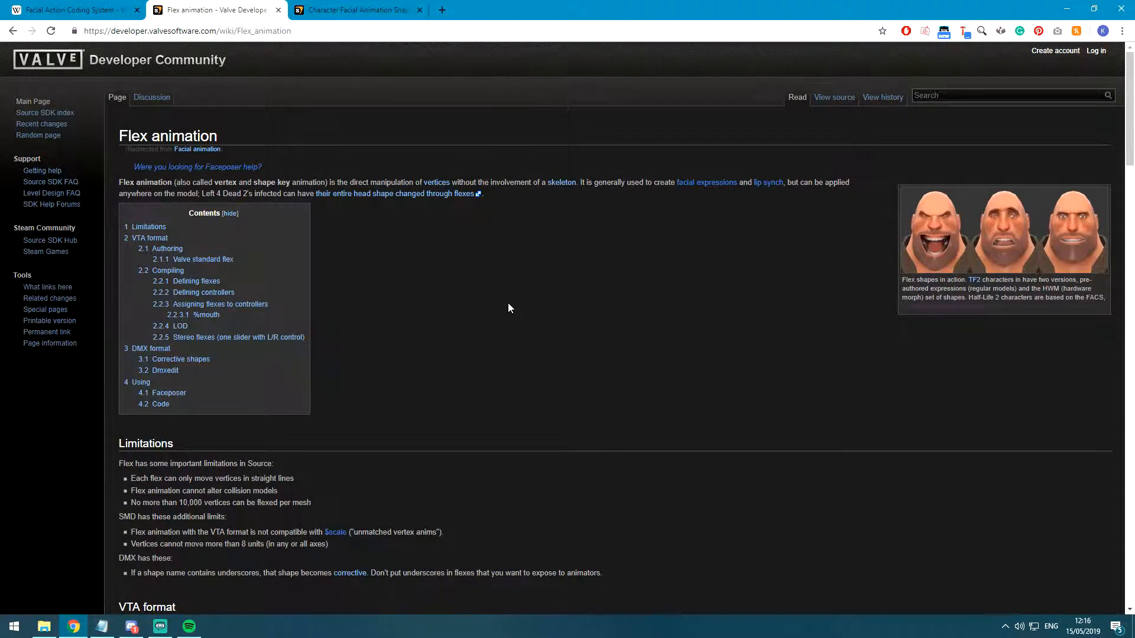
Examine the Flex animation wiki article's introduction, contents list and Limitations section.
scroll(523, 315, "down", 9)
scroll(361, 367, "up", 3)
scroll(373, 413, "up", 6)
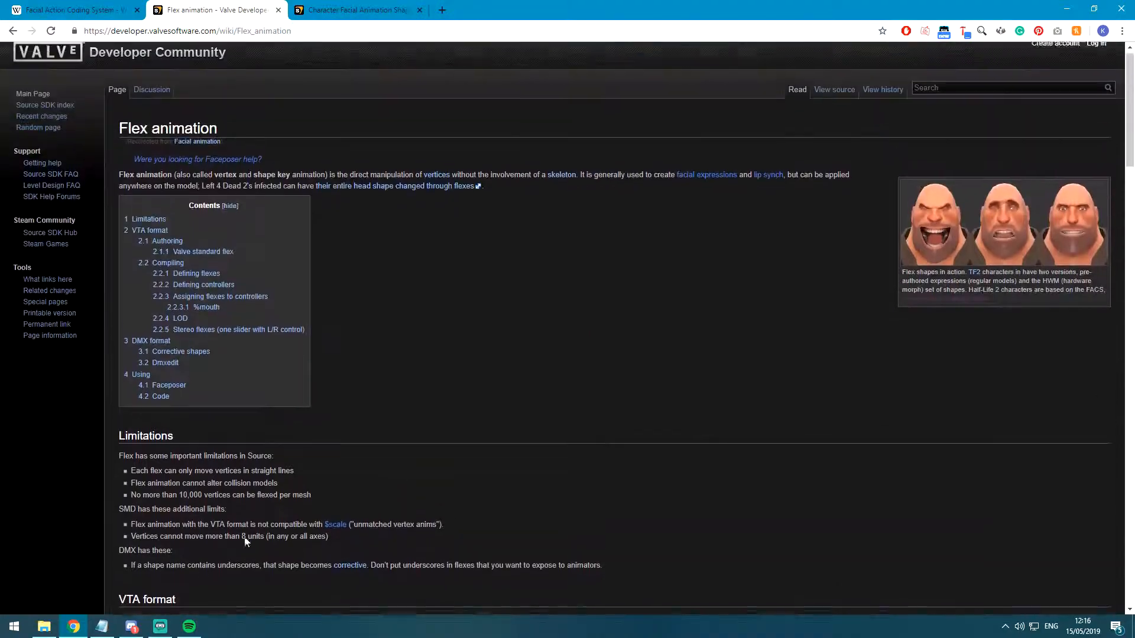
left_click(131, 627)
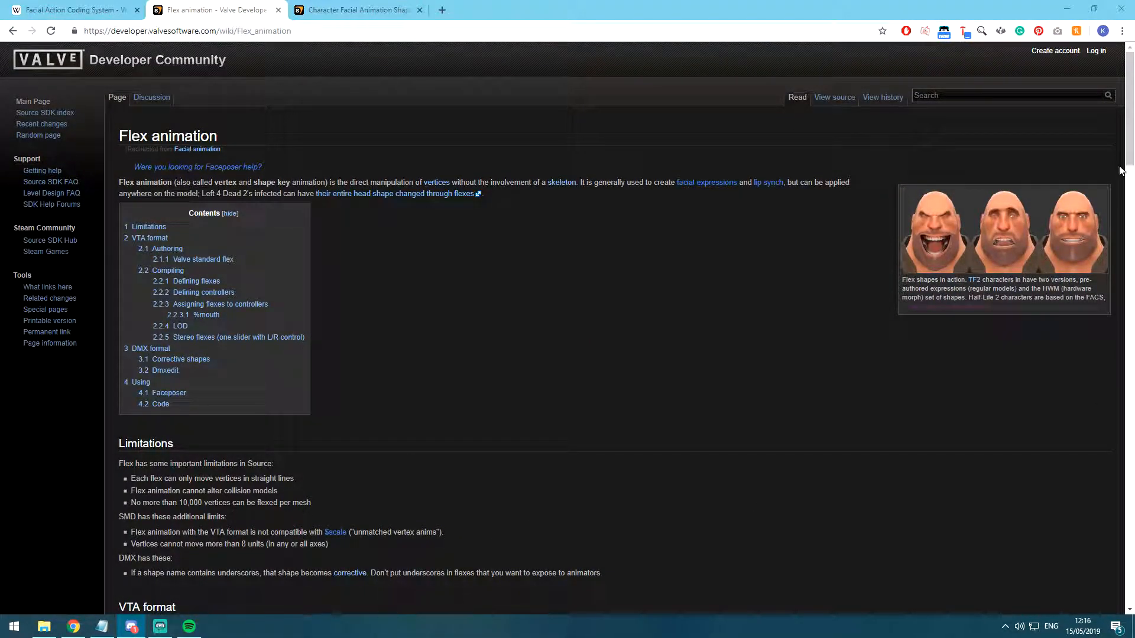
left_click(614, 388)
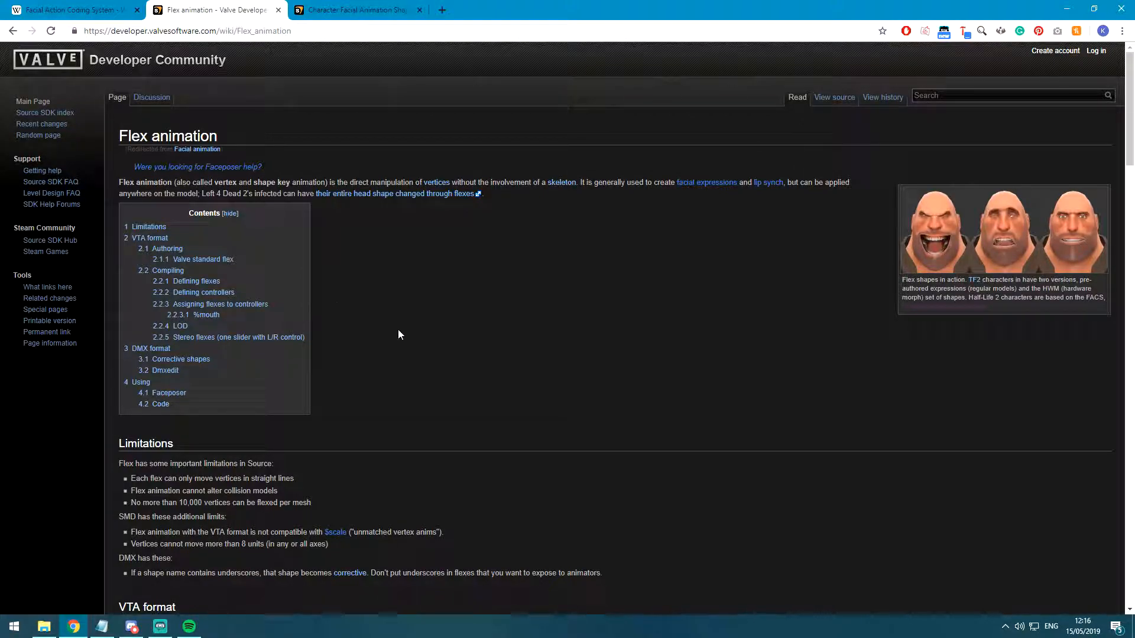
scroll(397, 329, "down", 4)
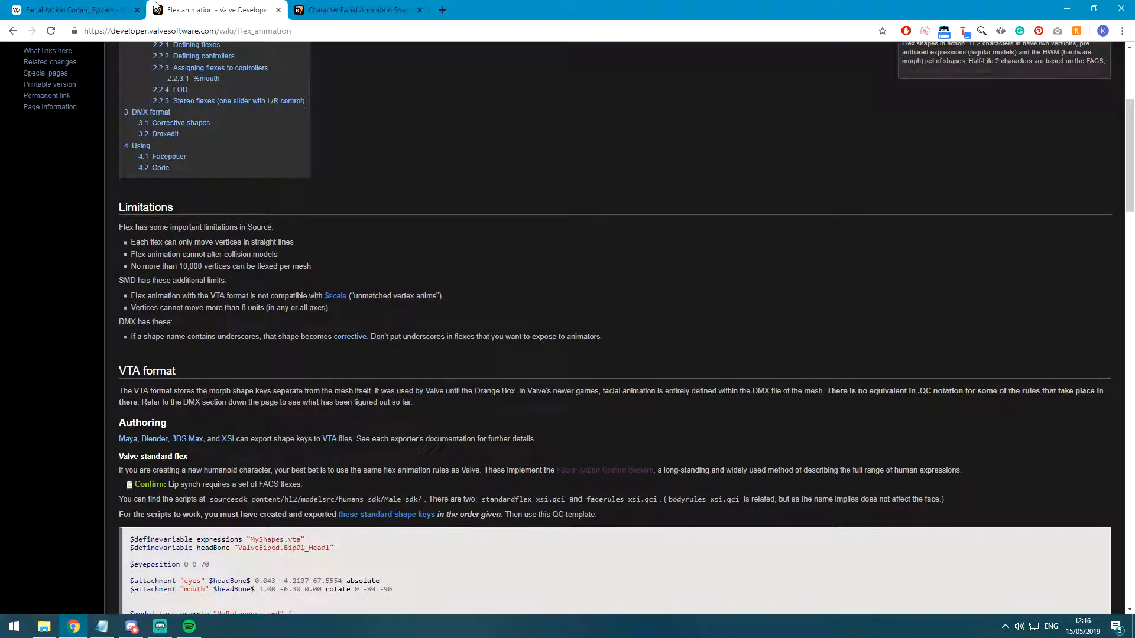
Go to the Facial Action Coding System article and examine its table of emotions and action units.
left_click(101, 8)
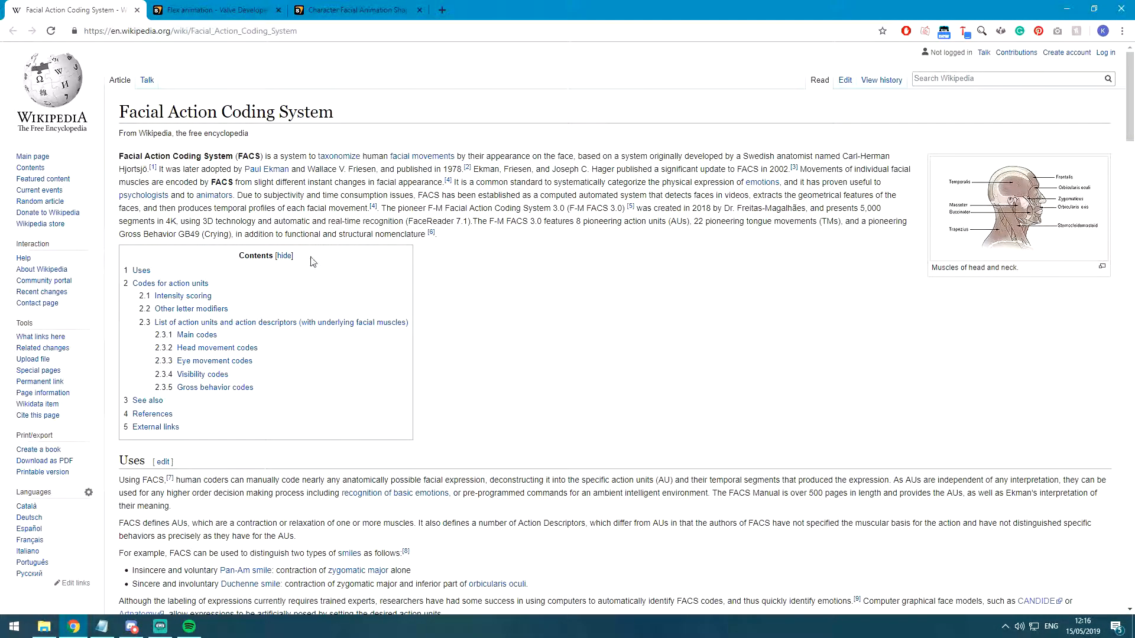
scroll(353, 280, "down", 8)
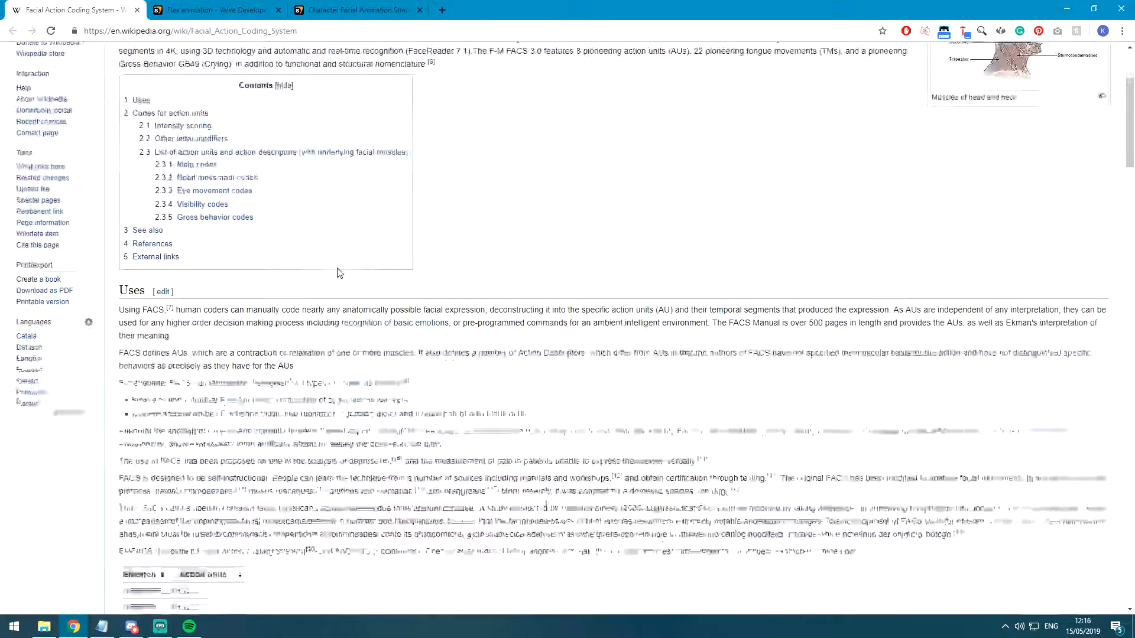
scroll(325, 265, "down", 5)
scroll(324, 269, "up", 4)
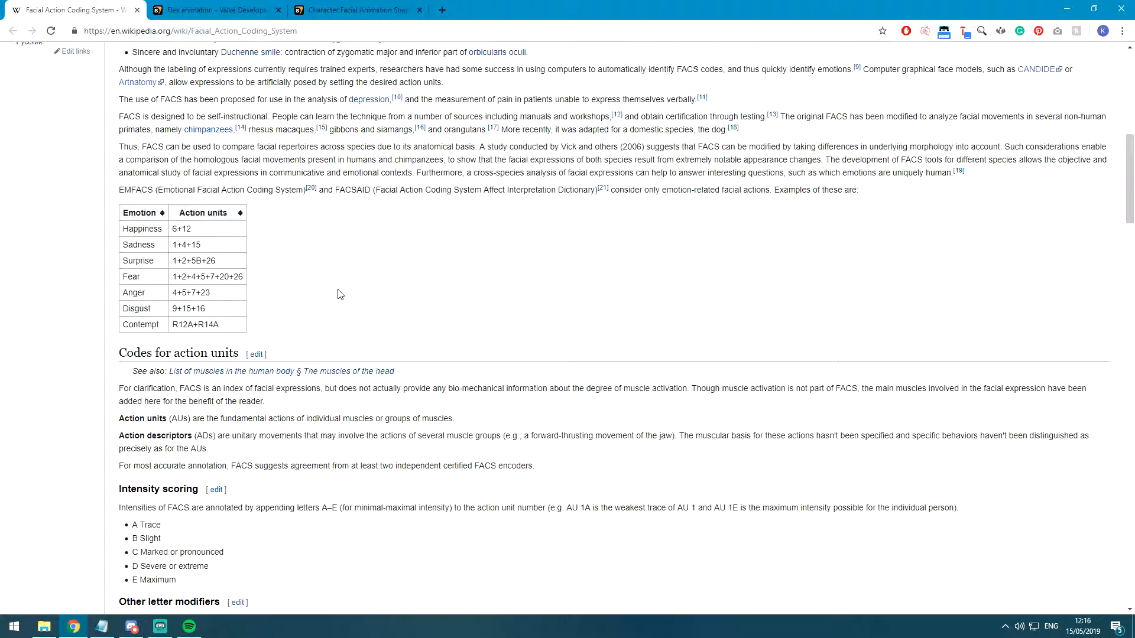
scroll(317, 289, "down", 2)
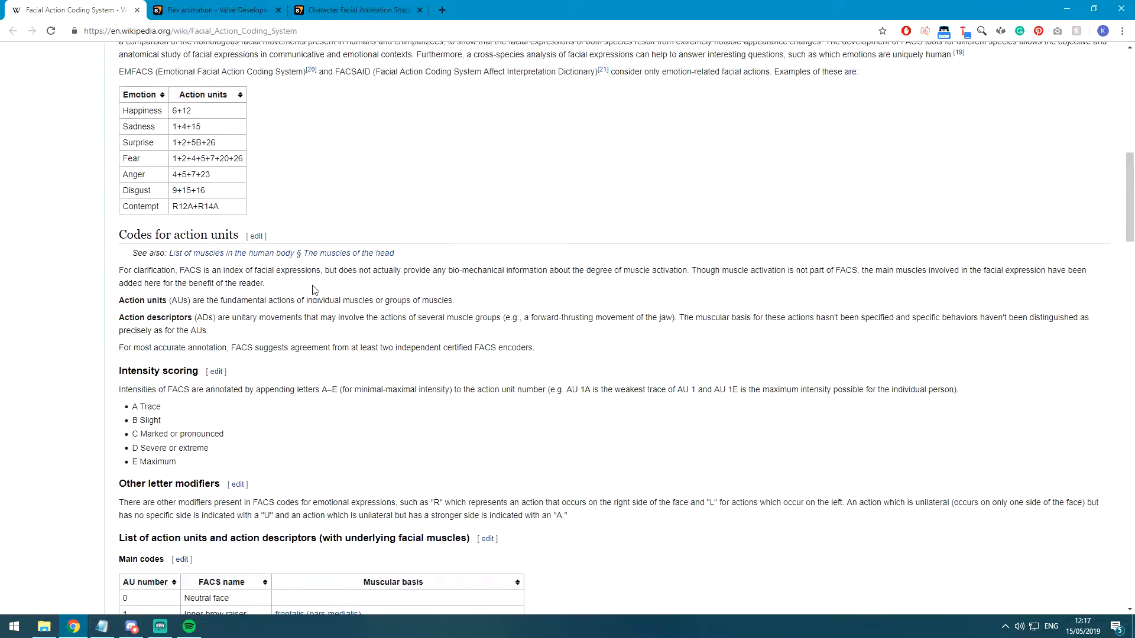
scroll(132, 229, "up", 1)
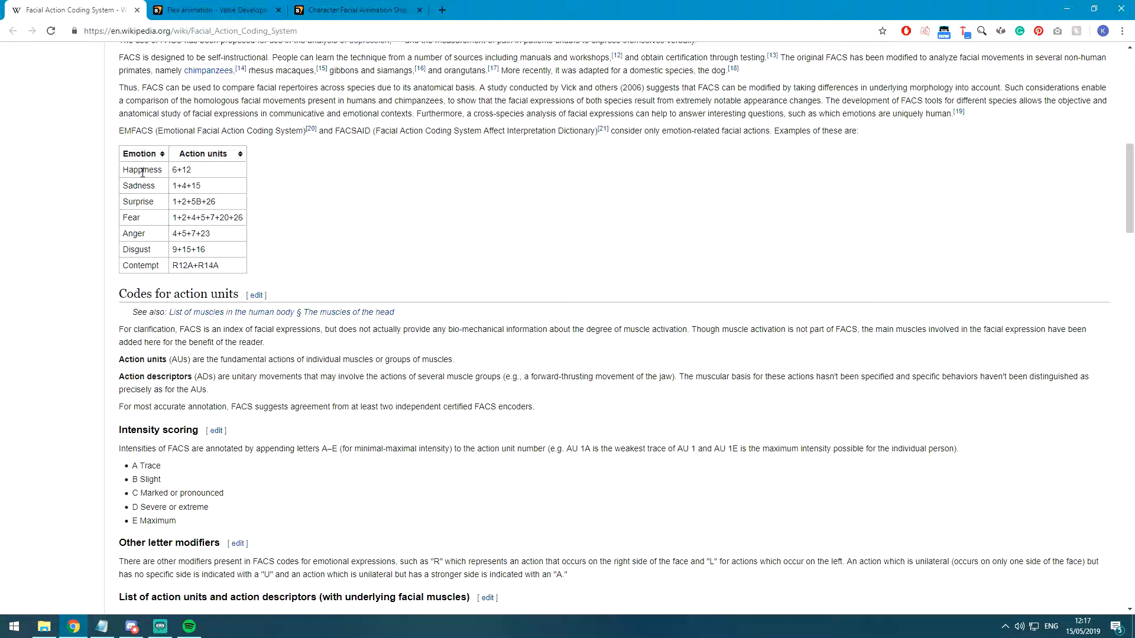
left_click(195, 182)
scroll(253, 258, "down", 6)
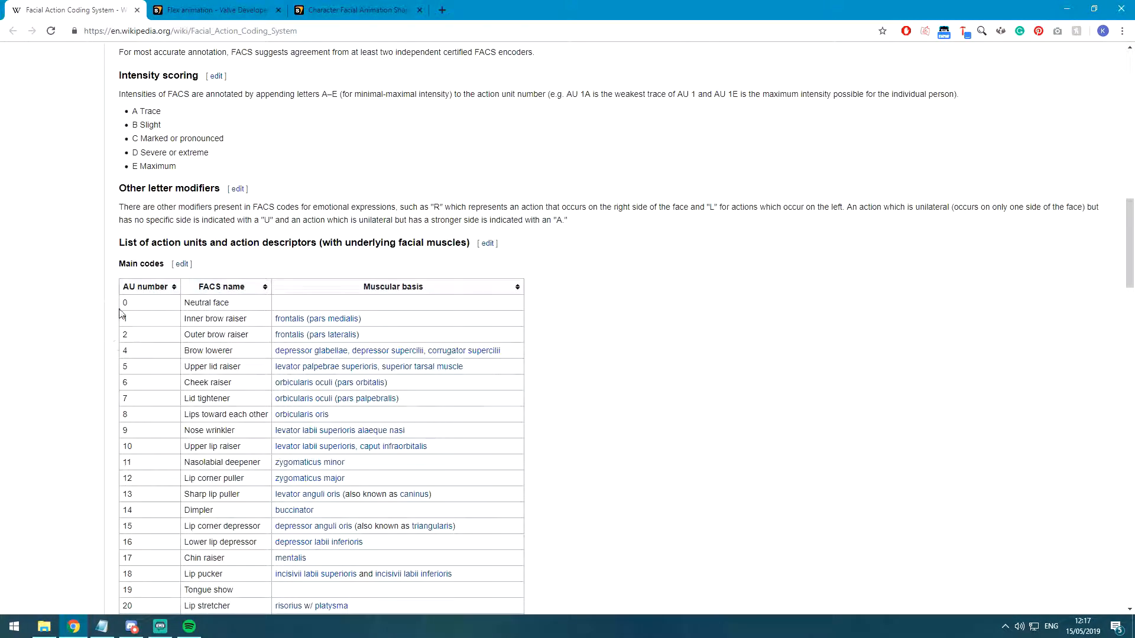
Examine the article's main codes, head movement, eye movement and gross behavior code tables.
scroll(136, 304, "down", 5)
scroll(152, 261, "up", 2)
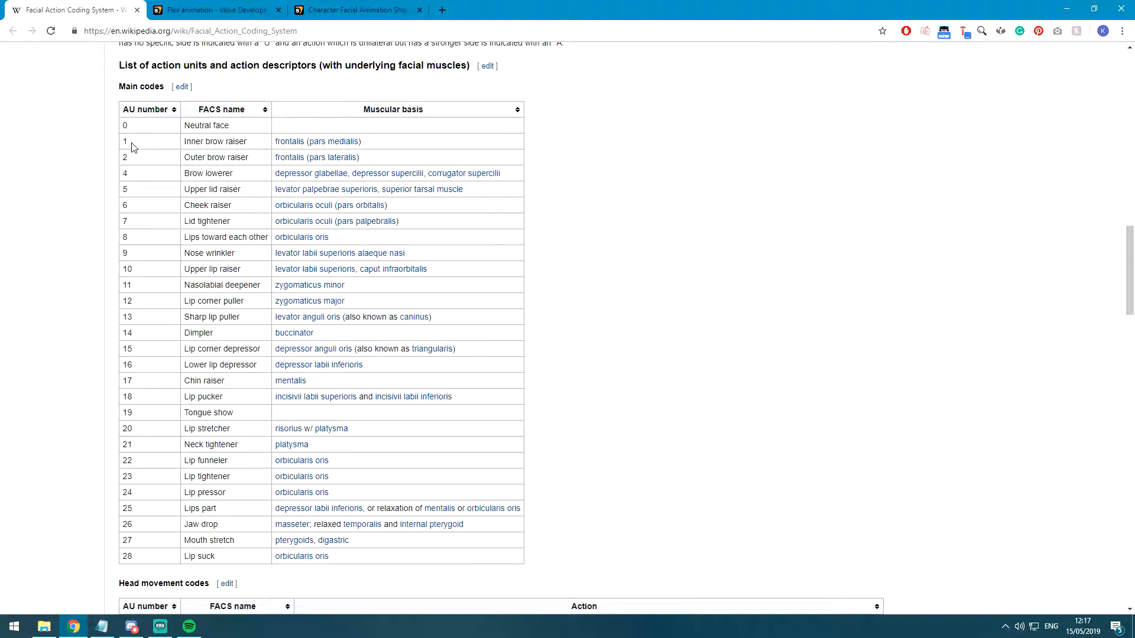
scroll(129, 177, "down", 4)
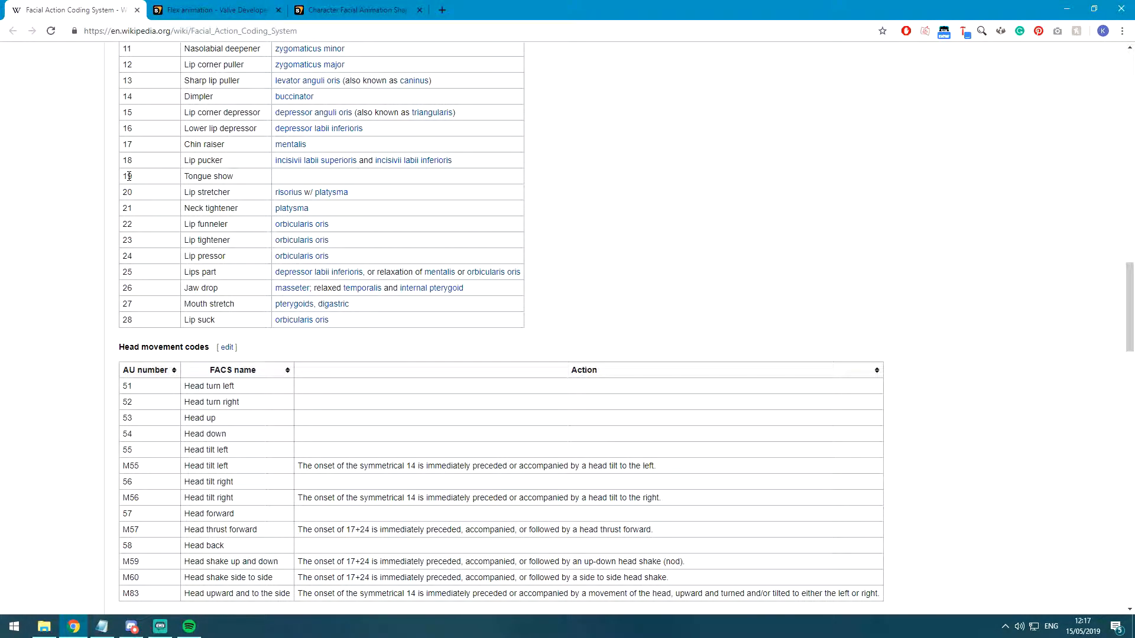
scroll(128, 176, "down", 3)
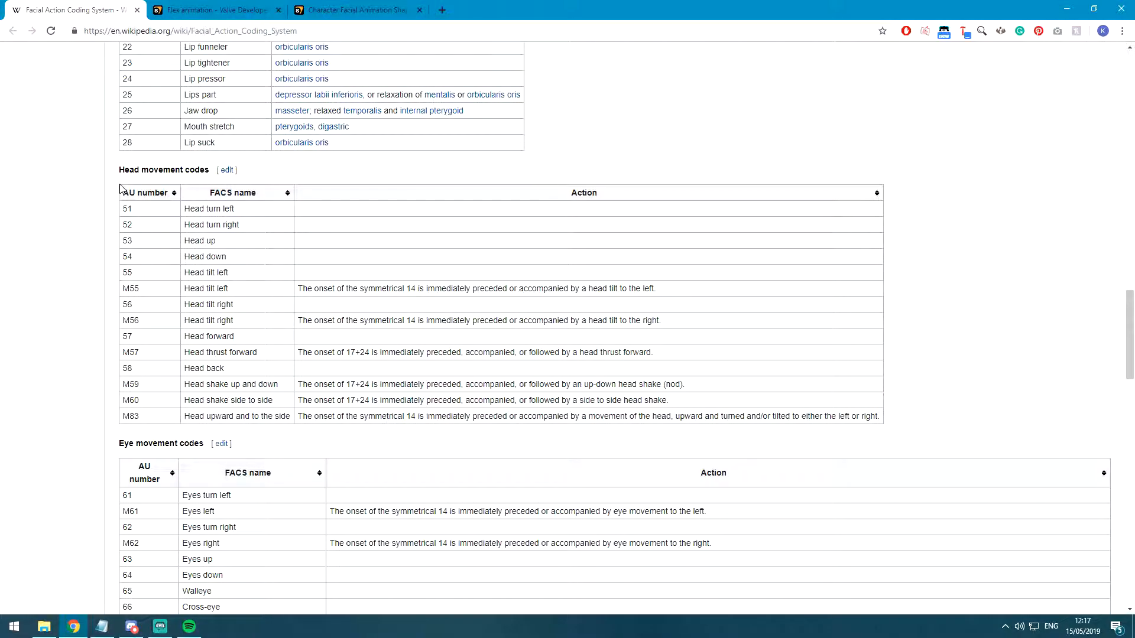
scroll(387, 354, "up", 8)
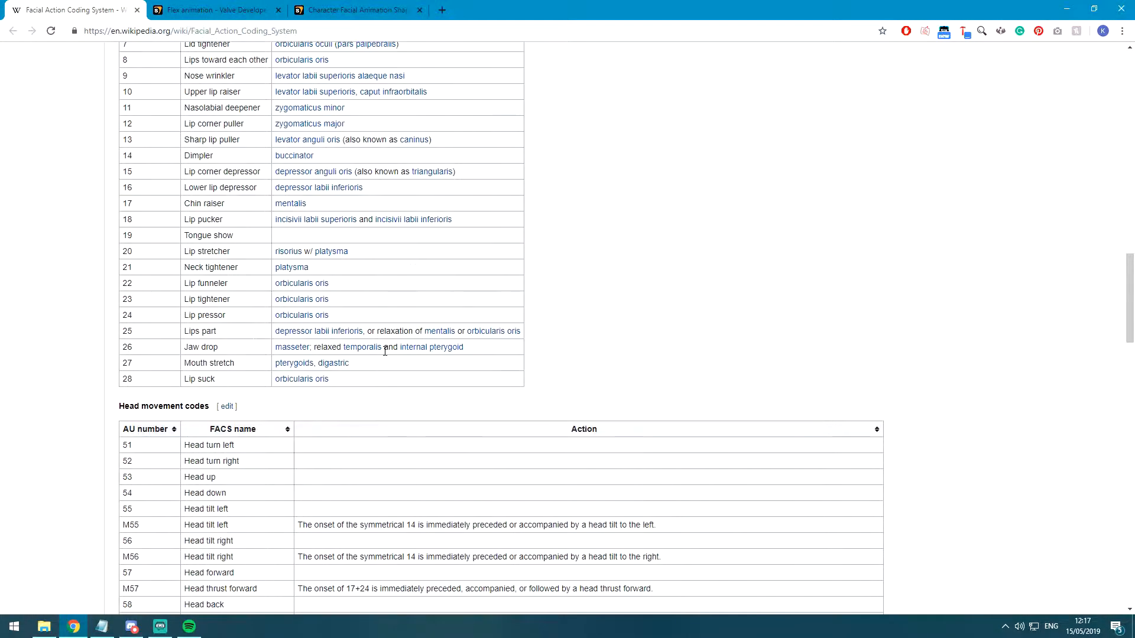
scroll(165, 312, "down", 1)
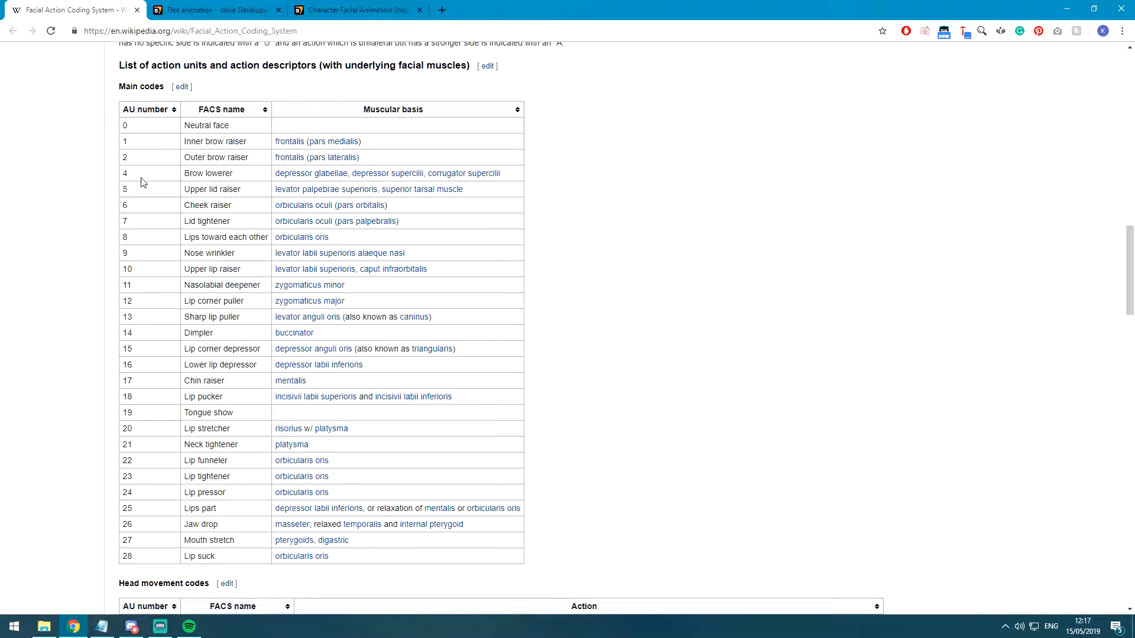
left_click_drag(245, 157, 184, 157)
left_click(210, 170)
scroll(88, 290, "down", 15)
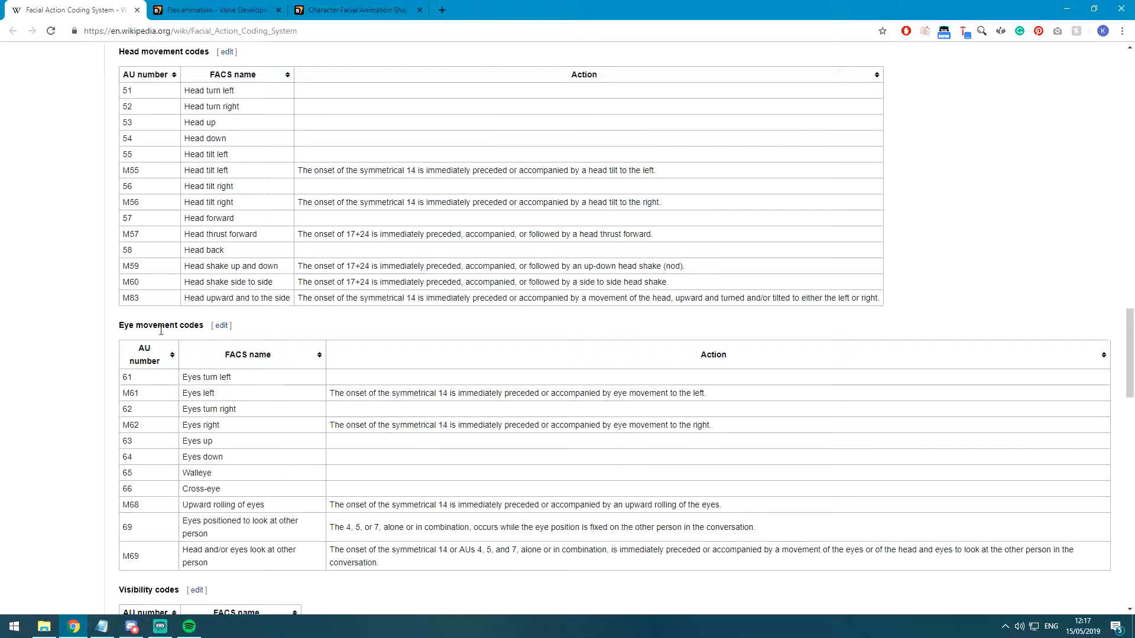
scroll(63, 494, "down", 10)
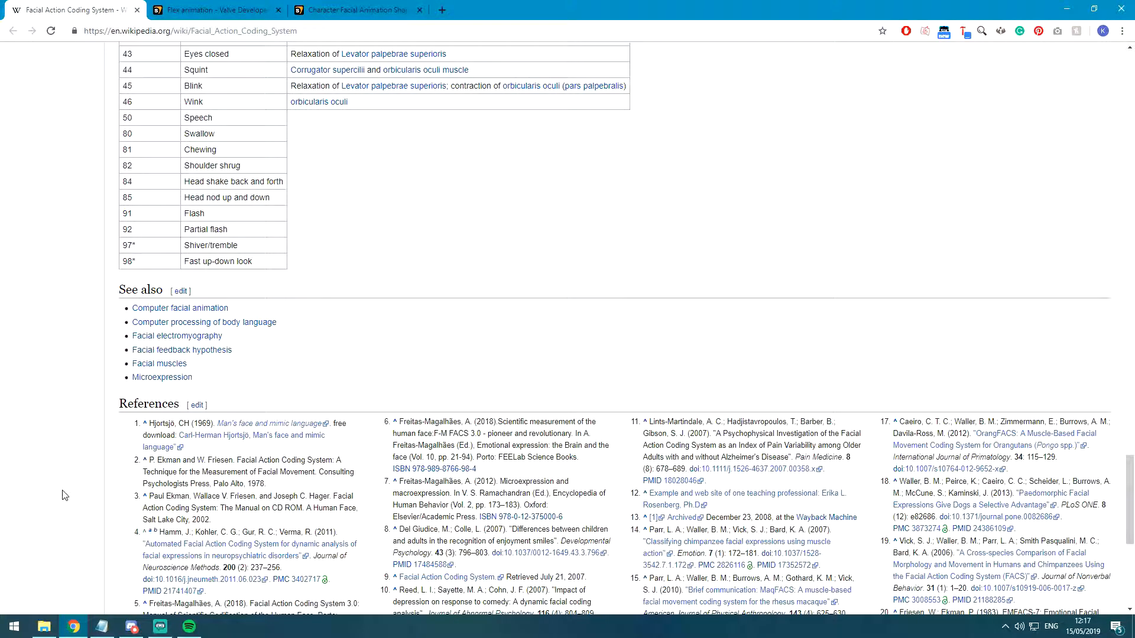
scroll(65, 495, "up", 20)
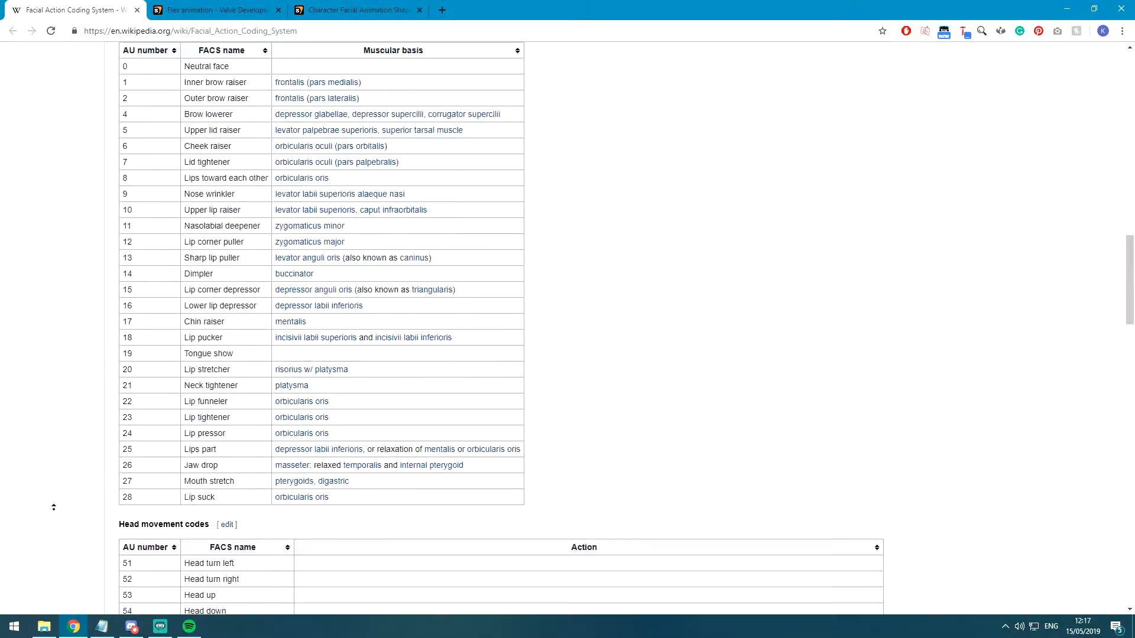
scroll(56, 538, "up", 15)
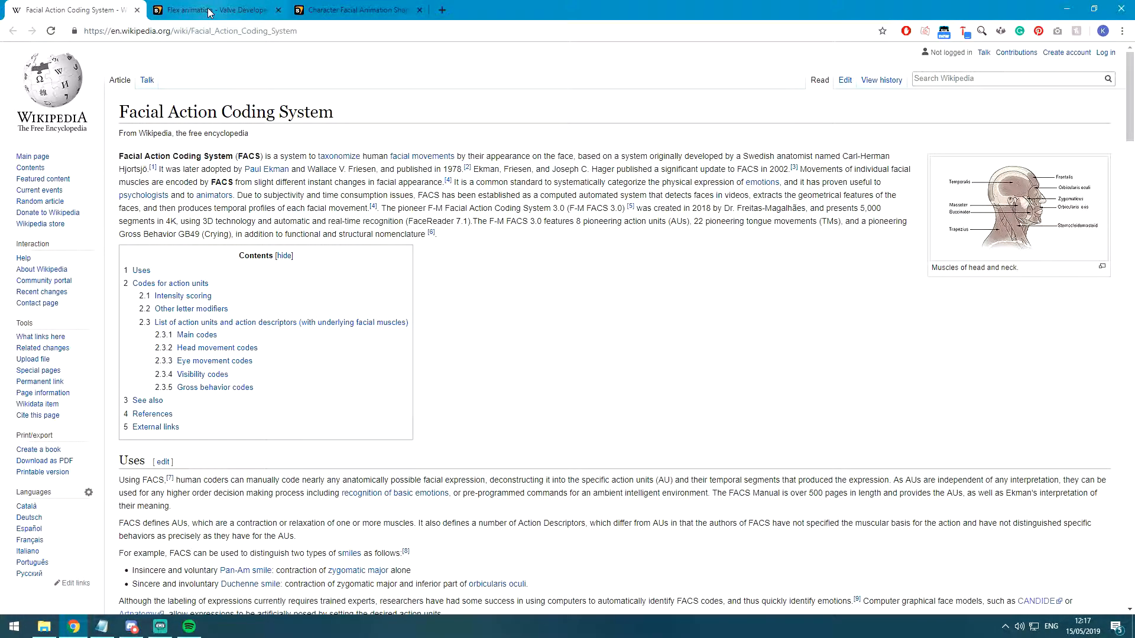
Review the Facial Action Coding System title again and the transition from its main codes to the head movement codes.
left_click_drag(333, 112, 120, 114)
left_click(252, 148)
scroll(254, 152, "down", 15)
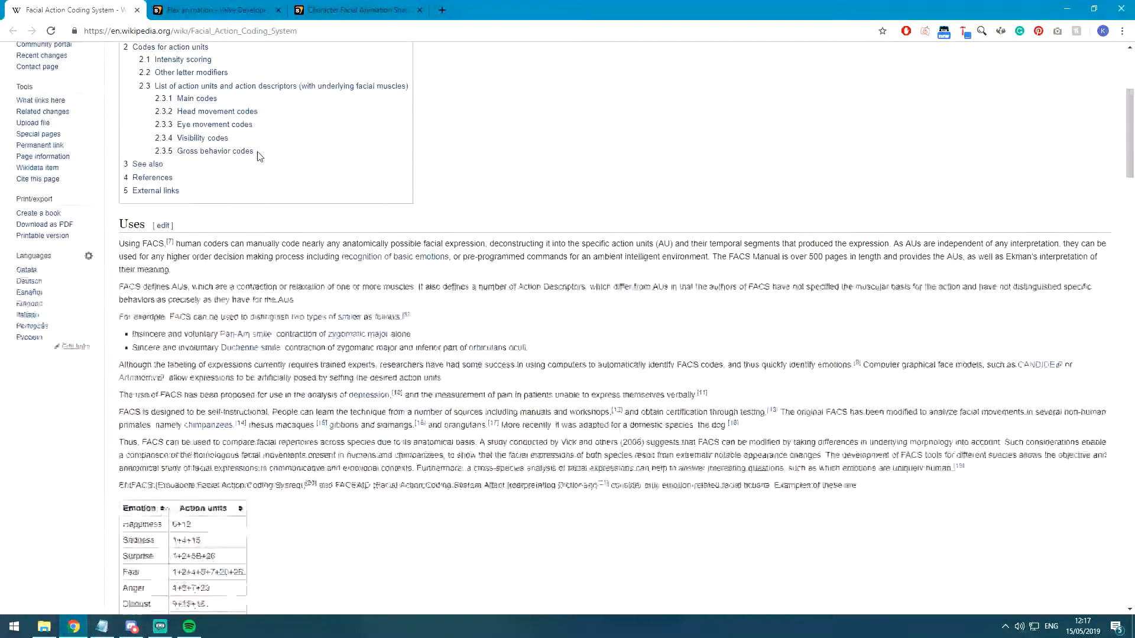
scroll(257, 156, "down", 6)
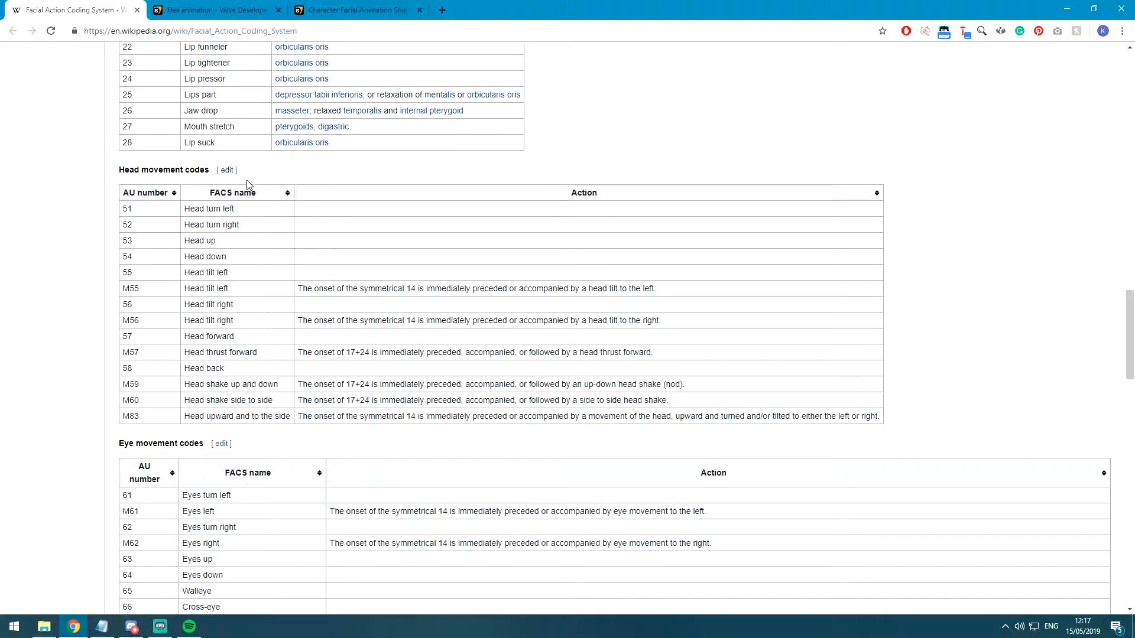
scroll(239, 192, "up", 2)
left_click_drag(226, 236, 129, 231)
left_click(142, 236)
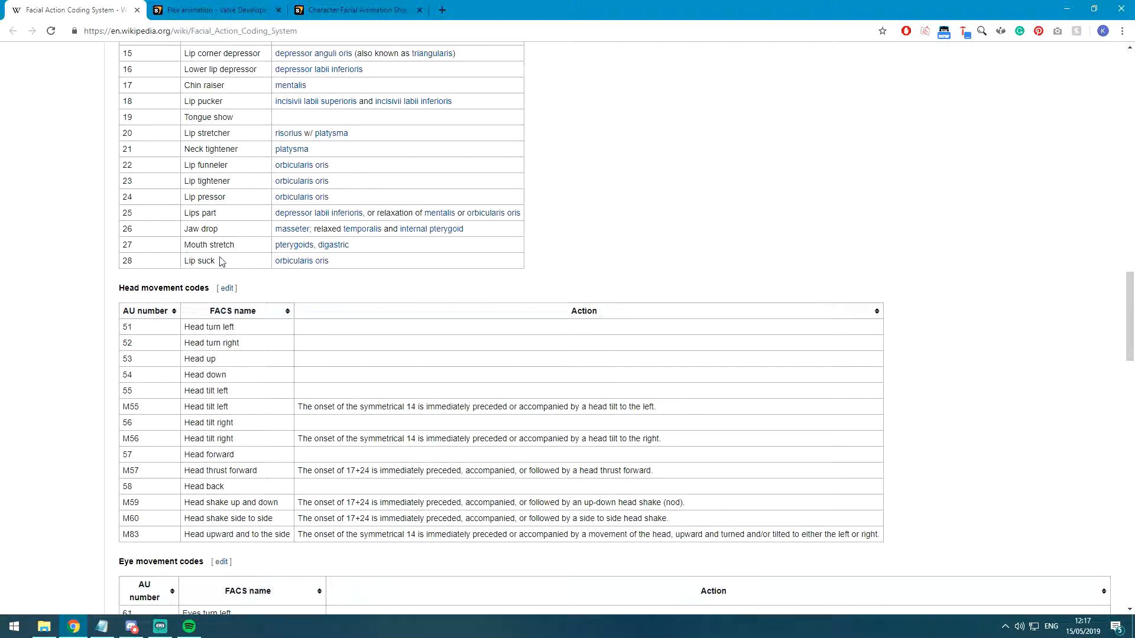
scroll(255, 322, "up", 13)
scroll(538, 364, "up", 8)
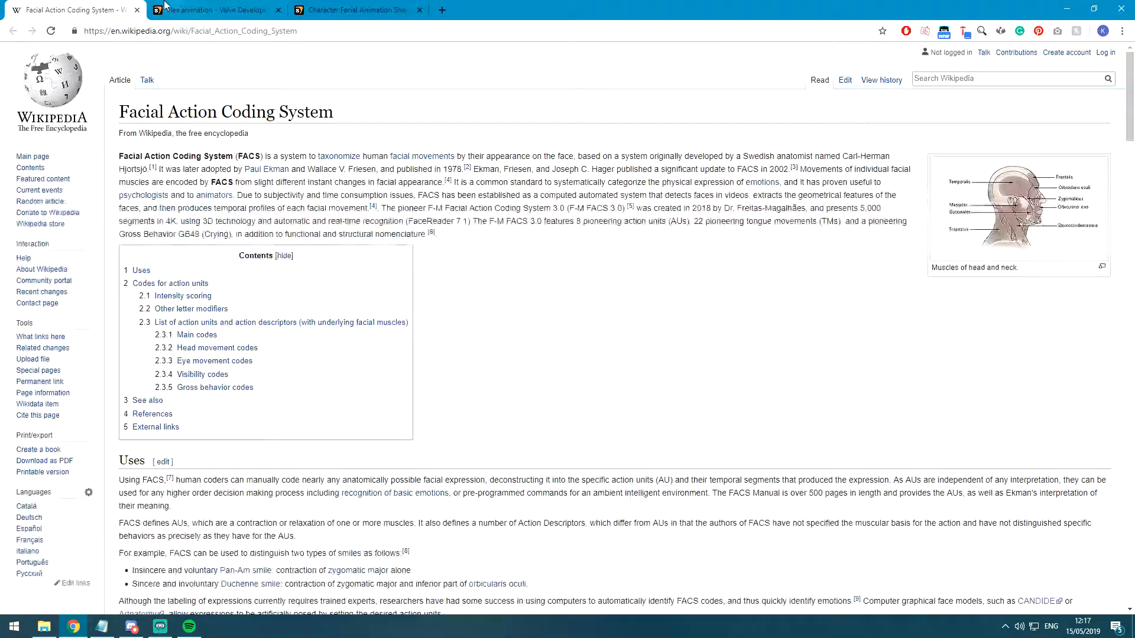
Return to the Flex animation article and examine its Limitations section.
key("ctrl+Tab")
scroll(488, 271, "up", 4)
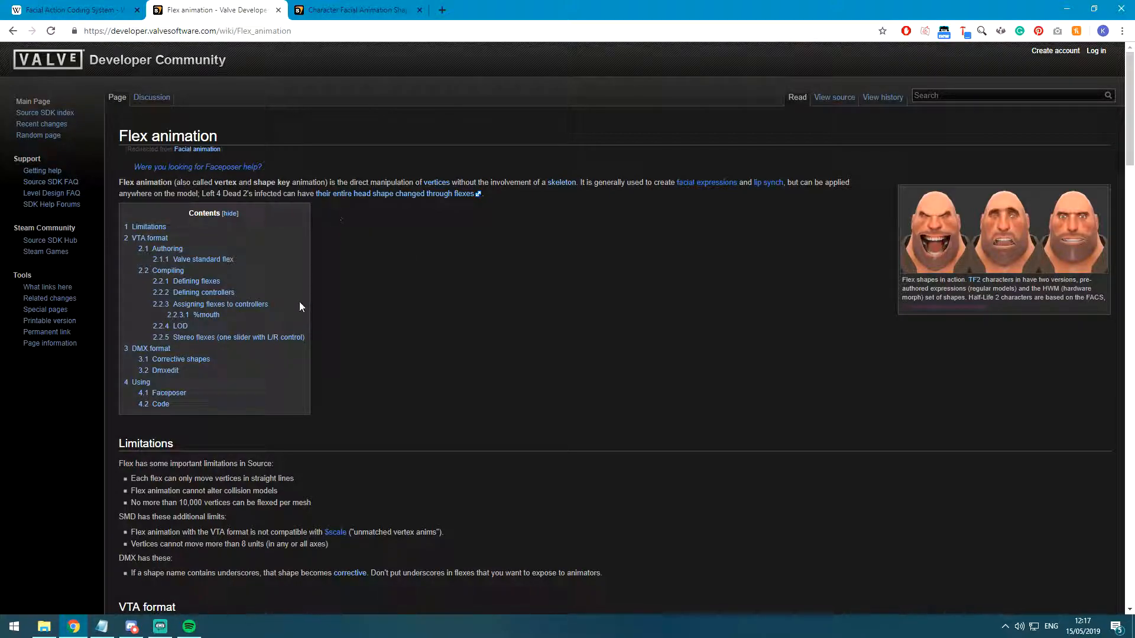
scroll(204, 367, "down", 2)
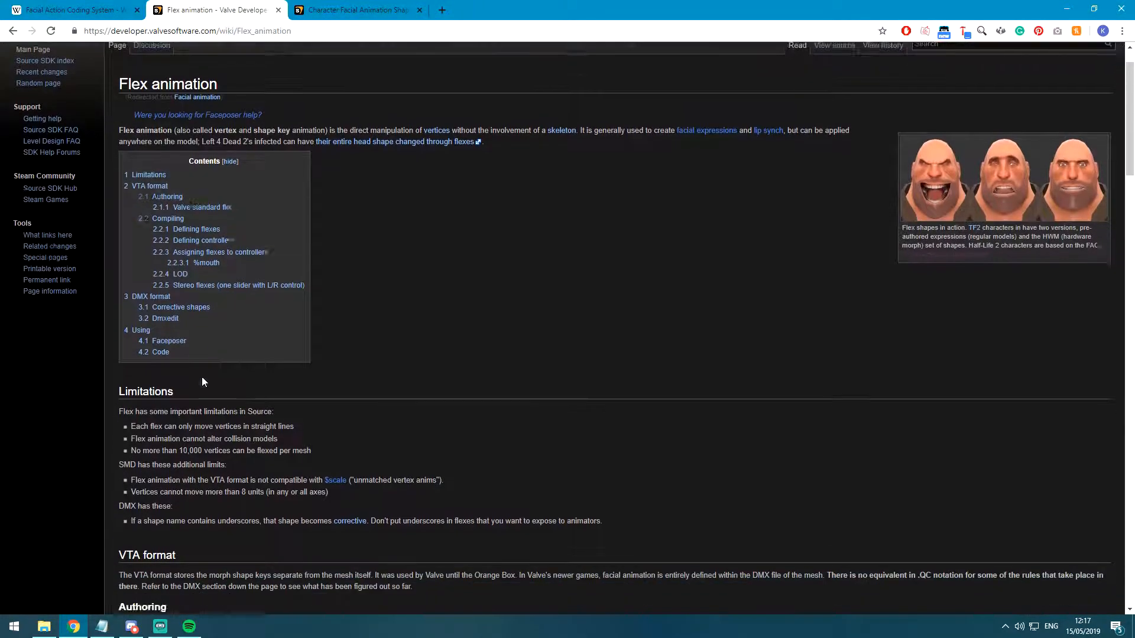
left_click_drag(205, 387, 183, 386)
left_click(196, 394)
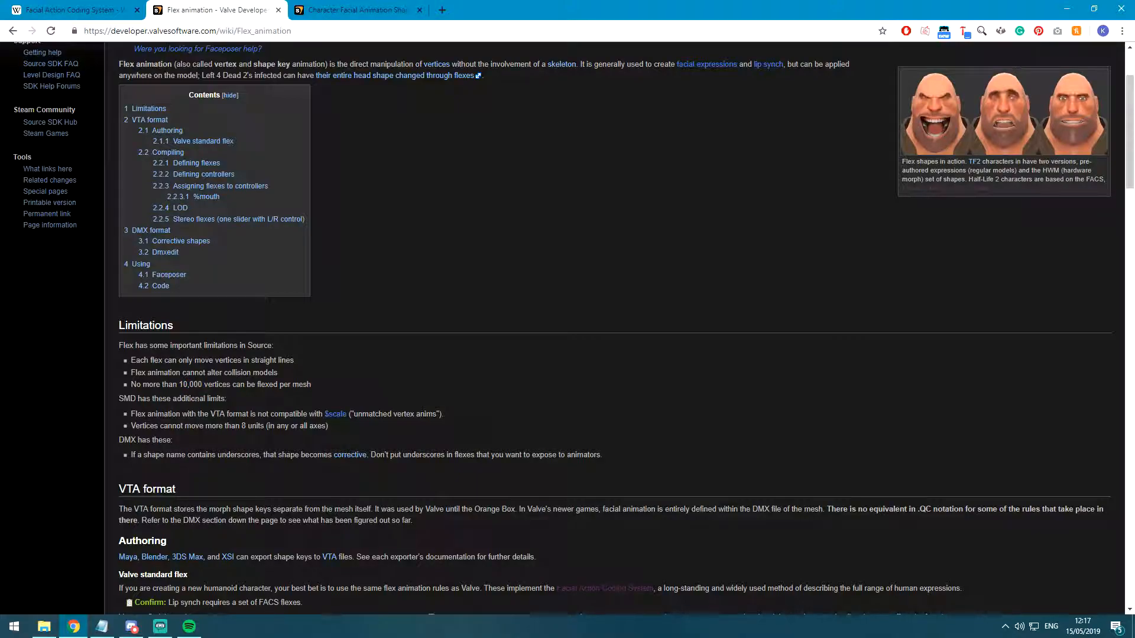
Switch to Blender and open the recent file "markus lesss bone a...bc idk ab test.blend".
left_click(24, 626)
left_click(535, 602)
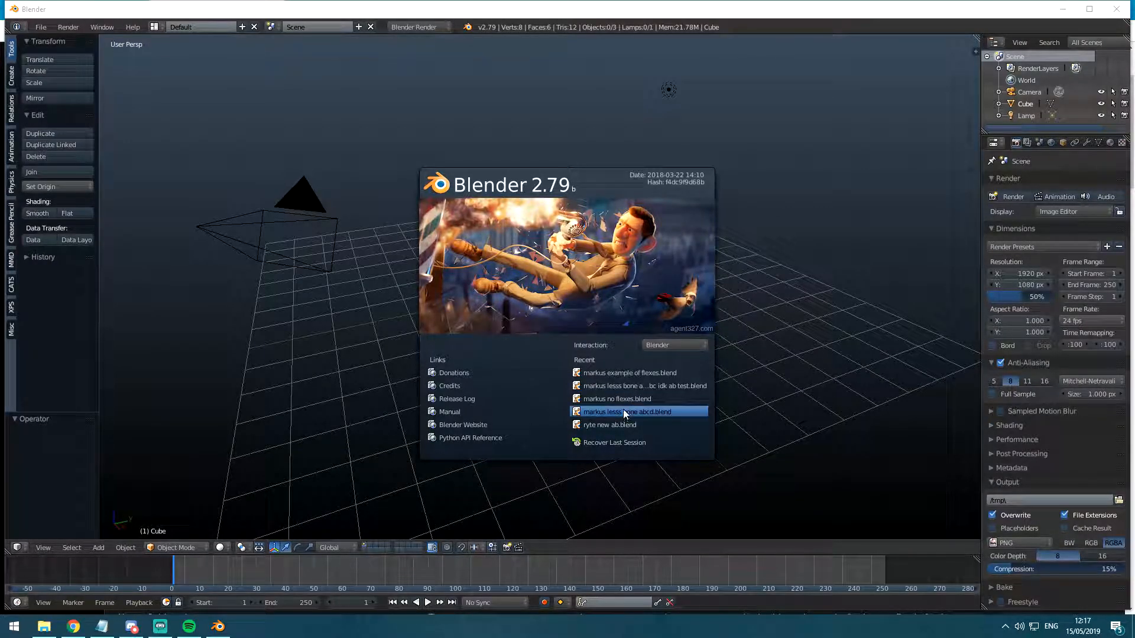
left_click(650, 386)
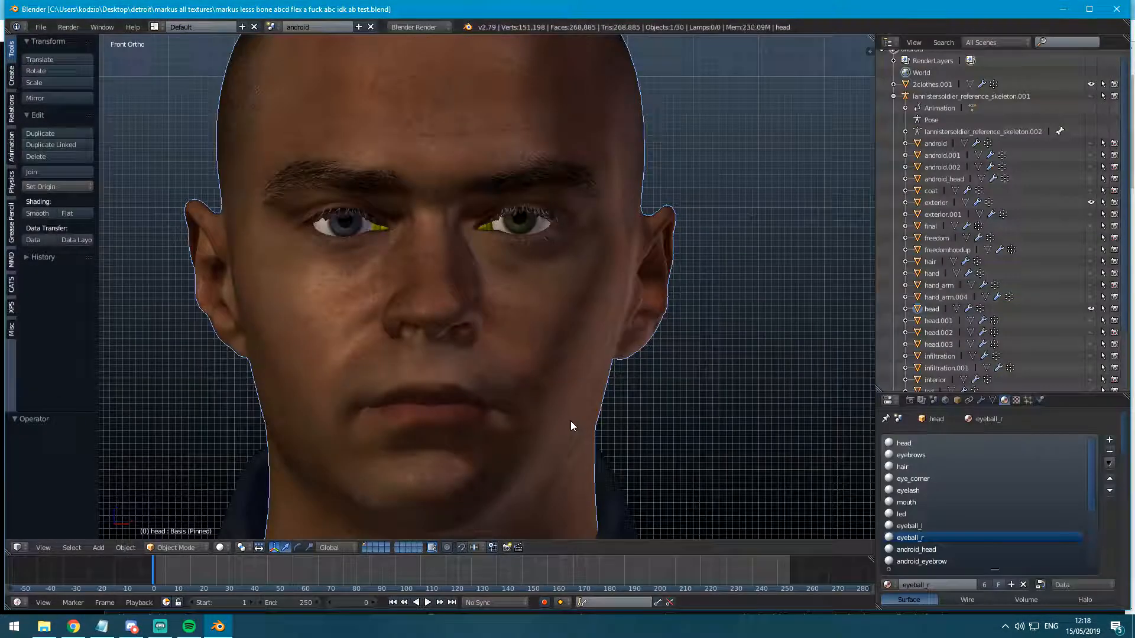
Enter Edit Mode on the head mesh and select all of its vertices.
scroll(572, 421, "down", 4)
key("Tab")
scroll(523, 367, "up", 2)
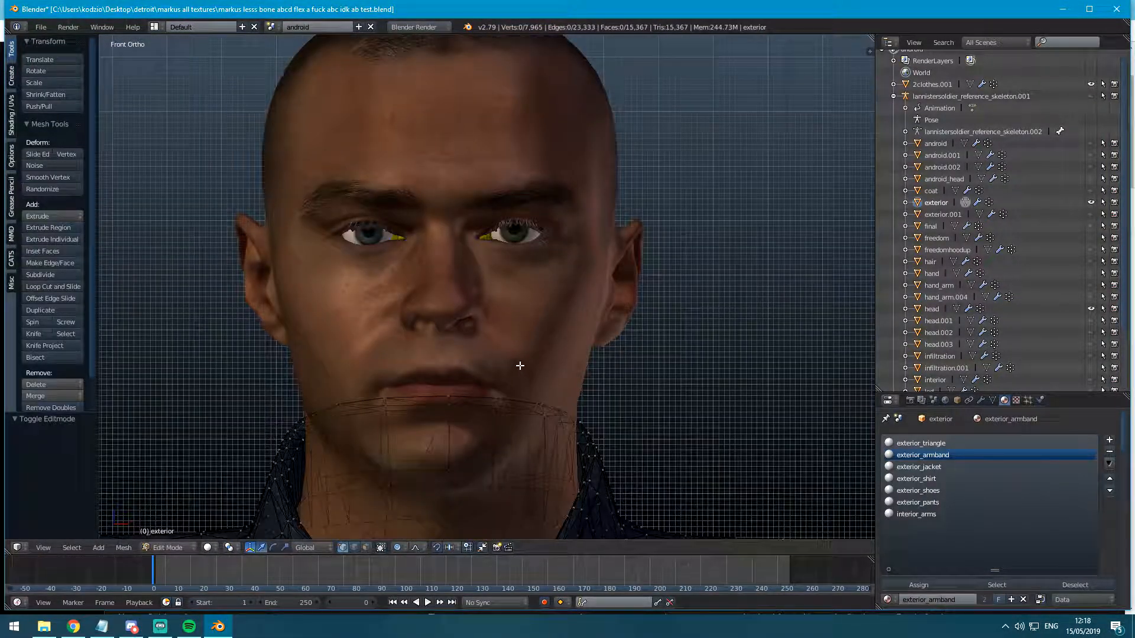
middle_click_drag(546, 316, 509, 317)
key("a")
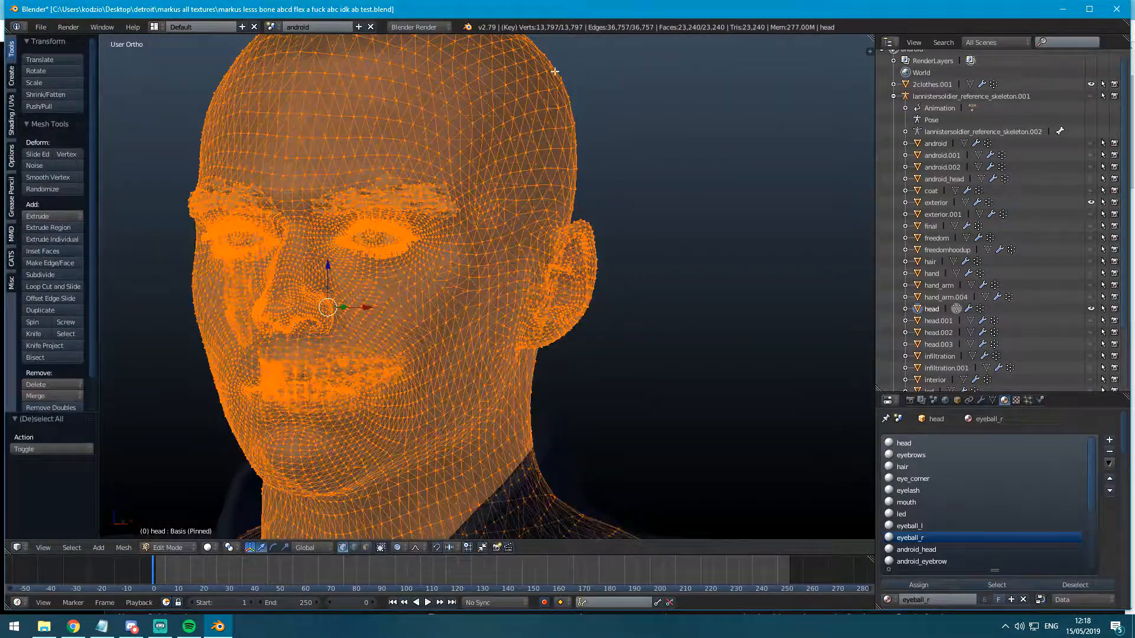
Limit the vertex selection to the front of the face using Circle Select in a wireframe right side view.
scroll(538, 163, "down", 3)
middle_click_drag(507, 180, 455, 192)
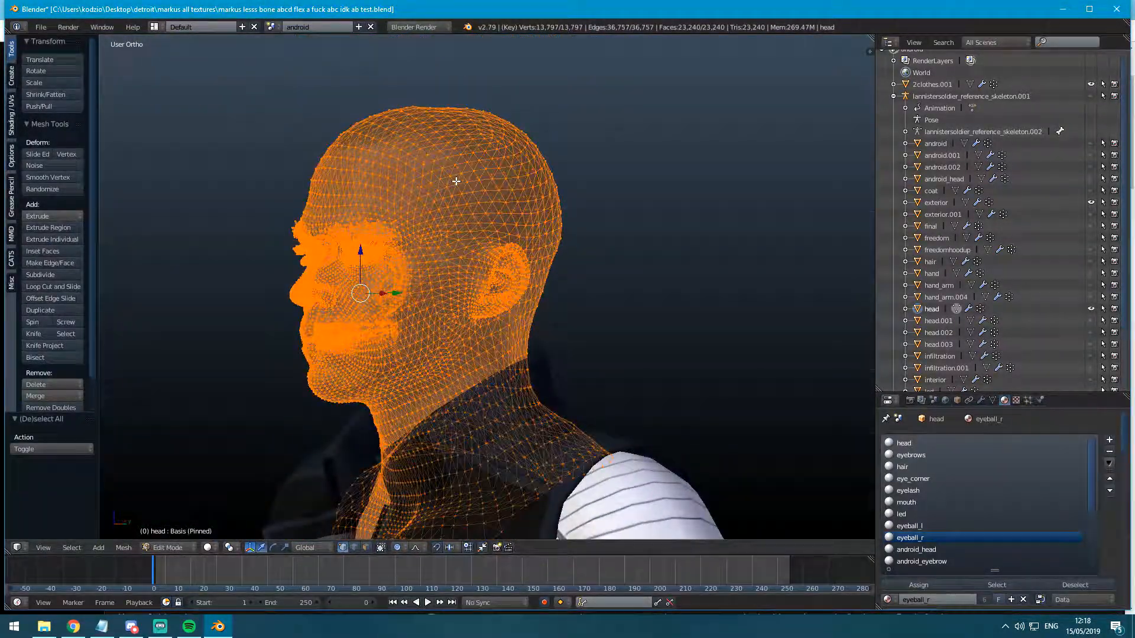
key("KP_3")
key("z")
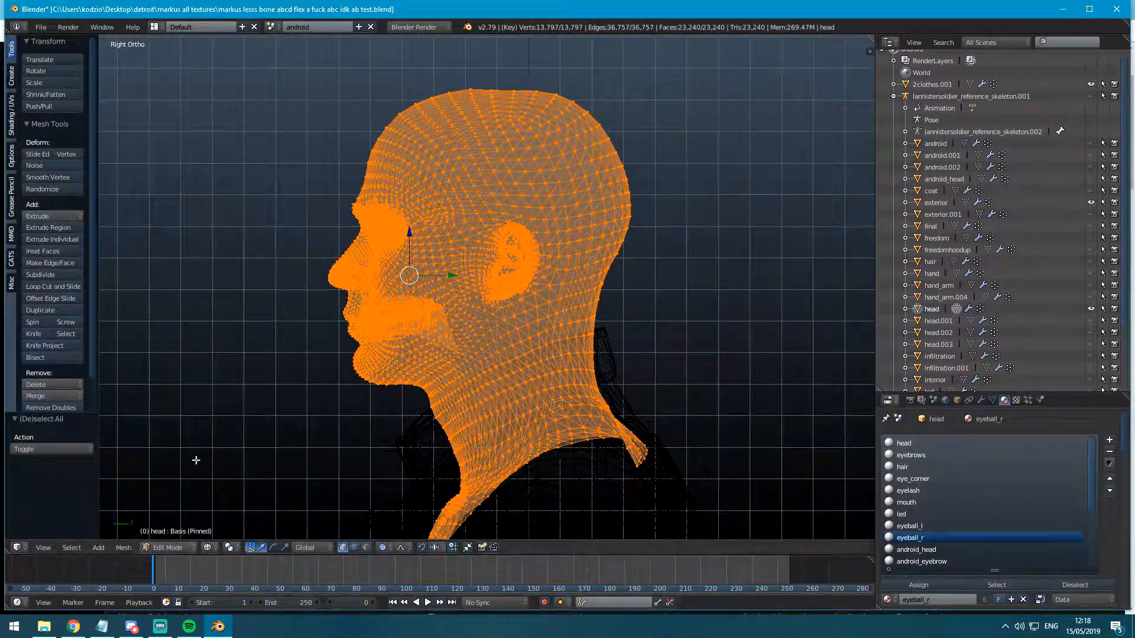
scroll(375, 260, "up", 4)
key("a")
scroll(390, 275, "down", 2)
key("c")
mouse_move(400, 233)
left_mouse_down()
mouse_move(435, 253)
mouse_move(434, 354)
mouse_move(459, 320)
left_mouse_up()
right_click(459, 320)
mouse_move(459, 320)
middle_mouse_down()
mouse_move(413, 202)
mouse_move(532, 266)
mouse_move(692, 213)
middle_mouse_up()
key("c")
mouse_move(682, 148)
middle_mouse_down()
mouse_move(689, 299)
mouse_move(643, 365)
middle_mouse_up()
right_click(644, 365)
middle_click_drag(532, 272, 638, 266)
key("c")
mouse_move(335, 142)
middle_mouse_down()
mouse_move(362, 211)
mouse_move(352, 370)
middle_mouse_up()
right_click(352, 370)
middle_click_drag(597, 283, 432, 247)
scroll(432, 247, "up", 2)
scroll(431, 247, "down", 1)
key("c")
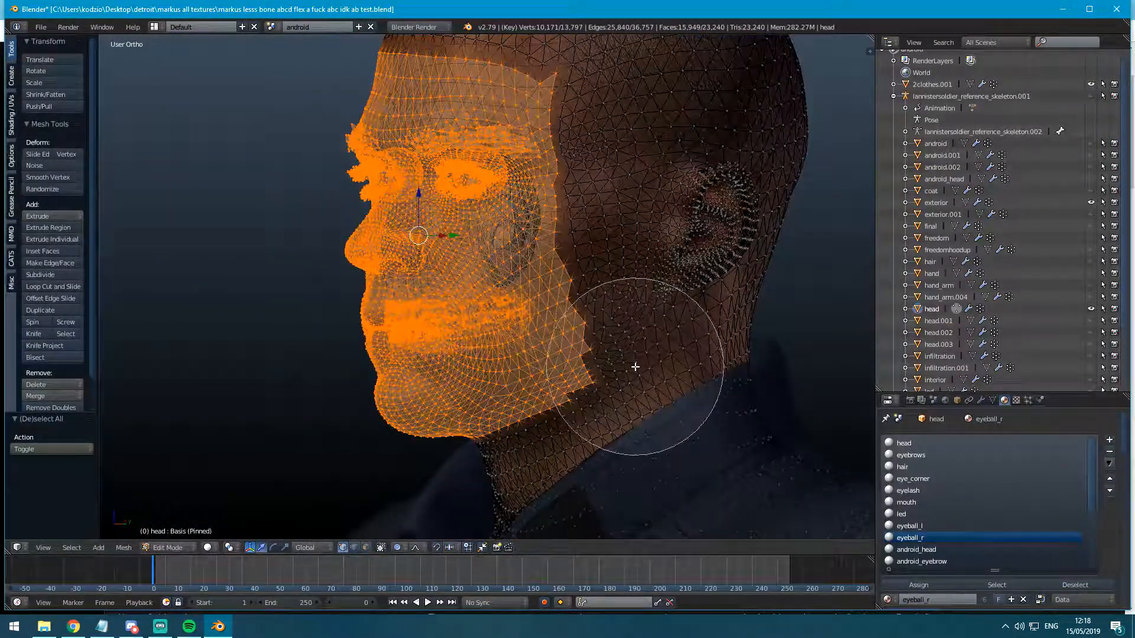
middle_click_drag(636, 367, 592, 427)
right_click(513, 347)
Return the head to Object Mode and unhide the facial hair mesh head.001.
key("Tab")
middle_click_drag(510, 190, 523, 267)
scroll(556, 217, "up", 2)
scroll(544, 277, "up", 2)
key("Tab")
key("Tab")
left_click(1092, 321)
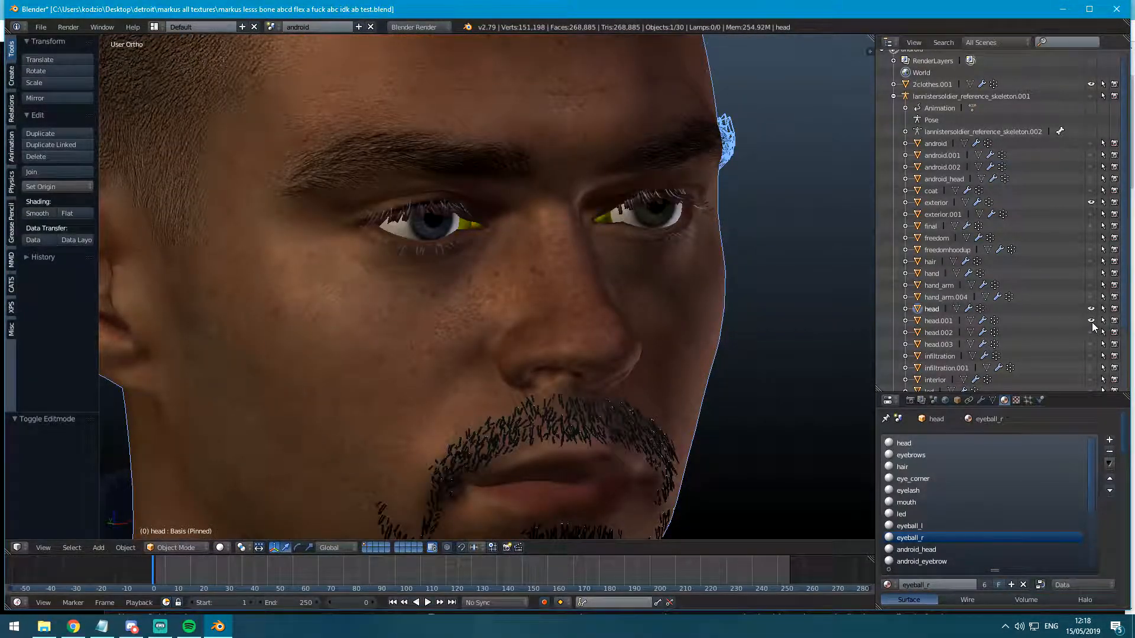
scroll(585, 309, "down", 3)
middle_click_drag(585, 309, 528, 299)
left_click(1091, 341)
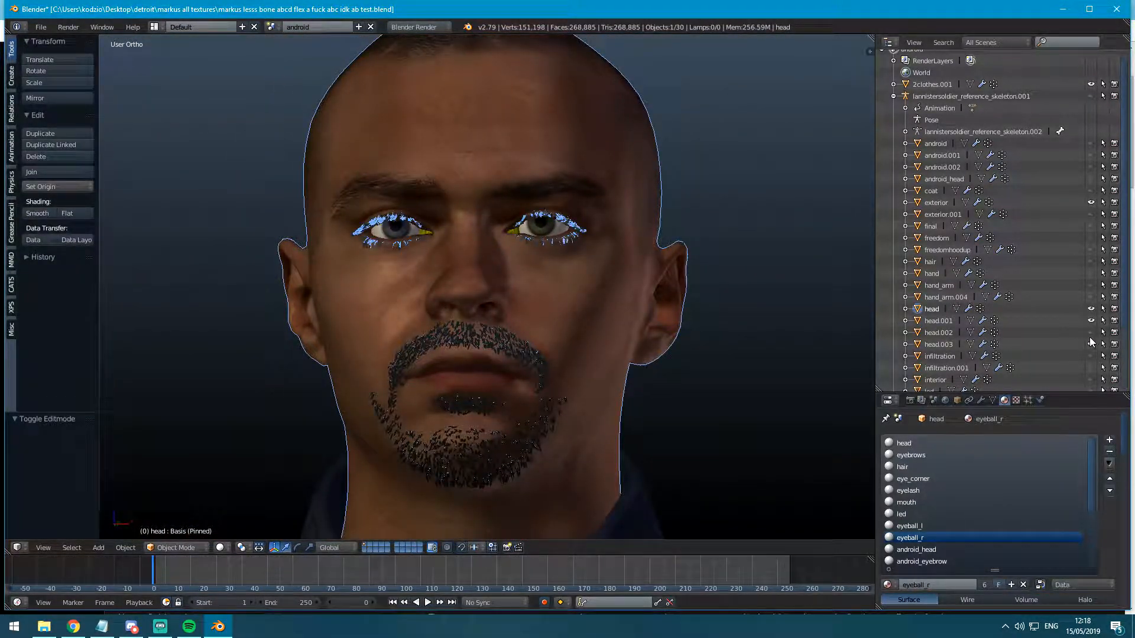
Unhide head.002 and head.003, then hide the facial hair meshes head.002 and head.001.
left_click(1091, 333)
middle_click_drag(650, 378, 546, 402)
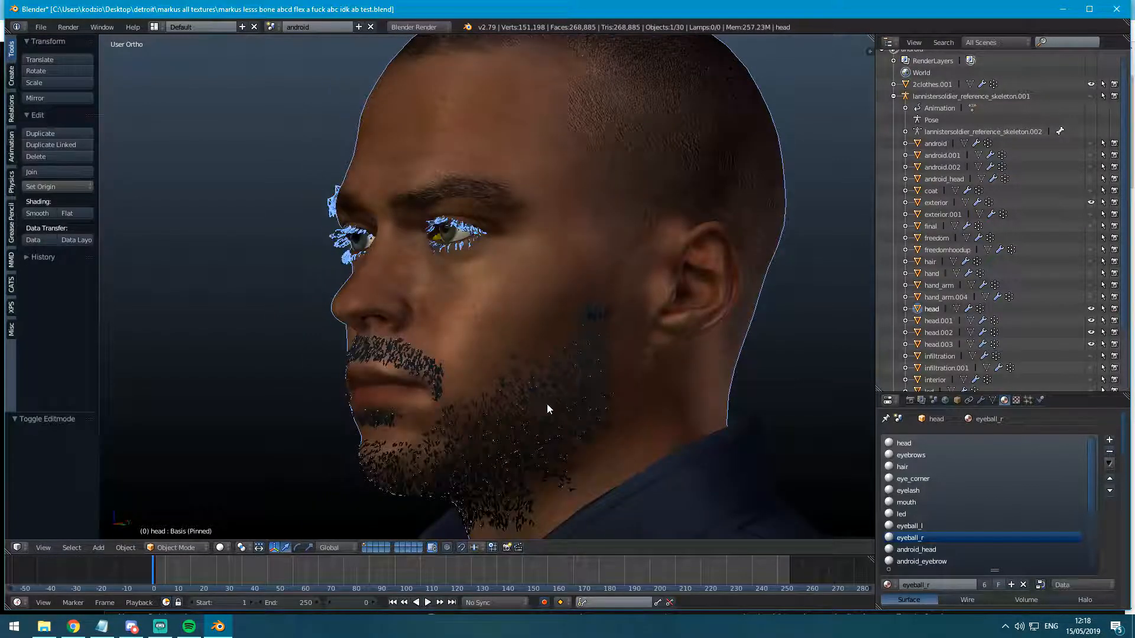
right_click(398, 382)
key("h")
right_click(392, 356)
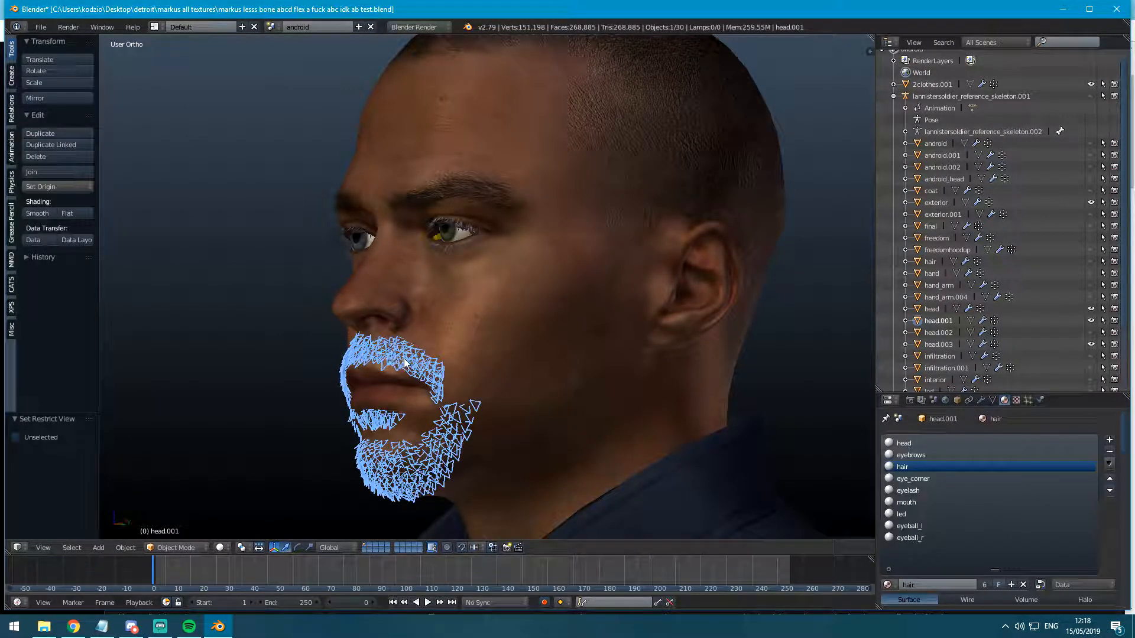
key("Tab")
key("Tab")
scroll(427, 292, "up", 3)
key("h")
Hide the eyelash mesh head.003.
right_click(442, 223)
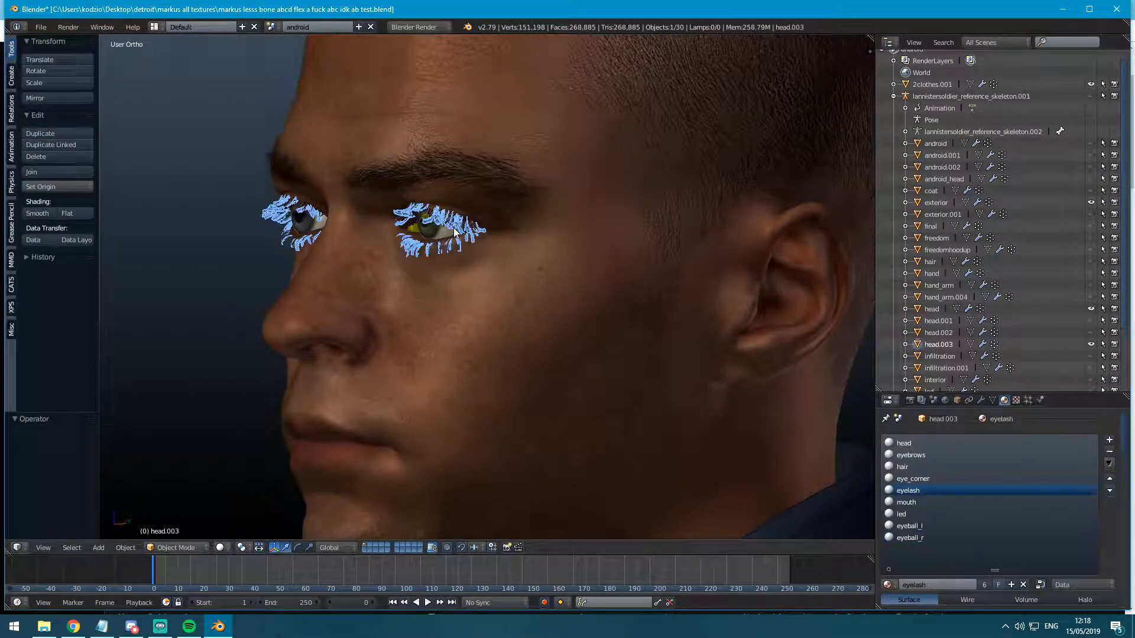
key("h")
key("ctrl+z")
right_click(454, 228)
key("h")
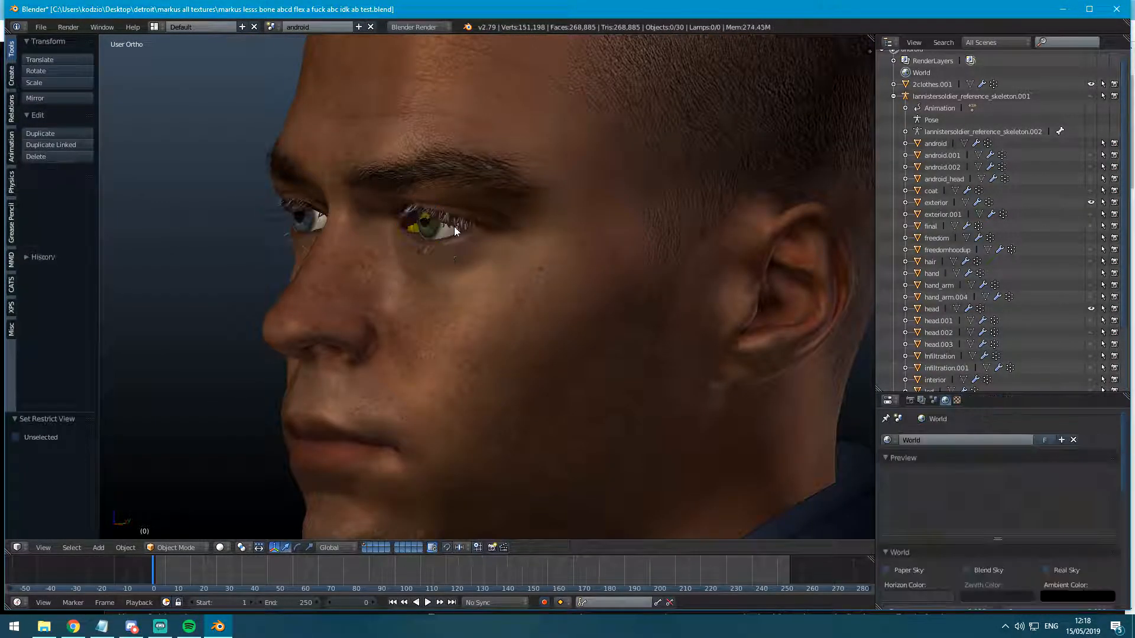
Select the head mesh and frame the face in the front view.
scroll(454, 228, "down", 2)
middle_click_drag(454, 228, 468, 304)
key("alt+Tab")
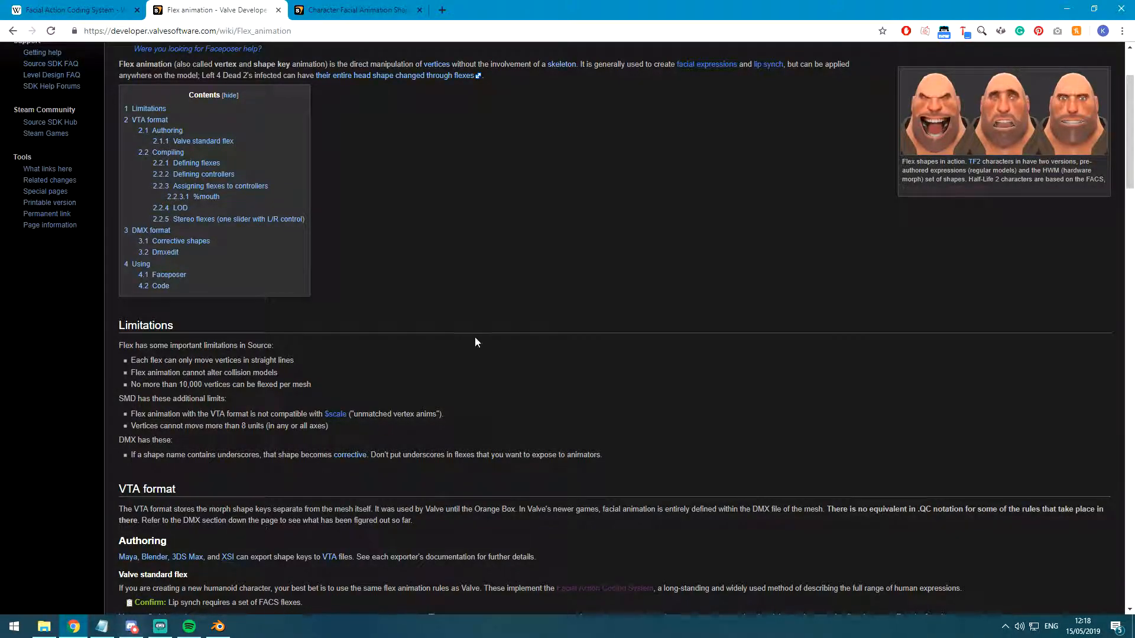
key("alt+Tab")
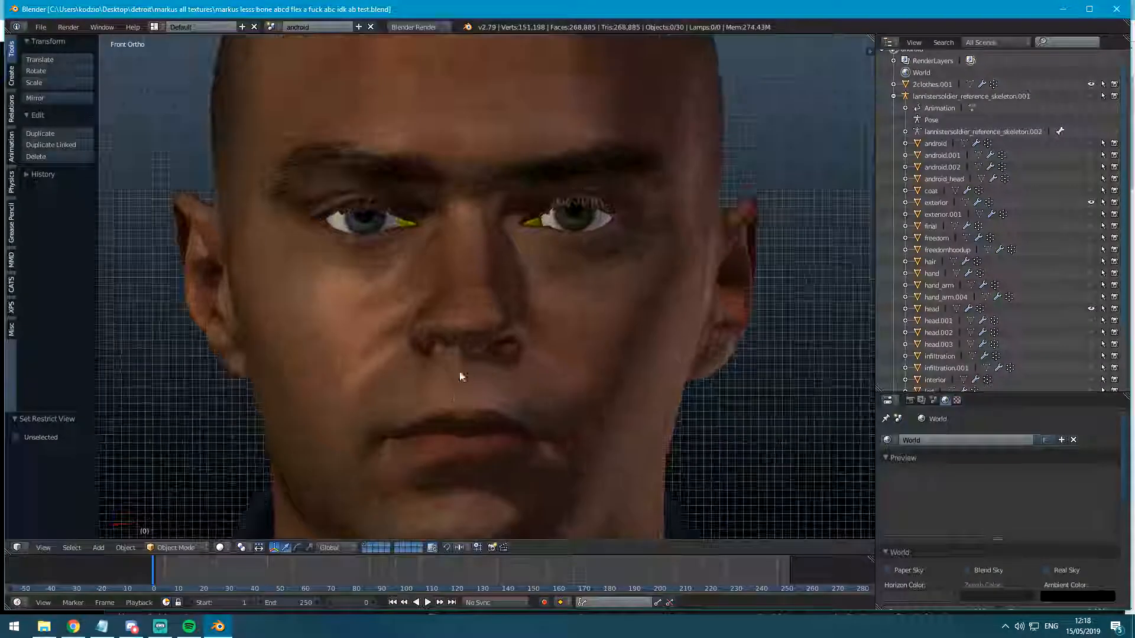
scroll(557, 322, "up", 2)
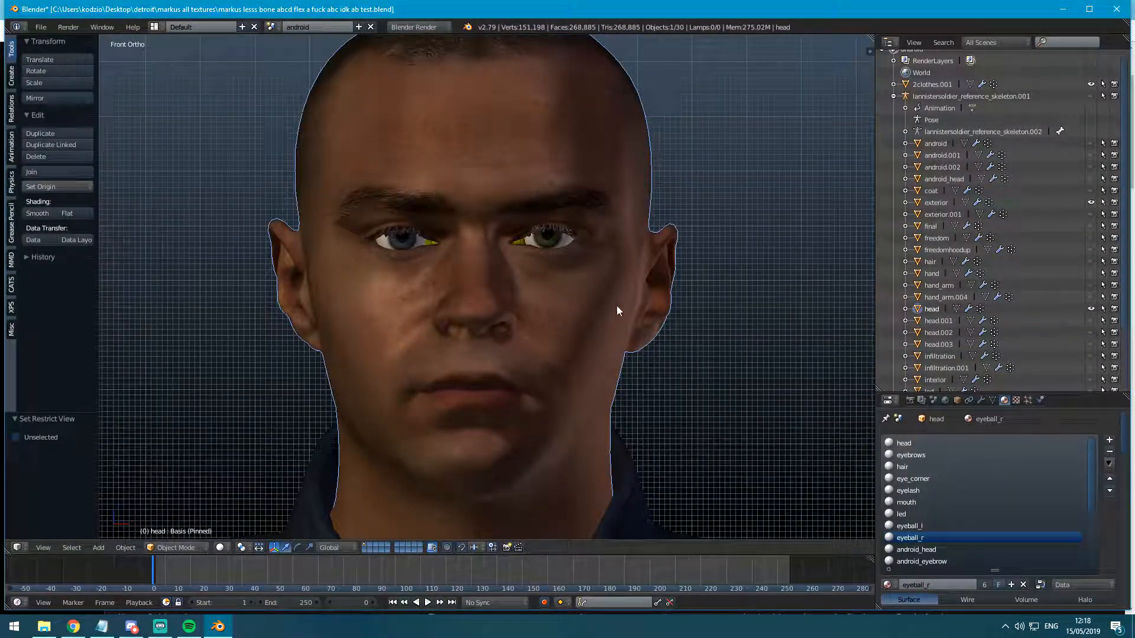
scroll(481, 370, "down", 2)
mouse_move(481, 370)
middle_mouse_down()
mouse_move(414, 363)
mouse_move(491, 361)
middle_mouse_up()
Switch to the browser and review the Source and SMD limitations on the Flex animation wiki page.
key("alt+Tab")
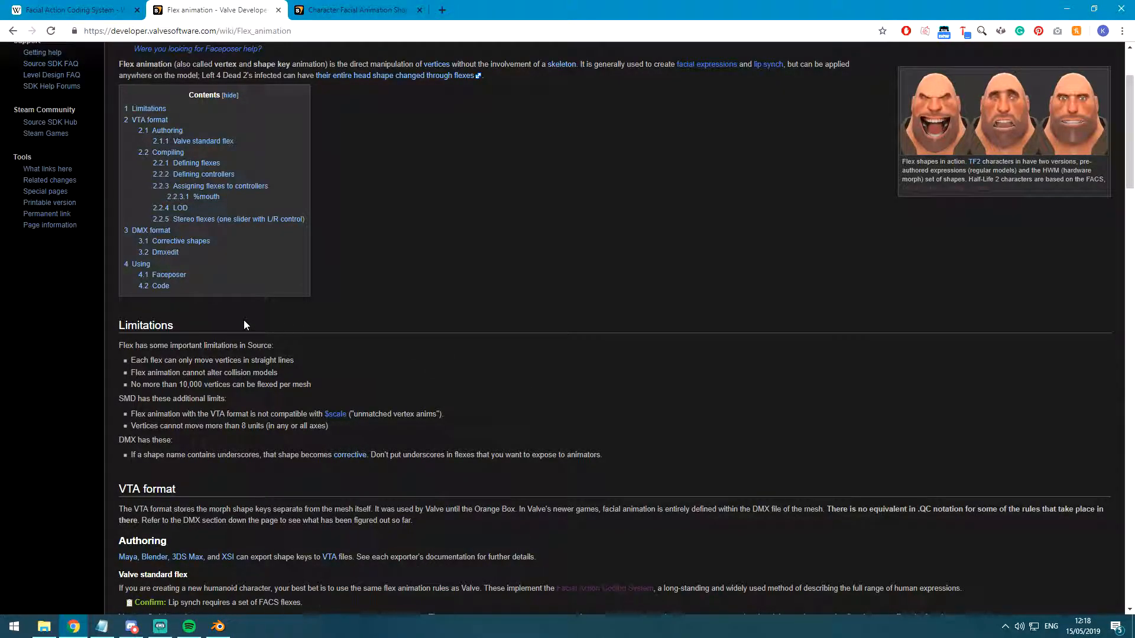
left_click_drag(297, 362, 178, 360)
left_click(320, 389)
left_click_drag(377, 435, 129, 413)
left_click(268, 431)
scroll(272, 432, "down", 1)
scroll(272, 431, "down", 4)
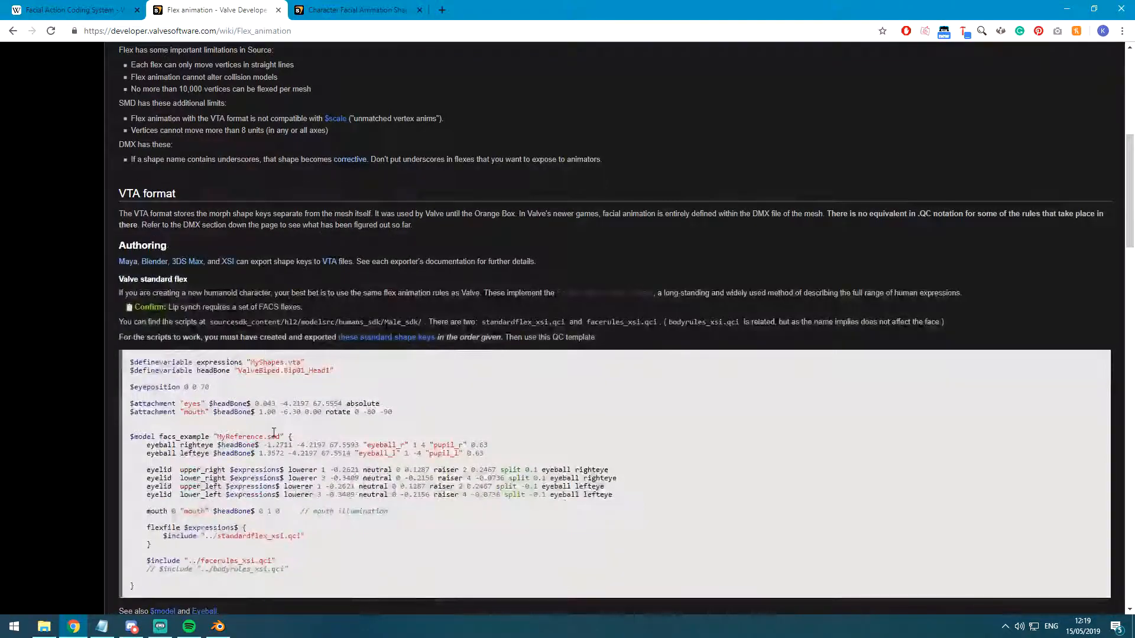
scroll(272, 431, "up", 4)
scroll(272, 431, "down", 2)
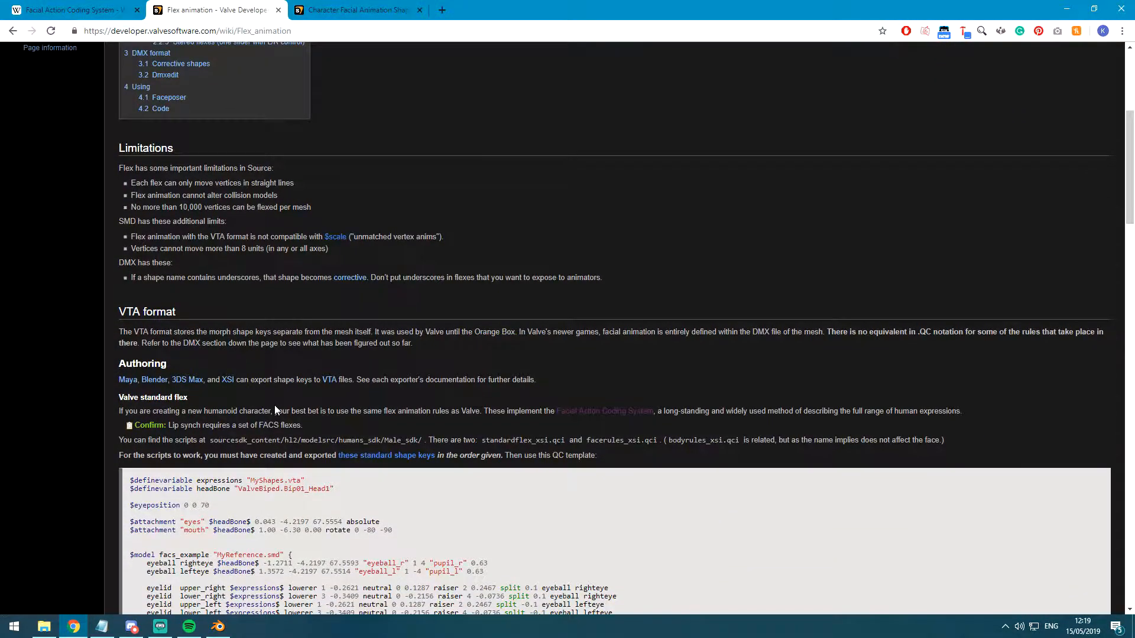
scroll(274, 406, "up", 3)
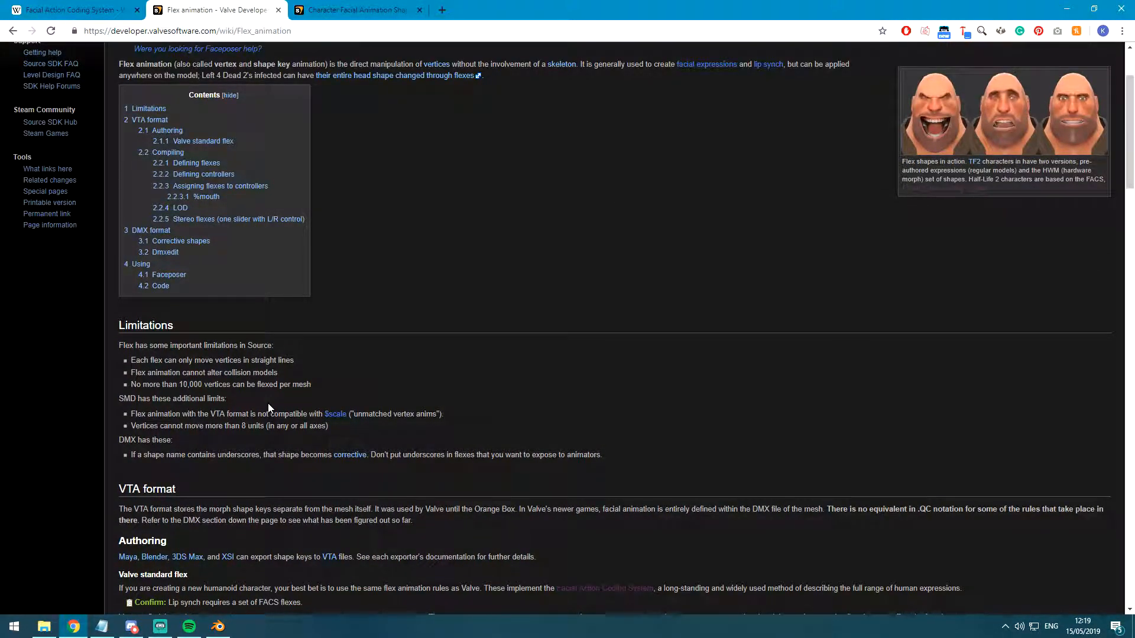
Open the Character Facial Animation Shapekey Set page and look over its complete list of expressions.
left_click(352, 10)
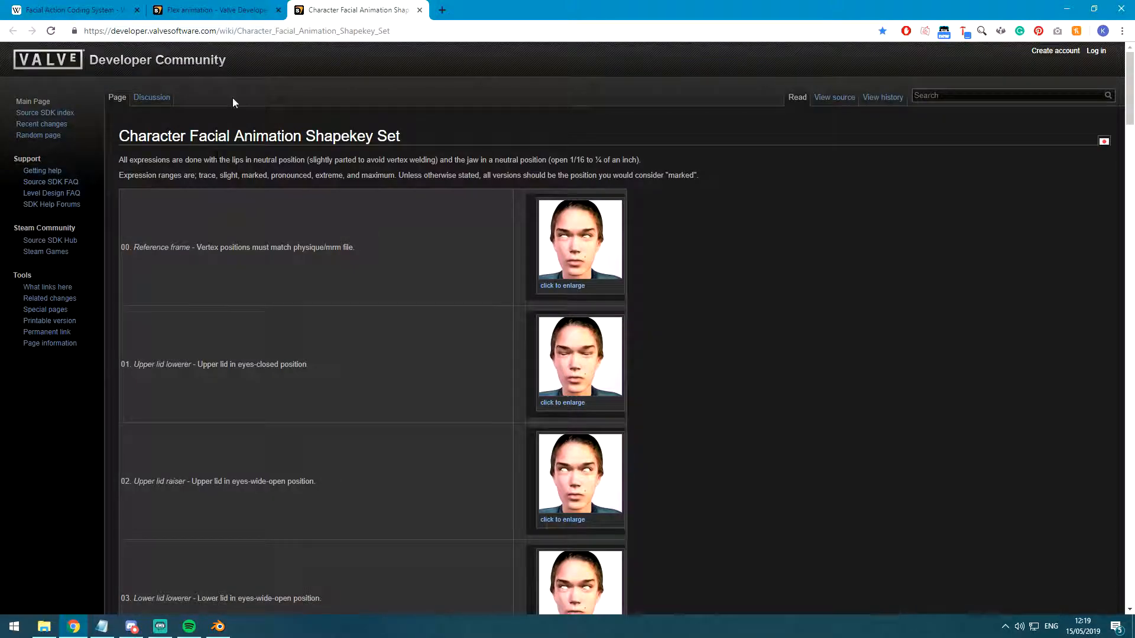
left_click(248, 31)
left_click(272, 95)
scroll(494, 218, "down", 20)
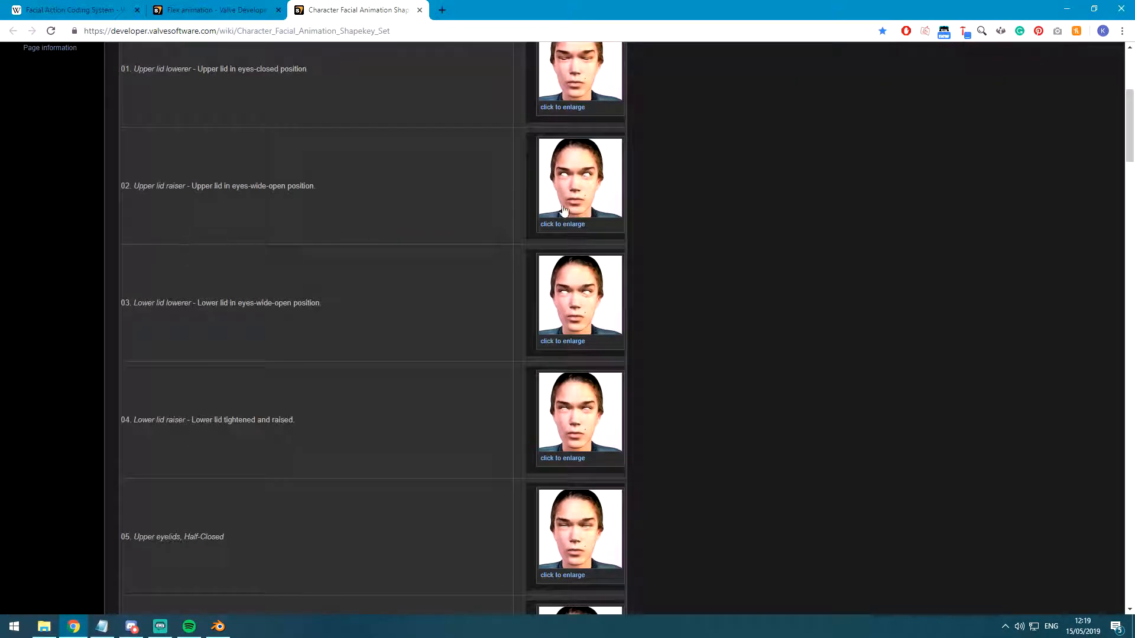
left_click_drag(286, 474, 96, 441)
left_click(246, 494)
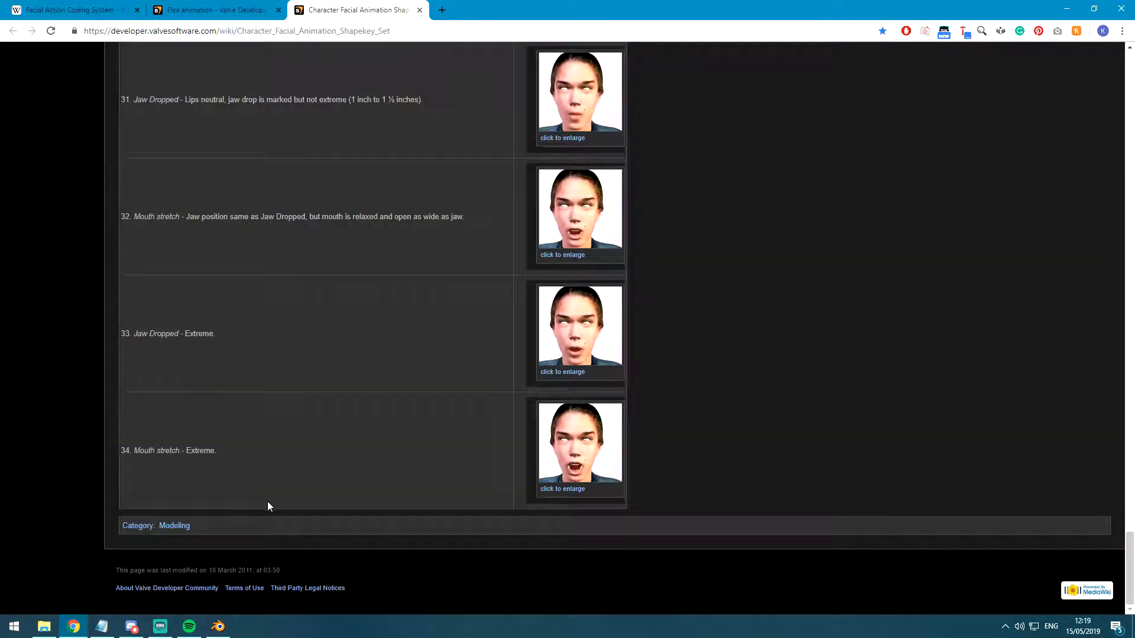
scroll(648, 494, "up", 20)
Switch to Blender, enlarge the Properties editor and show the head's mesh data with its shape keys.
left_click(218, 627)
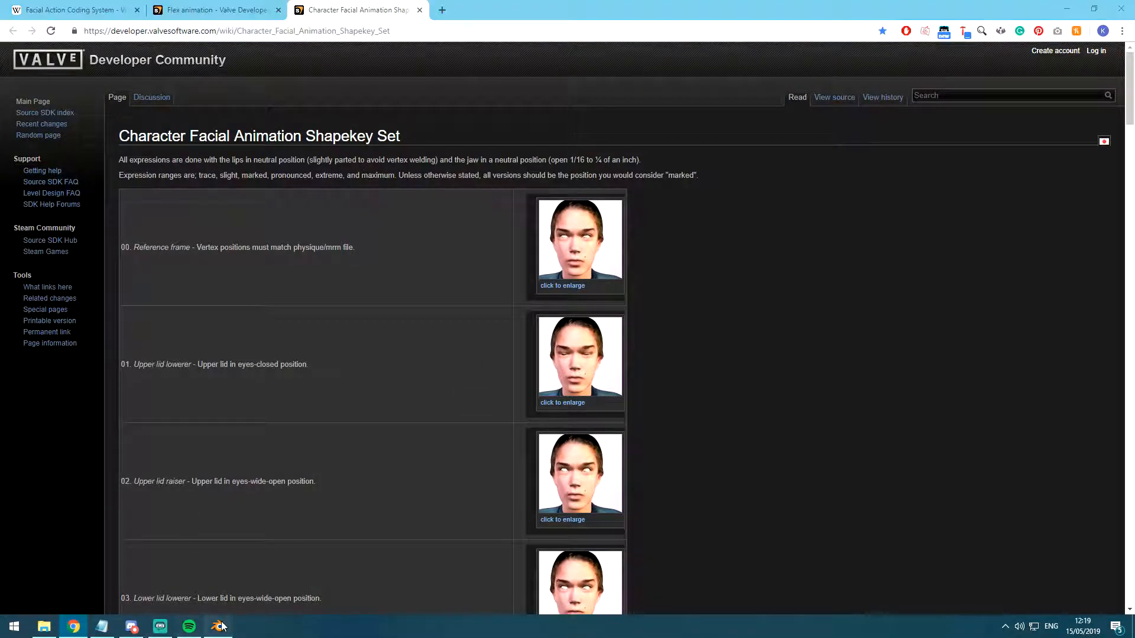
key("KP_1")
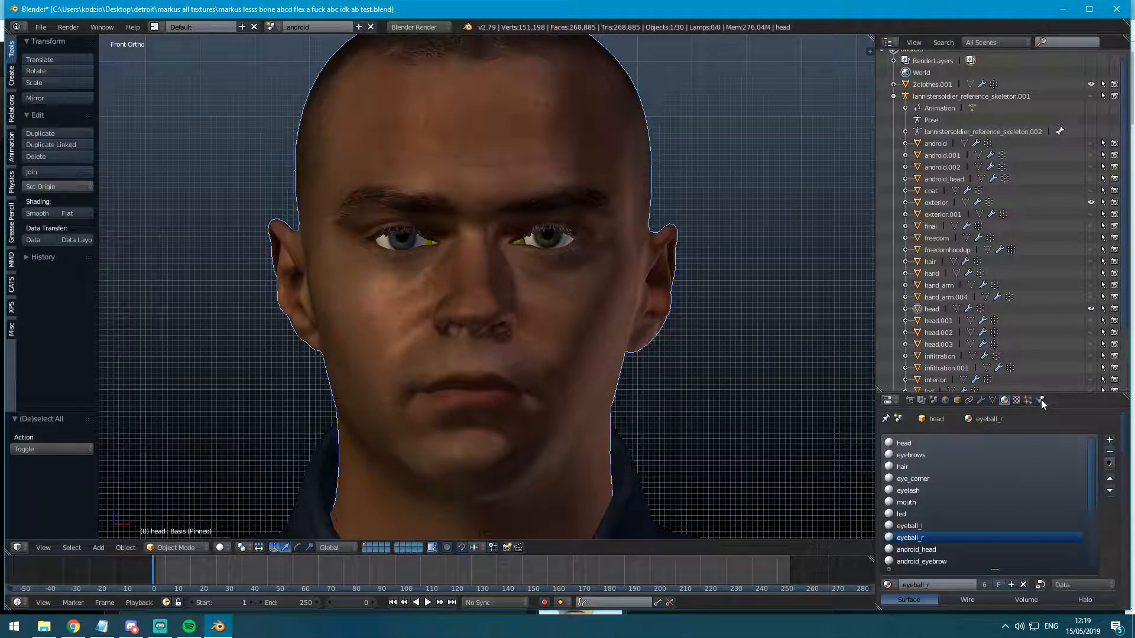
left_click_drag(1041, 392, 990, 156)
left_click(992, 154)
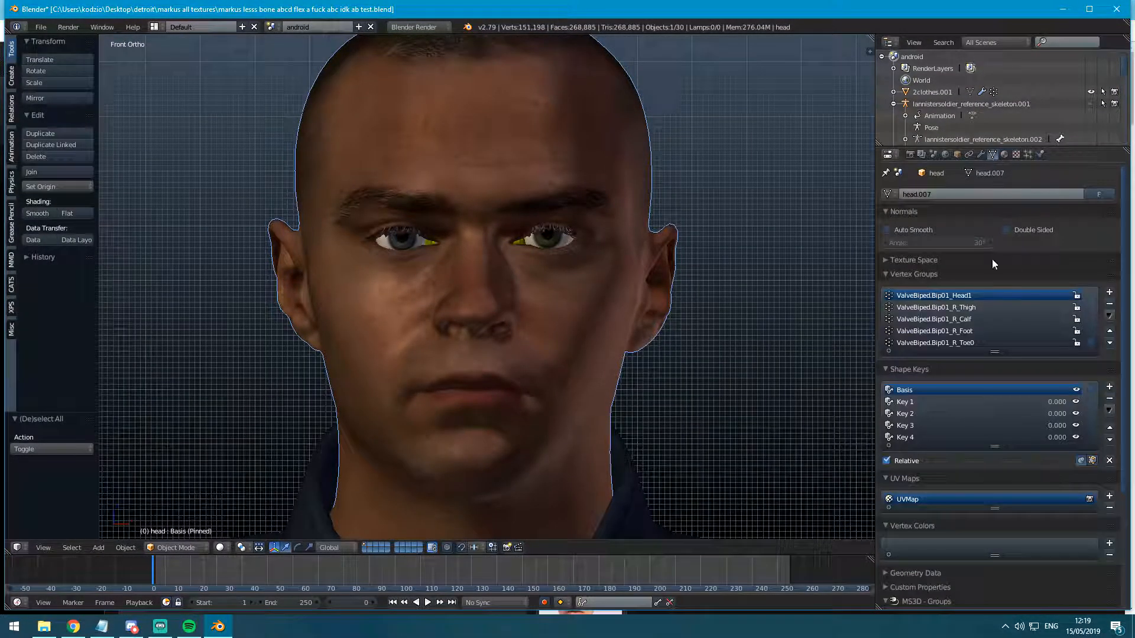
Preview the shape key Key 1 pinned on the head, then unpin it and leave Relative enabled.
left_click(912, 401)
left_click(886, 460)
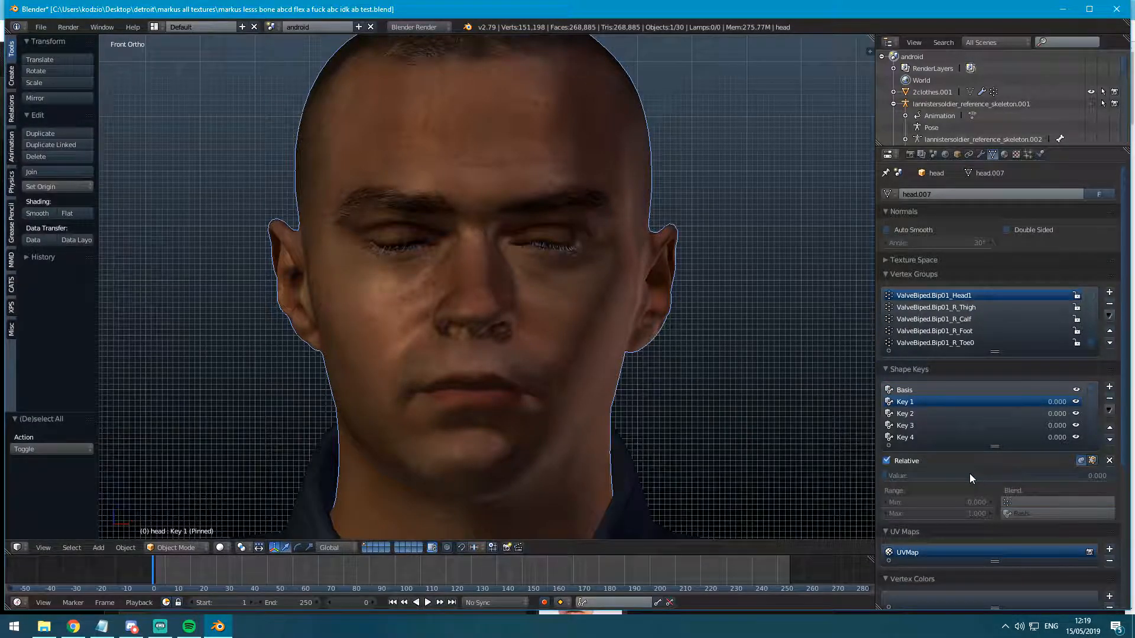
left_click(1081, 460)
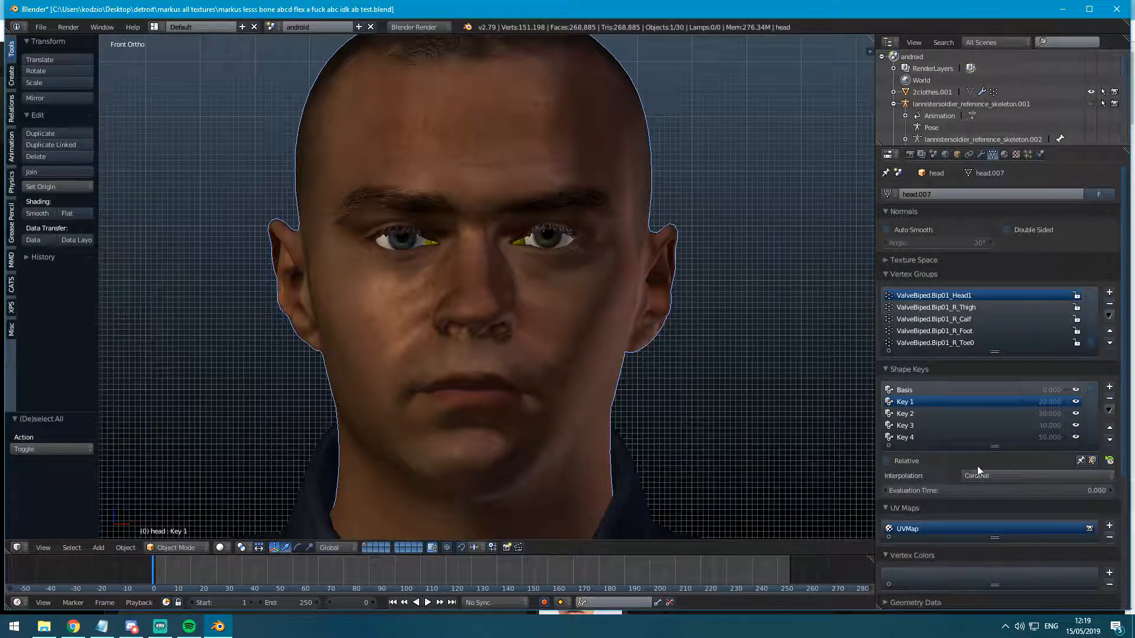
left_click(887, 461)
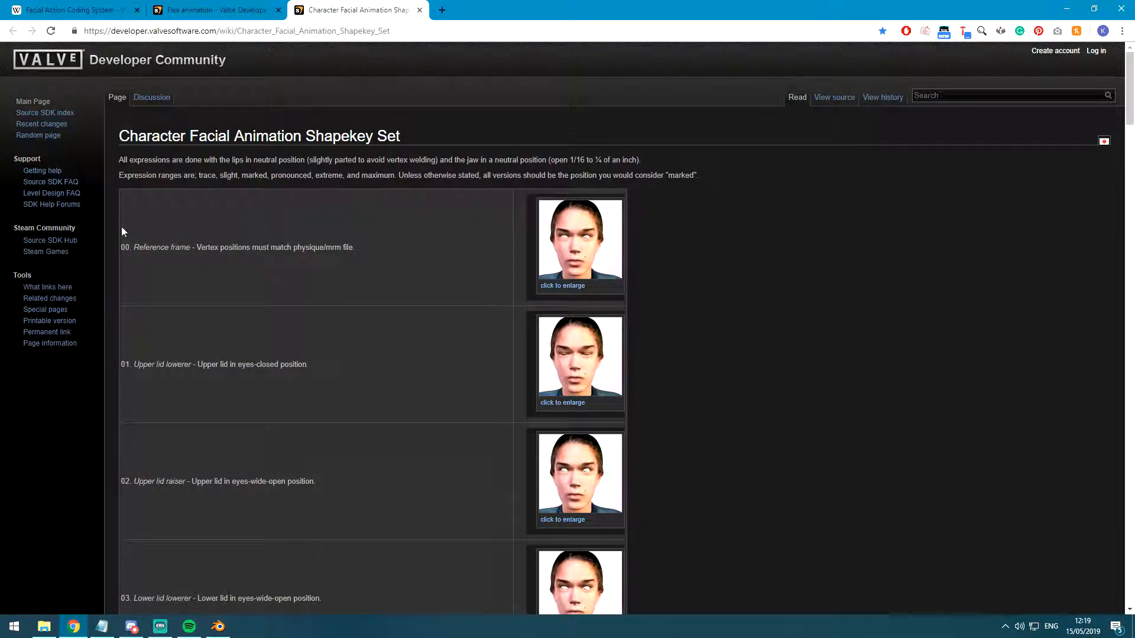
Examine the Reference frame and Upper lid lowerer entries in the browser, including the enlarged Face key.01.jpg image.
left_click_drag(393, 248, 139, 263)
key("alt+Tab")
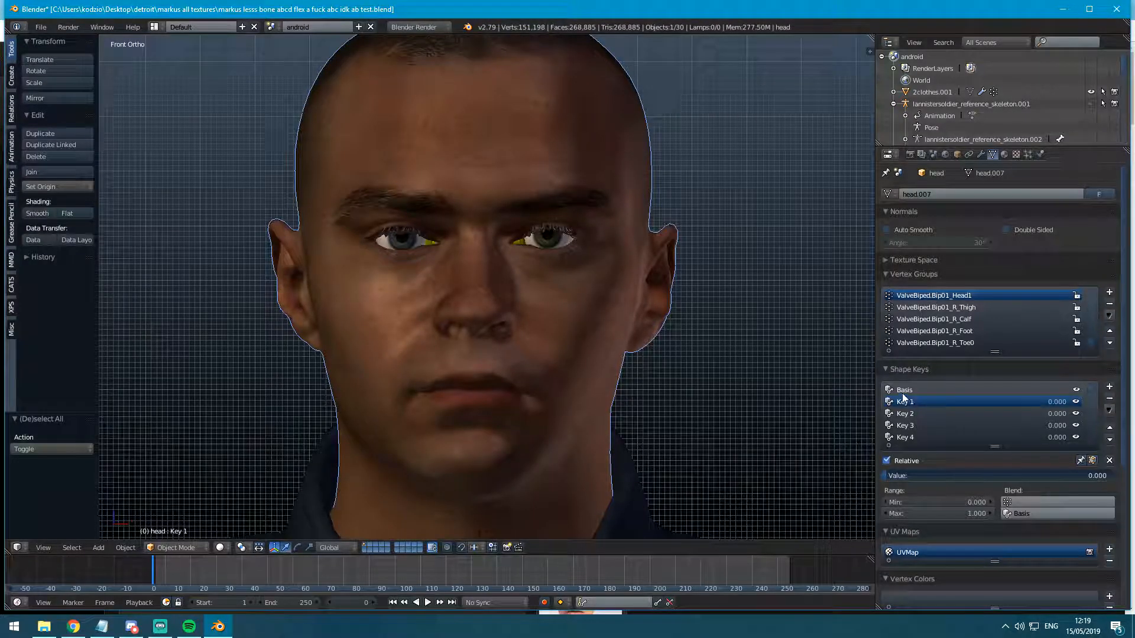
key("alt+Tab")
left_click(241, 356)
triple_click(169, 364)
left_click_drag(579, 367, 329, 10)
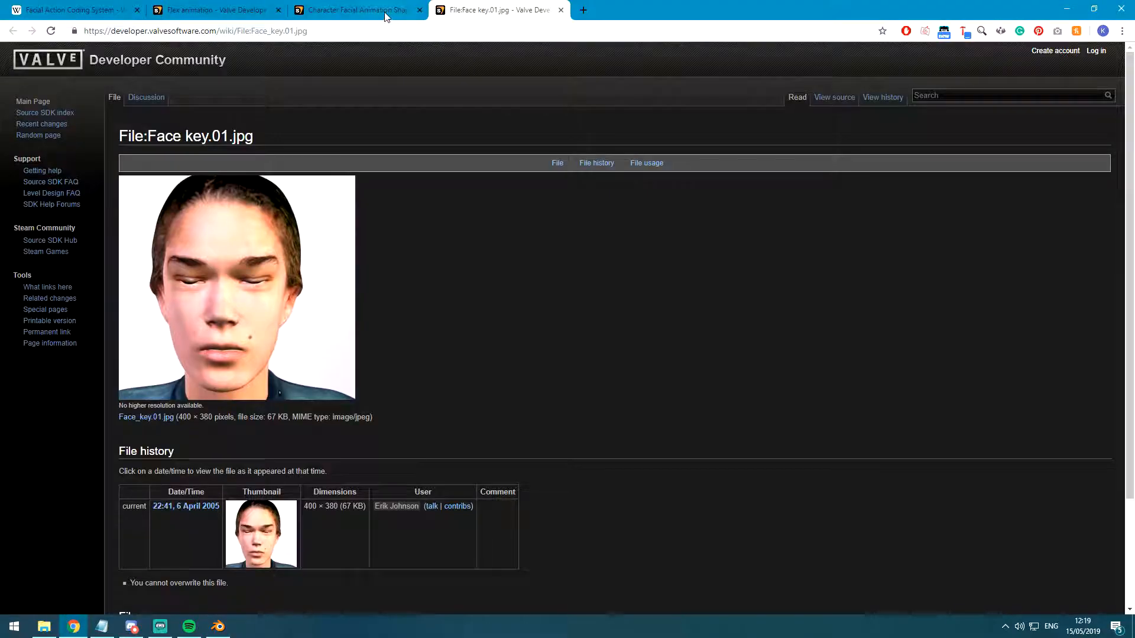
left_click(378, 10)
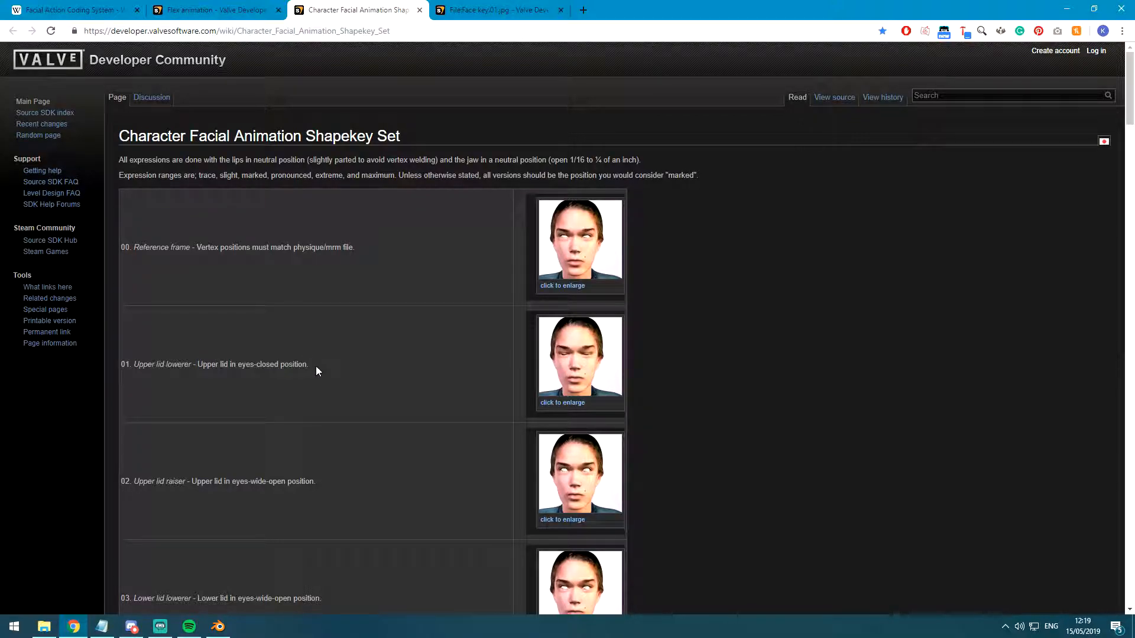
scroll(310, 377, "down", 4)
scroll(329, 418, "up", 4)
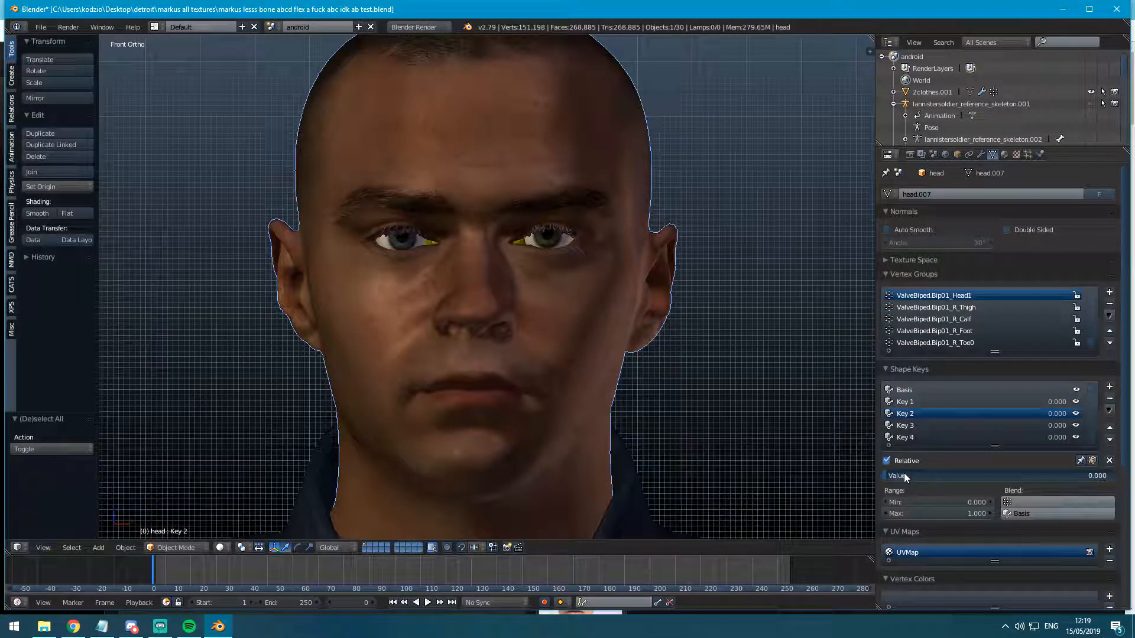
Preview the shape keys Key 2 and Key 3 on the head in Blender with pinning enabled and Relative kept on.
left_click(886, 460)
left_click(887, 461)
left_click(1080, 460)
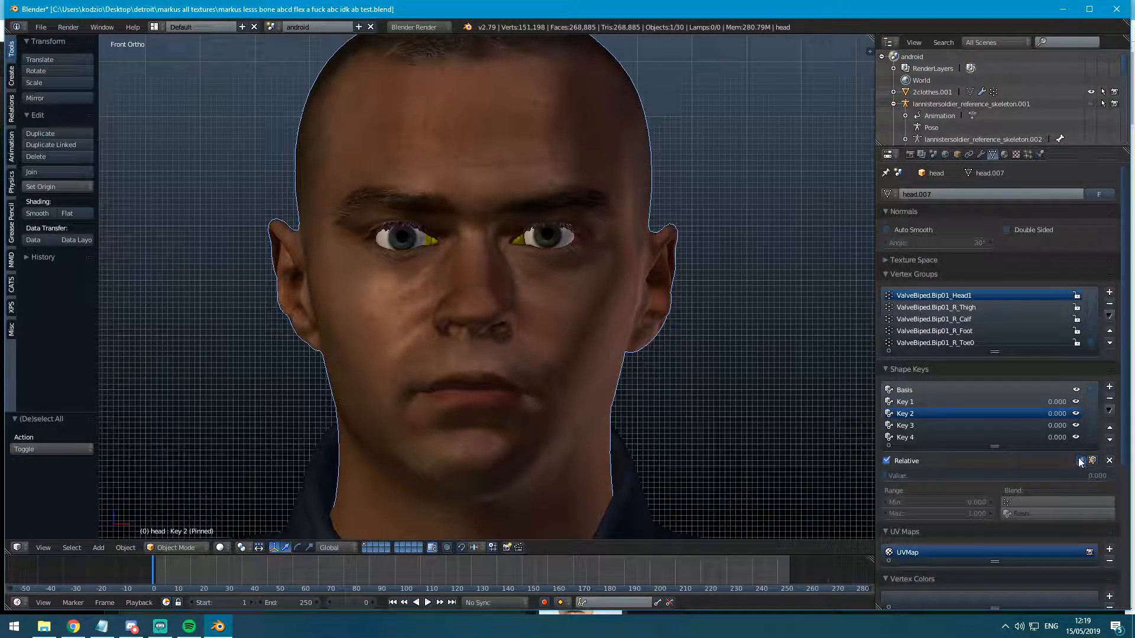
left_click(909, 425)
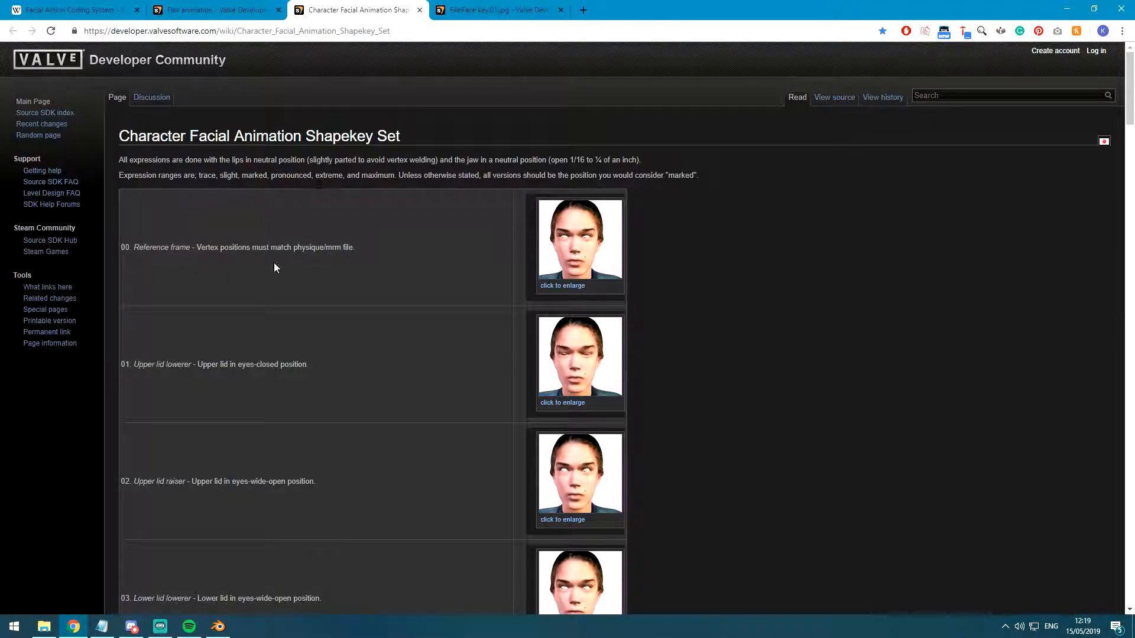
Review the remaining lid, brow, lip and jaw expressions on the Shapekey Set page in the browser.
scroll(195, 394, "down", 1)
scroll(155, 502, "down", 1)
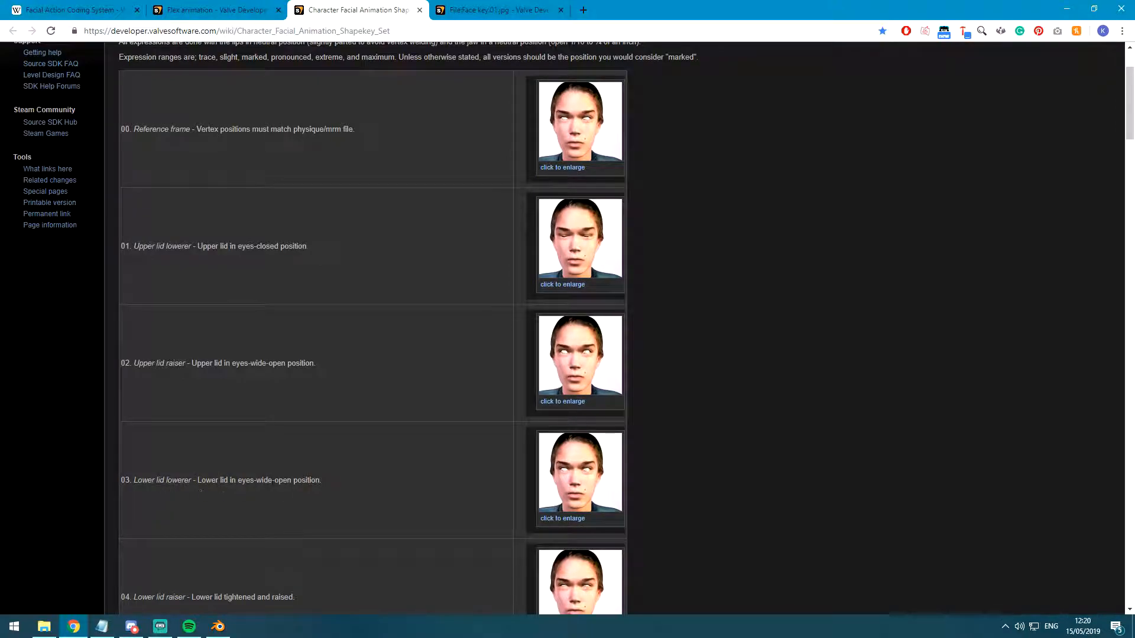
scroll(200, 418, "down", 4)
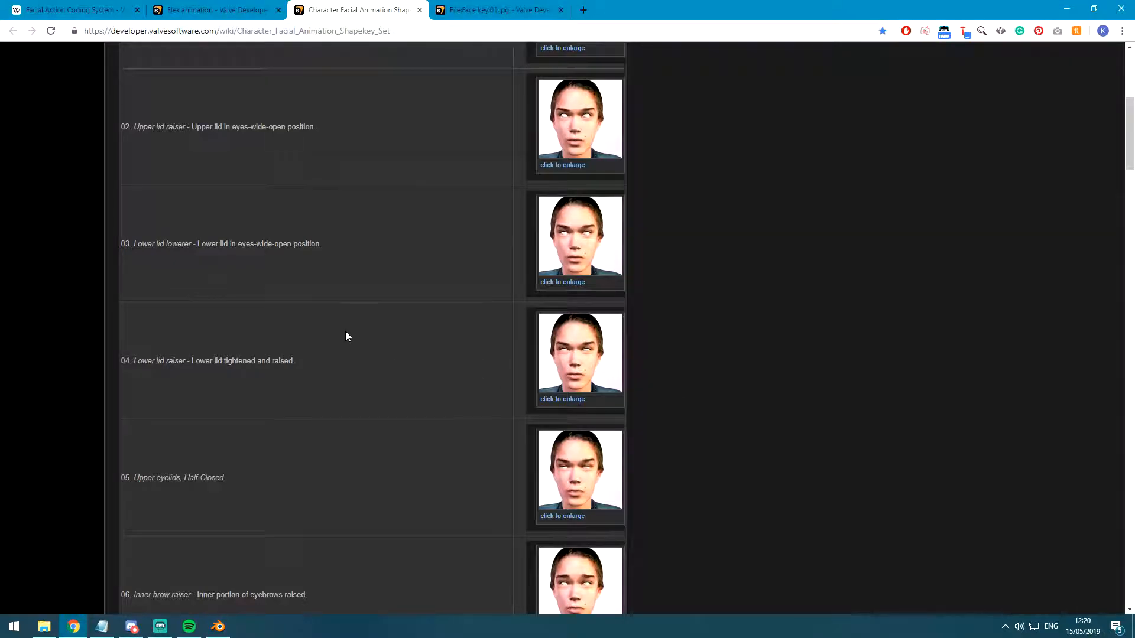
scroll(345, 332, "down", 4)
scroll(346, 336, "down", 4)
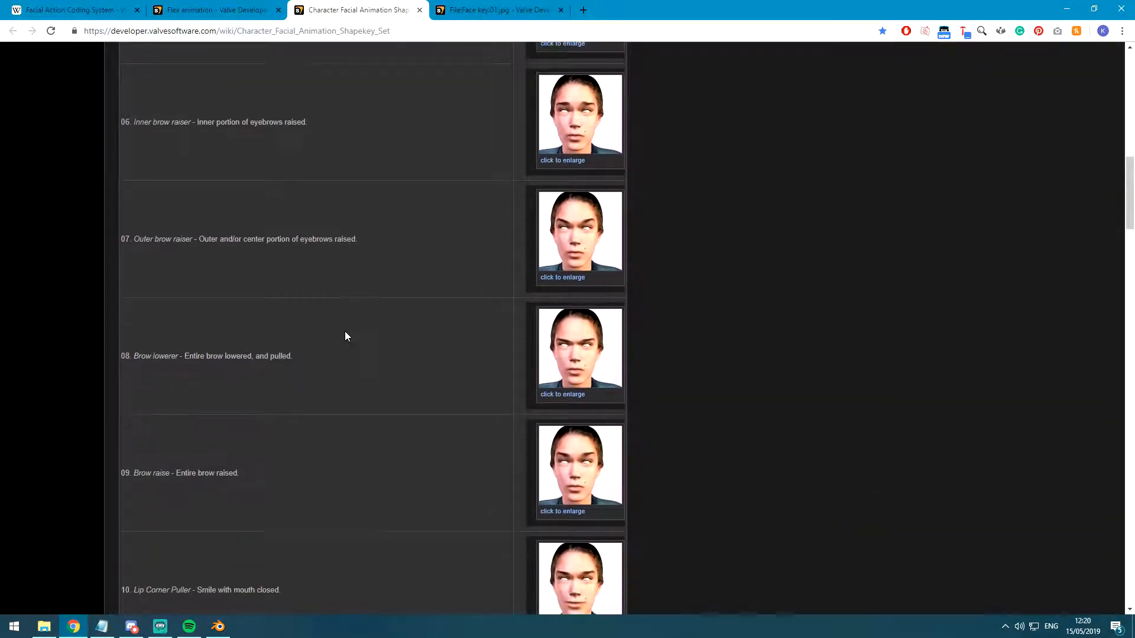
scroll(345, 336, "down", 2)
scroll(346, 336, "down", 3)
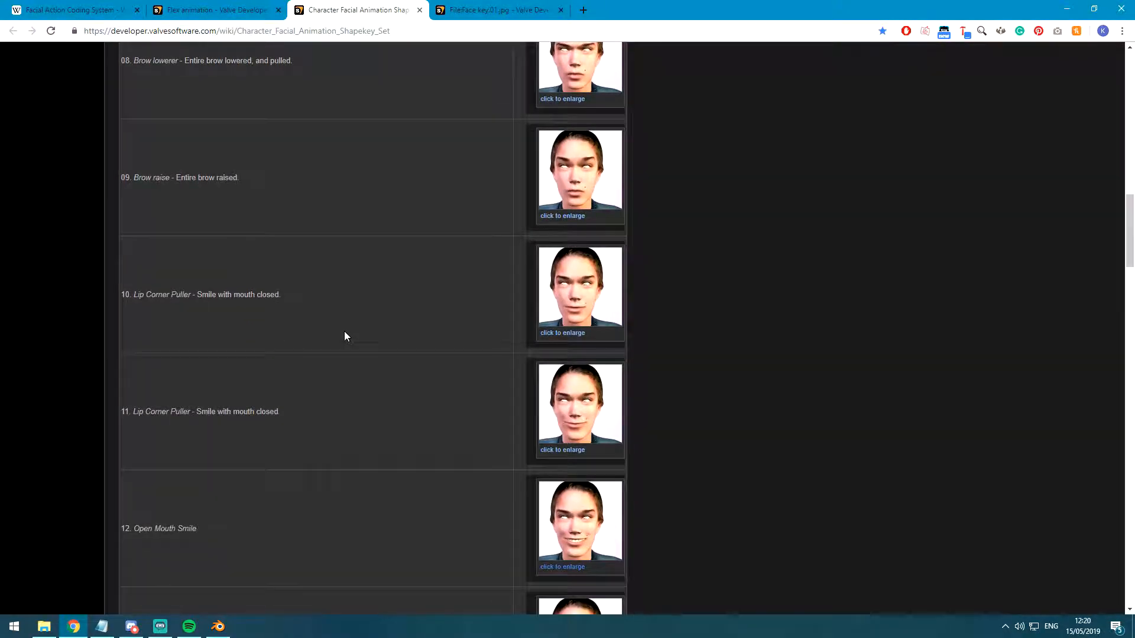
left_click(164, 298)
triple_click(293, 303)
left_click(289, 314)
scroll(238, 455, "down", 20)
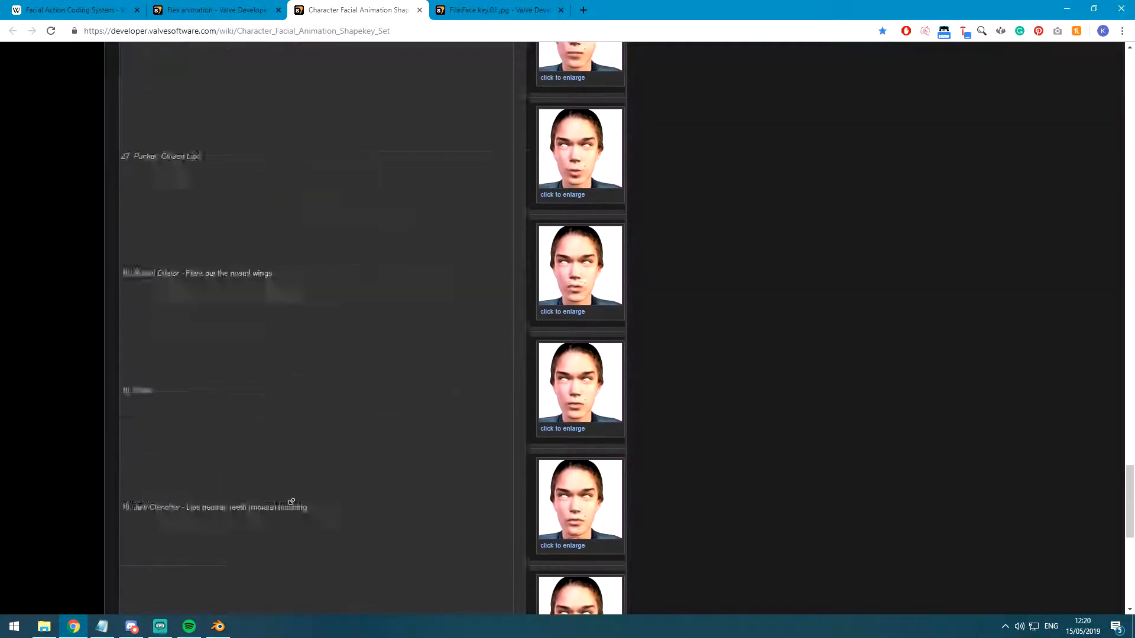
key("Home")
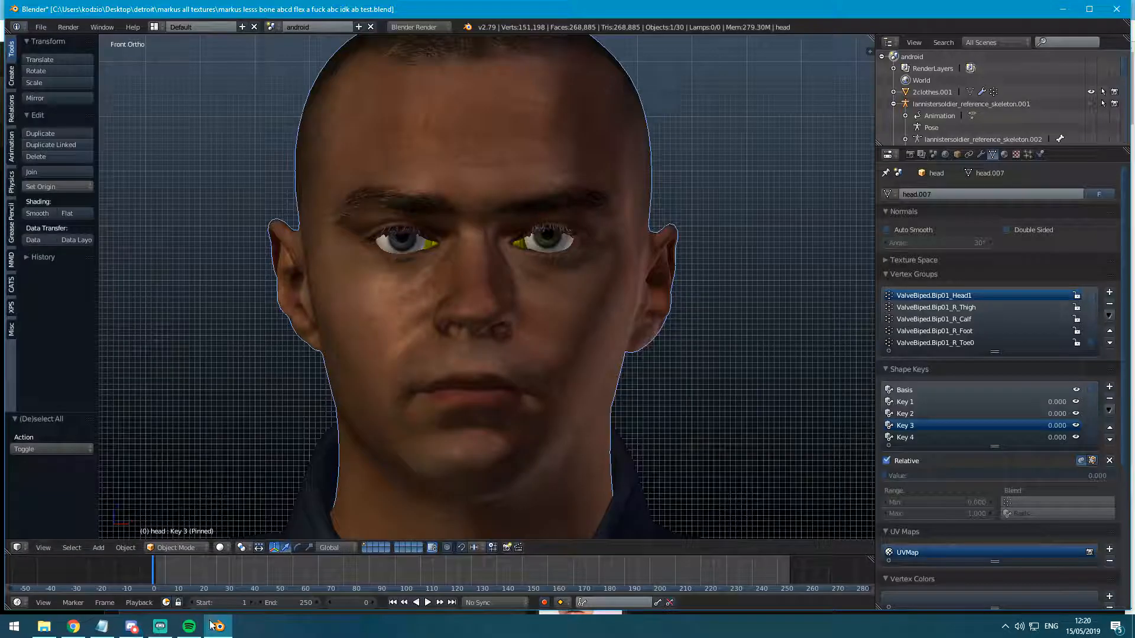
Switch to Blender and look through the head's shape key list with a closer view of the face.
left_click(218, 625)
scroll(941, 424, "down", 2)
scroll(929, 422, "down", 16)
scroll(1089, 399, "up", 15)
scroll(559, 324, "up", 3)
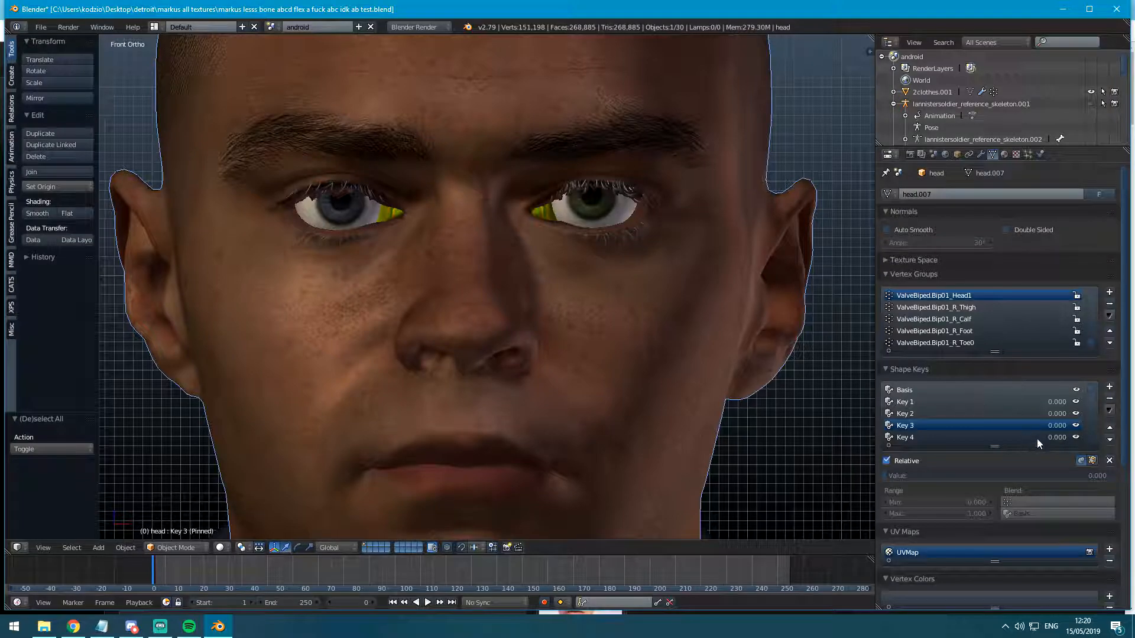
Turn off shape key pinning, return to Basis and select the shape key Key 6.
left_click(1079, 461)
left_click(920, 389)
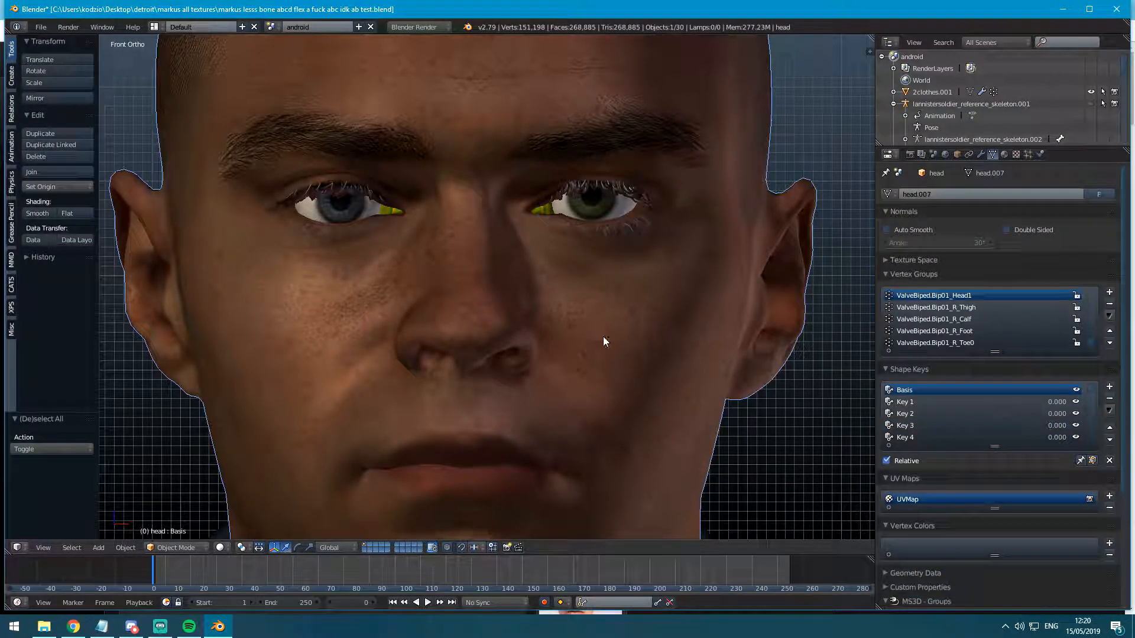
scroll(910, 424, "down", 3)
left_click(916, 426)
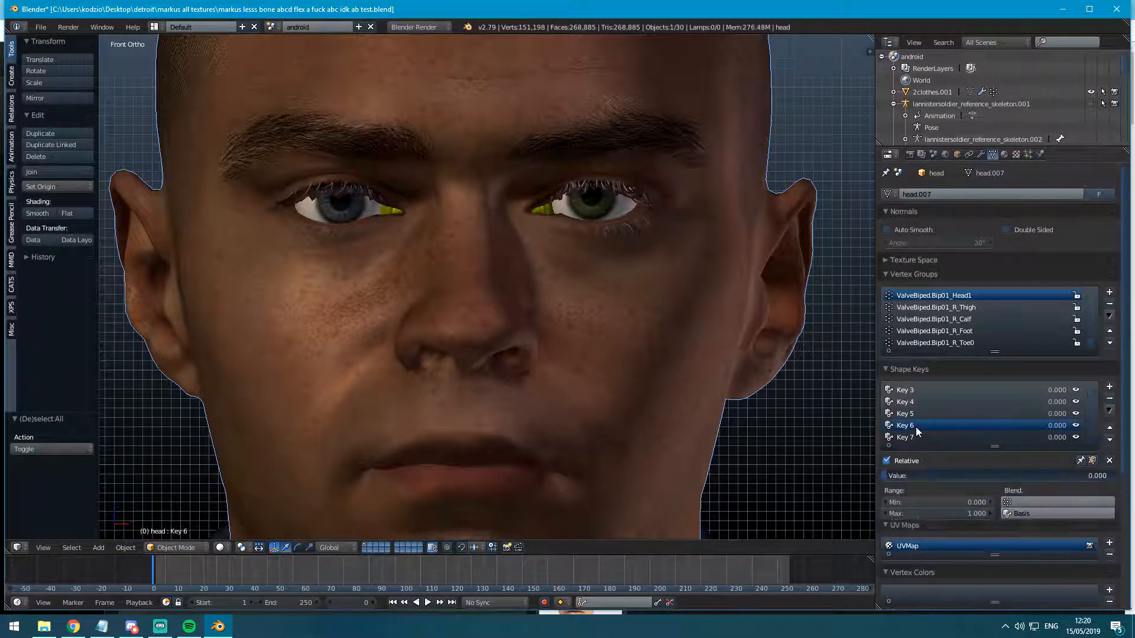
Add extra shape keys at the end of the head's list, remove the surplus ones and preview Key 36 with pinning enabled.
left_click(1109, 388)
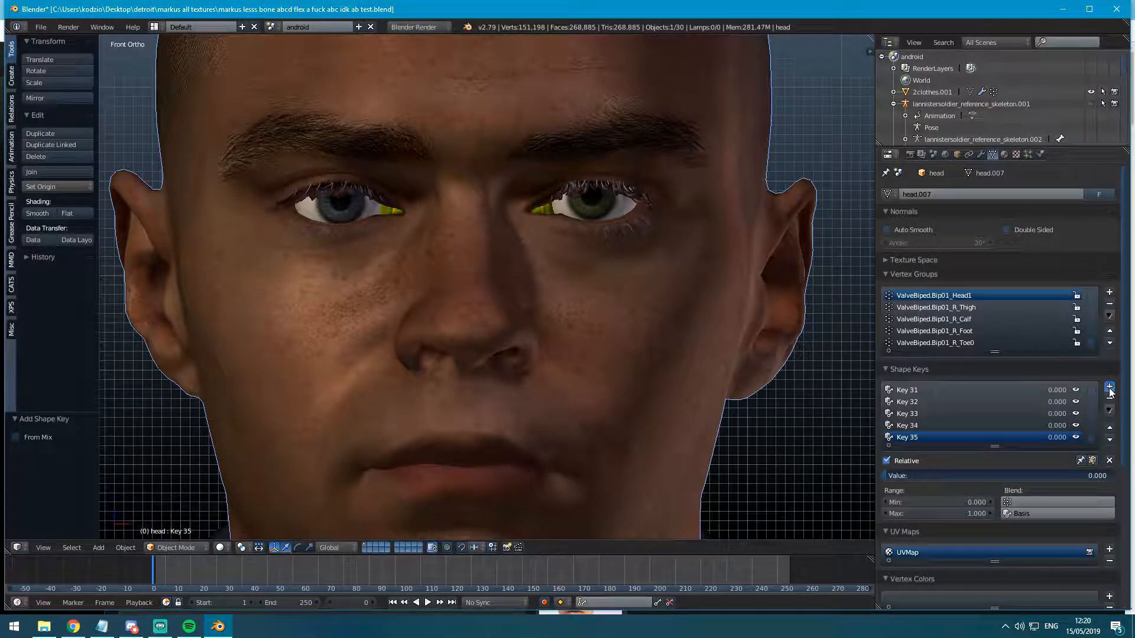
left_click(1107, 399)
left_click(1108, 399)
left_click(1107, 400)
left_click(1107, 400)
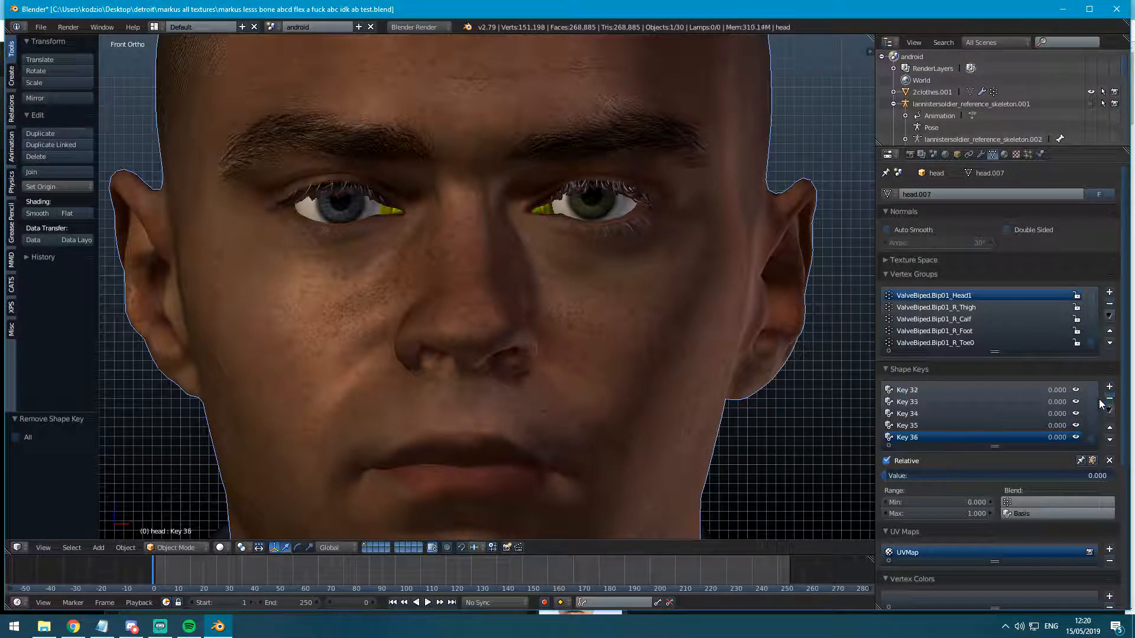
scroll(645, 342, "down", 5)
left_click(1080, 461)
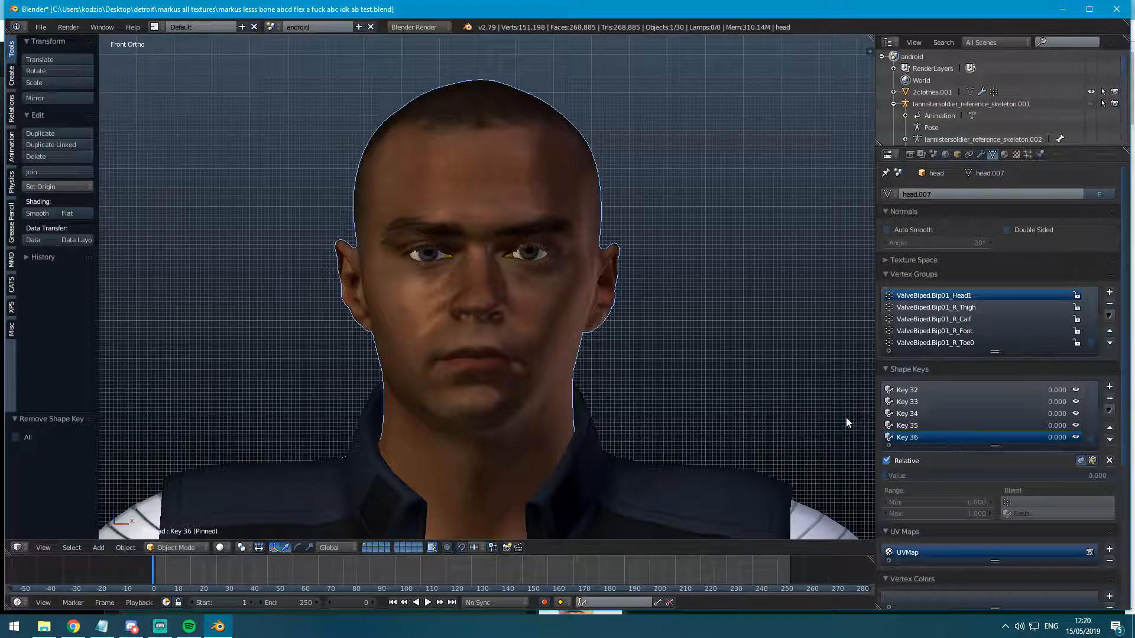
scroll(612, 346, "up", 4)
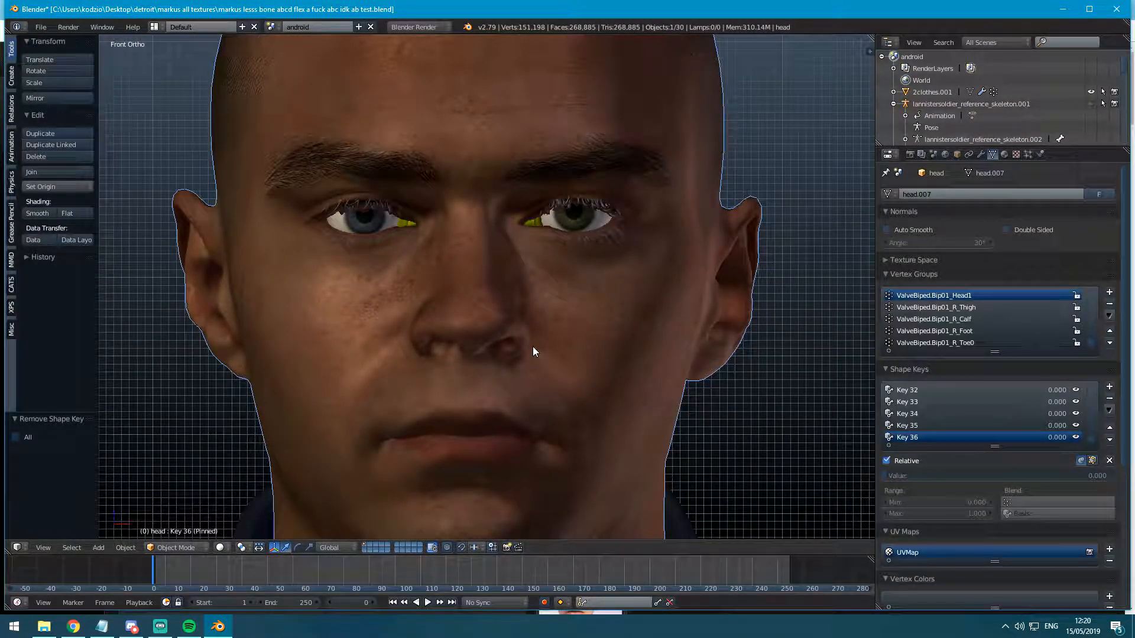
scroll(537, 348, "down", 4)
Quit Blender without saving and open the file markus no flexes.blend from the desktop.
left_click(1128, 9)
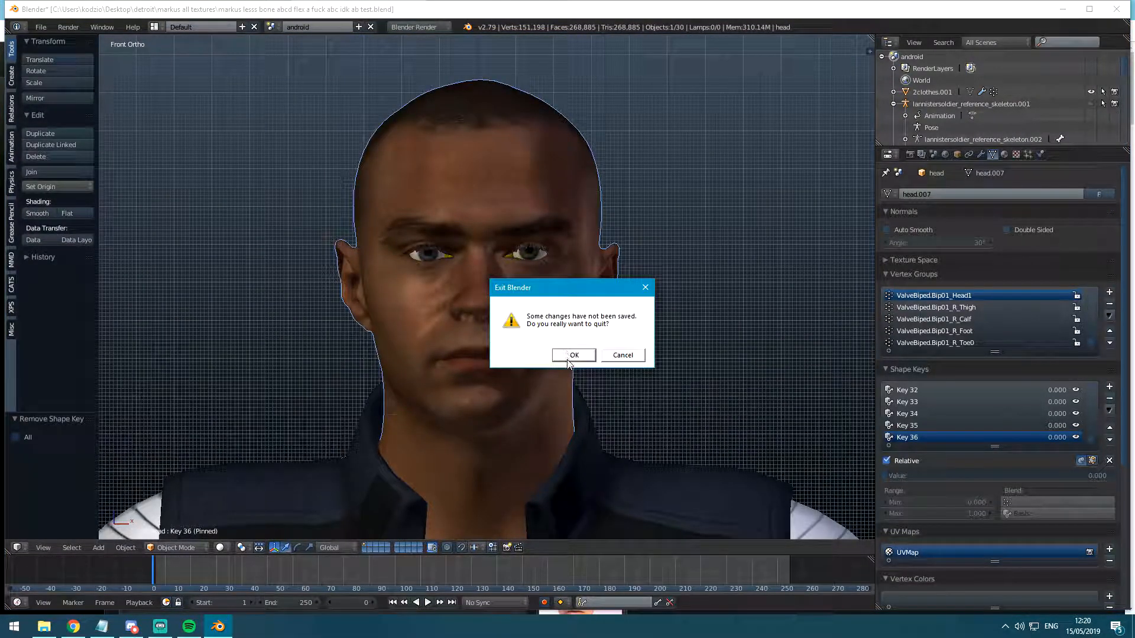
left_click(569, 356)
left_click(1123, 6)
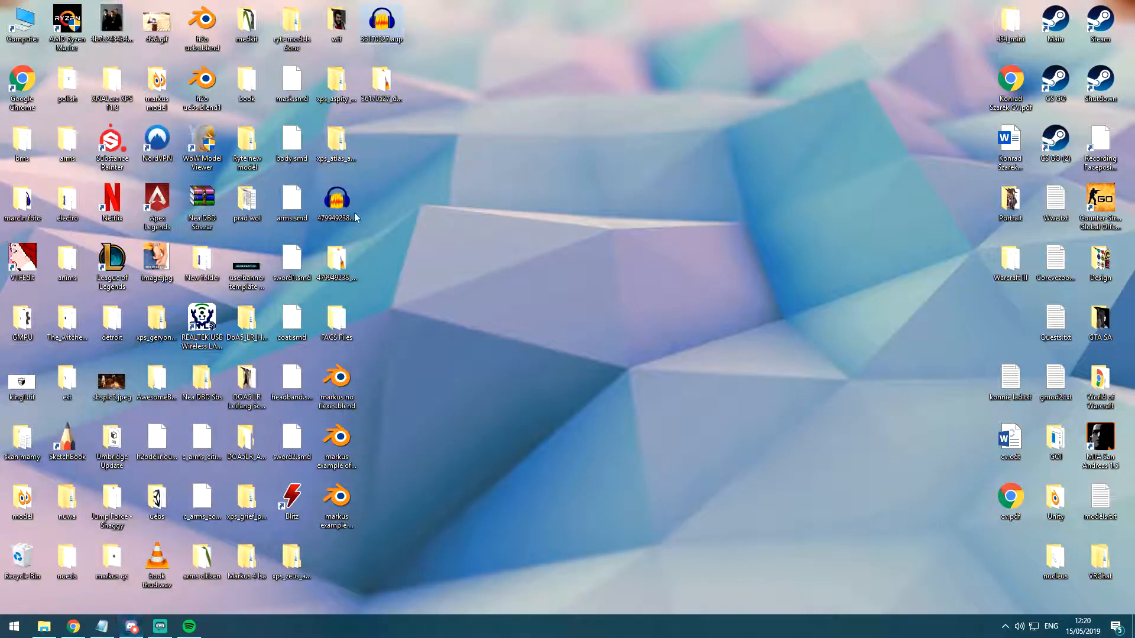
double_click(347, 395)
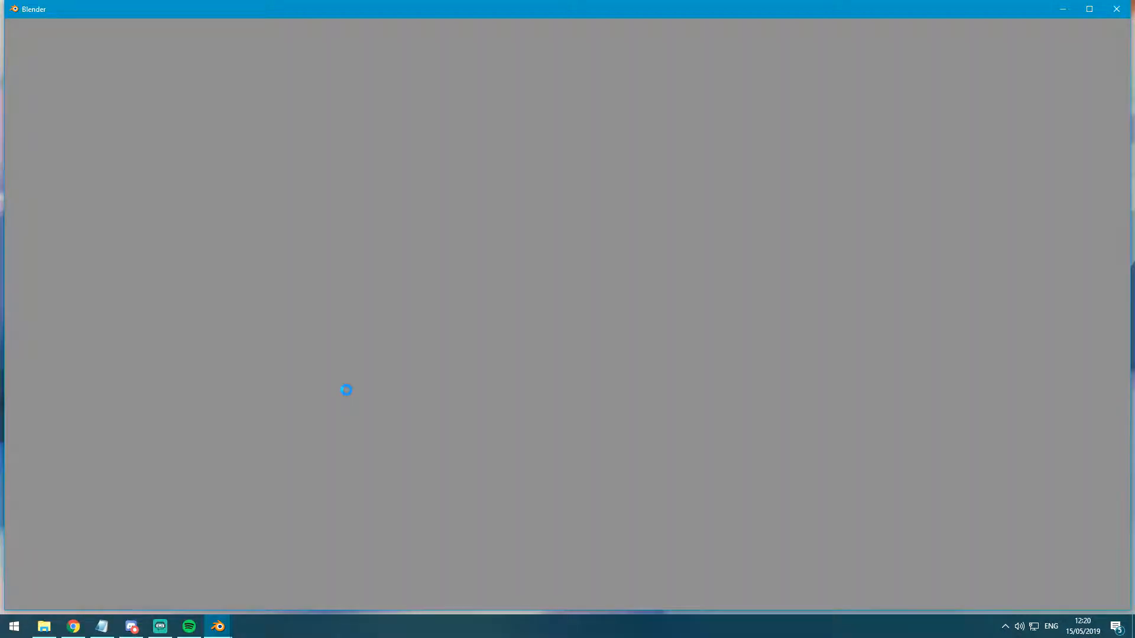
Switch to the browser and examine the flexfile and include lines of the QC template on the Flex animation page.
left_click(74, 627)
left_click(147, 8)
left_click(128, 12)
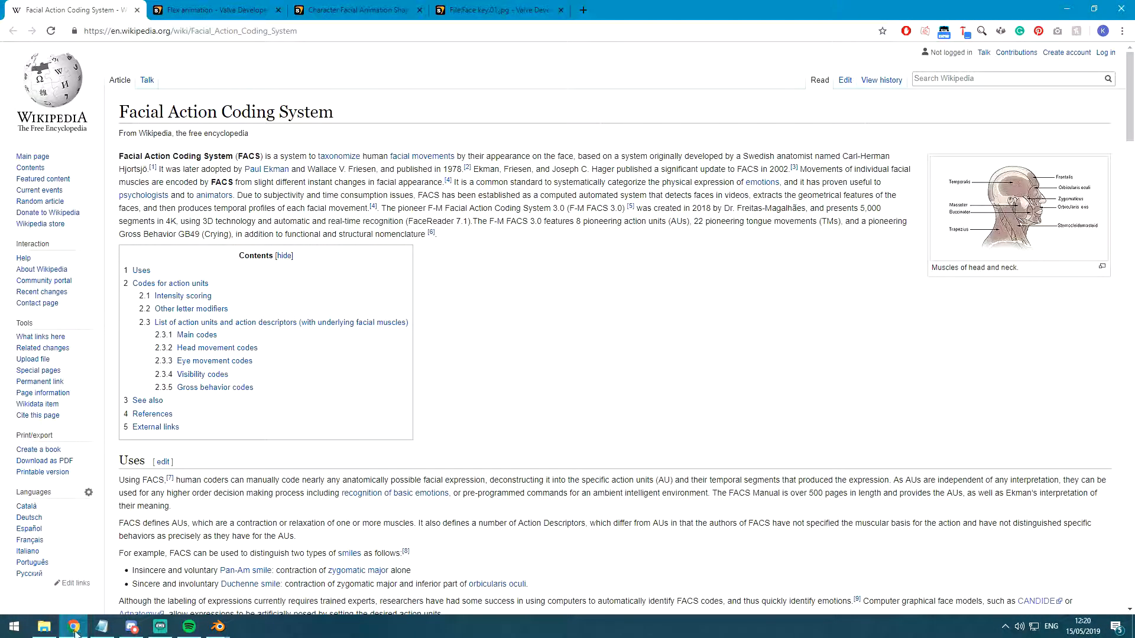
left_click(274, 13)
scroll(332, 228, "down", 10)
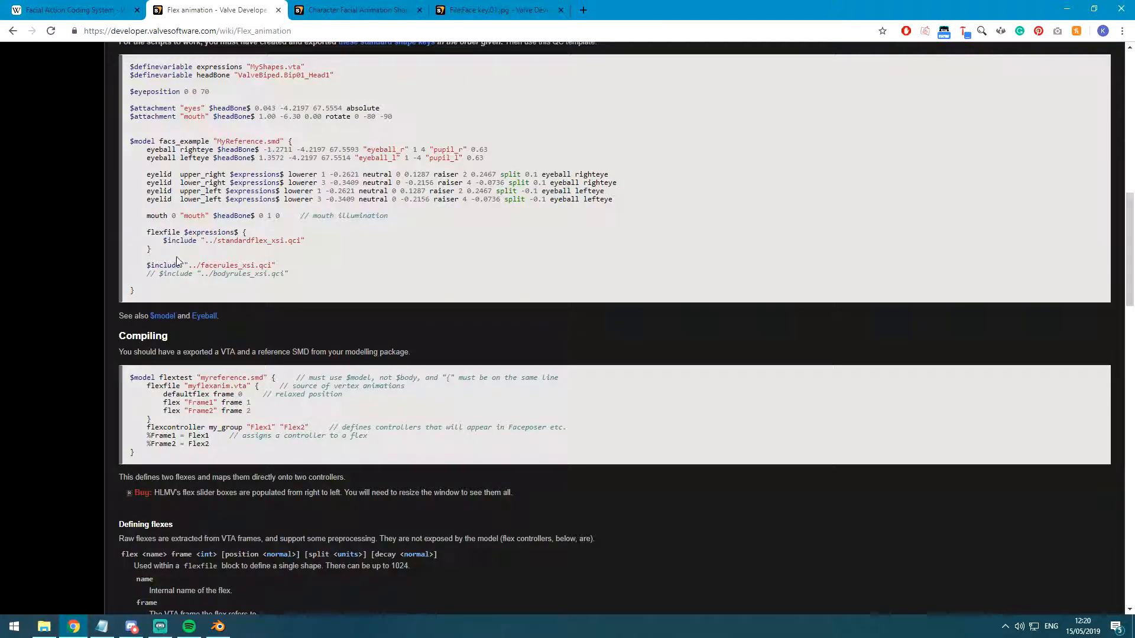
left_click_drag(299, 280, 136, 224)
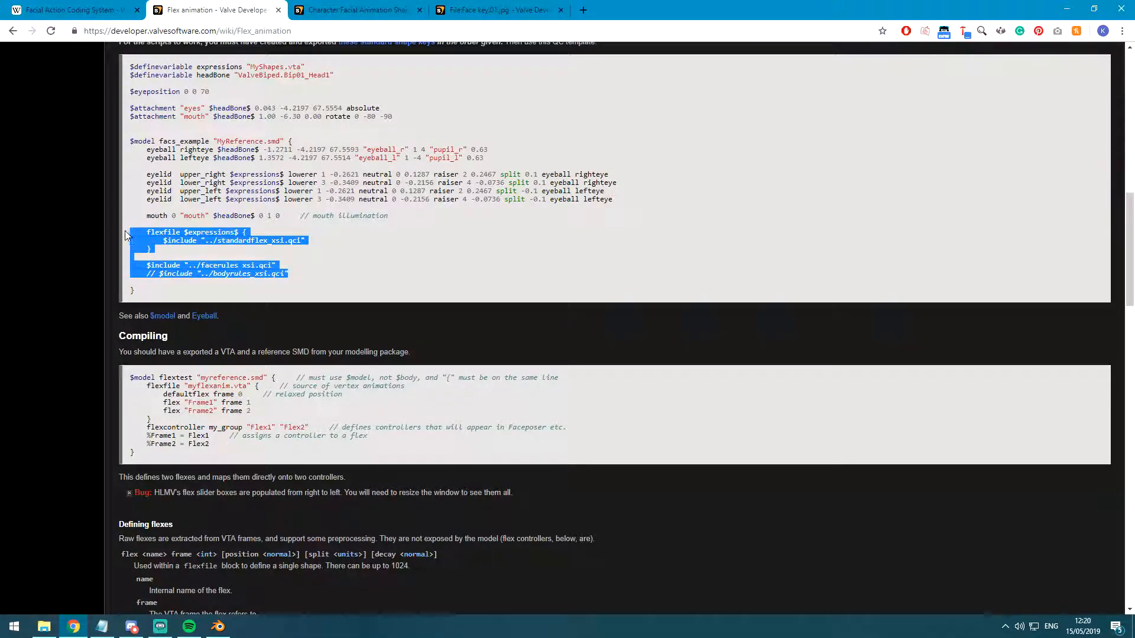
left_click(184, 235)
Check the Character Facial Animation Shapekey Set page against the QC template's include lines and minimise the browser.
left_click(349, 7)
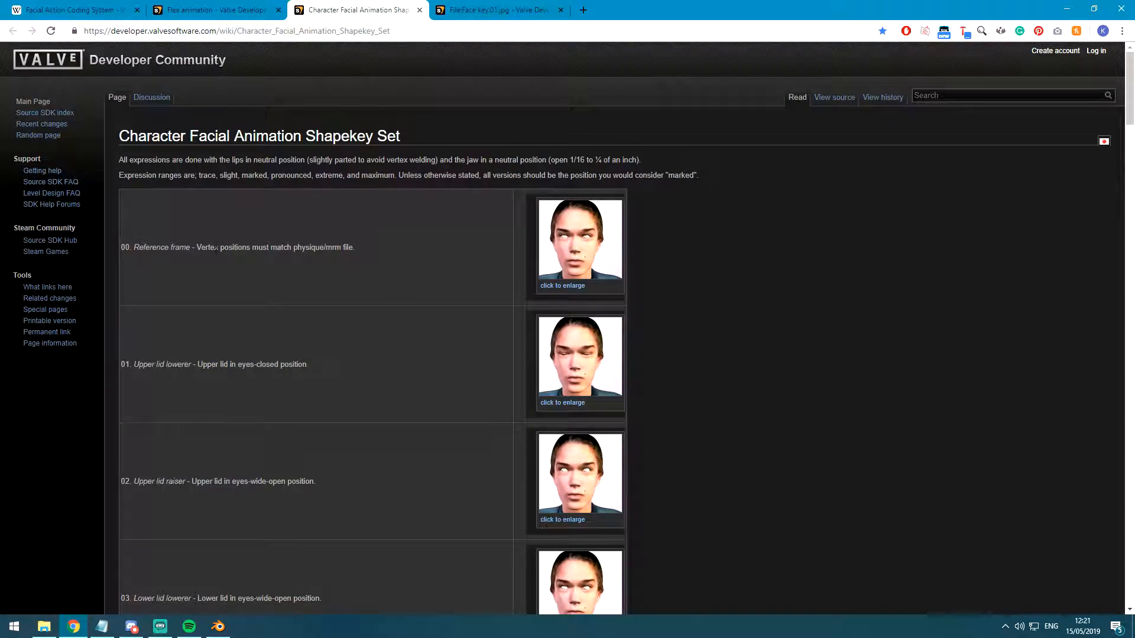
scroll(189, 246, "down", 3)
key("ctrl+shift+Tab")
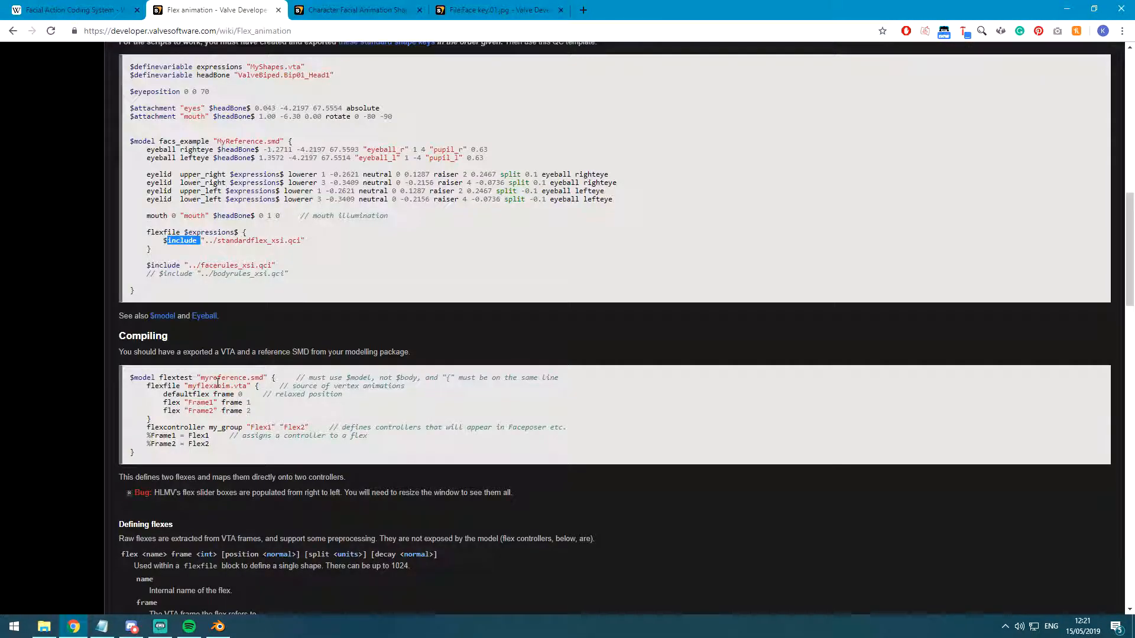
left_click_drag(281, 283, 169, 231)
left_click(214, 273)
left_click(1066, 8)
left_click(1066, 8)
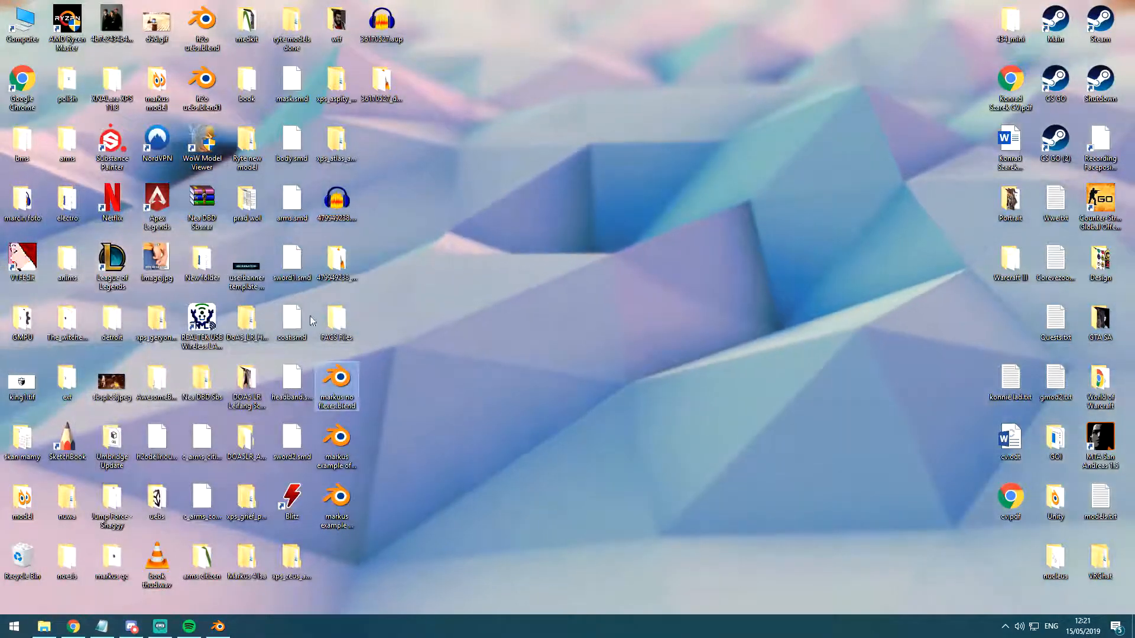
Return to the Flex animation page and reread the standardflex, facerules and bodyrules includes.
left_click(74, 628)
left_click_drag(324, 277, 128, 215)
left_click(237, 261)
left_click_drag(296, 274, 125, 233)
left_click(234, 265)
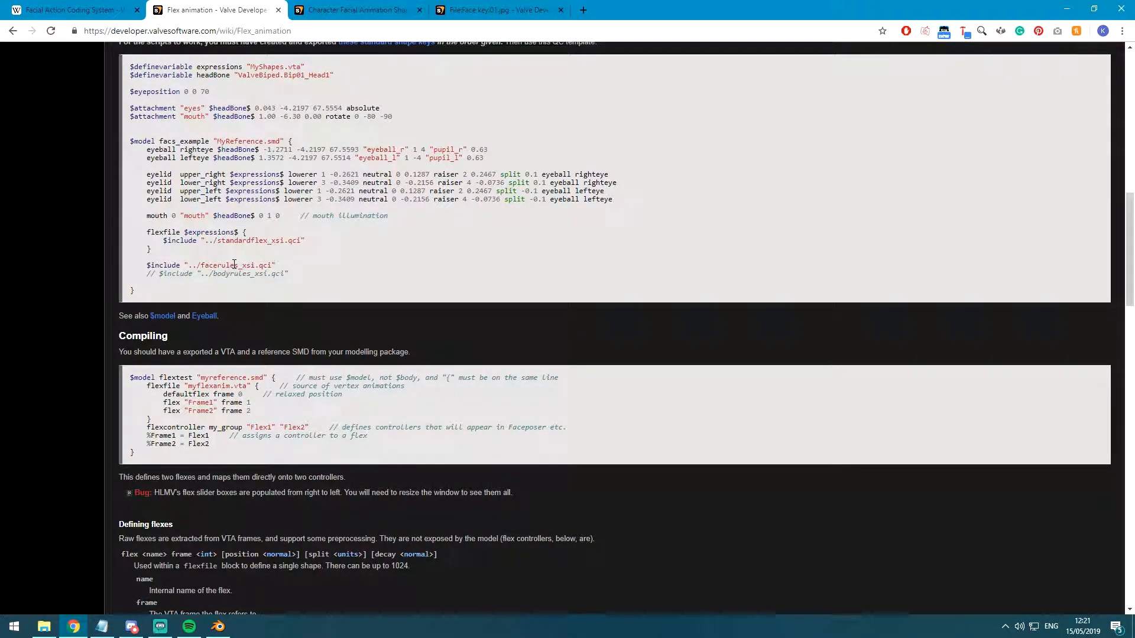
Examine the eyelid and eyeball definition lines in the Valve standard flex QC template.
scroll(331, 274, "up", 1)
left_click_drag(627, 260, 102, 211)
left_click(201, 233)
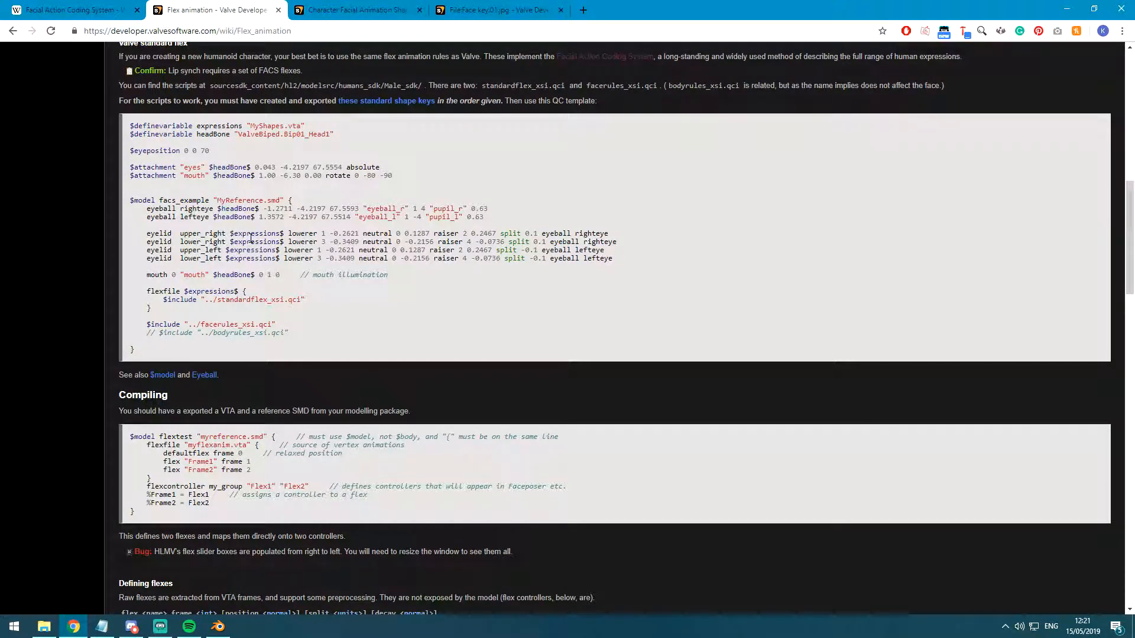
left_click_drag(591, 258, 70, 236)
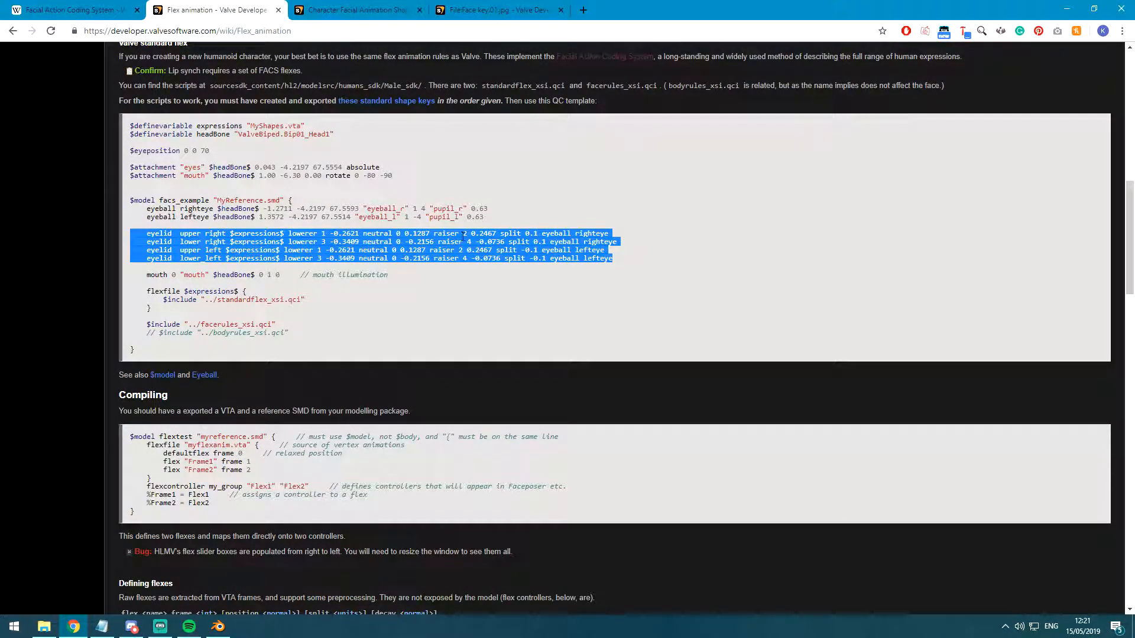
left_click(462, 237)
left_click_drag(495, 216, 93, 210)
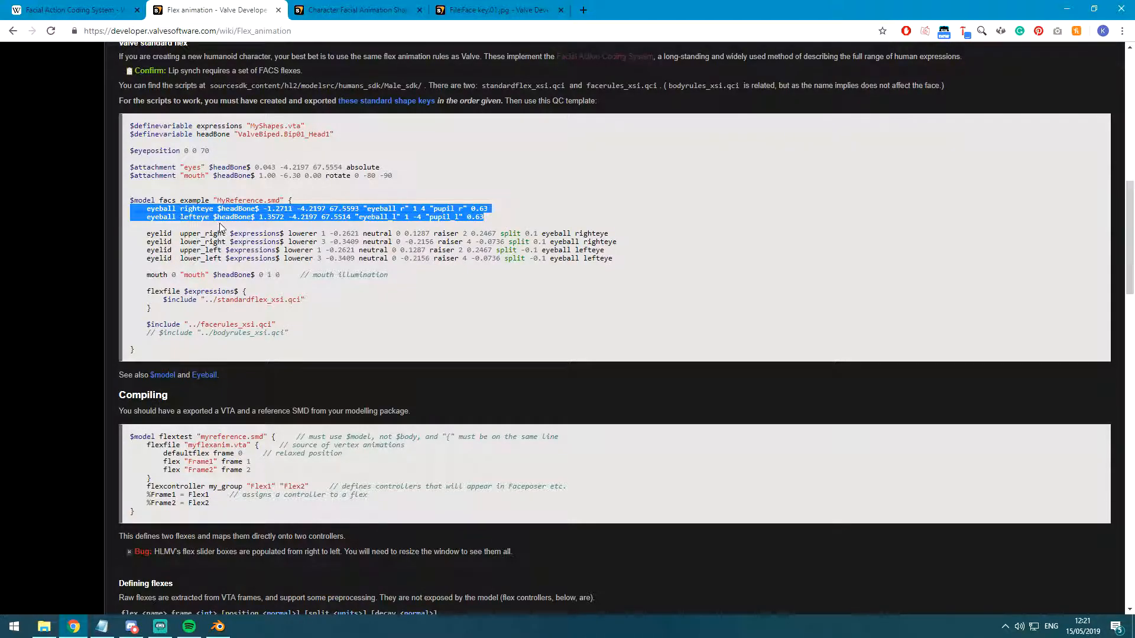
left_click(220, 227)
left_click_drag(346, 219, 98, 209)
left_click(244, 255)
left_click_drag(471, 210, 121, 211)
left_click(303, 300)
Look over the template's flexfile block and its MyShapes.vta expressions variable, and minimise the browser.
left_click_drag(290, 333, 103, 292)
left_click(191, 303)
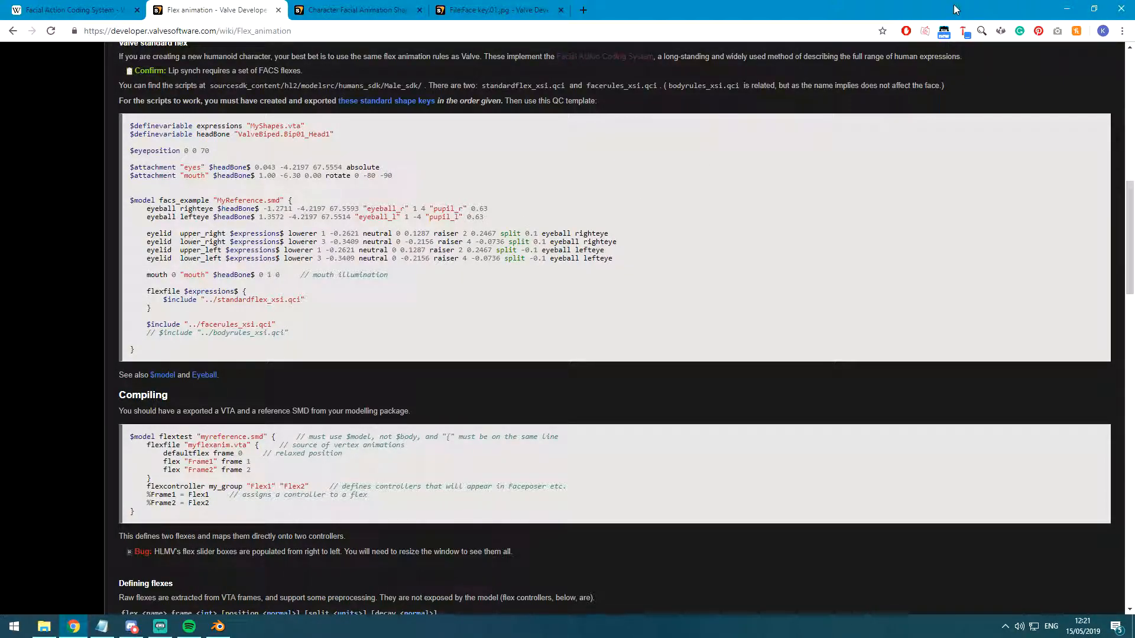
mouse_move(314, 128)
left_mouse_down()
mouse_move(129, 126)
mouse_move(307, 127)
left_mouse_up()
left_click(305, 127)
left_click(305, 127)
left_click(1067, 9)
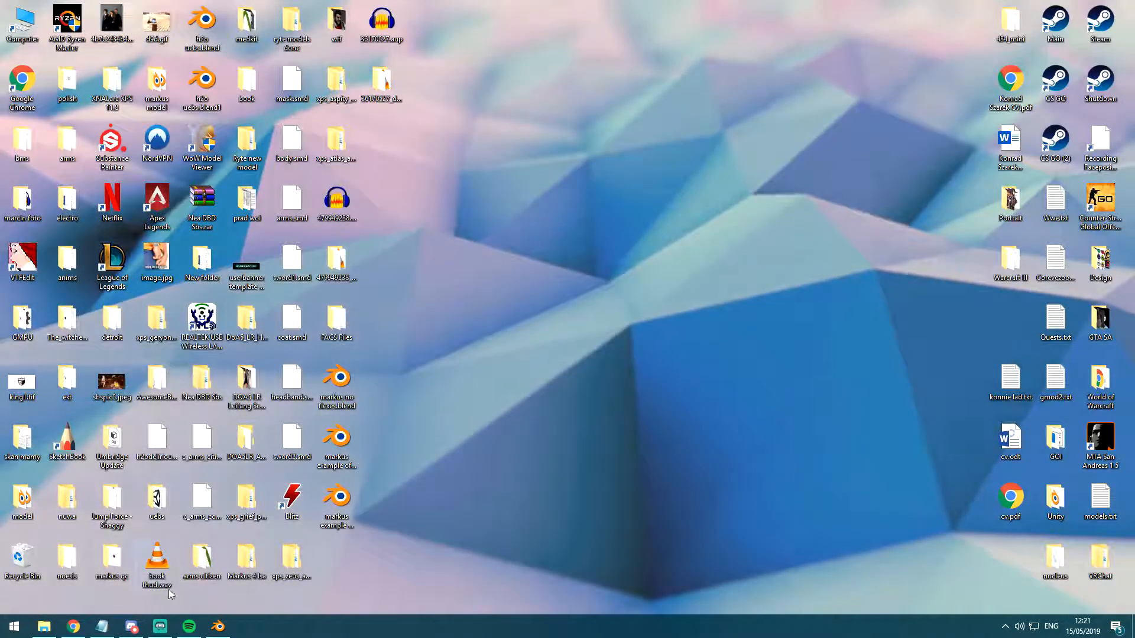
Switch to Blender, hide the skeleton covering the face and show the head from the front.
left_click(218, 627)
middle_click_drag(470, 295, 445, 297)
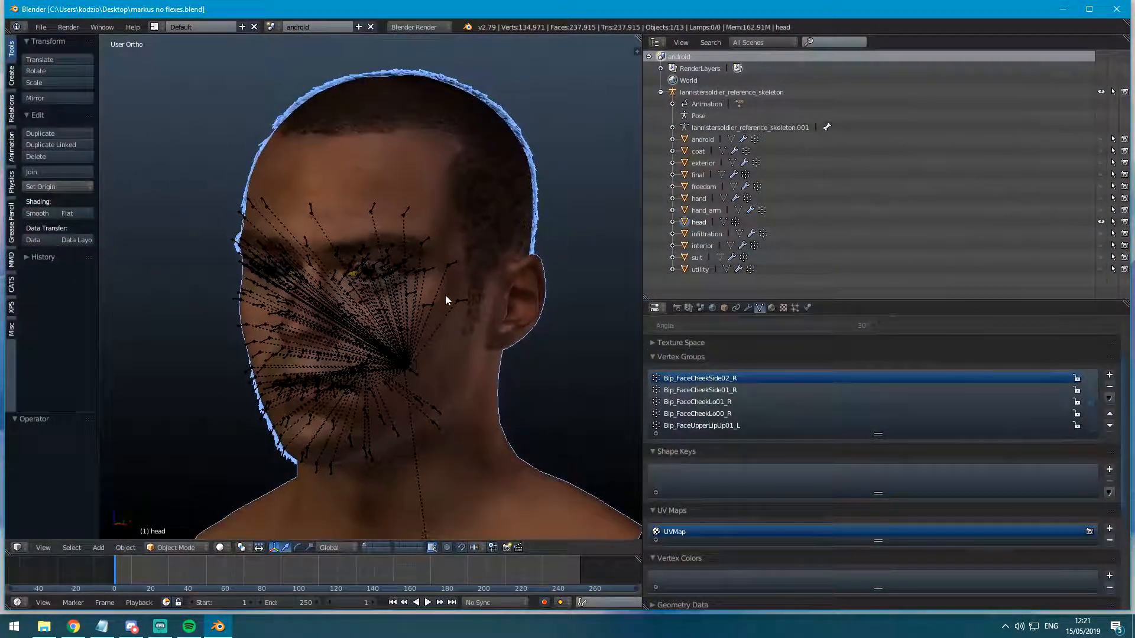
right_click(453, 260)
right_click(452, 260)
right_click(451, 260)
key("ctrl+Tab")
key("ctrl+Tab")
key("h")
key("KP_1")
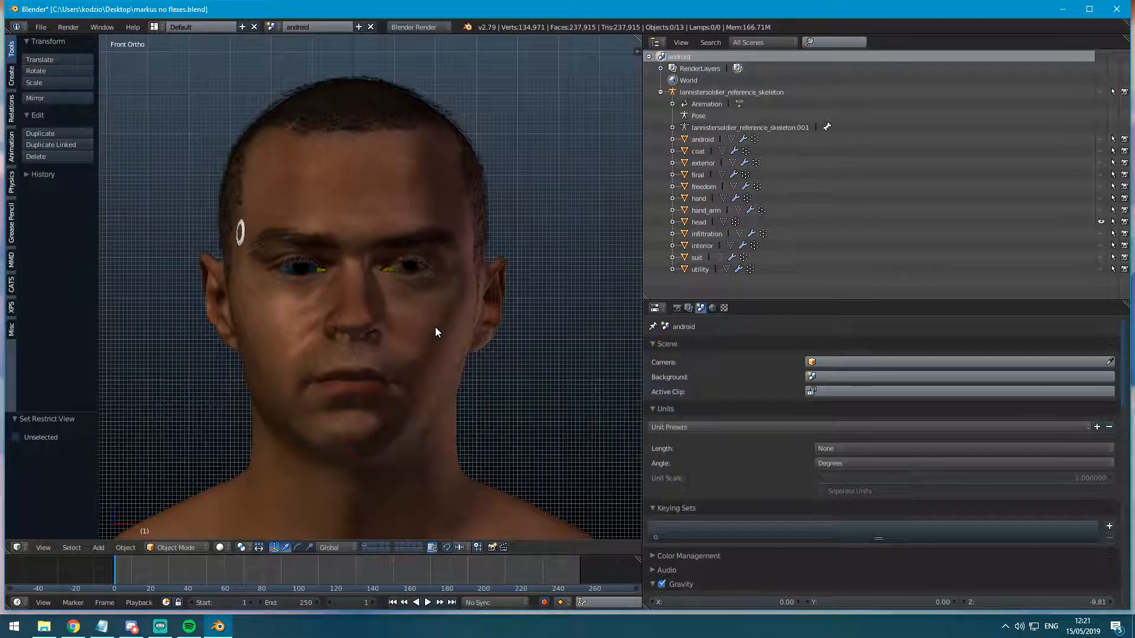
Unhide the skeleton, select it over the face and hide it again.
scroll(435, 328, "up", 2)
scroll(436, 326, "up", 2)
key("alt+h")
scroll(431, 331, "up", 2)
key("a")
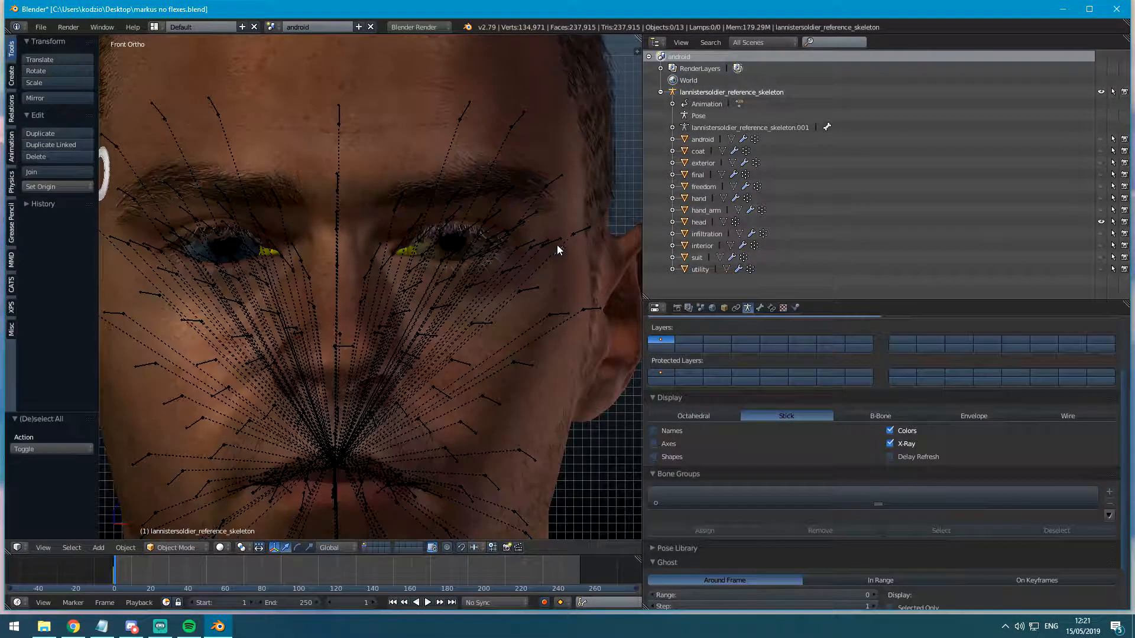
right_click(581, 229)
key("h")
Edit the head mesh, clear its selection and select all vertices that use the head material.
right_click(499, 363)
key("Tab")
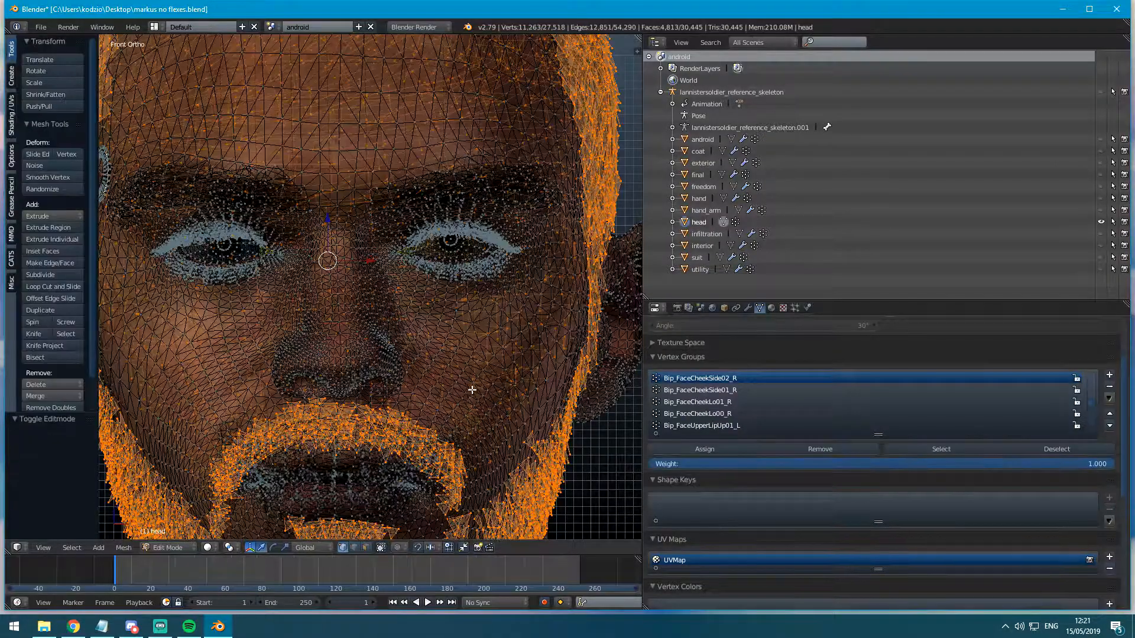
key("a")
key("a")
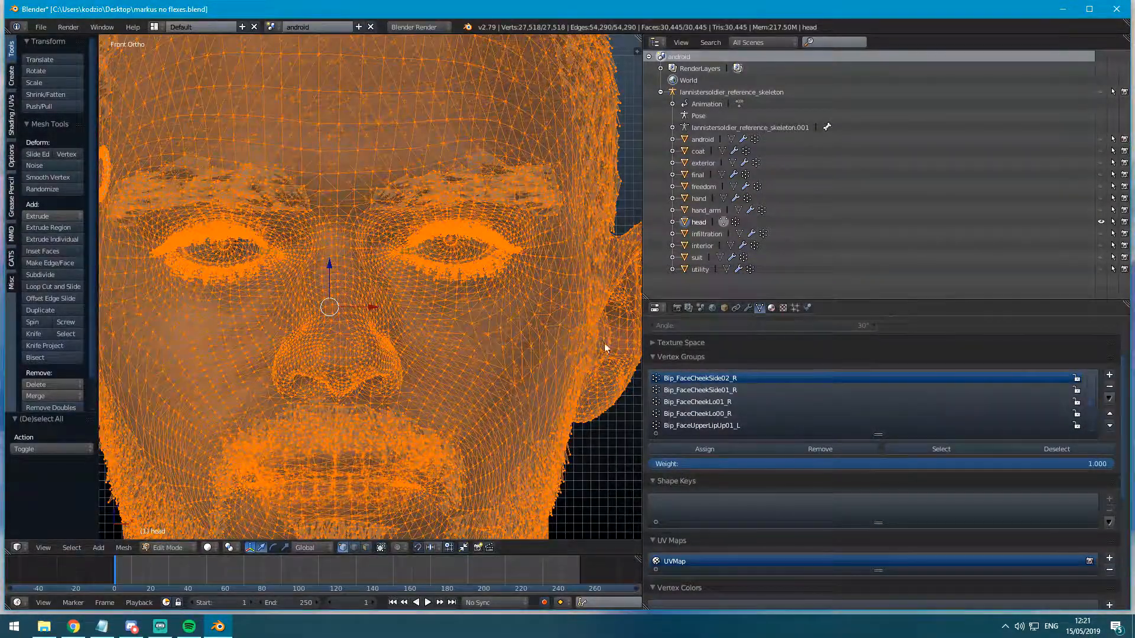
left_click(771, 308)
key("a")
left_click(693, 351)
left_click(885, 492)
Add the eye region's vertices to the selection with Circle Select in a wireframe side view.
scroll(532, 385, "down", 1)
middle_click_drag(533, 384, 374, 370, "shift")
key("KP_3")
key("z")
middle_click_drag(159, 190, 222, 233, "shift")
key("c")
scroll(247, 232, "down", 9)
left_click_drag(241, 227, 322, 261)
right_click(299, 276)
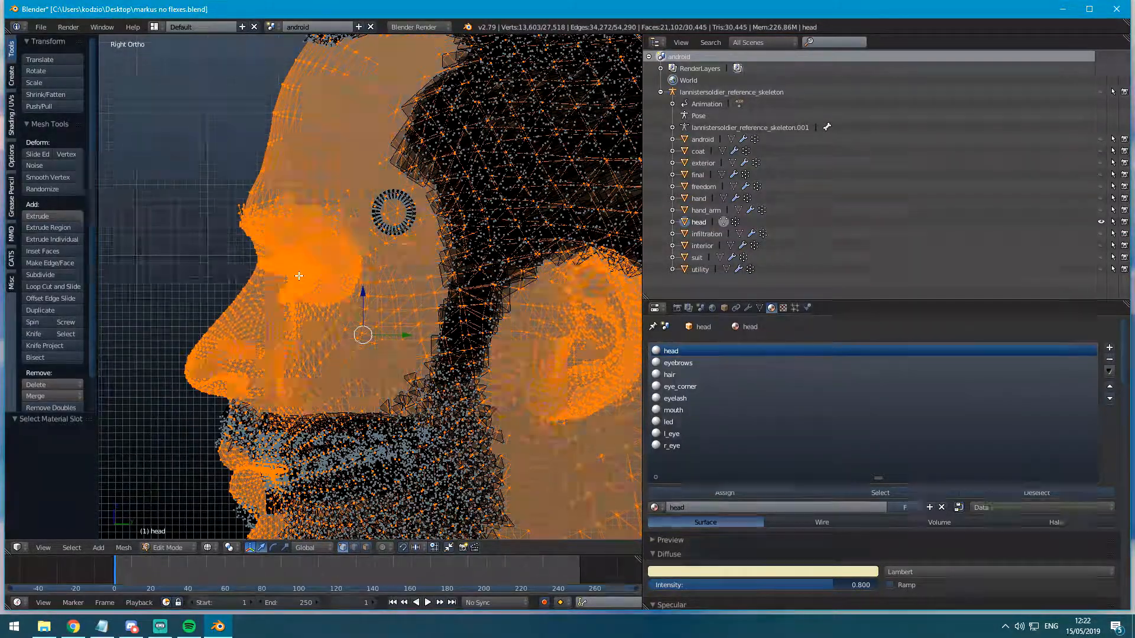
Add the mouth material's vertices to the selection and separate the selected geometry into its own object.
scroll(307, 295, "down", 2)
middle_click_drag(324, 338, 360, 256, "shift")
key("z")
scroll(360, 256, "up", 3)
left_click(673, 410)
left_click(880, 493)
middle_click_drag(449, 355, 400, 337)
key("p")
left_click(400, 335)
Leave Edit Mode, hide the original head object with the leftover geometry and select the separated face object head.001.
key("Tab")
key("a")
right_click(554, 164)
key("h")
right_click(430, 224)
scroll(429, 223, "up", 2)
Edit head.001, limit selection to visible geometry and select a vertex at the character's left mouth corner.
key("KP_1")
key("Tab")
key("Tab")
scroll(450, 366, "up", 3)
scroll(451, 385, "up", 2)
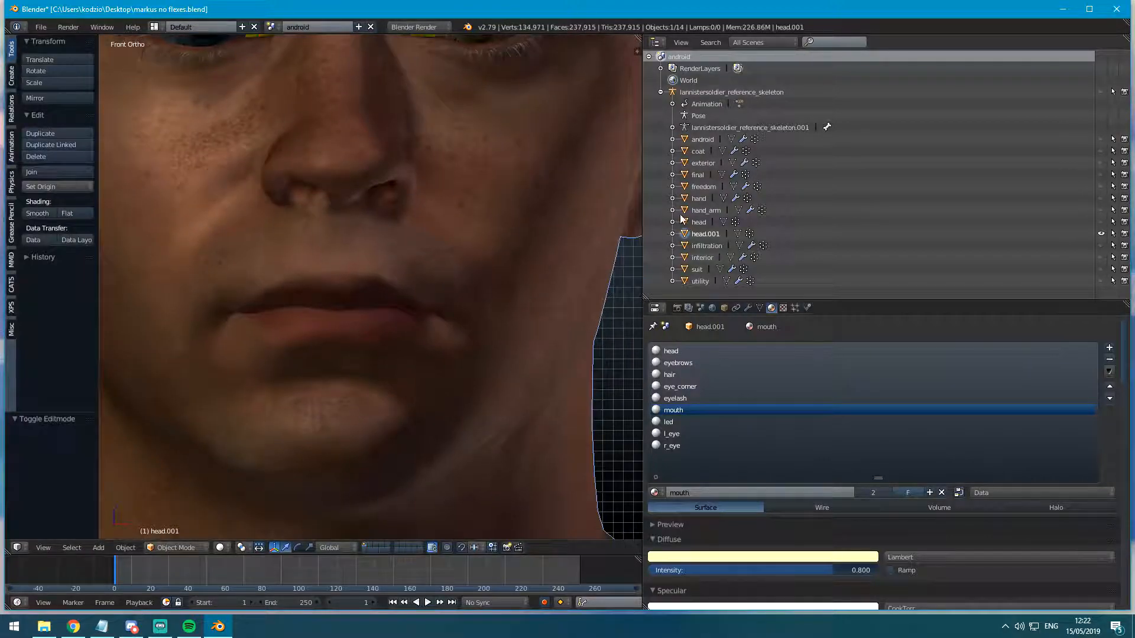
key("Tab")
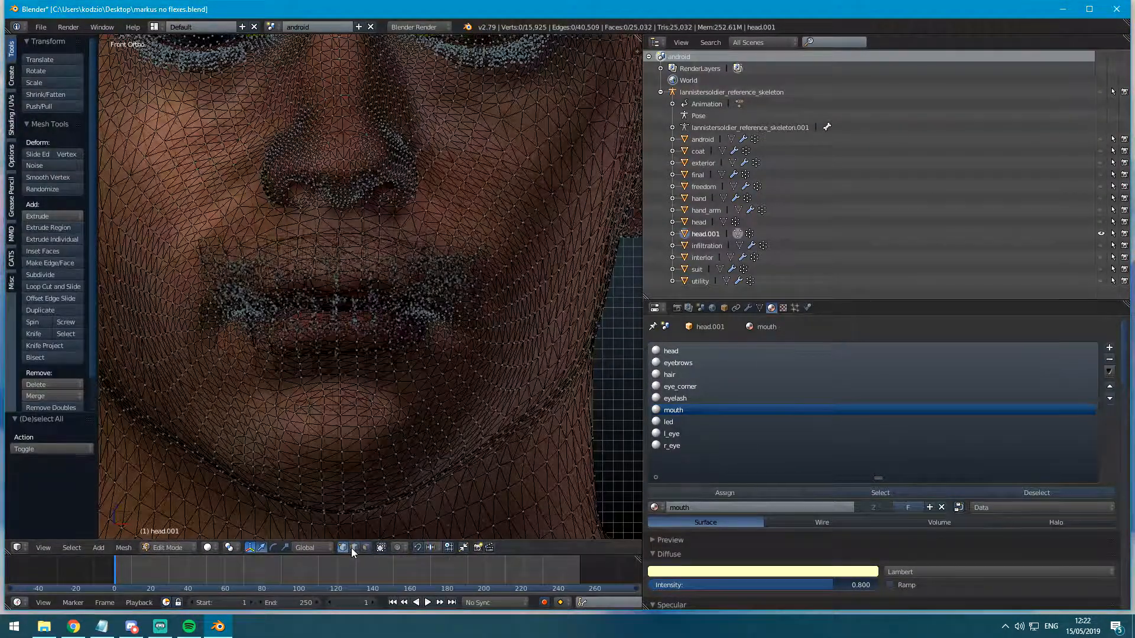
left_click(381, 548)
middle_click_drag(459, 407, 397, 396)
right_click(392, 318)
scroll(392, 317, "up", 3)
middle_click_drag(392, 317, 446, 335)
Start the Screencast Keys display in the 3D view.
key("n")
scroll(574, 449, "down", 15)
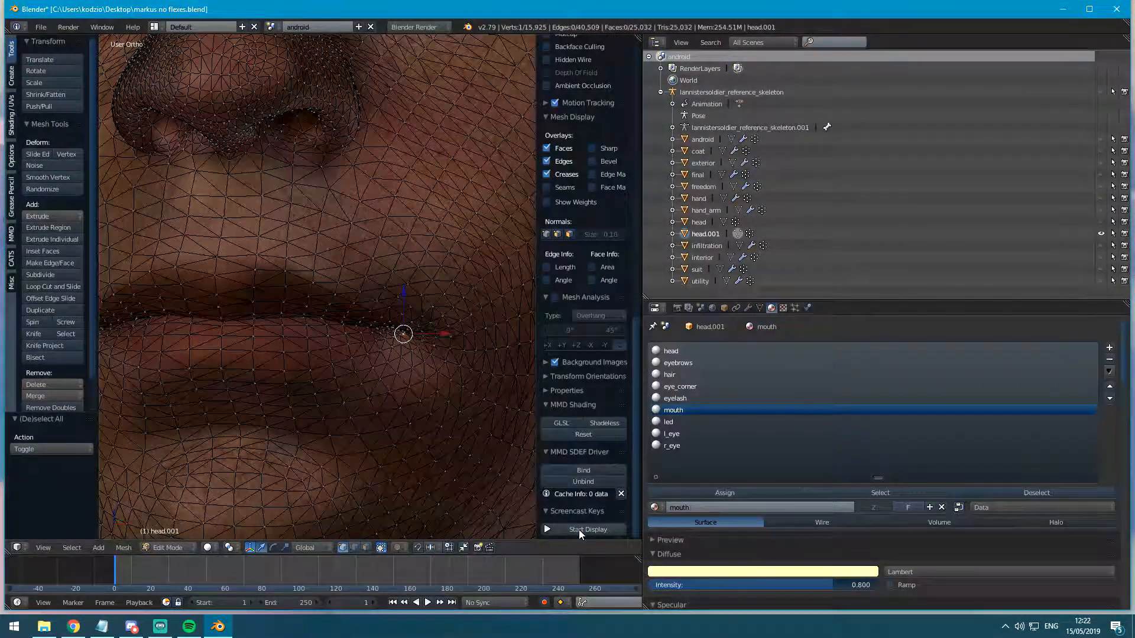
key("n")
Try moving the single mouth-corner vertex, undo the move and enable proportional editing.
middle_click_drag(420, 377, 468, 354)
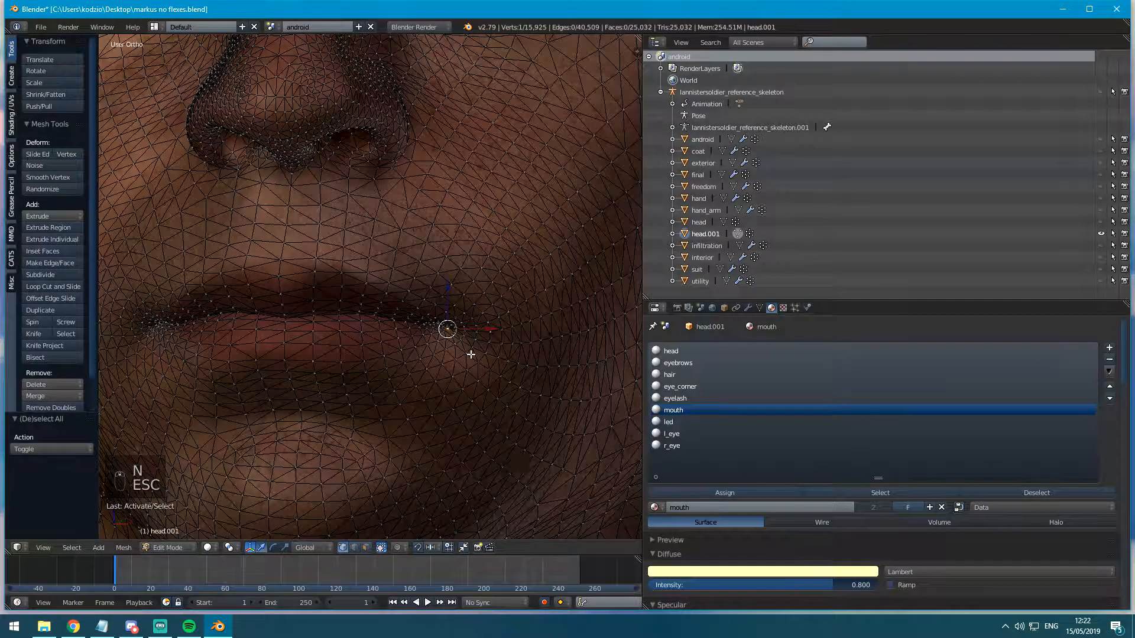
key("g")
key("ctrl+z")
key("o")
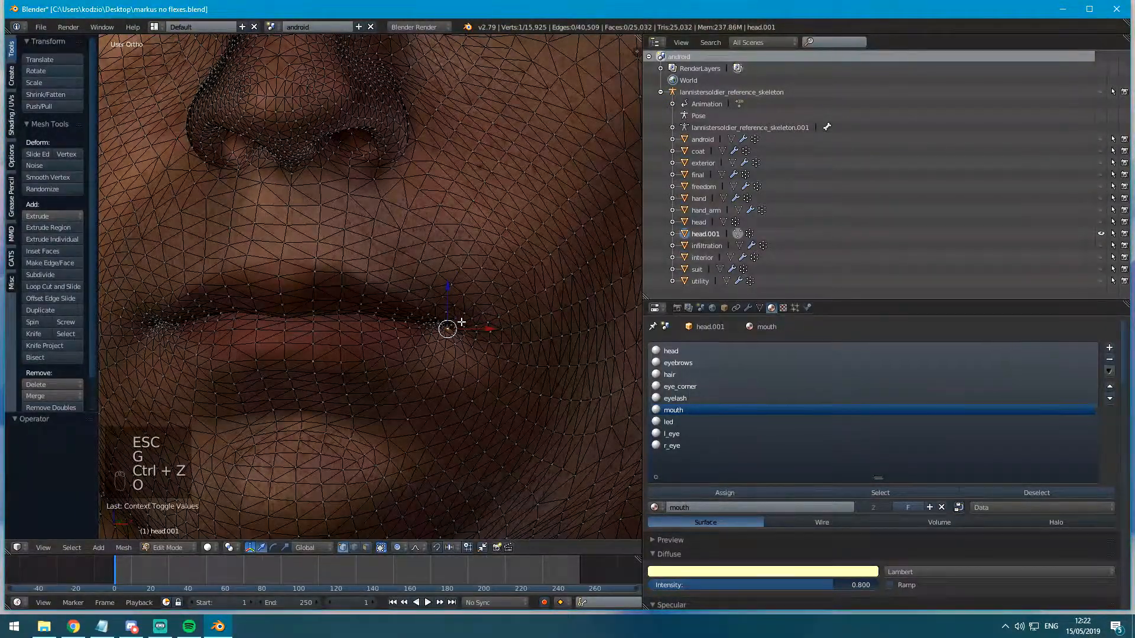
Try moving the left mouth corner with different proportional editing sizes and undo the move.
key("g")
scroll(481, 248, "up", 3)
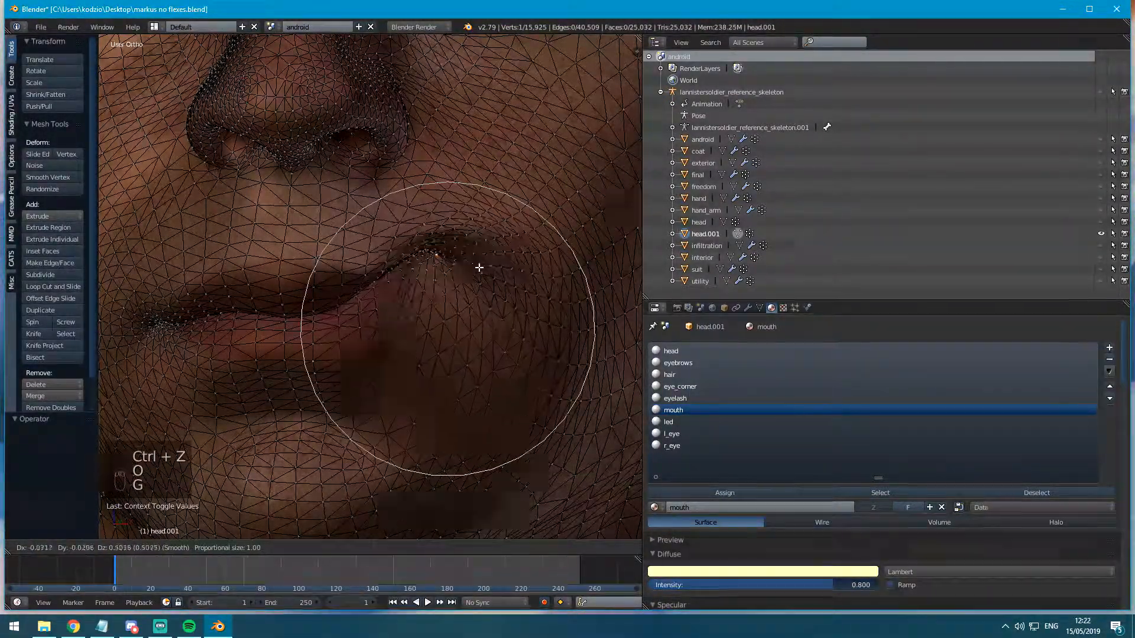
scroll(491, 298, "up", 4)
scroll(493, 298, "down", 16)
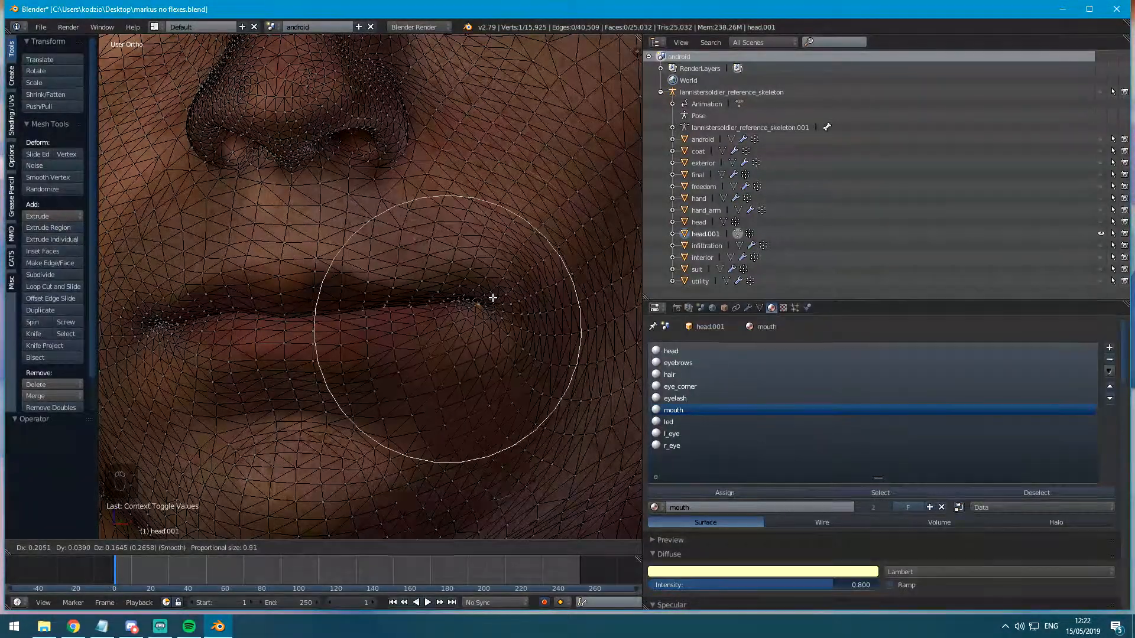
scroll(493, 298, "up", 7)
left_click(493, 298)
key("ctrl+z")
Raise the character's left mouth corner outward with proportional editing and rotate the area around it.
key("g")
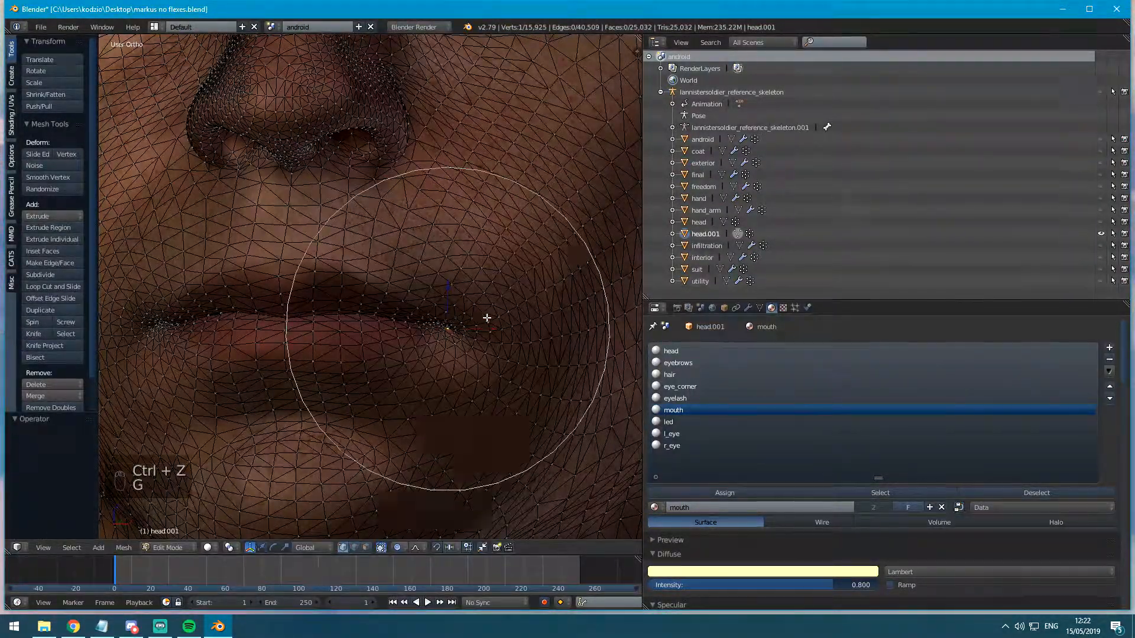
left_click(504, 288)
key("r")
left_click(410, 212)
Select the character's right mouth corner, raise it with proportional editing and rotate the area around it.
middle_click_drag(410, 212, 287, 312)
right_click(261, 311)
key("g")
left_click(278, 290)
key("r")
left_click(416, 229)
Return to Object Mode and view the reshaped mouth from an angle and at different distances.
key("Tab")
scroll(427, 243, "down", 4)
middle_click_drag(427, 243, 396, 279)
scroll(388, 257, "down", 2)
scroll(401, 305, "up", 3)
Undo the mouth-corner edits and show the whole head from the front in Object Mode.
key("ctrl+z")
key("ctrl+z")
key("KP_1")
key("Tab")
key("Tab")
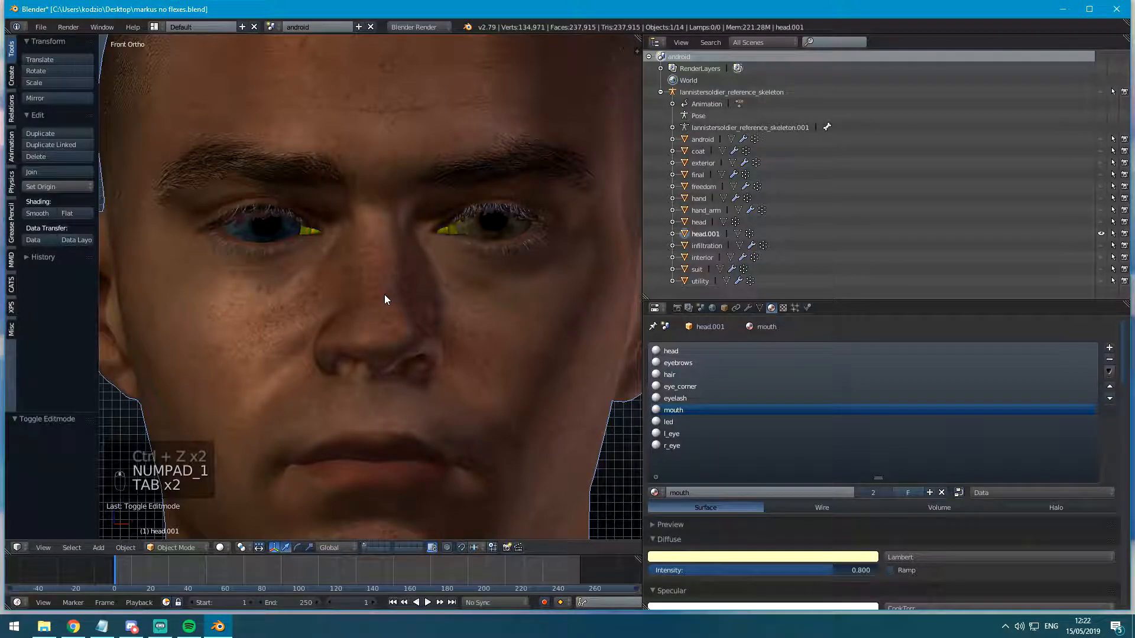
scroll(541, 316, "down", 4)
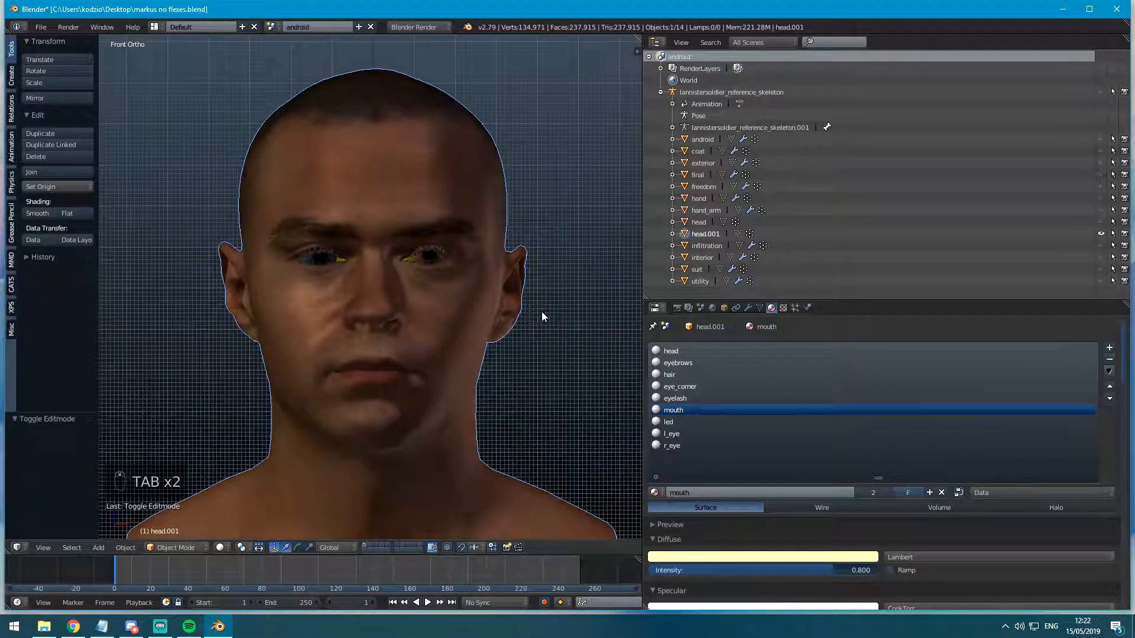
Unhide the lannistersoldier_reference_skeleton armature, try moving a facial bone in Pose Mode, undo the move and return to Object Mode.
left_click(1100, 92)
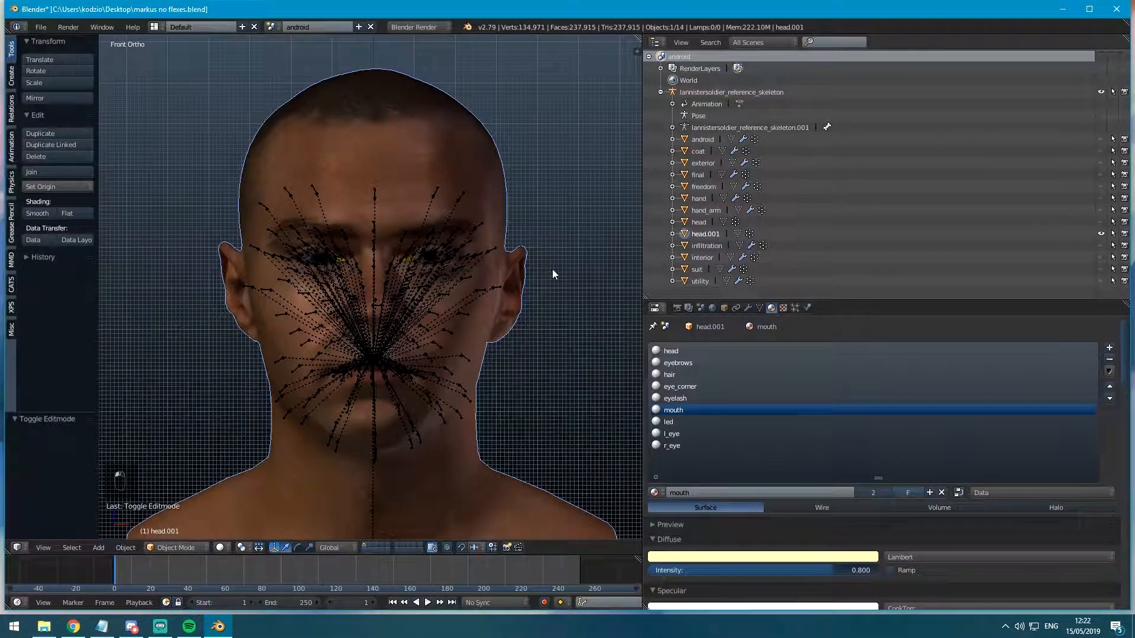
right_click(437, 193)
key("ctrl+Tab")
right_click(437, 193)
scroll(436, 237, "up", 3)
key("g")
left_click(458, 242)
key("ctrl+z")
key("ctrl+Tab")
Add an Armature modifier to head.001 with lannistersoldier_reference_skeleton as its object.
right_click(492, 165)
left_click(747, 307)
left_click(753, 348)
left_click(873, 373)
left_click(727, 430)
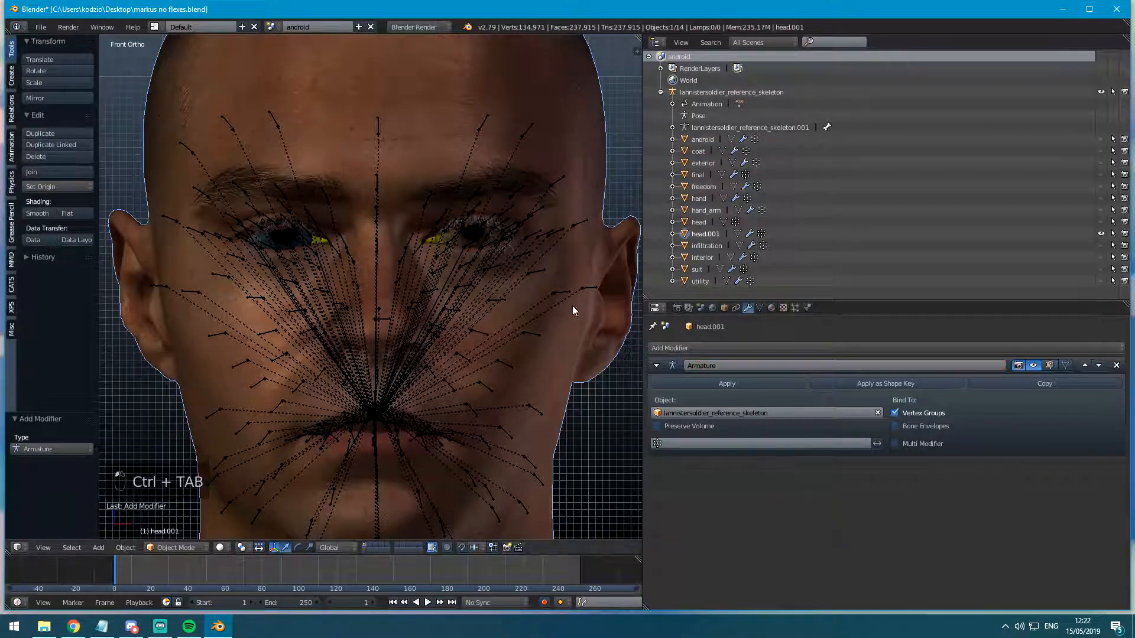
Enter Pose Mode on the skeleton, try moving the outer eye-corner bone Bip_FaceEyeCanthusOut00_R and undo the moves.
right_click(543, 240)
key("ctrl+Tab")
right_click(546, 234)
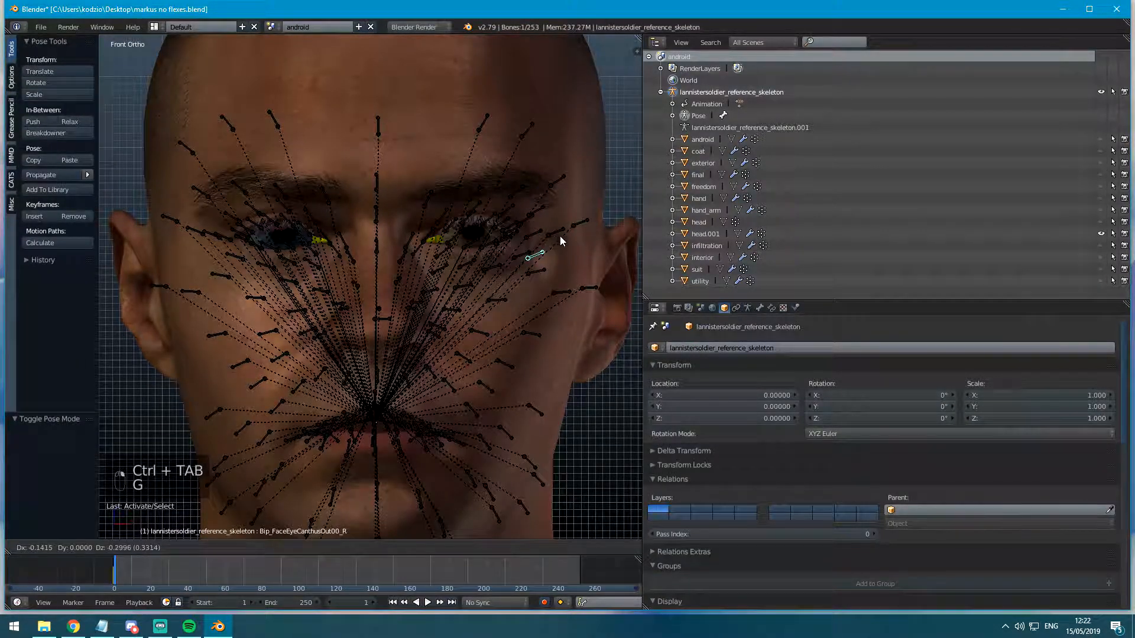
key("ctrl+z")
key("g")
key("ctrl+z")
Try moving the two bones beside the ear on the character's _R side, undoing each move.
right_click(561, 293)
key("g")
left_click(591, 286)
key("ctrl+z")
right_click(587, 289)
key("g")
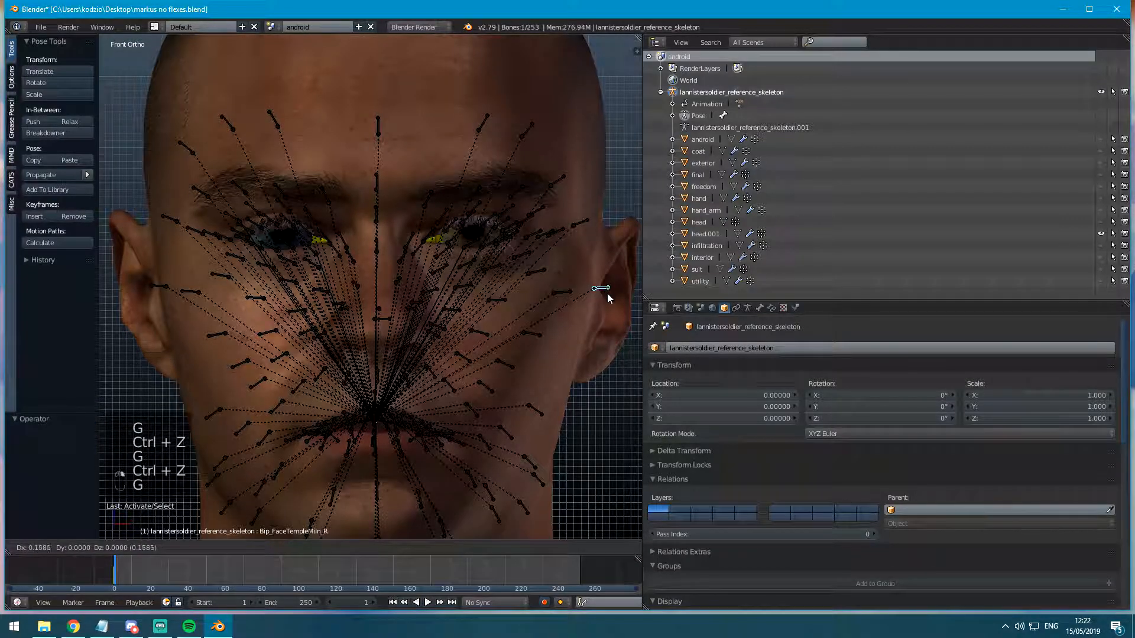
key("ctrl+z")
From a side angle, try moving the jaw bones Bip_FaceMandible02_R and Bip_FaceMandible01_R, undoing each move.
mouse_move(542, 367)
middle_mouse_down()
mouse_move(450, 398)
mouse_move(456, 325)
mouse_move(538, 355)
middle_mouse_up()
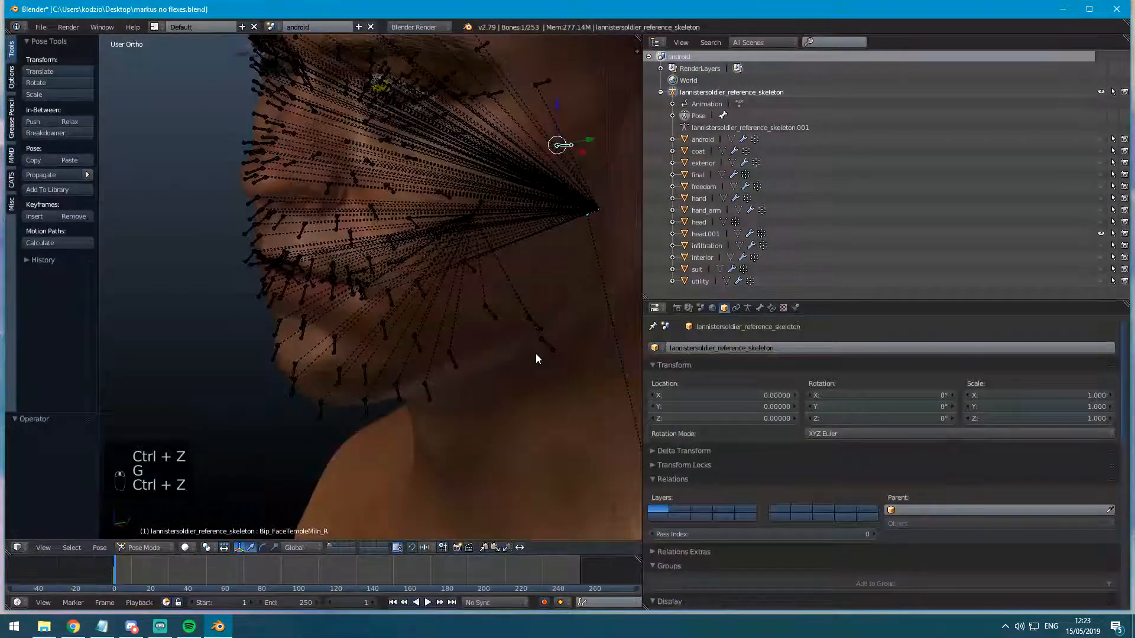
key("g")
left_click(544, 361)
key("ctrl+z")
right_click(547, 349)
key("g")
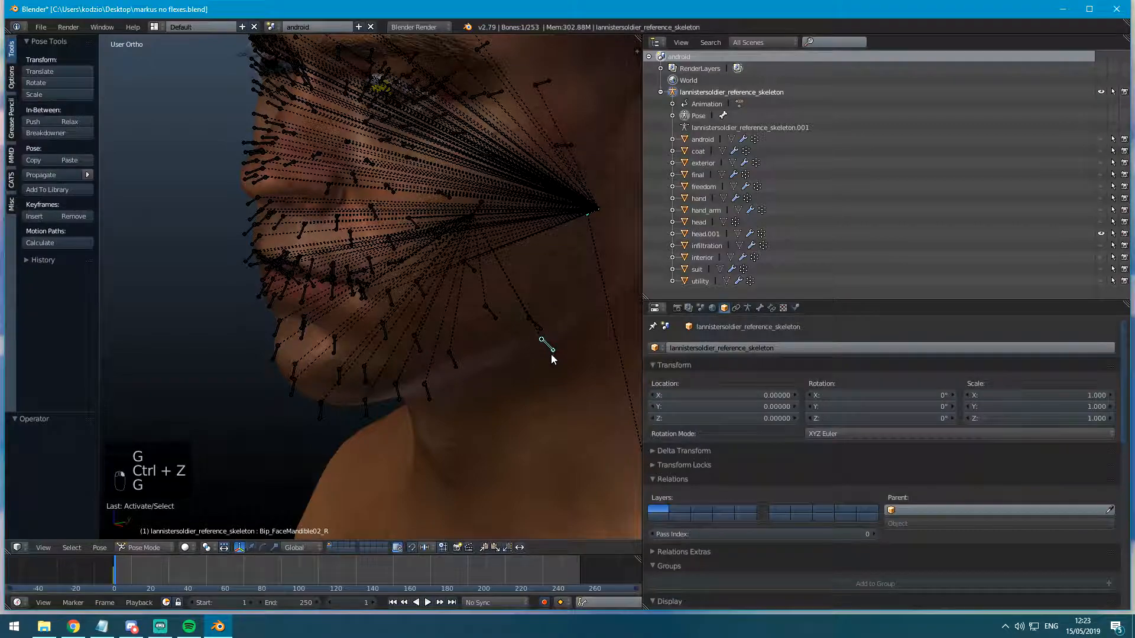
left_click(543, 354)
key("ctrl+z")
right_click(539, 329)
key("g")
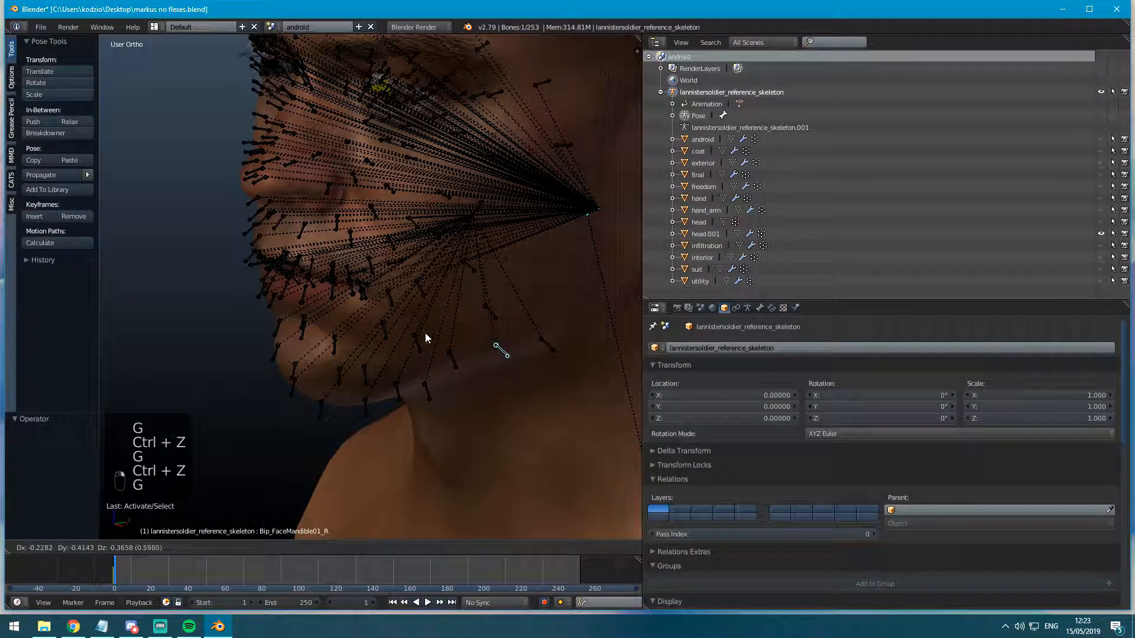
left_click(443, 341)
key("ctrl+z")
Try moving the mouth-corner bone Bip_FaceMouthCornerInBase_R, undo it, and return to Object Mode in front view.
right_click(364, 281)
key("g")
left_click(374, 271)
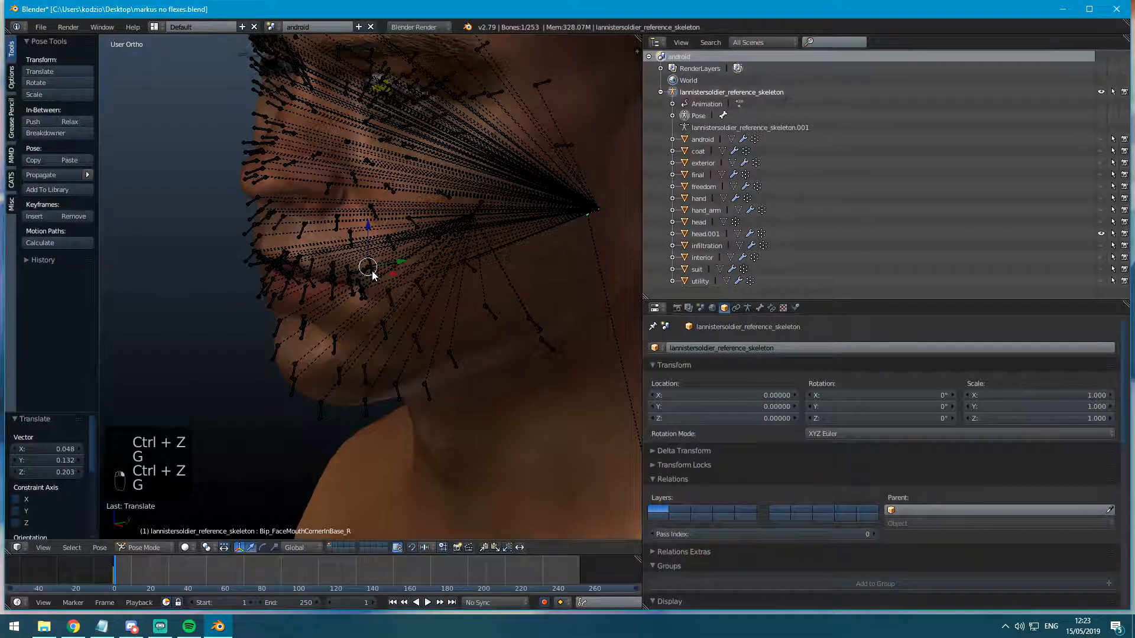
key("ctrl+z")
key("KP_1")
scroll(390, 242, "up", 3)
key("ctrl+Tab")
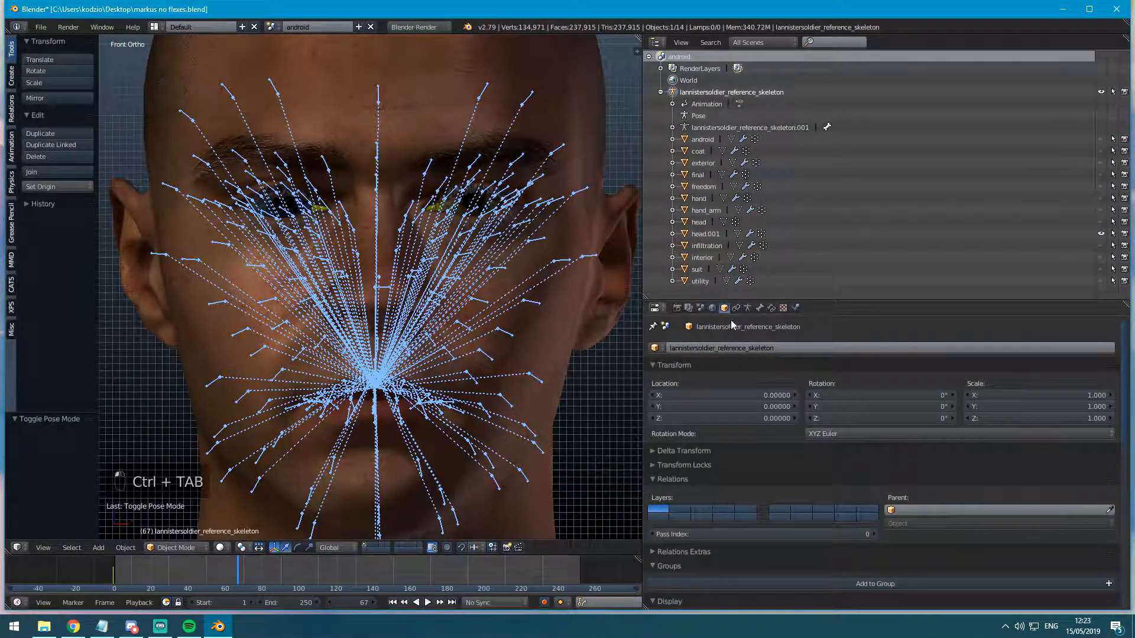
Go to frame 0 and delete the reference skeleton's keyframes.
left_click(113, 574)
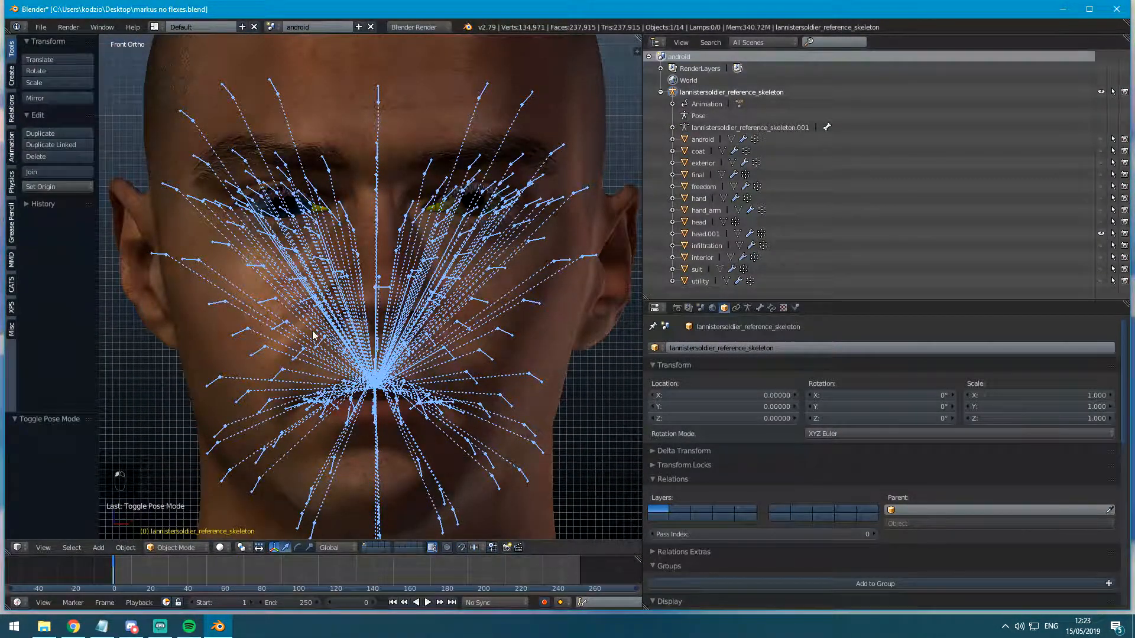
scroll(577, 235, "down", 5)
key("alt+i")
left_click(307, 336)
scroll(355, 349, "up", 4)
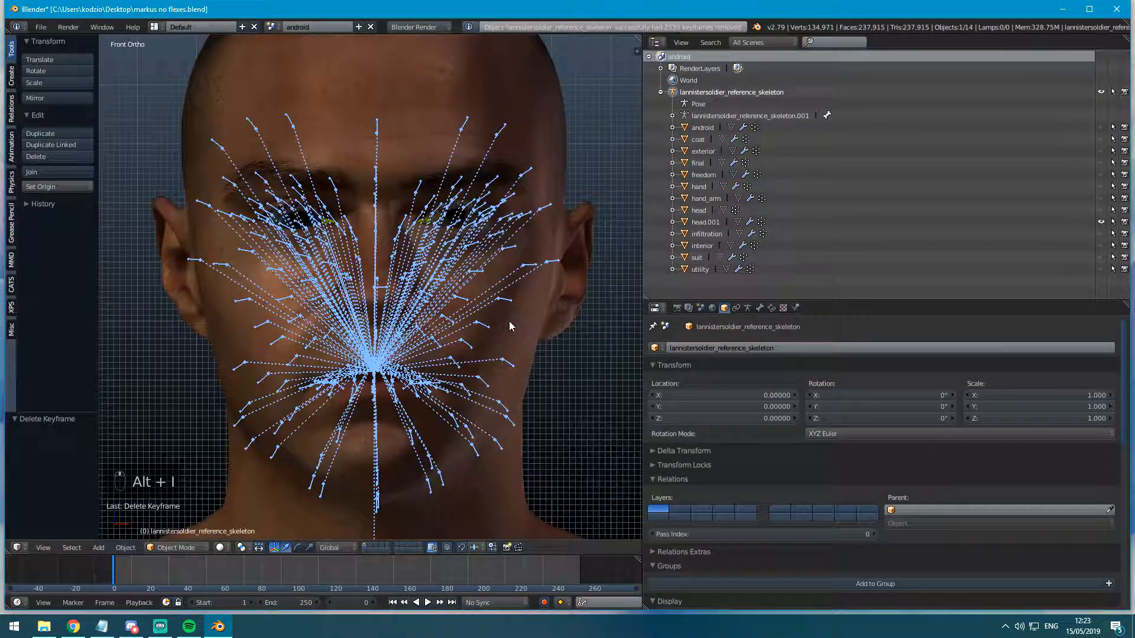
Add a Basis and a Key 1 shape key to head.001, then add a third key and remove it.
right_click(509, 321)
left_click(759, 307)
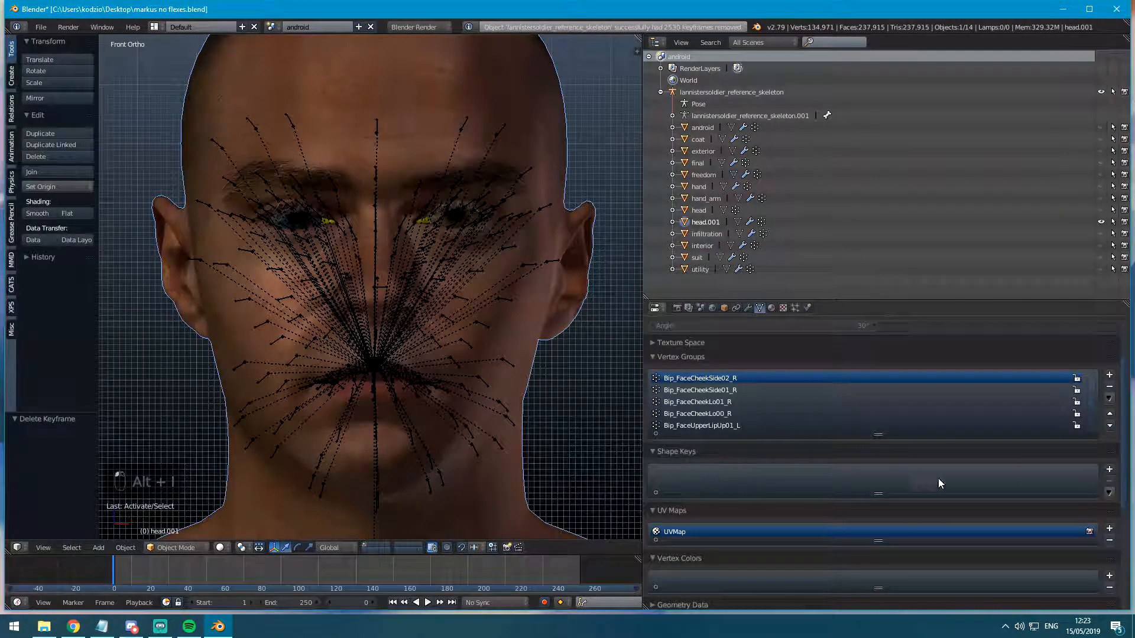
left_click(1109, 469)
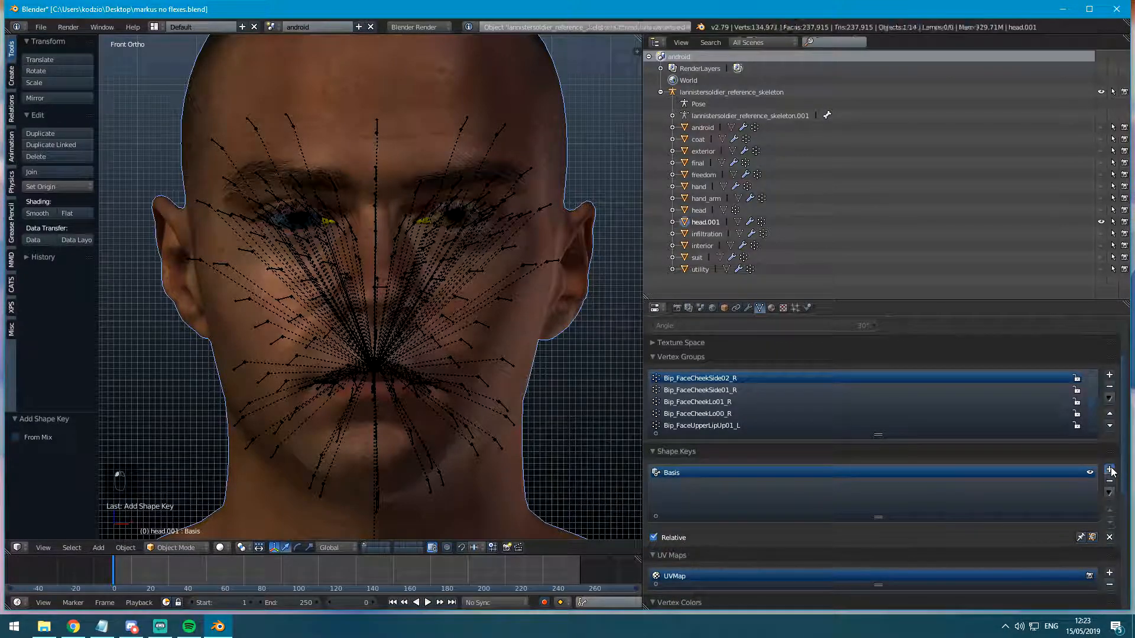
left_click(1109, 469)
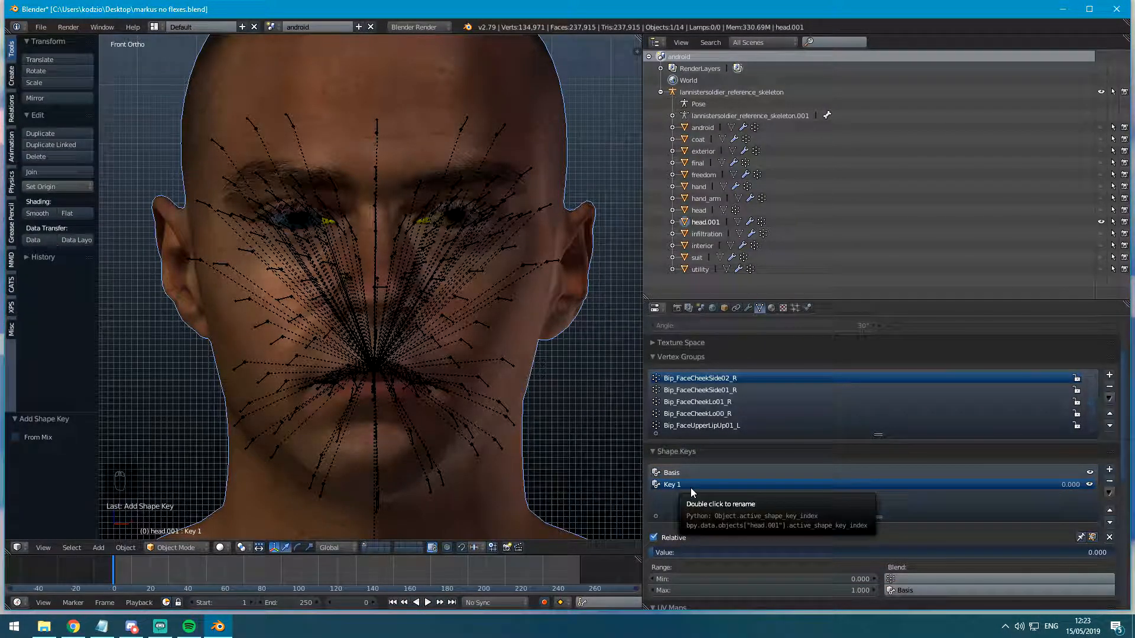
left_click(1109, 470)
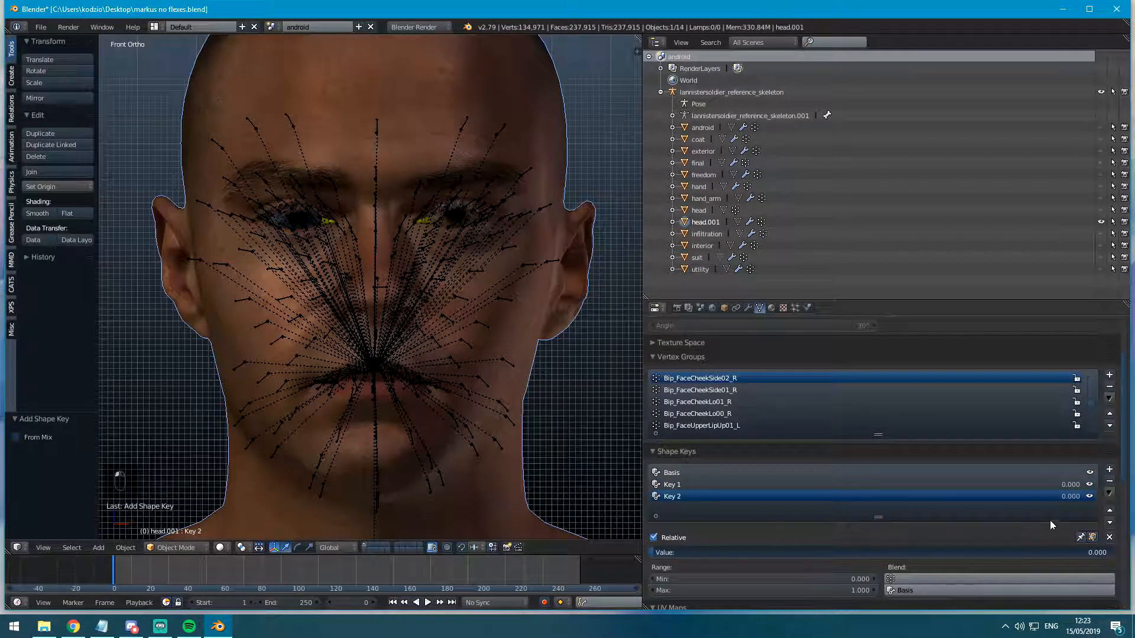
left_click(1109, 481)
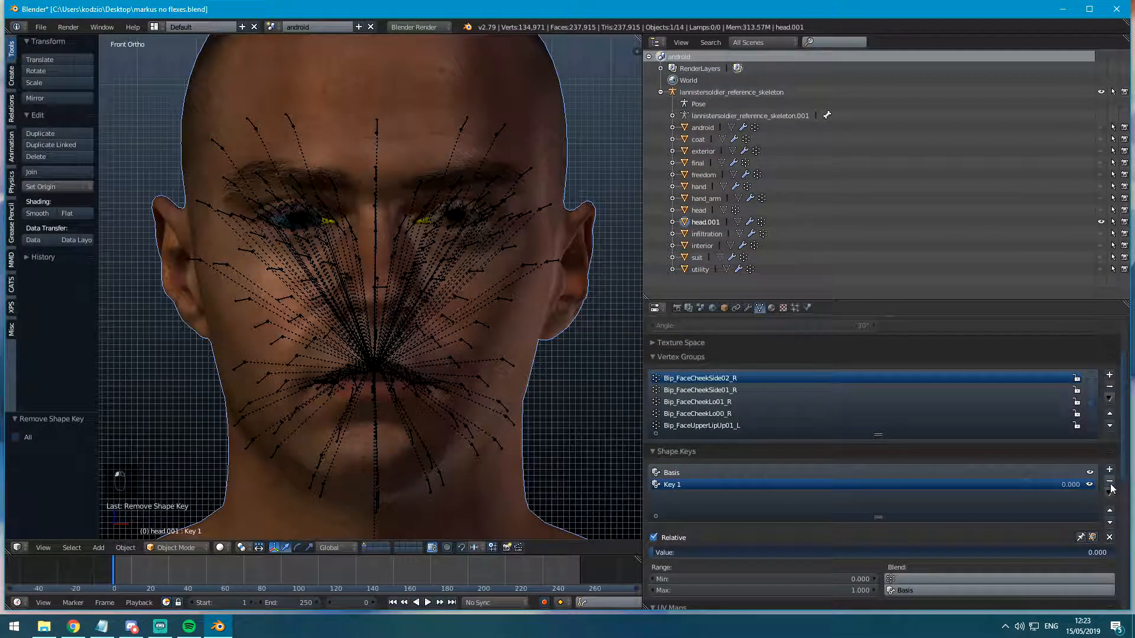
Switch to Chrome and open the 01 Upper lid lowerer image from Valve's Character Facial Animation Shapekey Set page in a new tab.
middle_click_drag(400, 355, 354, 339)
key("alt+Tab")
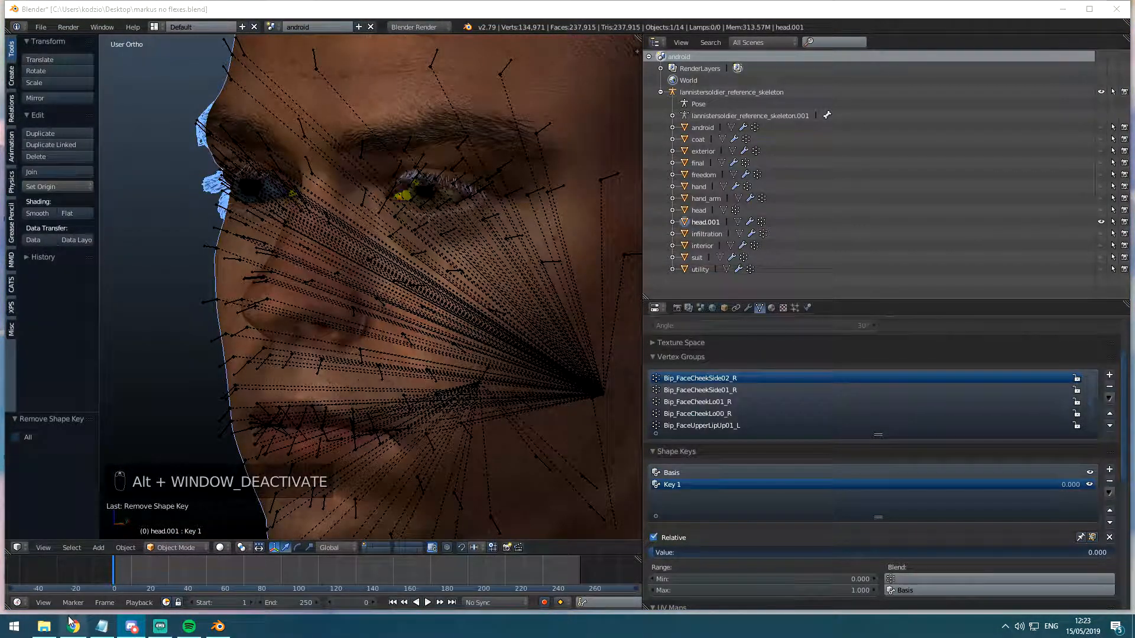
left_click(72, 625)
left_click(437, 8)
left_click(401, 6)
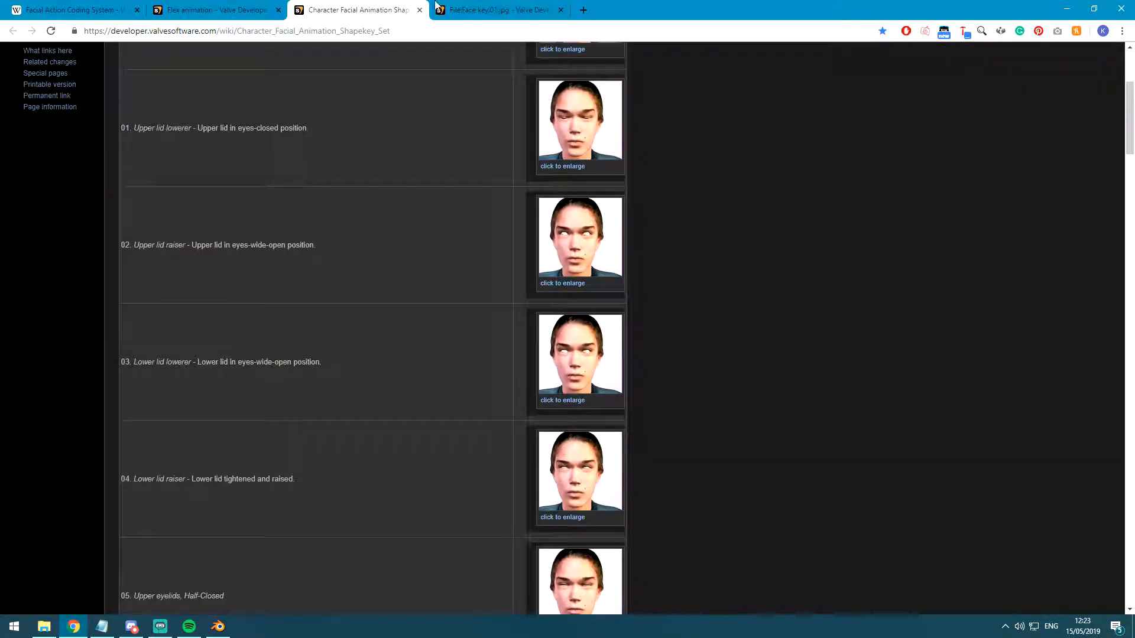
scroll(521, 360, "up", 4)
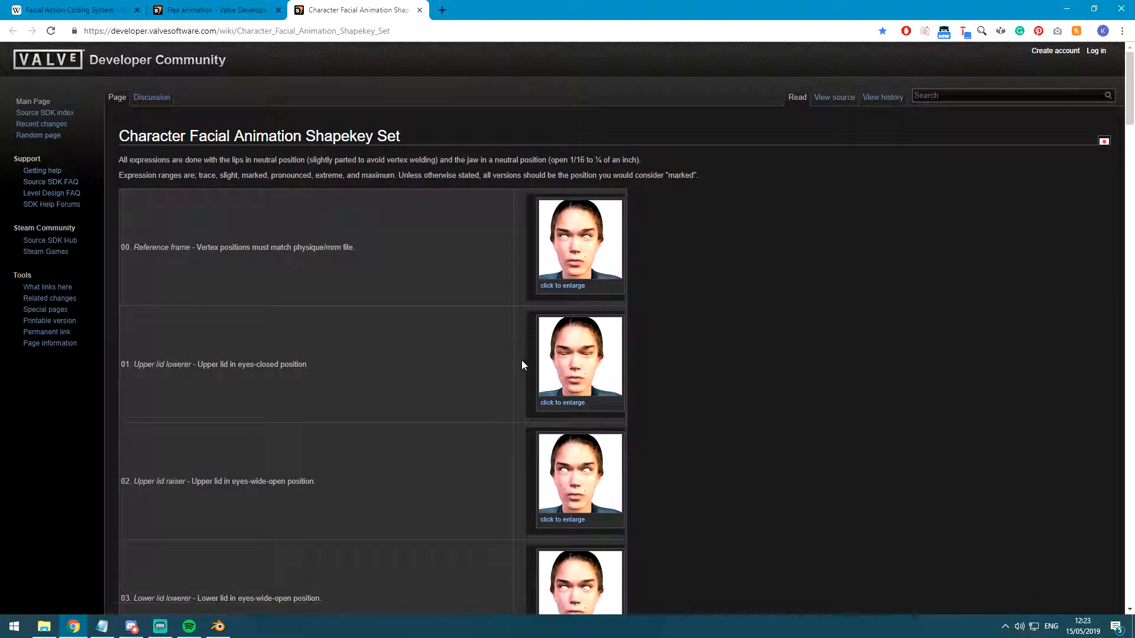
left_click_drag(559, 369, 462, 9)
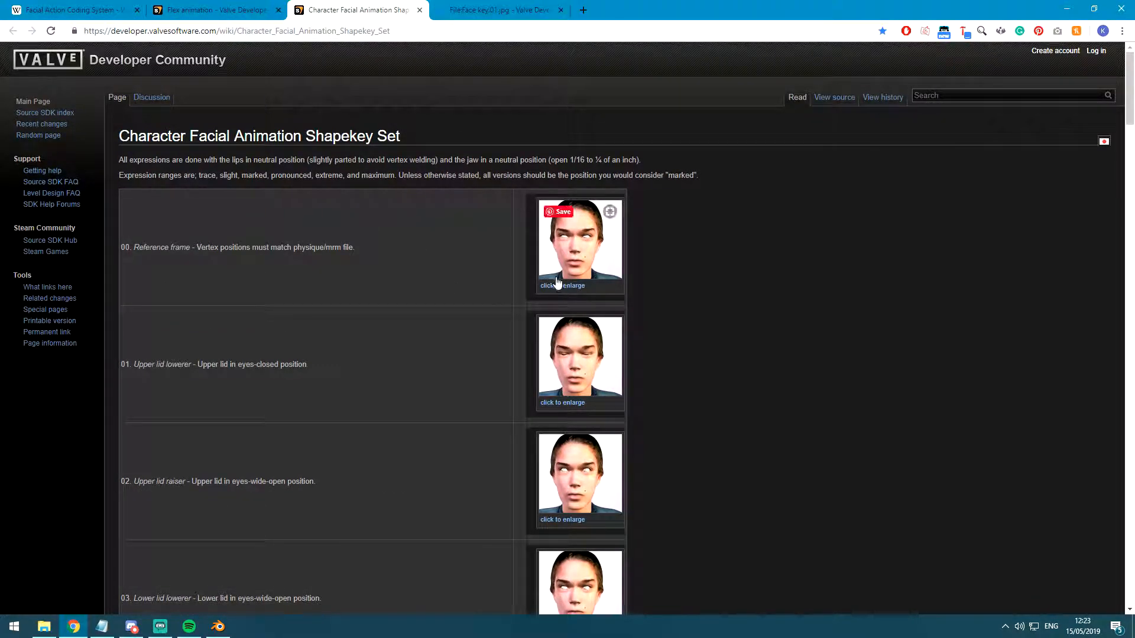
Set Blender to the front view and compare the head with the Face key.01.jpg eyes-closed reference in Chrome.
key("alt+Tab")
key("alt+Tab")
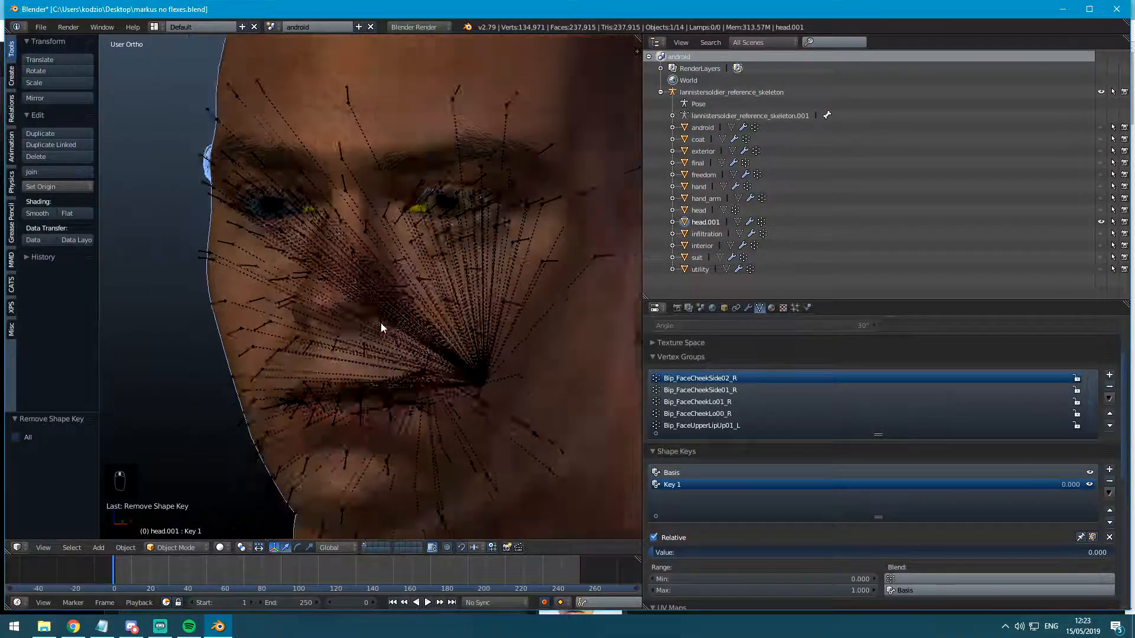
key("KP_1")
key("alt+Tab")
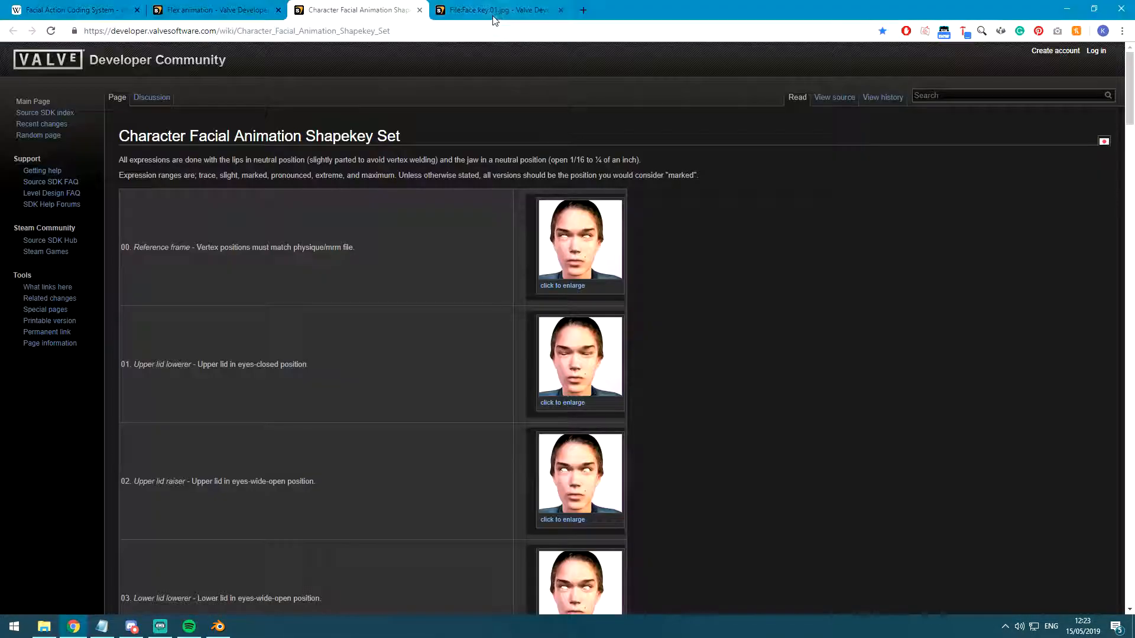
left_click(504, 6)
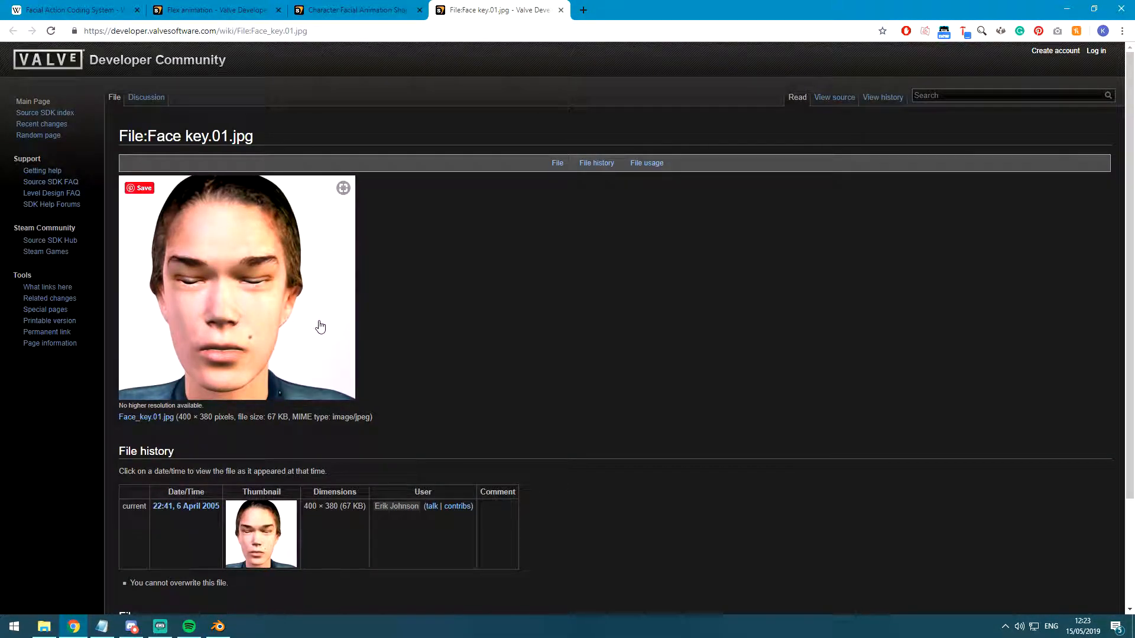
key("alt+Tab")
Try moving an upper-eyelid bone of the skeleton in Pose Mode, undo it, and reselect head.001 in Object Mode.
key("a")
scroll(415, 268, "up", 5)
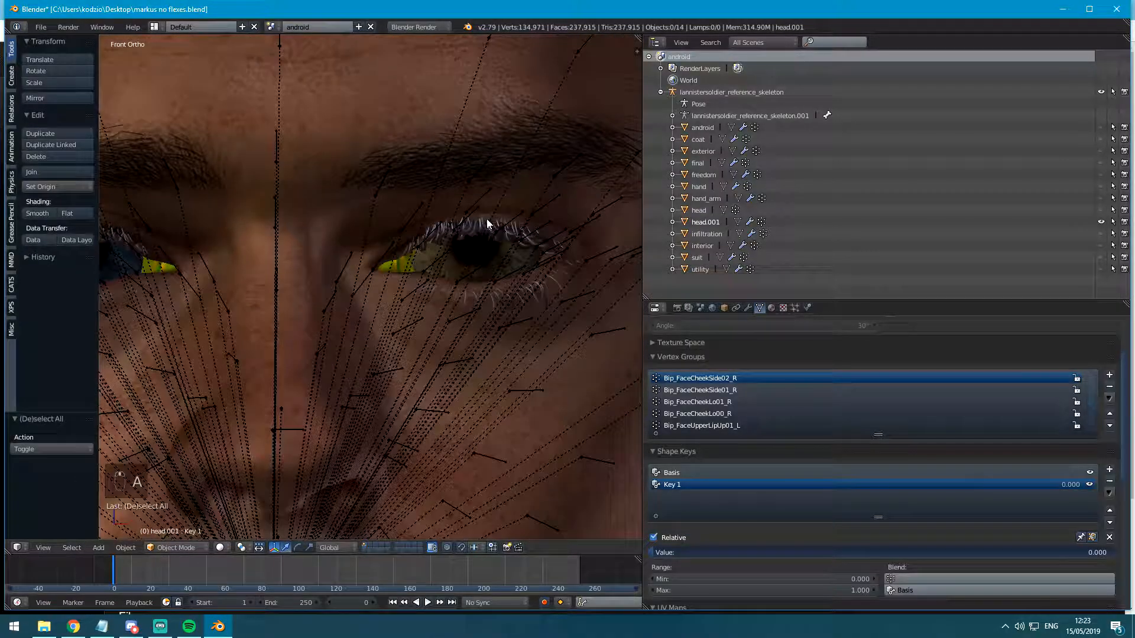
right_click(473, 216)
key("ctrl+Tab")
right_click(471, 213)
key("g")
left_click(468, 223)
key("ctrl+z")
right_click(496, 234)
key("ctrl+Tab")
key("ctrl+Tab")
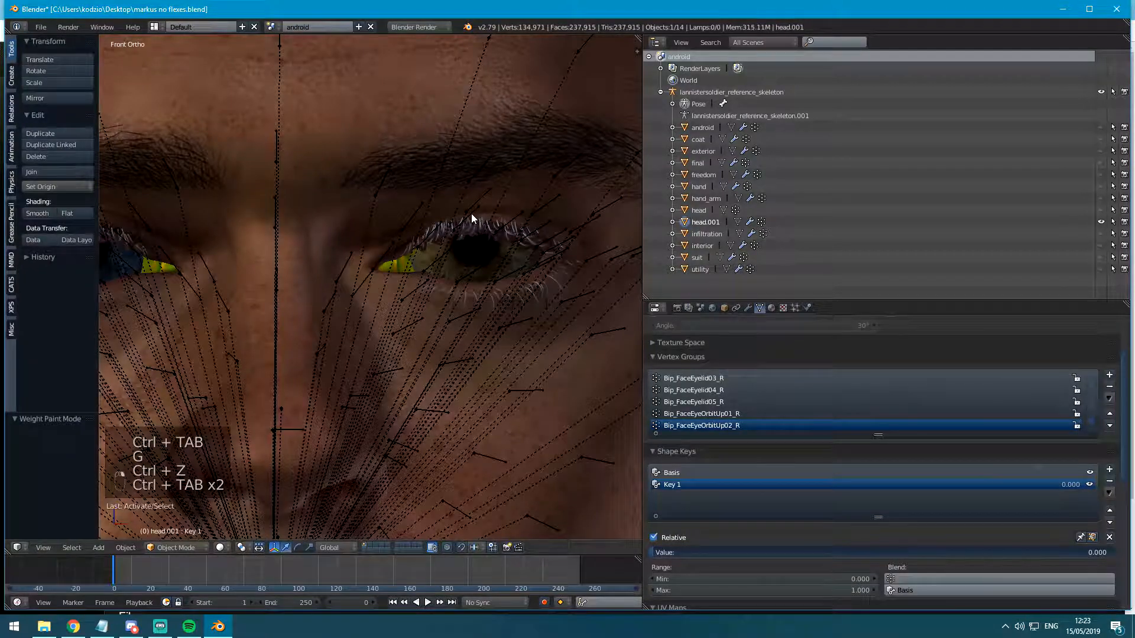
key("ctrl+Tab")
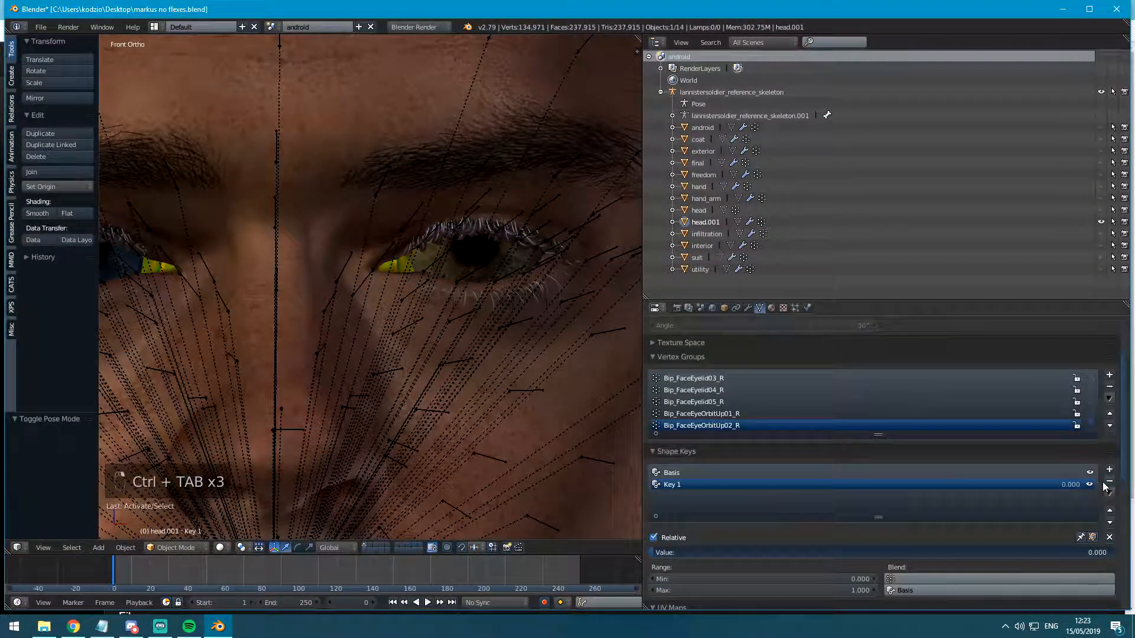
Remove the Key 1 shape key from head.001 and show its modifiers.
left_click(1110, 482)
left_click(748, 308)
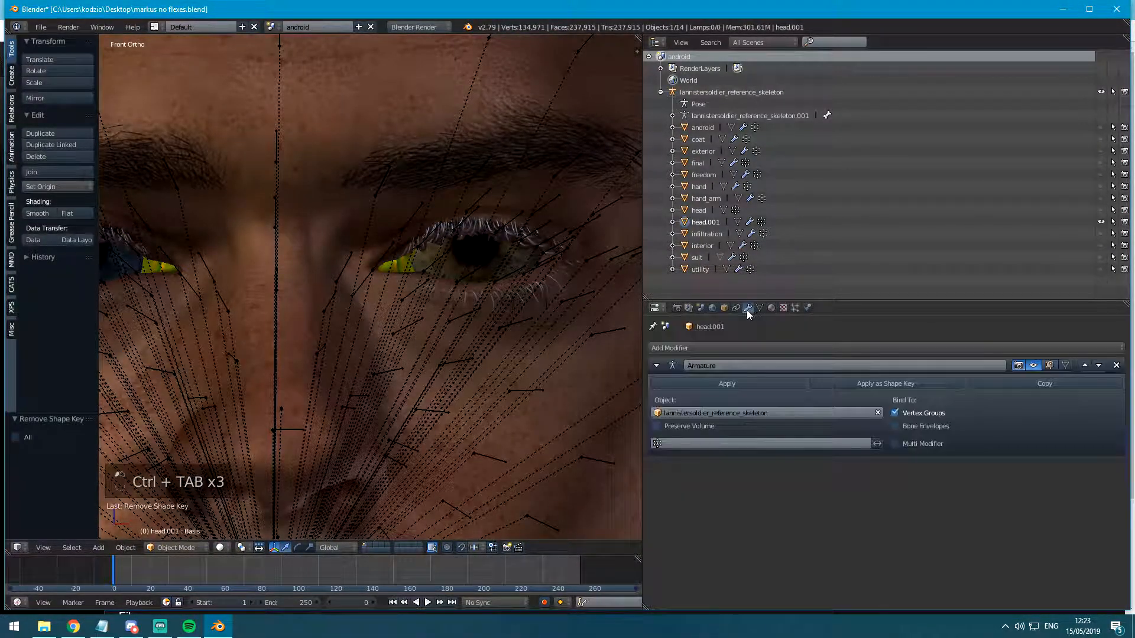
In Pose Mode, lower the upper-eyelid bone Bip_FaceEyeCover03_R by about 0.25 units, then return to Object Mode.
right_click(507, 223)
key("ctrl+Tab")
right_click(502, 263)
key("g")
left_click(503, 272)
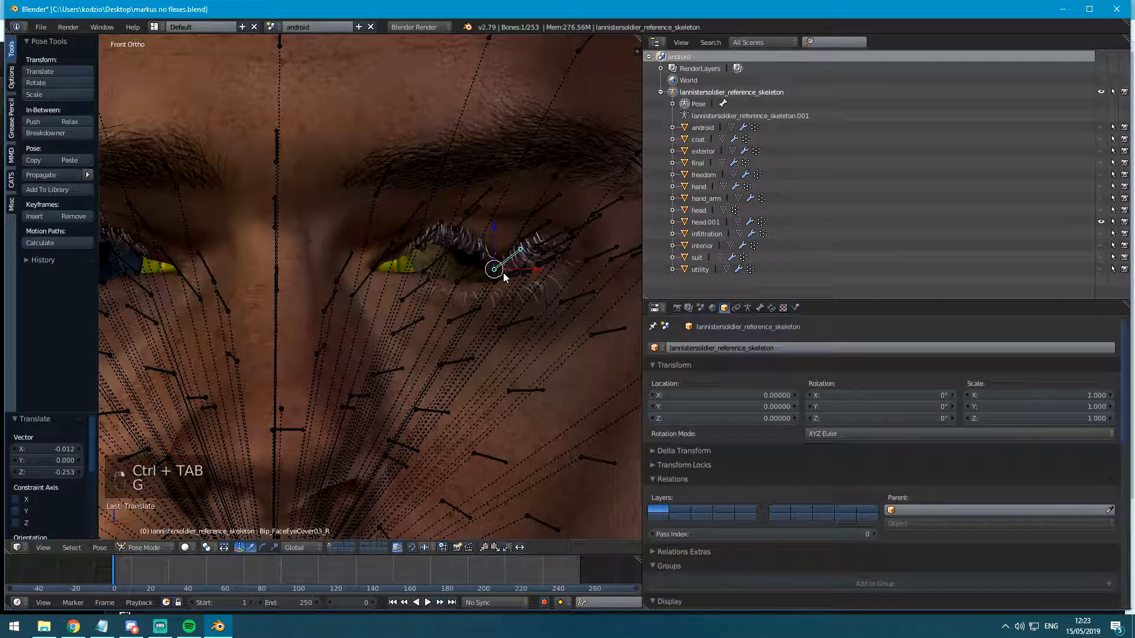
key("ctrl+Tab")
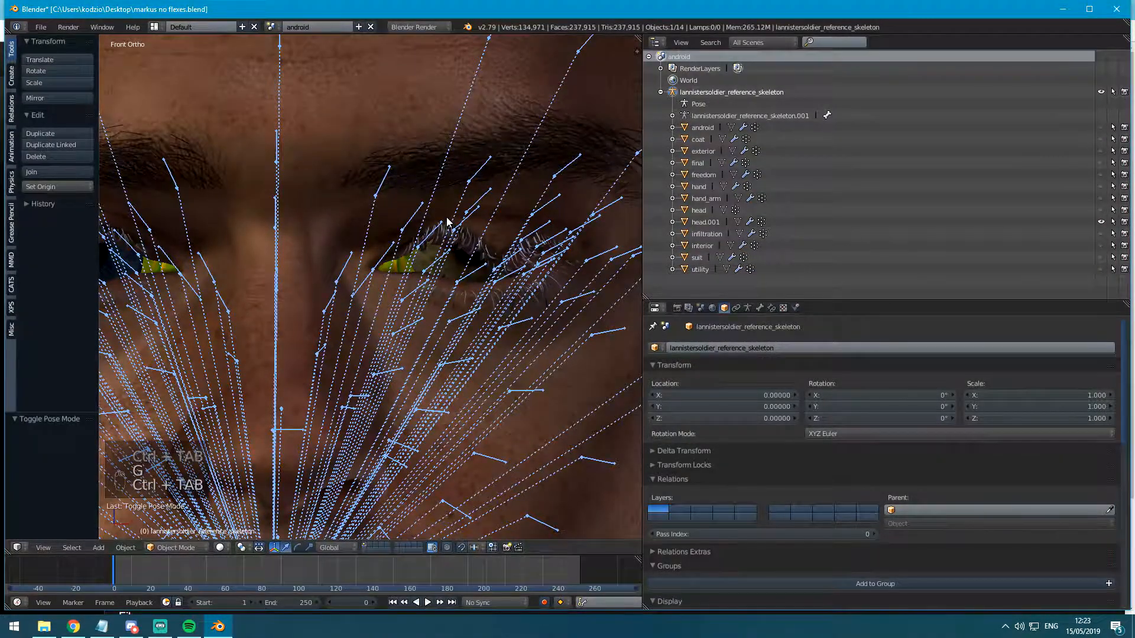
Select head.001 and apply its Armature modifier as a shape key, undoing the first application and repeating it.
right_click(380, 185)
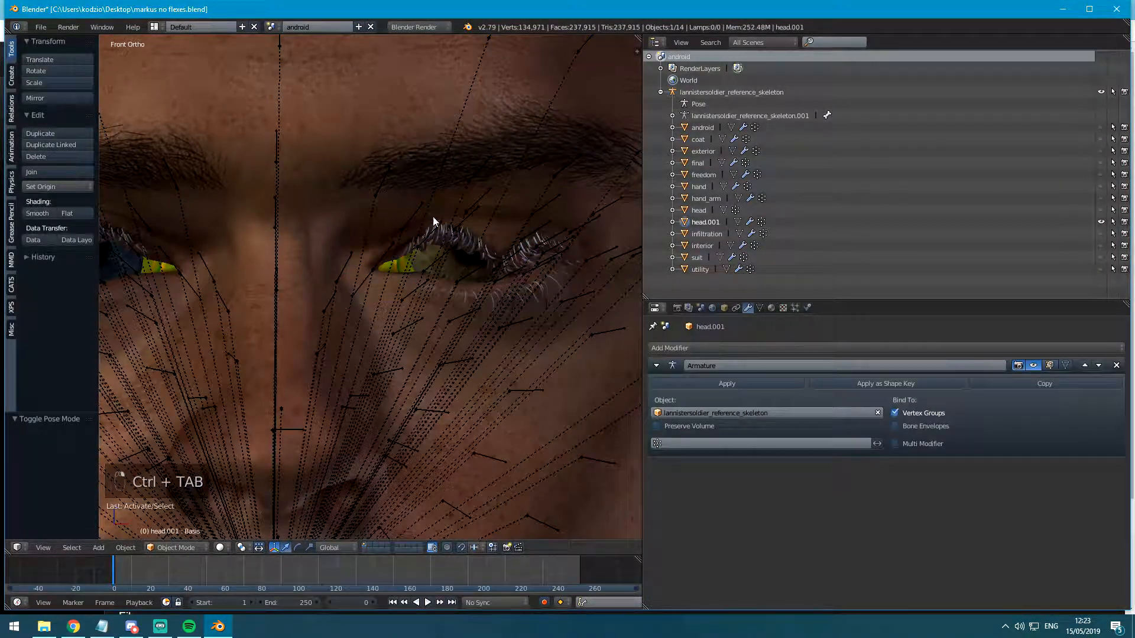
left_click(836, 382)
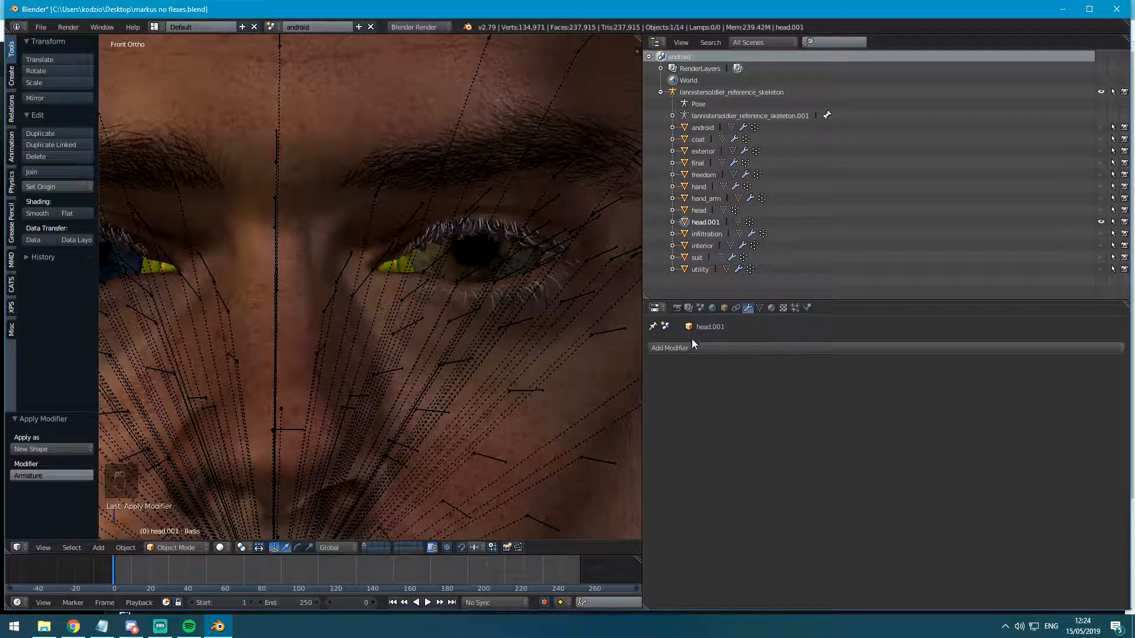
key("ctrl+z")
left_click(862, 384)
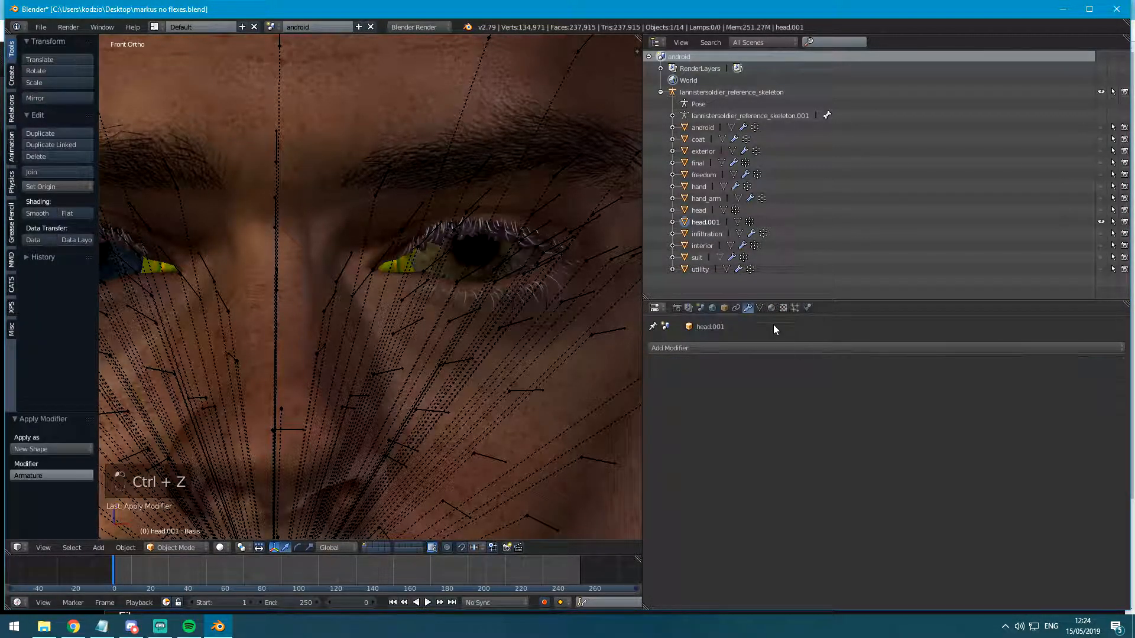
Select the Armature shape key, preview its effect with the value slider, and rename it Key 1.
left_click(759, 308)
left_click(678, 485)
left_click_drag(734, 553, 653, 552)
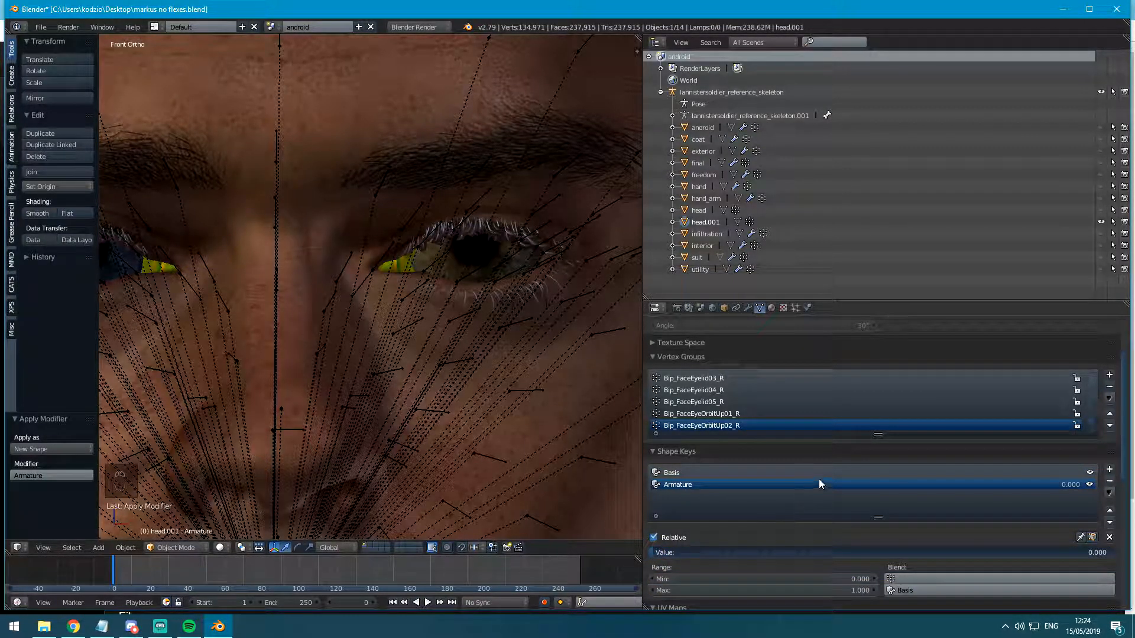
double_click(683, 484)
type("Key 1")
key("Return")
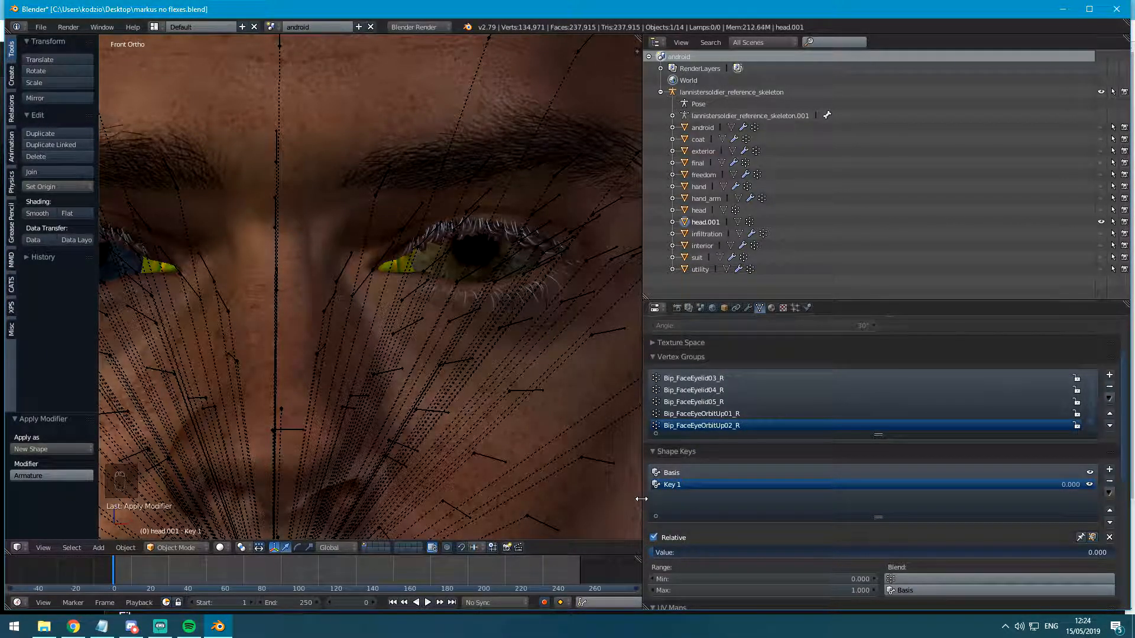
Remove the Key 1 shape key and add a new Armature modifier to head.001 targeting lannistersoldier_reference_skeleton.
left_click(1109, 481)
left_click(748, 308)
left_click(765, 350)
left_click(803, 357)
left_click(804, 410)
left_click(768, 425)
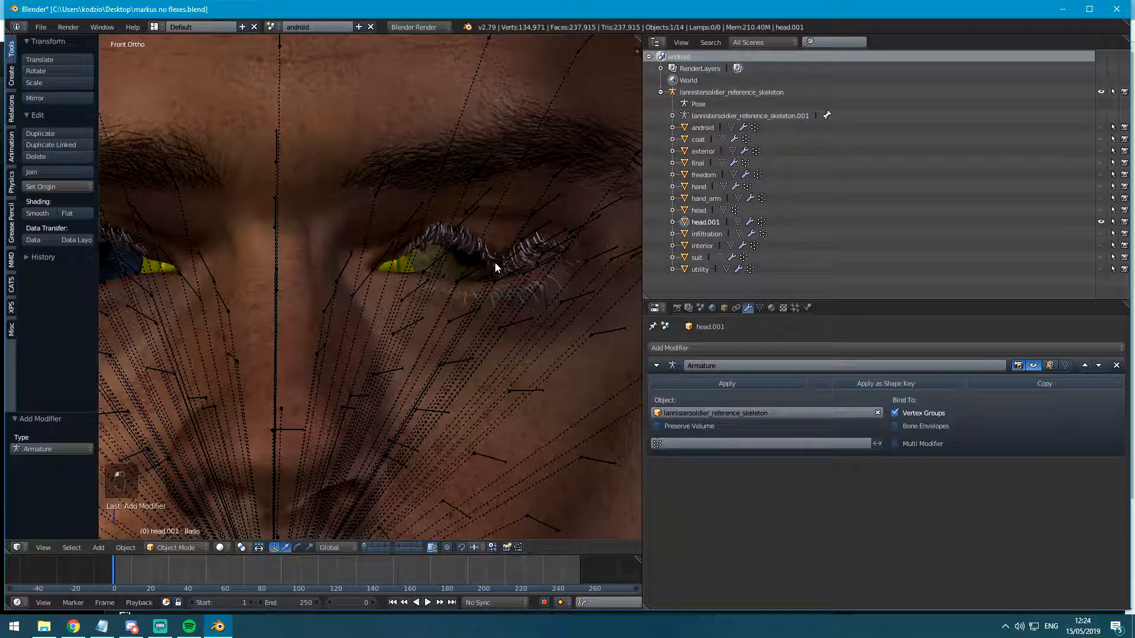
Select the armature, enter Pose Mode, and clear the location, rotation and scale of all its bones.
right_click(533, 232)
key("ctrl+Tab")
key("a")
key("a")
key("a")
key("alt+g")
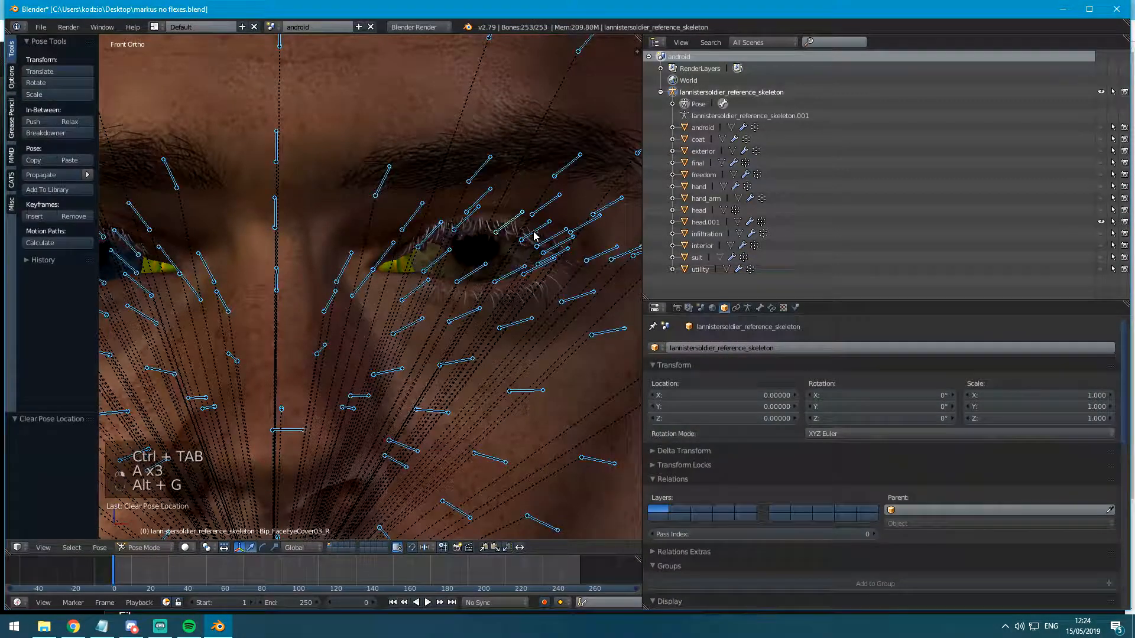
key("alt+h")
key("alt+r")
key("alt+s")
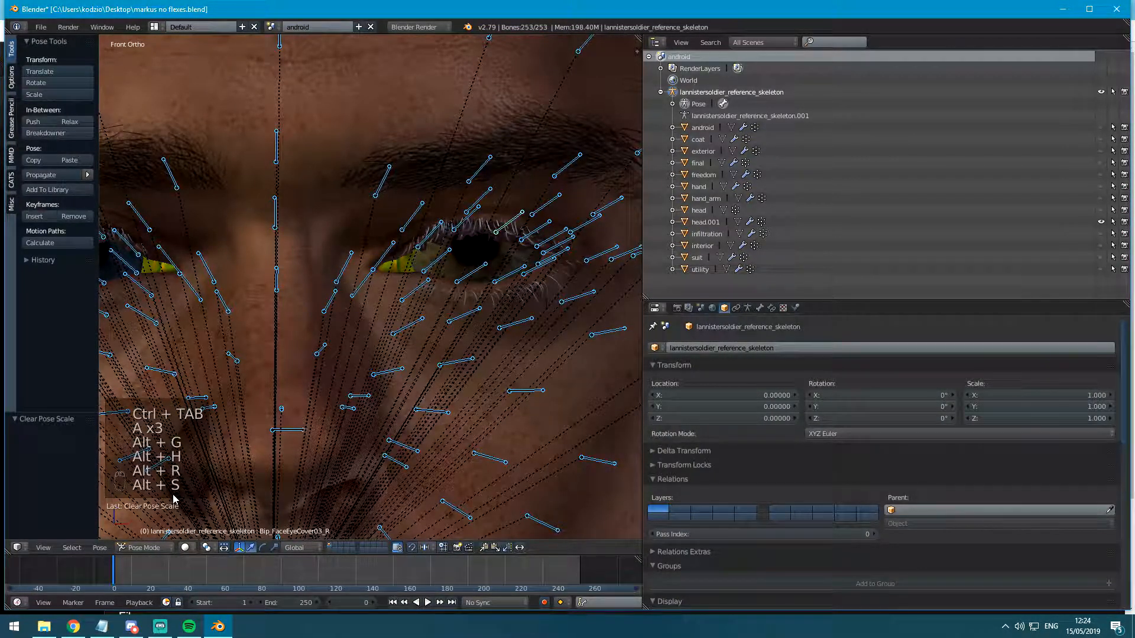
Save the scene over the existing file markus no flexes.blend.
scroll(429, 347, "down", 4)
key("ctrl+s")
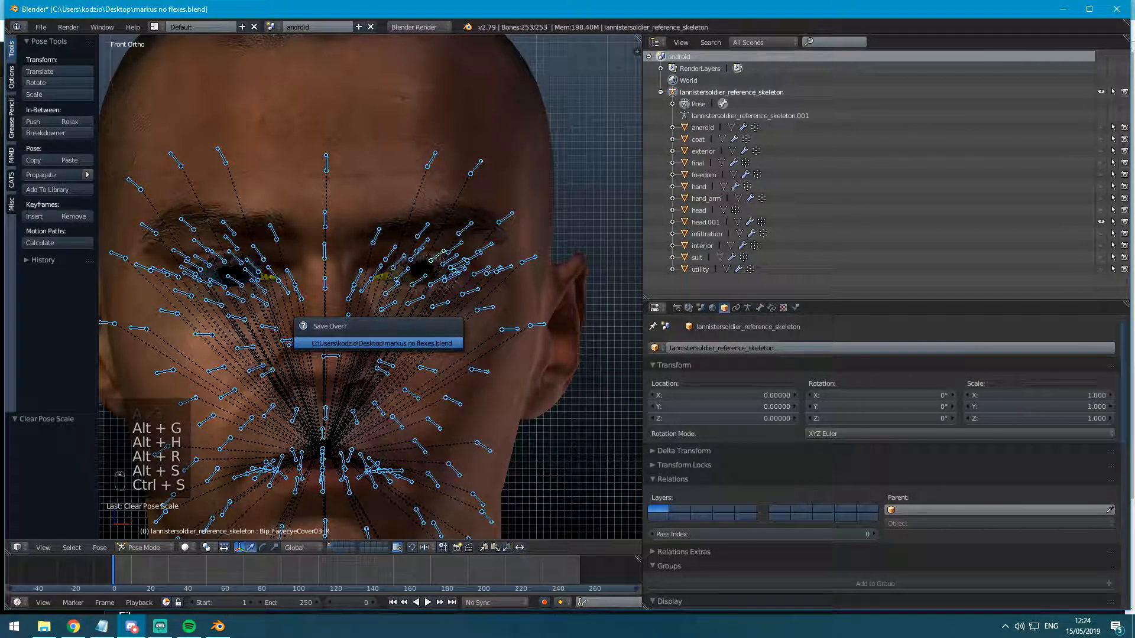
left_click(429, 343)
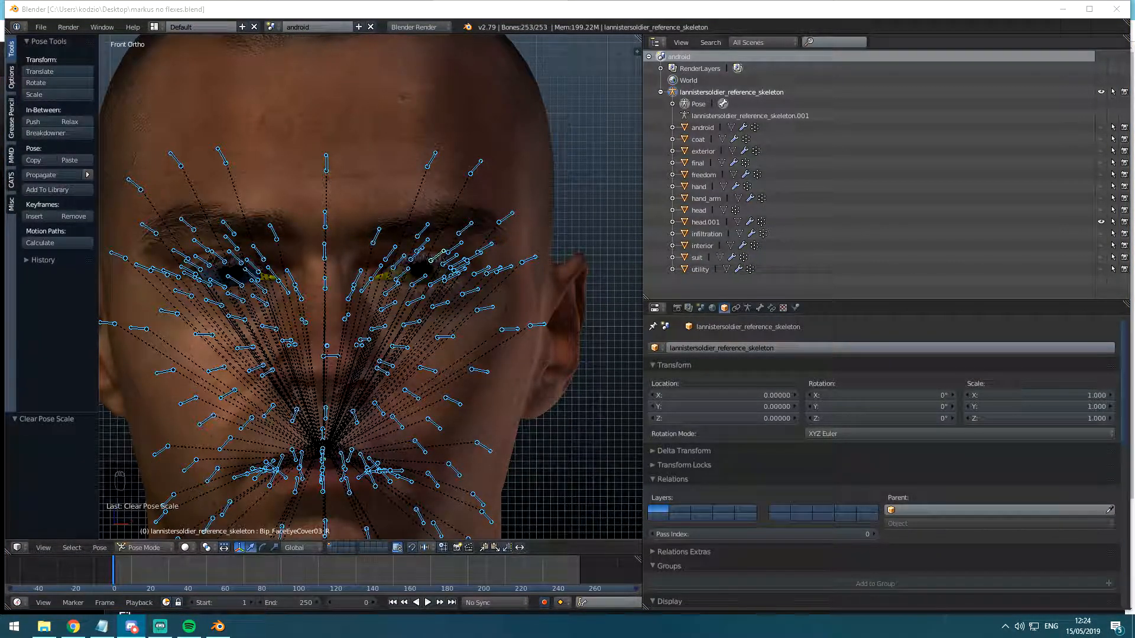
scroll(523, 254, "up", 3)
key("ctrl+s")
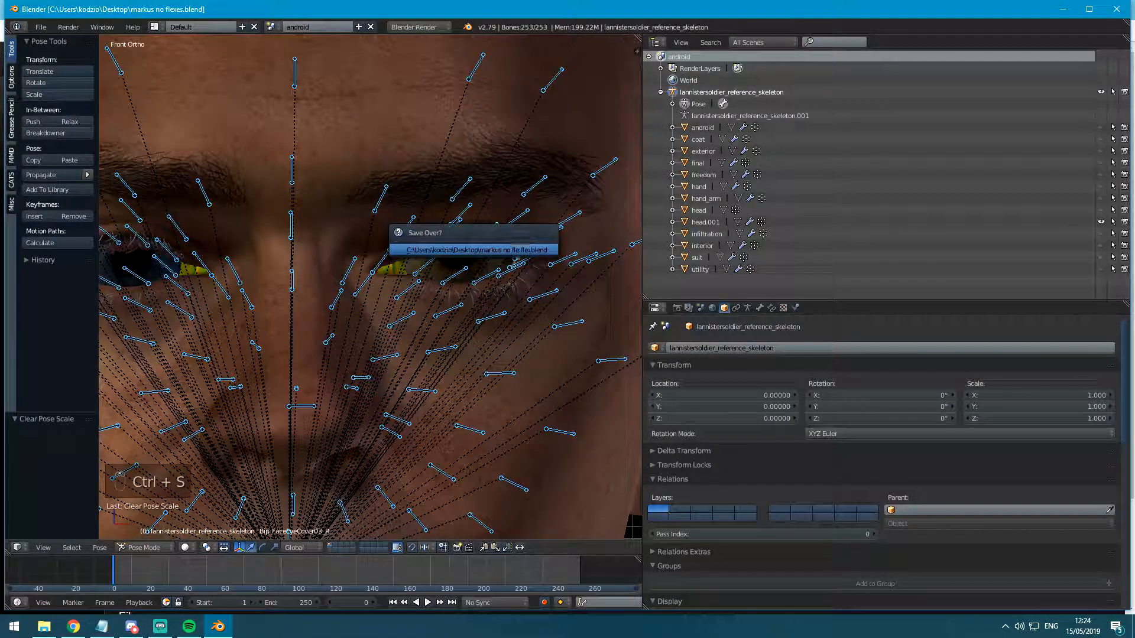
left_click(524, 250)
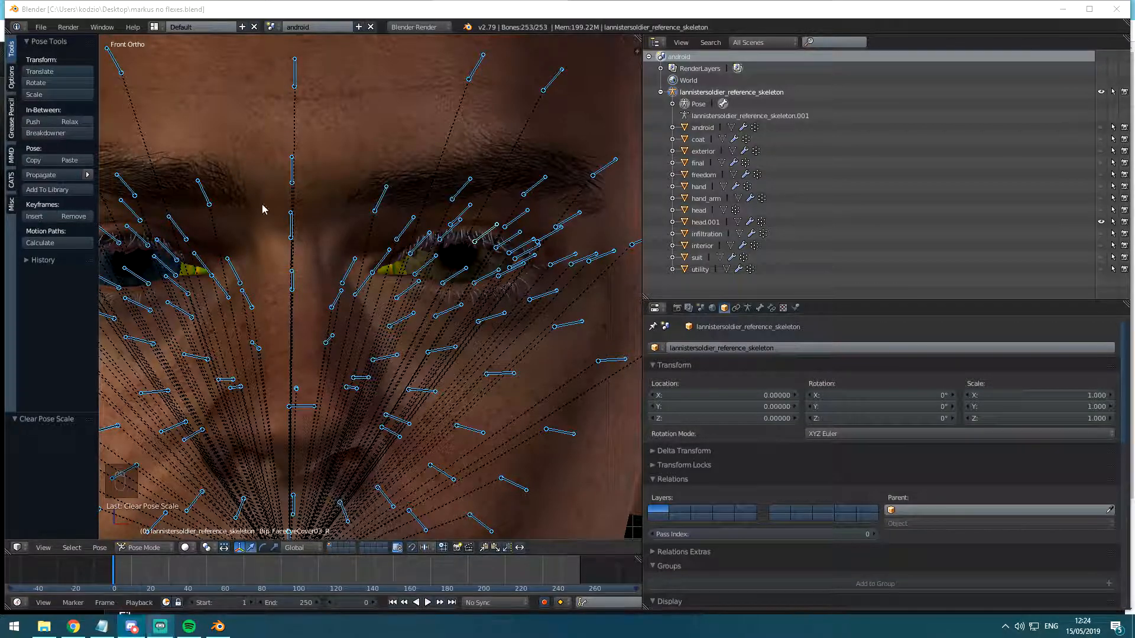
Deselect all bones and select only the inner upper-eyelid bone Bip_FaceEyeCover00_R.
left_click(387, 269)
scroll(393, 268, "down", 3)
scroll(431, 230, "up", 3)
key("a")
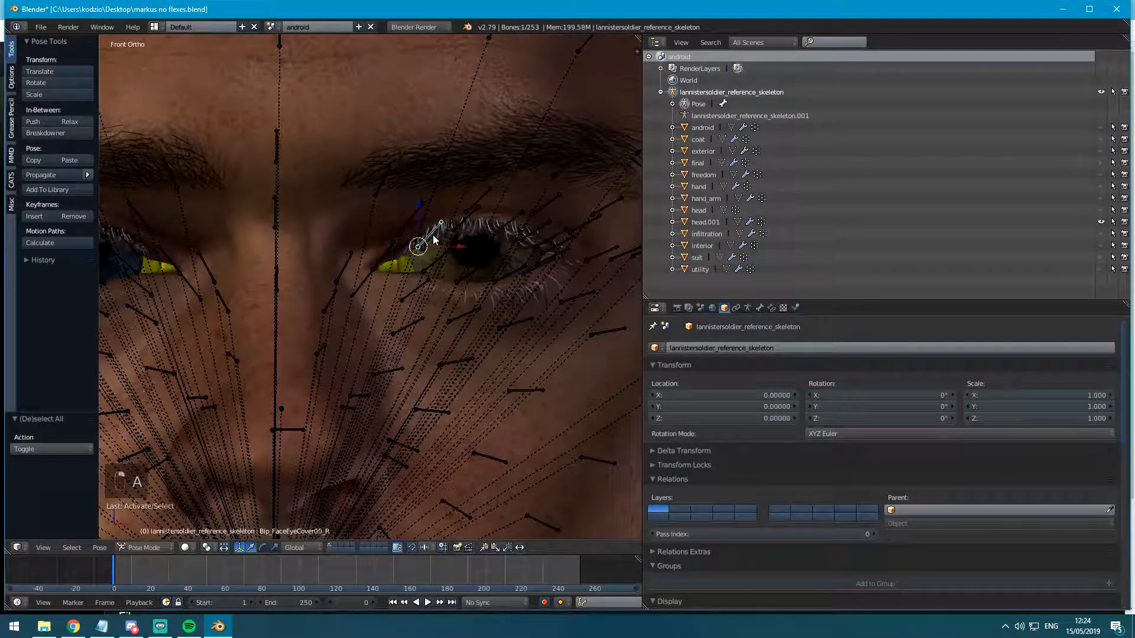
scroll(433, 240, "up", 2)
key("g")
left_click(469, 282)
key("ctrl+z")
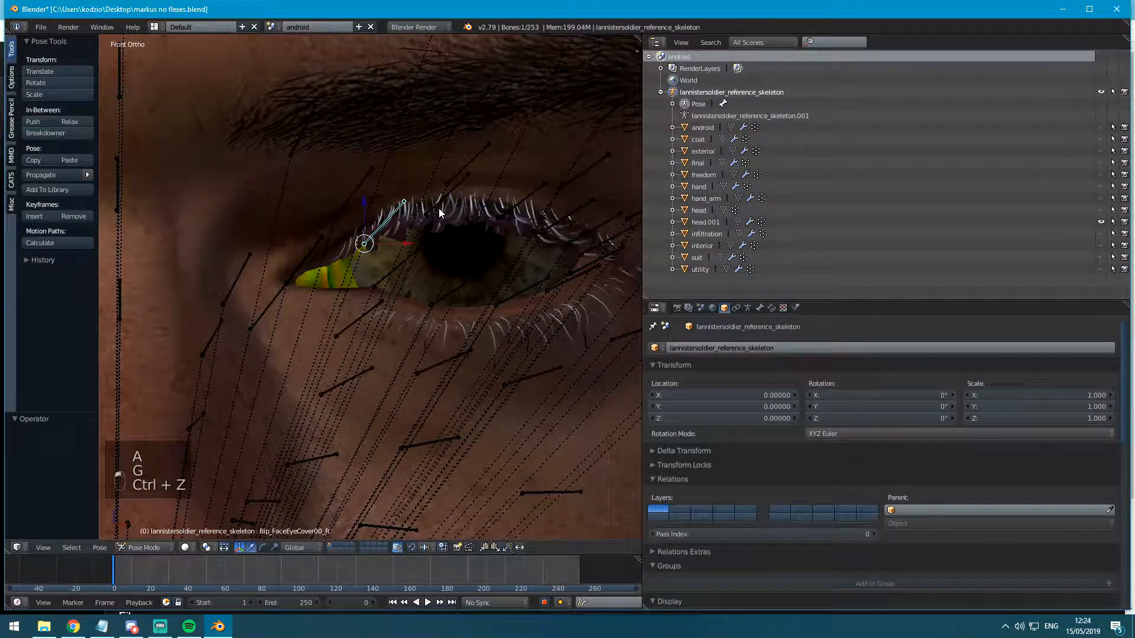
Add the other five upper-eyelid bones of the same eye to the selection with Circle Select.
key("c")
scroll(448, 224, "up", 3)
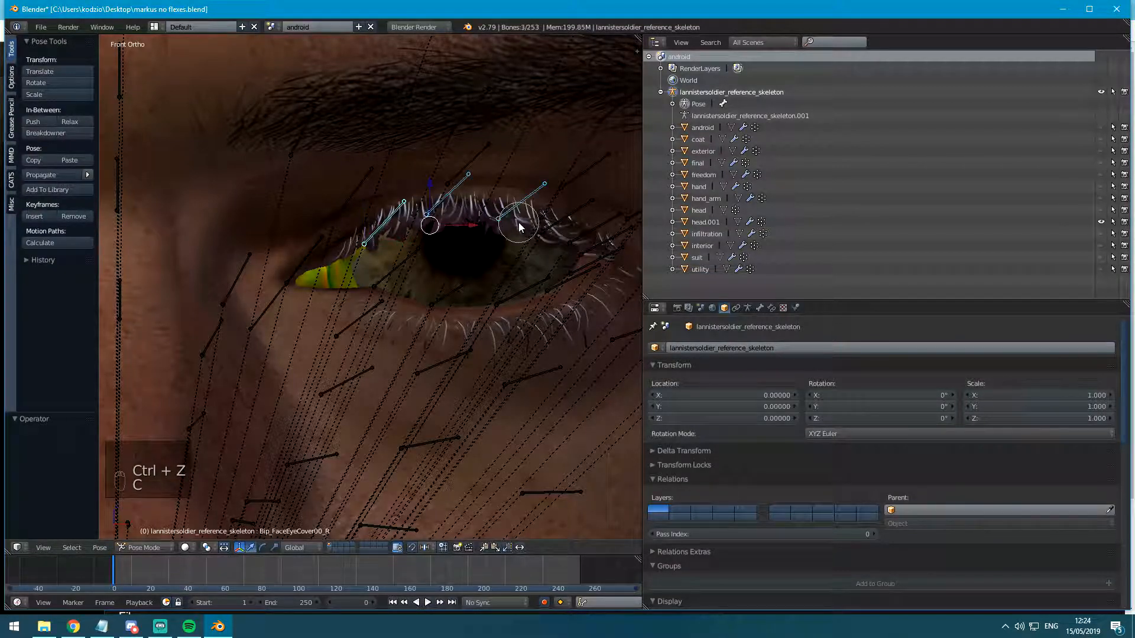
left_click(540, 230)
right_click(541, 231)
middle_click_drag(520, 248, 387, 258, "shift")
key("c")
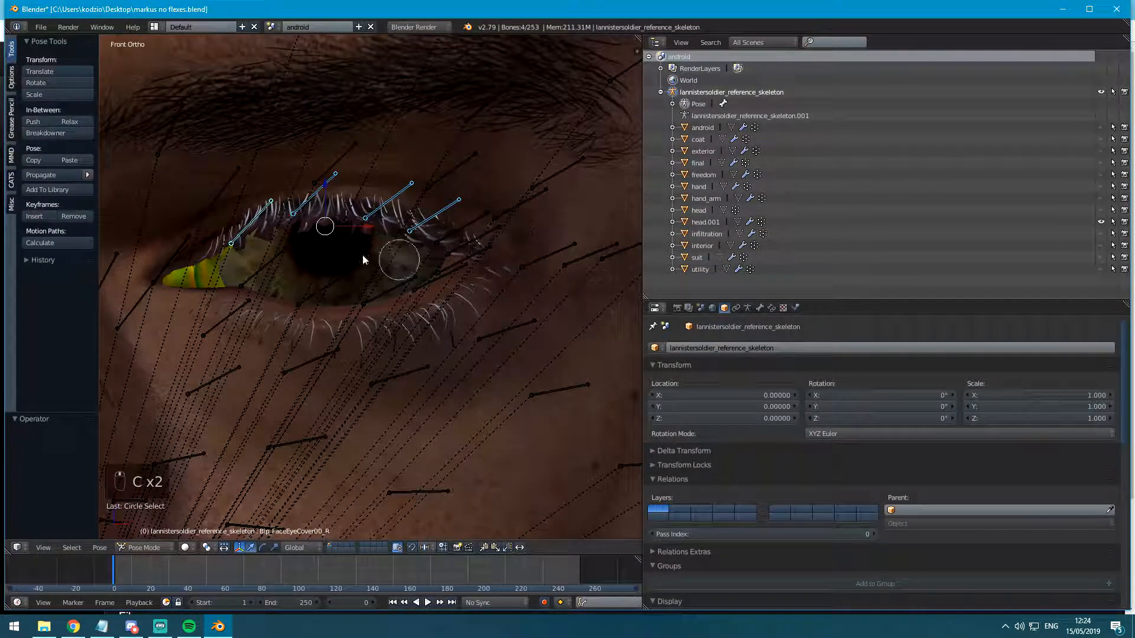
key("c")
left_click(452, 245)
right_click(450, 246)
Extend the selection with the six upper-eyelid bones of the opposite eye using Circle Select.
scroll(448, 247, "down", 5)
middle_click_drag(178, 251, 400, 255, "shift")
scroll(400, 255, "up", 5)
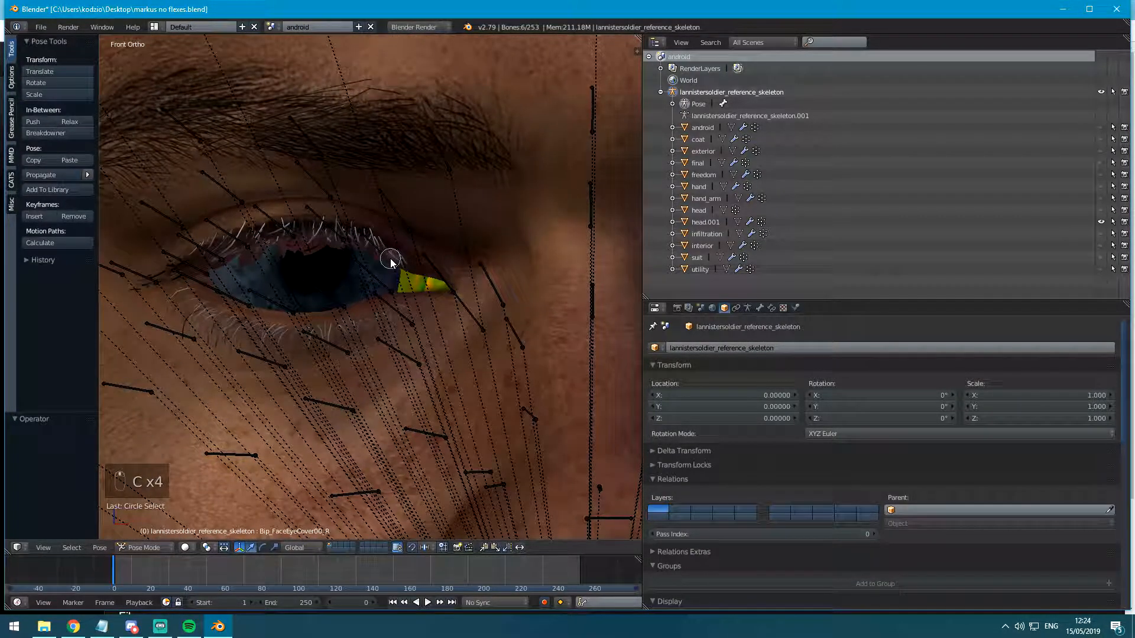
left_click_drag(282, 240, 227, 251)
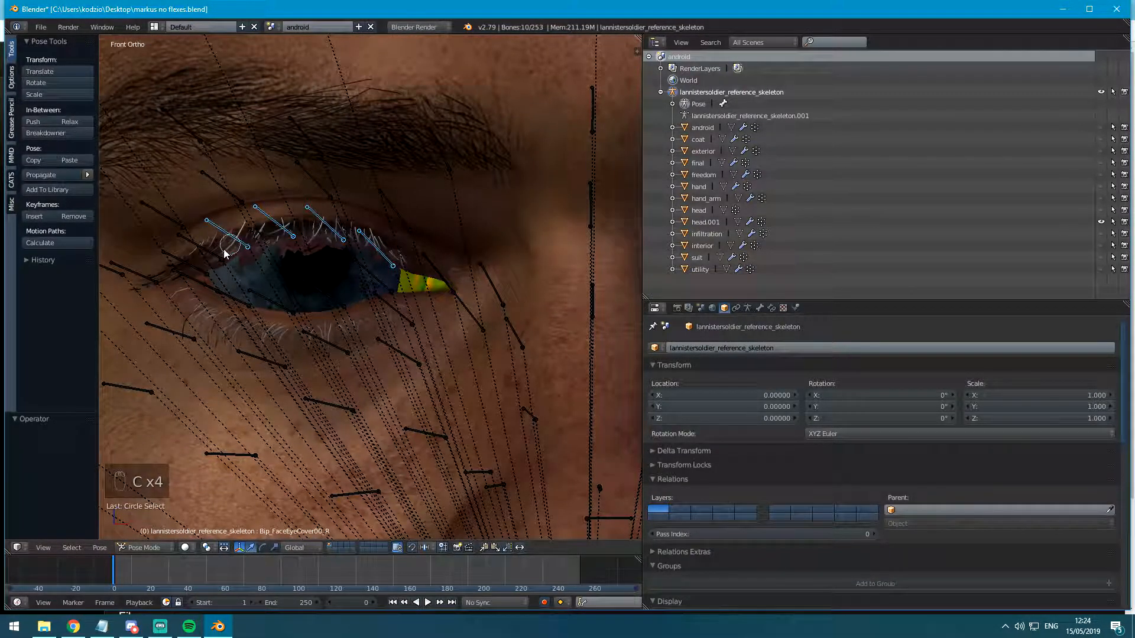
scroll(239, 272, "down", 5)
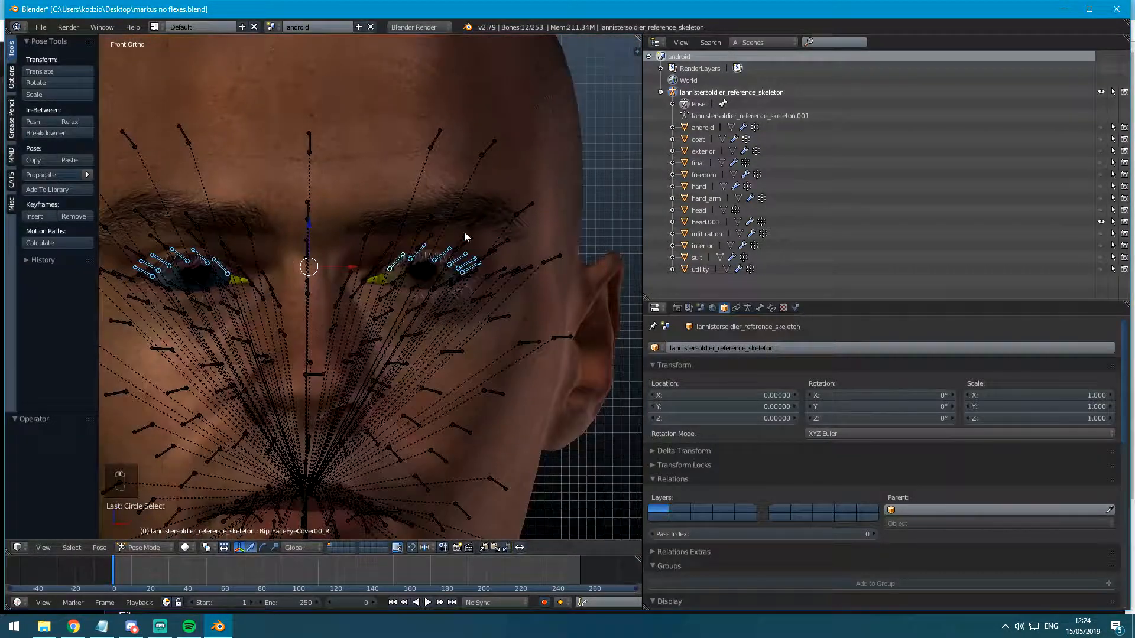
scroll(452, 240, "up", 5)
key("g")
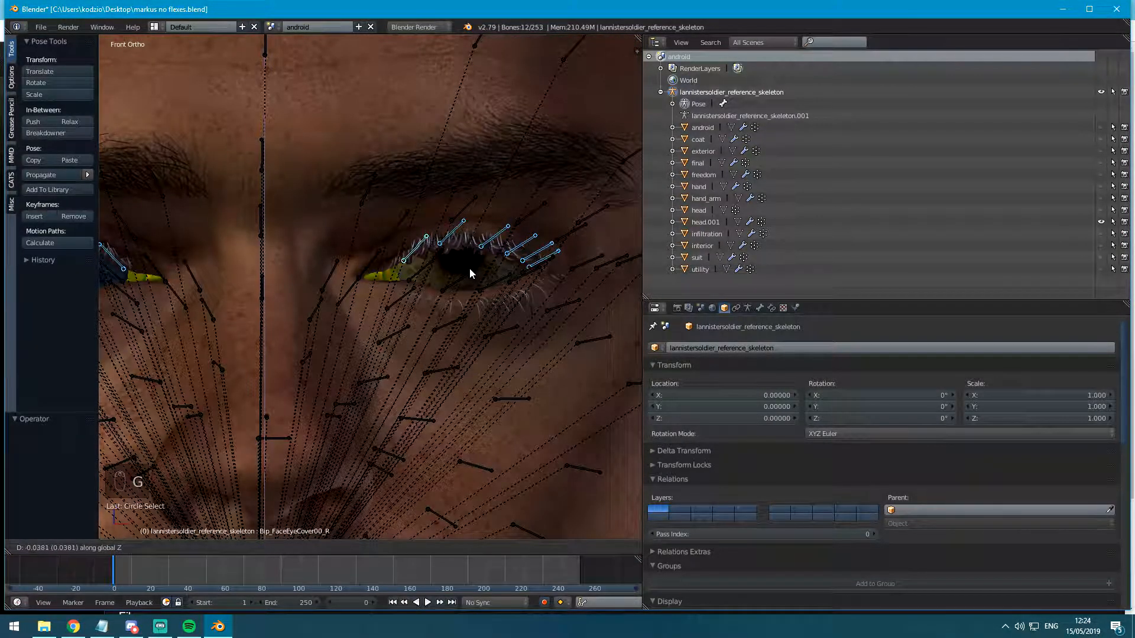
left_click(470, 266)
key("ctrl+z")
scroll(459, 175, "down", 2)
key("g")
left_click(465, 172)
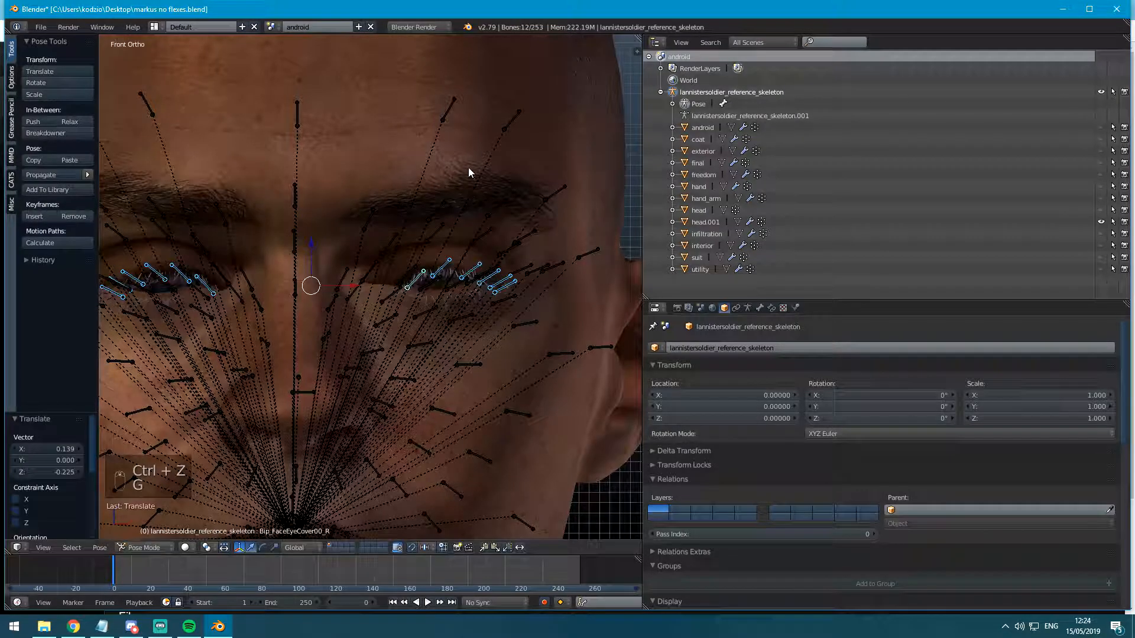
key("ctrl+z")
key("g")
key("z")
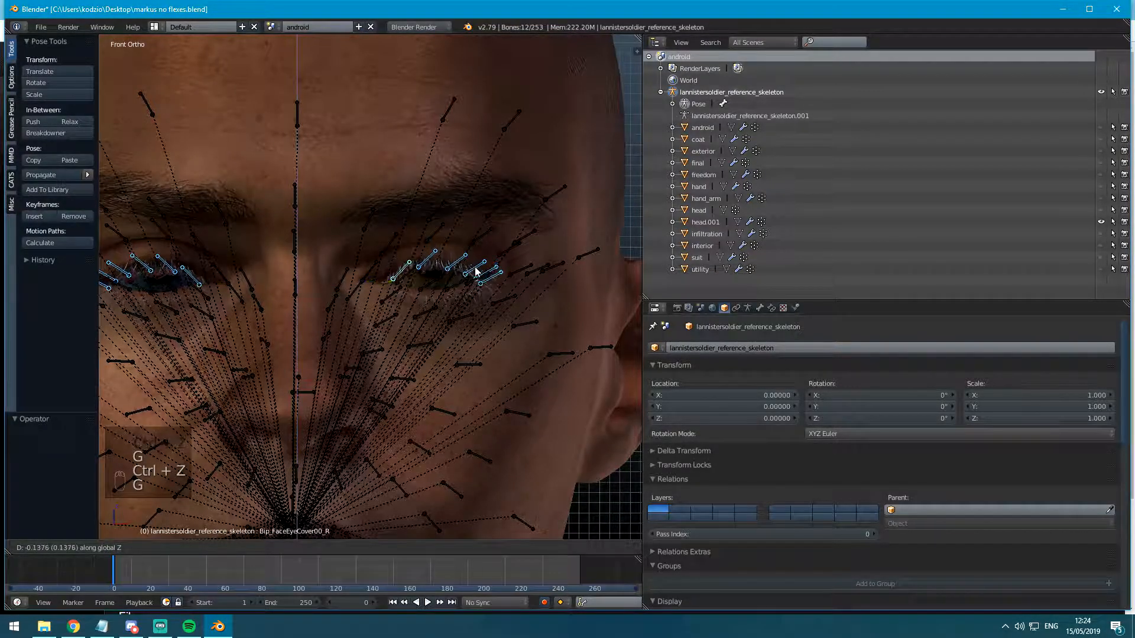
left_click(378, 192)
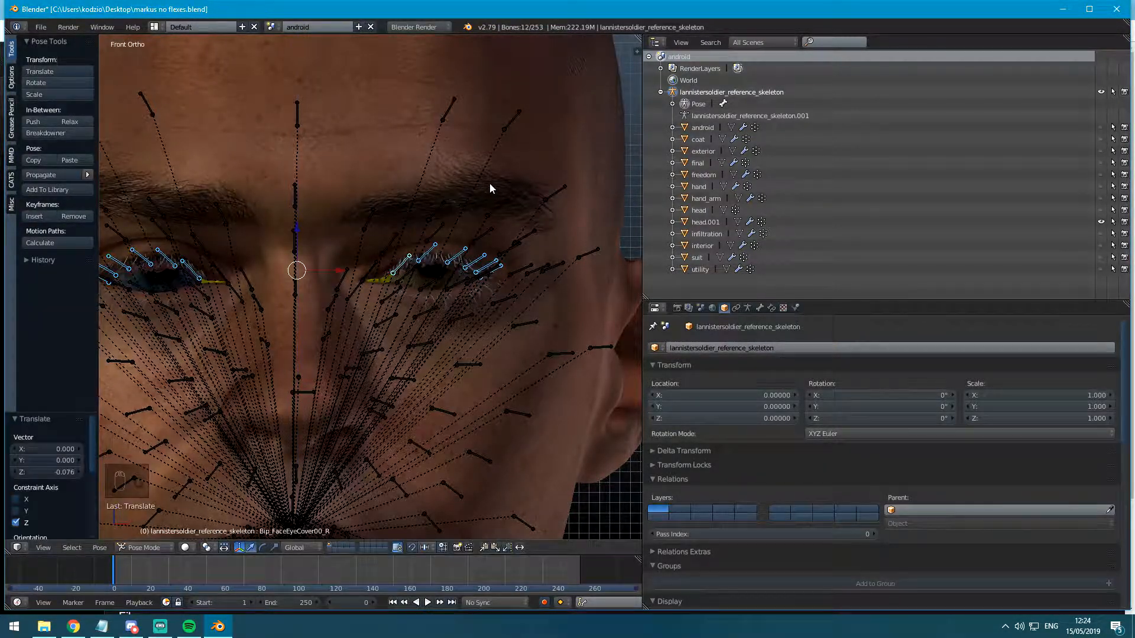
key("ctrl+z")
Lower all twelve selected upper-eyelid bones by about 0.08 units along global Z.
scroll(508, 208, "up", 2)
key("g")
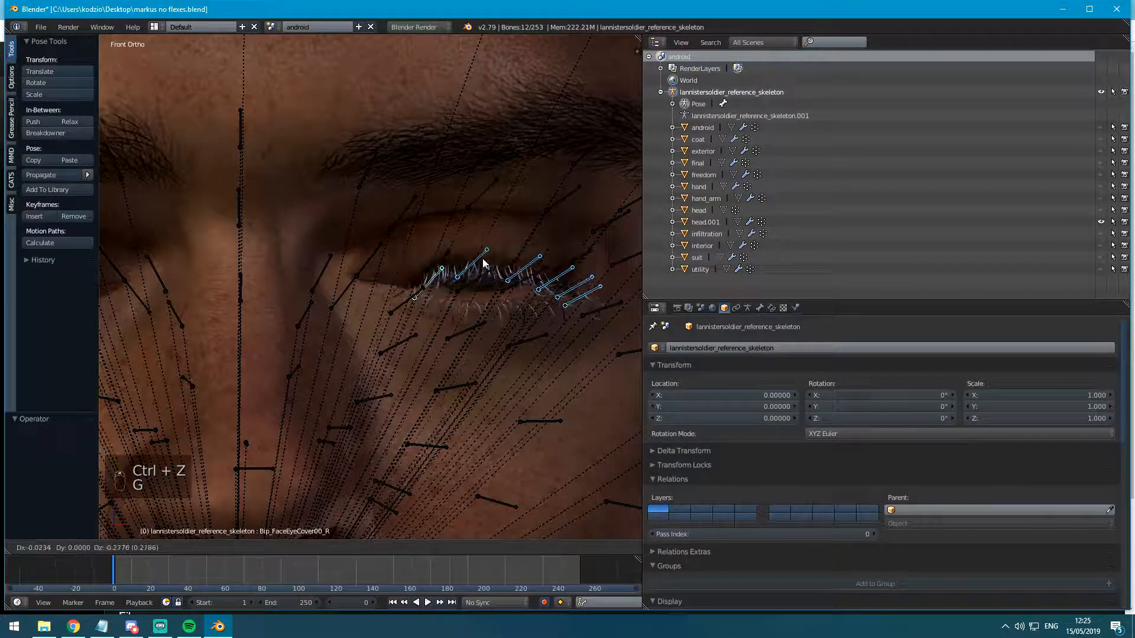
key("z")
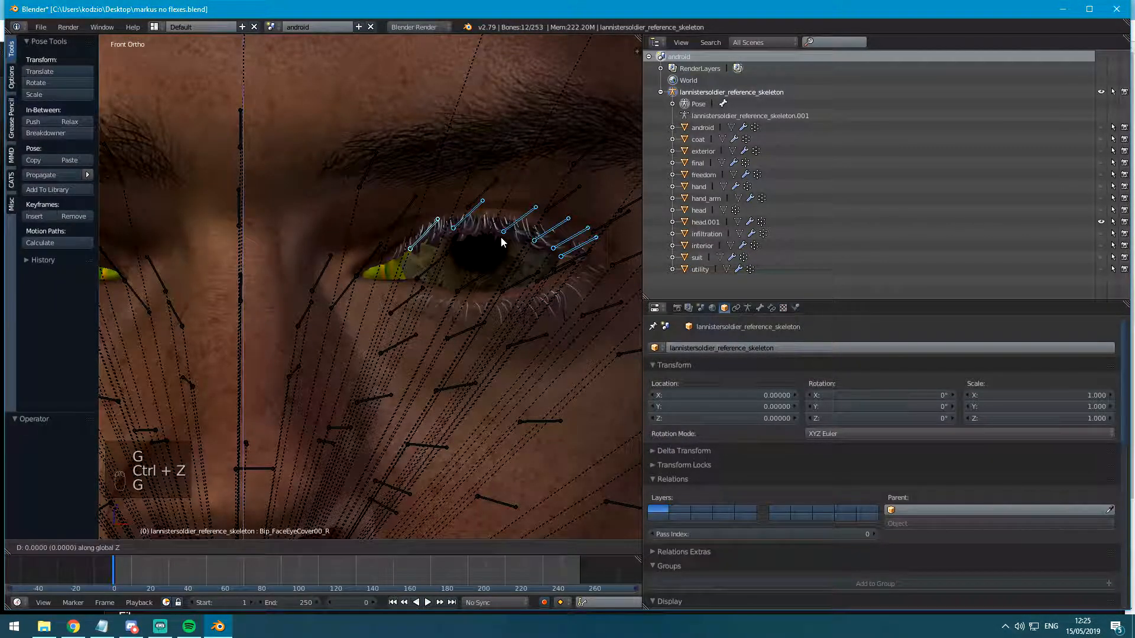
left_click(492, 358)
Deselect the outermost eyelid bone of each eye and lower the remaining ten by about 0.059 units along global Z.
key("c")
middle_click(584, 259)
right_click(583, 259)
scroll(201, 262, "down", 1)
scroll(509, 278, "up", 2)
middle_click_drag(191, 264, 321, 264, "shift")
key("g")
key("z")
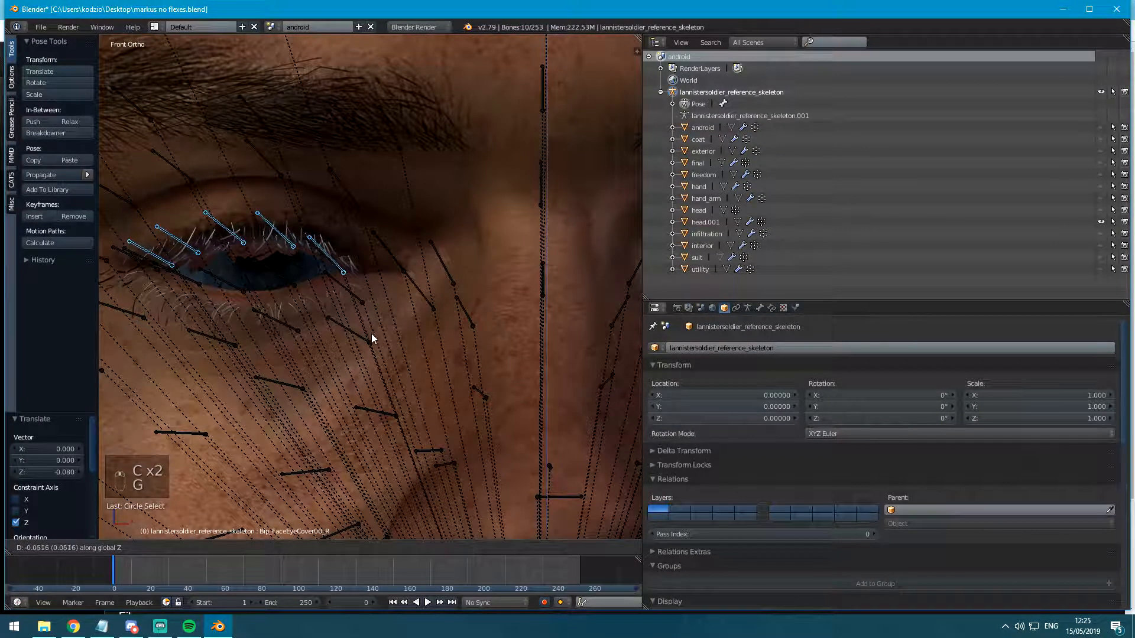
left_click(371, 332)
Deselect the next outermost eyelid bone on both eyes and lower the remaining eight by about 0.056 units along global Z.
key("c")
middle_click(342, 276)
right_click(161, 269)
scroll(366, 289, "down", 3)
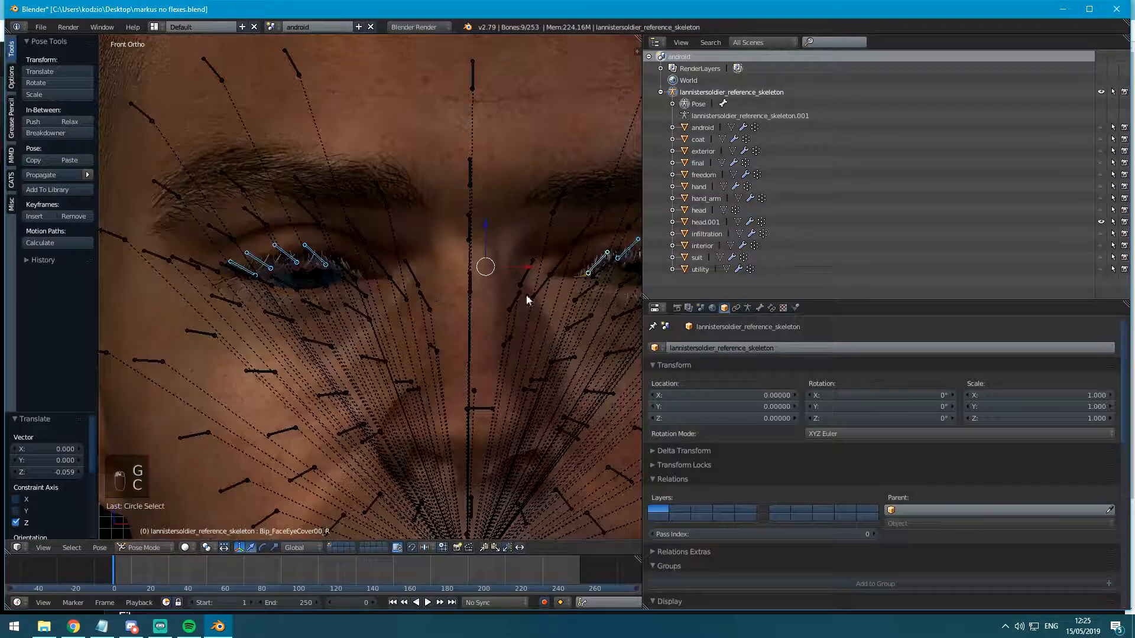
middle_click_drag(501, 301, 244, 291, "shift")
scroll(379, 282, "up", 3)
middle_click(489, 237)
right_click(491, 237)
key("g")
key("z")
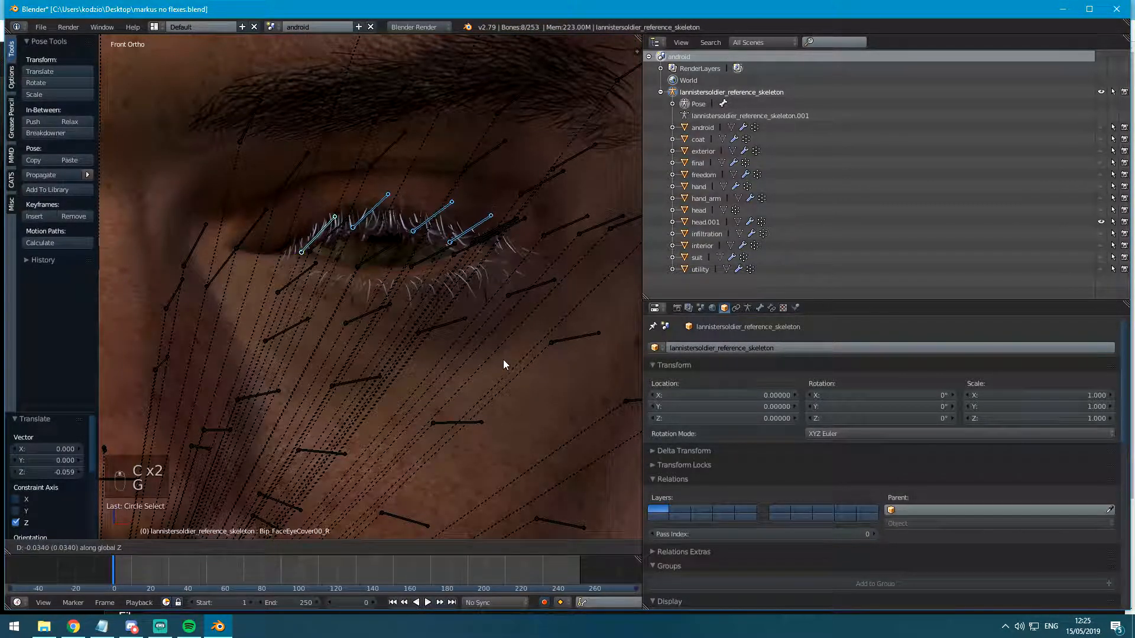
left_click(500, 357)
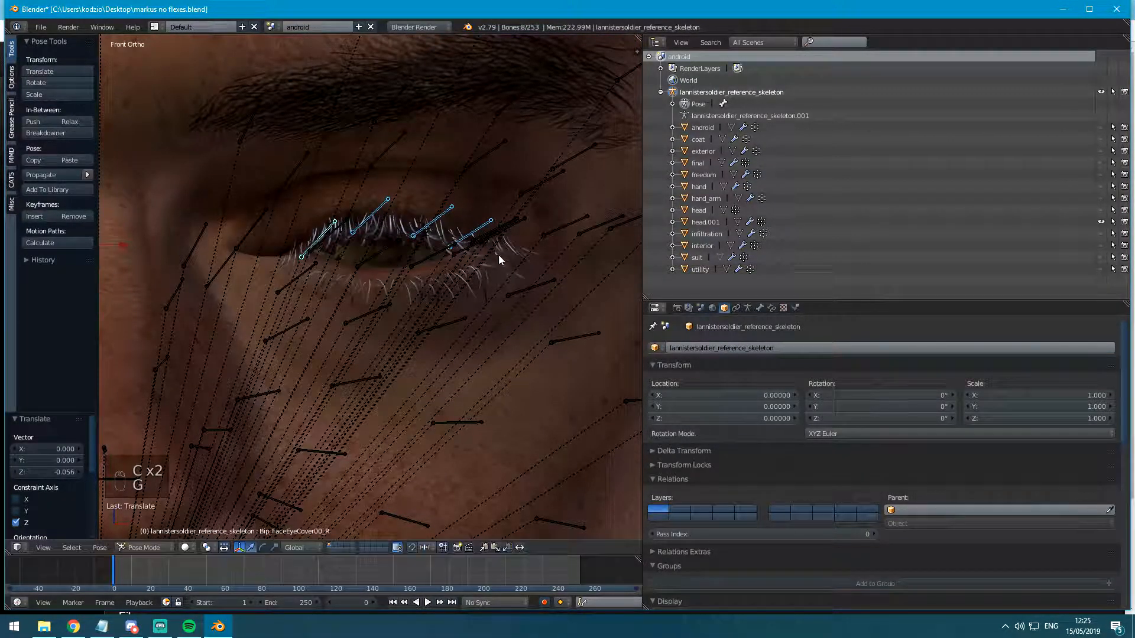
Deselect the inner-corner eyelid bones and one outer bone, and lower the remaining five bones by about 0.088 units along global Z.
right_click(314, 245)
scroll(325, 266, "down", 3)
middle_click_drag(334, 280, 635, 285, "shift")
scroll(444, 283, "up", 4)
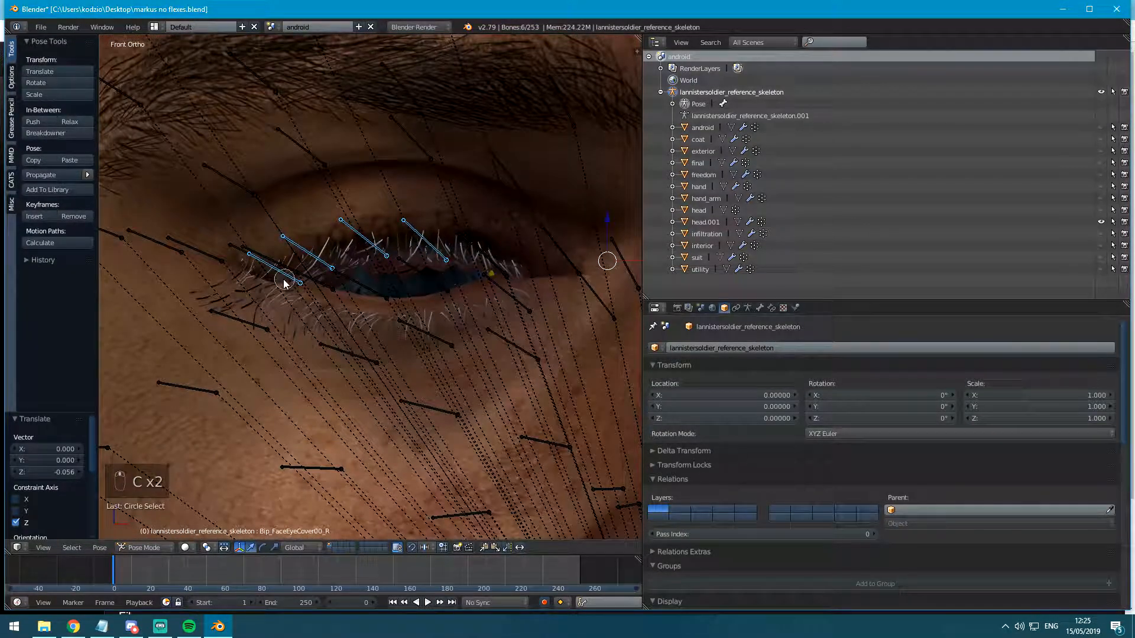
right_click(331, 277)
key("g")
key("z")
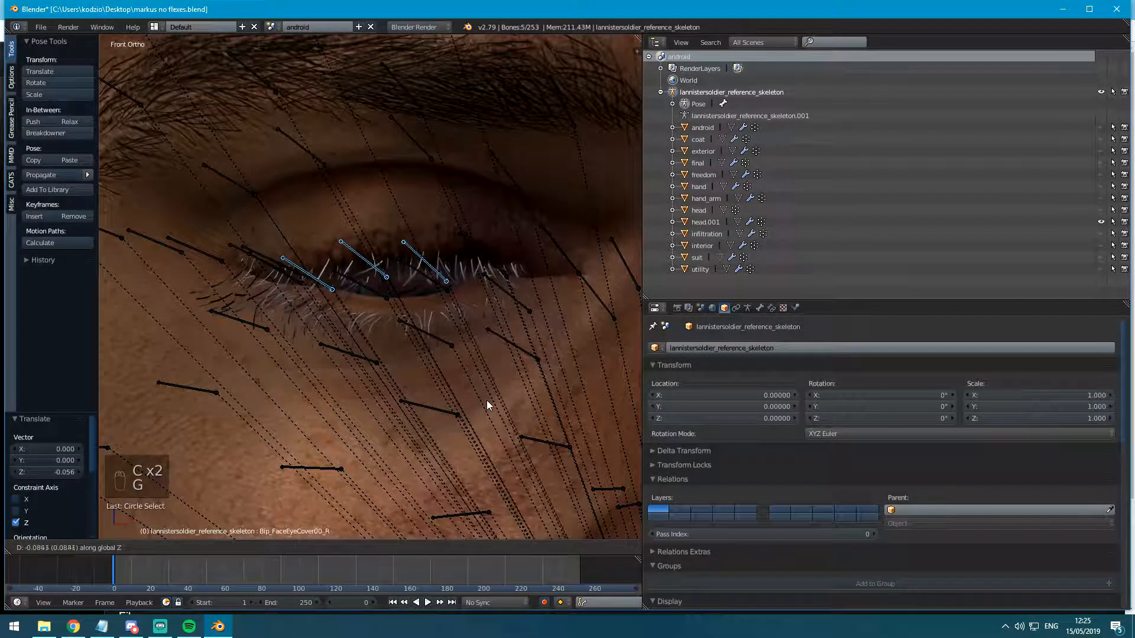
left_click(485, 404)
Deselect one more outer bone to keep two middle bones per eye, and lower them by about 0.066 units along global Z.
key("c")
middle_click(317, 286)
right_click(331, 290)
scroll(520, 281, "down", 3)
scroll(473, 284, "up", 4)
middle_click_drag(533, 276, 331, 283, "shift")
scroll(484, 269, "up", 1)
key("g")
key("z")
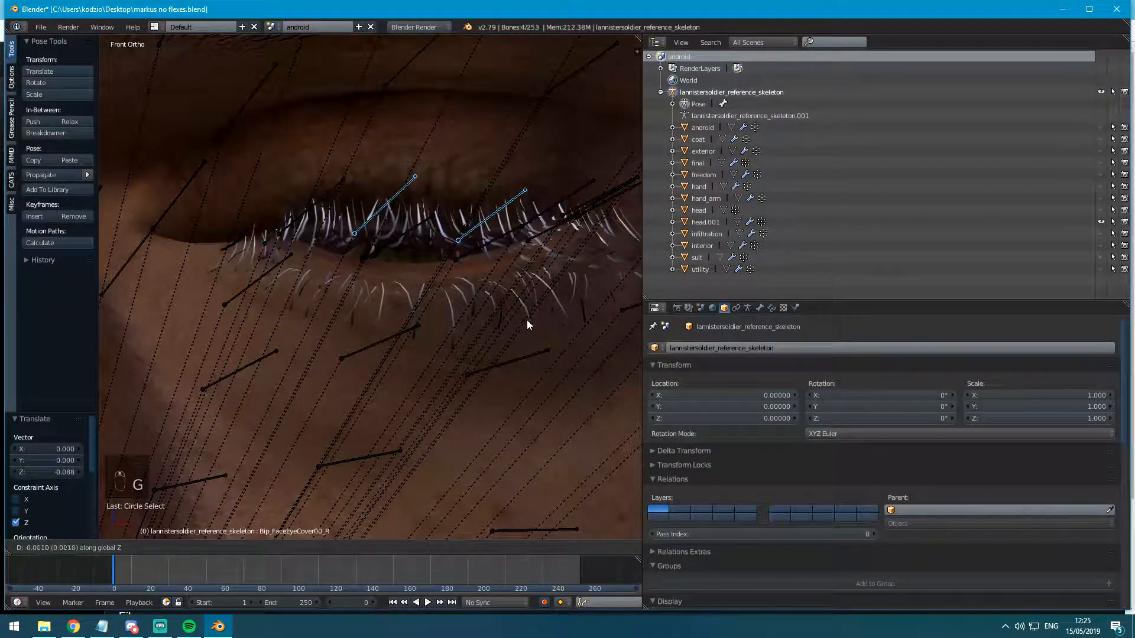
left_click(510, 479)
Lower the four selected middle eyelid bones by a further 0.031 units or so along global Z.
scroll(280, 355, "down", 1)
scroll(280, 354, "down", 3)
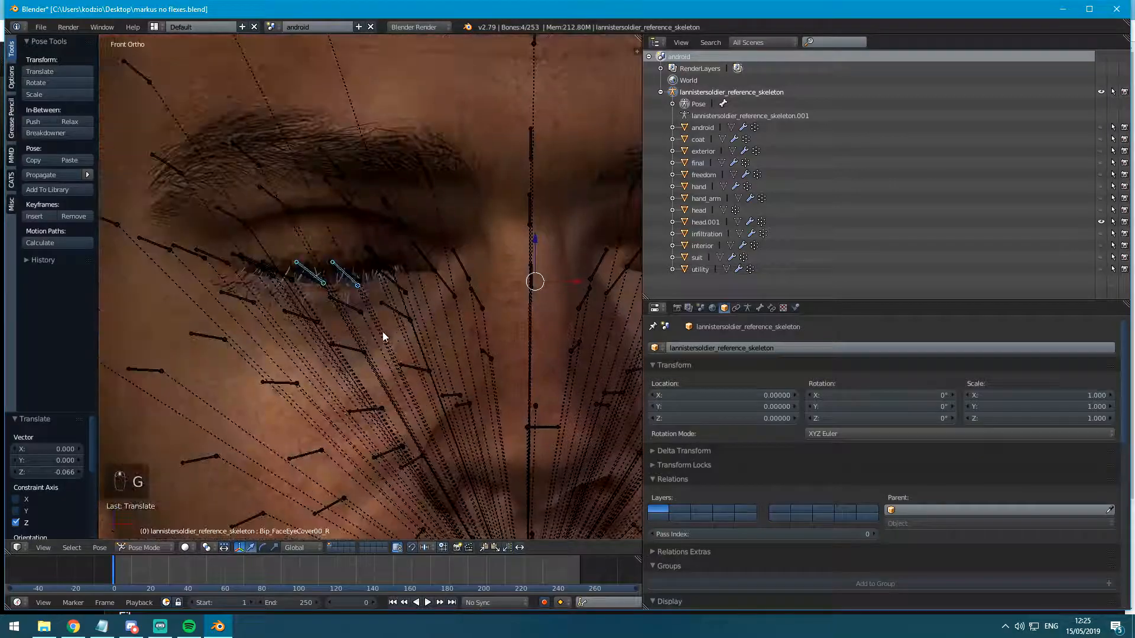
scroll(378, 328, "up", 3)
key("g")
key("z")
left_click(346, 401)
scroll(352, 391, "down", 4)
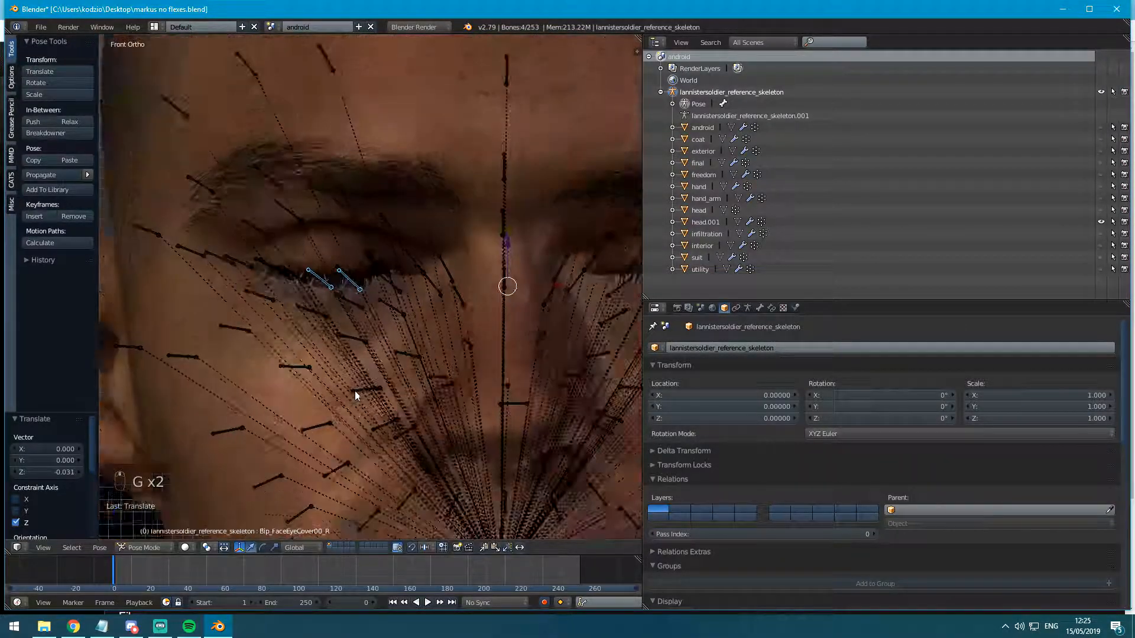
Hide the armature in Object Mode and examine the eyelids from below for remaining gaps.
key("ctrl+Tab")
scroll(413, 307, "up", 3)
key("h")
middle_click_drag(429, 318, 388, 295)
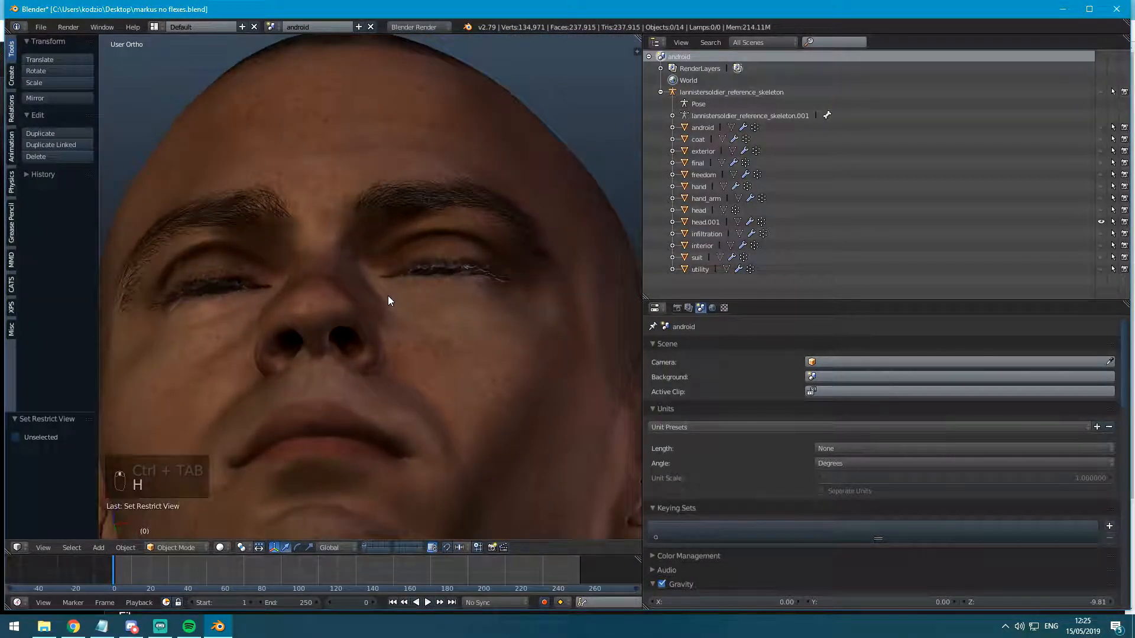
scroll(414, 313, "up", 3)
Restore the hidden armature, return to Pose Mode, and lower the eyelid bone Bip_FaceEyeCover04_R by about 0.069 units in Z.
key("ctrl+z")
scroll(476, 324, "up", 2)
key("ctrl+Tab")
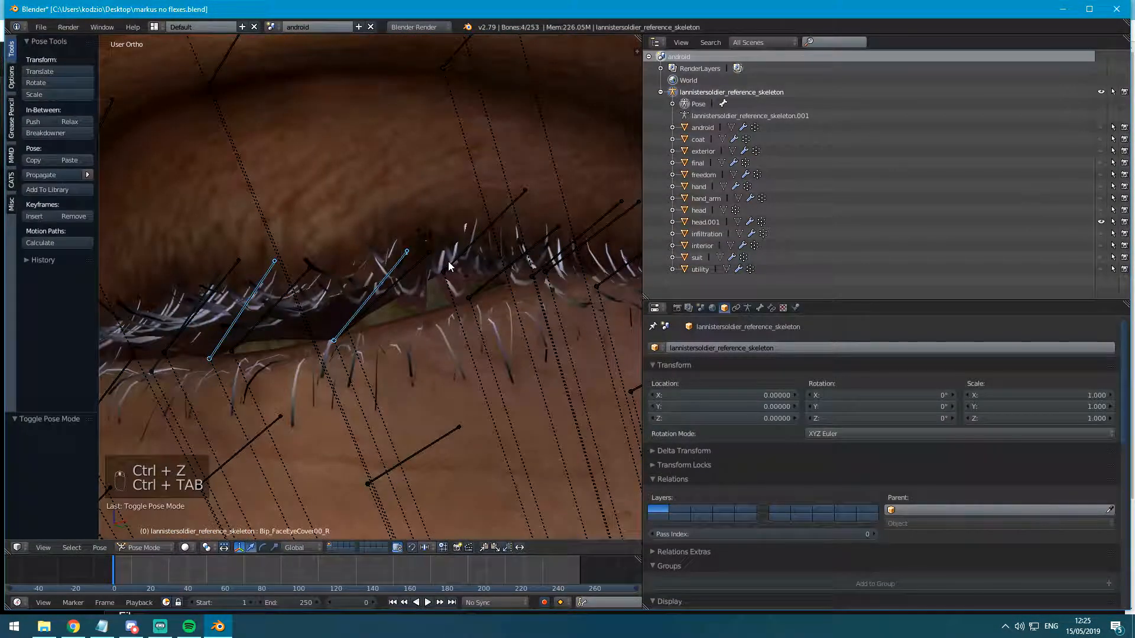
key("g")
left_click(455, 308)
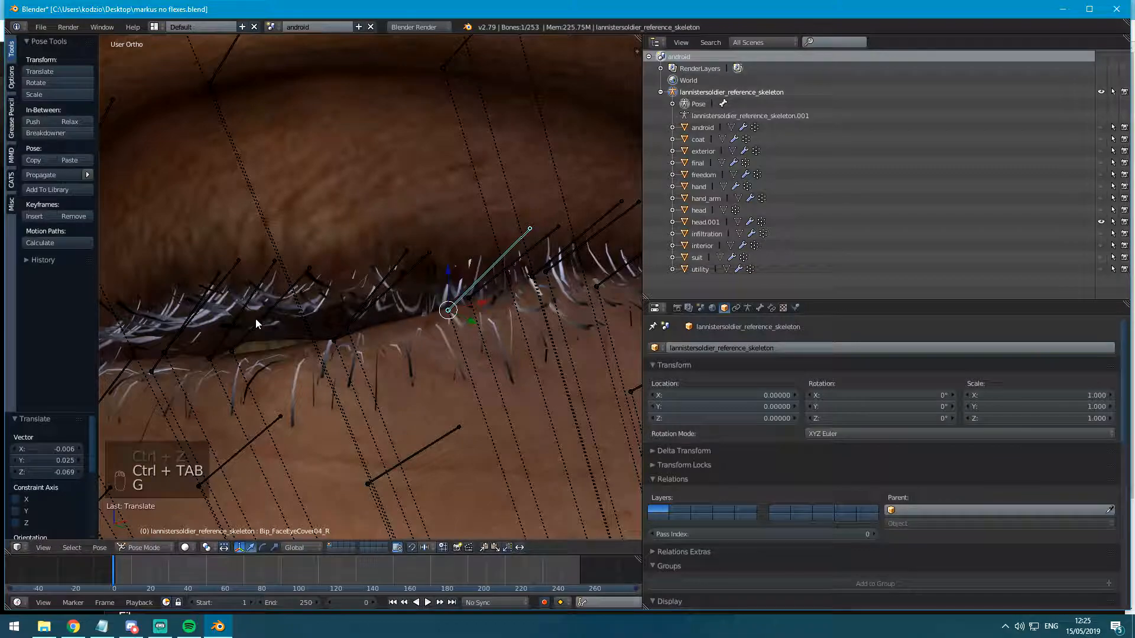
Move the eyelid bone Bip_FaceEyeCover01_R slightly to close its gap and rotate it by about 10.7°.
right_click(256, 318)
right_click(258, 318)
key("g")
left_click(254, 322)
key("ctrl+z")
key("g")
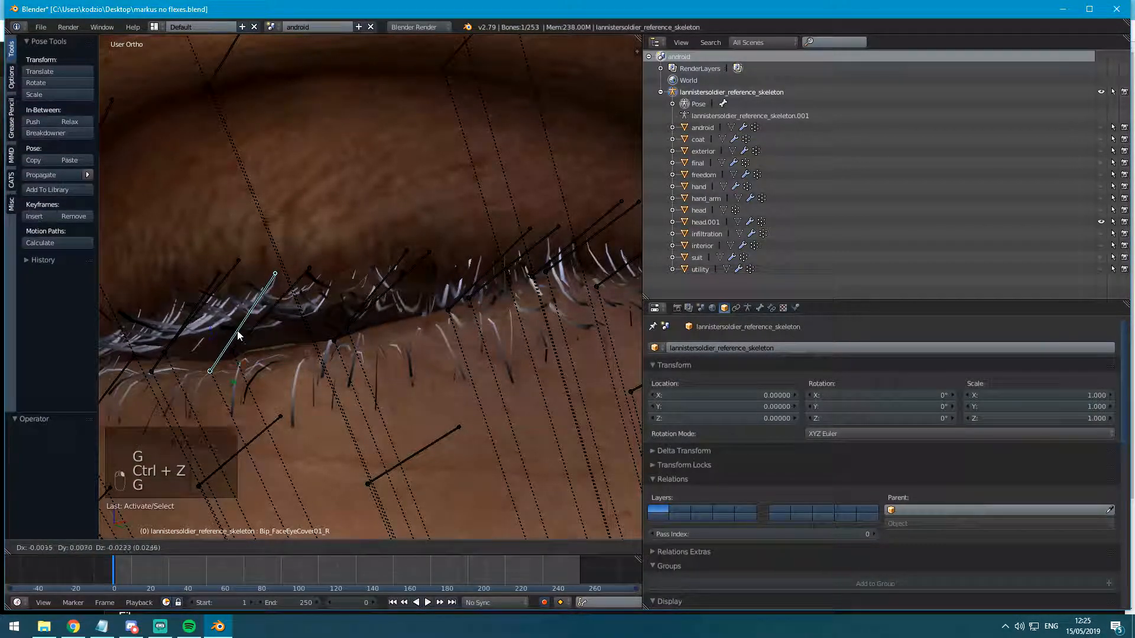
left_click(319, 276)
key("r")
left_click(281, 315)
Lower the opposite eyelid bone Bip_FaceEyeCover03_L by about 0.011 units in Z and return to the front view.
scroll(346, 334, "down", 5)
scroll(346, 334, "up", 5)
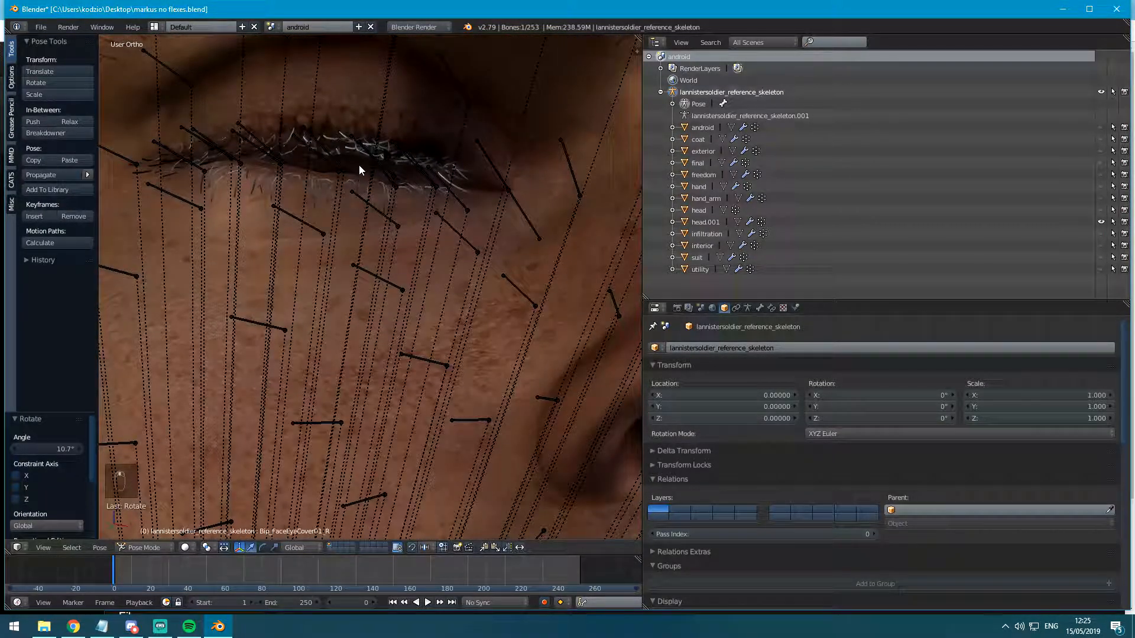
right_click(341, 169)
key("g")
left_click(345, 199)
scroll(345, 199, "down", 4)
middle_click_drag(346, 198, 330, 286)
key("KP_1")
key("KP_4")
key("KP_1")
key("KP_1")
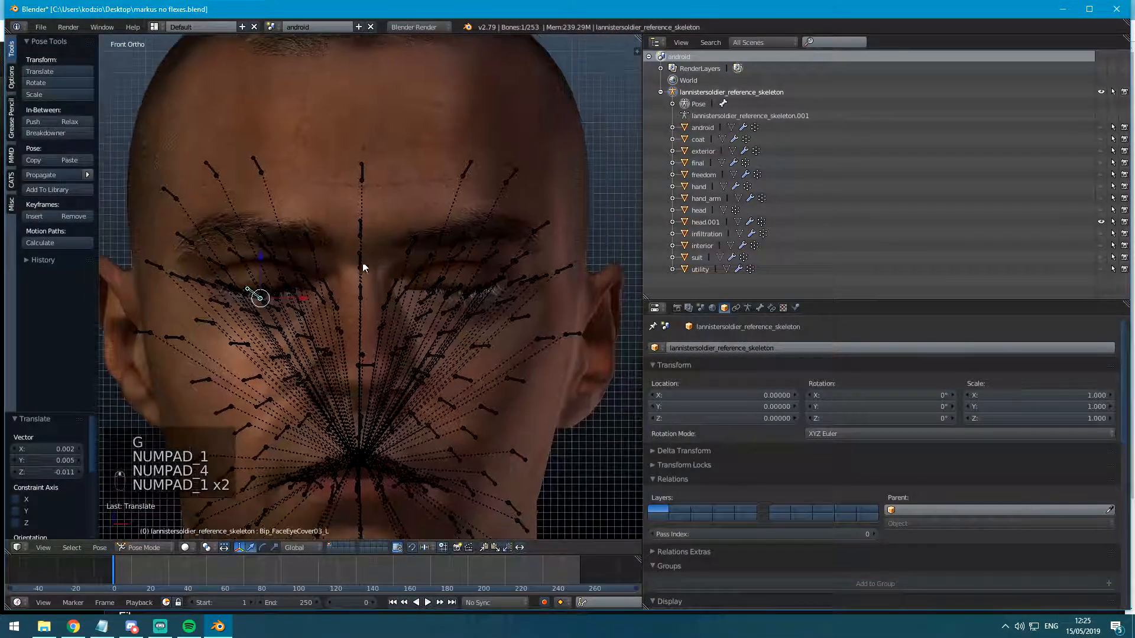
Return to Object Mode, select head.001, and apply its Armature modifier as a shape key.
key("ctrl+Tab")
right_click(421, 230)
left_click(851, 363)
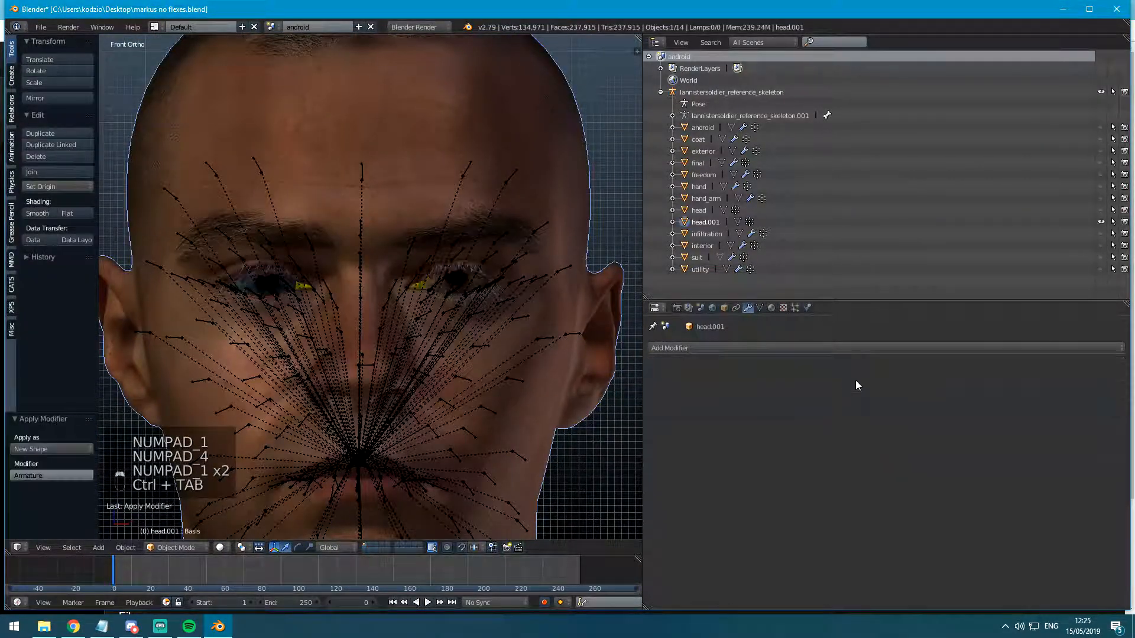
Set the new Armature shape key's value to 1.000 to preview the closed eyes, and hide the armature.
left_click(758, 308)
left_click(696, 484)
left_click_drag(729, 553, 1111, 553)
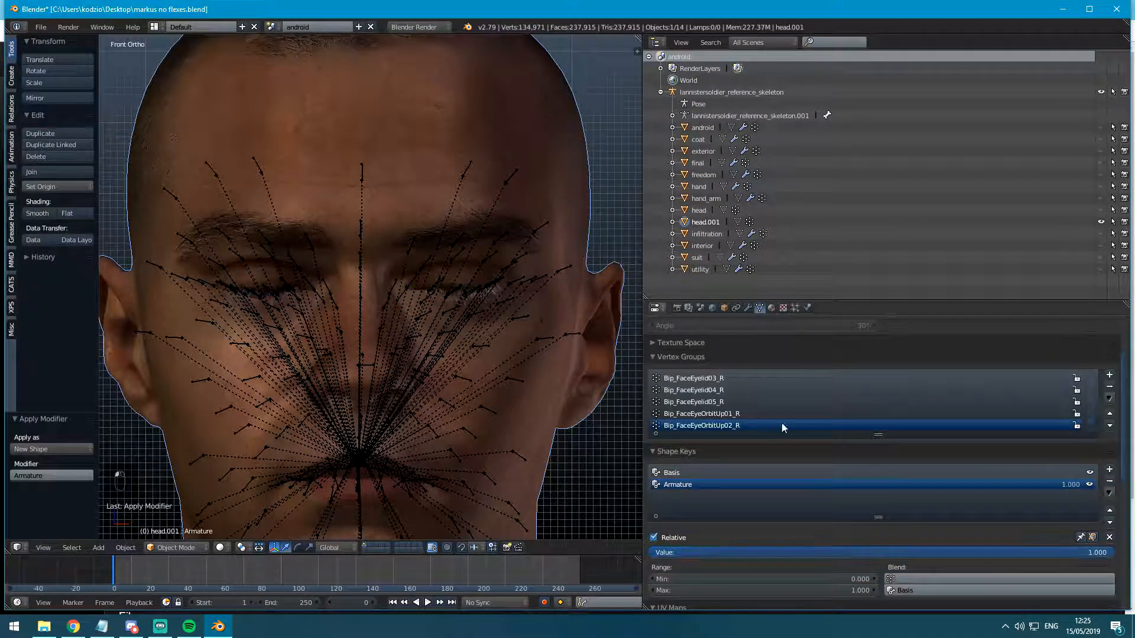
right_click(571, 338)
key("h")
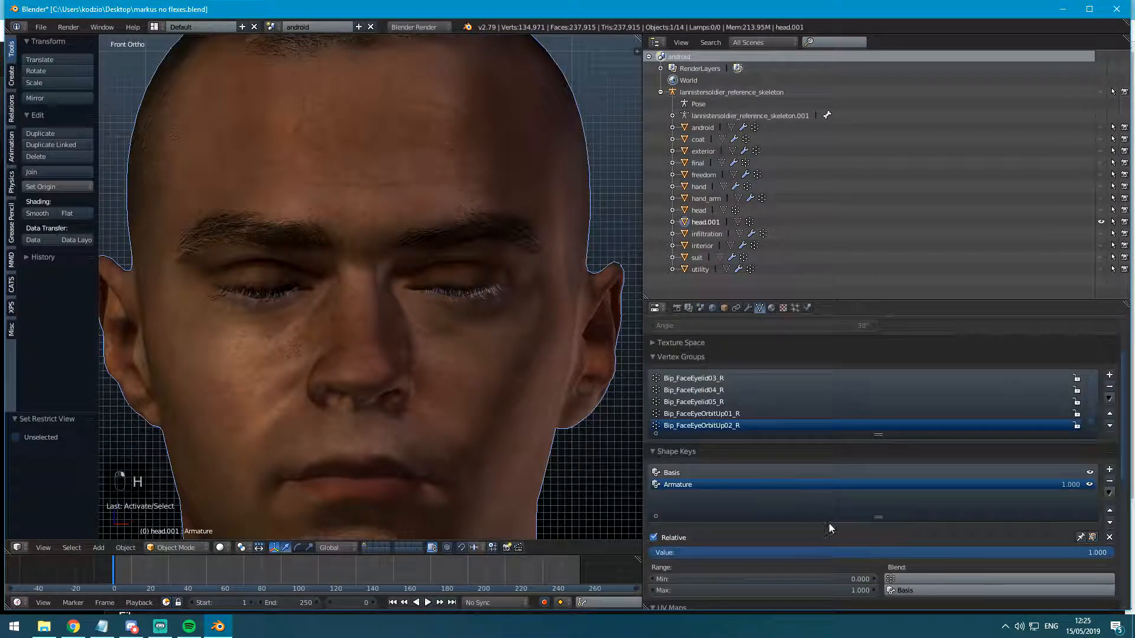
Reset the Armature shape key's value to 0 and save over markus no flexes.blend.
left_click_drag(786, 553, 655, 553)
scroll(210, 354, "up", 5)
key("ctrl+s")
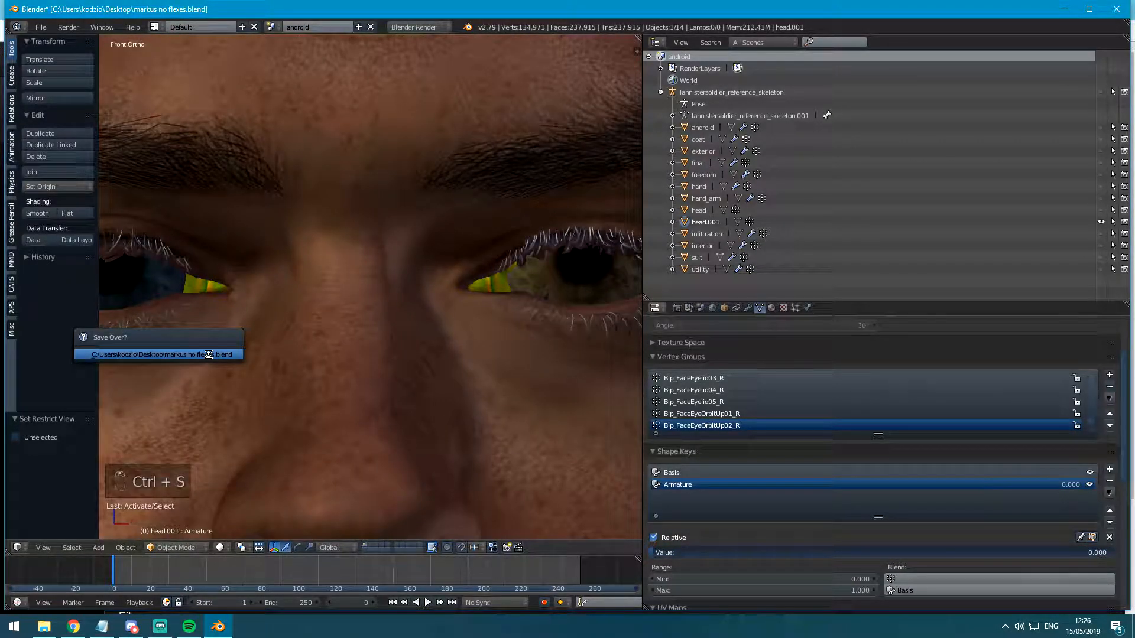
left_click(208, 355)
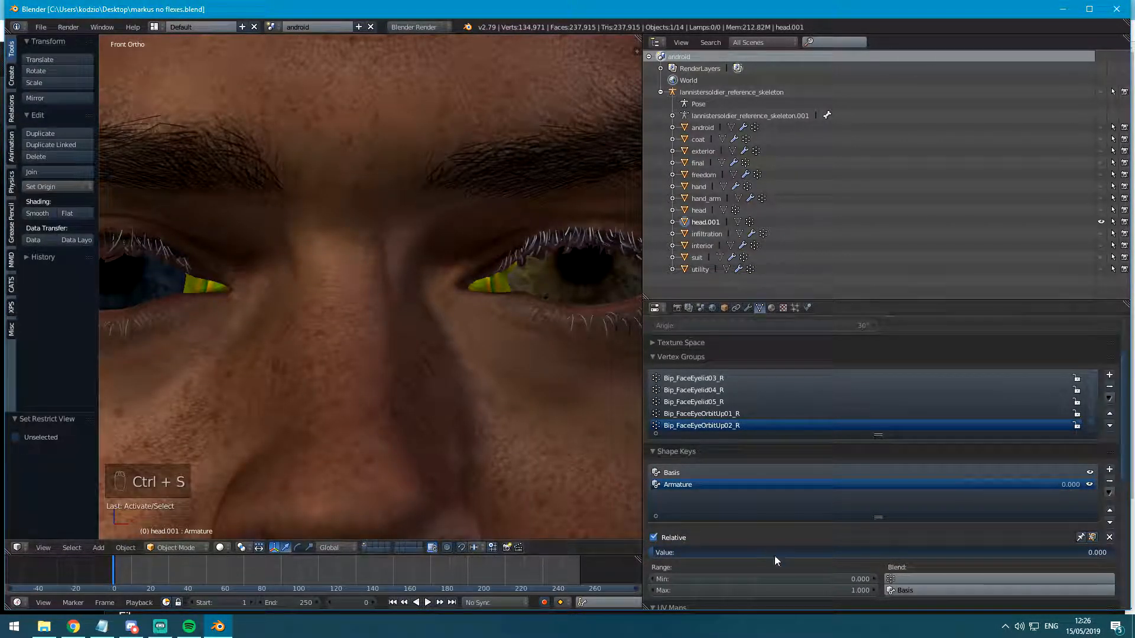
Switch to the Face key.01 reference page in Chrome.
scroll(400, 388, "down", 6)
middle_click_drag(399, 391, 423, 346)
key("alt+Tab")
left_click(336, 256)
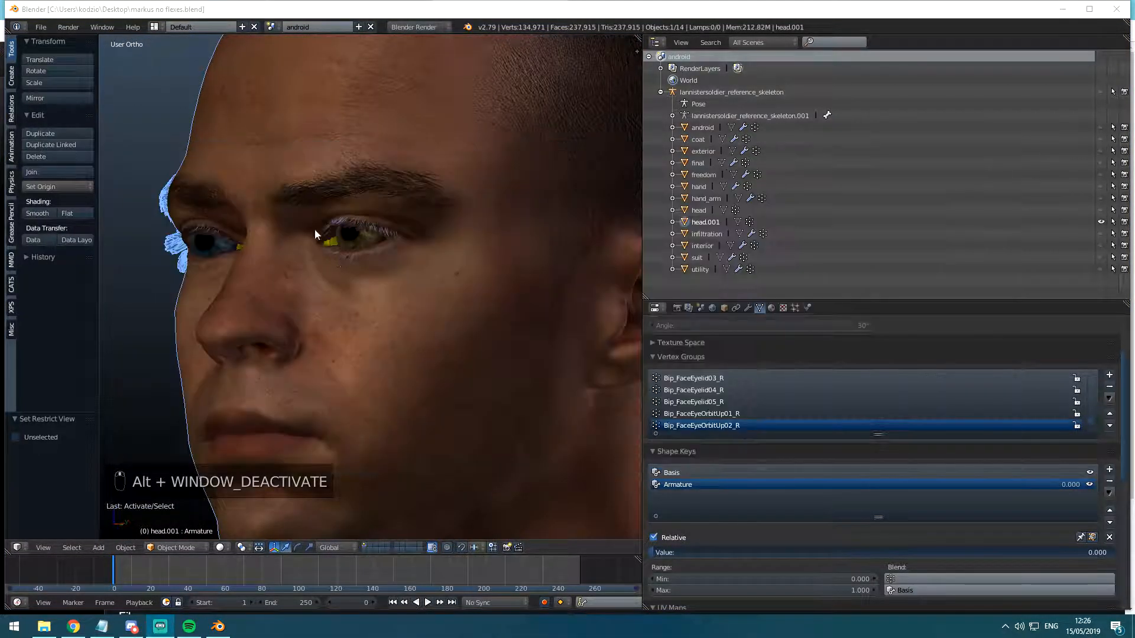
key("alt+Tab")
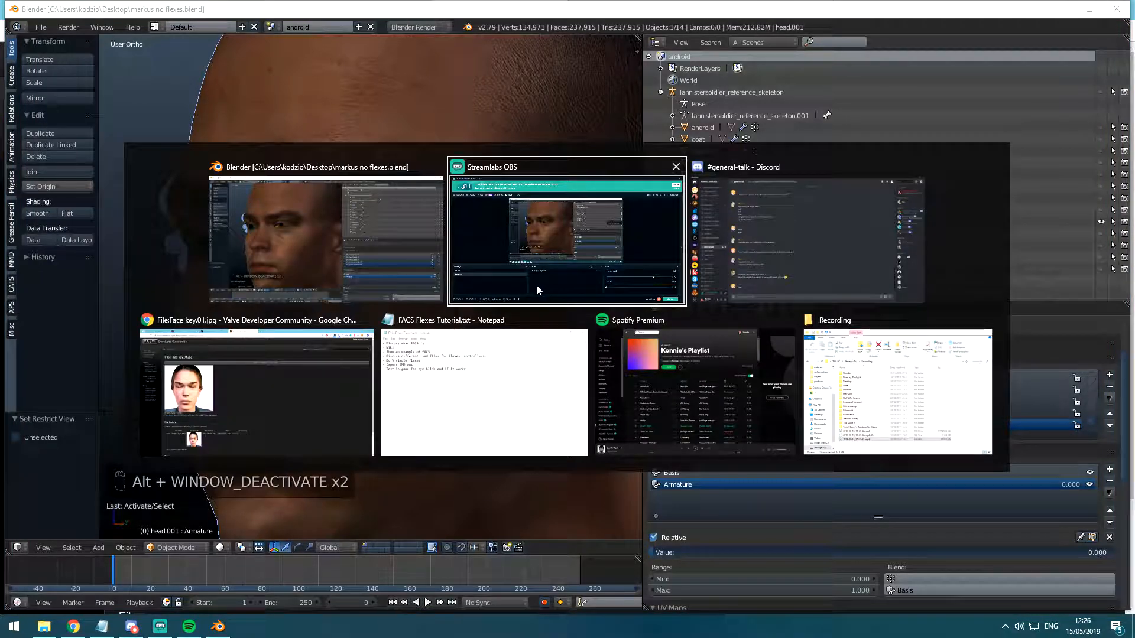
left_click(536, 284)
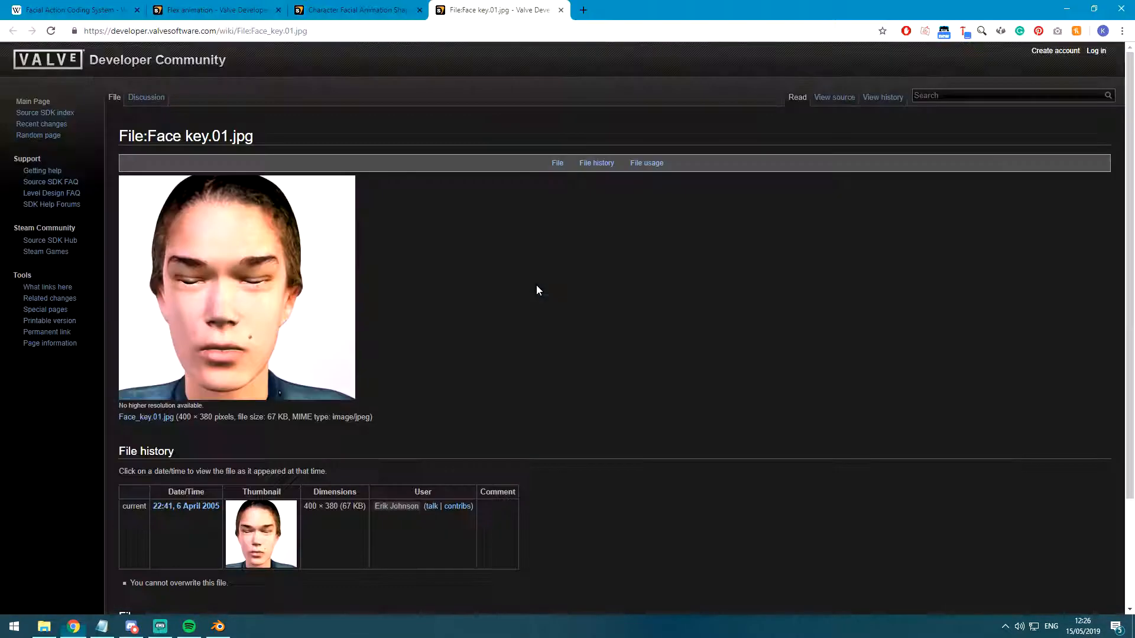
Replace the Face key.01 page with separate pages for the reference frame (00) and upper lid raiser (02) images, placing 00 before 02.
left_click(115, 629)
left_click(629, 293)
left_click(381, 7)
left_click(560, 11)
middle_click(580, 495)
middle_click(580, 243)
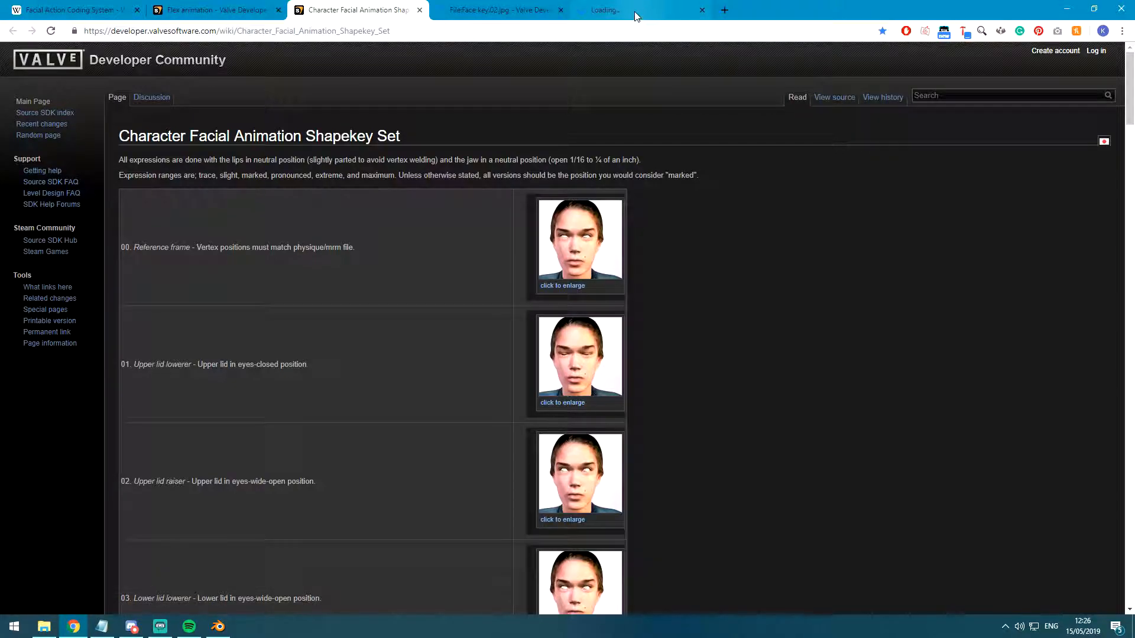
left_click_drag(592, 6, 458, 5)
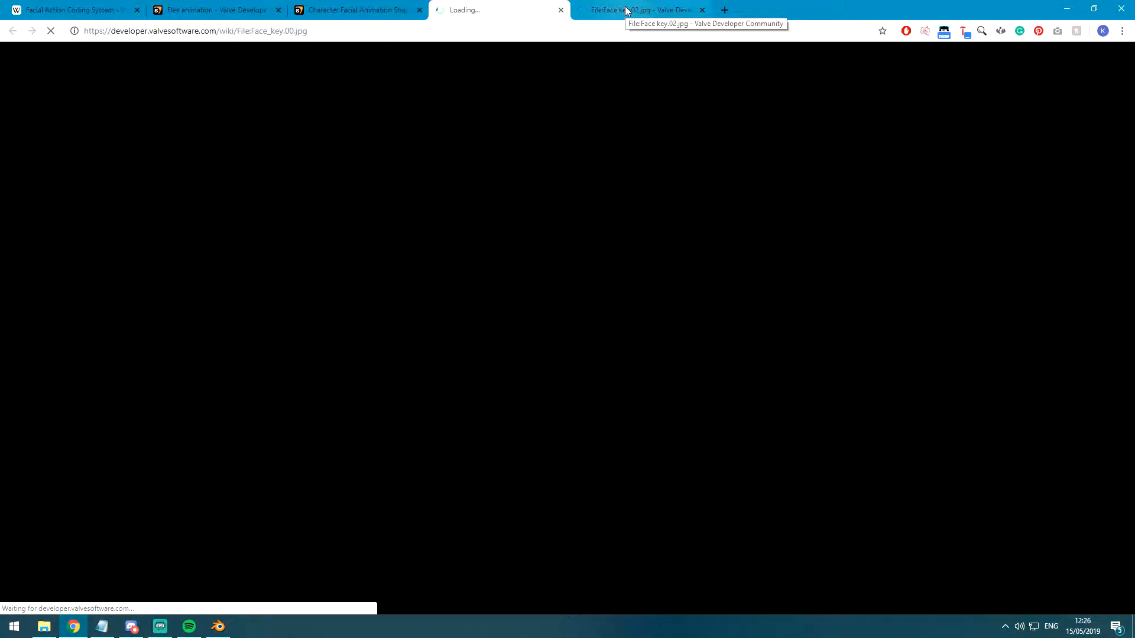
Compare the Face key.00 reference frame with the Face key.02 upper lid raiser image, focusing on the eyelids.
left_click(642, 4)
left_click(486, 7)
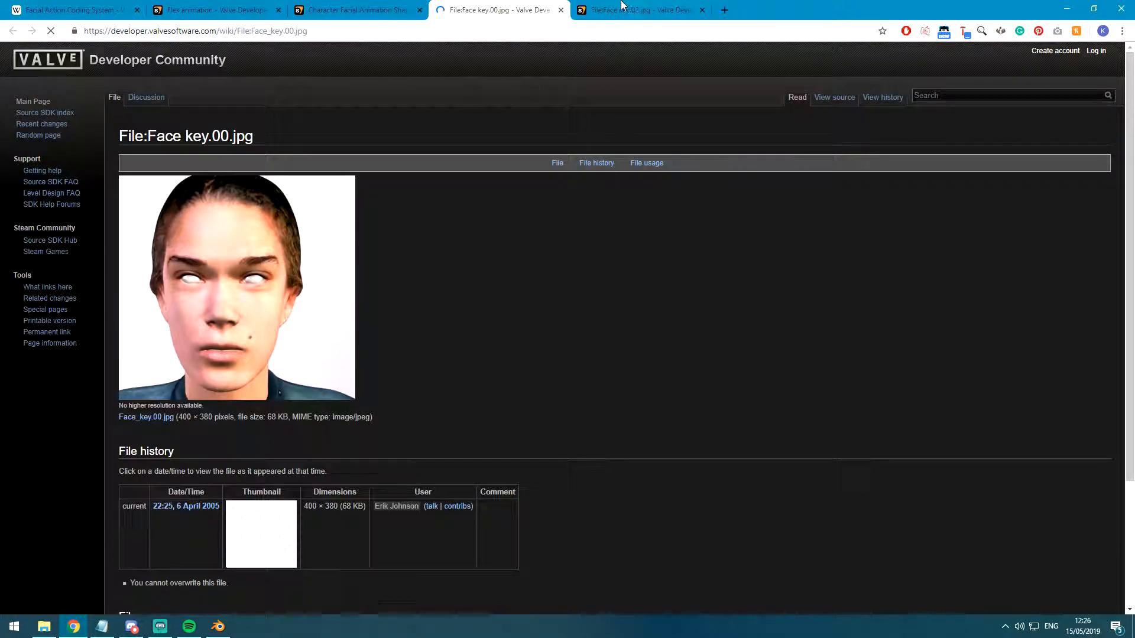
key("ctrl+shift+Tab")
left_click(487, 8)
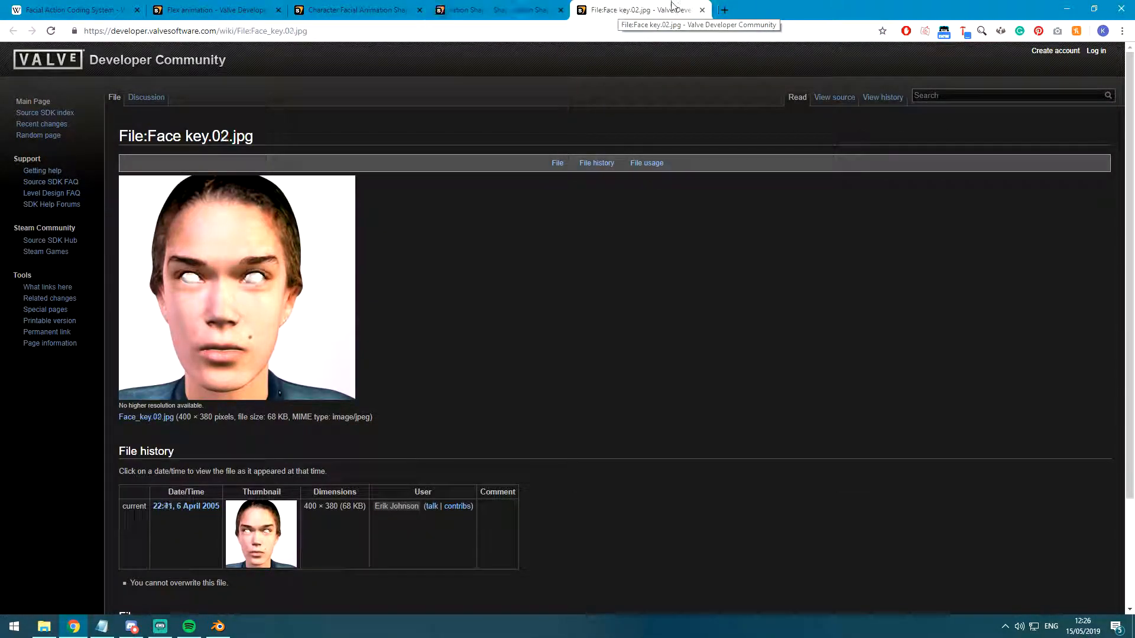
left_click(673, 7)
left_click(547, 9)
left_click(618, 7)
left_click(546, 9)
left_click(609, 9)
left_click(547, 11)
left_click(609, 10)
left_click(547, 11)
left_click(606, 10)
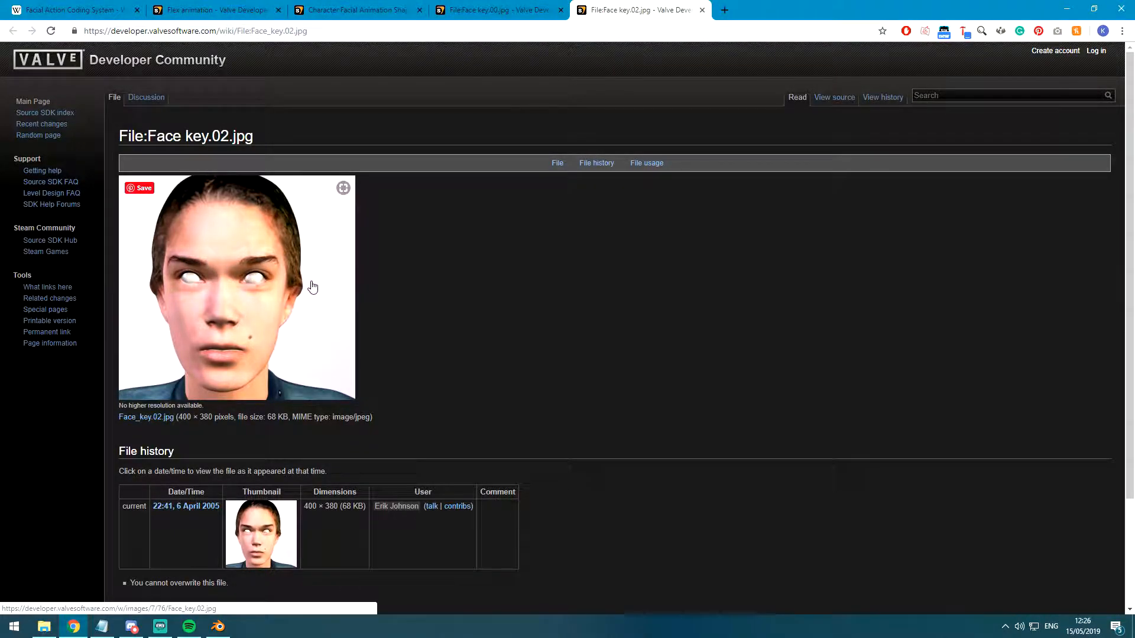
Switch back to Blender's front view, unhide the lannistersoldier_reference_skeleton armature, and select it.
key("alt+Tab")
key("KP_1")
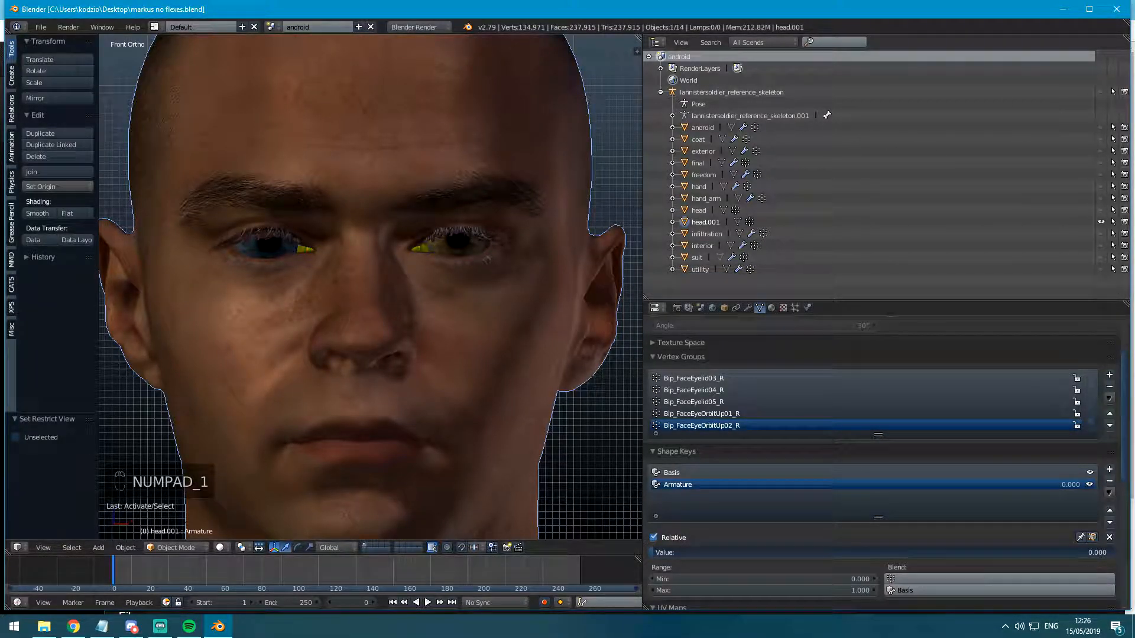
left_click(1101, 92)
right_click(490, 220)
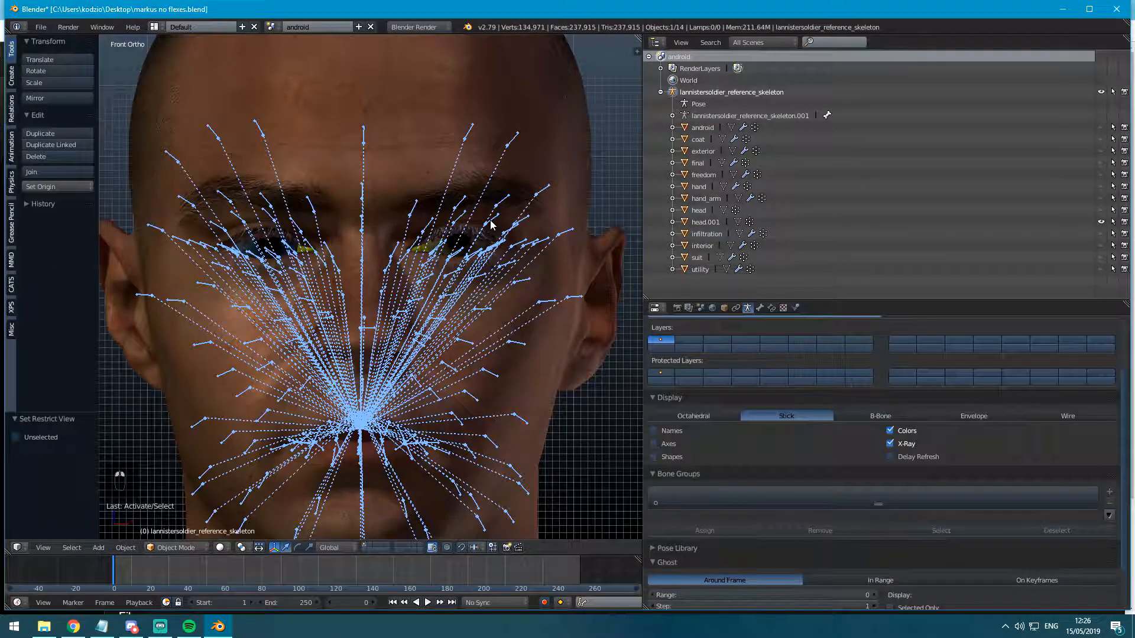
Clear the location, rotation and scale of all the armature's bones in Pose Mode, including hidden ones.
key("ctrl+Tab")
key("a")
key("a")
key("a")
key("alt+g")
key("alt+h")
key("alt+r")
key("alt+s")
key("ctrl+Tab")
Add an Armature modifier to head.001 that uses lannistersoldier_reference_skeleton as its object.
right_click(616, 247)
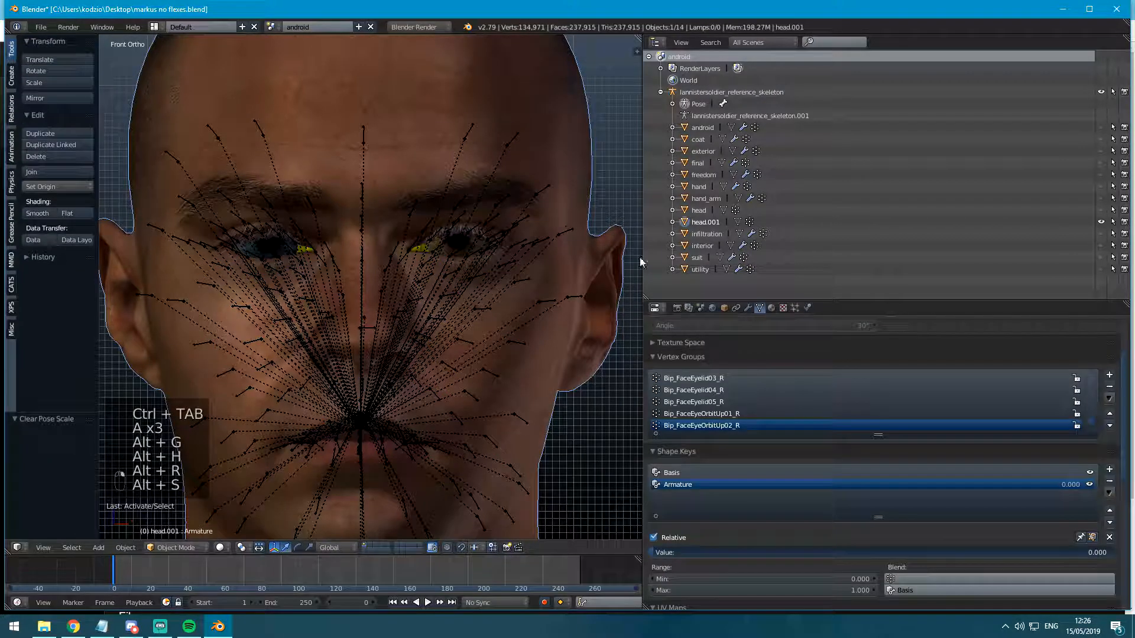
left_click(747, 307)
left_click(780, 348)
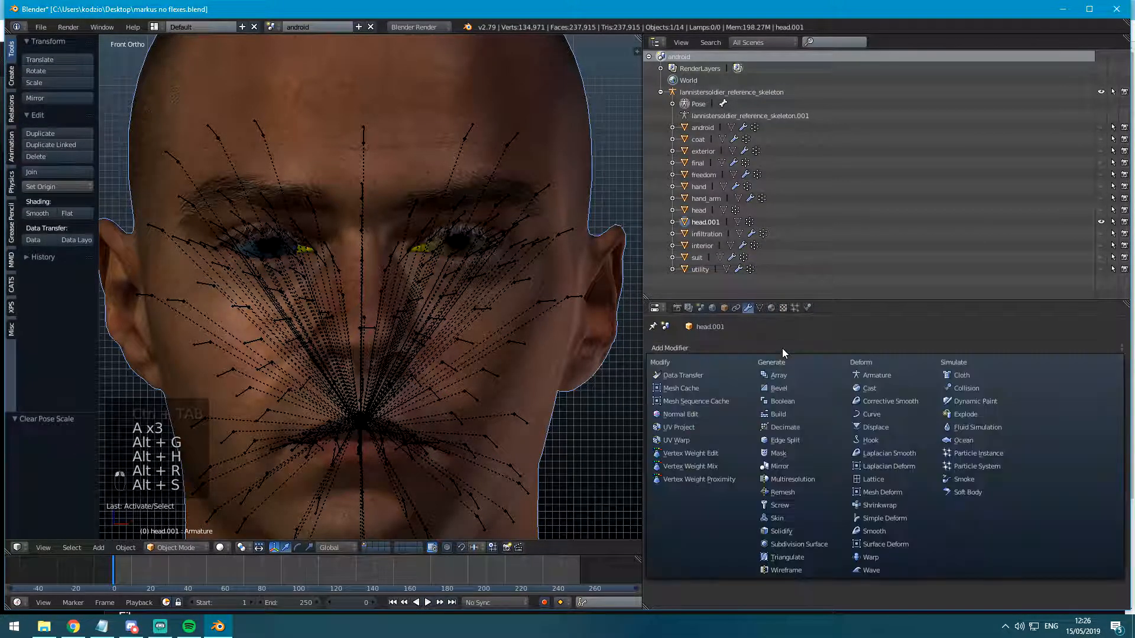
left_click(875, 374)
right_click(485, 225)
scroll(484, 230, "up", 2)
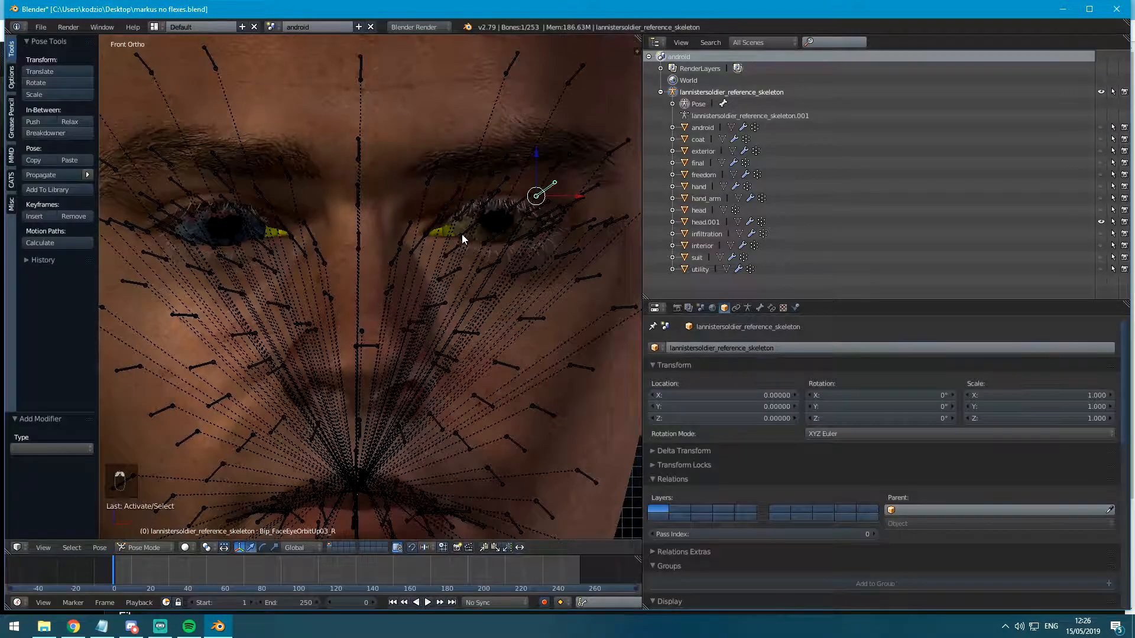
middle_click_drag(479, 228, 362, 286, "shift")
scroll(368, 293, "up", 3)
key("g")
left_click(376, 280)
key("ctrl+z")
scroll(378, 331, "down", 7)
key("ctrl+Tab")
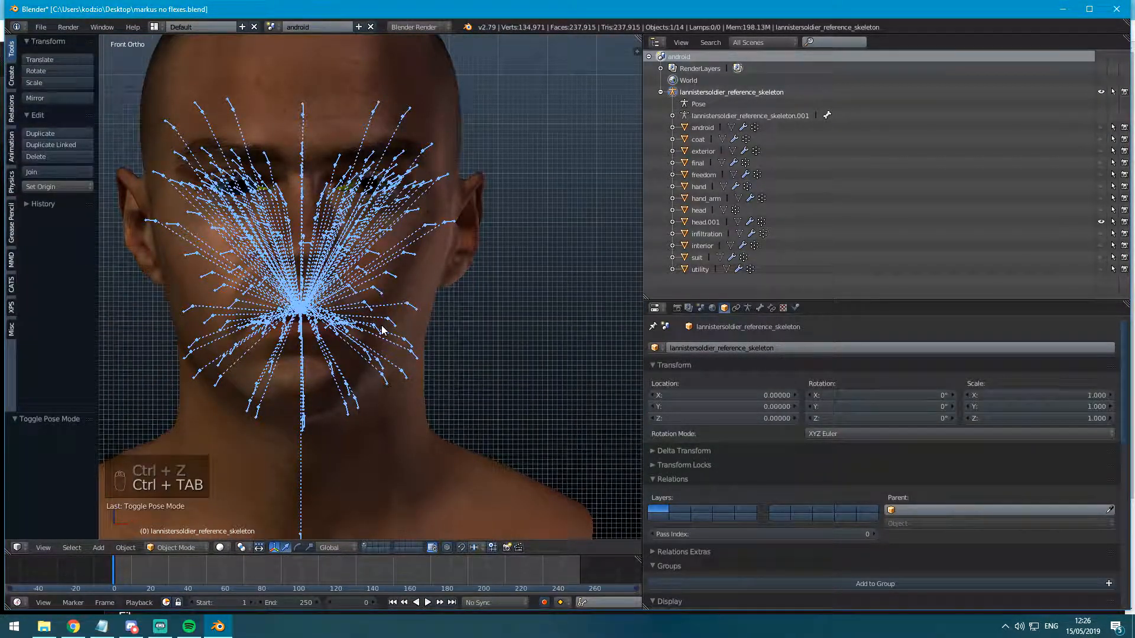
Hide the armature and open head.001 in Edit Mode with a mouth-corner vertex selected and proportional editing enabled.
key("h")
right_click(380, 325)
key("Tab")
scroll(378, 325, "up", 5)
key("a")
key("a")
right_click(368, 306)
key("g")
key("ctrl+z")
key("o")
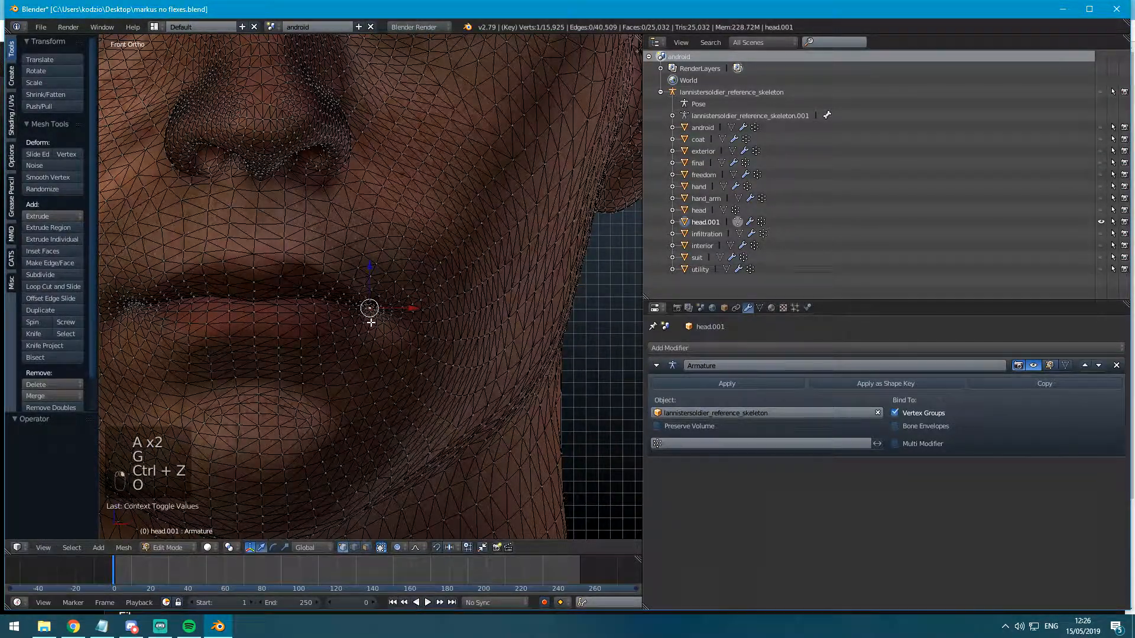
Raise both mouth corners with proportional editing, one by about 0.183 in Z and the opposite one by about 0.149.
key("g")
left_click(380, 296)
middle_click_drag(142, 313, 261, 334, "shift")
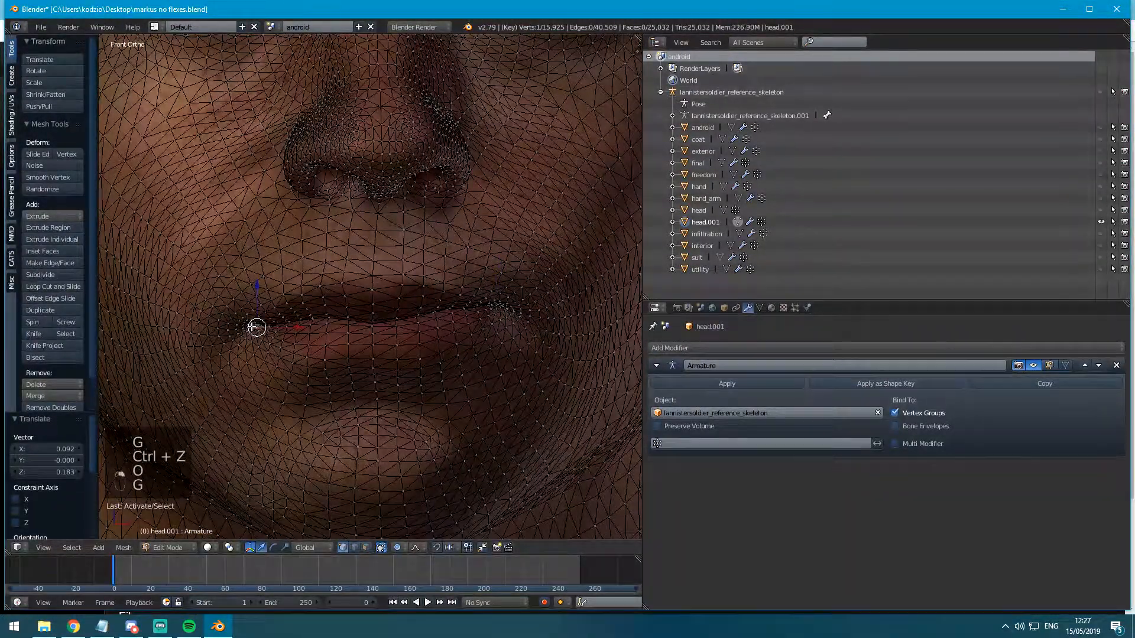
key("g")
left_click(292, 303)
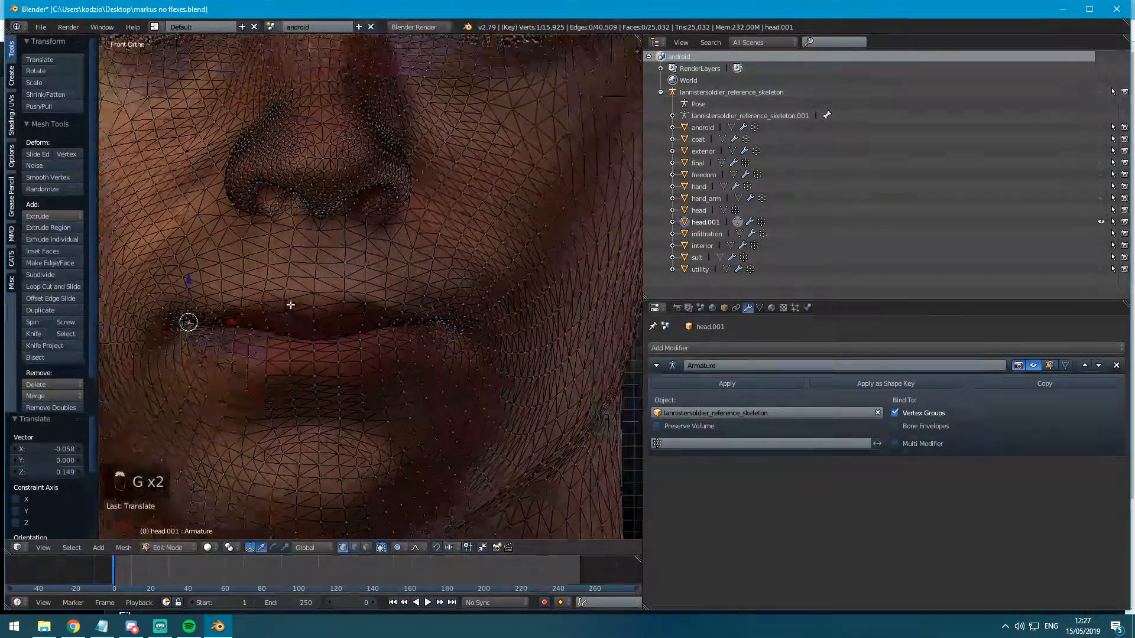
Return to Object Mode and check the mouth edit by sliding the Armature shape key's value, leaving it at 0.
key("Tab")
left_click(759, 307)
left_click(747, 308)
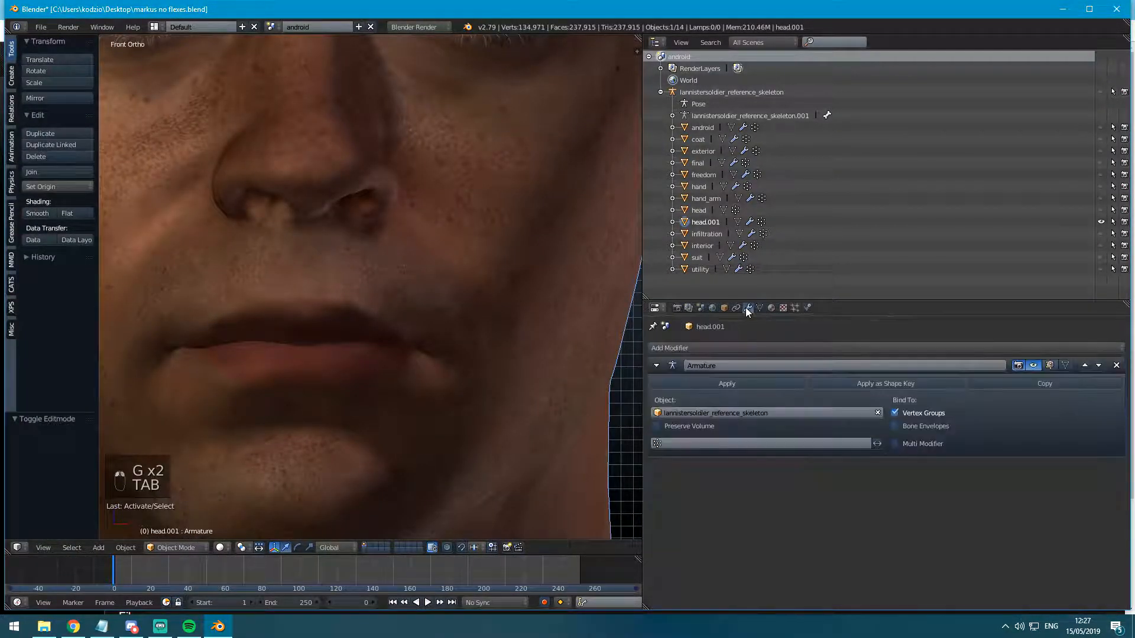
left_click(760, 307)
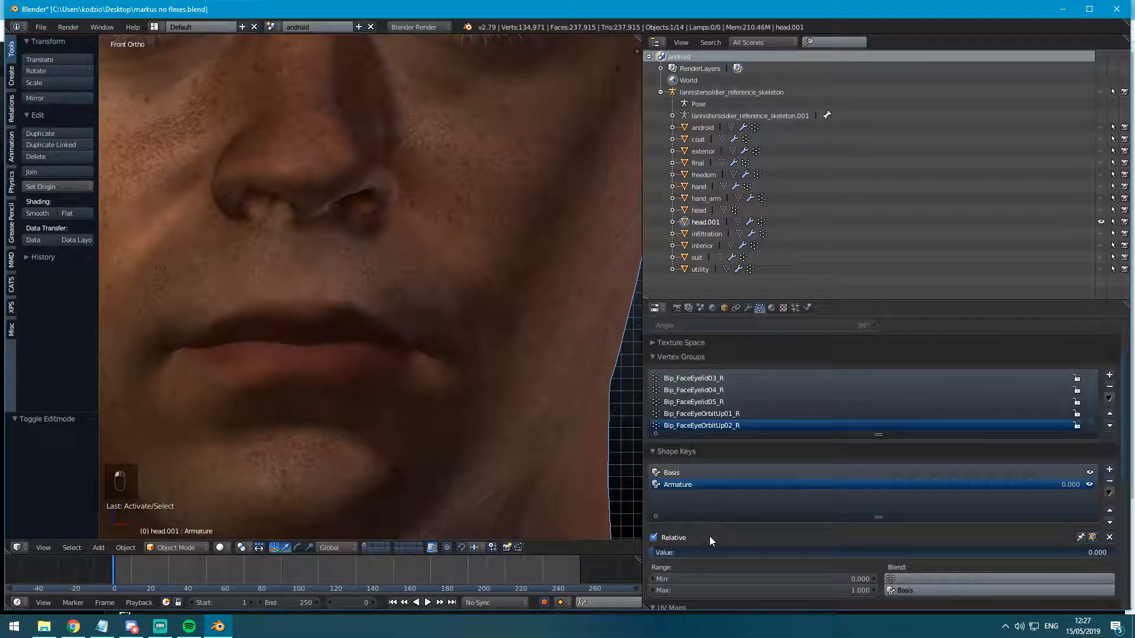
left_click_drag(717, 552, 649, 552)
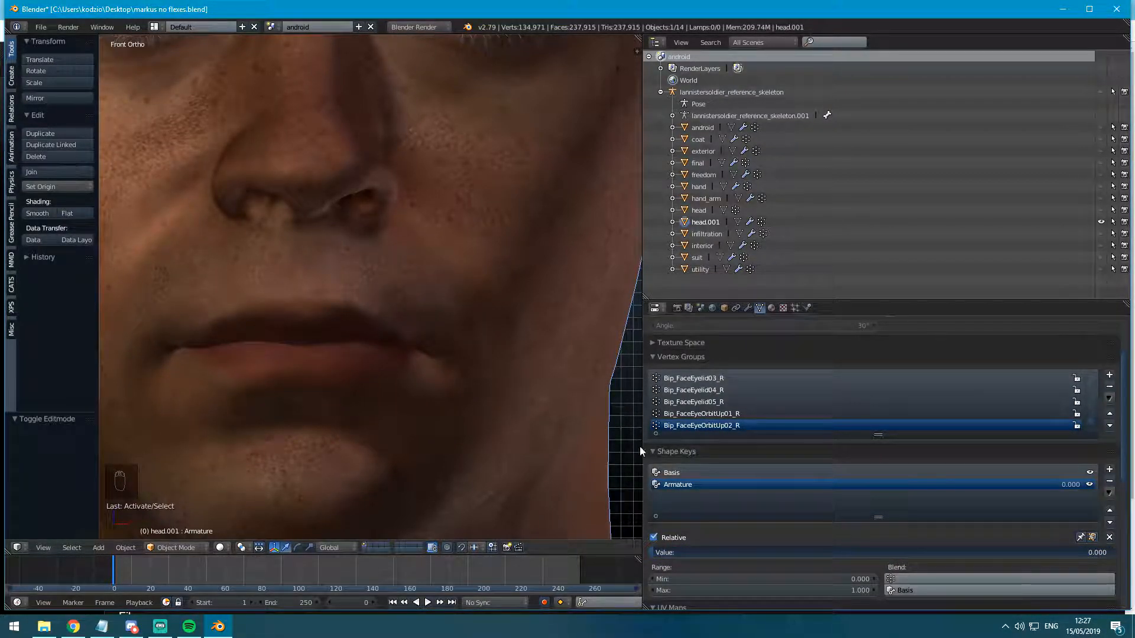
Undo the mouth-corner edits and reselect head.001 in the textured view.
key("ctrl+z")
key("ctrl+z")
key("ctrl+z")
key("ctrl+z")
key("ctrl+z")
key("ctrl+z")
key("z")
key("z")
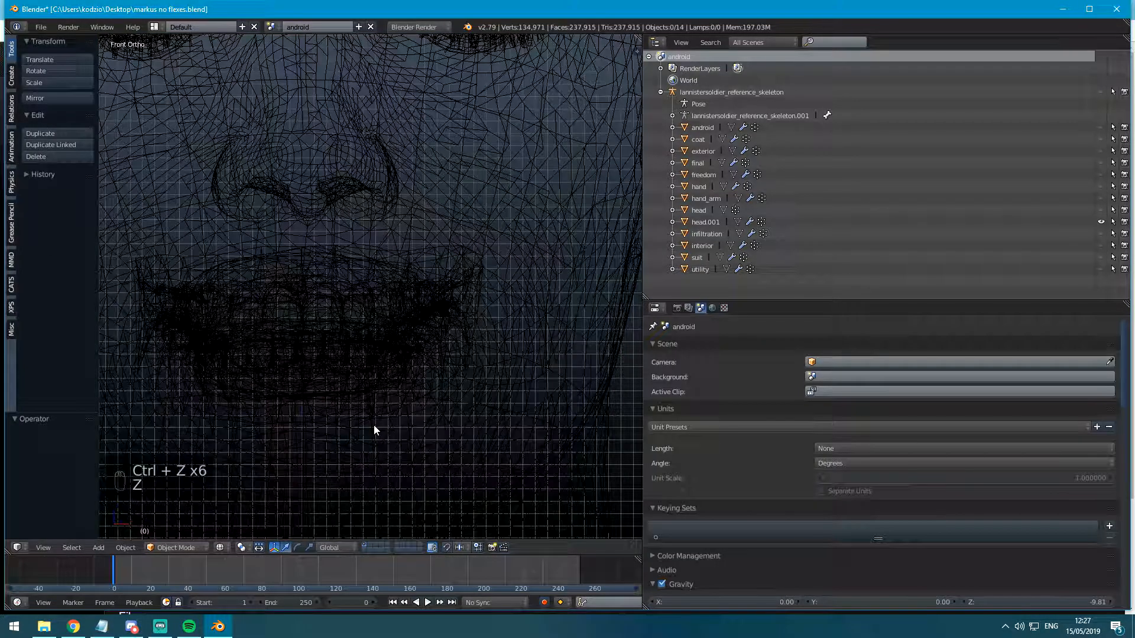
right_click(520, 335)
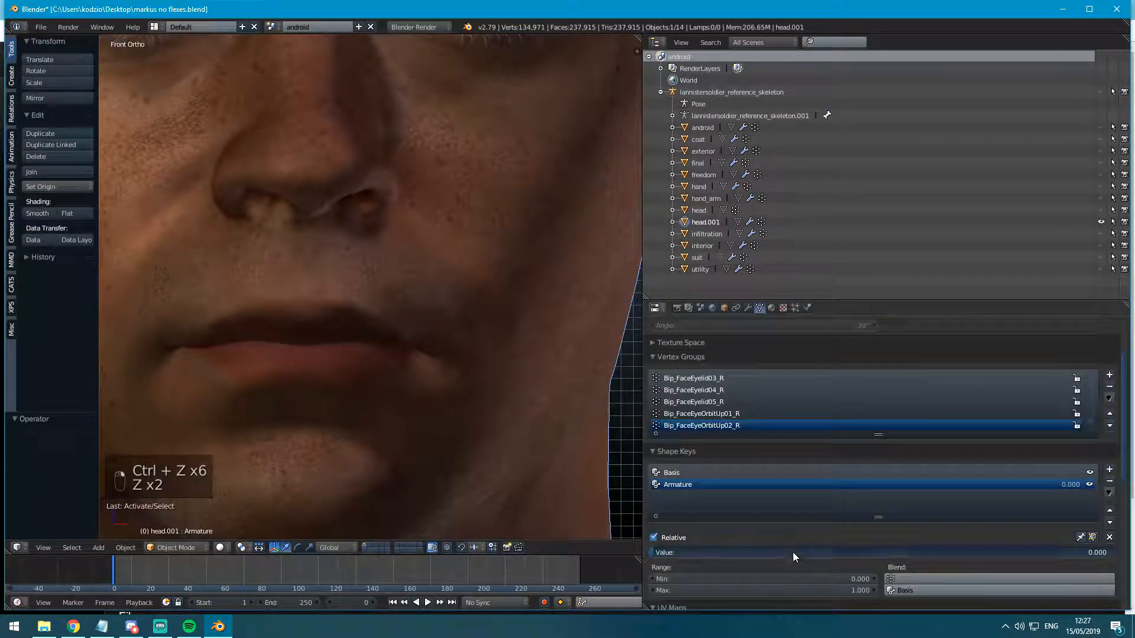
Add another shape key to head.001 and move the mouth corner on it in Edit Mode with proportional editing.
scroll(513, 452, "down", 5)
left_click_drag(822, 553, 655, 553)
left_click(1109, 469)
key("Tab")
key("Tab")
scroll(416, 332, "up", 4)
key("Tab")
key("g")
left_click(418, 309)
key("ctrl+z")
key("o")
key("g")
key("g")
key("Tab")
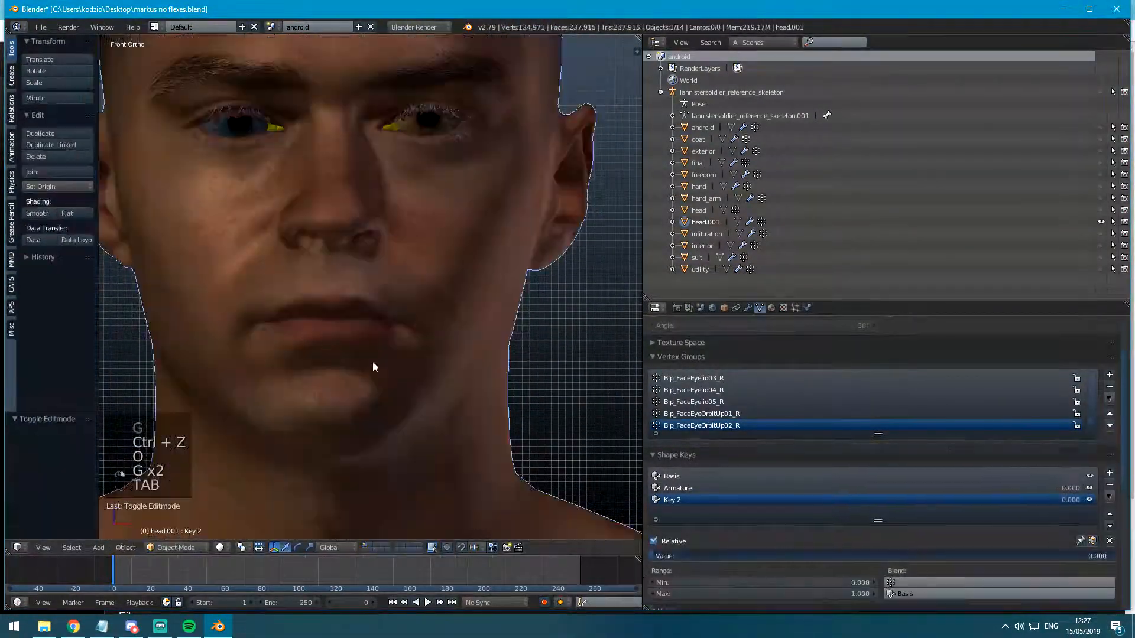
Add a further shape key and pull both sides of the nose inward on it with proportional editing.
scroll(744, 505, "down", 1)
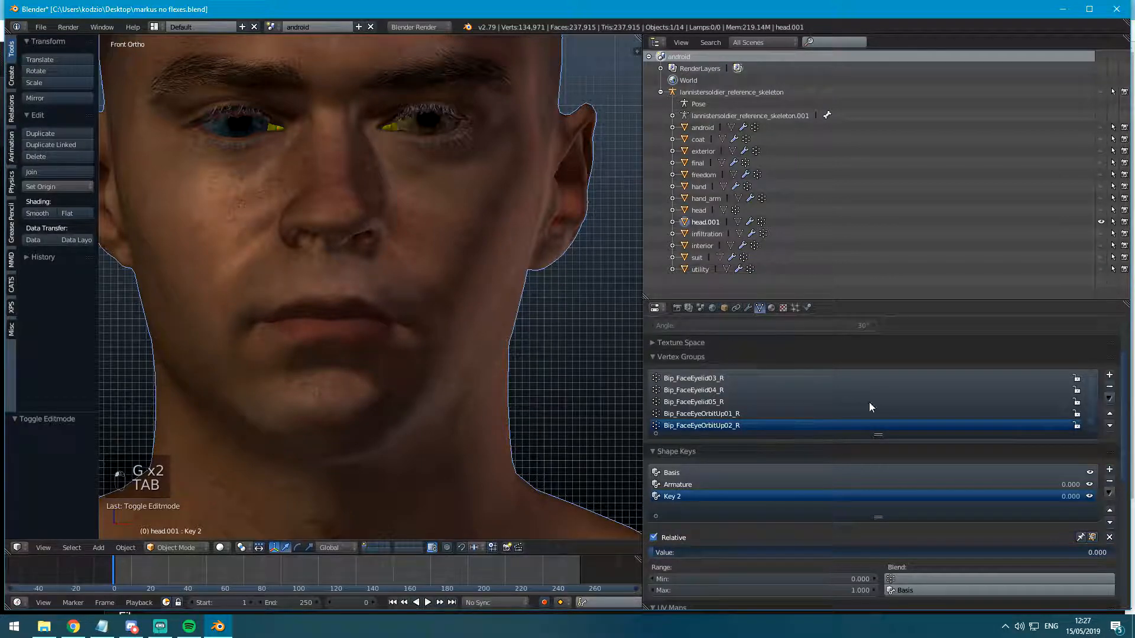
left_click(1109, 469)
key("Tab")
right_click(379, 227)
key("g")
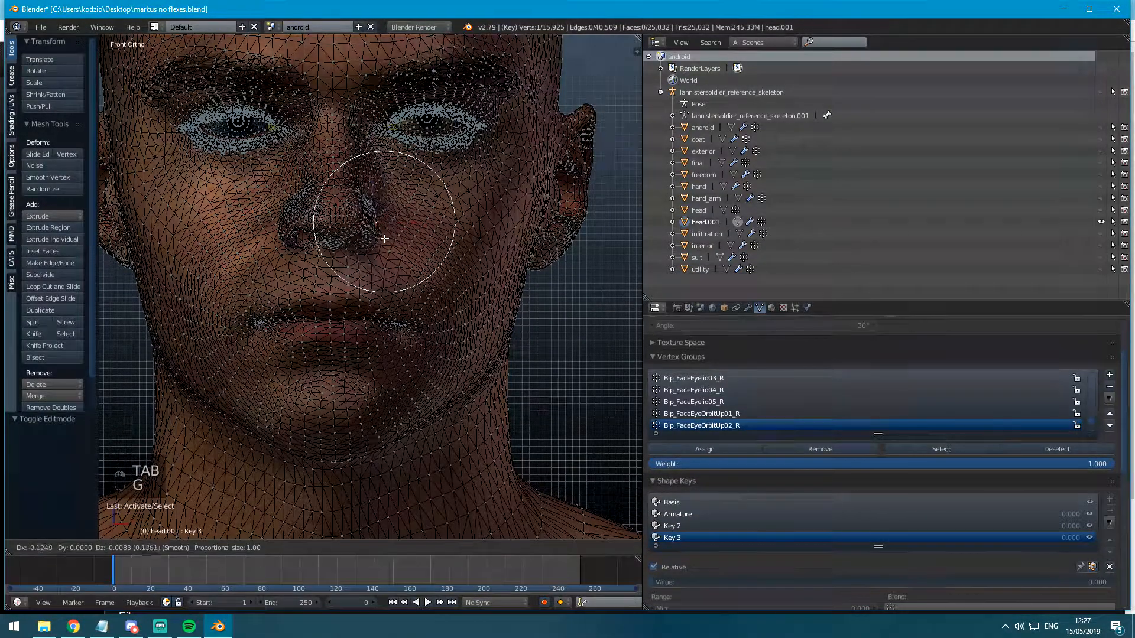
left_click(383, 239)
right_click(284, 228)
key("g")
left_click(299, 227)
key("Tab")
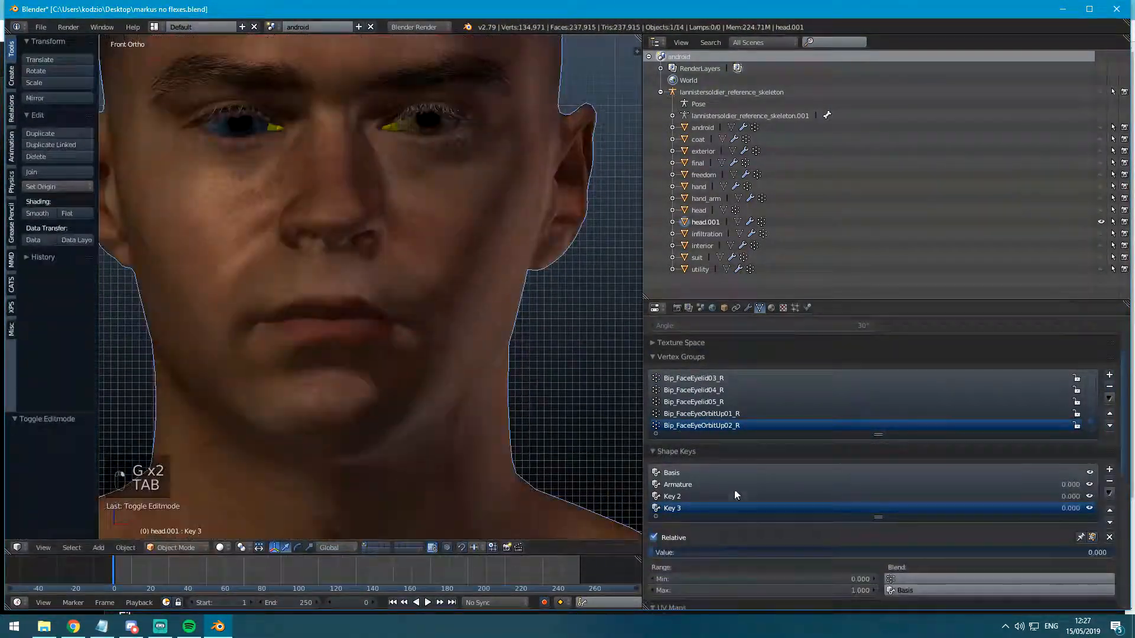
Delete the Key 3 and Key 2 shape keys from head.001.
left_click(1108, 482)
left_click(1108, 482)
scroll(362, 346, "up", 4)
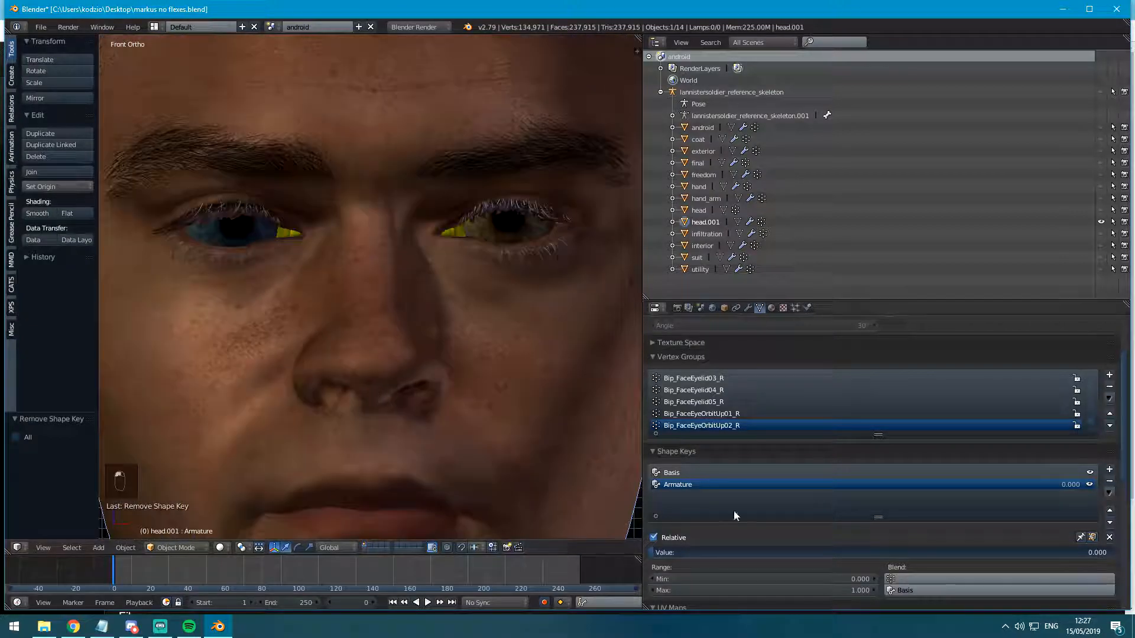
Save over markus no flexes.blend with the Armature modifier still in place, and switch to Chrome's Face key.02 page.
left_click(747, 308)
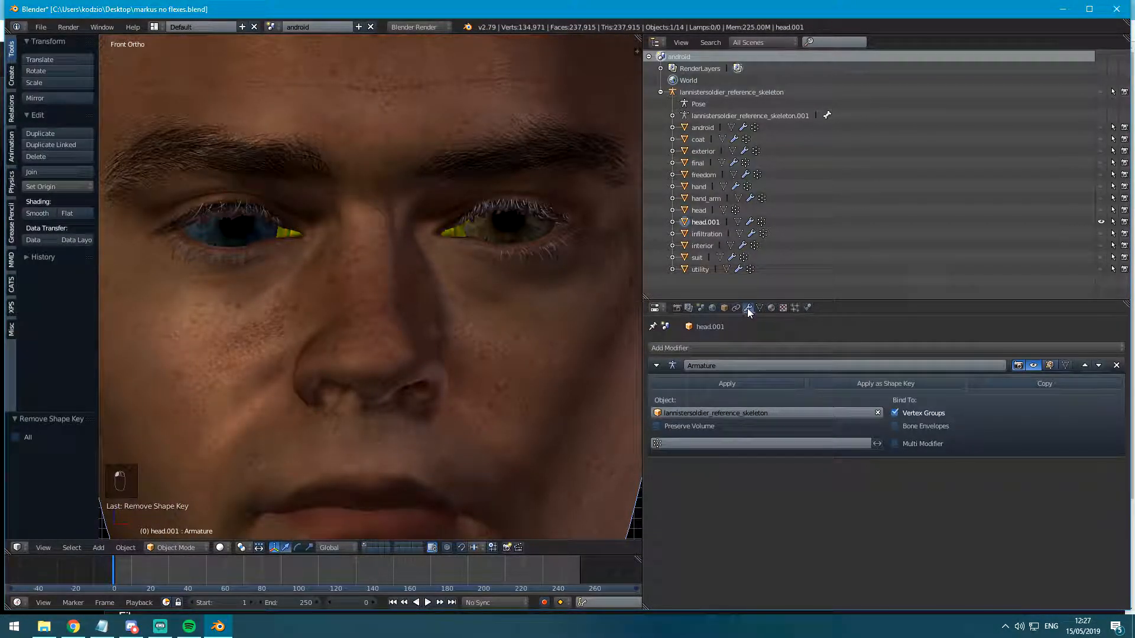
left_click(759, 307)
left_click(748, 307)
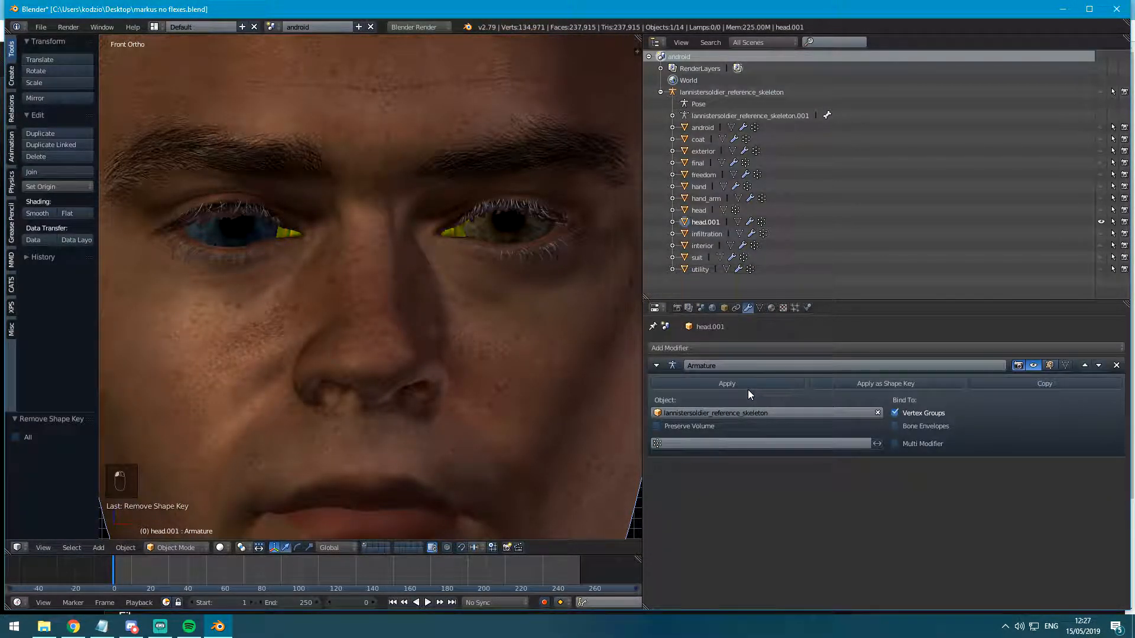
key("ctrl+s")
left_click(517, 136)
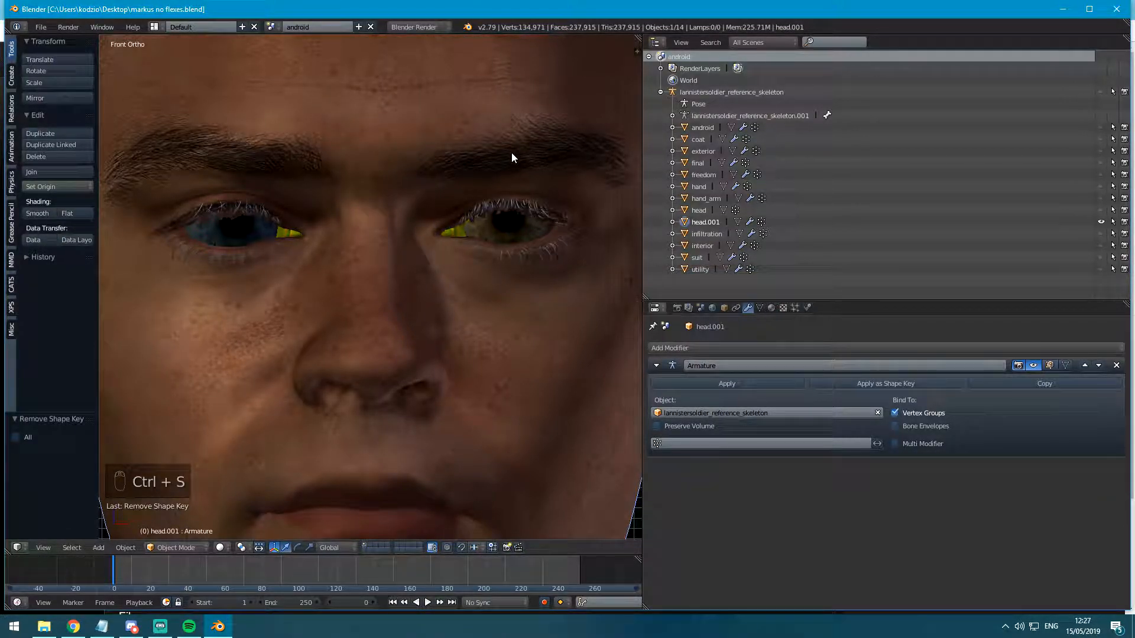
left_click(74, 626)
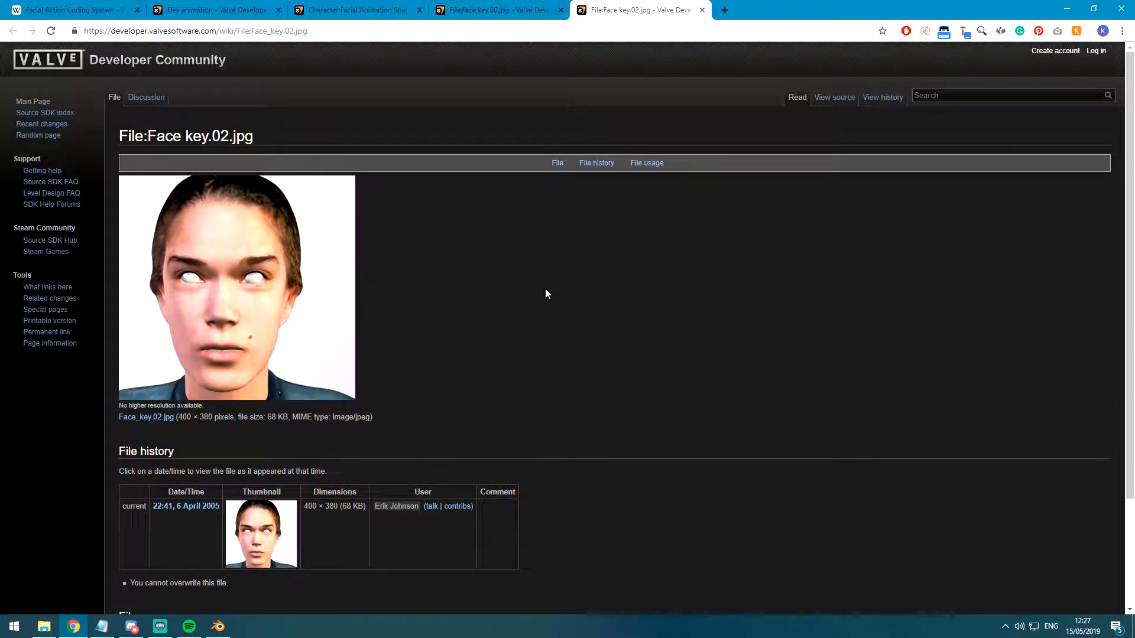
Switch to Blender, put the skeleton in Pose Mode, unhide its bones, and clear every bone's location, rotation and scale.
key("alt+Tab")
right_click(525, 303)
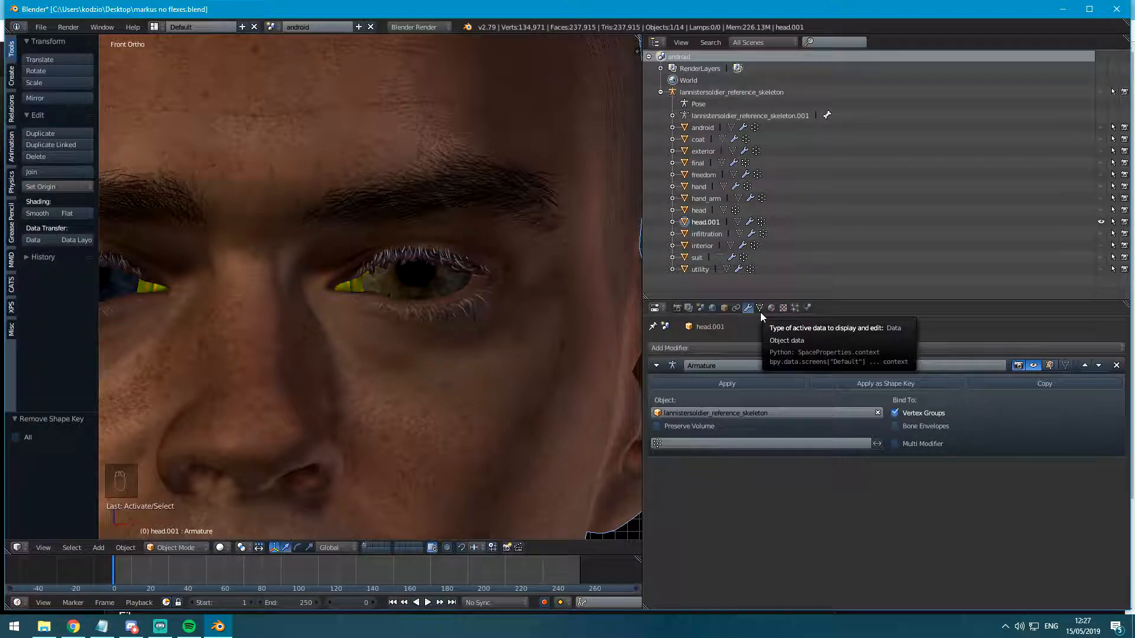
right_click(481, 263)
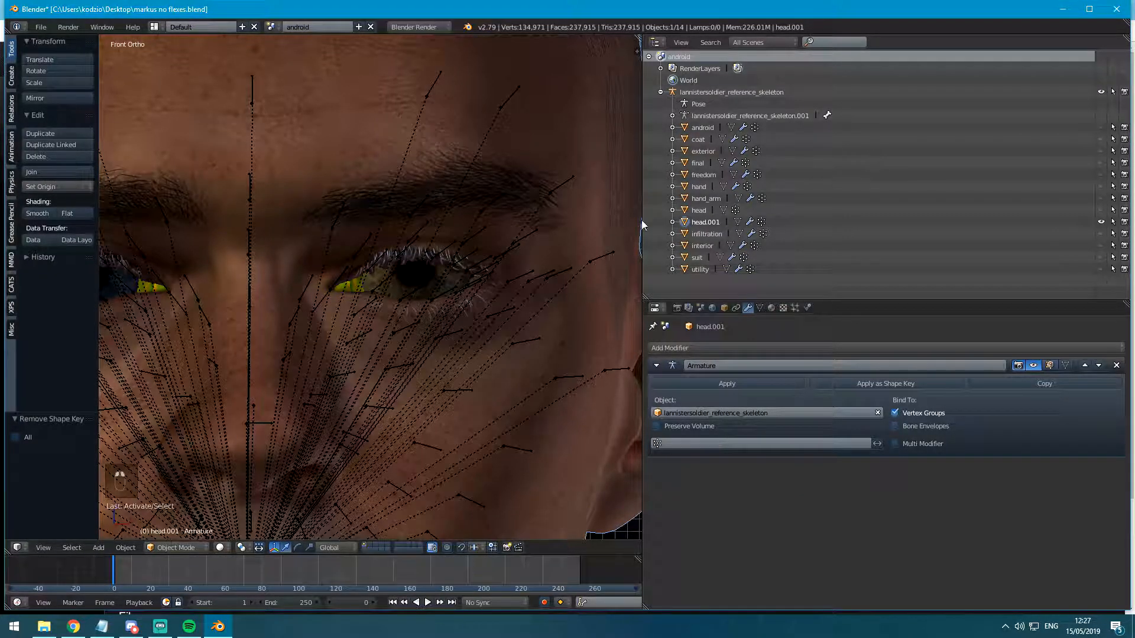
key("ctrl+Tab")
key("a")
key("a")
key("a")
key("alt+g")
key("alt+h")
key("alt+r")
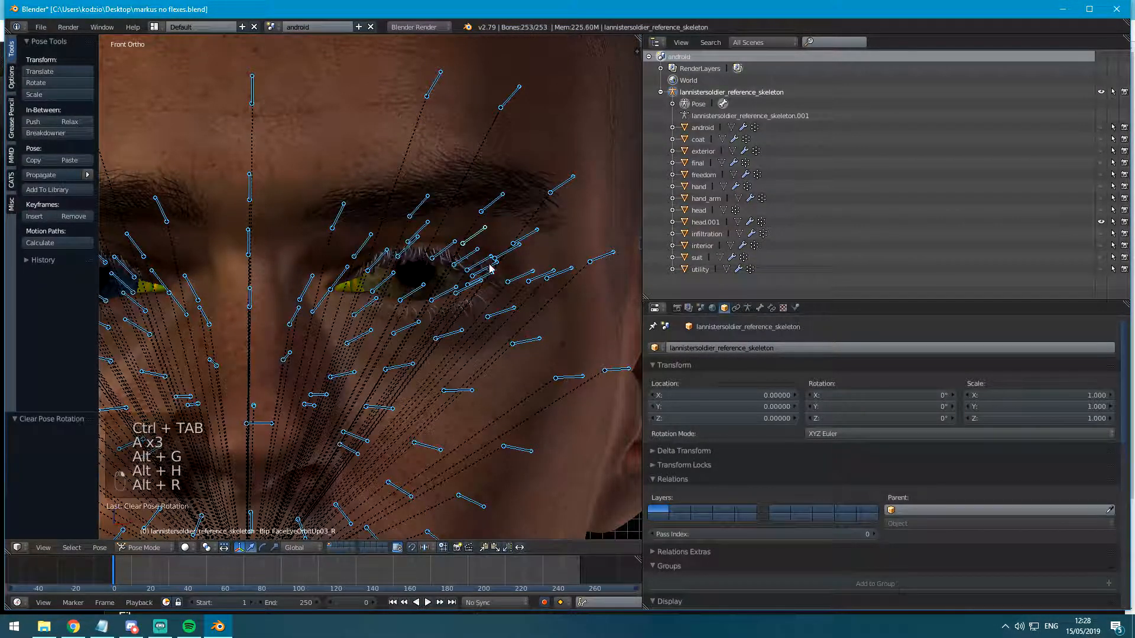
key("alt+s")
Try moving a single upper-eyelid bone of the eye up toward the brow.
right_click(446, 253)
key("g")
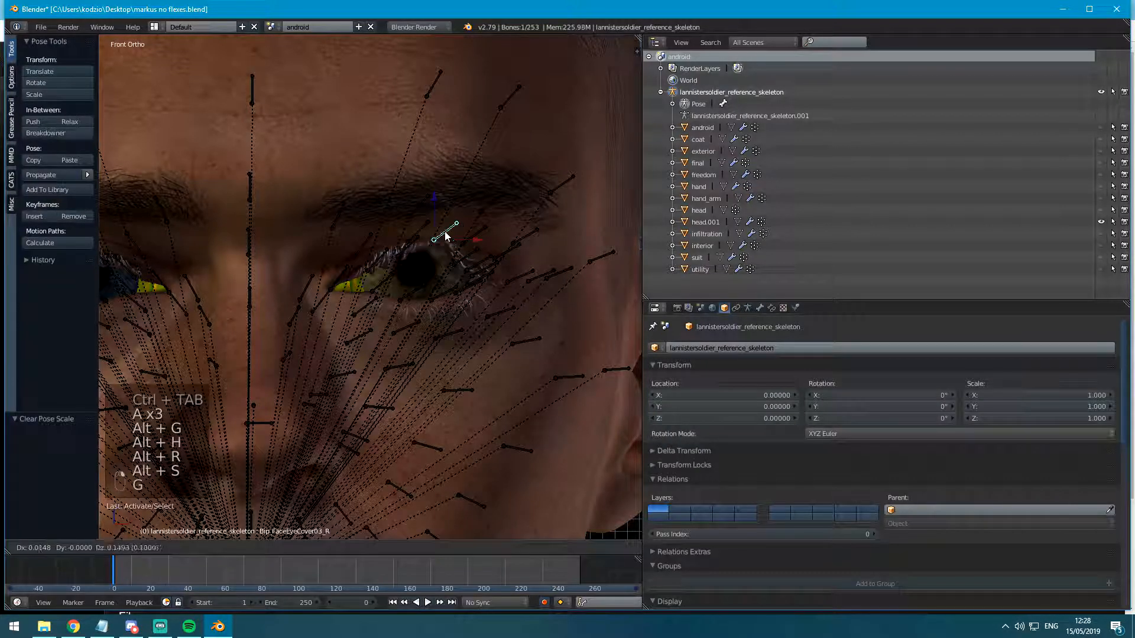
left_click(444, 234)
key("ctrl+z")
Select the row of upper-eyelid bones along the lash line of both eyes with Circle Select.
scroll(439, 253, "up", 4)
middle_click_drag(439, 253, 300, 311, "shift")
key("a")
key("a")
key("a")
key("a")
key("c")
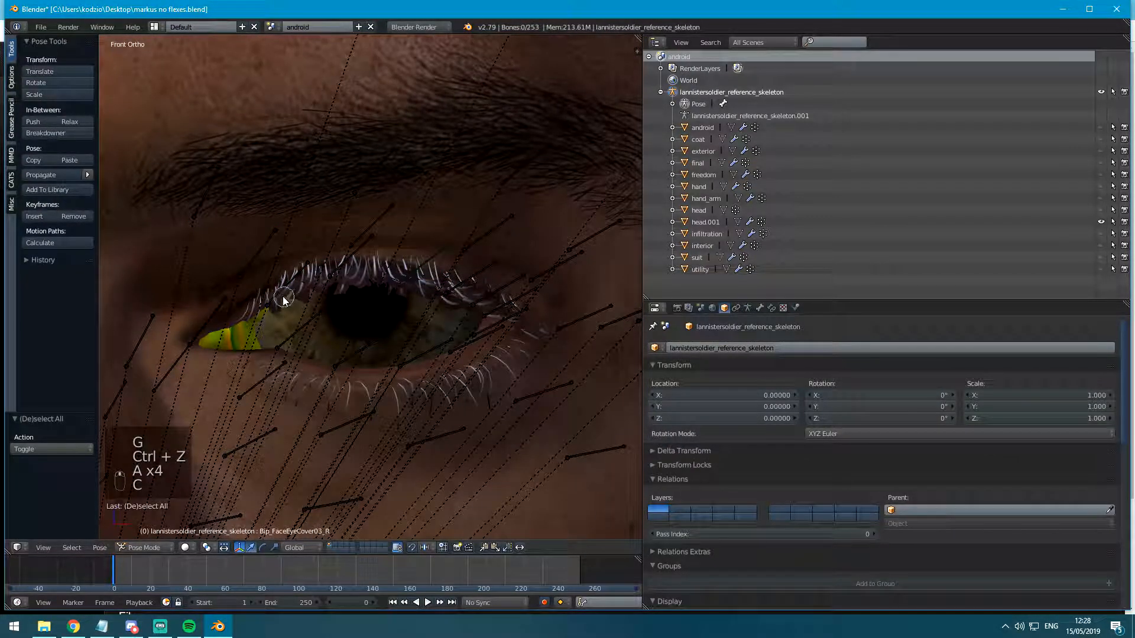
mouse_move(344, 278)
left_mouse_down()
mouse_move(452, 282)
mouse_move(499, 301)
left_mouse_up()
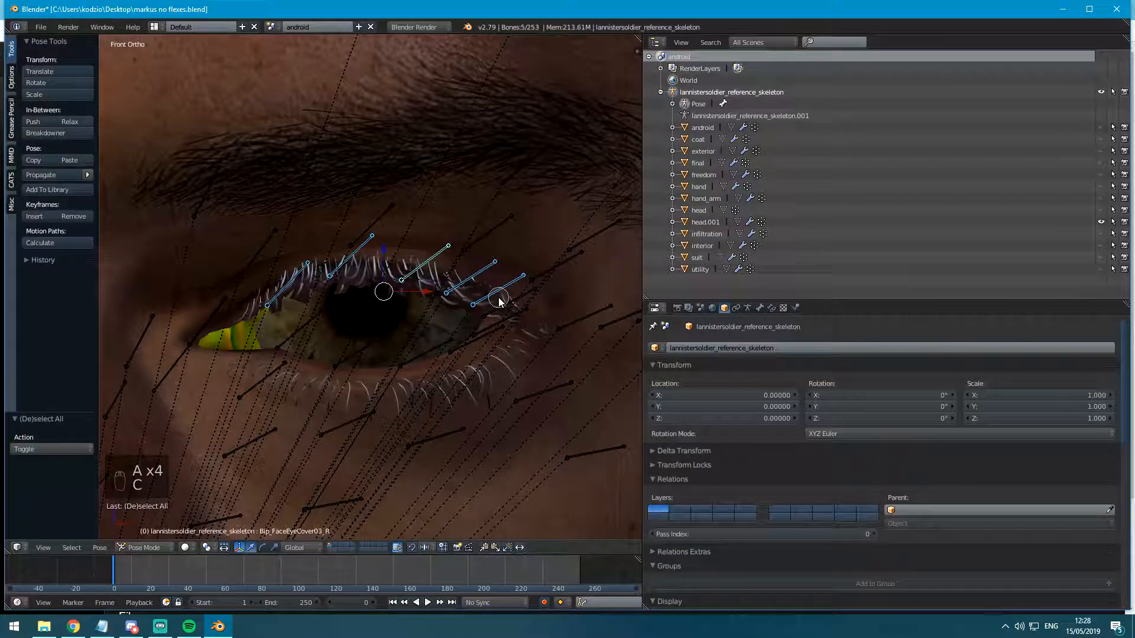
scroll(306, 288, "down", 3)
middle_click_drag(306, 289, 460, 296, "shift")
scroll(467, 299, "up", 4)
key("c")
mouse_move(513, 321)
left_mouse_down()
mouse_move(385, 280)
mouse_move(264, 314)
left_mouse_up()
key("Escape")
scroll(346, 325, "down", 3)
Try moving the selected upper-eyelid bones freehand along the global Z axis, first upward by about 0.07.
key("g")
key("z")
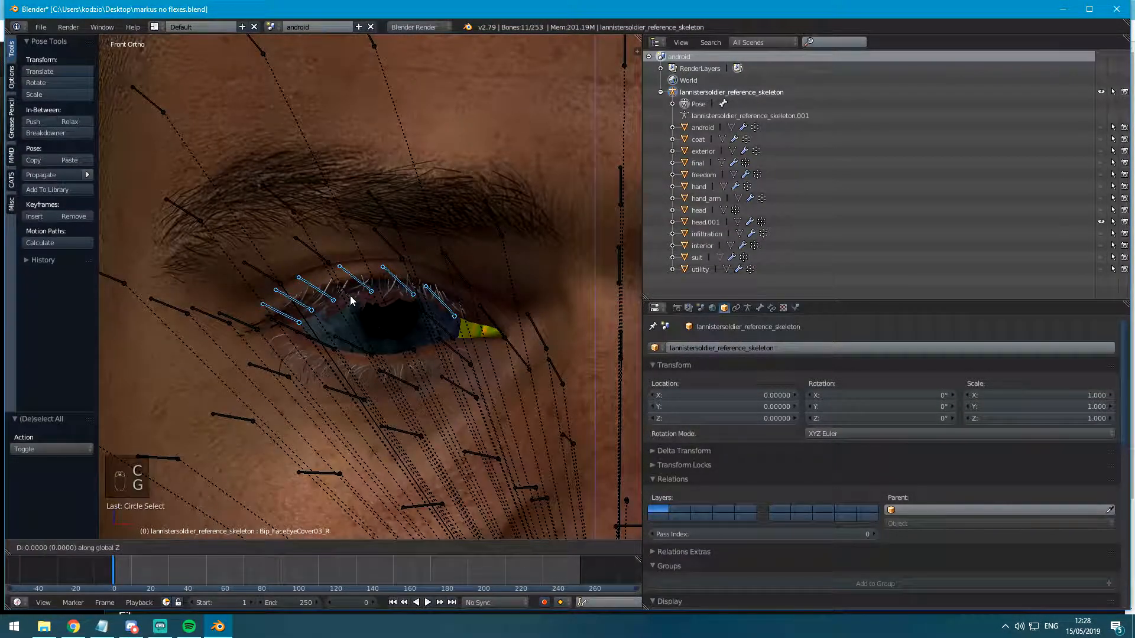
left_click(348, 203)
middle_click_drag(538, 253, 122, 236, "shift")
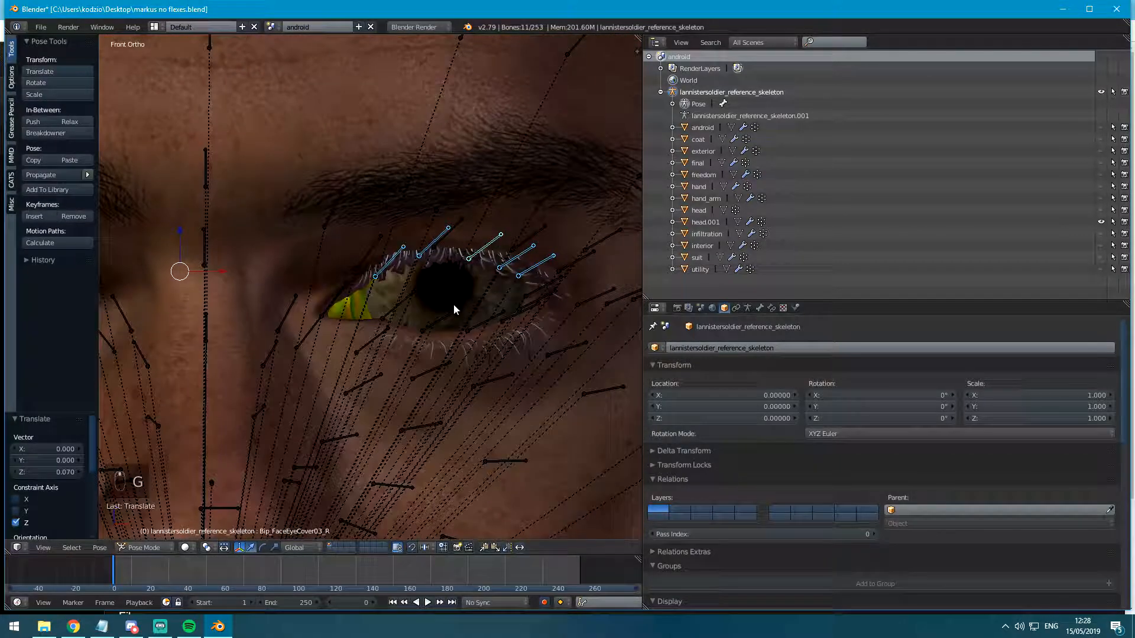
key("ctrl+z")
key("g")
key("z")
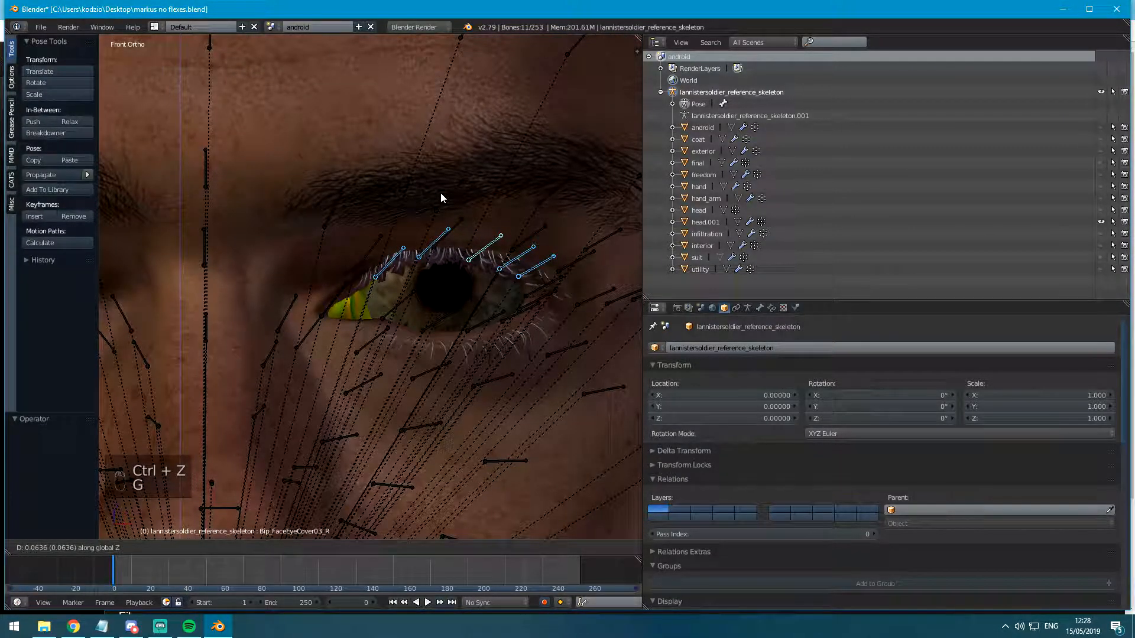
left_click(440, 193)
key("ctrl+z")
key("g")
key("z")
left_click(420, 292)
key("ctrl+z")
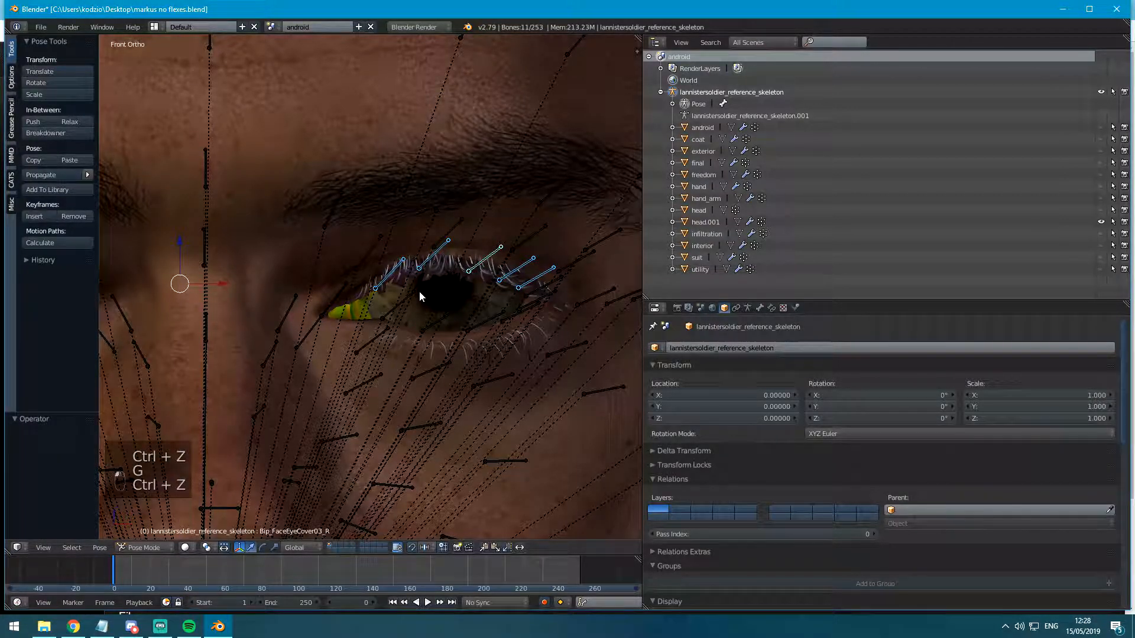
Try raising the selected upper-eyelid bones by exactly 0.6 along the global Z axis.
type("gz.6")
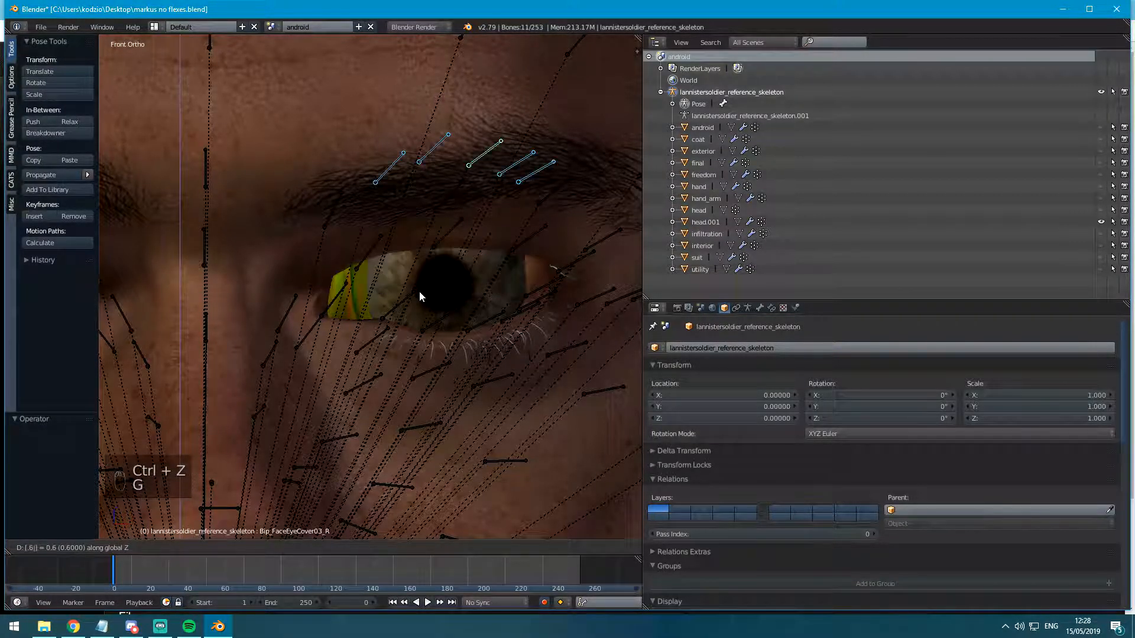
left_click(419, 292)
key("ctrl+z")
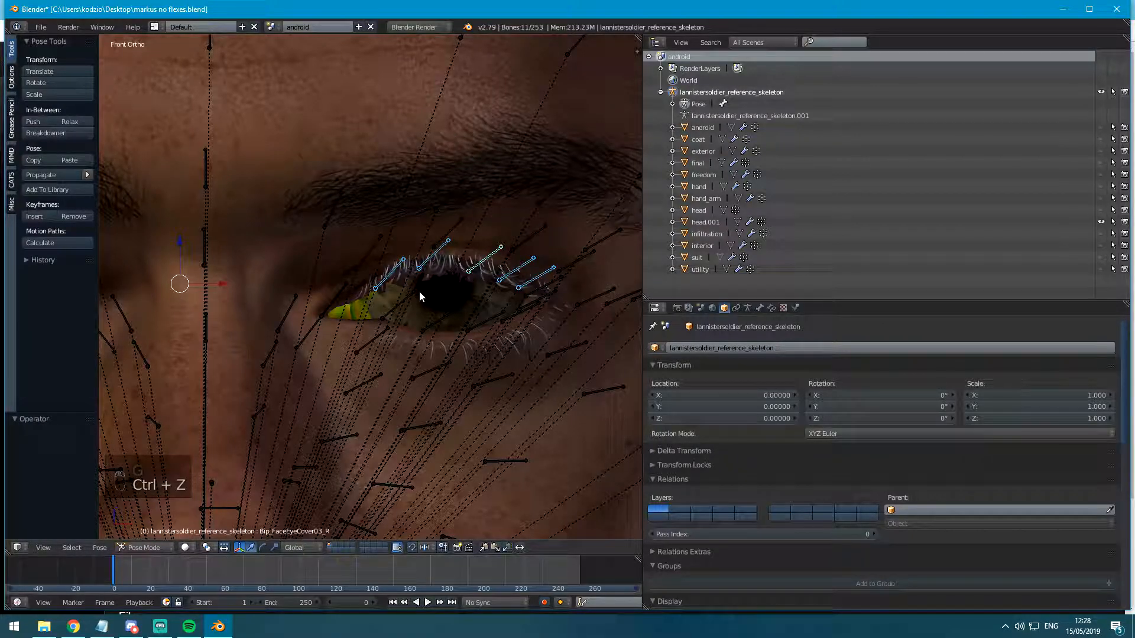
Raise the selected upper-eyelid bones by 0.06 along the global Z axis.
type("gz.06")
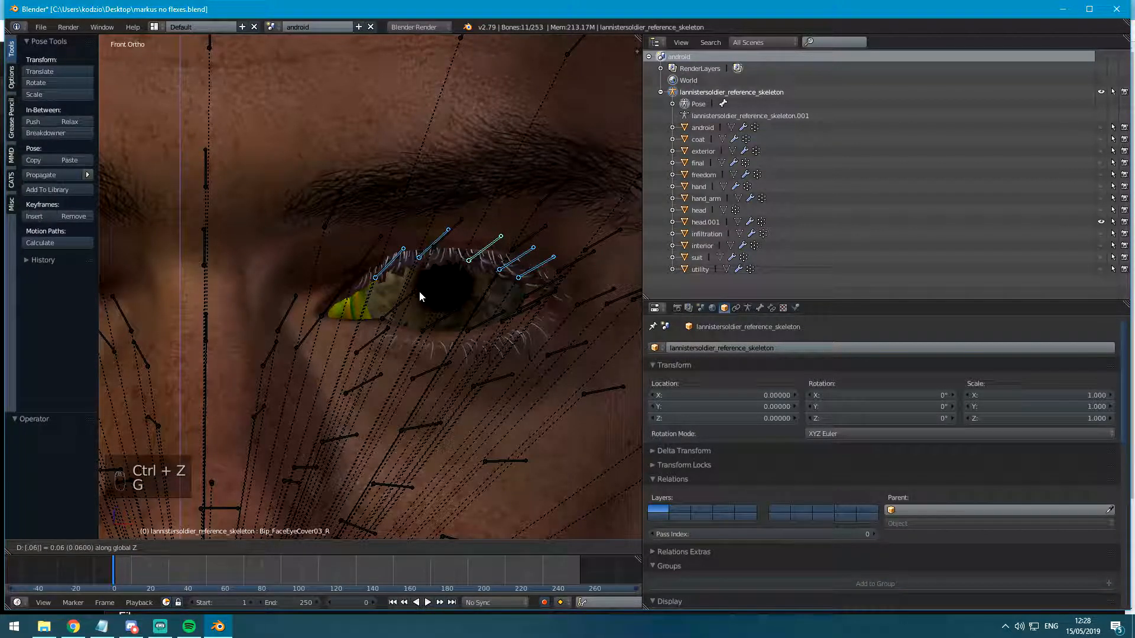
key("Return")
middle_click_drag(325, 244, 251, 277, "shift")
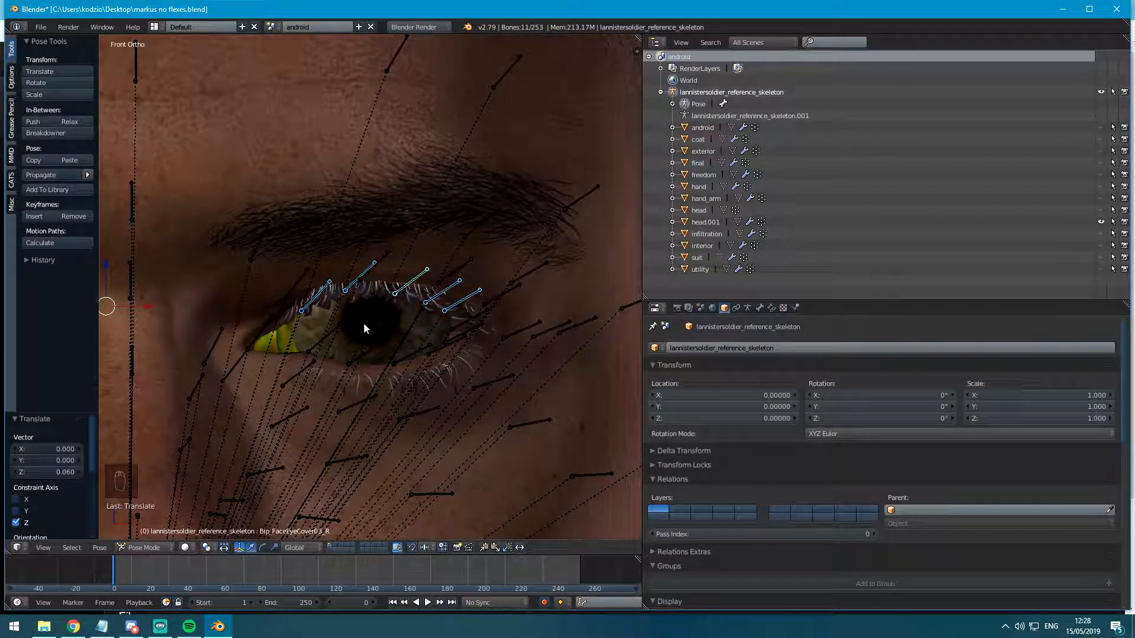
Add the bones just above the upper eyelids of both eyes to the selection with Circle Select.
scroll(359, 344, "up", 4)
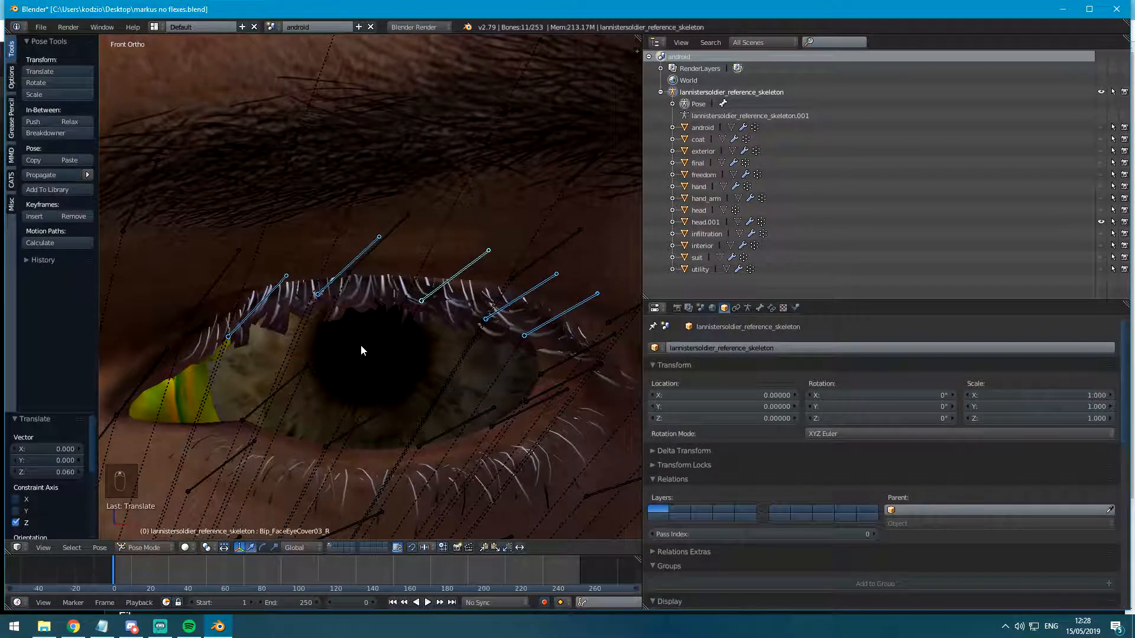
middle_click_drag(202, 278, 245, 308, "shift")
scroll(248, 304, "down", 3)
mouse_move(249, 304)
left_mouse_down()
mouse_move(313, 277)
mouse_move(607, 307)
left_mouse_up()
right_click(607, 307)
scroll(504, 315, "down", 1)
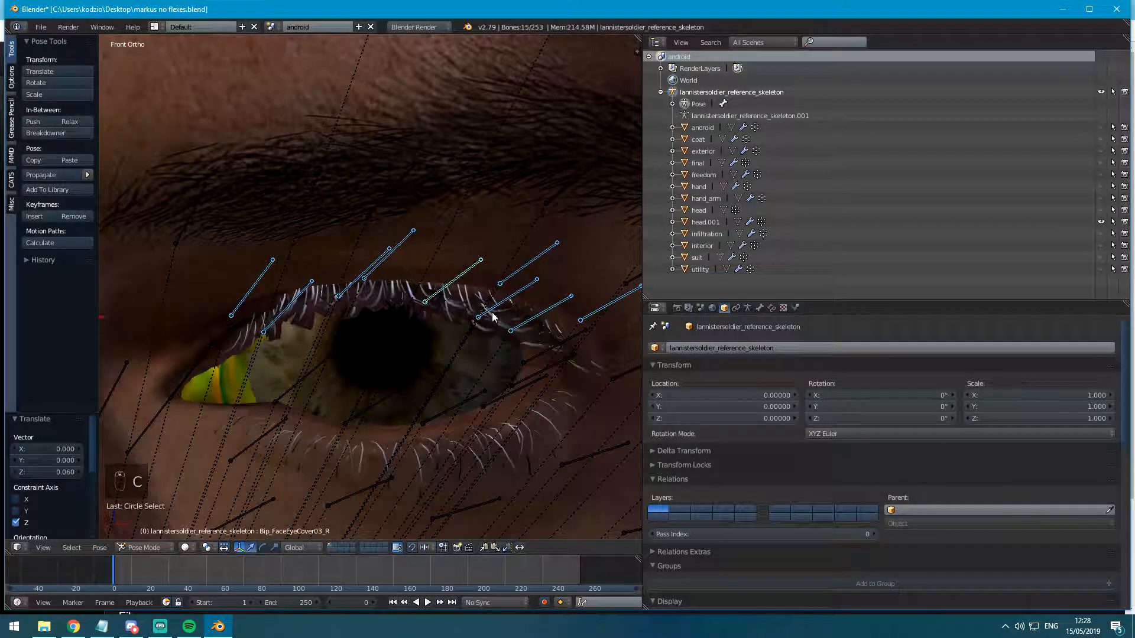
scroll(504, 319, "down", 2)
key("c")
scroll(544, 304, "down", 3)
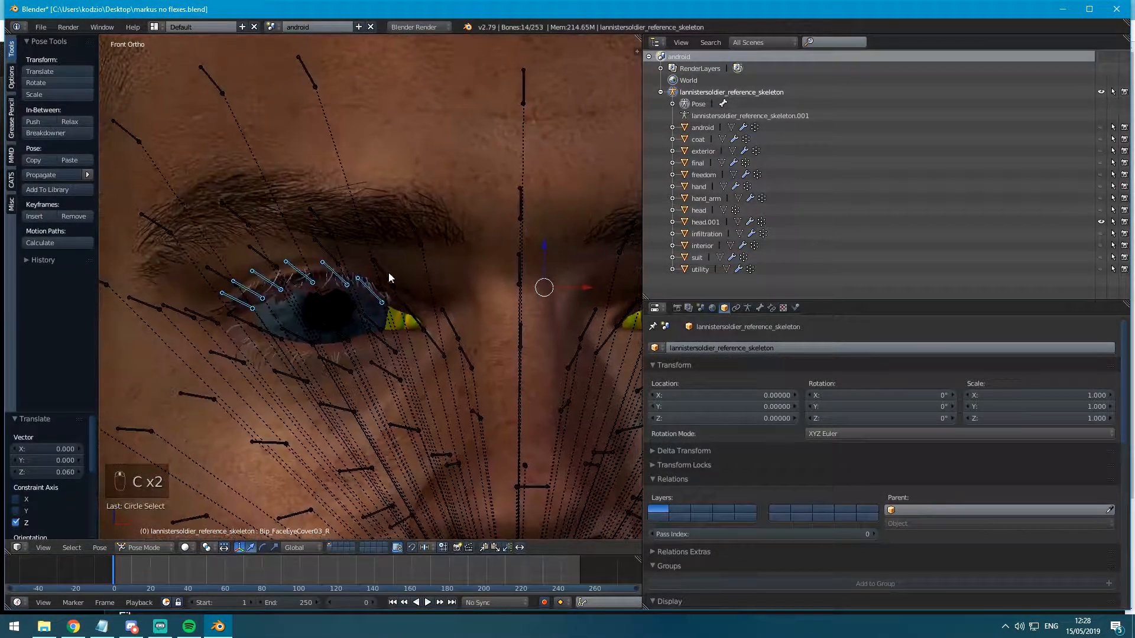
scroll(427, 272, "up", 4)
left_click_drag(276, 249, 208, 266)
right_click(207, 266)
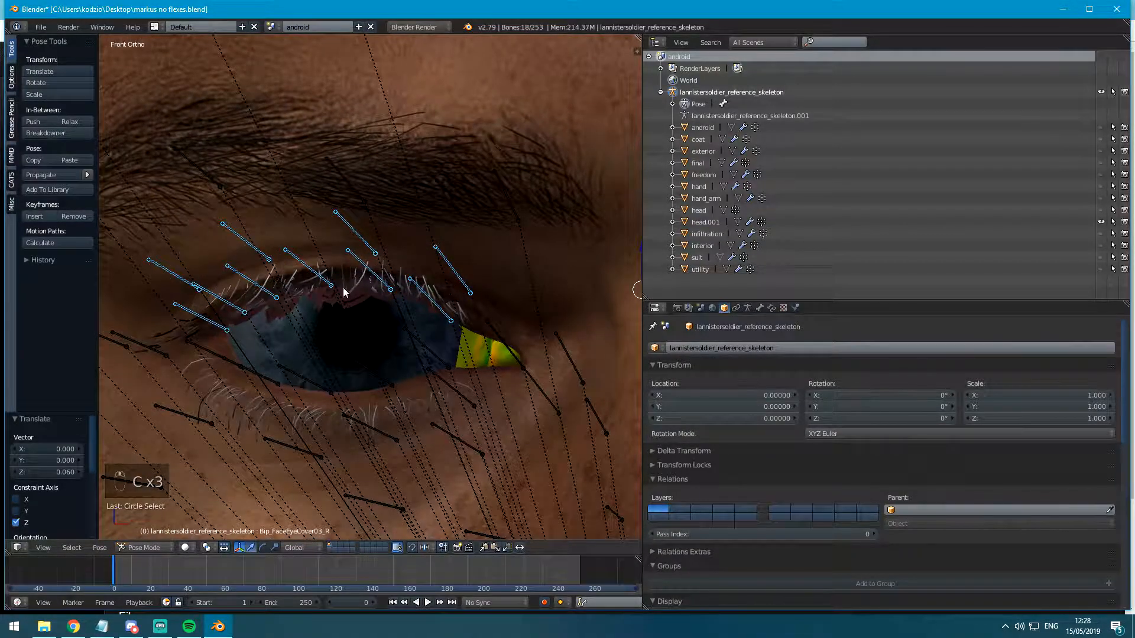
scroll(326, 282, "down", 4)
middle_click_drag(428, 271, 332, 268, "shift")
Try shifting the enlarged eyelid bone selection along global Z, by 0.01 and by -0.2.
key("g")
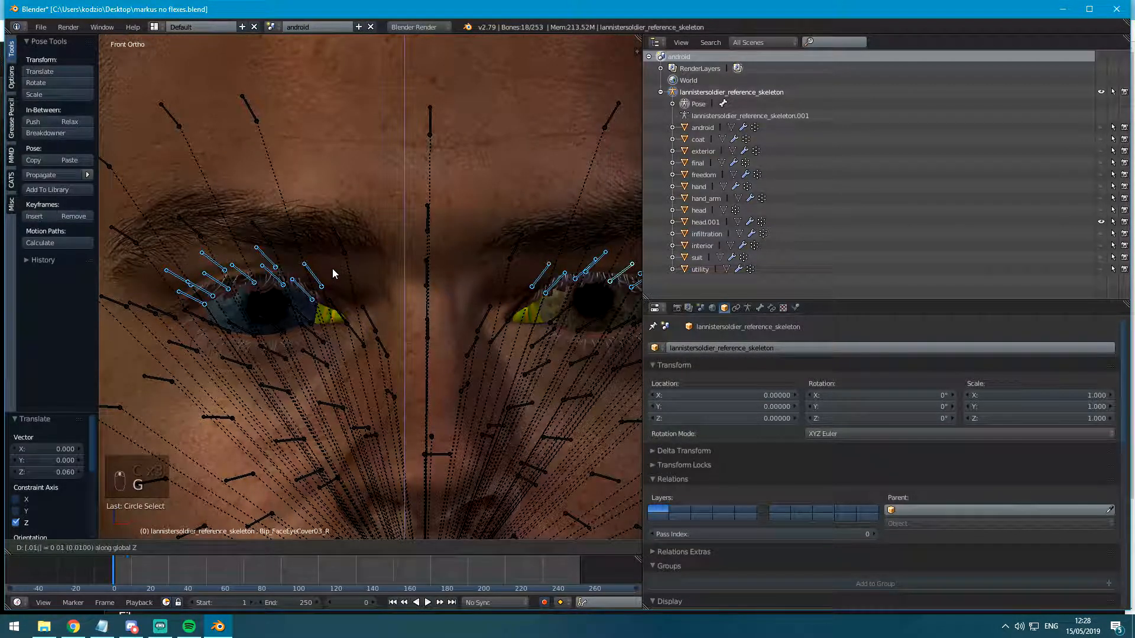
left_click(332, 268)
key("ctrl+z")
type("gz-.2")
key("Return")
key("ctrl+z")
Raise the selected bones around both upper eyelids by 0.02 along global Z, and nudge them slightly further up freehand.
type("gz.")
type("02")
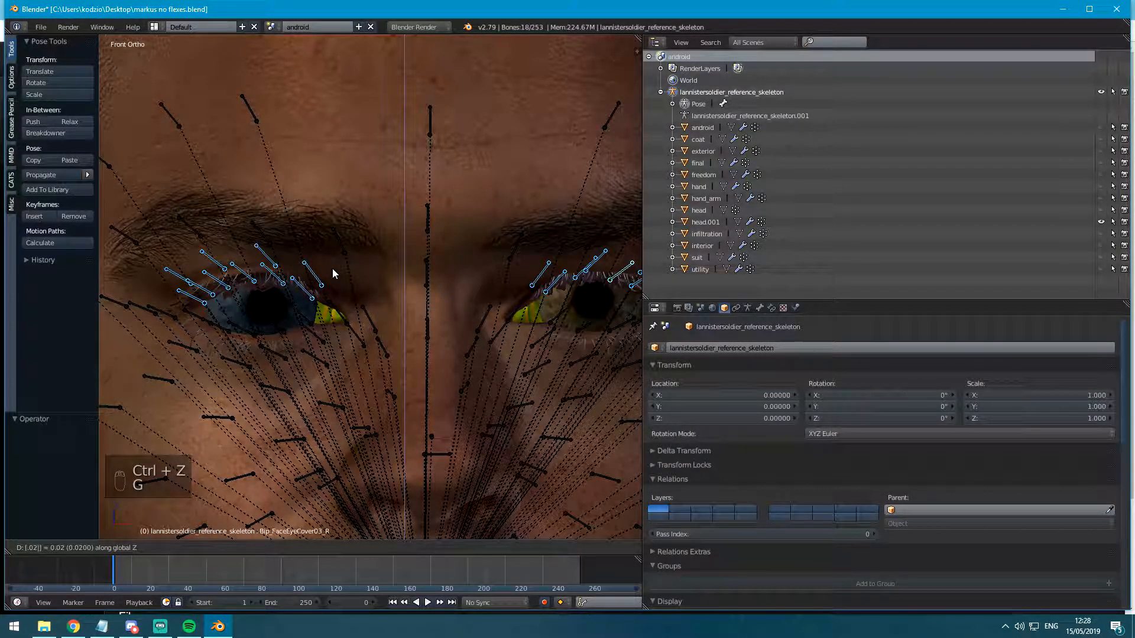
key("Return")
middle_click_drag(609, 280, 438, 290, "shift")
key("ctrl+Tab")
key("ctrl+Tab")
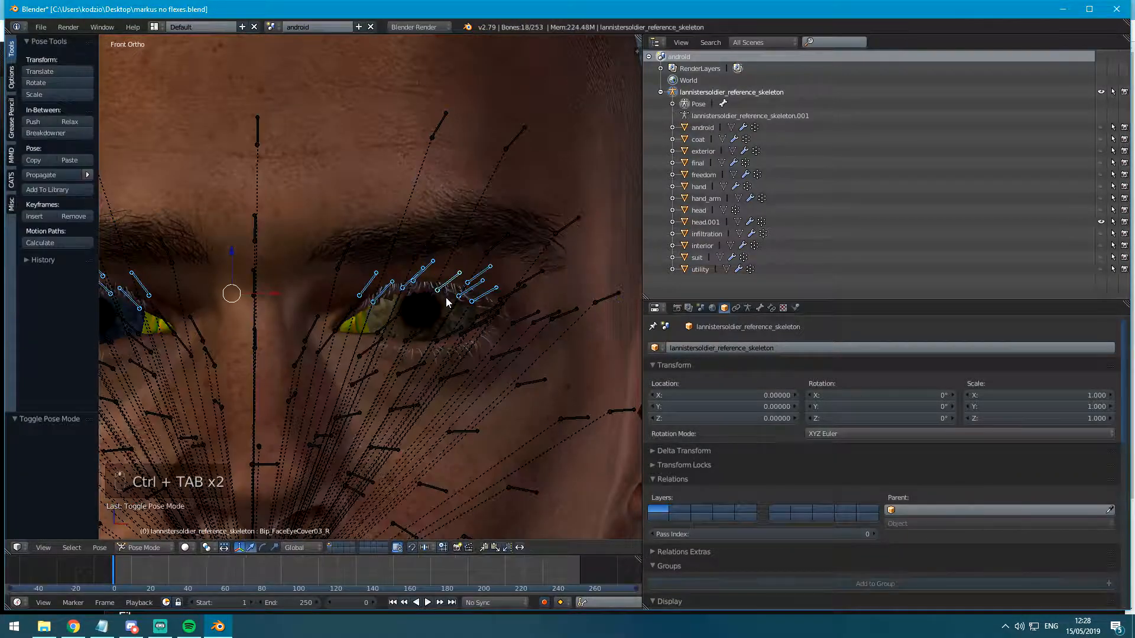
key("g")
key("z")
left_click(443, 277)
Apply the Armature modifier on head.001 as a shape key and set the Armature.001 key's value to 1.
key("ctrl+Tab")
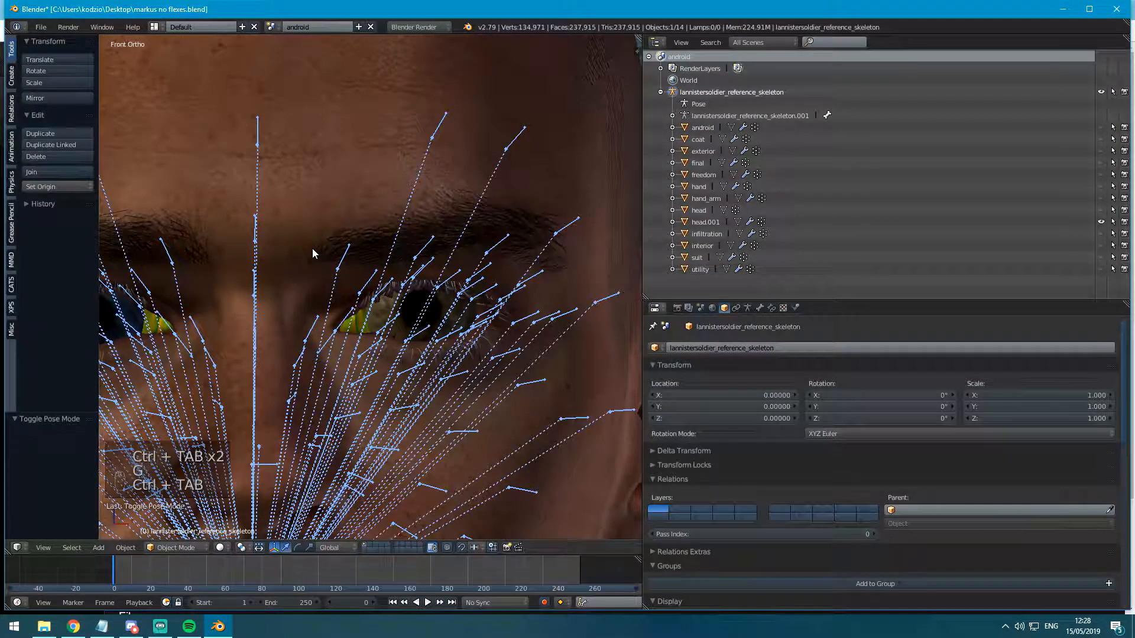
right_click(312, 248)
left_click(842, 382)
left_click(759, 308)
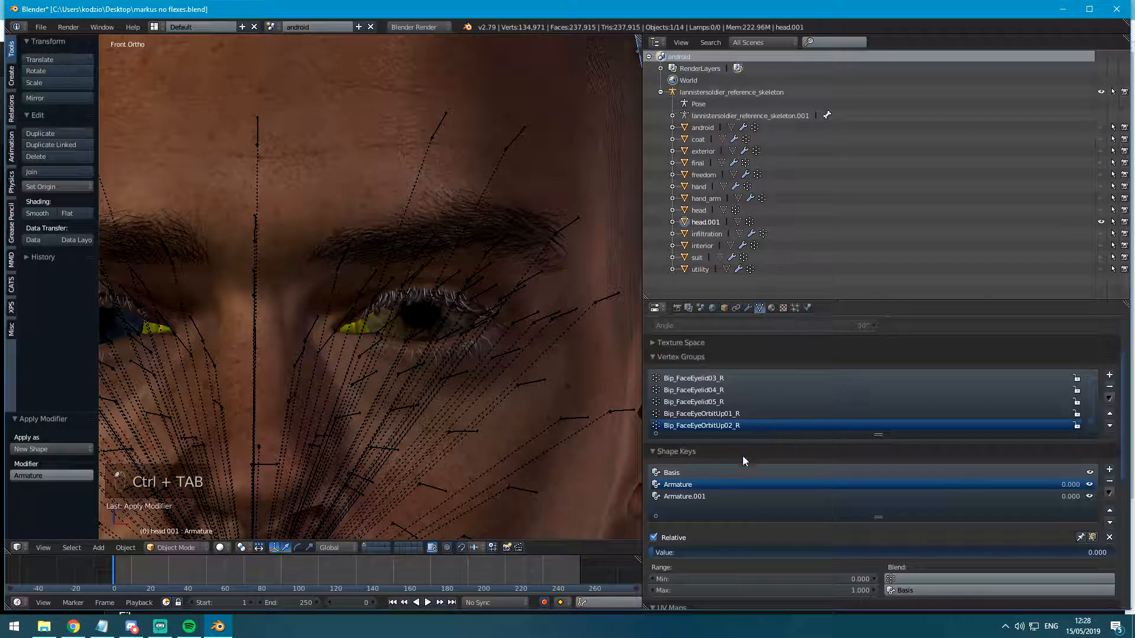
left_click_drag(680, 553, 1111, 552)
Inspect the raised-eyelid shape on both eyes up close and against the whole face.
scroll(302, 324, "down", 4)
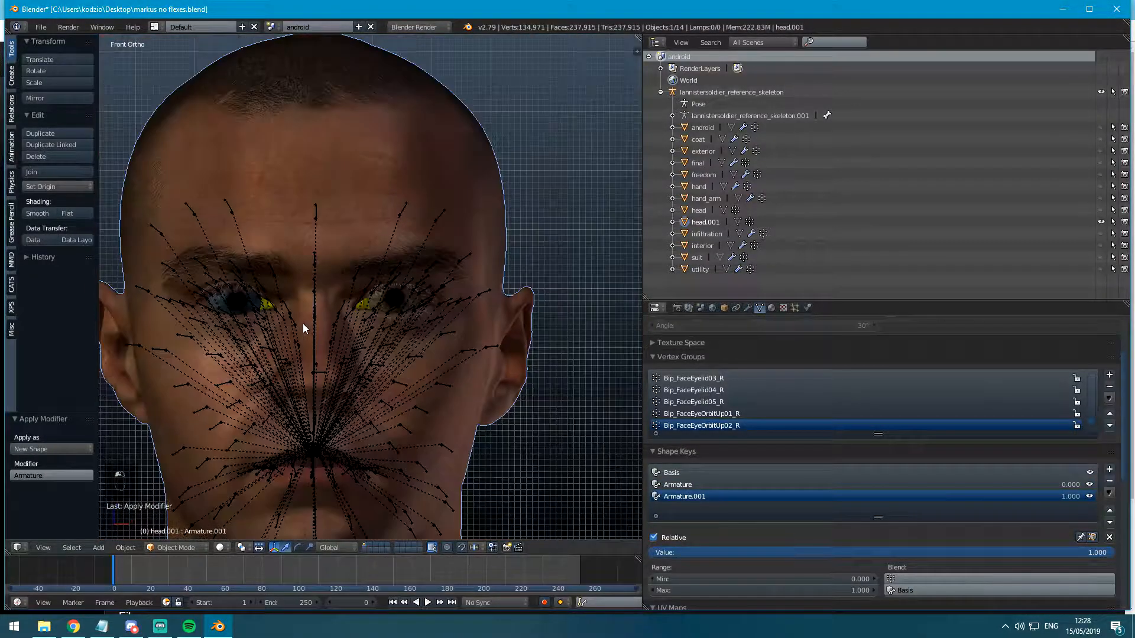
scroll(318, 324, "up", 4)
scroll(392, 311, "down", 5)
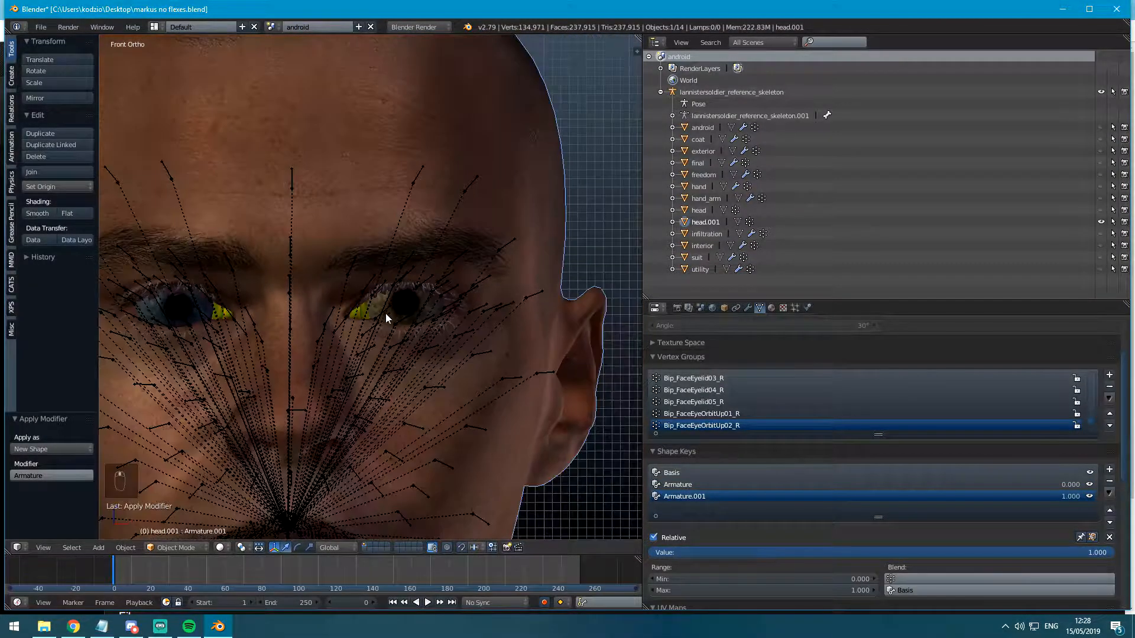
scroll(497, 313, "up", 2)
scroll(242, 231, "down", 7)
scroll(366, 192, "up", 3)
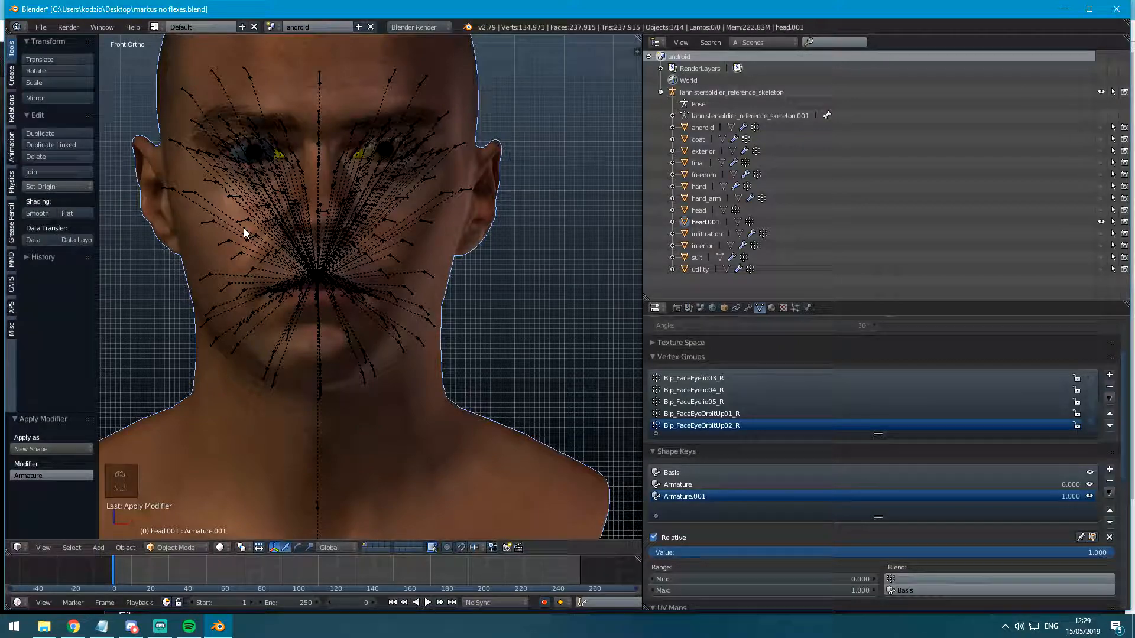
scroll(243, 230, "down", 3)
Check Valve's Flex animation page in Chrome for the standard flex setup and return to Blender.
key("alt+Tab")
left_click(102, 5)
left_click(211, 12)
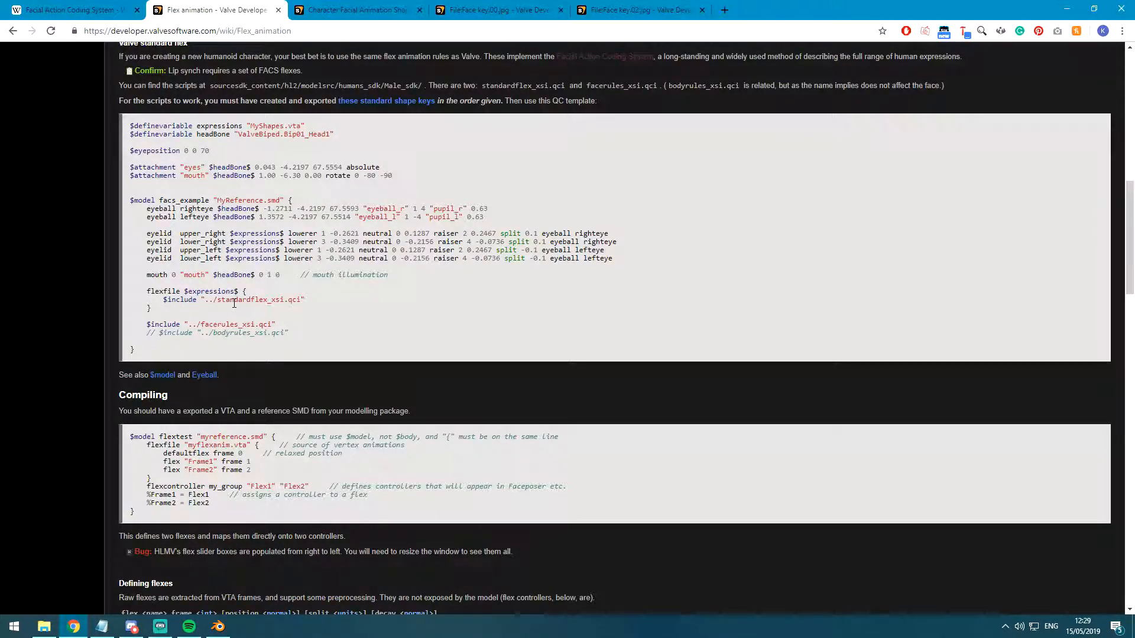
key("alt+Tab")
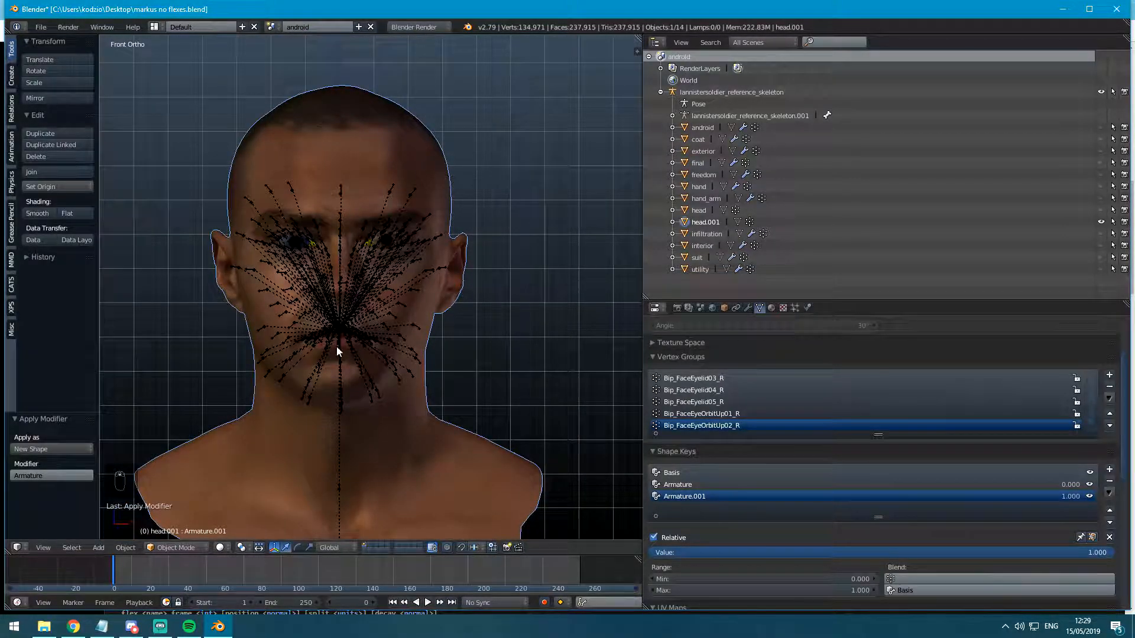
Save over markus no flexes.blend with the new Armature.001 shape key.
scroll(374, 264, "up", 3)
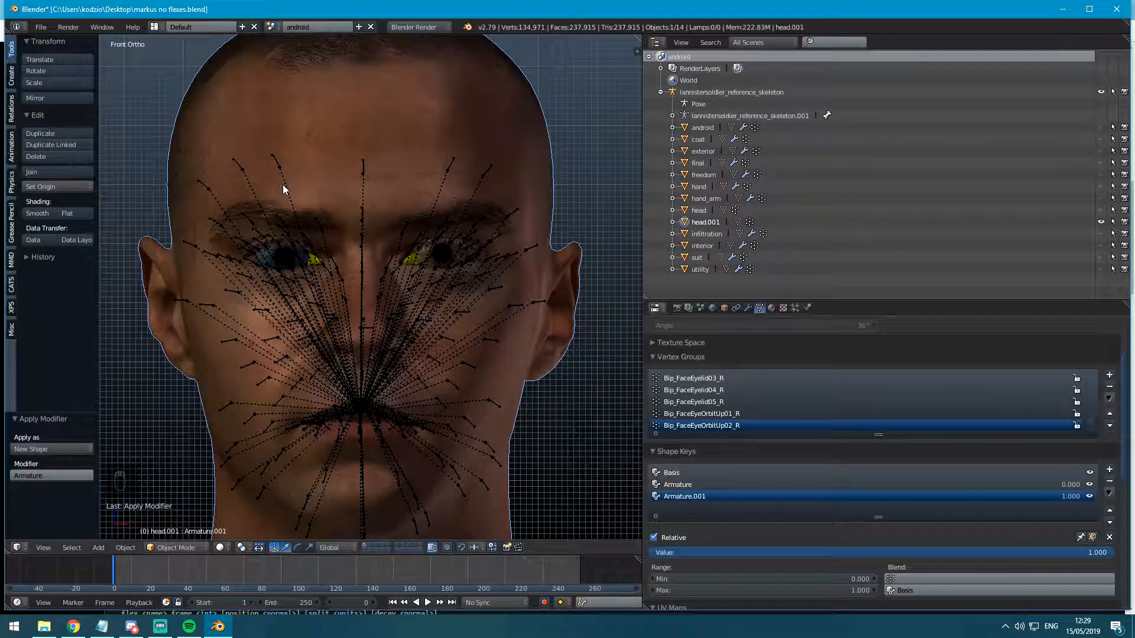
scroll(368, 313, "up", 3)
key("ctrl+s")
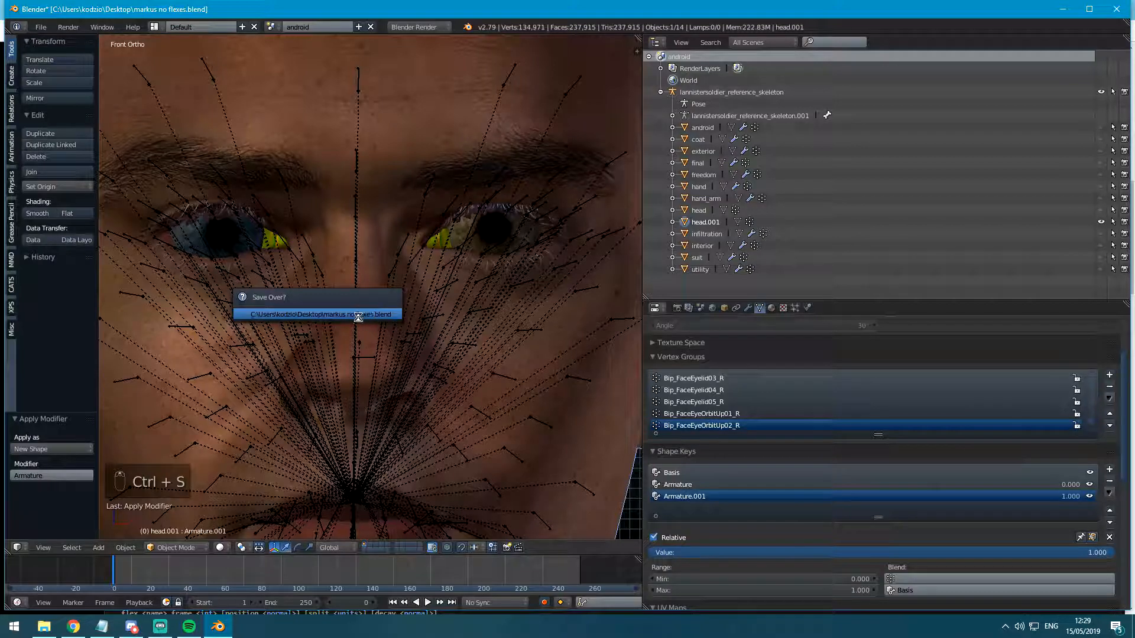
left_click(357, 317)
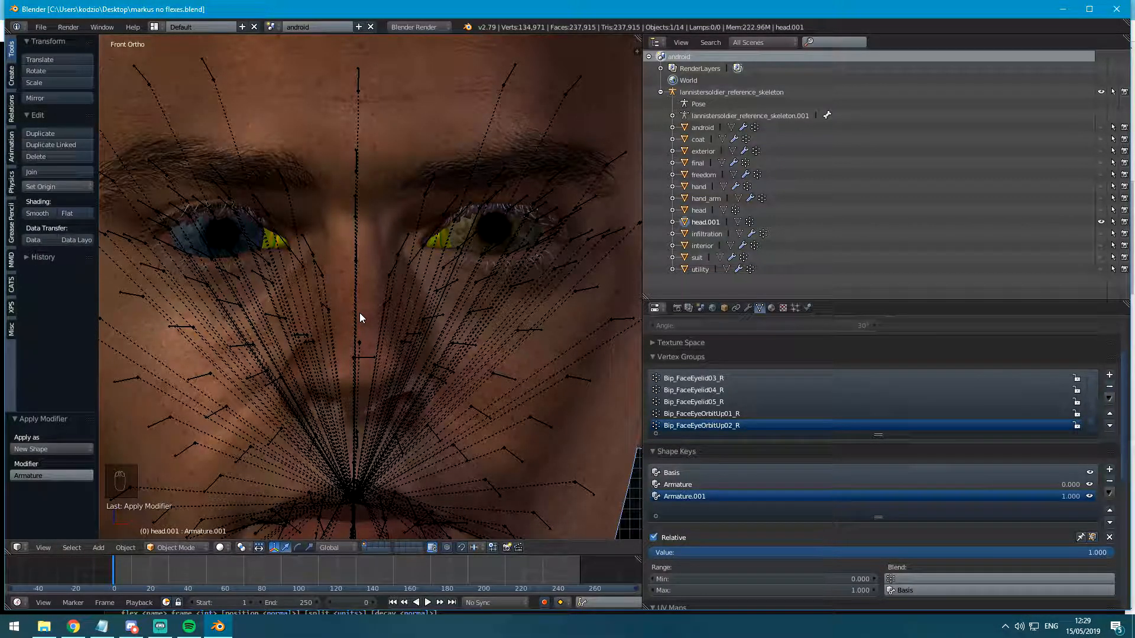
Put lannistersoldier_reference_skeleton back in Pose Mode.
right_click(258, 216)
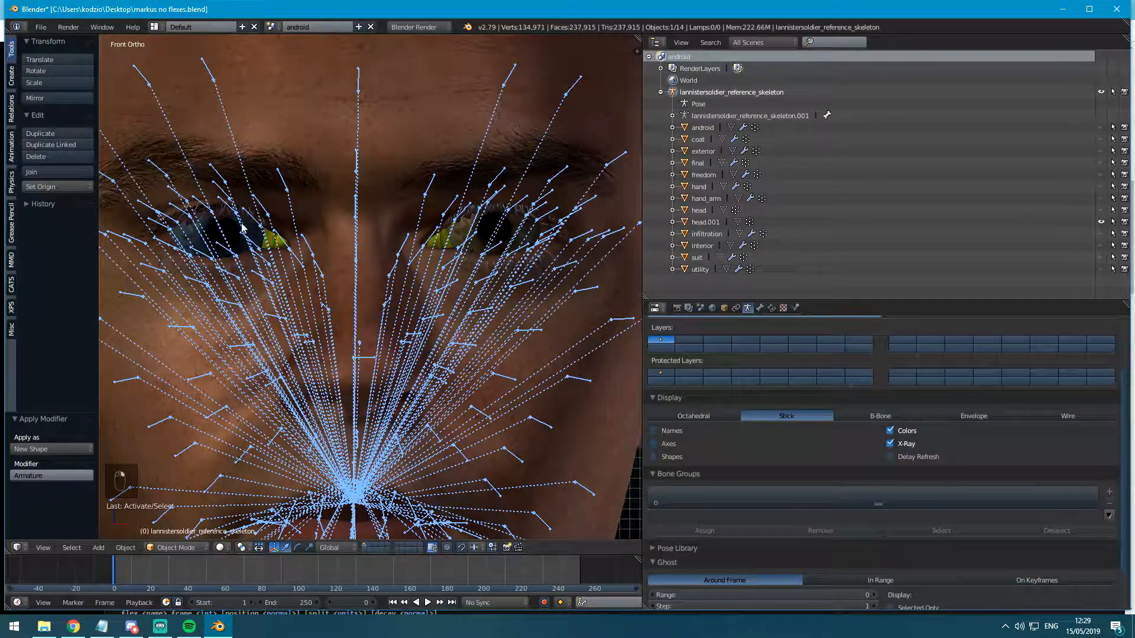
key("ctrl+Tab")
Try moving one cheek bone on each side of the face freehand, and undo both moves.
right_click(565, 387)
scroll(566, 389, "down", 2)
key("g")
left_click(572, 383)
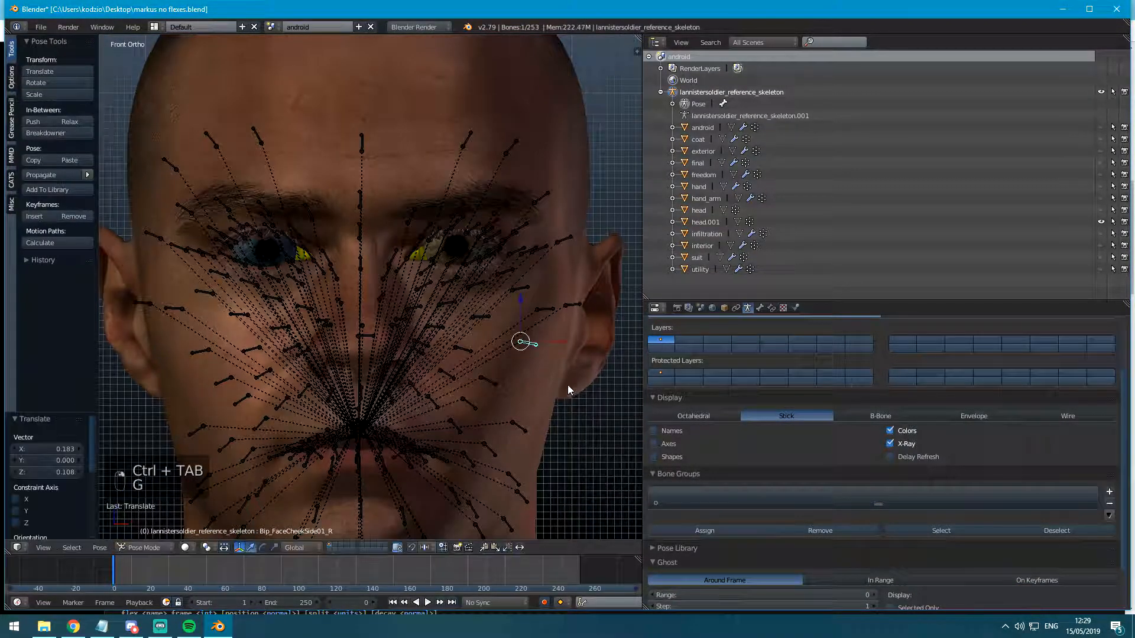
middle_click_drag(271, 390, 308, 347, "shift")
right_click(264, 395)
key("g")
left_click(306, 402)
key("ctrl+z")
key("ctrl+z")
key("ctrl+z")
key("ctrl+z")
Save over markus no flexes.blend with the skeleton in Pose Mode.
scroll(498, 328, "up", 5)
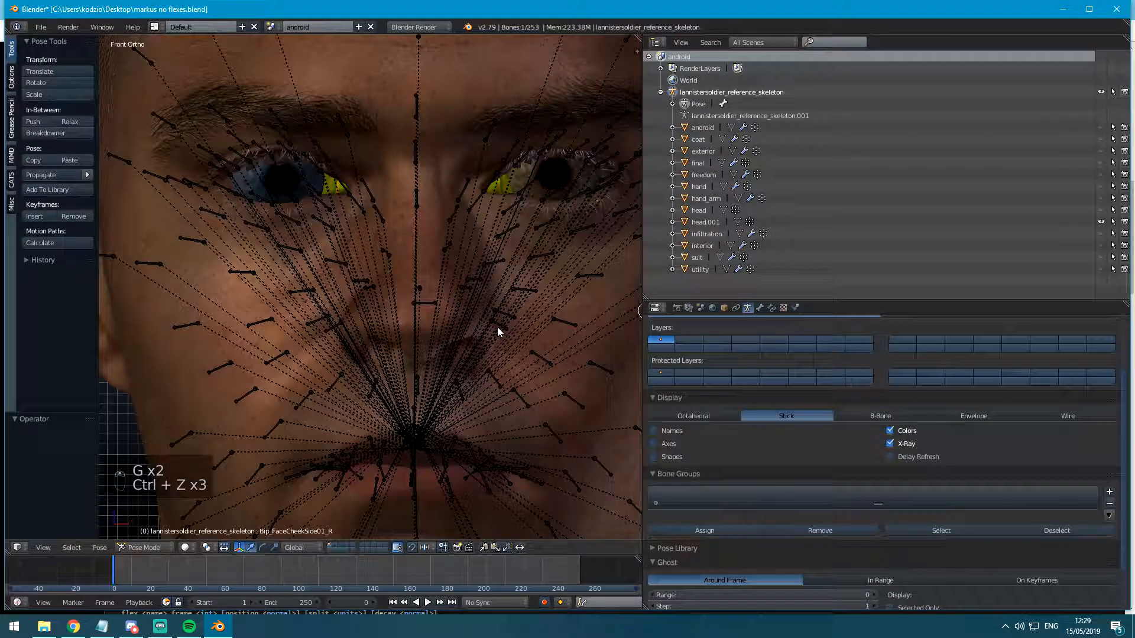
key("ctrl+s")
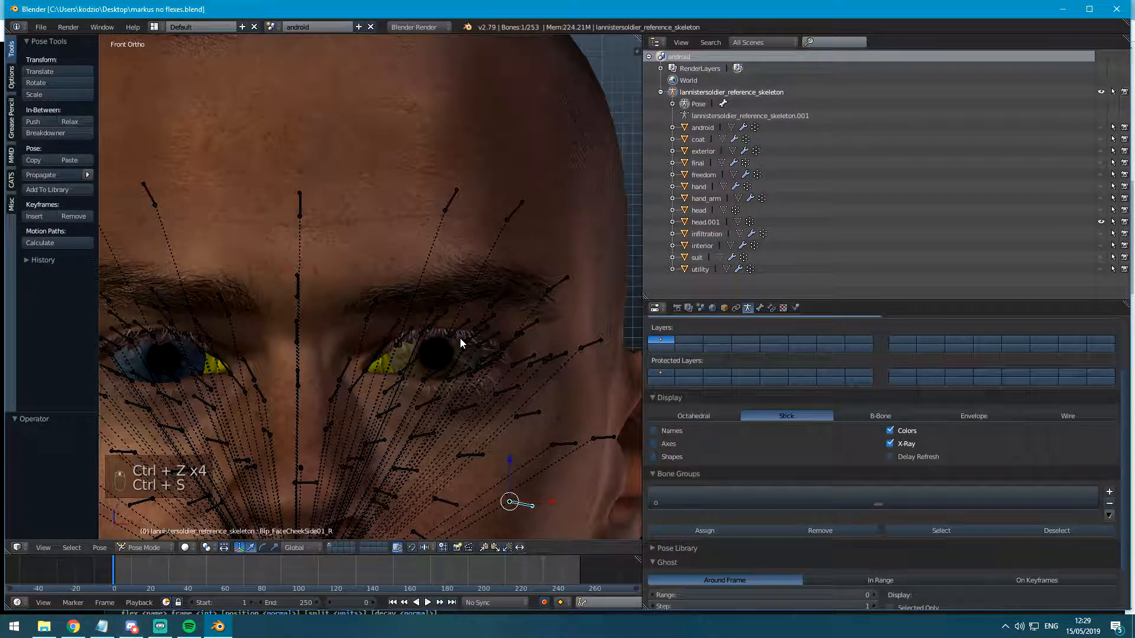
Rename head.001's shape key Armature to Key 1 and Armature.001 to Key 2.
right_click(432, 286)
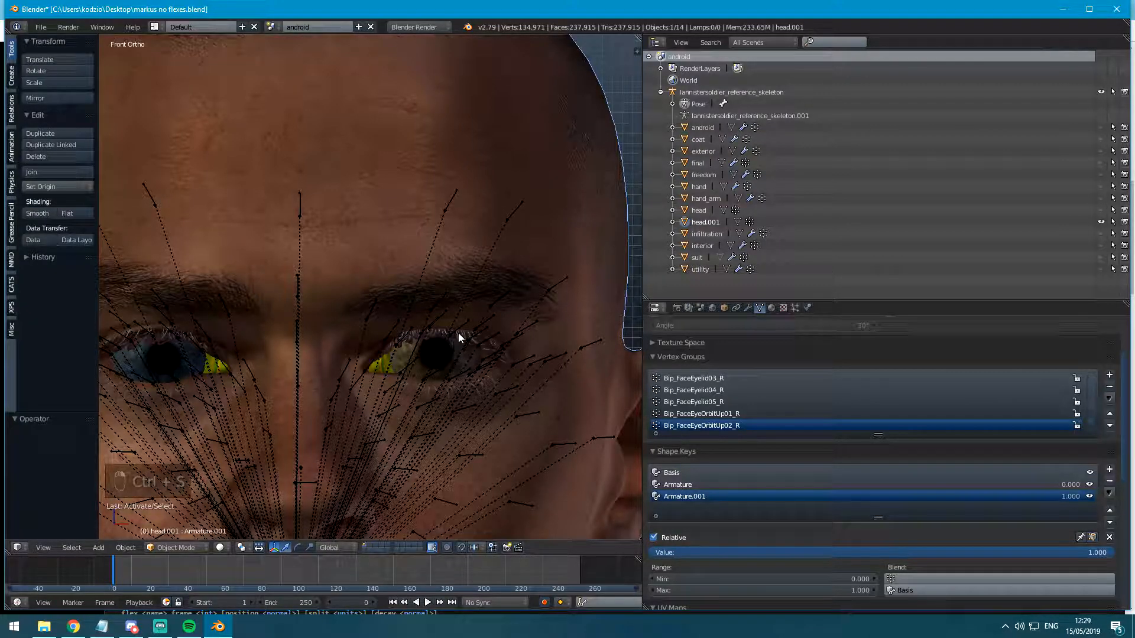
left_click_drag(739, 551, 809, 515)
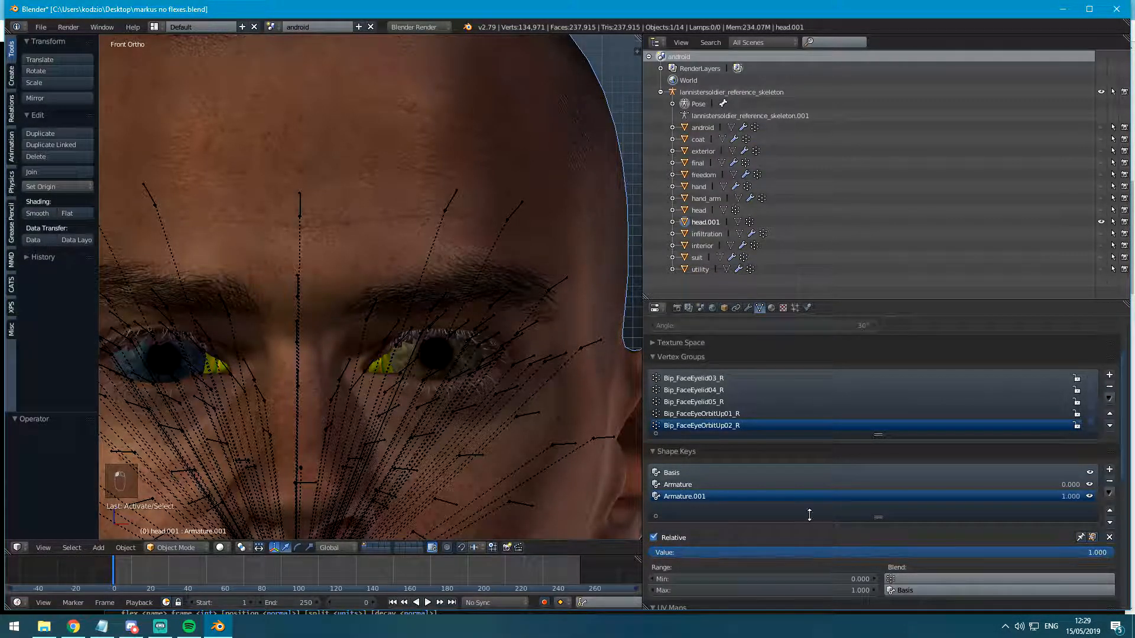
double_click(671, 485)
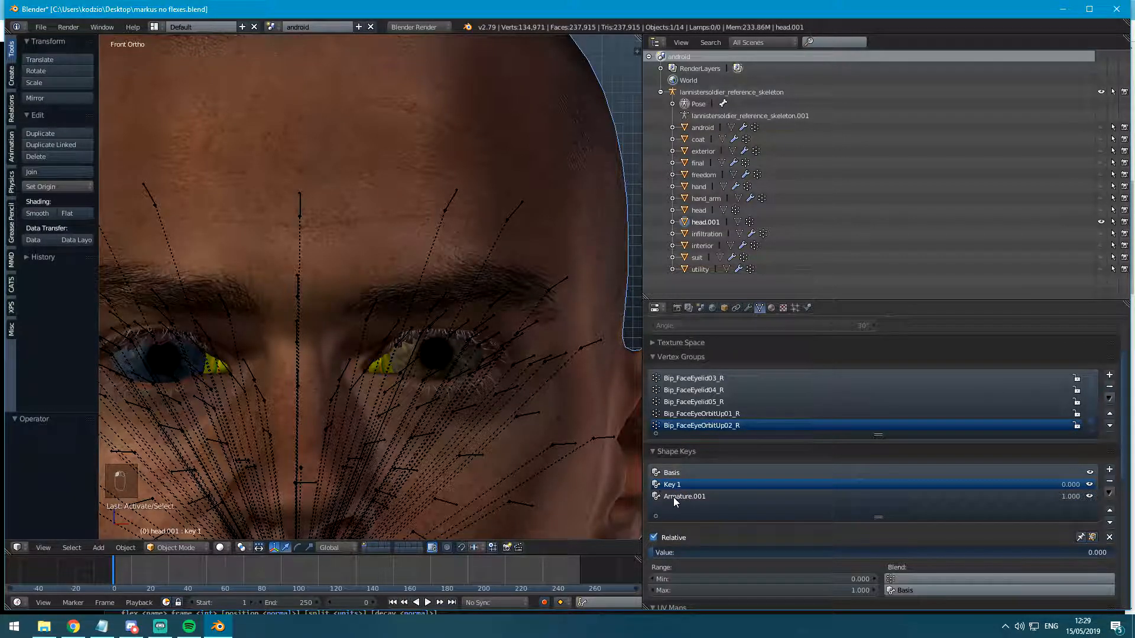
double_click(672, 497)
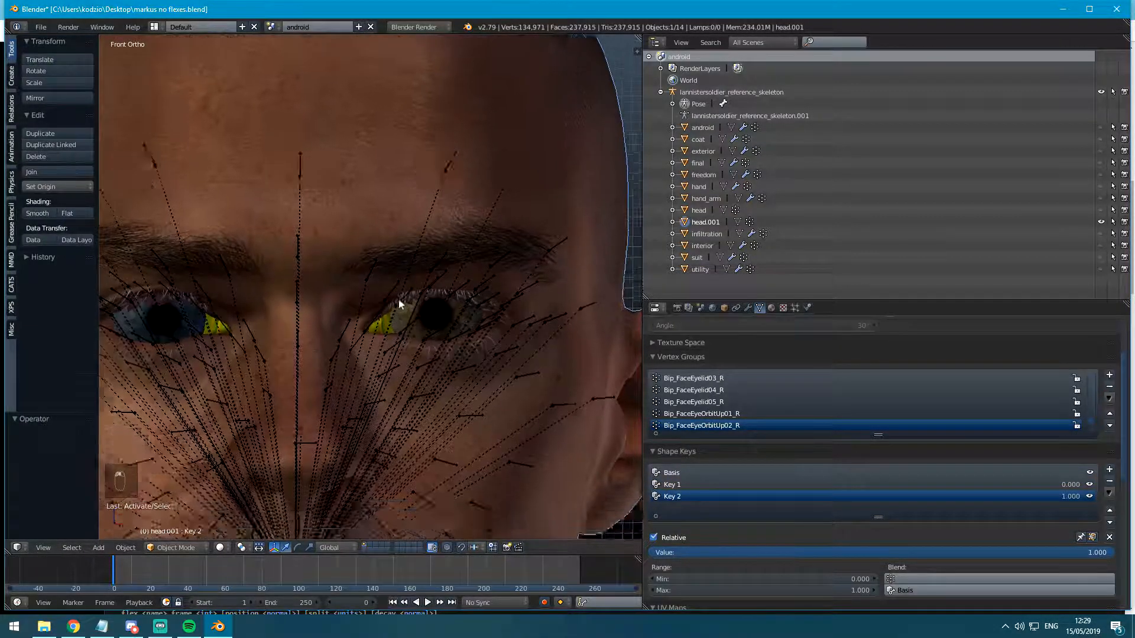
Unhide all bones of lannistersoldier_reference_skeleton in Pose Mode, clear their location, rotation and scale, and return to Object Mode.
right_click(487, 259)
key("ctrl+Tab")
key("a")
key("a")
key("a")
key("alt+g")
key("alt+h")
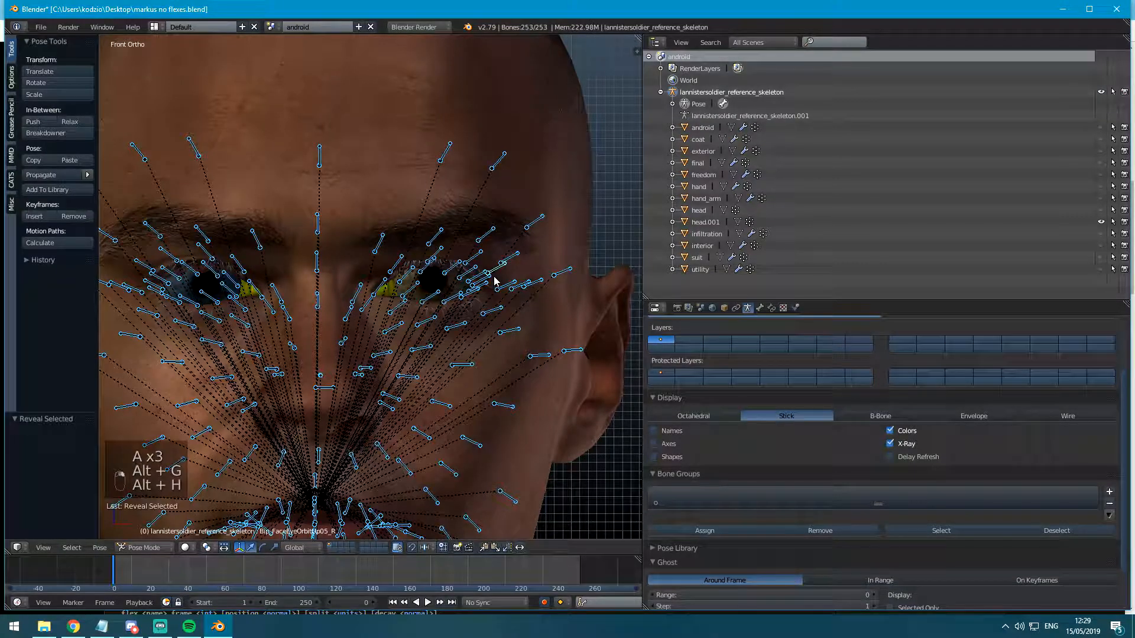
key("alt+r")
key("alt+s")
key("ctrl+Tab")
Add an Armature modifier to head.001 with lannistersoldier_reference_skeleton as its object.
right_click(408, 212)
left_click(747, 308)
left_click(780, 348)
left_click(852, 378)
left_click(785, 413)
left_click(788, 433)
In the browser, open Valve's Face key.03 lower lid lowerer reference and compare it with the Face key.00 neutral image.
key("alt+Tab")
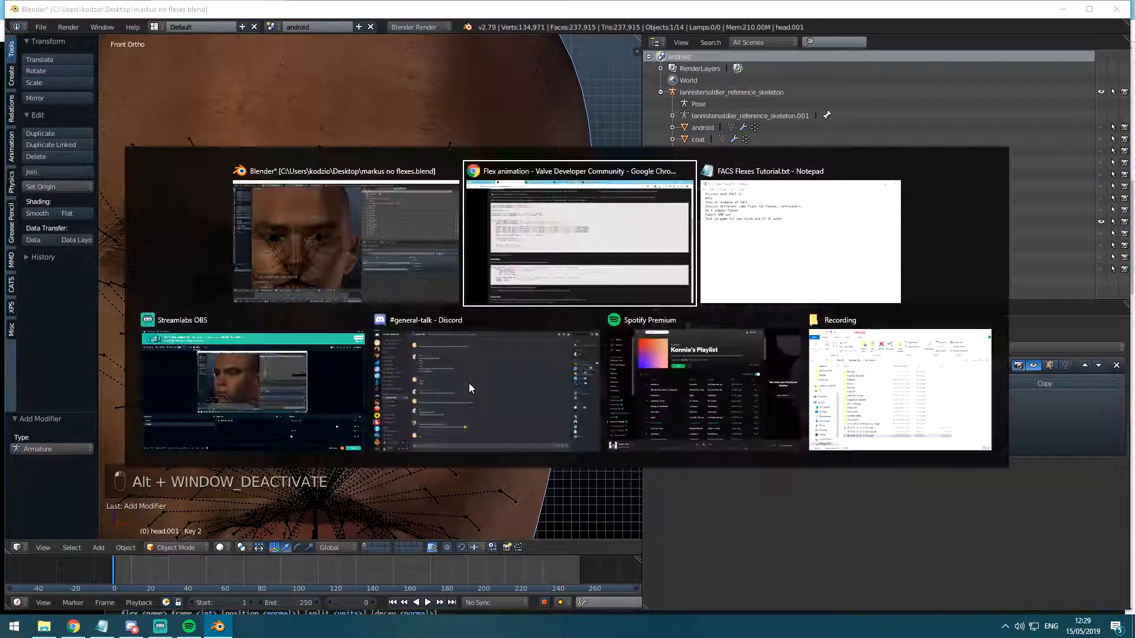
key("alt+Tab")
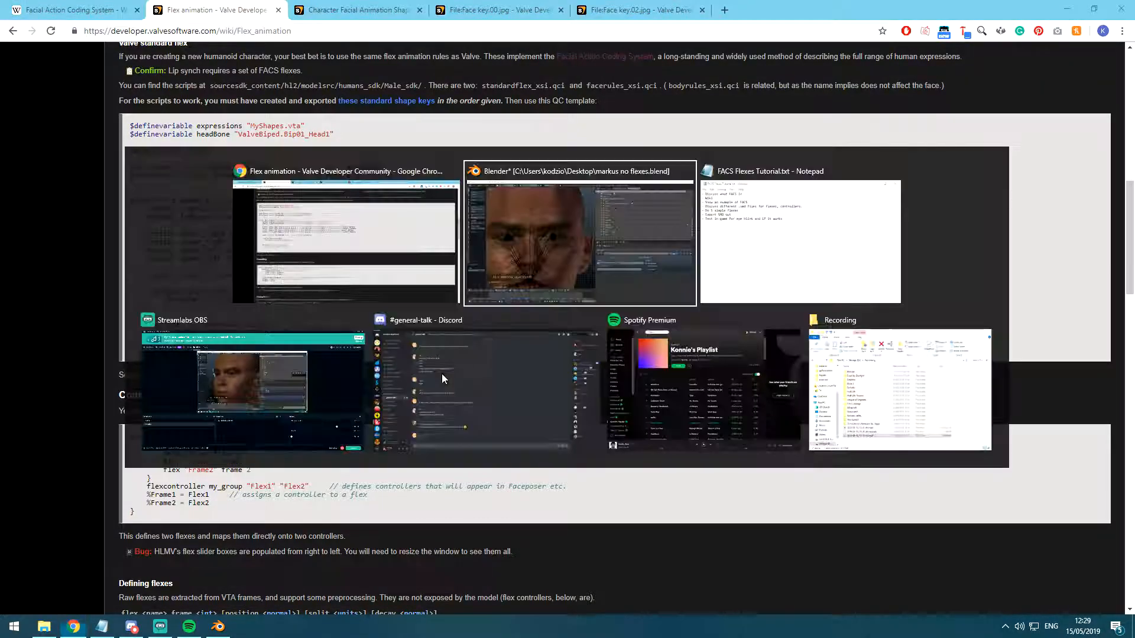
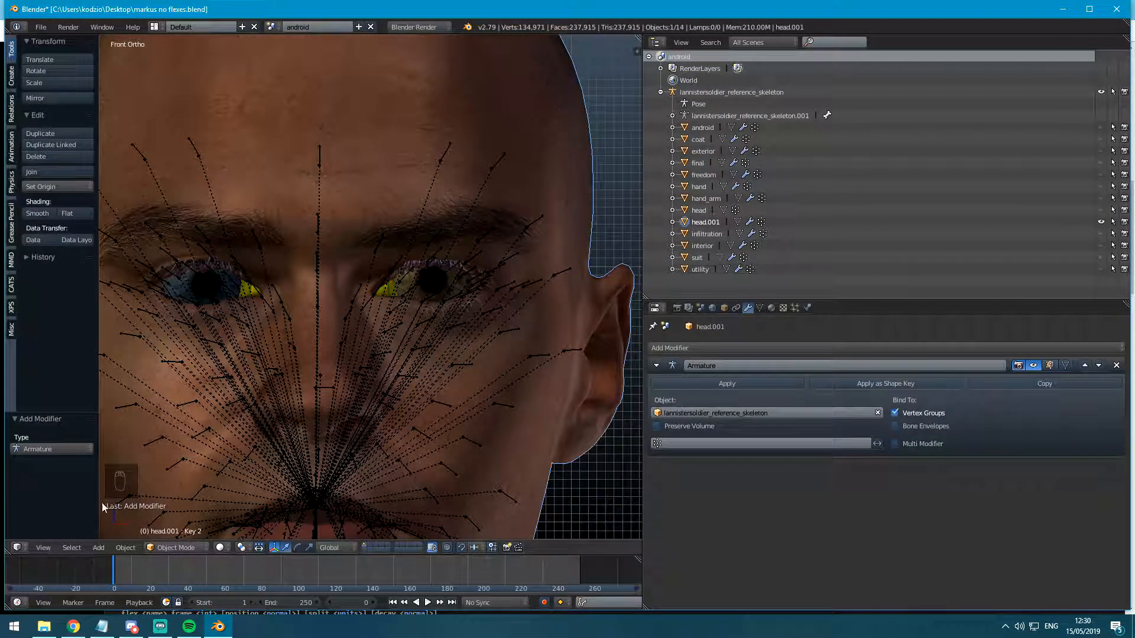
key("alt+Tab")
left_click(362, 10)
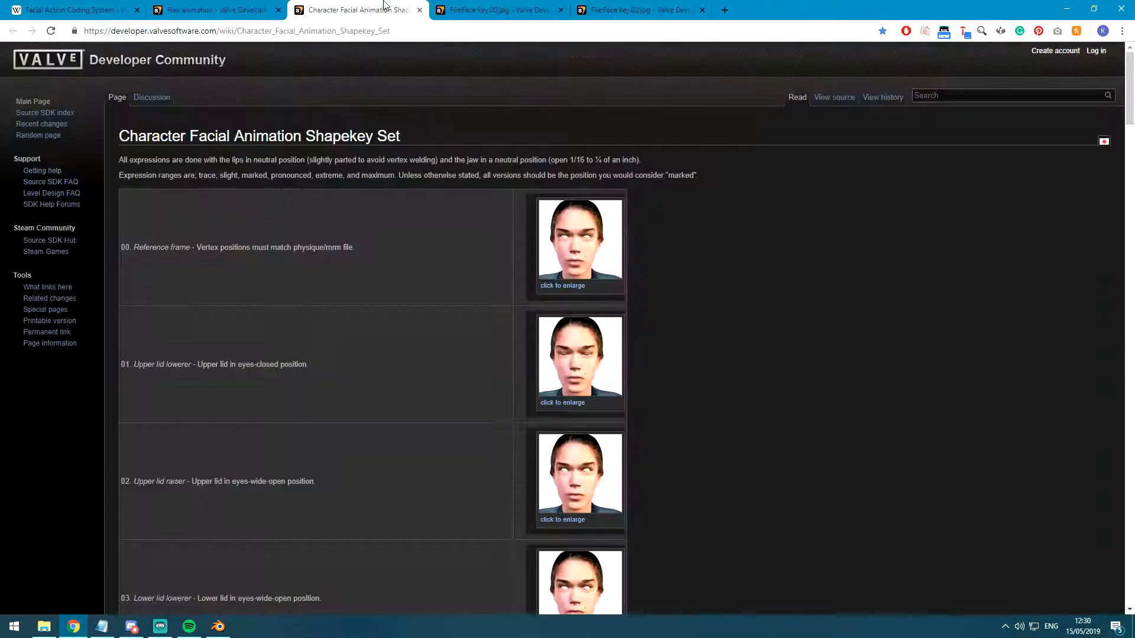
left_click(488, 17)
left_click(680, 10)
left_click(700, 9)
left_click(354, 10)
scroll(286, 463, "down", 2)
middle_click(561, 500)
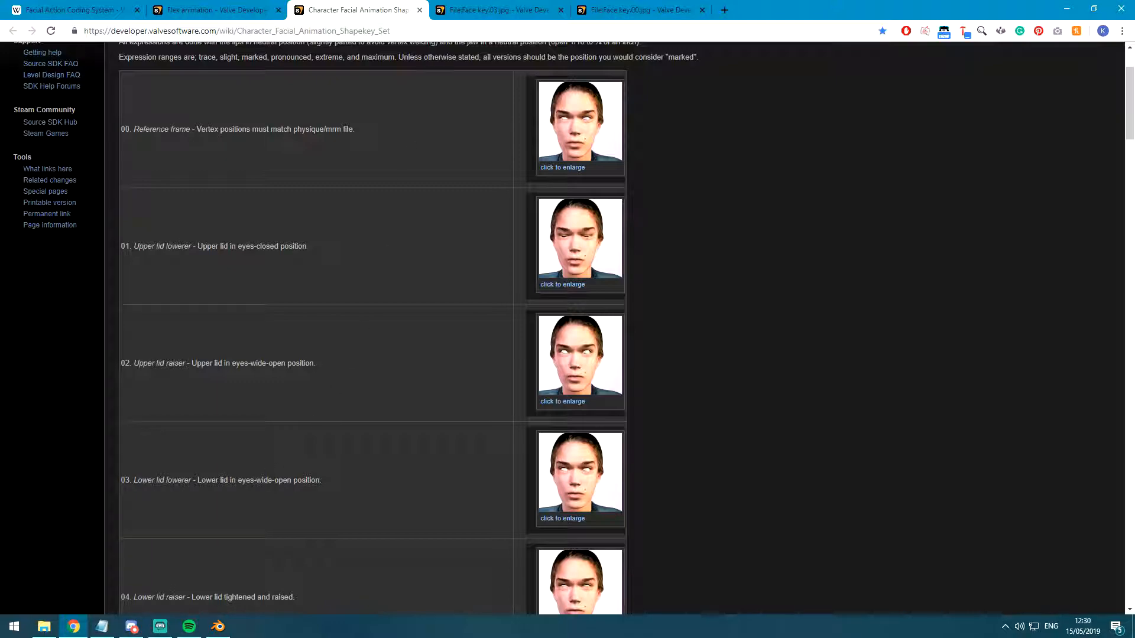
left_click(463, 10)
left_click(615, 7)
left_click(486, 7)
left_click(612, 7)
left_click(488, 9)
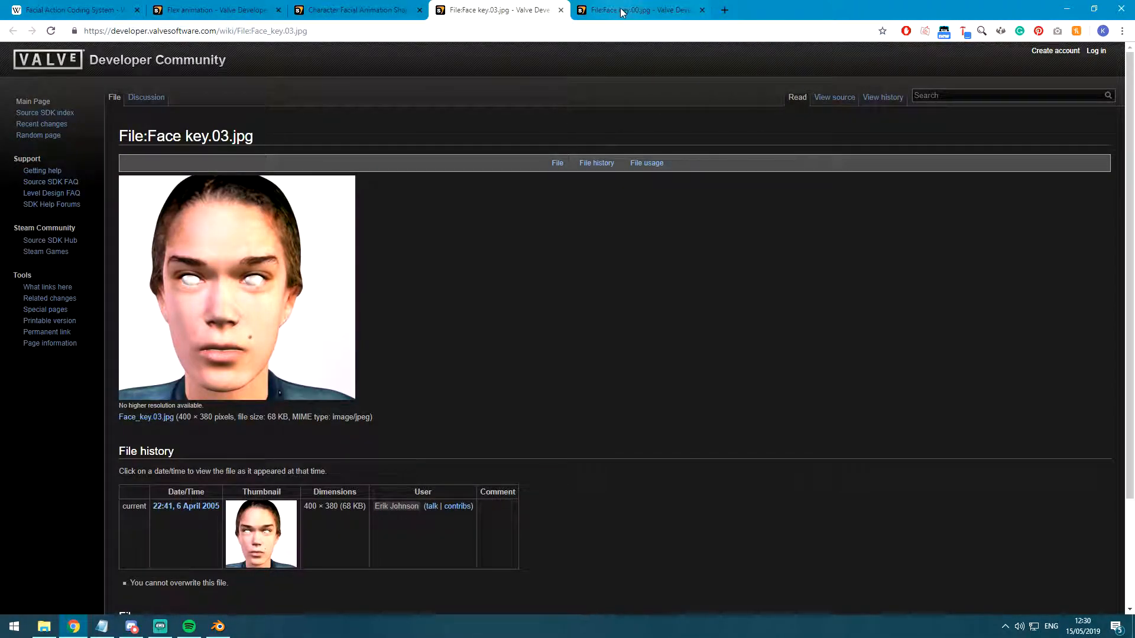
Back in Blender, put lannistersoldier_reference_skeleton in Pose Mode and deselect all bones.
key("alt+Tab")
right_click(441, 300)
right_click(442, 300)
middle_click_drag(442, 301, 330, 289, "shift")
key("ctrl+Tab")
key("a")
key("a")
key("a")
key("a")
key("a")
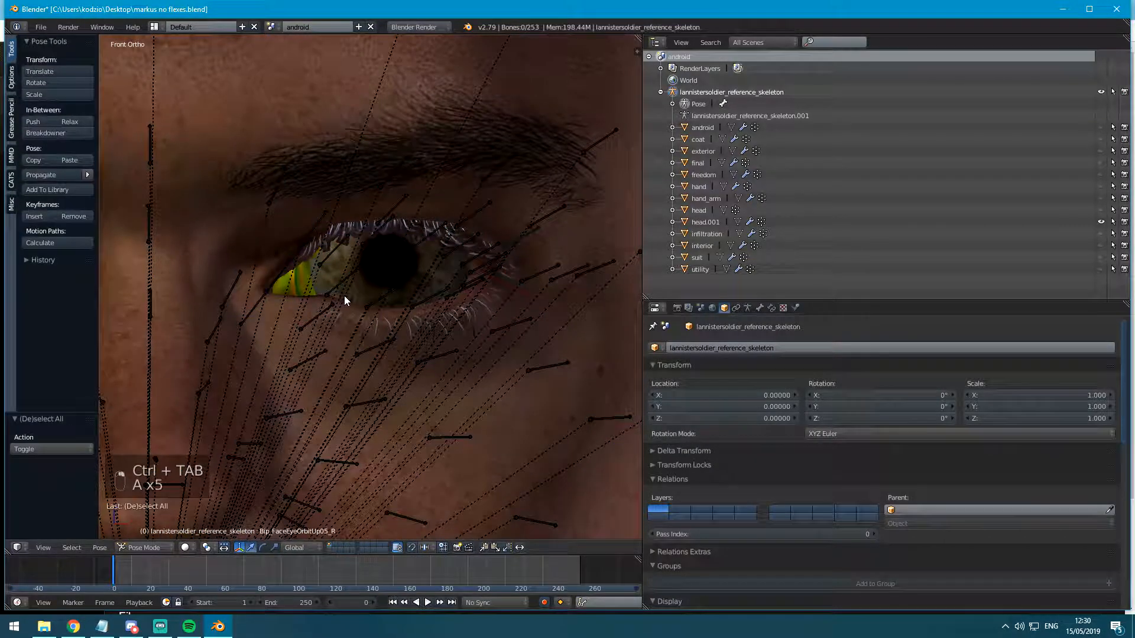
Move the lower eyelid bones of both eyes down about 0.09 along global Z and leave Pose Mode.
key("c")
left_click_drag(349, 278, 471, 293)
key("grave")
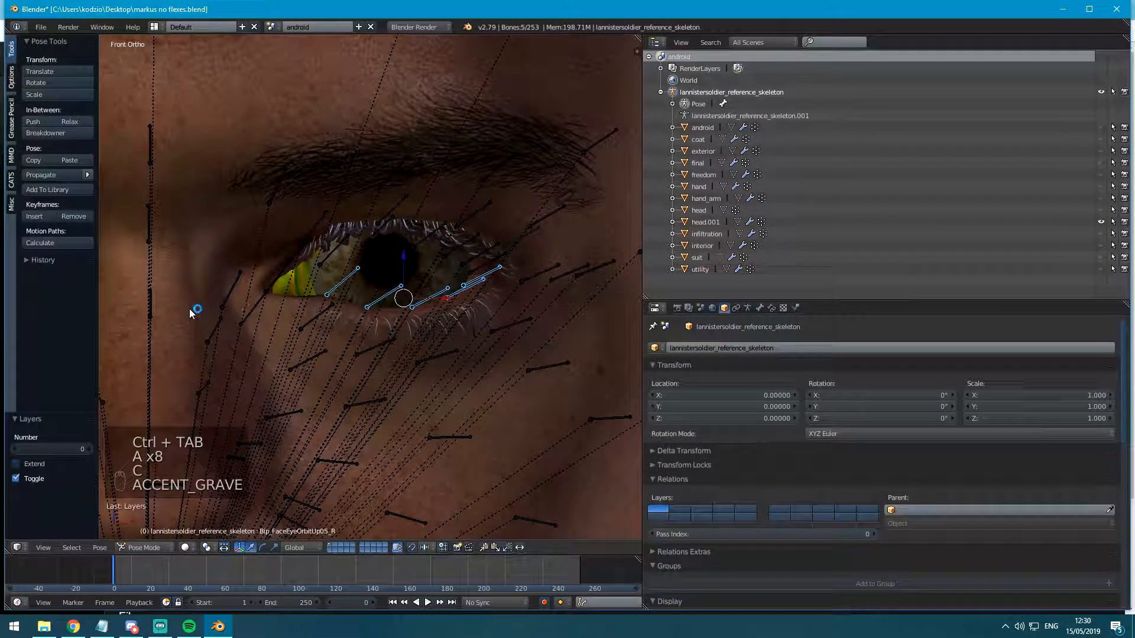
key("c")
mouse_move(367, 299)
left_mouse_down()
mouse_move(284, 319)
mouse_move(232, 311)
left_mouse_up()
right_click(233, 306)
scroll(236, 307, "down", 3)
middle_click_drag(473, 304, 328, 292, "shift")
key("g")
key("z")
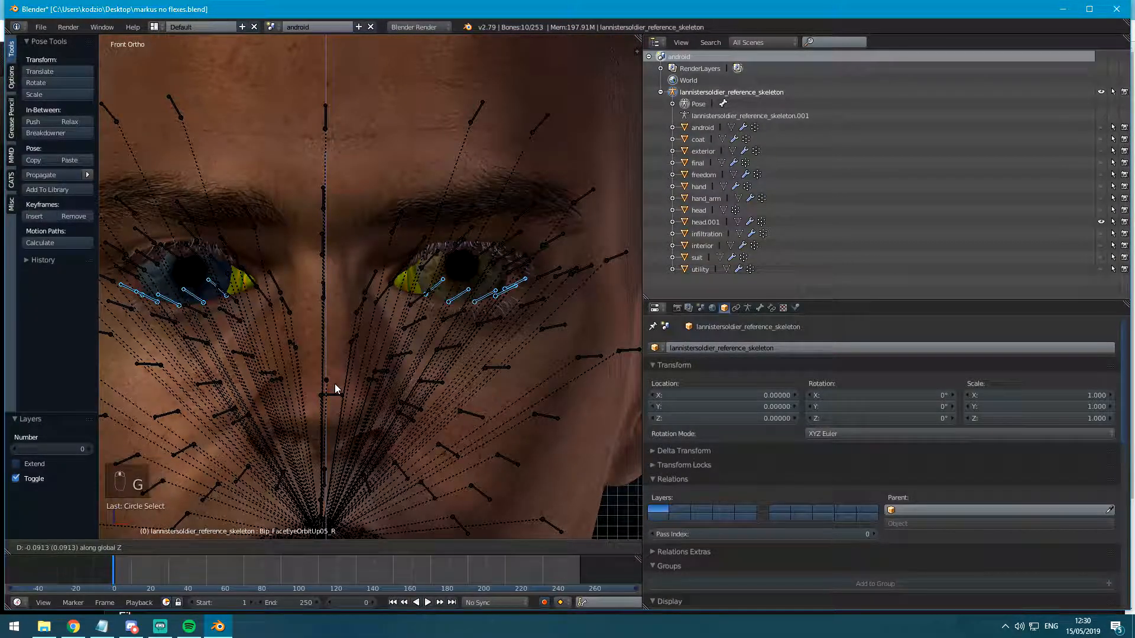
left_click(332, 390)
key("ctrl+Tab")
Apply head.001's Armature modifier as a shape key, select the new key, and save over markus no flexes.blend.
right_click(461, 177)
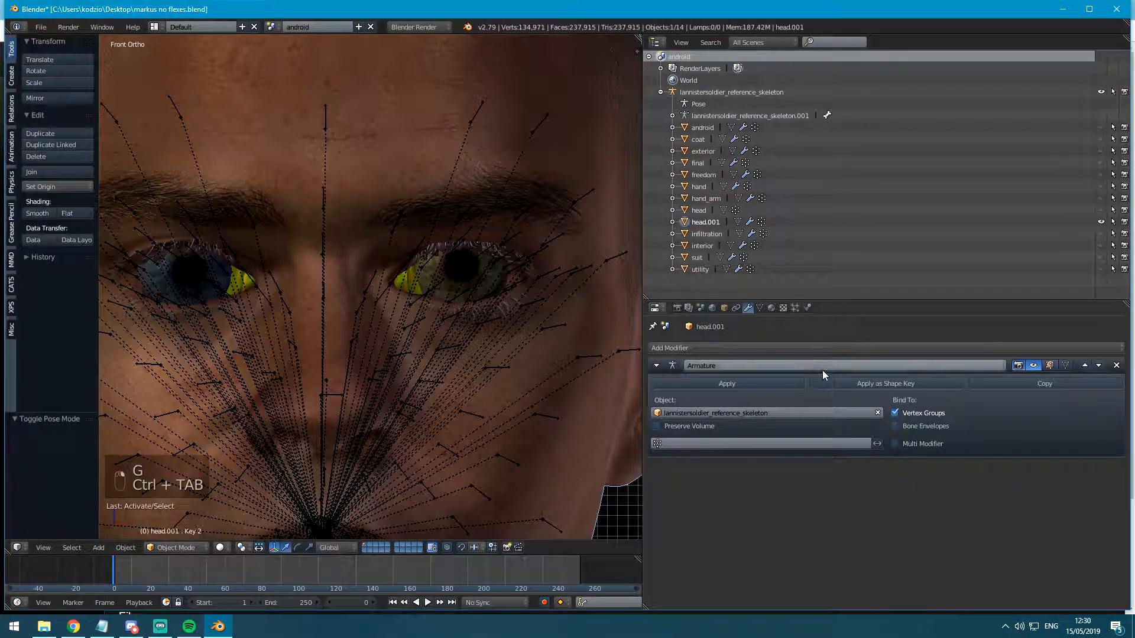
left_click(828, 381)
left_click(759, 307)
scroll(685, 490, "down", 2)
left_click(715, 437)
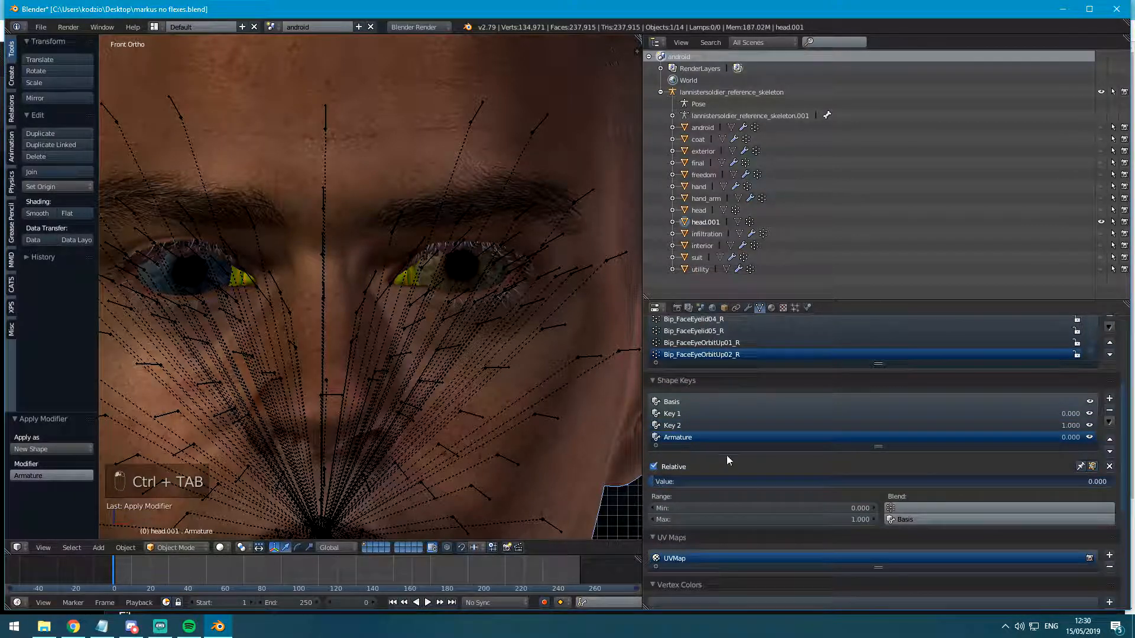
key("ctrl+s")
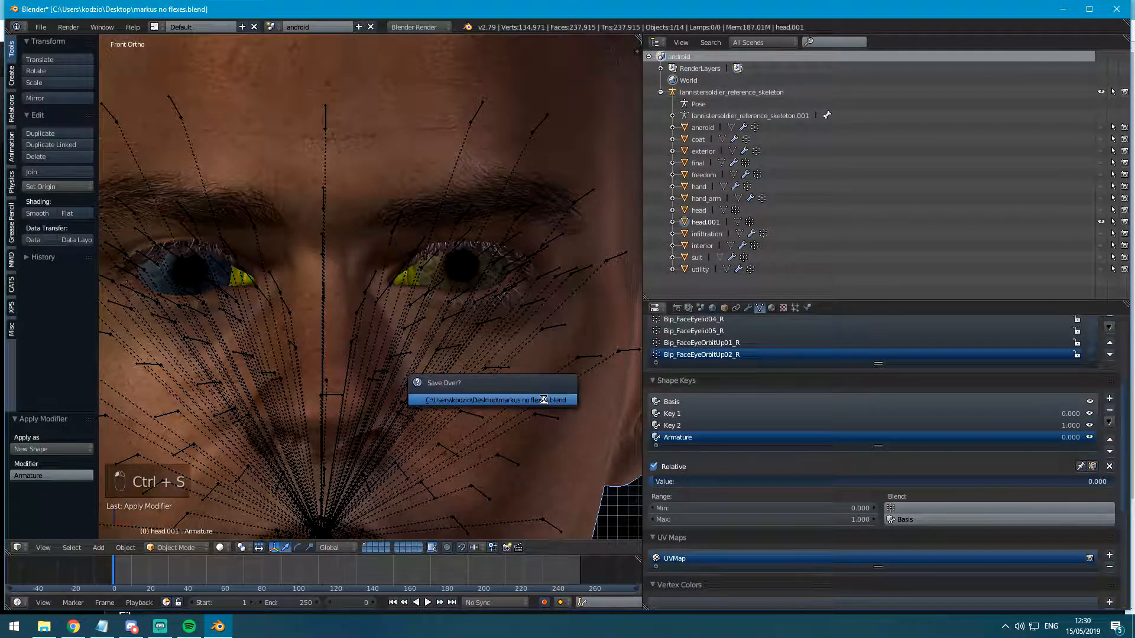
Put lannistersoldier_reference_skeleton back in Pose Mode with the mouth and jaw bones in view.
scroll(434, 424, "down", 5)
middle_click_drag(395, 421, 382, 357, "shift")
scroll(378, 351, "up", 1)
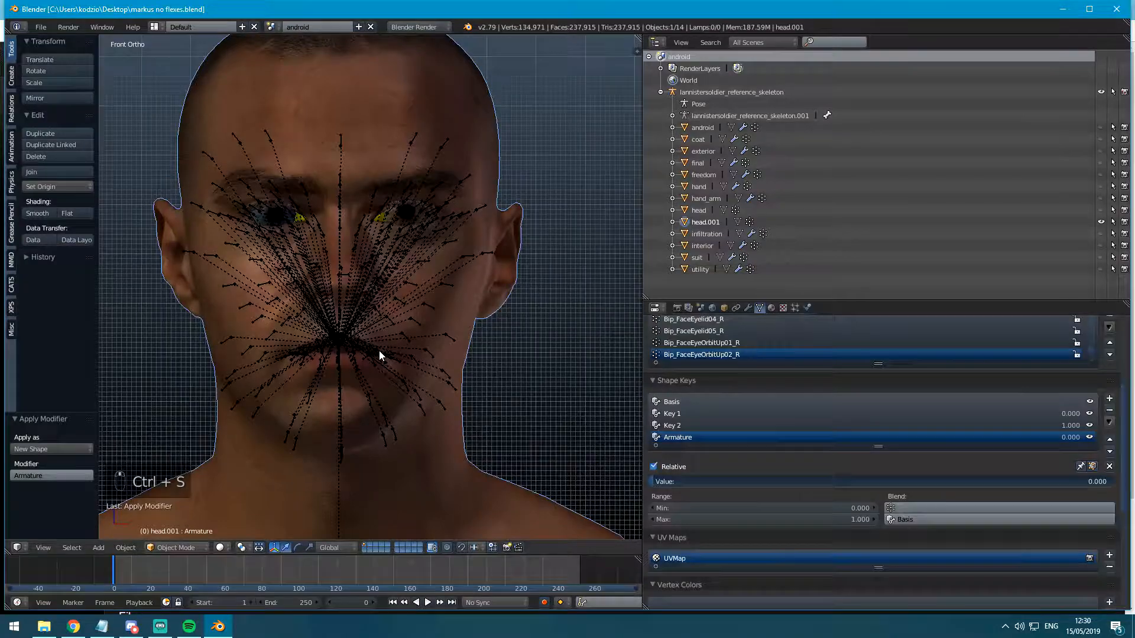
right_click(383, 360)
key("ctrl+Tab")
scroll(383, 361, "up", 4)
middle_click_drag(367, 405, 286, 400)
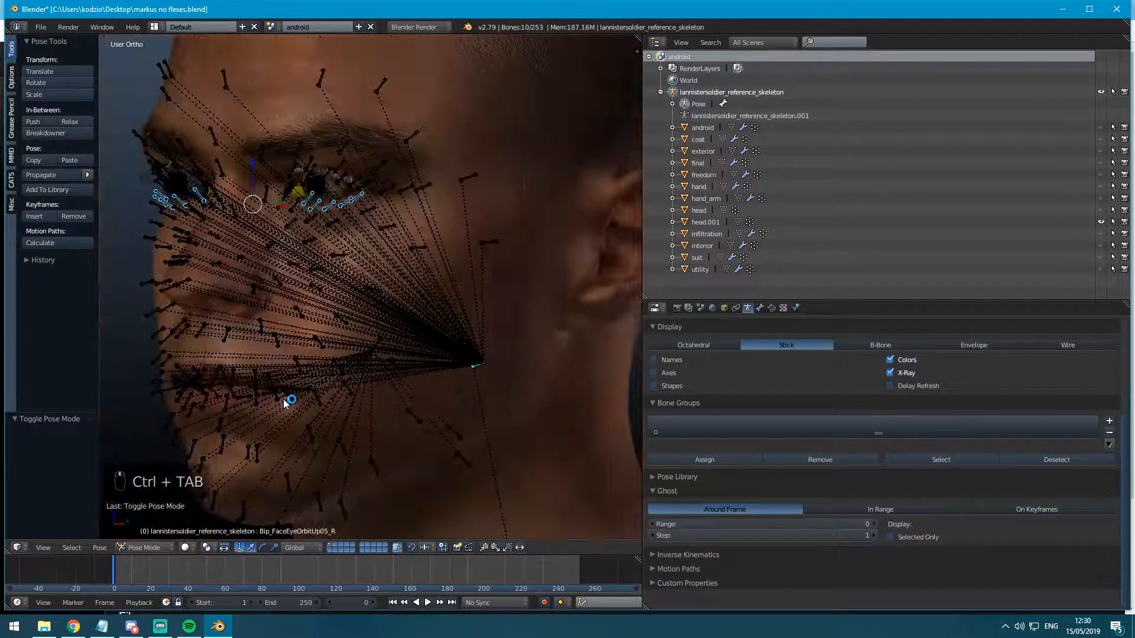
Try rotating the Bip_Goiter bone freehand in the right side view, and undo the rotation.
key("KP_3")
right_click(417, 360)
scroll(408, 356, "down", 1)
middle_click_drag(408, 356, 505, 313, "shift")
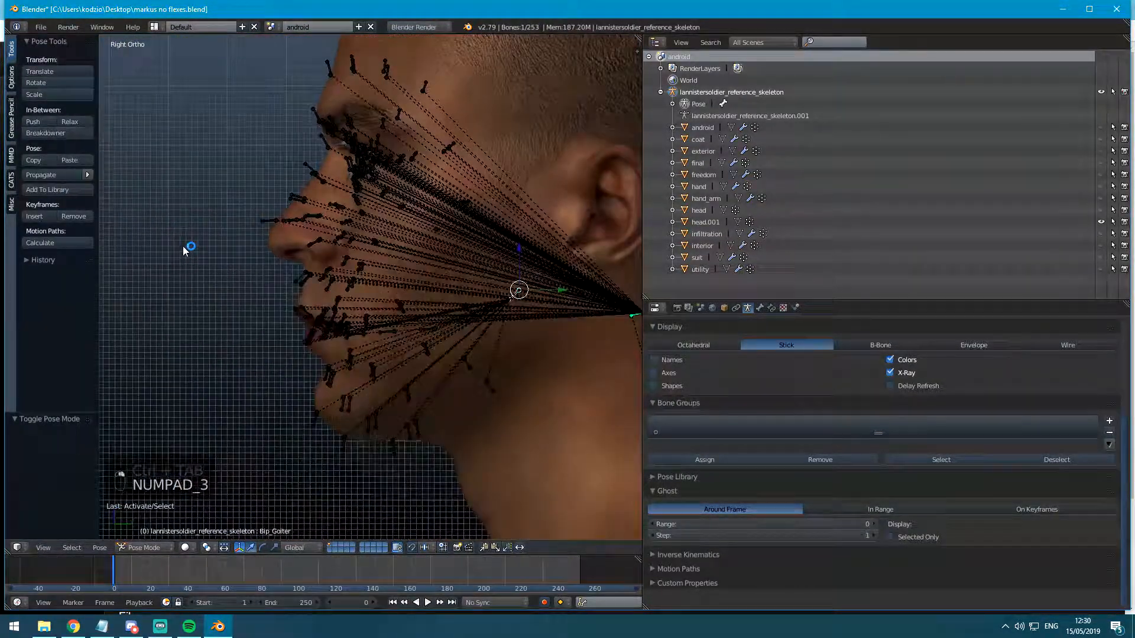
key("r")
left_click(481, 464)
key("ctrl+z")
Try clearing the location of all the skeleton's bones, undo it, and return to the front view.
key("a")
key("a")
key("a")
key("alt+g")
key("ctrl+z")
key("KP_1")
scroll(414, 392, "up", 3)
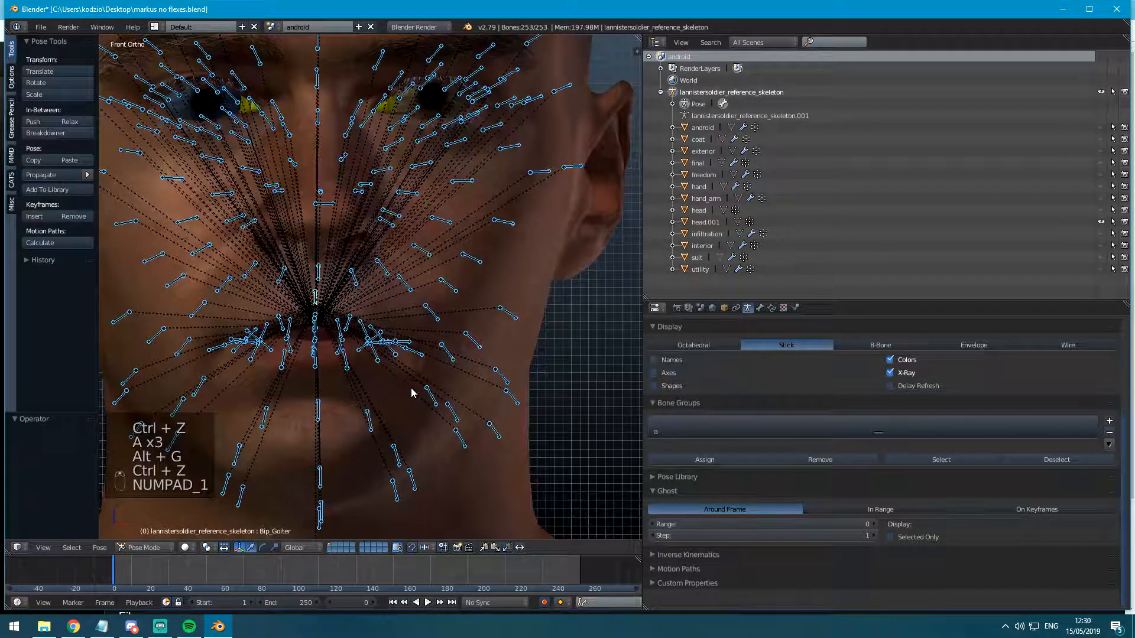
In the browser, open Valve's Face key.12 open mouth smile reference and compare it with the other face key images.
key("alt+Tab")
left_click(301, 10)
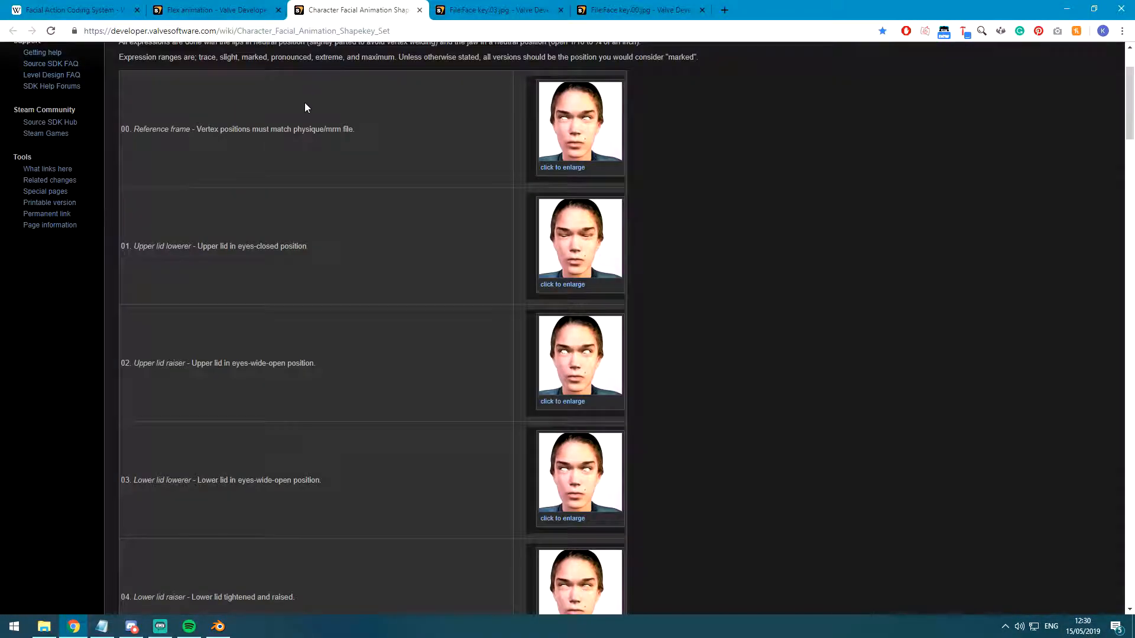
scroll(417, 305, "down", 1)
scroll(418, 305, "down", 20)
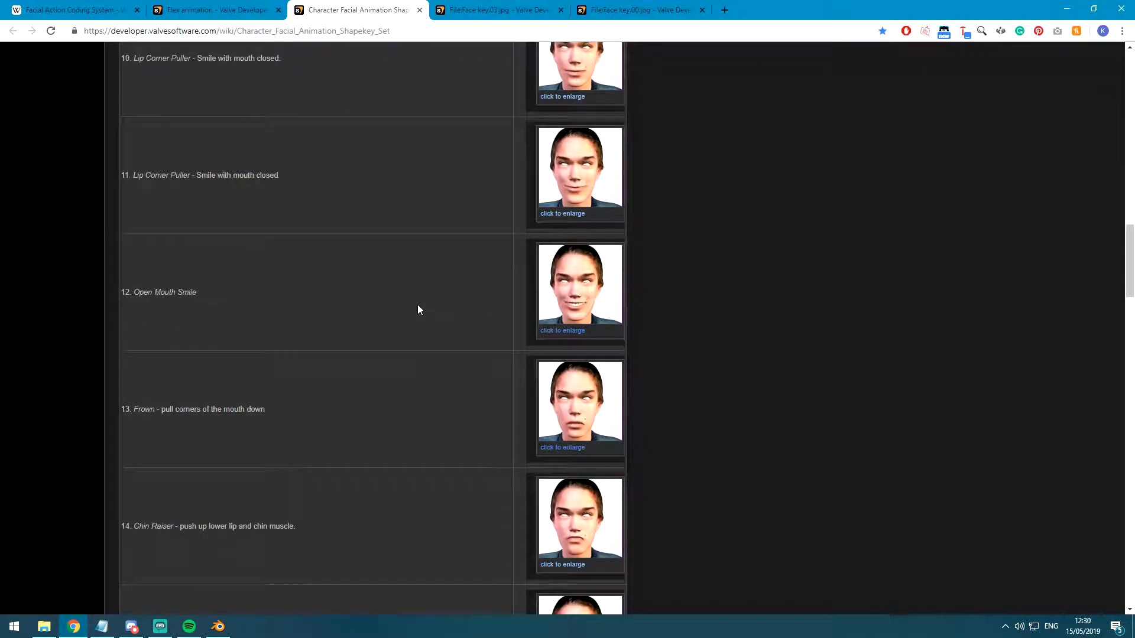
scroll(417, 305, "up", 5)
middle_click(572, 236)
left_click(457, 6)
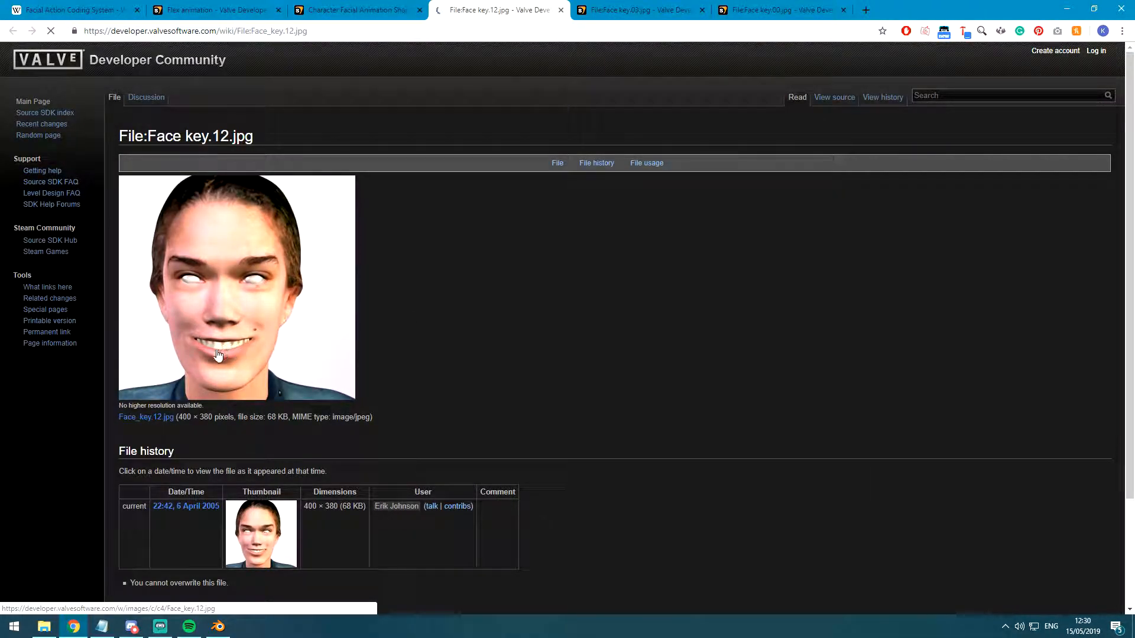
key("ctrl+Tab")
key("ctrl+Tab")
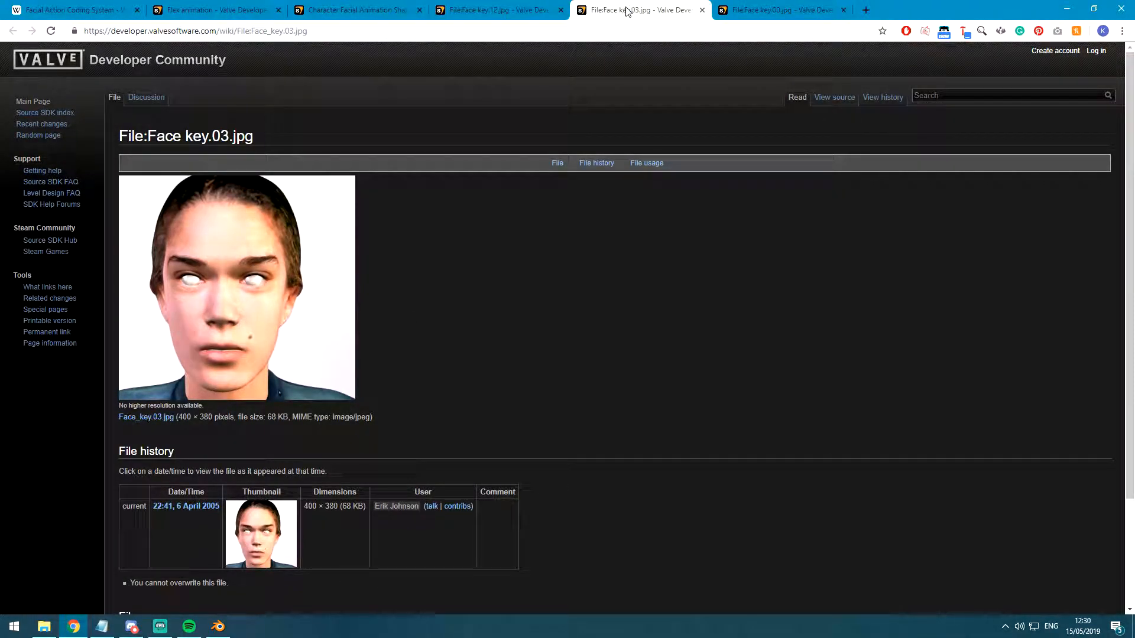
left_click(516, 6)
Compare the skeleton's mouth bones in Blender's front view with the Face key.12 smile reference.
key("alt+Tab")
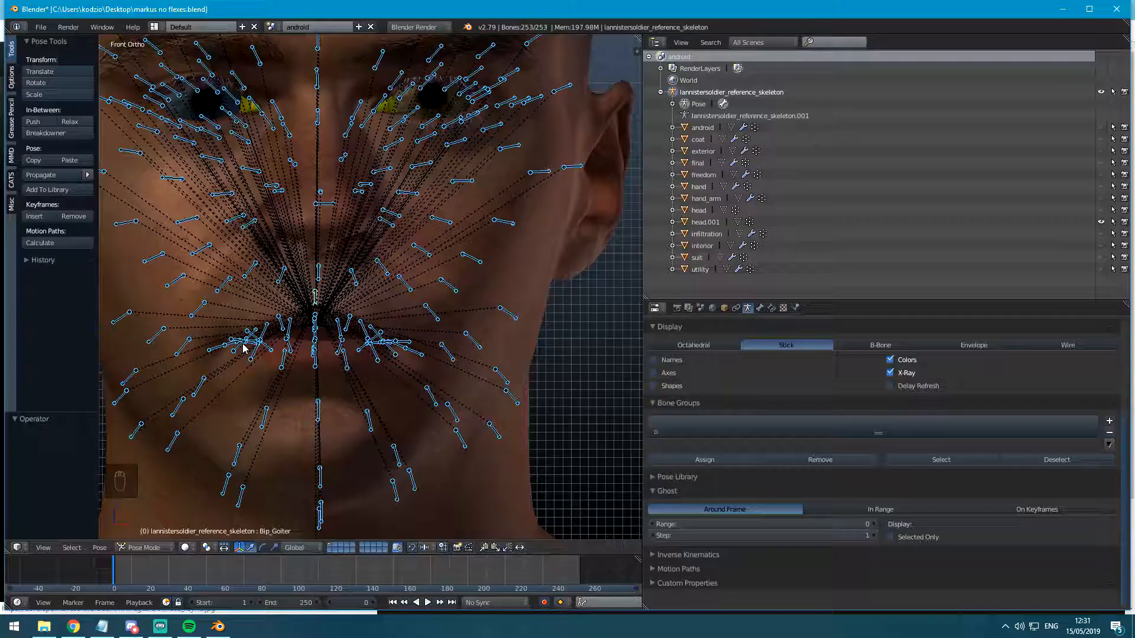
key("a")
key("alt+Tab")
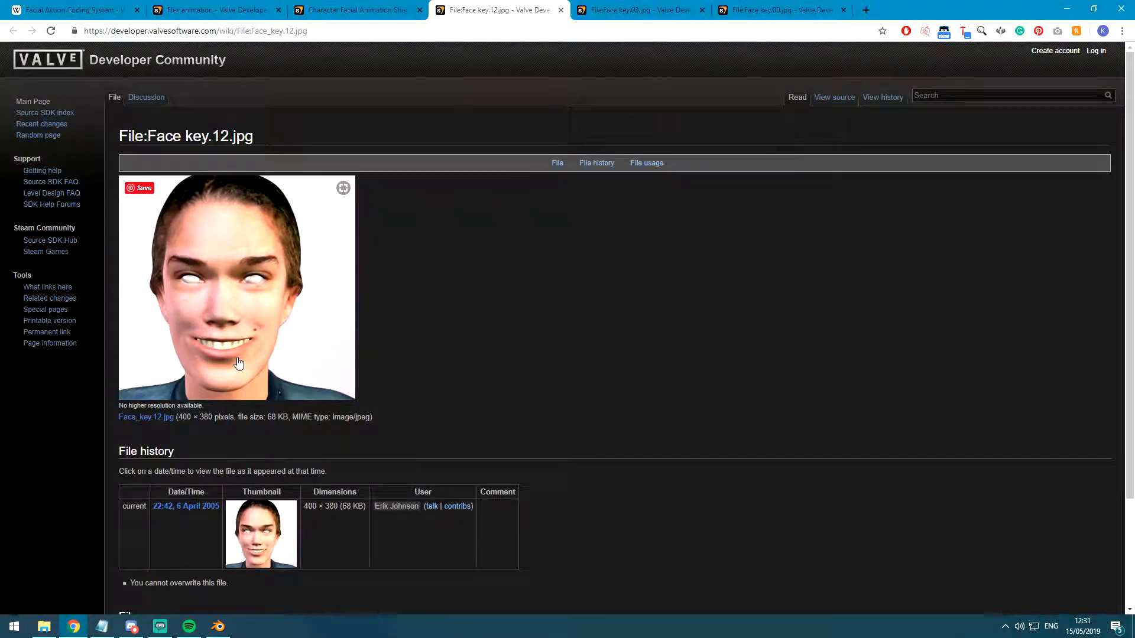
key("alt+Tab")
key("KP_1")
scroll(414, 346, "up", 4)
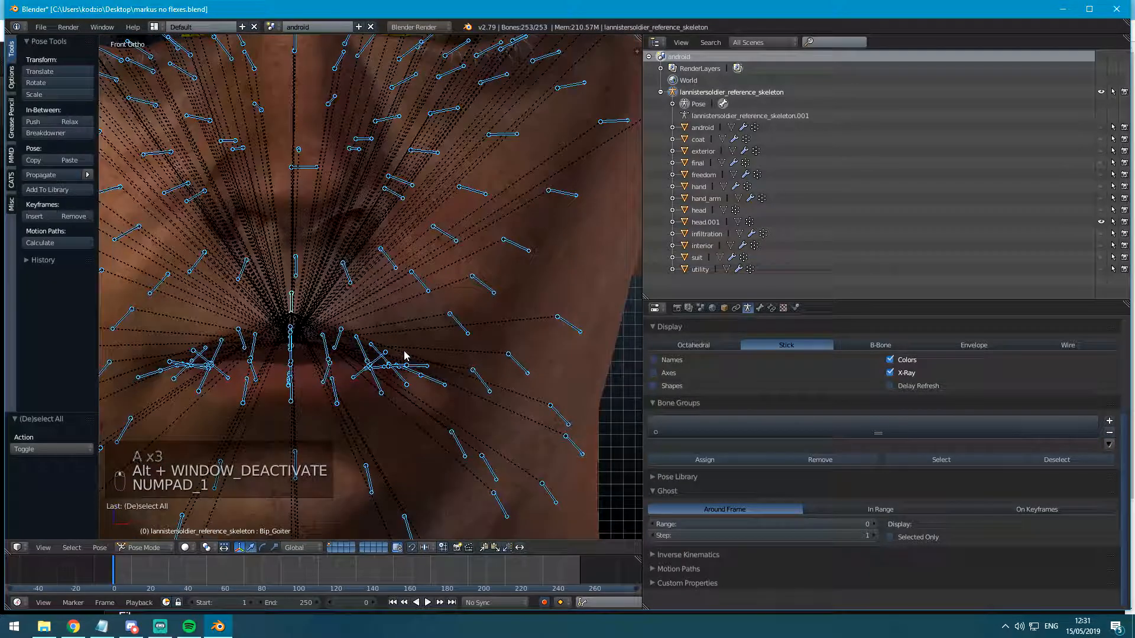
key("alt+Tab")
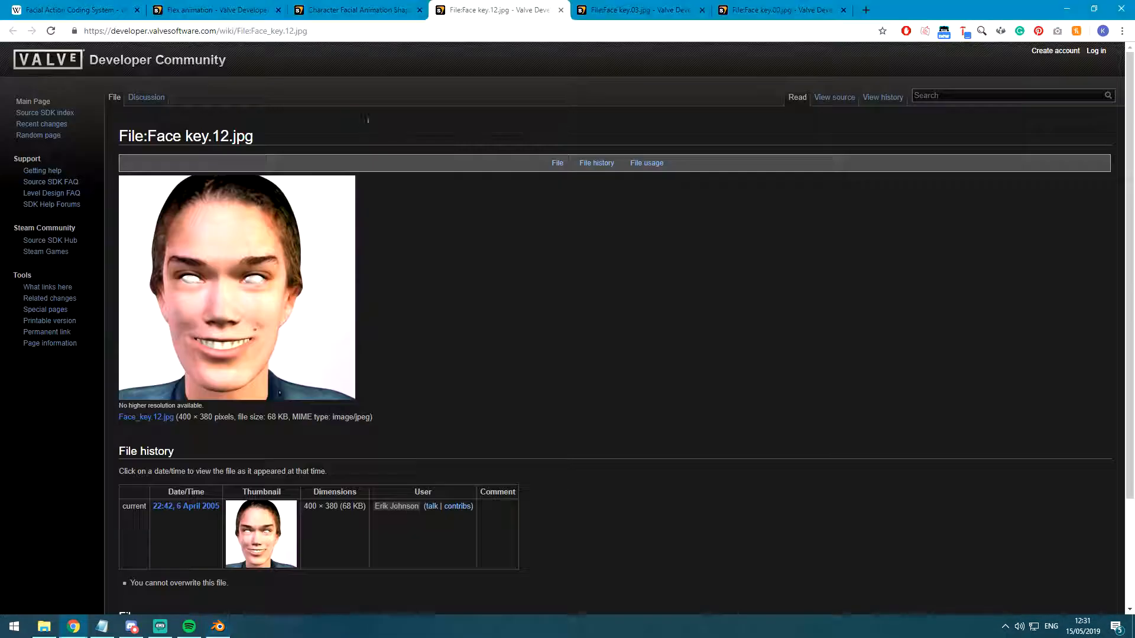
Look through the lip synch and choreography creation pages linked from the Flex animation article, and close their tab.
left_click(193, 10)
scroll(449, 489, "up", 20)
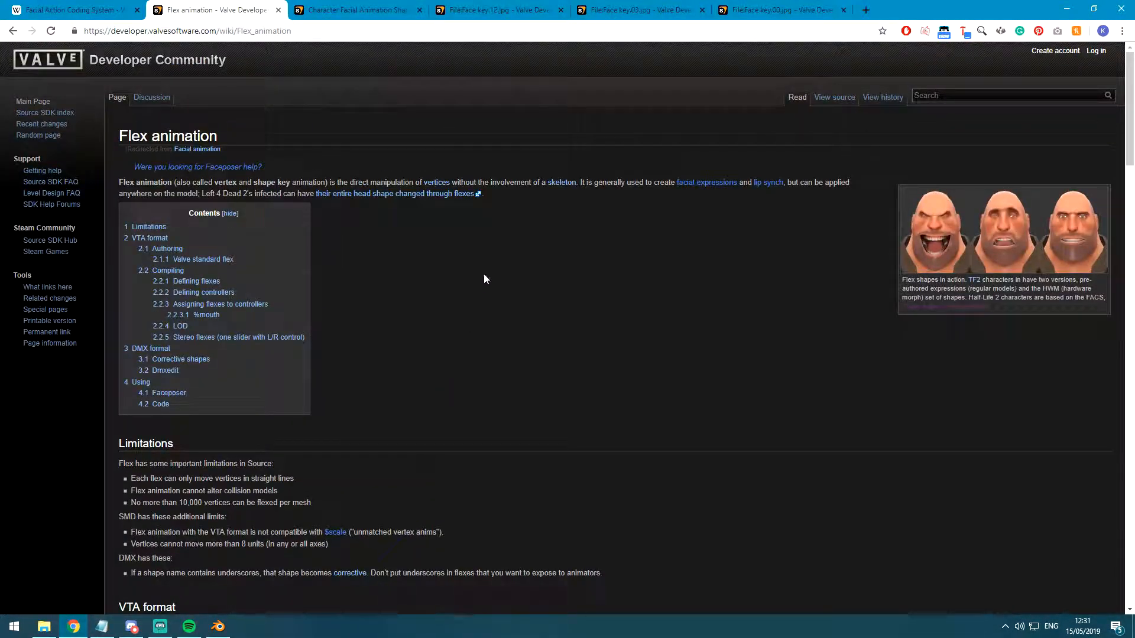
middle_click(767, 183)
left_click(326, 9)
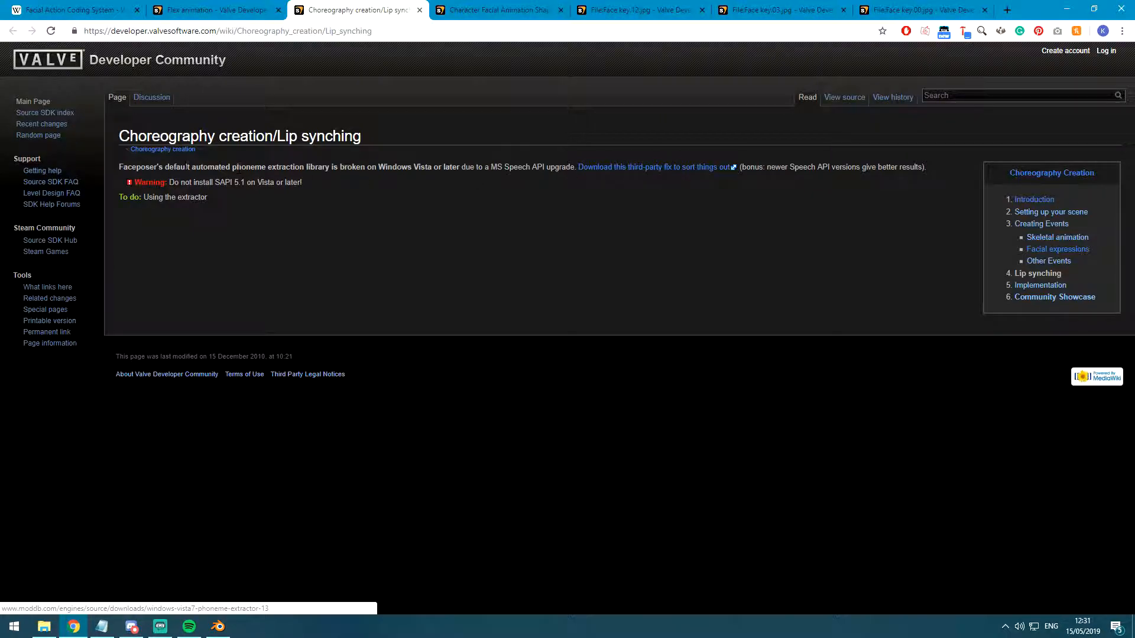
left_click(173, 151)
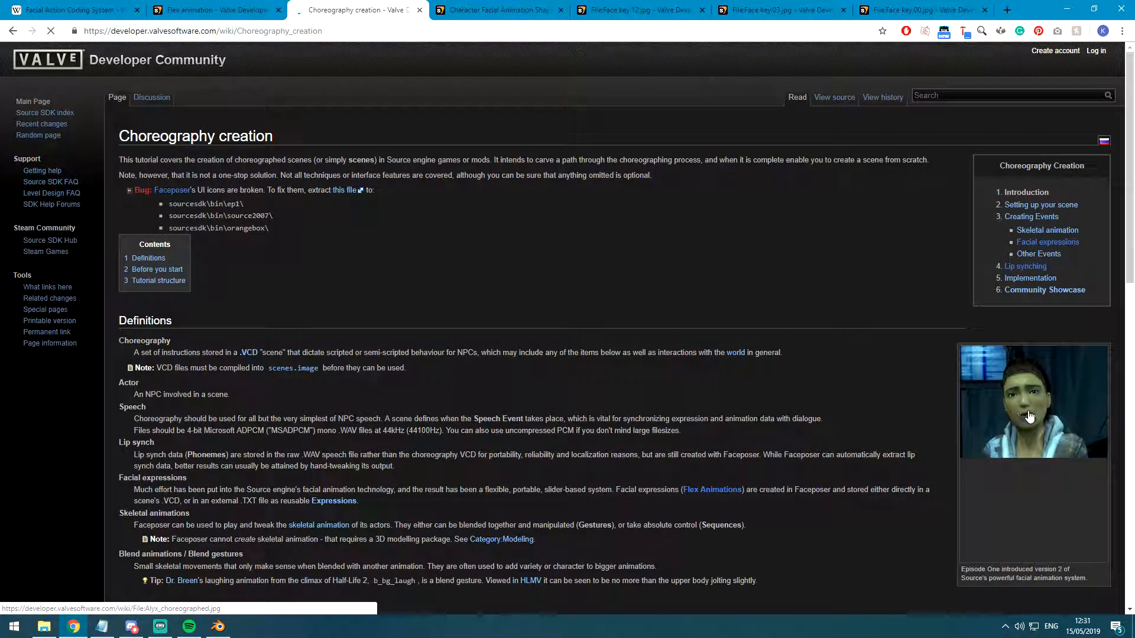
left_click(419, 10)
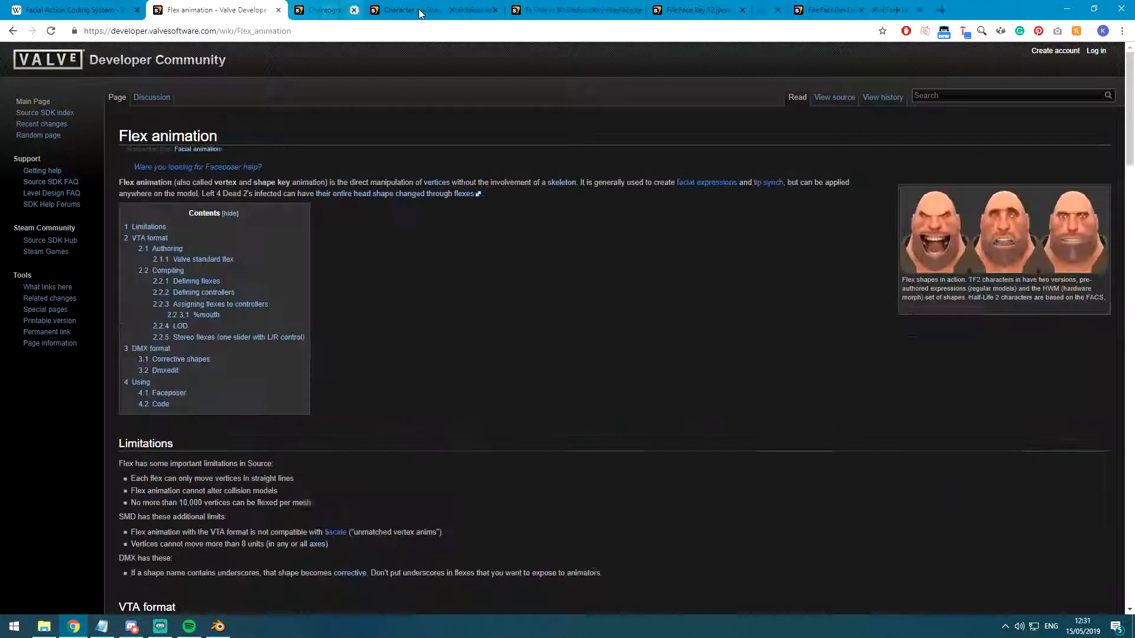
Back in Blender, take lannistersoldier_reference_skeleton out of Pose Mode and hide it.
key("alt+Tab")
scroll(384, 293, "down", 5)
key("KP_1")
scroll(381, 303, "up", 5)
key("ctrl+Tab")
key("h")
Preview head.001's Armature shape key by raising its value and bringing it back to 0.000.
right_click(549, 295)
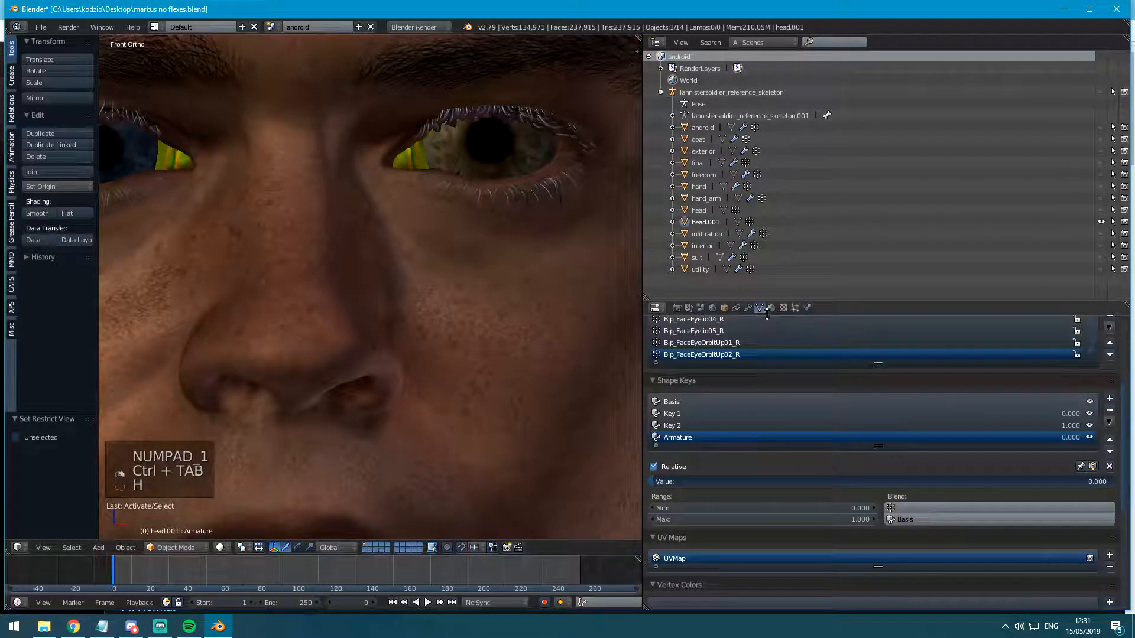
left_click_drag(723, 481, 886, 481)
left_click_drag(1099, 481, 716, 481)
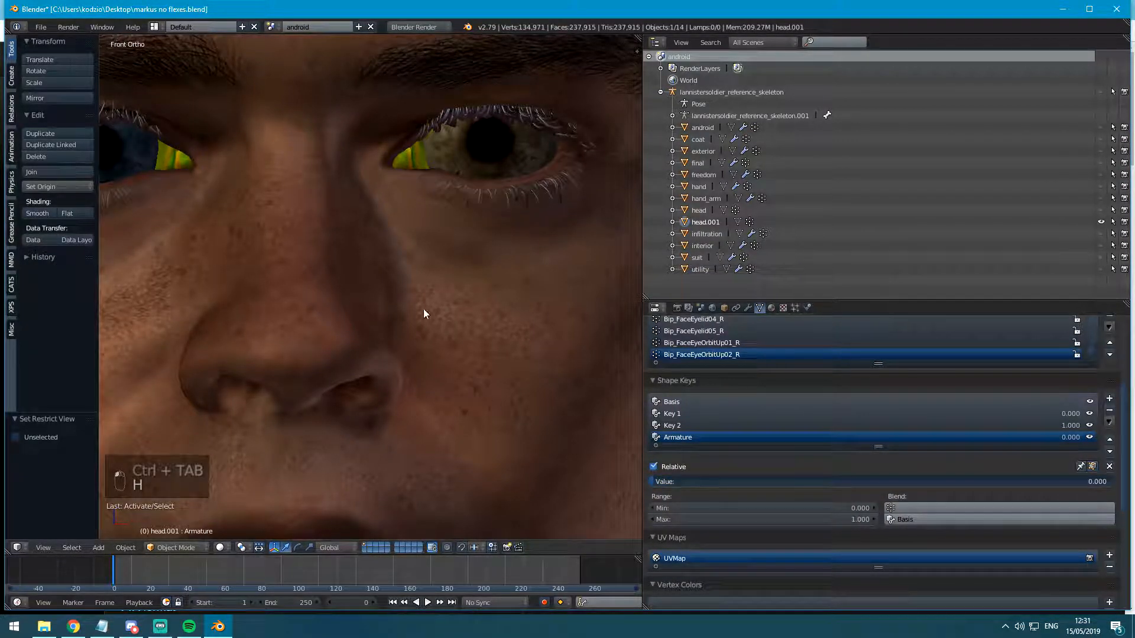
Save over markus no flexes.blend and rename head.001's Armature shape key to Key 3.
middle_click_drag(427, 324, 359, 436, "shift")
mouse_move(718, 484)
left_mouse_down()
mouse_move(1123, 485)
mouse_move(709, 484)
left_mouse_up()
scroll(484, 375, "down", 4)
scroll(484, 374, "up", 4)
key("ctrl+s")
left_click(484, 376)
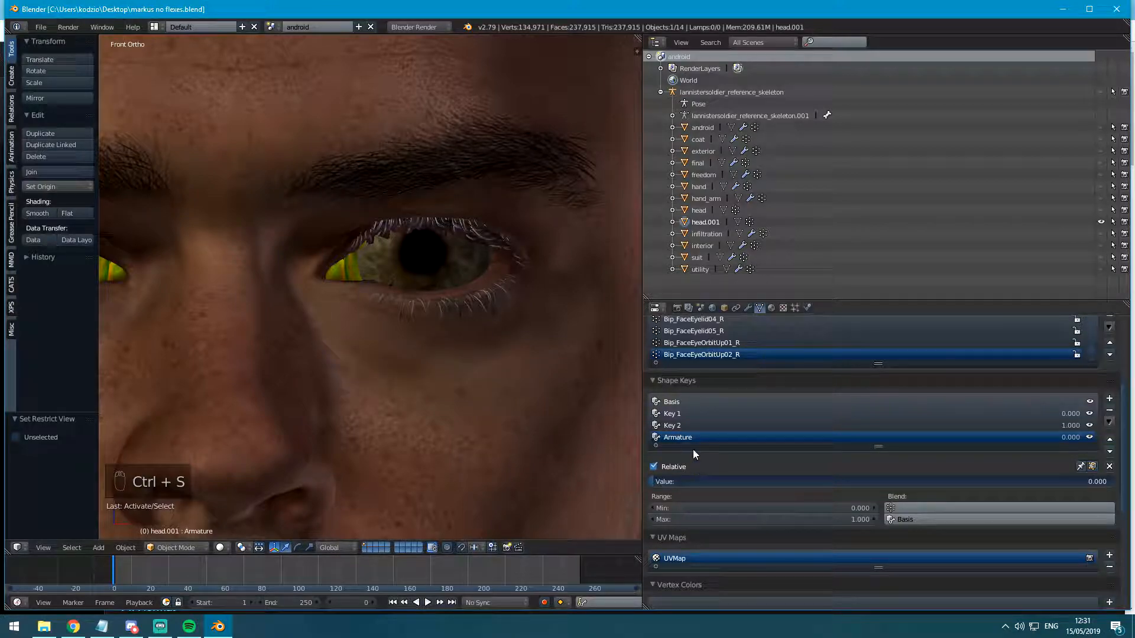
double_click(673, 437)
Switch to Chrome, close the leftover face key image tabs except Face key.00.jpg, and return to the Character Facial Animation Shapekey Set page.
key("alt+Tab")
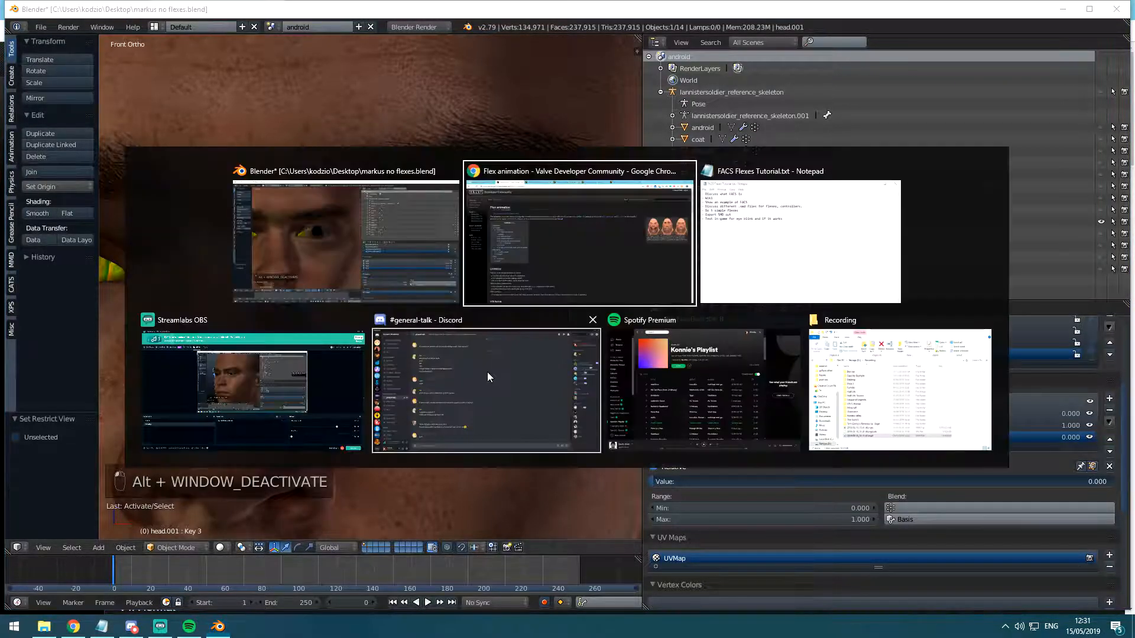
left_click(358, 9)
left_click(560, 9)
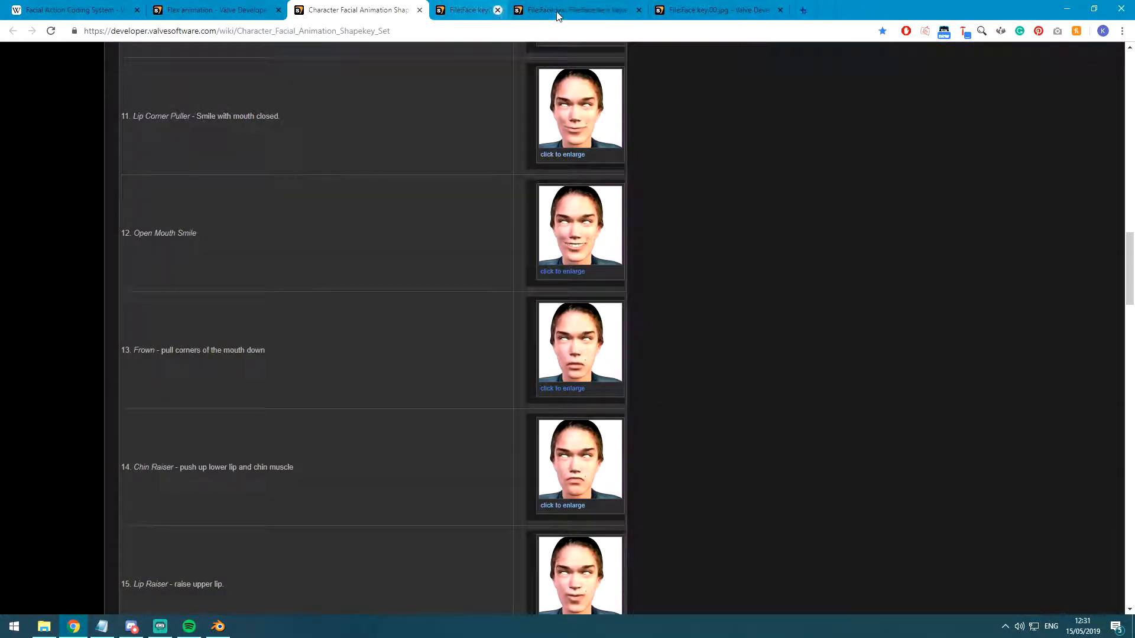
left_click(563, 10)
left_click(520, 9)
left_click(383, 12)
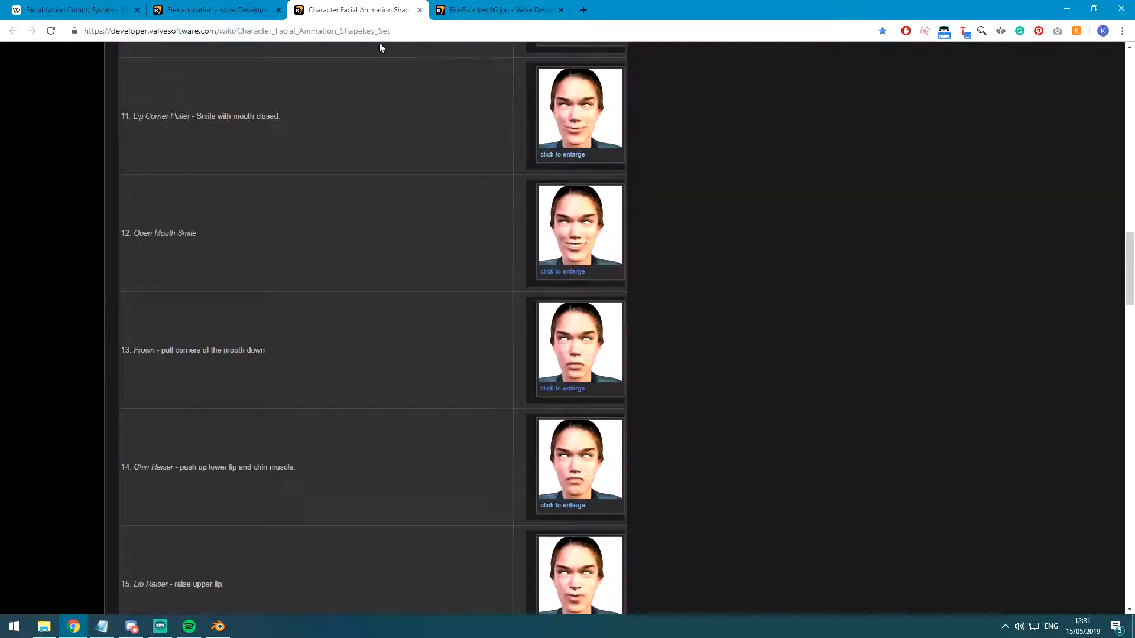
Open the reference image for 04 Lower lid raiser in a new tab.
scroll(350, 349, "up", 15)
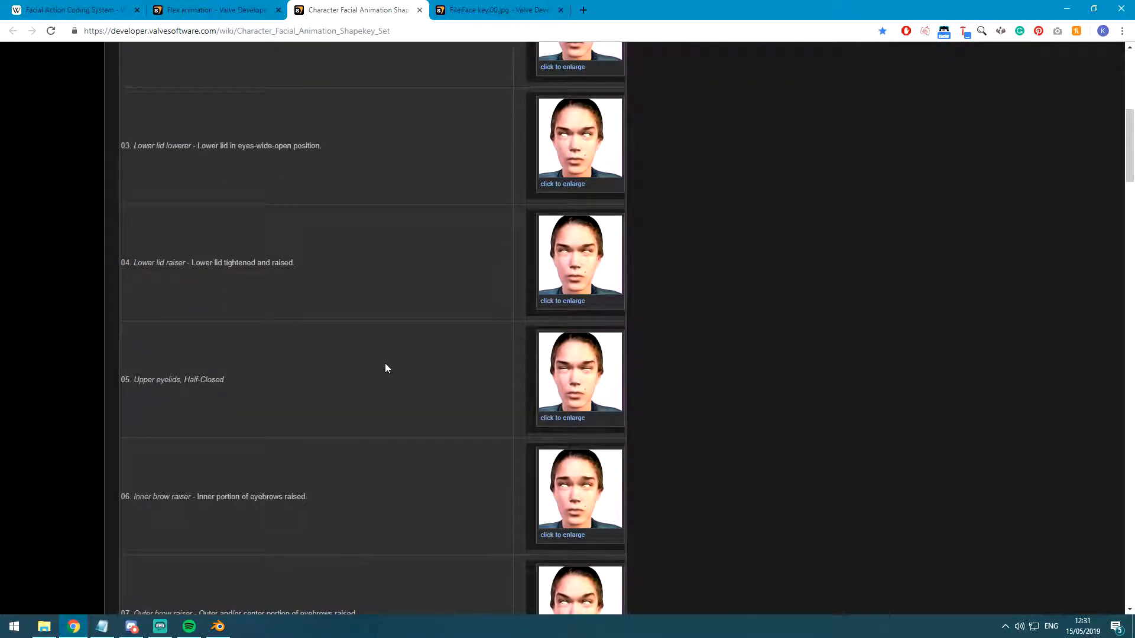
middle_click(590, 291)
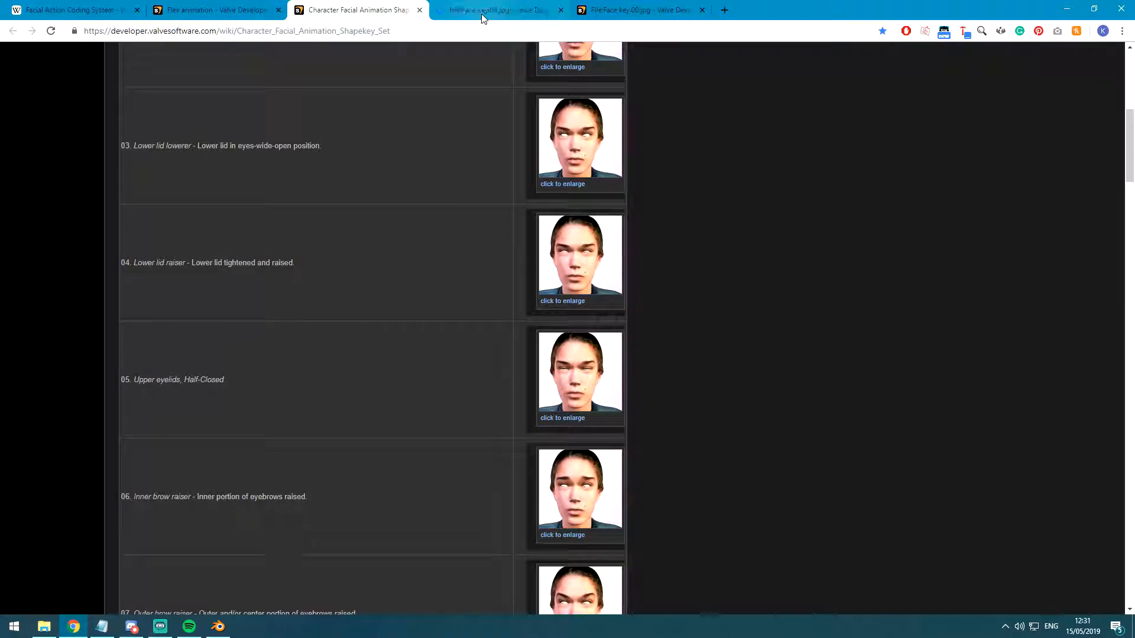
Compare the lower lid raiser face reference with the neutral Face key.00.jpg reference, then return to Blender.
left_click(514, 12)
left_click(625, 11)
left_click(535, 10)
left_click(610, 9)
left_click(522, 7)
key("alt+Tab")
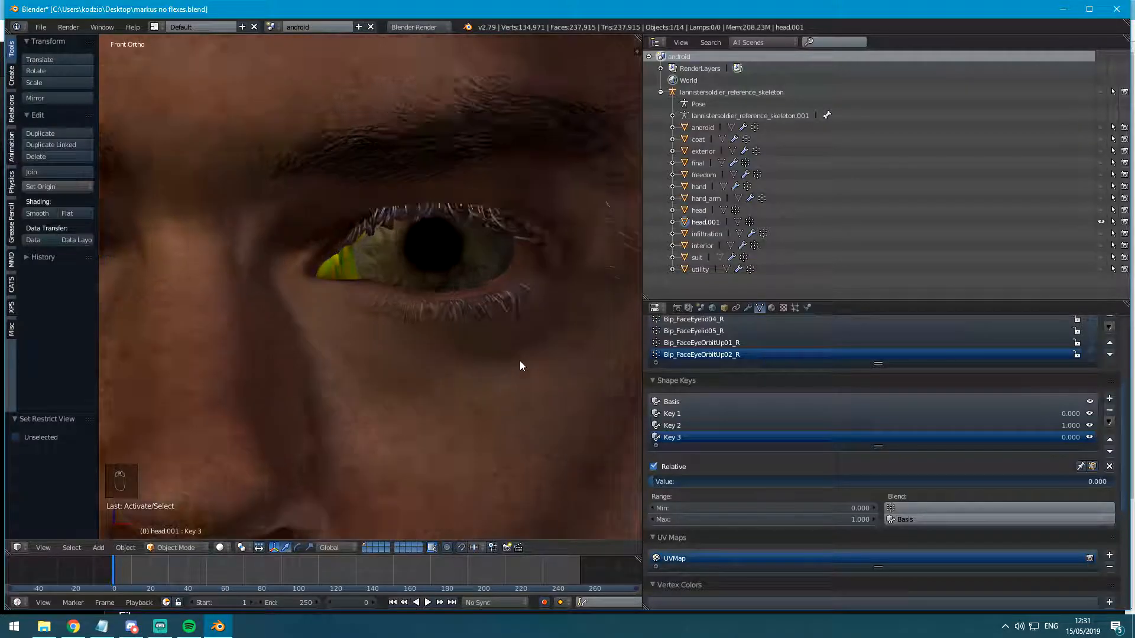
Unhide the lannistersoldier_reference_skeleton armature and clear location, rotation and scale of all its bones in Pose Mode.
scroll(504, 357, "down", 2)
left_click(1102, 92)
right_click(473, 231)
right_click(475, 228)
right_click(474, 228)
key("ctrl+Tab")
key("a")
key("a")
key("a")
key("alt+g")
key("alt+h")
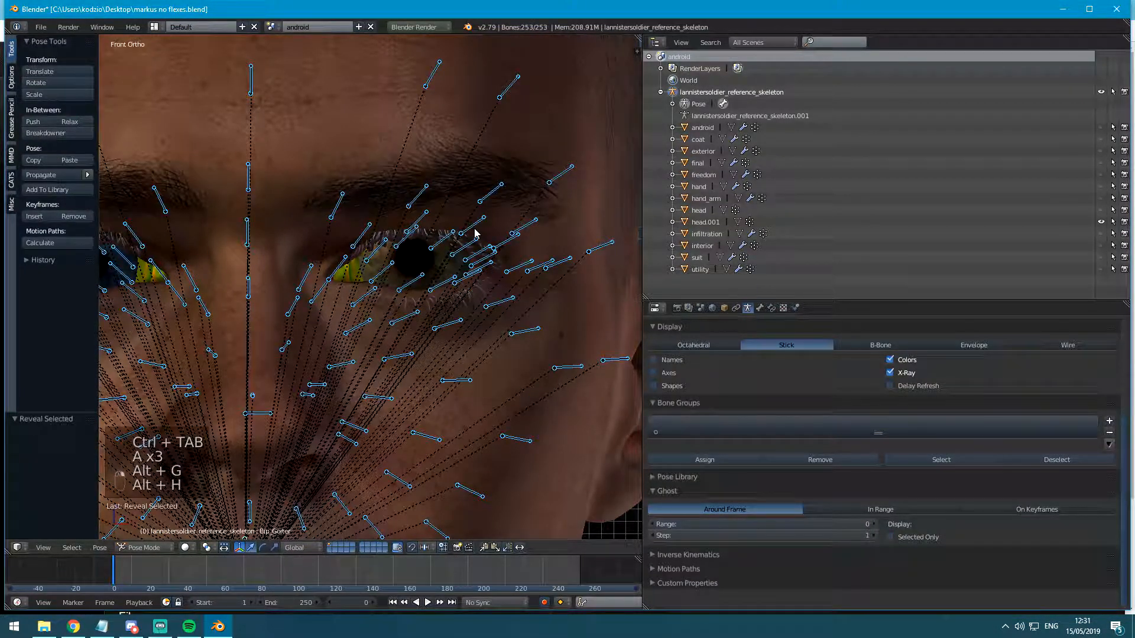
key("alt+r")
key("alt+s")
Set head.001's Key 2 shape key to 0 and add an Armature modifier targeting lannistersoldier_reference_skeleton.
right_click(570, 337)
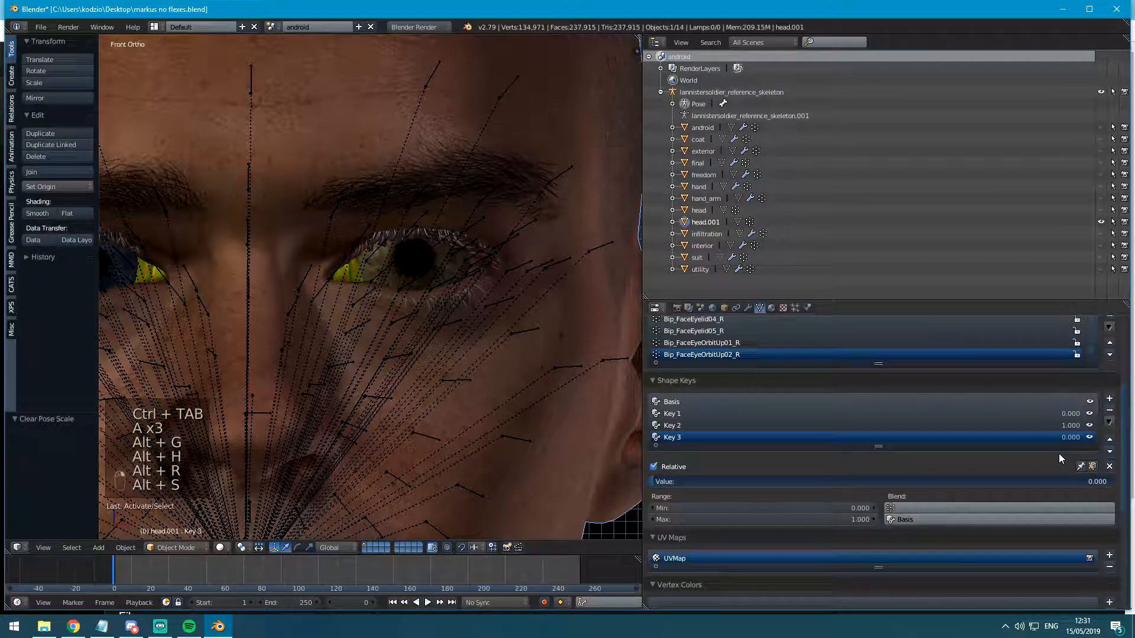
left_click_drag(1070, 426, 827, 426)
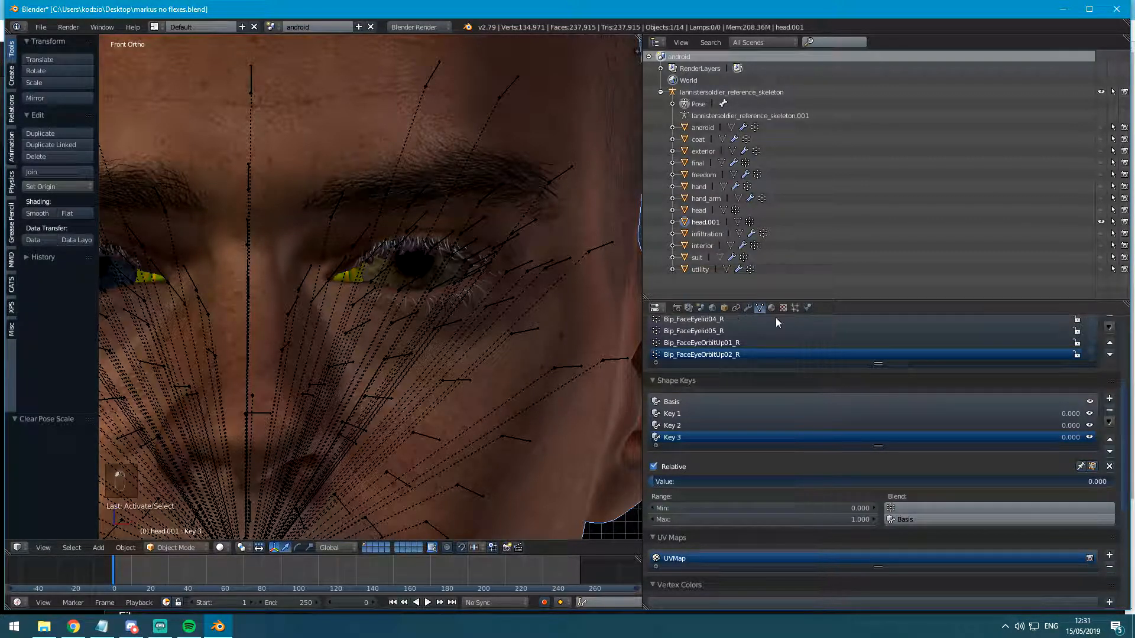
left_click(748, 308)
left_click(807, 348)
left_click(874, 376)
left_click(756, 412)
left_click(709, 429)
Return to posing the skeleton and circle-select the lower-eyelid bones of the _R side eye with everything else deselected.
right_click(438, 289)
scroll(459, 300, "up", 3)
middle_click_drag(459, 300, 345, 310, "shift")
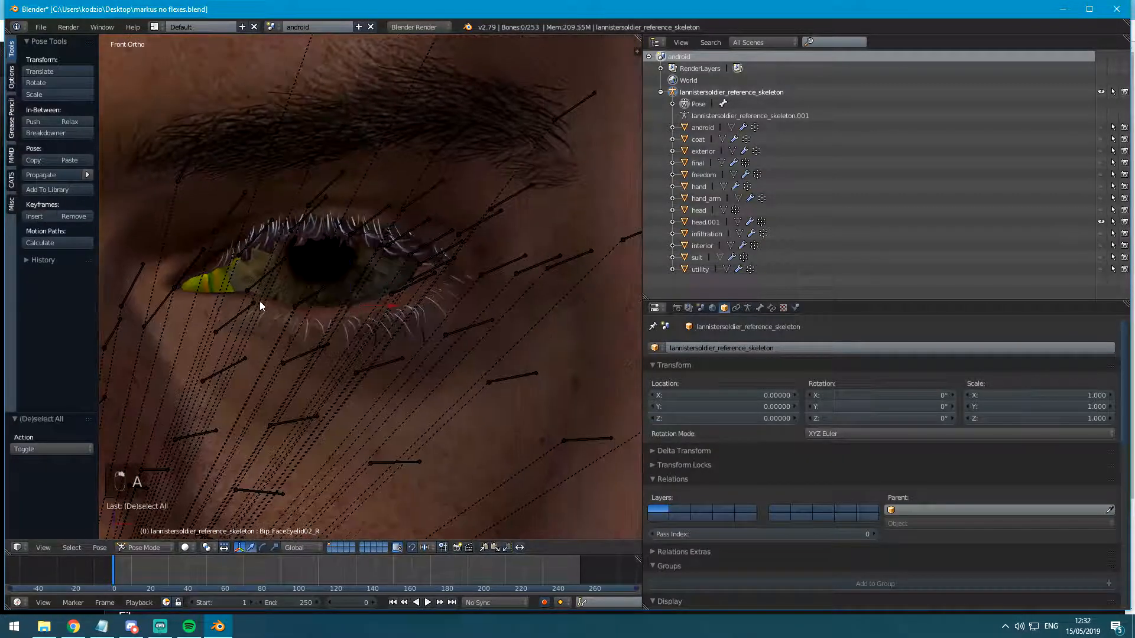
scroll(258, 303, "up", 3)
key("a")
key("a")
key("a")
key("a")
key("c")
left_click_drag(157, 293, 396, 295)
right_click(448, 276)
Add the opposite eye's lower-eyelid bones to the selection and raise all of them about 0.12 along Z.
scroll(449, 276, "down", 6)
middle_click_drag(307, 290, 627, 298, "shift")
scroll(507, 269, "up", 6)
middle_click_drag(507, 269, 369, 274, "shift")
key("c")
scroll(246, 268, "down", 4)
mouse_move(246, 268)
left_mouse_down()
mouse_move(347, 274)
mouse_move(471, 245)
left_mouse_up()
scroll(391, 306, "down", 2)
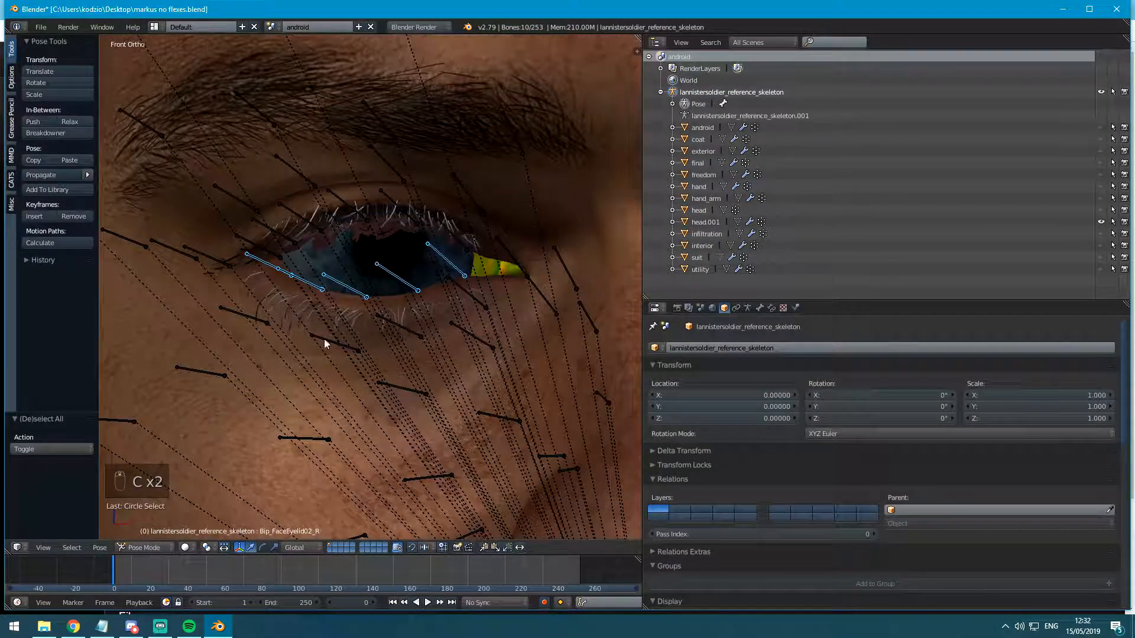
middle_click_drag(294, 359, 312, 380, "shift")
key("g")
key("z")
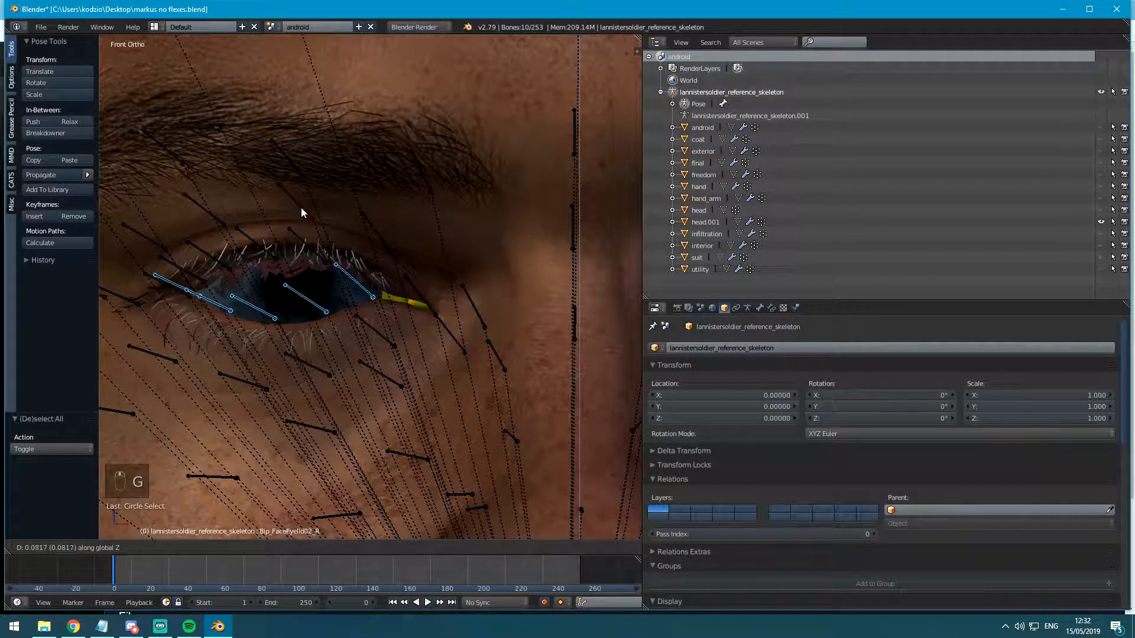
left_click(310, 160)
Move the selected lower-eyelid bones about -0.034 along Y in the right side view.
key("KP_3")
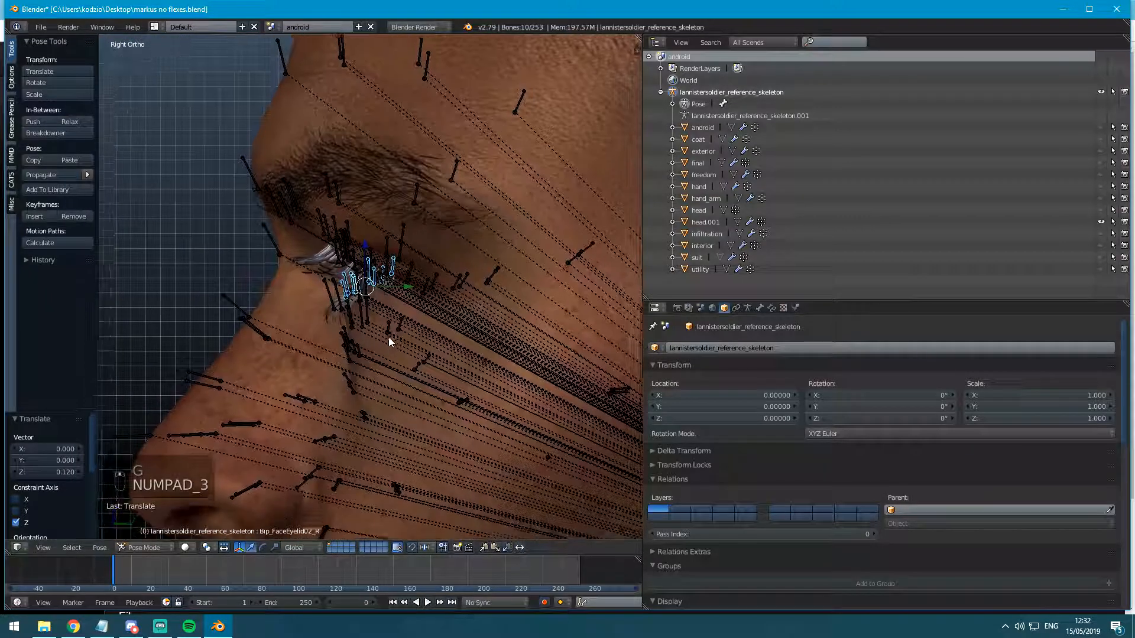
key("g")
key("y")
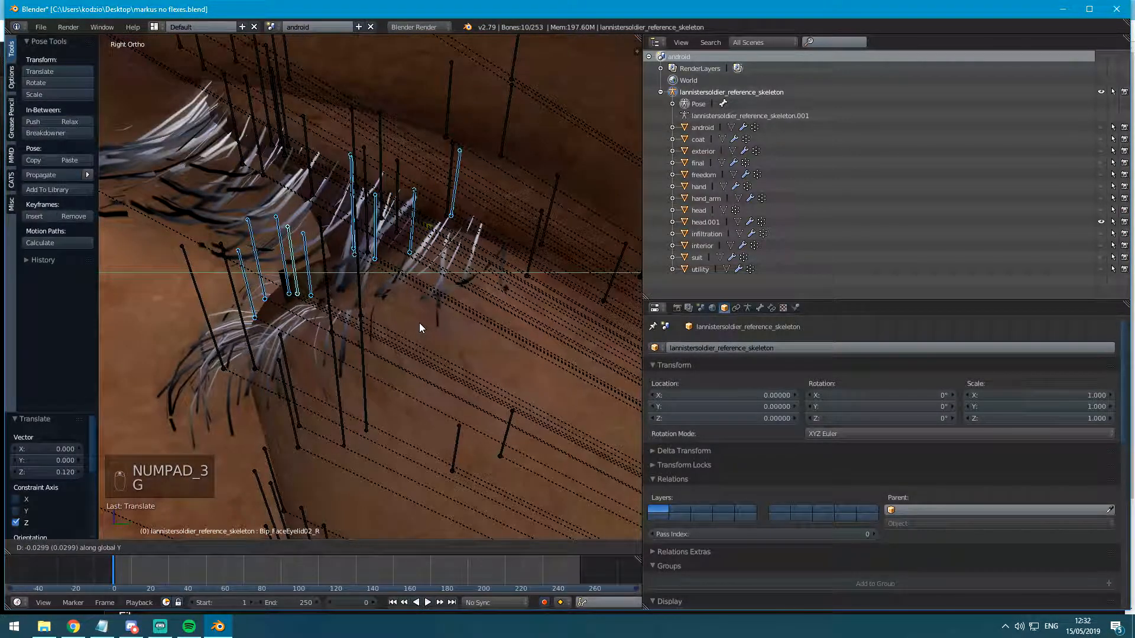
left_click(420, 324)
middle_click_drag(420, 324, 459, 338)
Lower the selected eyelid bones about 0.024 along Z in the front view.
key("KP_1")
middle_click_drag(218, 262, 372, 249, "shift")
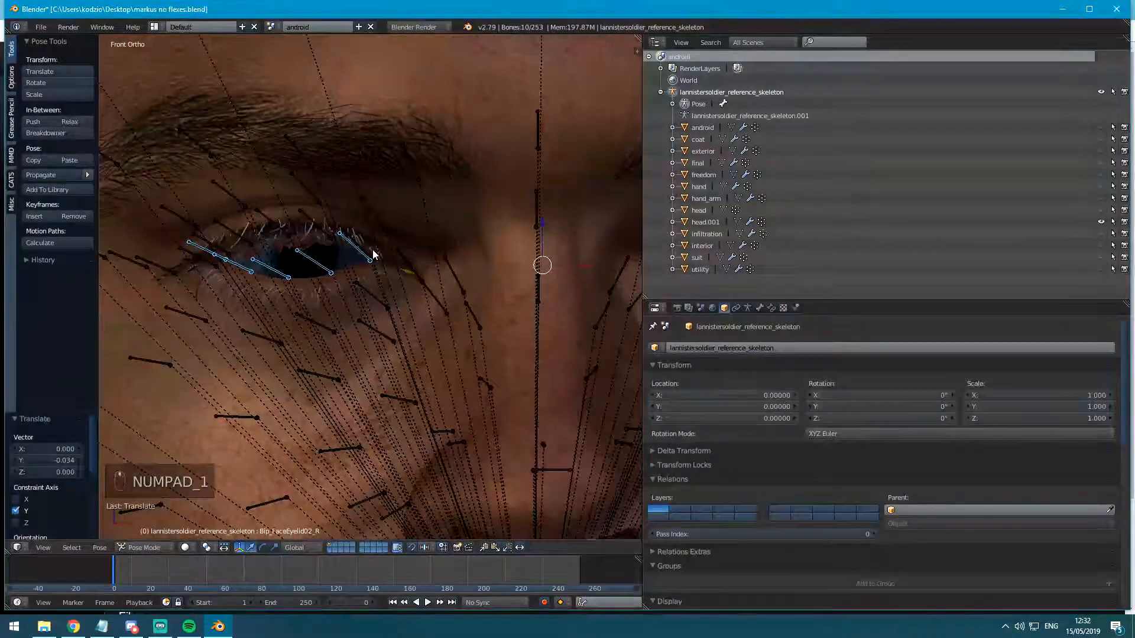
key("g")
key("z")
left_click(382, 289)
Deselect the eye-corner bones, keeping the six central lower-eyelid bones, and raise these about 0.081 along Z.
middle_click_drag(616, 265, 281, 289, "shift")
middle_click_drag(484, 278, 419, 282, "shift")
key("c")
right_click(336, 261)
scroll(319, 267, "down", 1)
mouse_move(246, 283)
middle_mouse_down("shift")
mouse_move(265, 292)
mouse_move(535, 277)
middle_mouse_up("shift")
scroll(414, 257, "up", 2)
key("c")
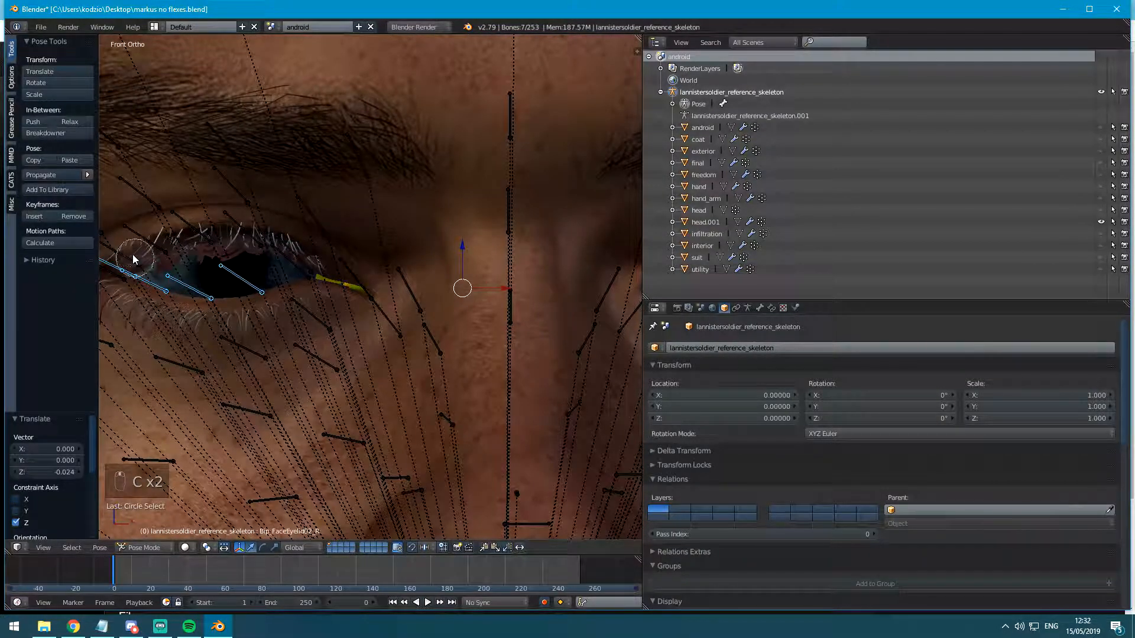
middle_click_drag(136, 240, 206, 242, "shift")
key("c")
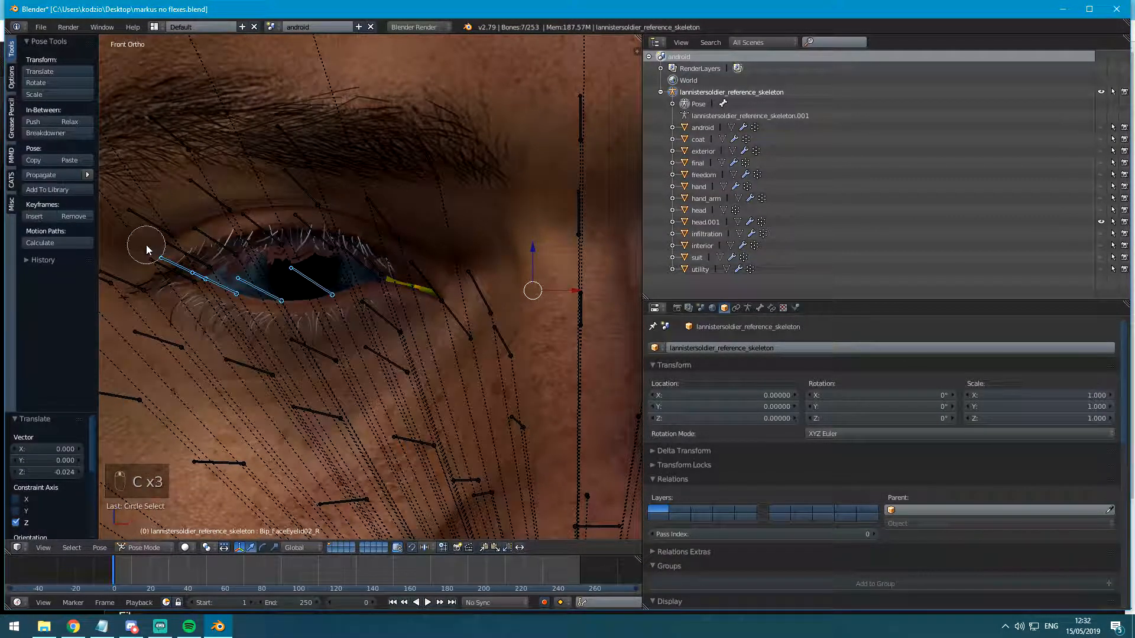
right_click(389, 364)
key("g")
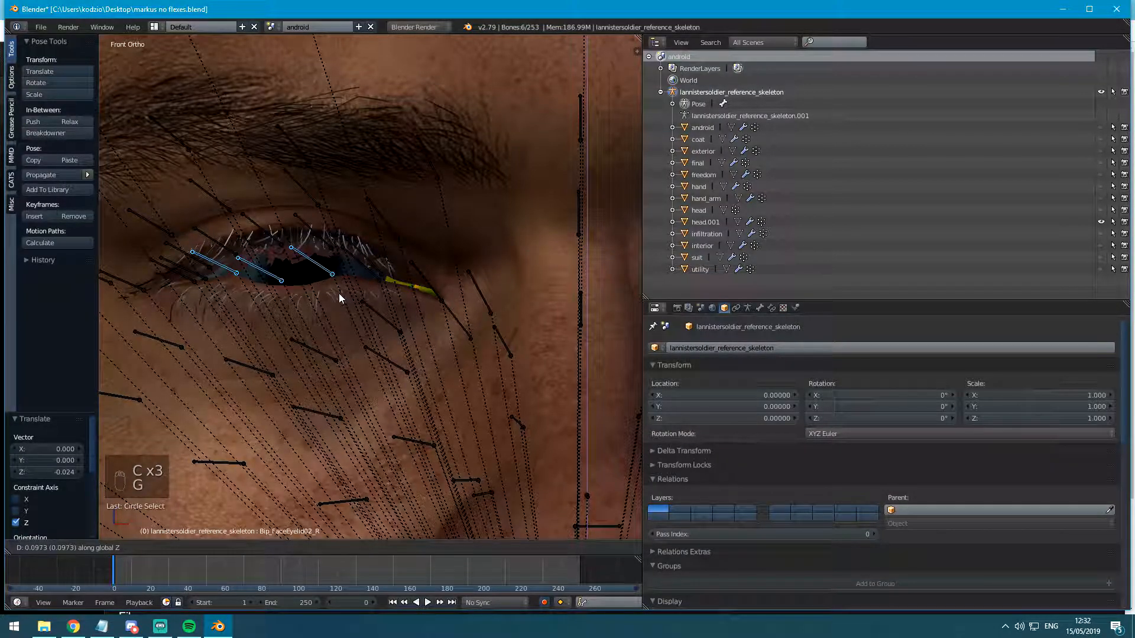
left_click(331, 308)
Deselect further outer lower-eyelid bones on both eyes and fine-tune the remaining central ones along Z.
scroll(402, 299, "down", 2)
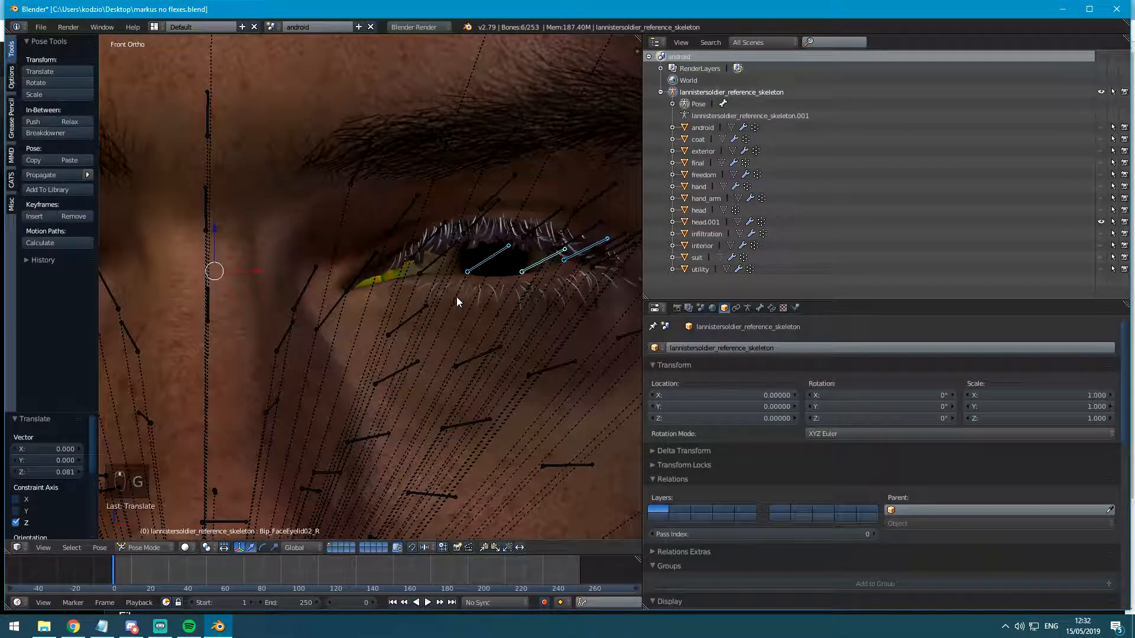
mouse_move(484, 261)
middle_mouse_down()
mouse_move(554, 261)
mouse_move(545, 264)
middle_mouse_up()
right_click(545, 263)
middle_click_drag(128, 265, 347, 272, "shift")
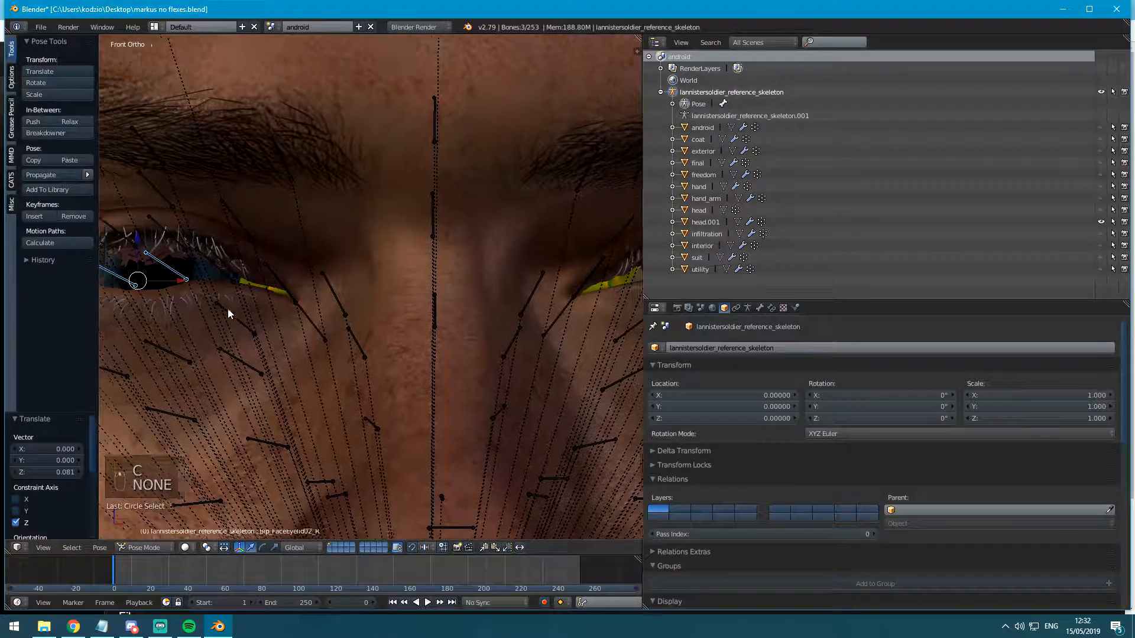
middle_click_drag(214, 311, 280, 303, "shift")
right_click(190, 270)
key("g")
key("z")
left_click(190, 266)
middle_click_drag(190, 266, 213, 266)
key("g")
right_click(189, 292)
Leave Pose Mode, hide the skeleton and inspect the raised lower lids from the front and in perspective.
key("ctrl+Tab")
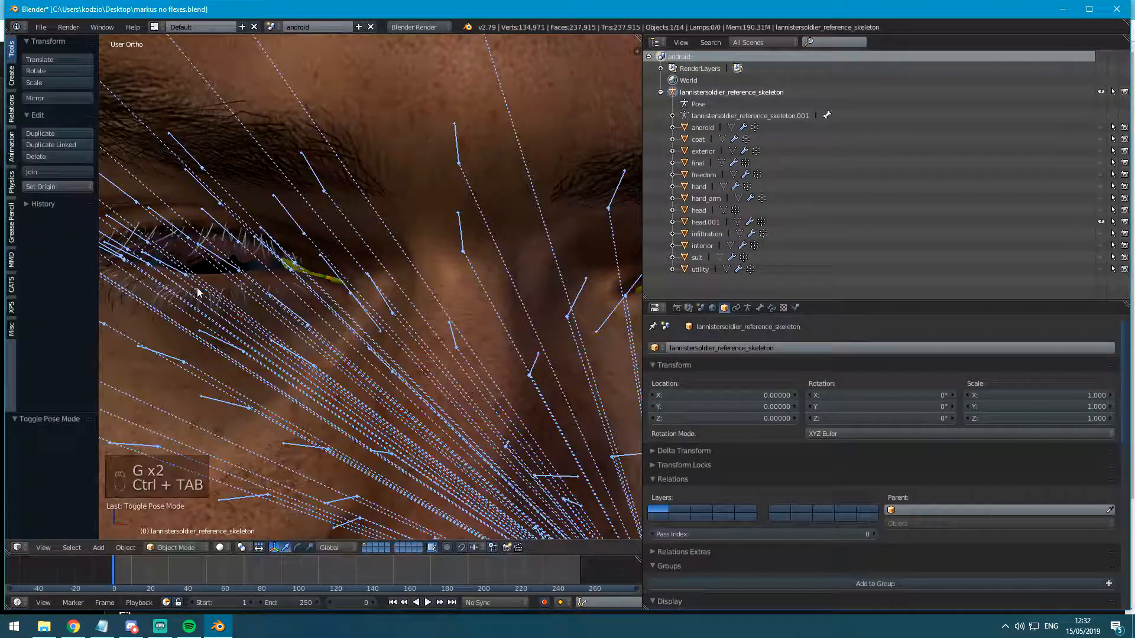
key("h")
key("KP_1")
scroll(315, 296, "up", 4)
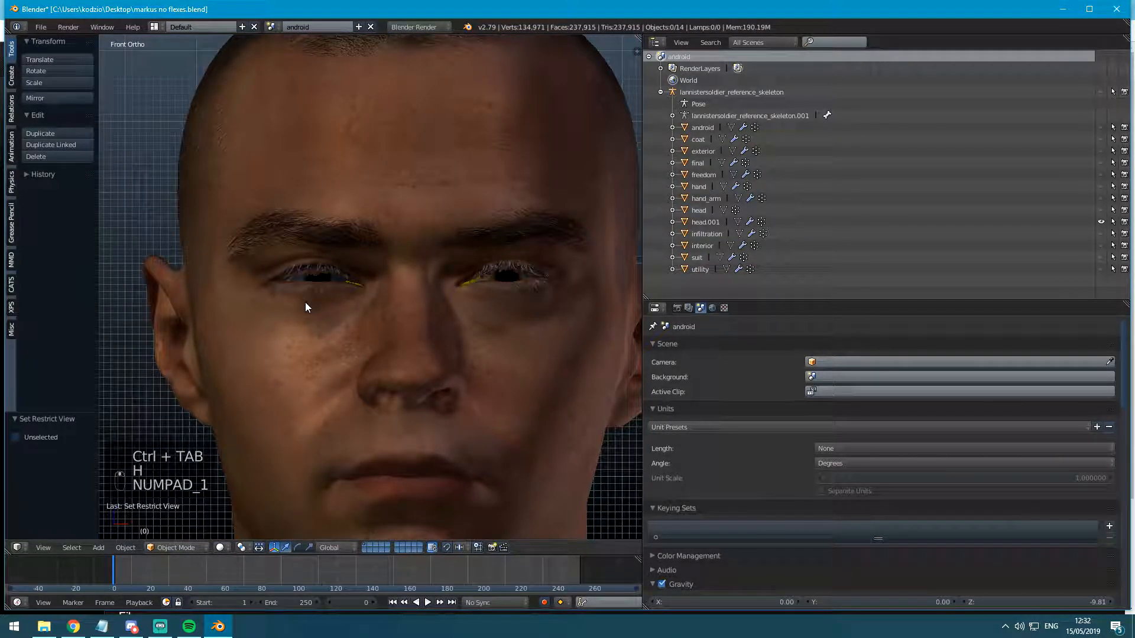
scroll(304, 307, "up", 2)
scroll(228, 293, "down", 6)
key("KP_5")
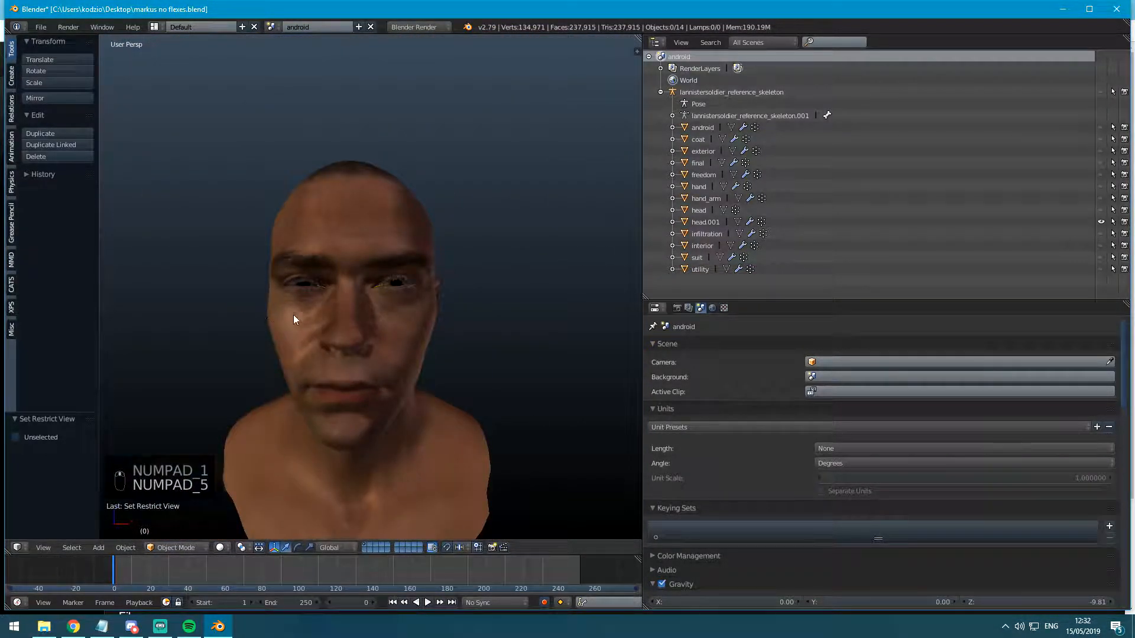
middle_click_drag(282, 313, 362, 303)
key("KP_5")
key("KP_1")
scroll(380, 300, "up", 3)
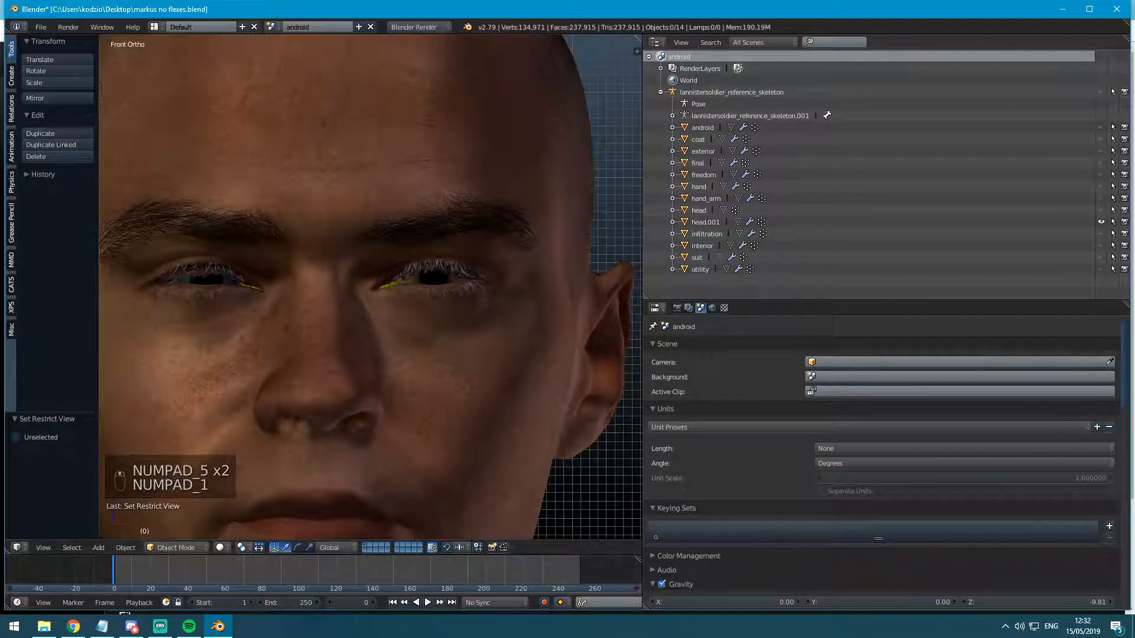
Unhide the skeleton and apply head.001's Armature modifier as a shape key.
left_click(1102, 93)
right_click(449, 259)
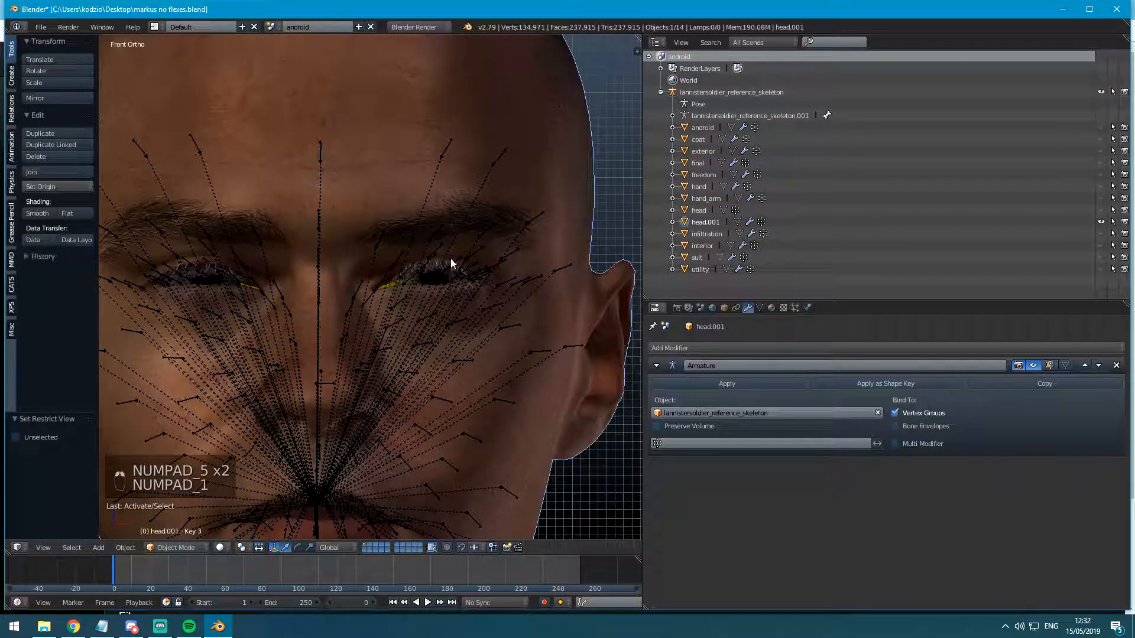
left_click(878, 387)
Rename head.001's new Armature shape key to Key 4 and save the file.
left_click(759, 308)
left_click(680, 378)
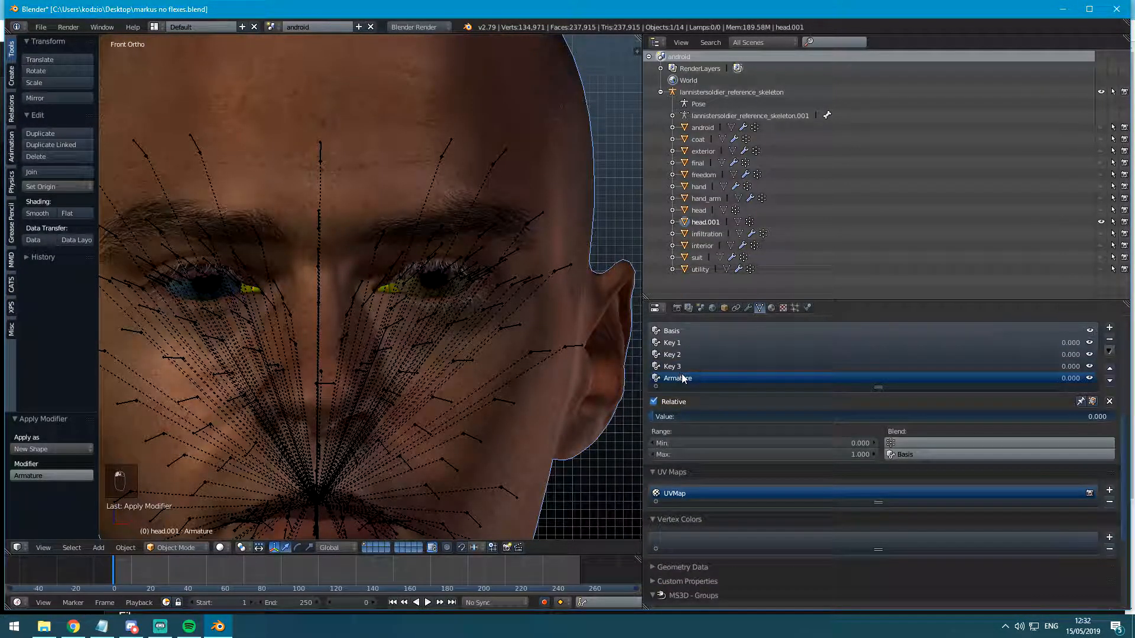
key("Return")
double_click(679, 378)
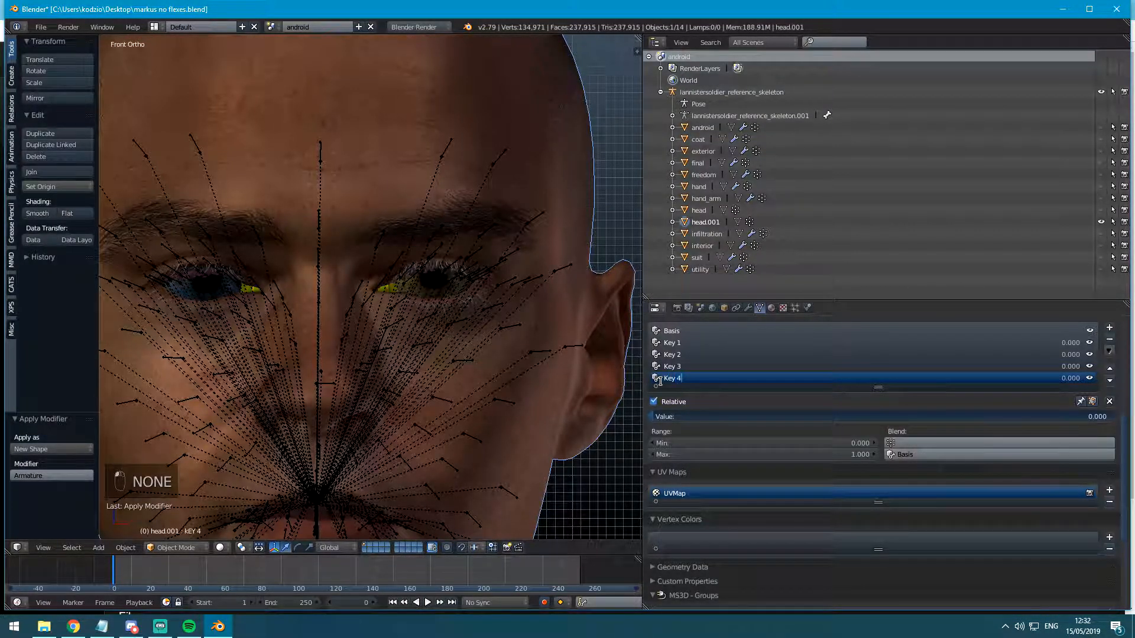
key("ctrl+s")
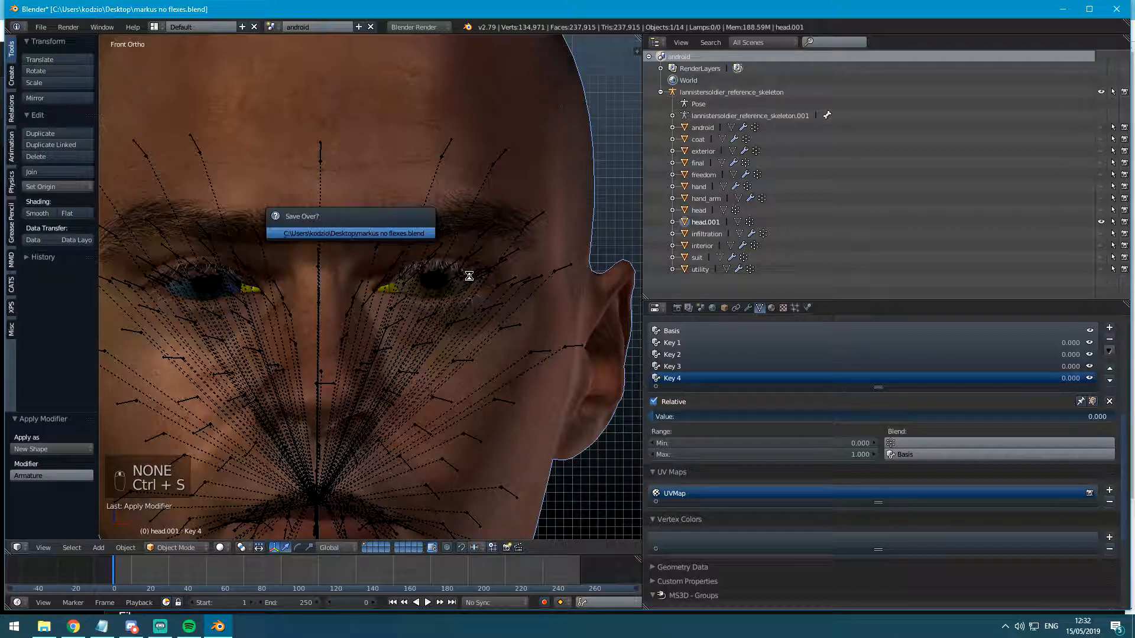
Clear the location and rotation of all skeleton bones in Pose Mode, keep textured shading and save the file.
key("ctrl+Tab")
key("alt+h")
key("alt+r")
key("alt+z")
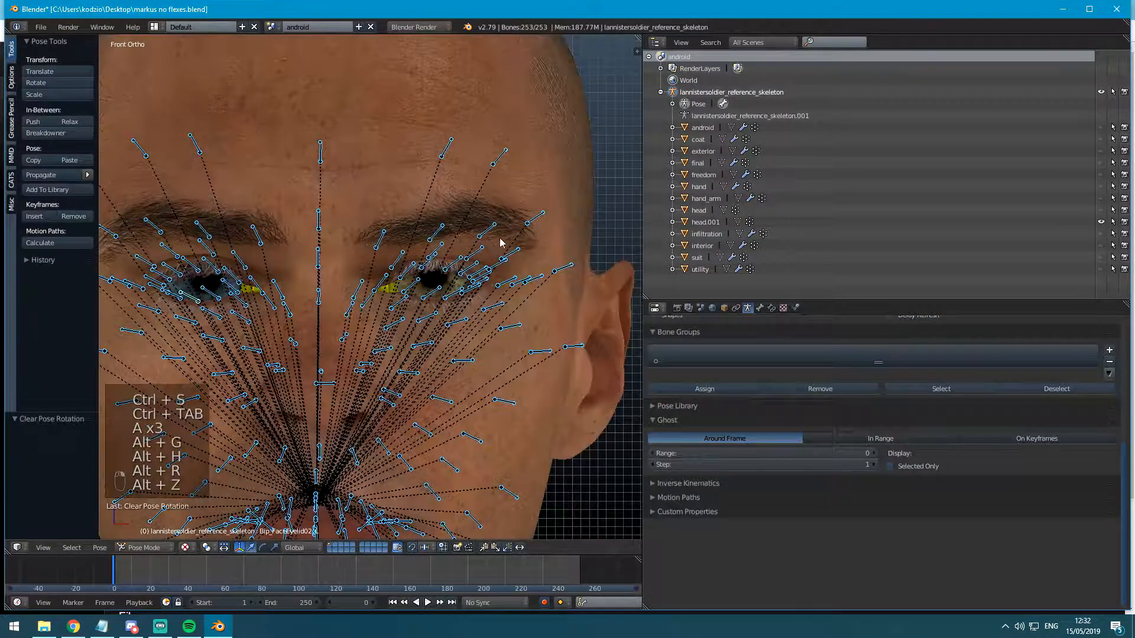
key("alt+z")
key("alt+z")
key("alt+z")
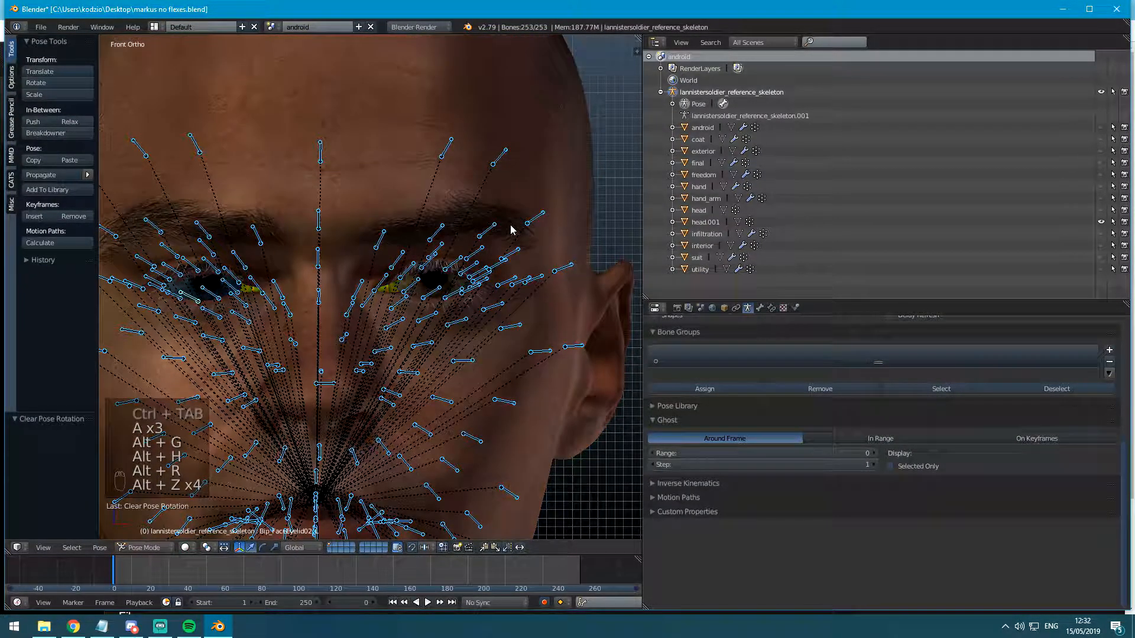
key("ctrl+s")
left_click(506, 226)
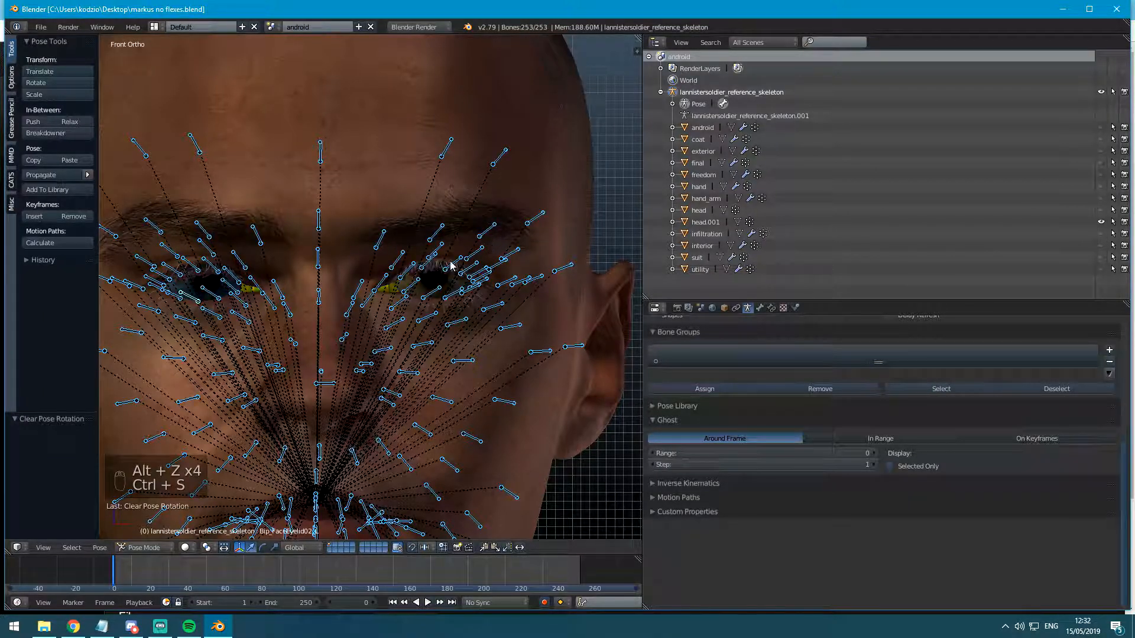
Reset location, rotation and scale of every skeleton bone and save over markus no flexes.blend.
key("a")
key("a")
key("a")
key("alt+g")
key("alt+h")
key("alt+r")
key("alt+s")
key("ctrl+s")
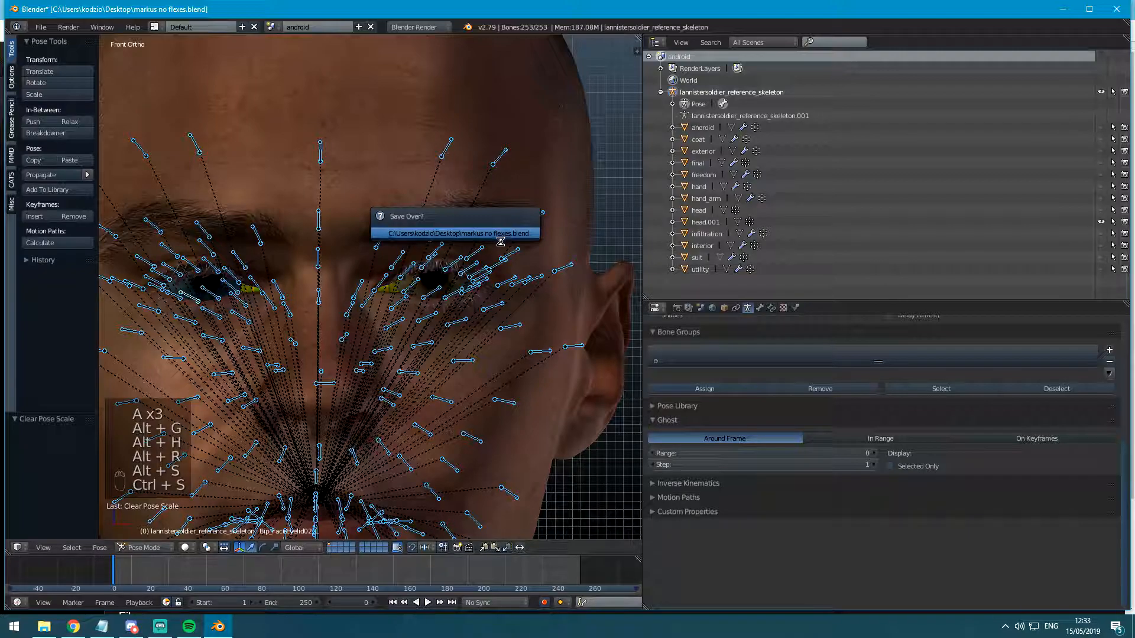
Switch to the browser, open the half-closed upper eyelids reference Face key.05.jpg, compare it with Face key.00.jpg and return to Blender.
key("alt+Tab")
left_click(560, 11)
left_click(381, 7)
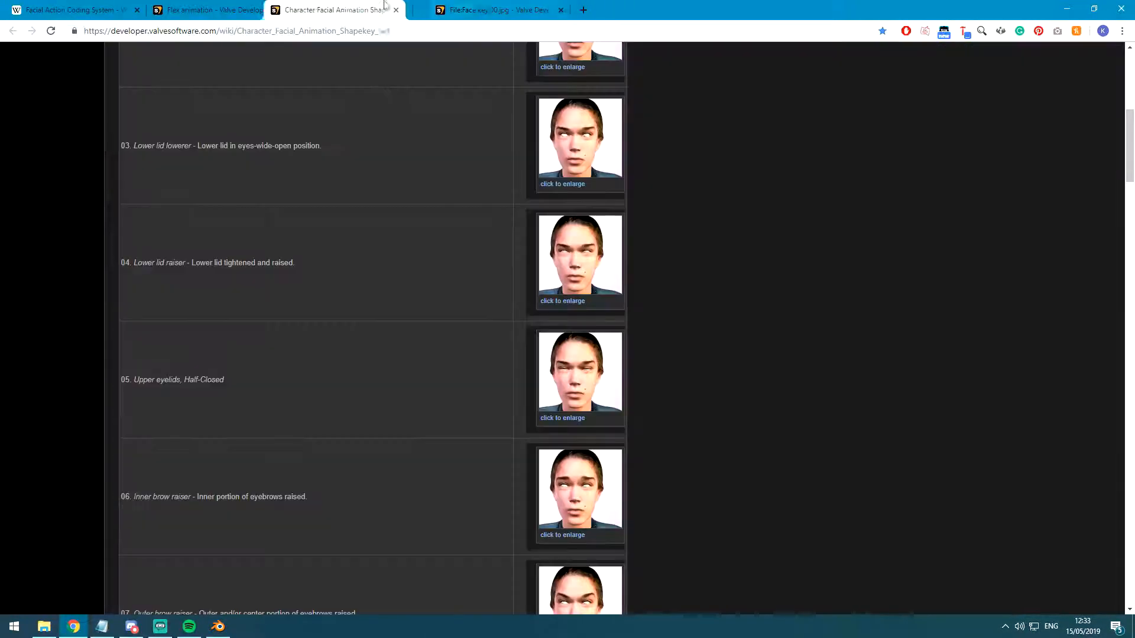
middle_click(606, 231)
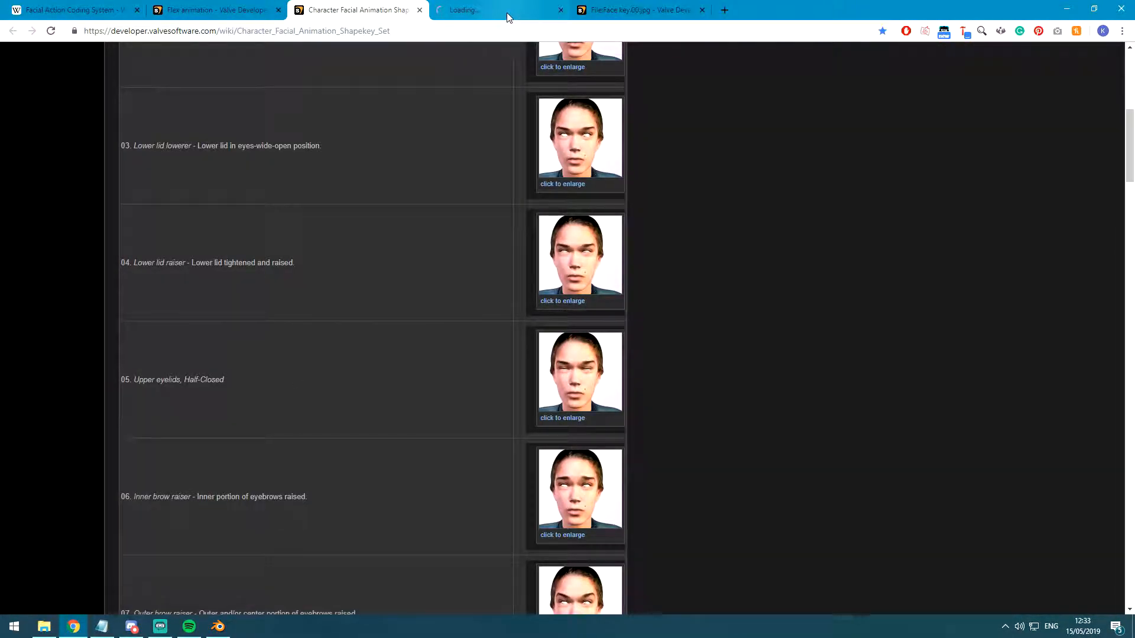
left_click(507, 13)
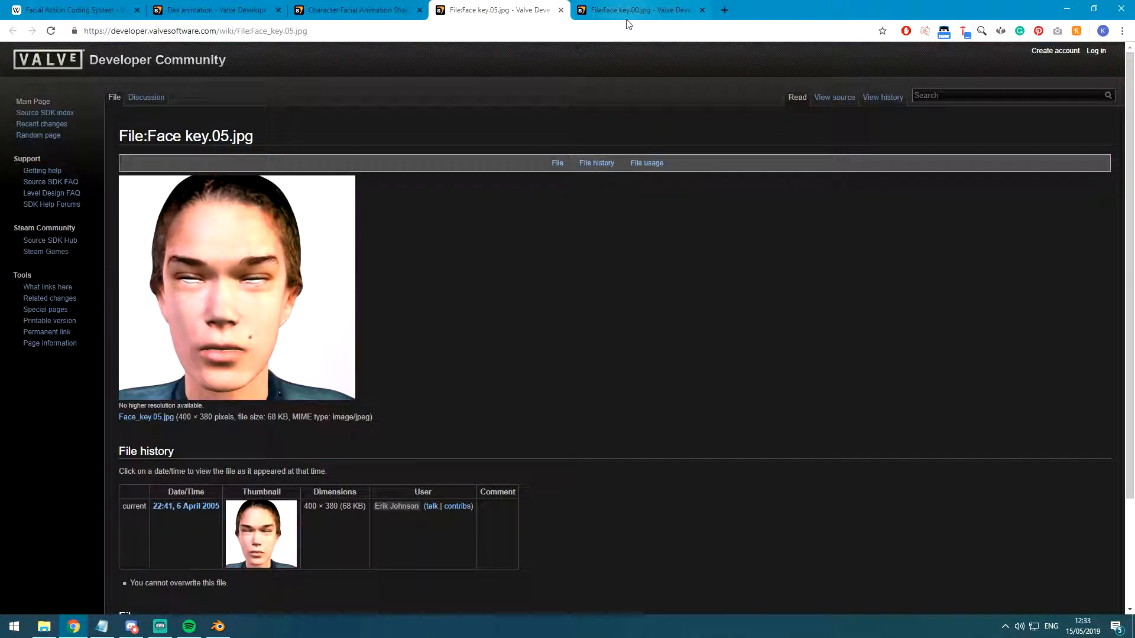
left_click(579, 6)
left_click(502, 10)
key("alt+Tab")
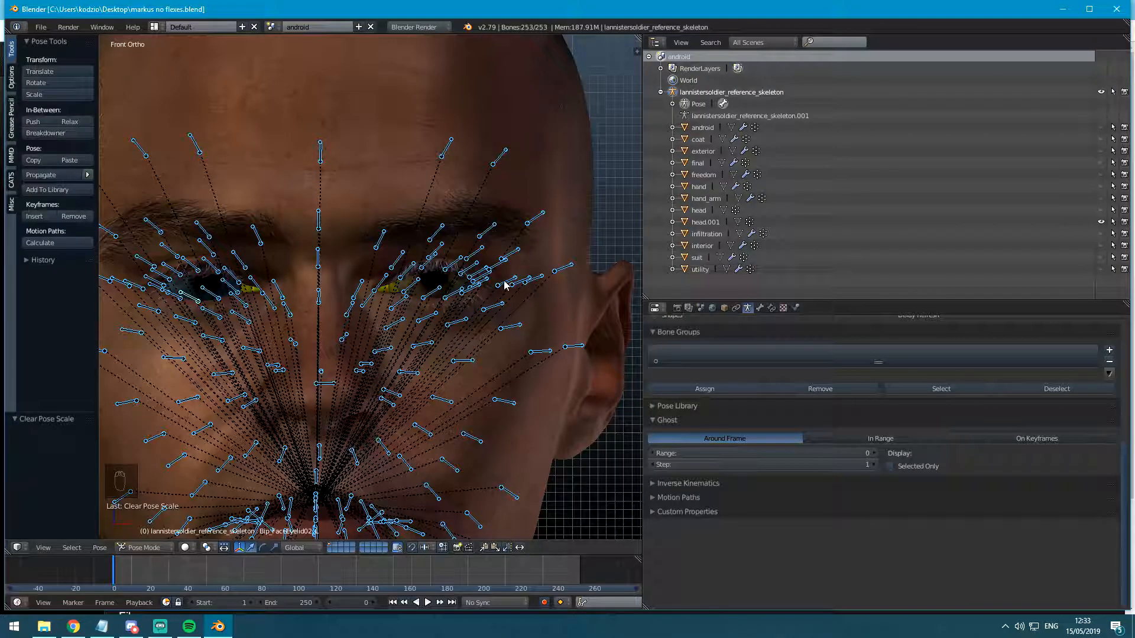
Clear the location, rotation and scale of all pose bones once more.
key("alt+g")
key("alt+h")
key("alt+r")
key("alt+s")
Add a new Armature modifier to head.001 with lannistersoldier_reference_skeleton as its object.
left_click(502, 286)
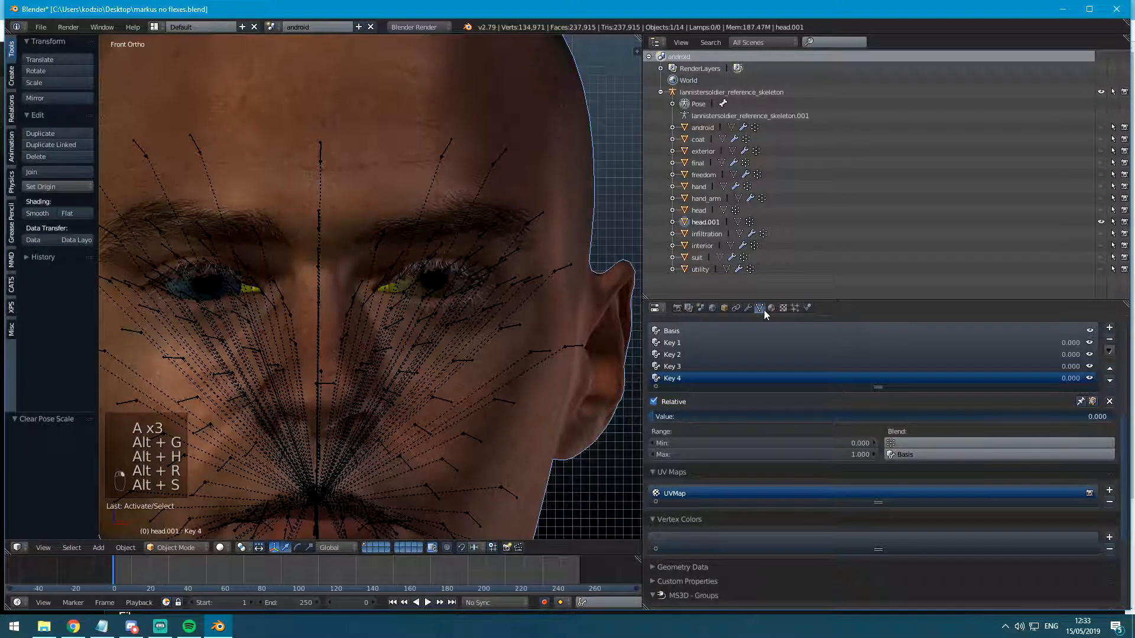
left_click(748, 308)
left_click(791, 349)
left_click(886, 364)
left_click(762, 412)
left_click(709, 435)
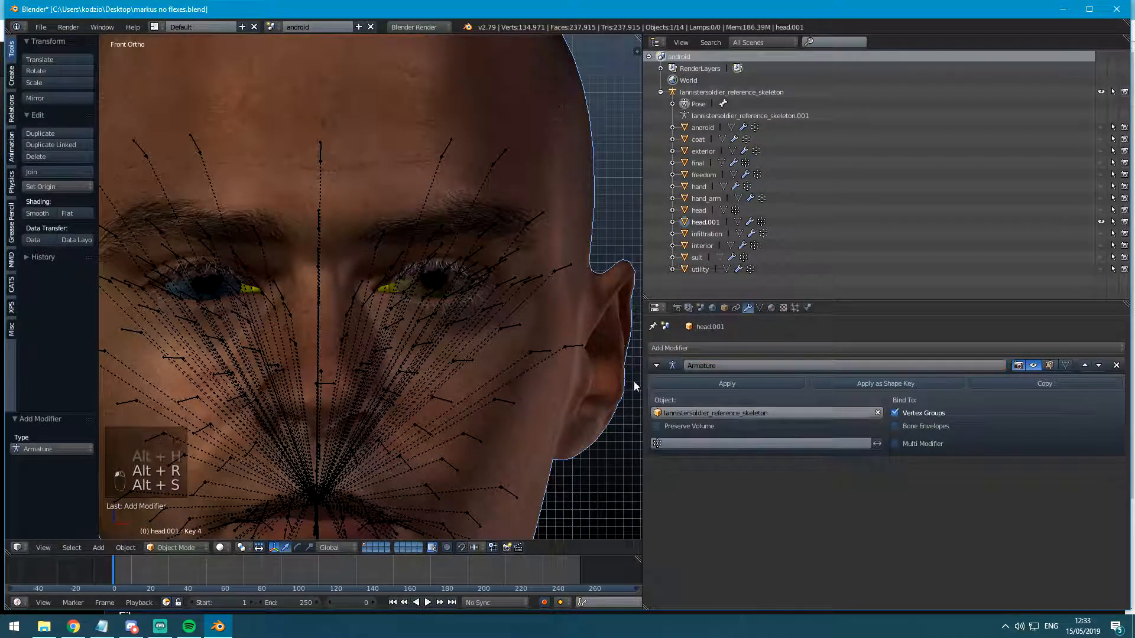
Select the upper eyelid bones of both eyes in Pose Mode and move them down 0.072 along global Z.
right_click(410, 270)
key("ctrl+Tab")
scroll(405, 271, "up", 7)
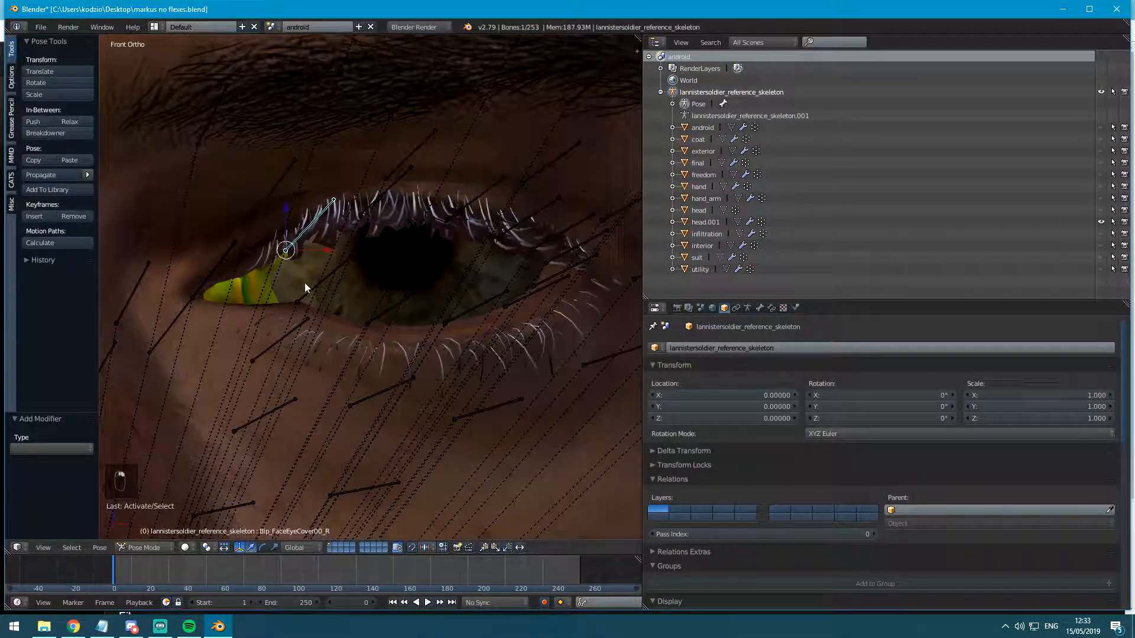
key("c")
mouse_move(299, 273)
left_mouse_down()
mouse_move(414, 257)
mouse_move(503, 266)
mouse_move(506, 280)
left_mouse_up()
scroll(505, 280, "down", 6)
scroll(177, 254, "up", 6)
middle_click_drag(338, 282, 428, 295, "shift")
key("c")
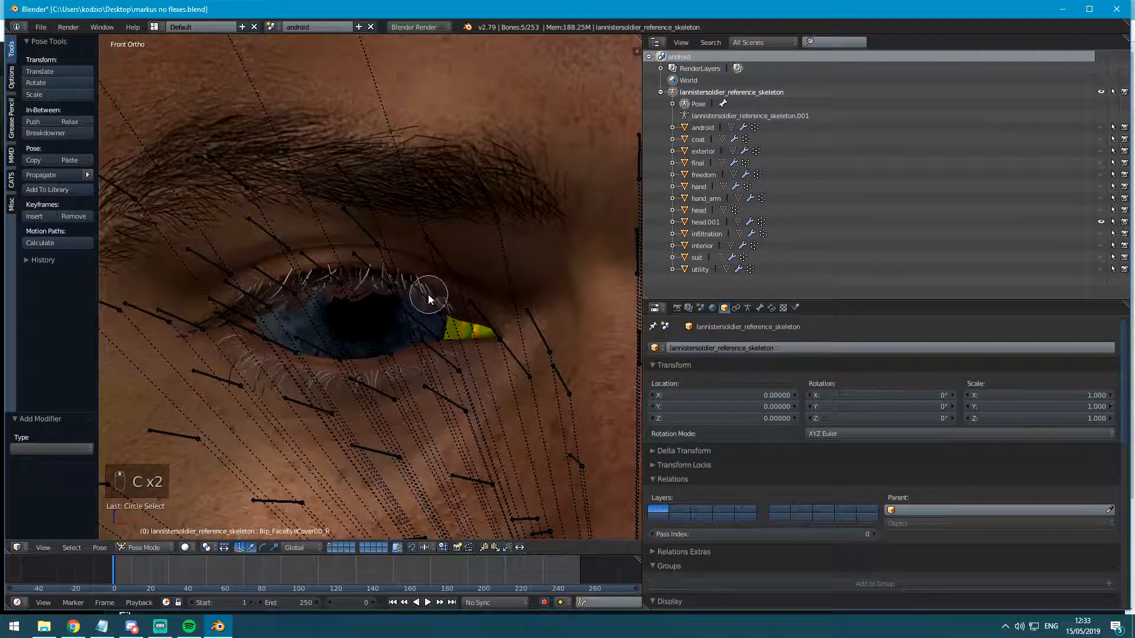
mouse_move(425, 299)
left_mouse_down()
mouse_move(354, 263)
mouse_move(290, 278)
mouse_move(255, 302)
left_mouse_up()
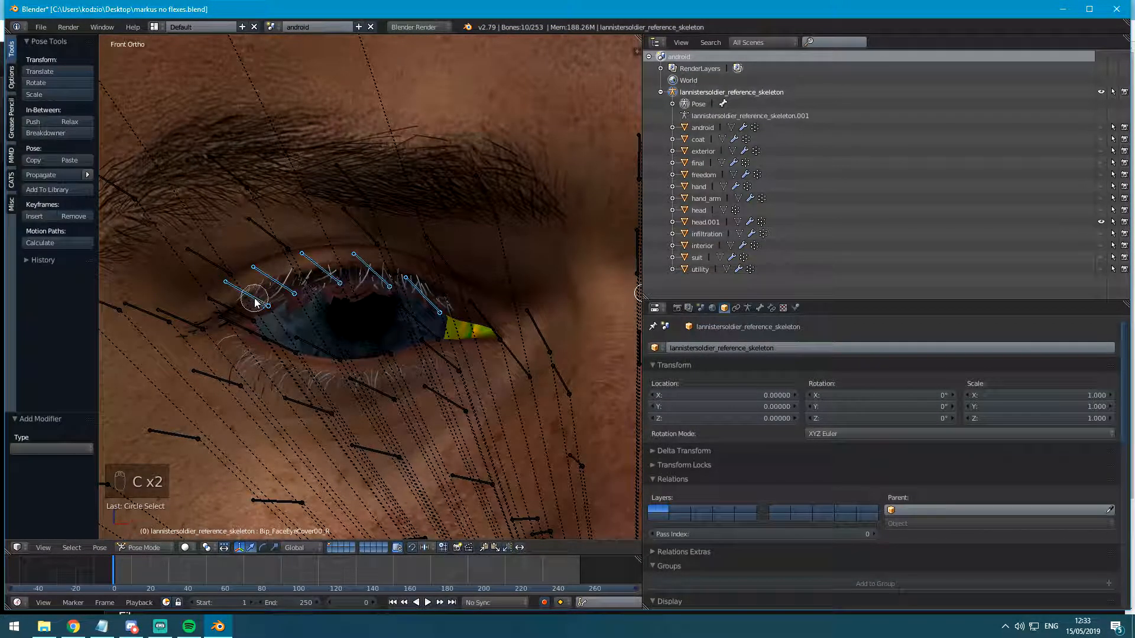
scroll(306, 312, "down", 5)
middle_click_drag(191, 316, 461, 316, "shift")
scroll(155, 293, "up", 5)
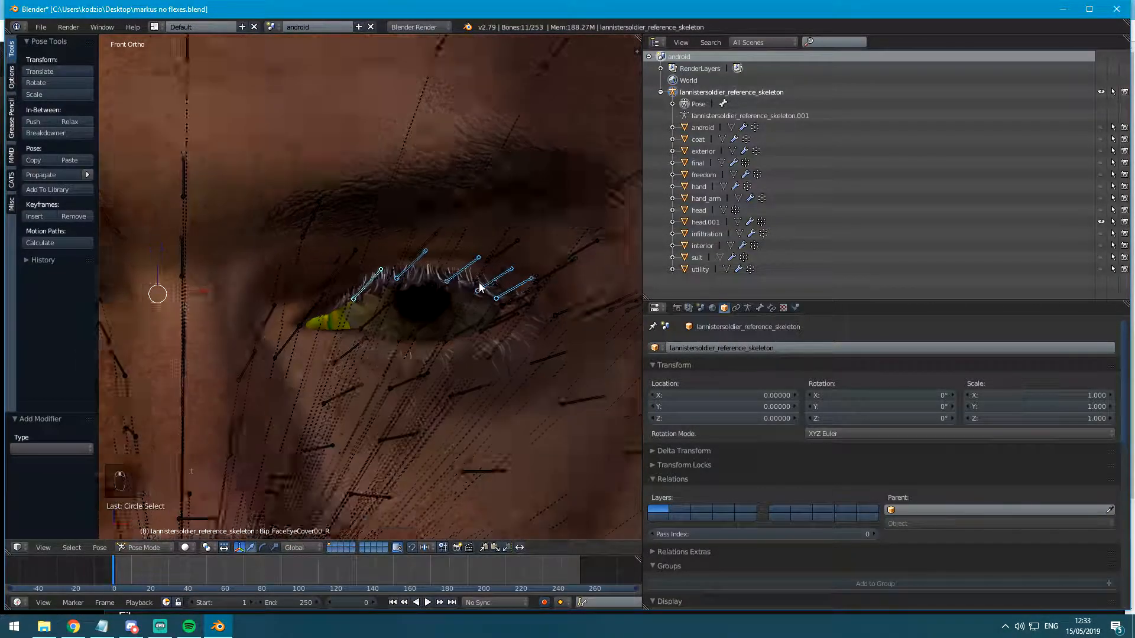
key("g")
key("z")
left_click(458, 438)
Remove the outermost upper eyelid bones from the selection and lower the remaining ones 0.032 along global Z.
key("c")
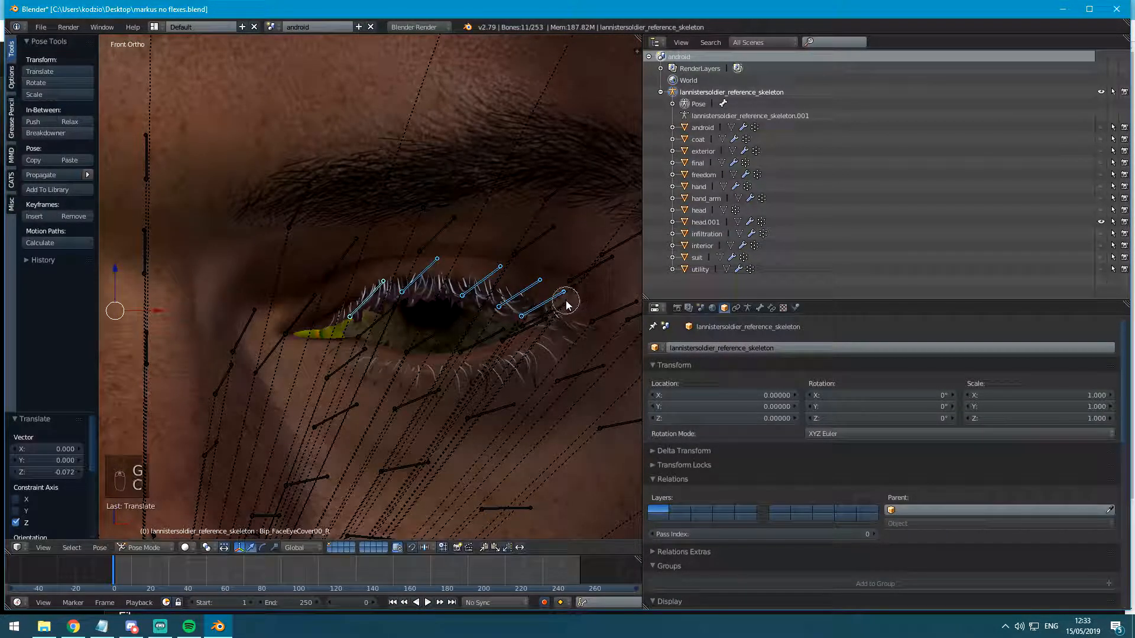
right_click(344, 321)
mouse_move(344, 321)
middle_mouse_down("shift")
mouse_move(303, 282)
mouse_move(219, 304)
middle_mouse_up("shift")
key("c")
middle_click(217, 304)
right_click(366, 292)
key("g")
middle_click(417, 326)
left_click(422, 326)
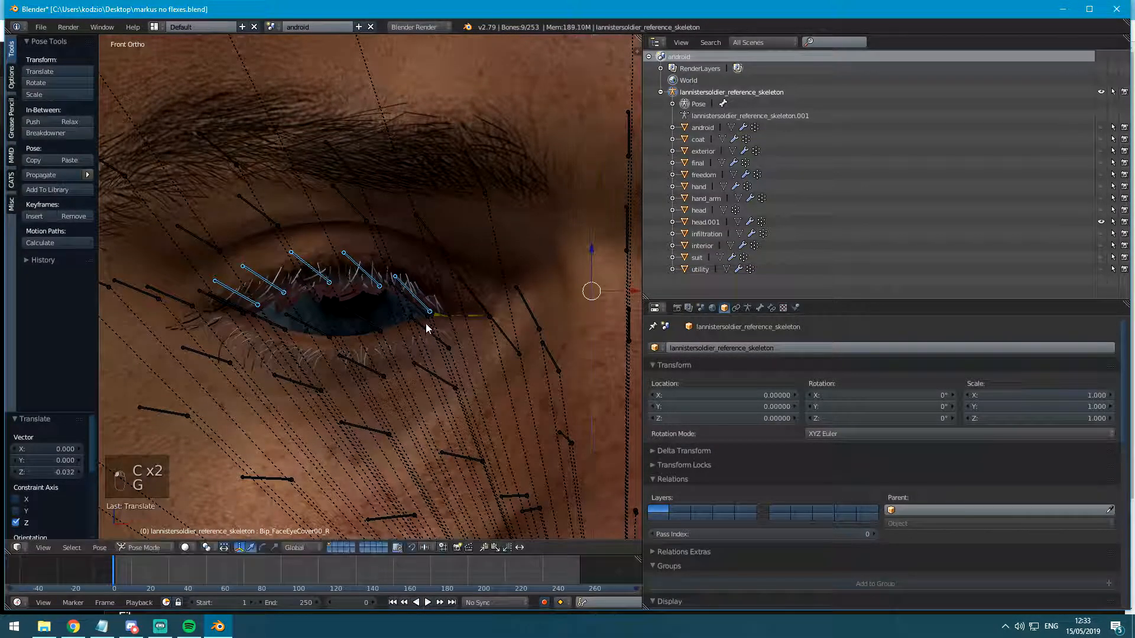
Deselect the innermost upper eyelid bone of each eye and lower the remaining eyelid bones 0.081 along global Z.
key("c")
middle_click(431, 320)
right_click(451, 314)
middle_click_drag(452, 315, 158, 281, "shift")
middle_click(548, 272)
right_click(545, 271)
scroll(402, 285, "down", 1)
middle_click_drag(388, 280, 432, 300, "shift")
key("g")
middle_click(433, 334)
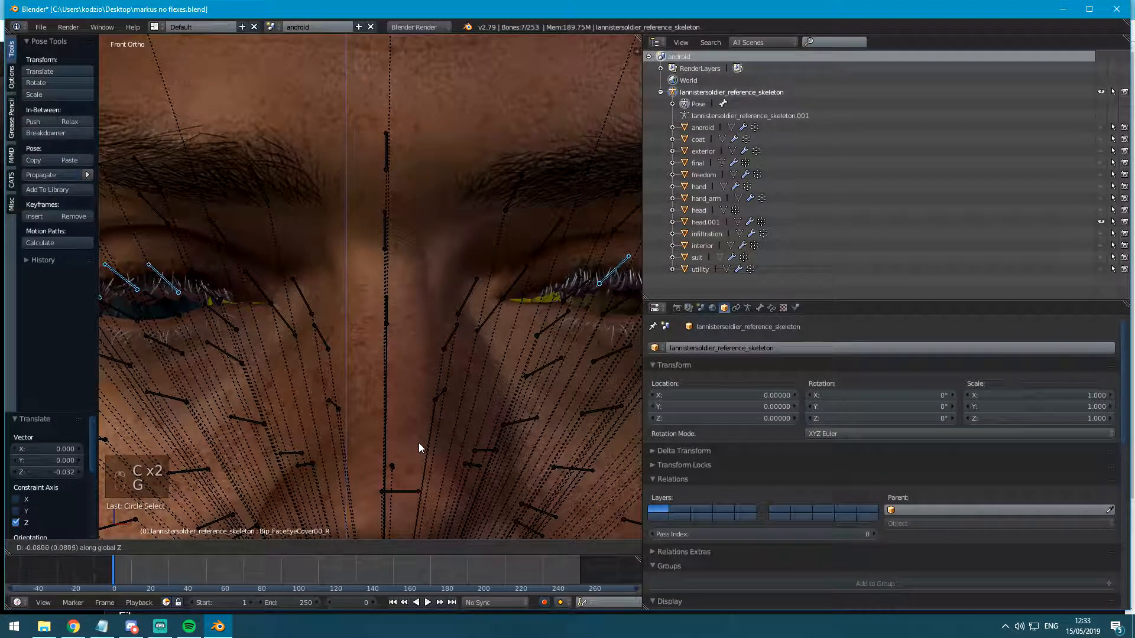
left_click(418, 442)
middle_click_drag(419, 442, 317, 341, "shift")
scroll(361, 314, "down", 7)
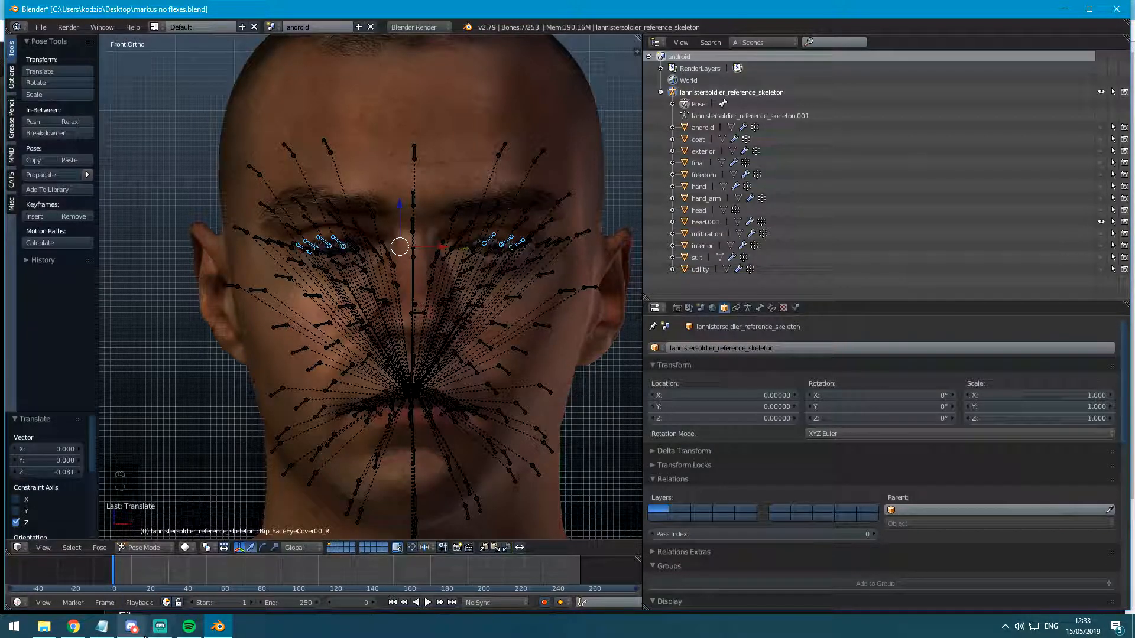
Apply the Armature modifier of head.001 as a shape key and rename that key to Key 5.
scroll(287, 313, "up", 4)
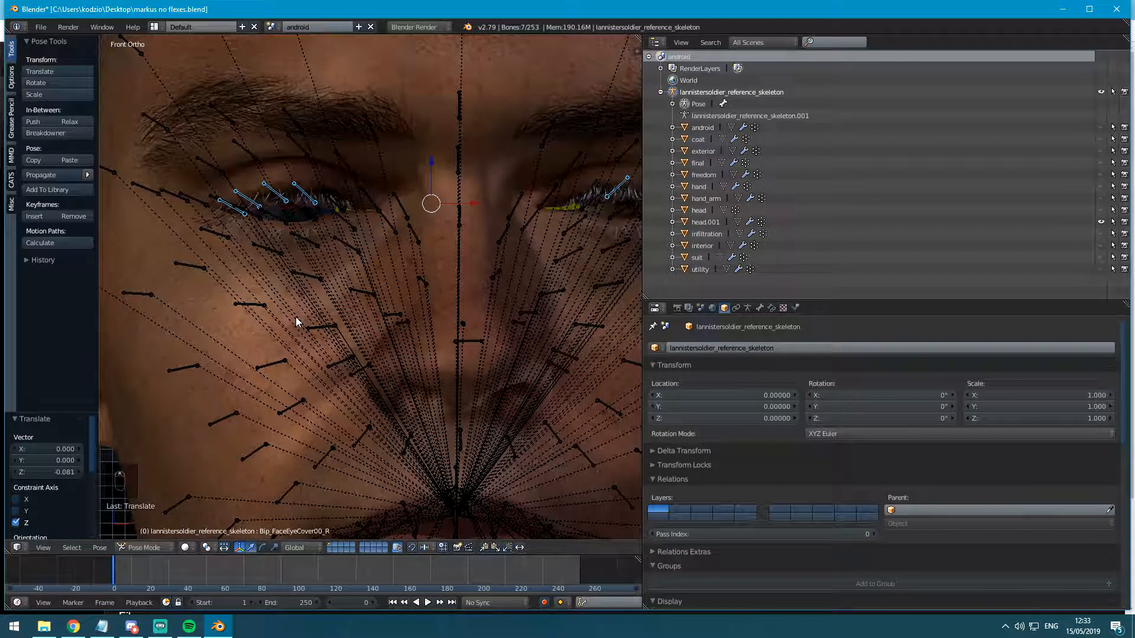
right_click(466, 259)
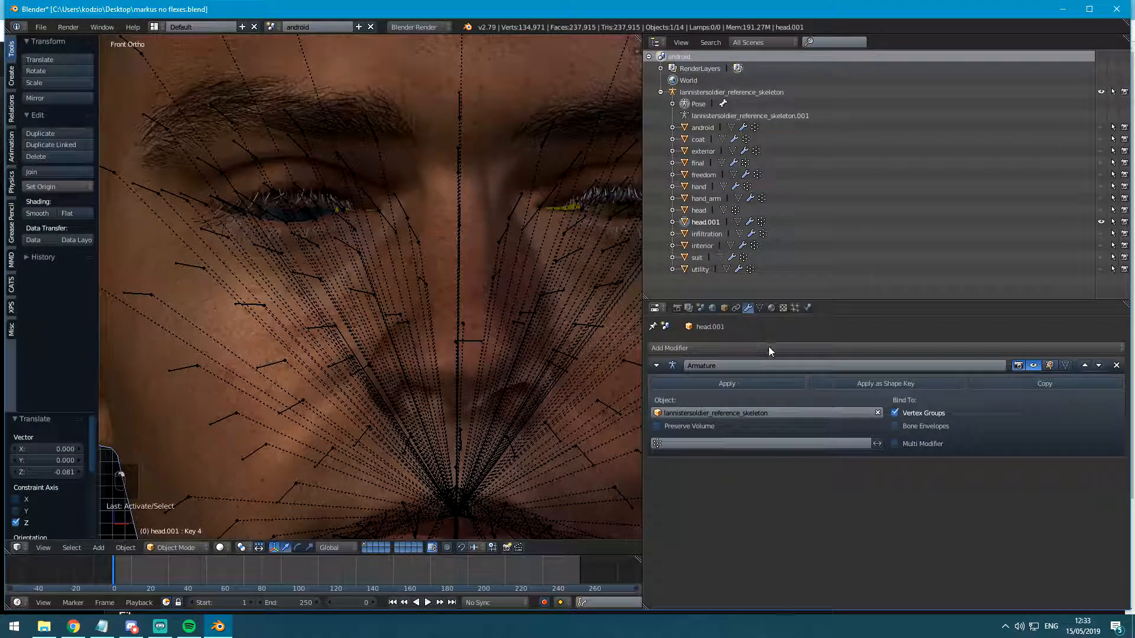
left_click(858, 385)
left_click(759, 309)
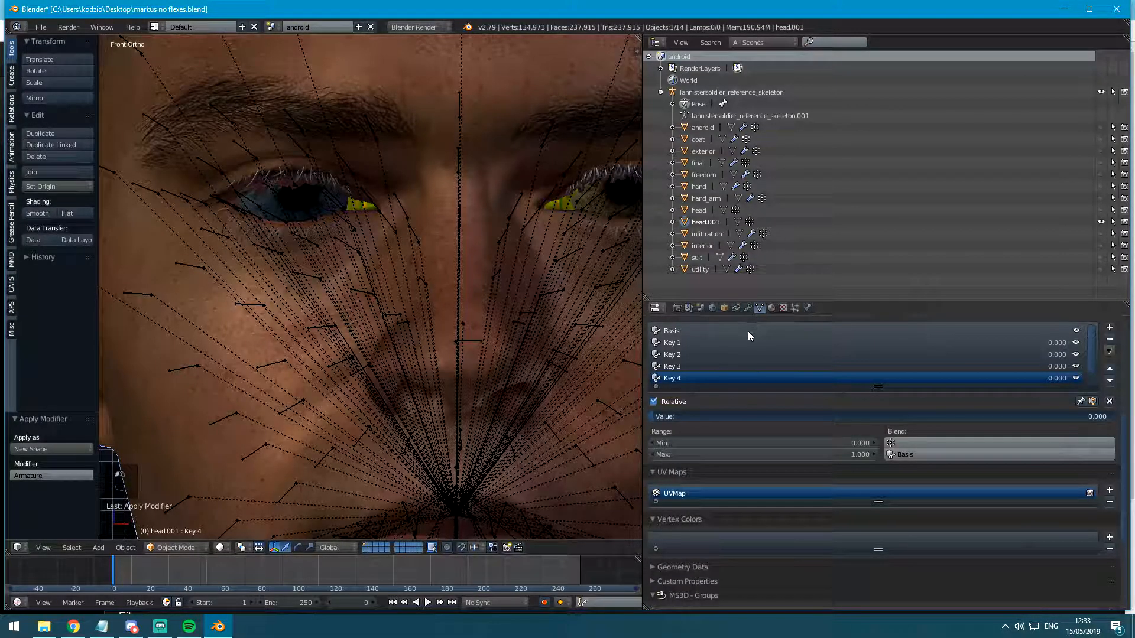
scroll(709, 361, "down", 1)
double_click(682, 379)
type("K")
Select all skeleton bones and reset their location, rotation and scale.
middle_click_drag(342, 162, 223, 255, "shift")
right_click(222, 257)
key("a")
key("a")
key("a")
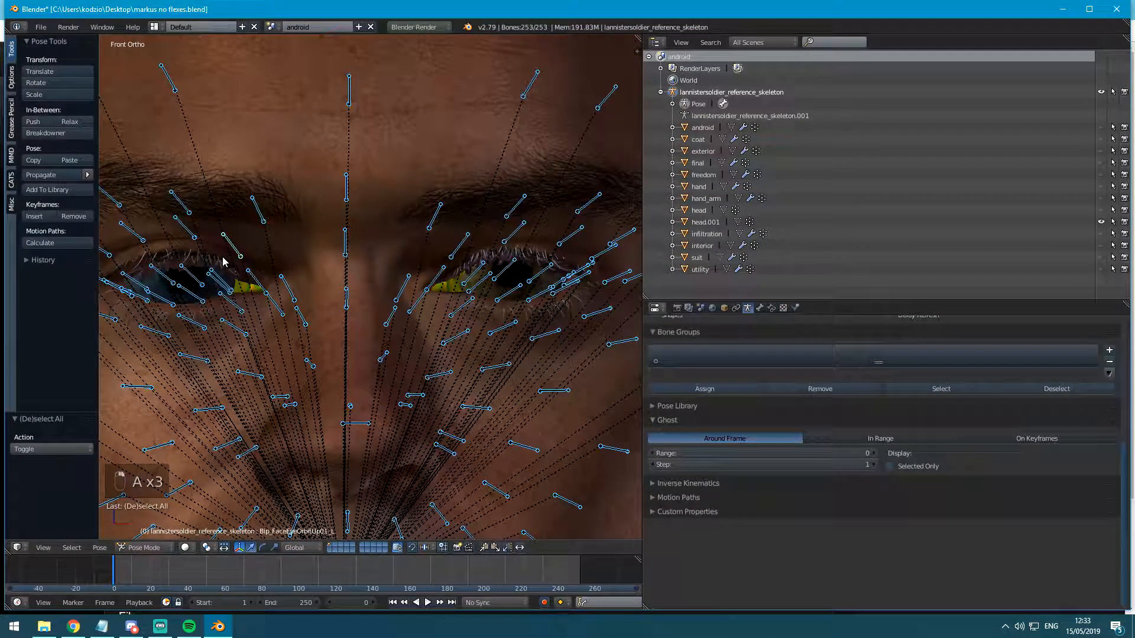
key("alt+g")
key("alt+h")
key("alt+r")
key("alt+s")
Add a new Armature modifier to head.001 with lannistersoldier_reference_skeleton as its object.
right_click(380, 214)
left_click(746, 308)
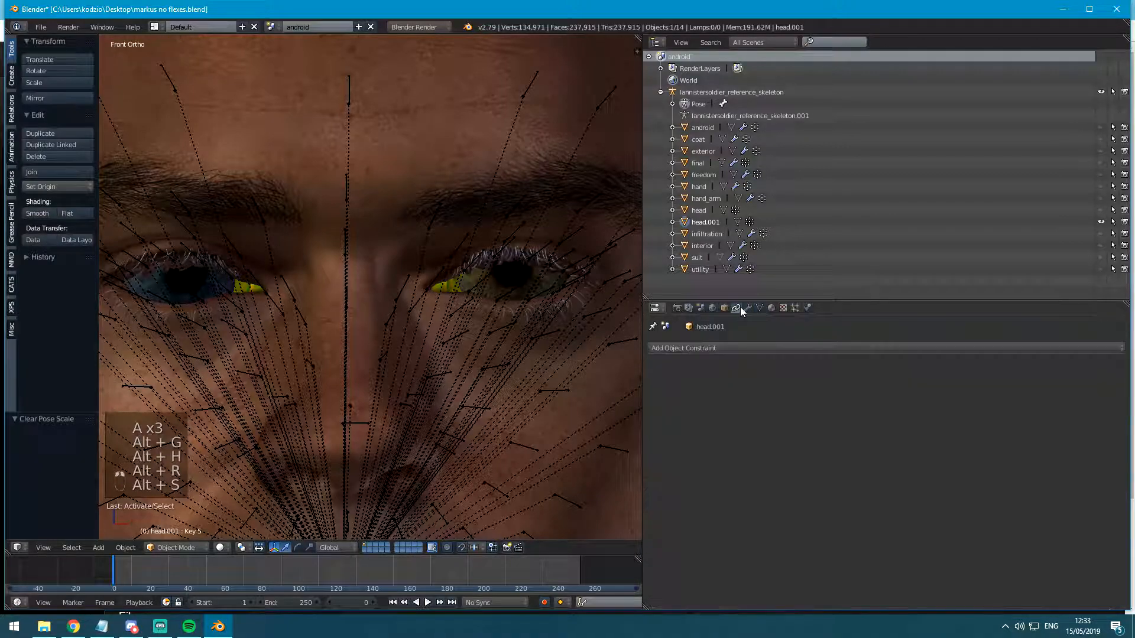
left_click(779, 348)
left_click(874, 378)
left_click(783, 423)
left_click(768, 429)
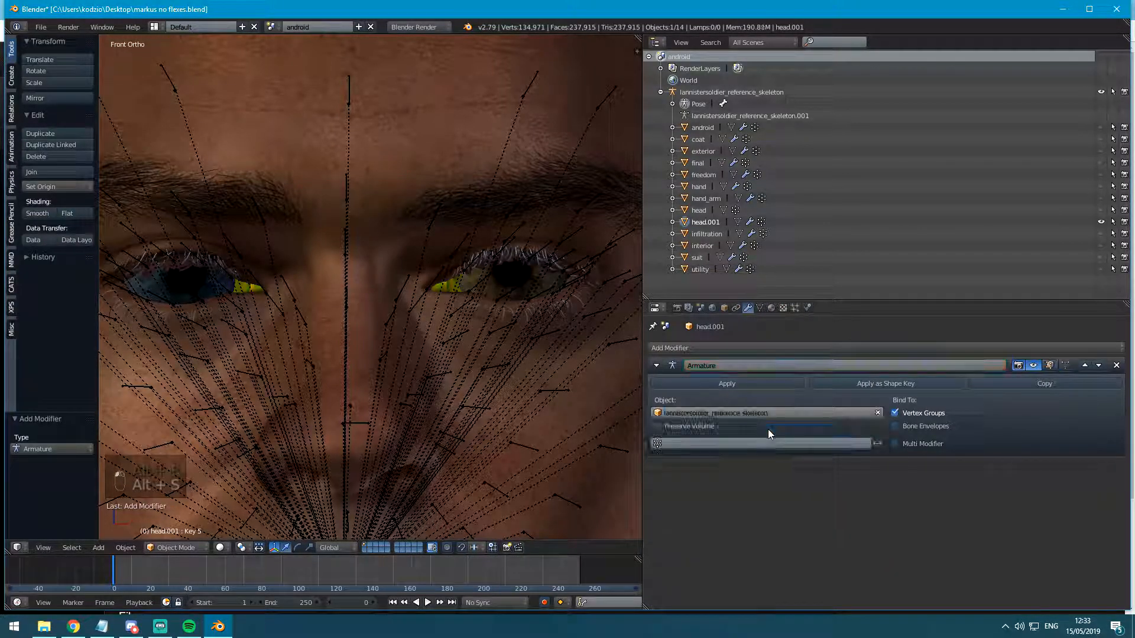
Preview Key 5 by varying its value, return it to 0, and save markus no flexes.blend.
left_click(758, 306)
scroll(683, 414, "down", 2)
scroll(684, 407, "up", 5)
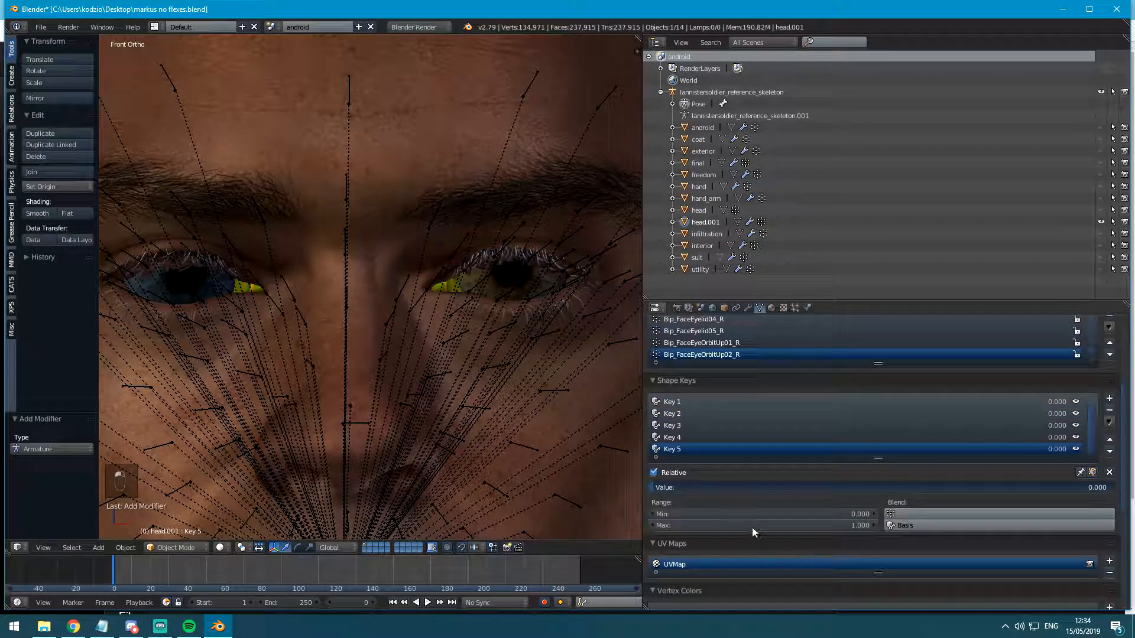
key("alt+Tab")
key("alt+Tab")
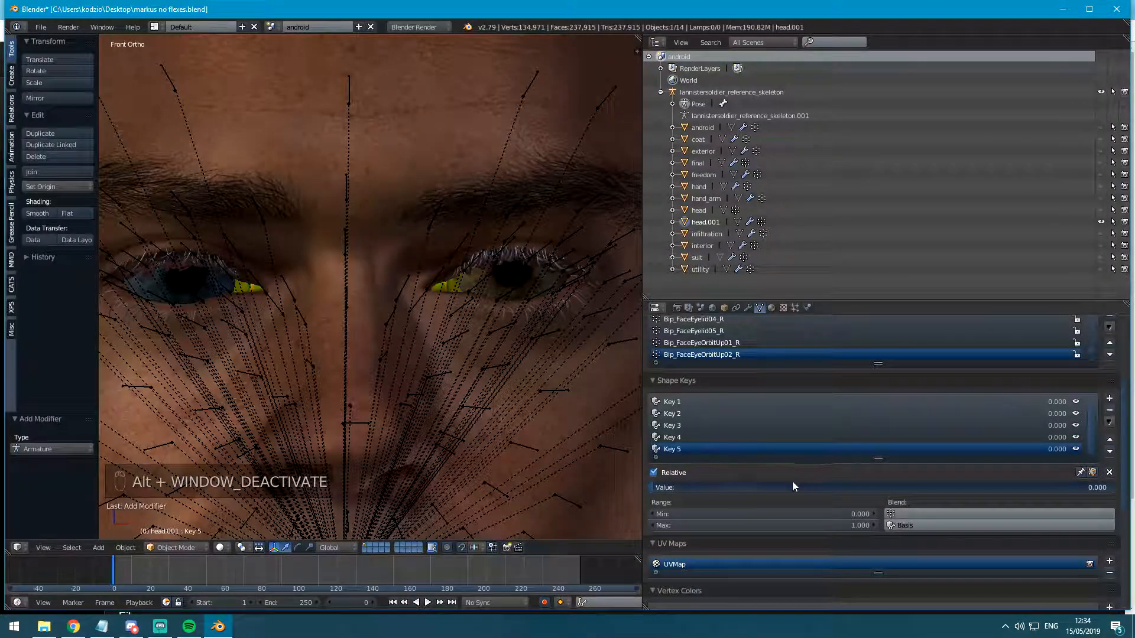
left_click_drag(712, 487, 650, 487)
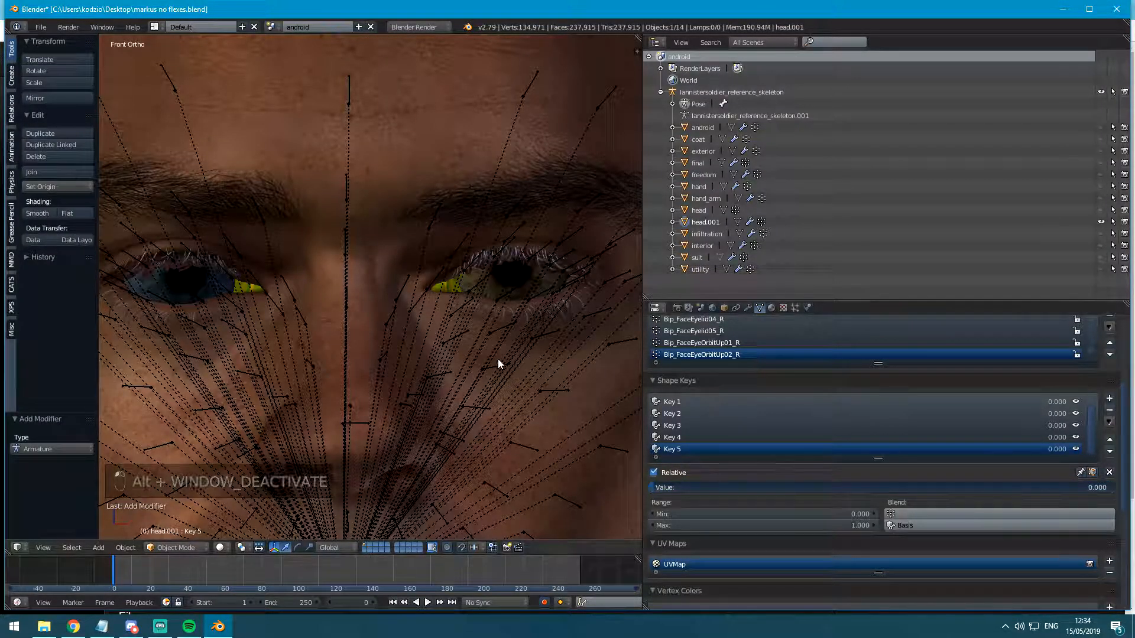
key("ctrl+s")
Switch to the browser and view the shape key descriptions on the Character Facial Animation Shapekey Set page.
key("alt+Tab")
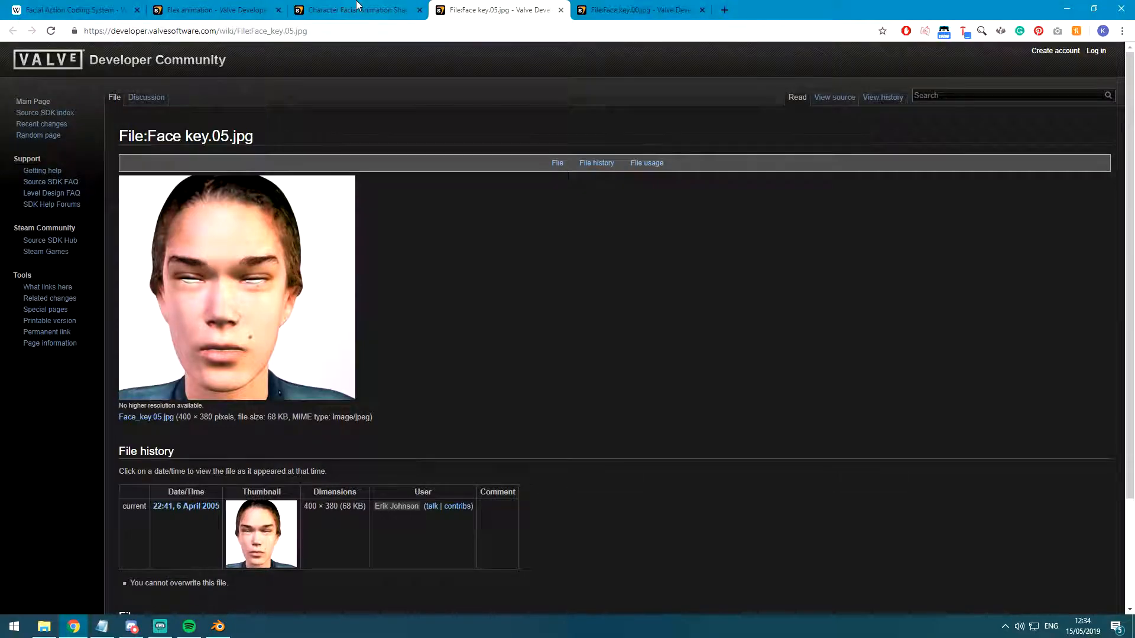
left_click(350, 6)
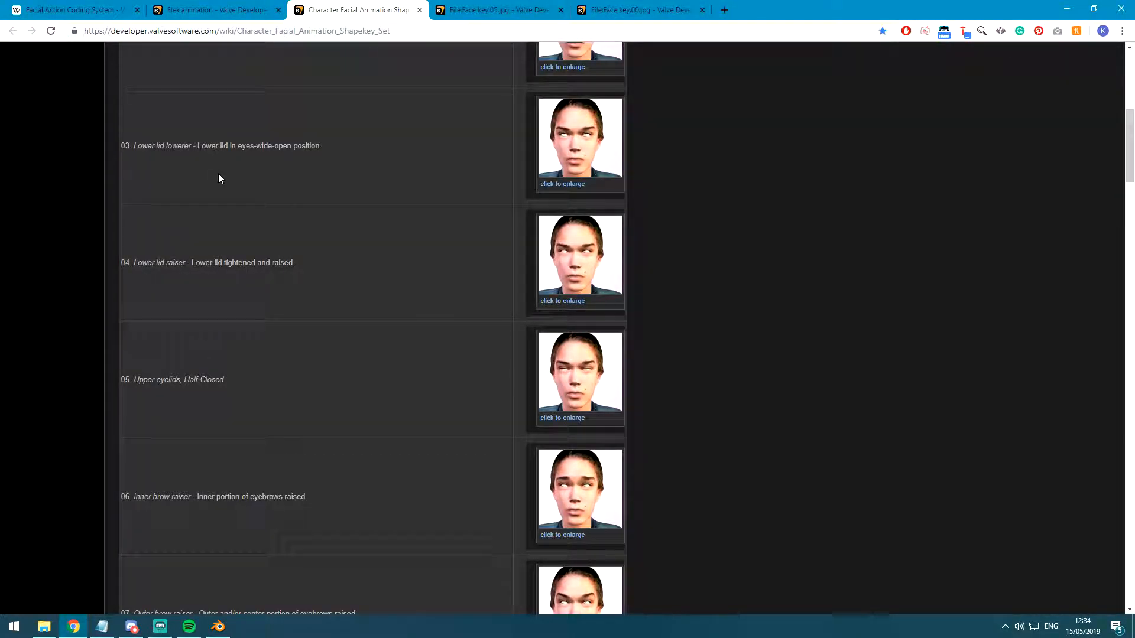
Return to Blender, try moving the Bip_FaceEyeOrbitUp02_R bone and undo the move.
key("alt+Tab")
right_click(514, 231)
key("g")
left_click(493, 236)
key("ctrl+z")
Switch to the browser, compare Face key.05.jpg with Face key.00.jpg and return to the shape key list.
key("alt+Tab")
left_click(487, 10)
left_click(656, 7)
left_click(505, 7)
left_click(596, 7)
left_click(503, 9)
left_click(357, 10)
scroll(231, 417, "down", 1)
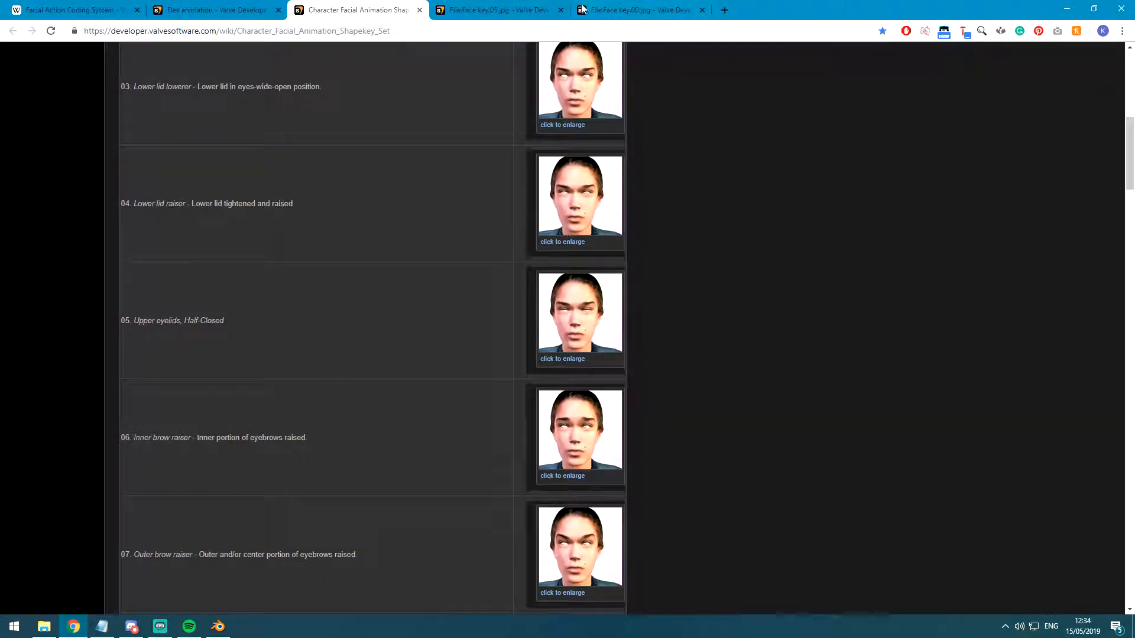
Close the Face key.05.jpg page and open the inner brow raiser reference Face key.06.jpg.
left_click(536, 10)
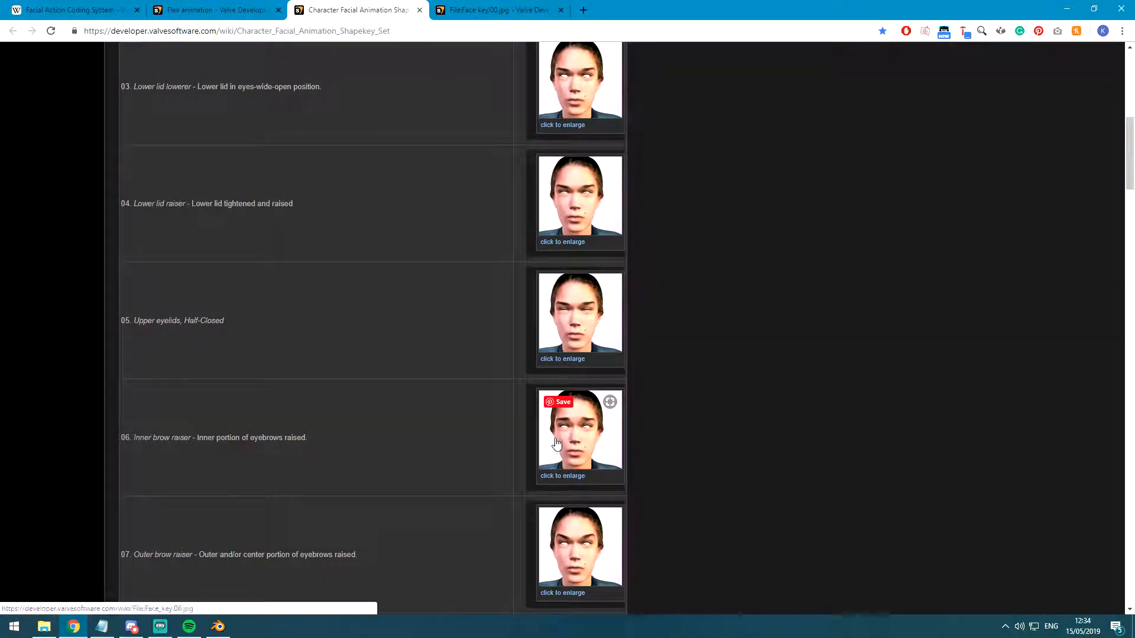
middle_click(560, 435)
left_click(503, 10)
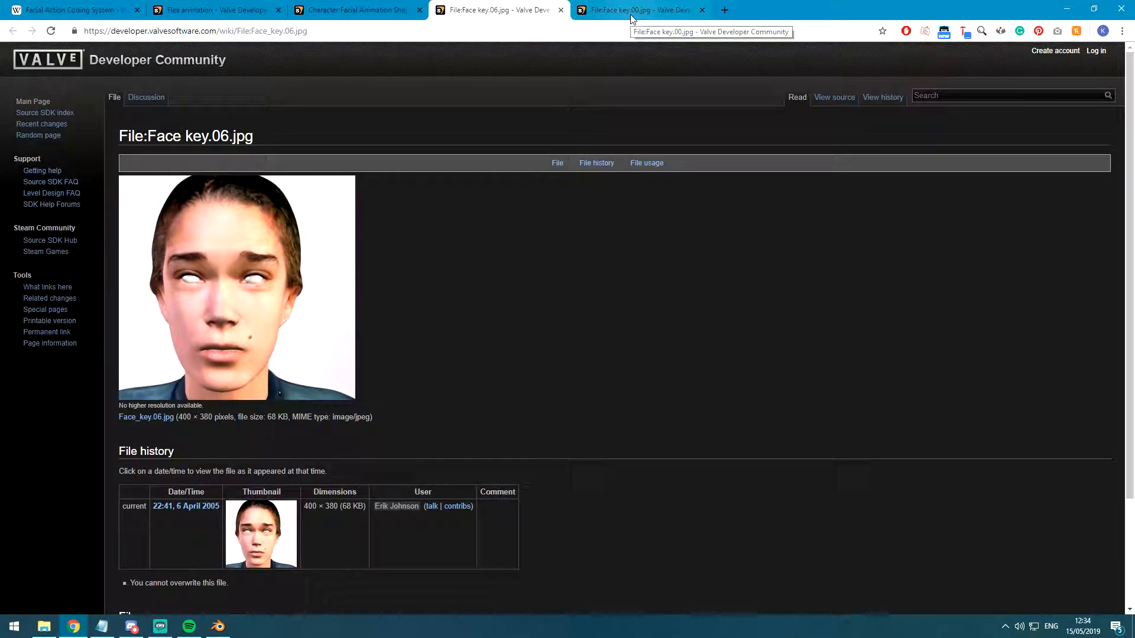
Compare Face key.06.jpg repeatedly with the neutral Face key.00.jpg and switch back to Blender.
left_click(621, 12)
left_click(546, 6)
left_click(617, 6)
left_click(546, 8)
left_click(621, 6)
left_click(532, 6)
left_click(614, 6)
left_click(505, 6)
left_click(608, 6)
left_click(526, 7)
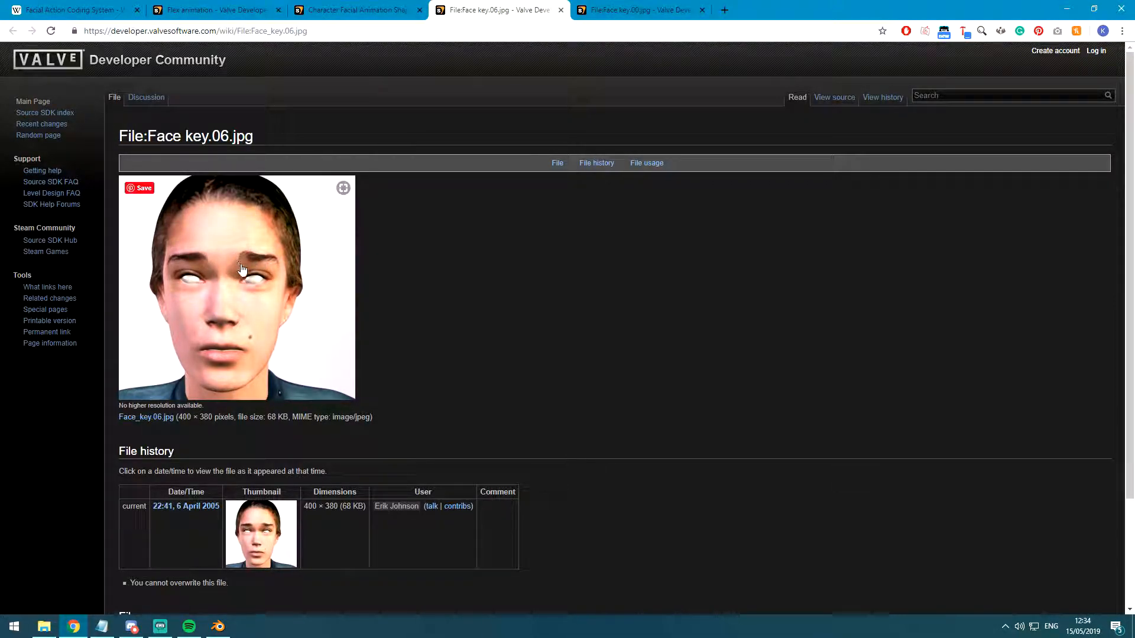
left_click(627, 10)
left_click(500, 10)
key("alt+Tab")
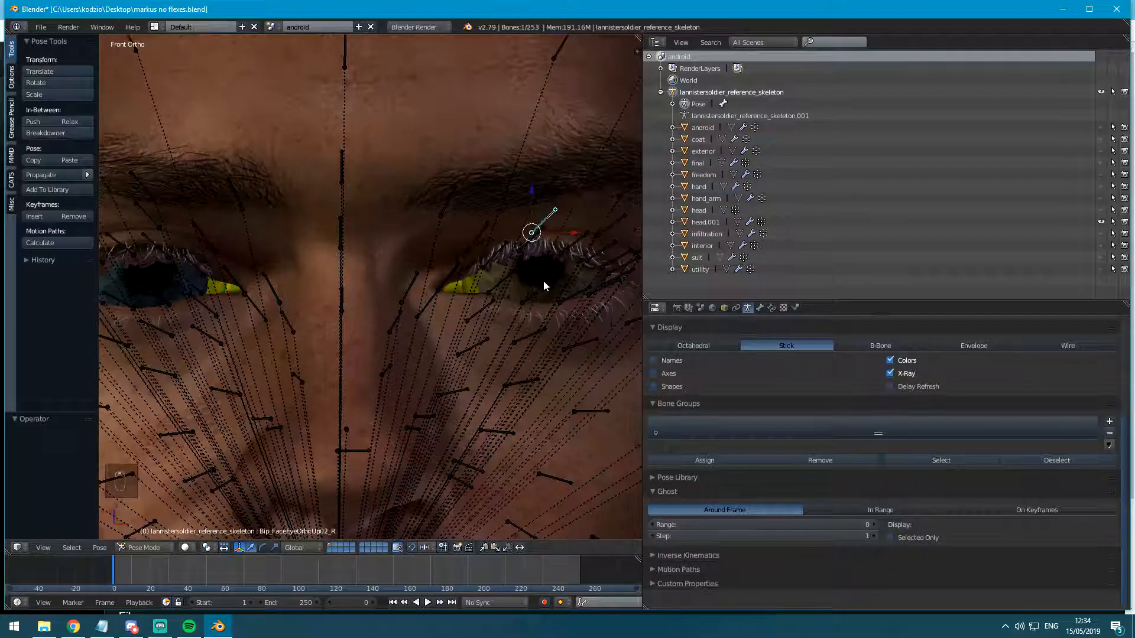
Clear the bone selection and select only the inner lower brow bone Bip_FaceBrowLoIn_R.
middle_click_drag(443, 190, 374, 246, "shift")
key("a")
key("a")
key("a")
key("a")
scroll(381, 258, "down", 2)
right_click(381, 257)
Try raising the selected inner brow bone along global Z and undo the move.
key("g")
key("z")
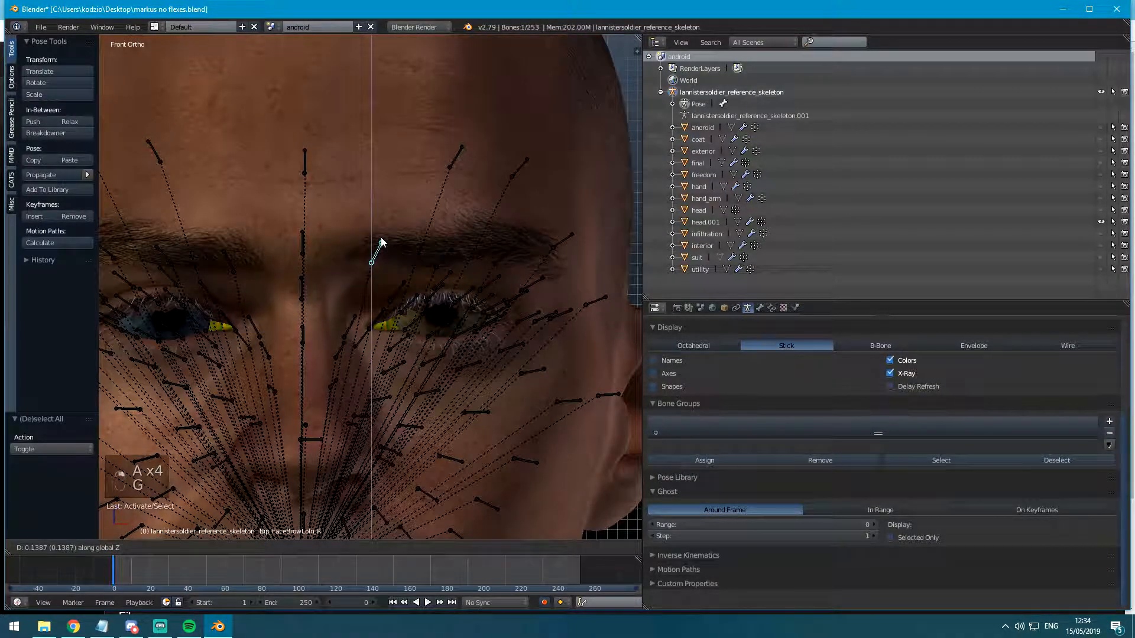
left_click(380, 250)
key("ctrl+z")
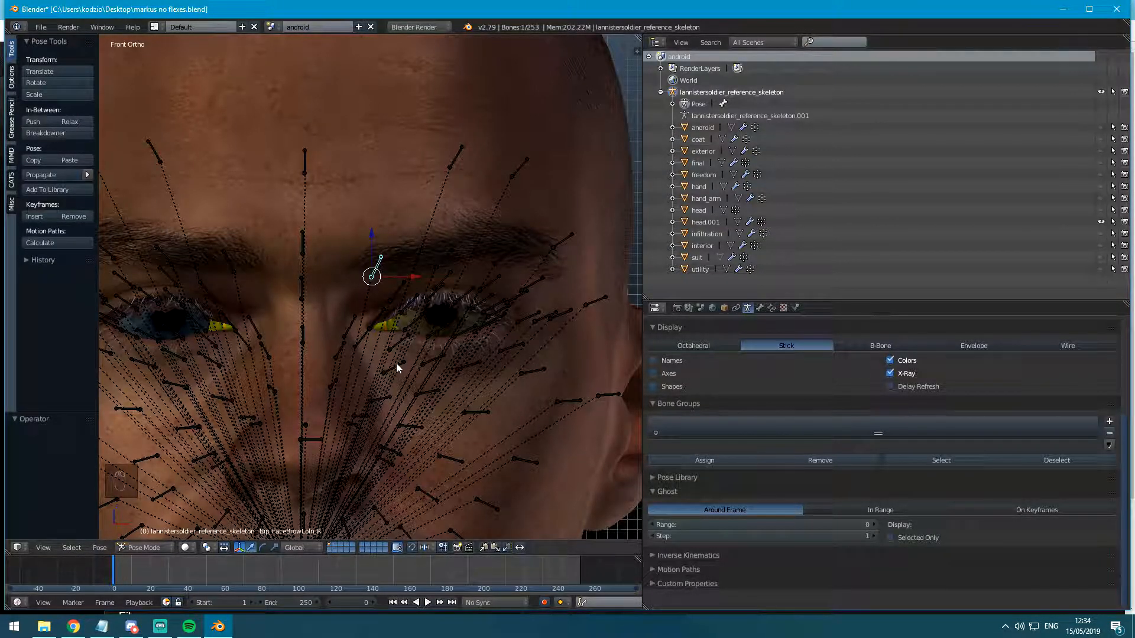
Add the matching inner brow bone on the opposite side to the selection and raise both 0.325 along global Z.
scroll(401, 372, "down", 4)
scroll(285, 274, "up", 5)
key("c")
left_click(217, 263)
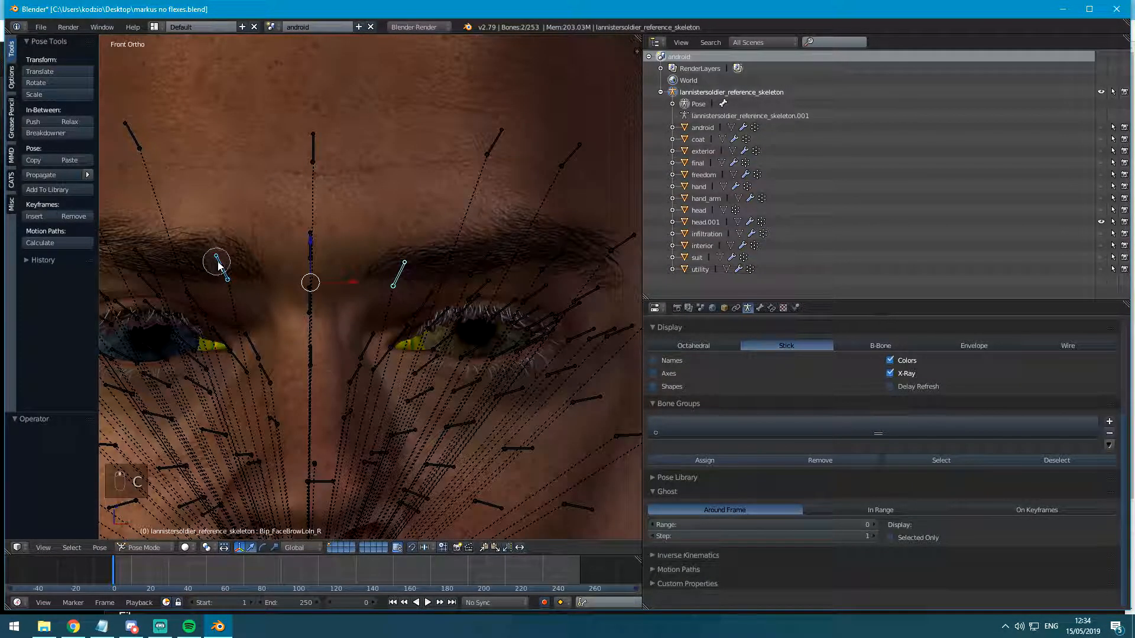
right_click(217, 262)
scroll(346, 329, "down", 3)
key("g")
key("z")
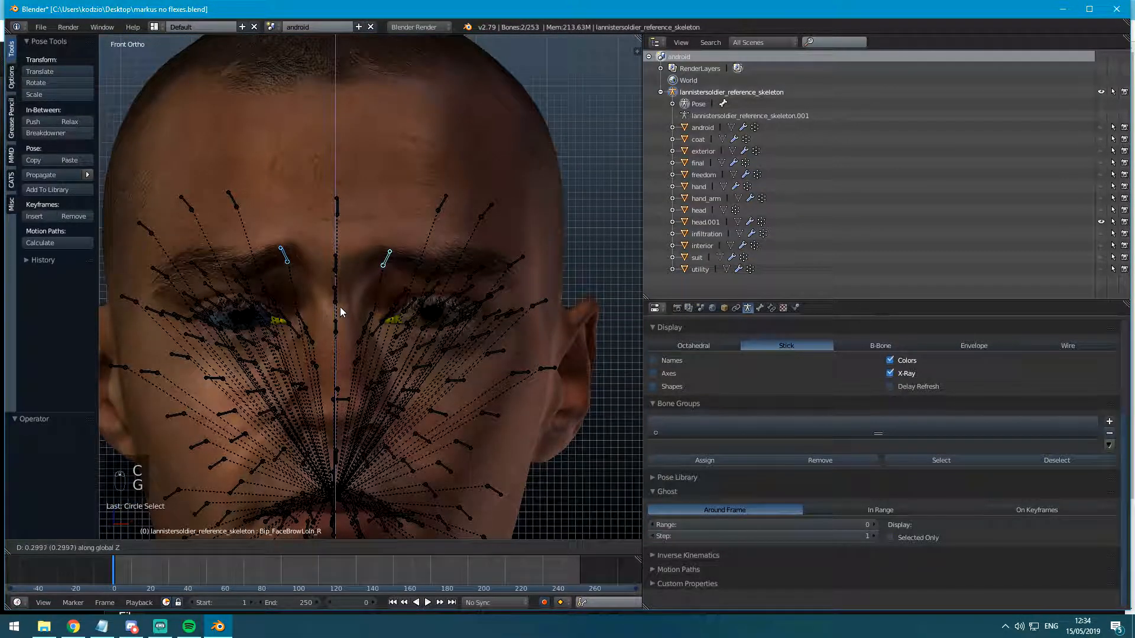
left_click(340, 309)
Select the Bip_FaceBrowLo bones of both eyebrows and raise them 0.151 along global Z.
scroll(467, 268, "up", 3)
right_click(482, 258)
middle_click_drag(266, 265, 315, 258, "shift")
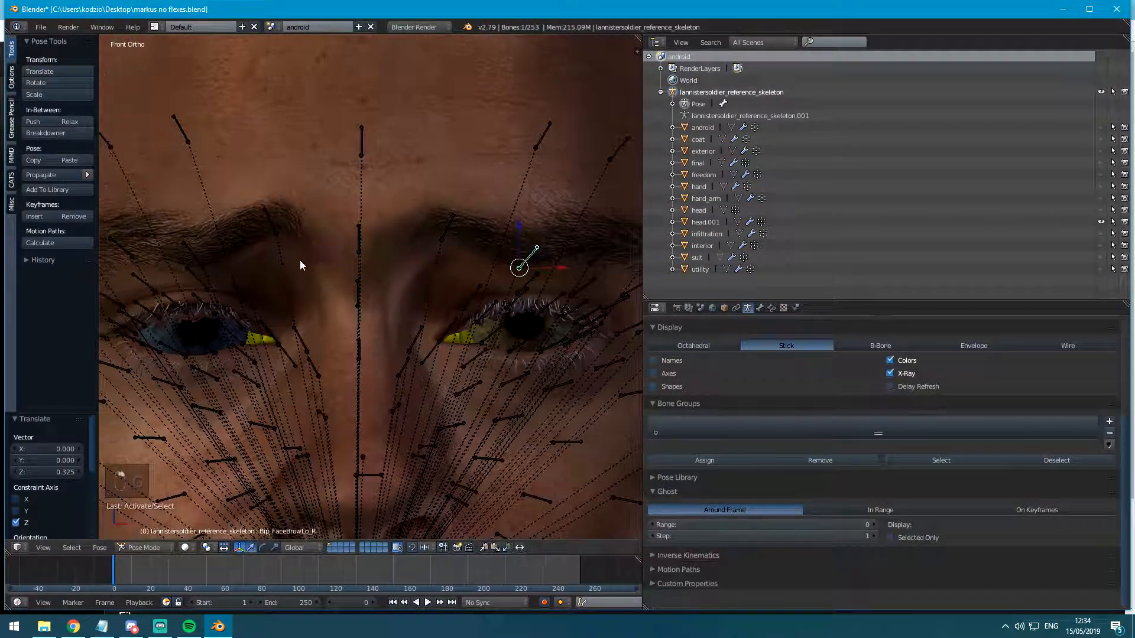
right_click(196, 256)
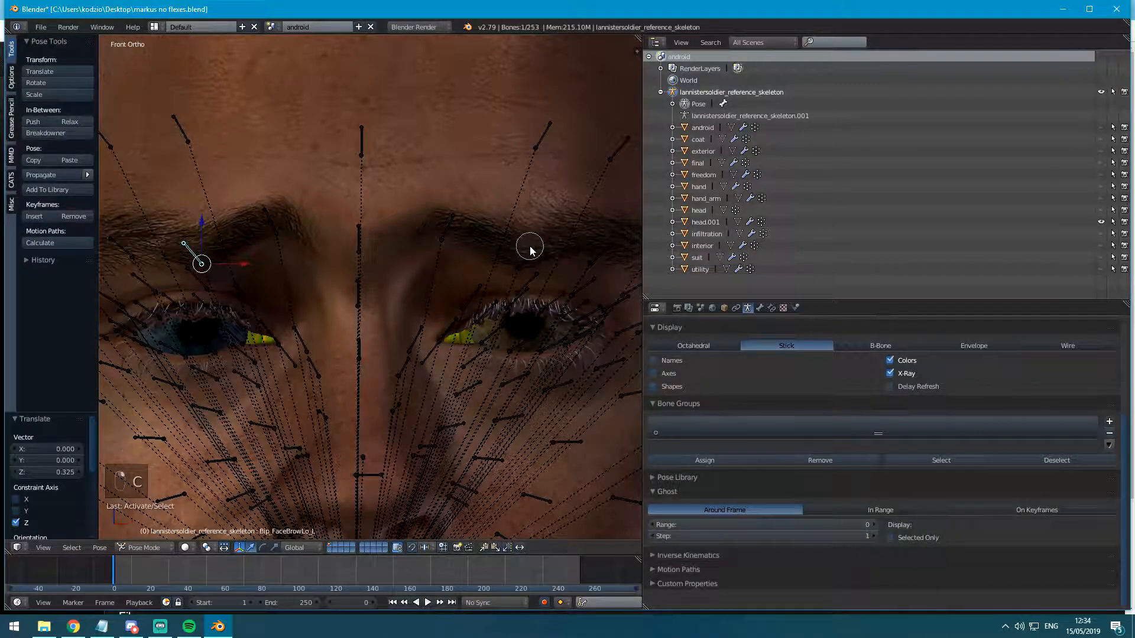
left_click(528, 253)
right_click(532, 296)
key("g")
key("z")
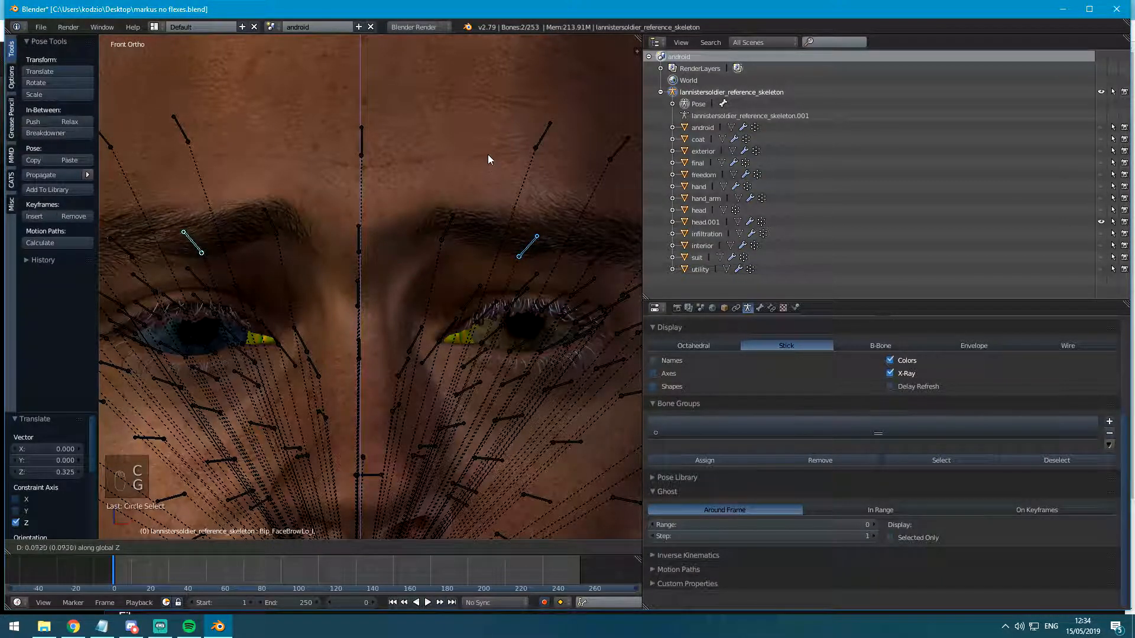
left_click(487, 188)
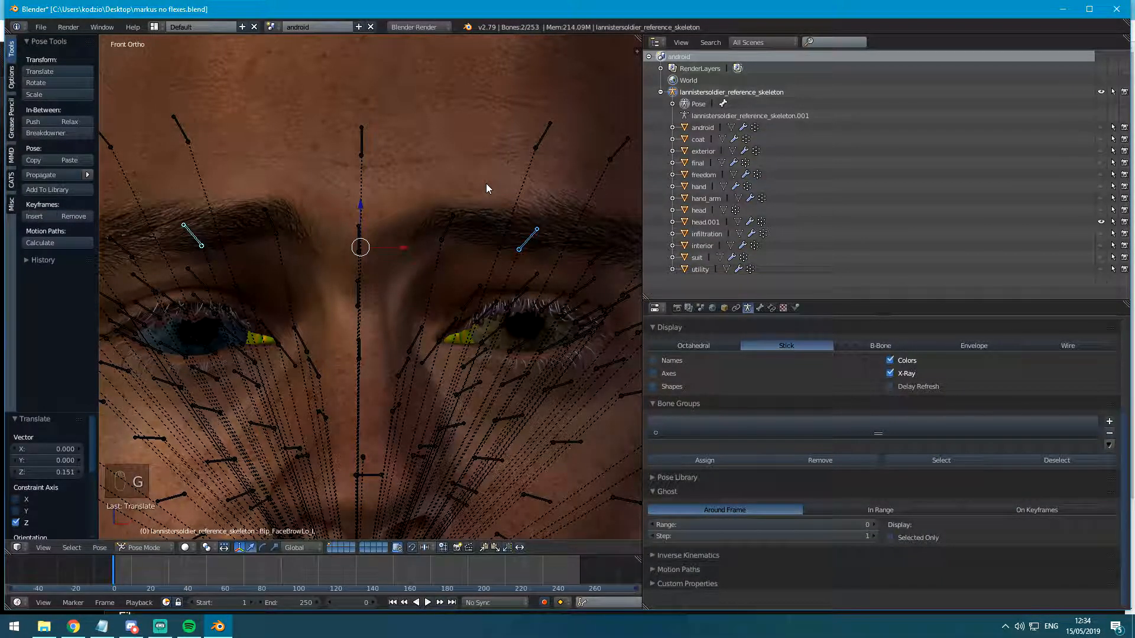
Leave Pose Mode, apply the Armature modifier of head.001 as a shape key and rename that key to Key 6.
key("ctrl+Tab")
left_click(705, 222)
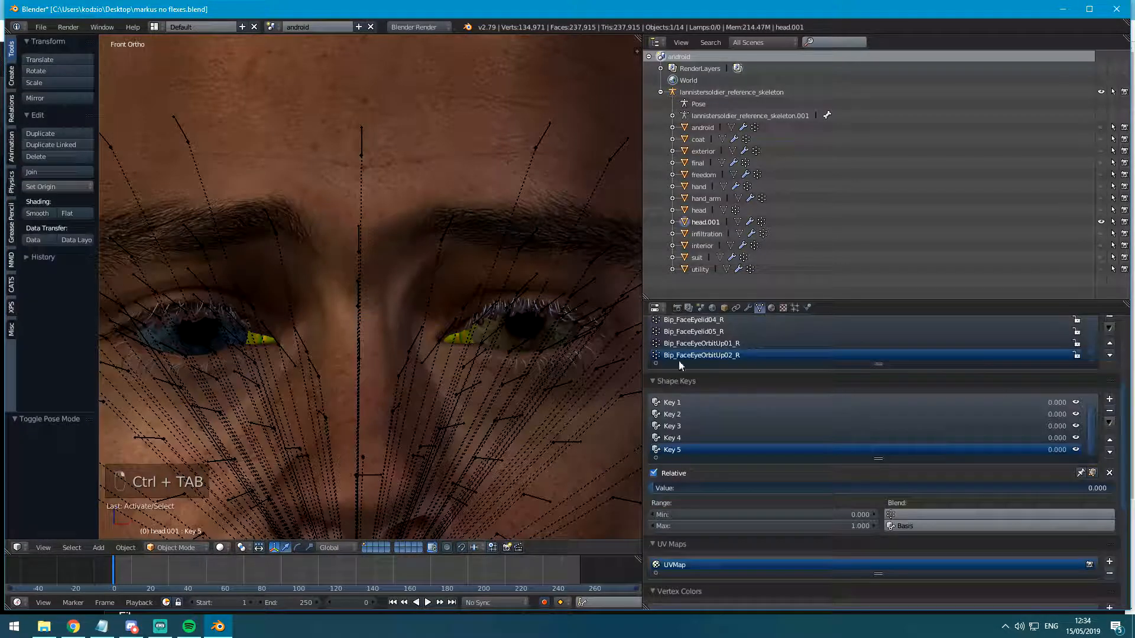
left_click(748, 307)
left_click(883, 384)
left_click(759, 307)
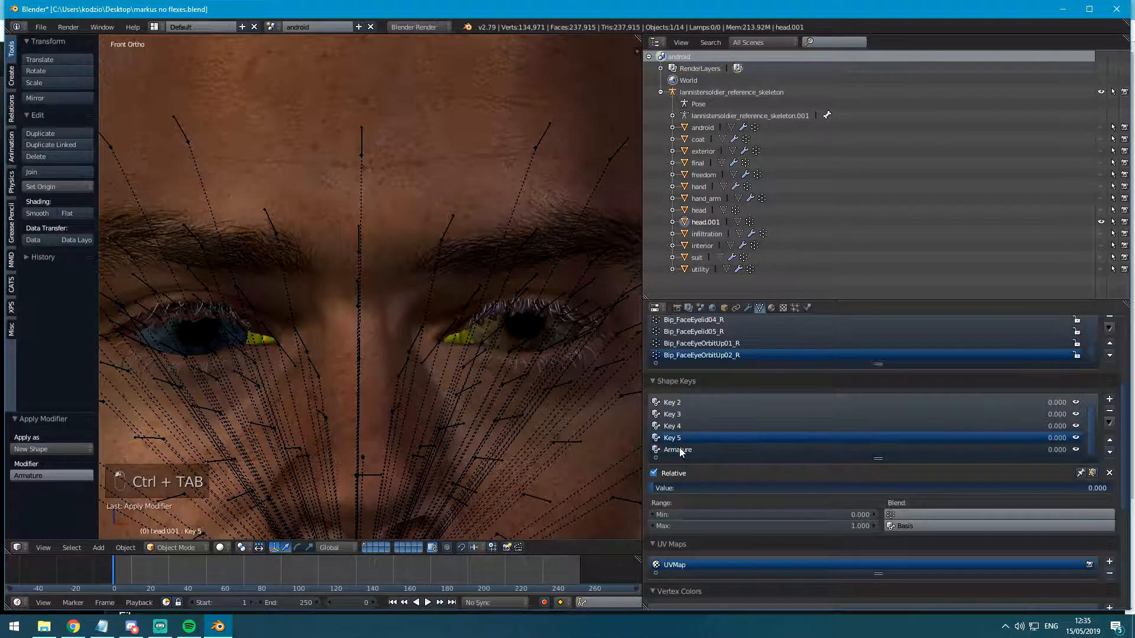
double_click(673, 449)
key("BackSpace")
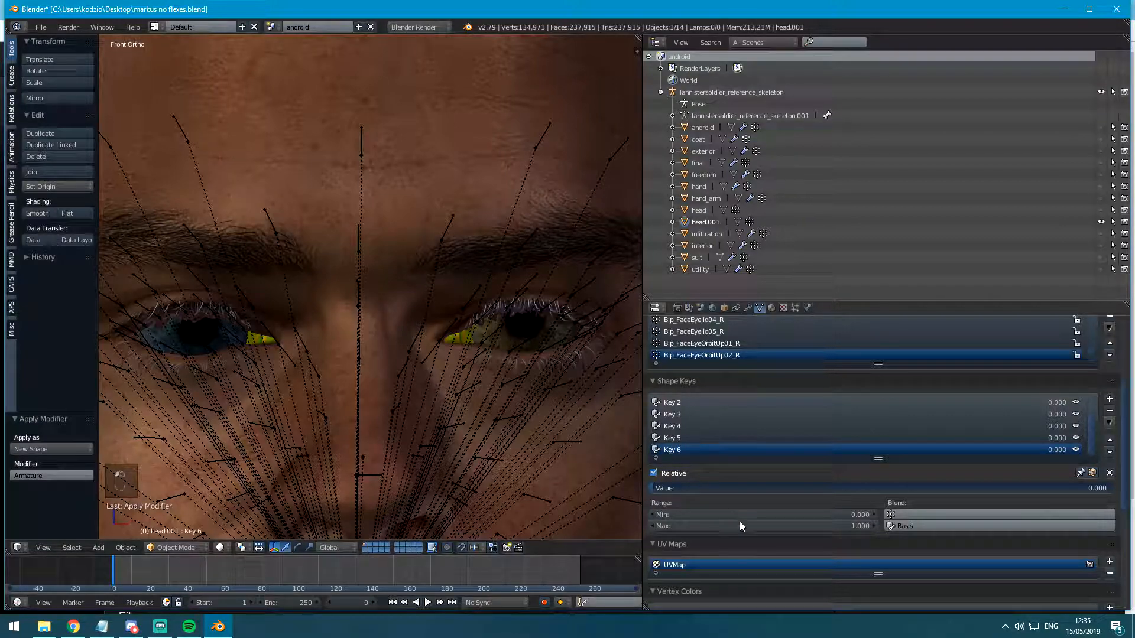
Preview the Key 6 shape key at 1.000, save over the existing blend file and return the key's value to 0.000.
left_click_drag(735, 488, 1111, 487)
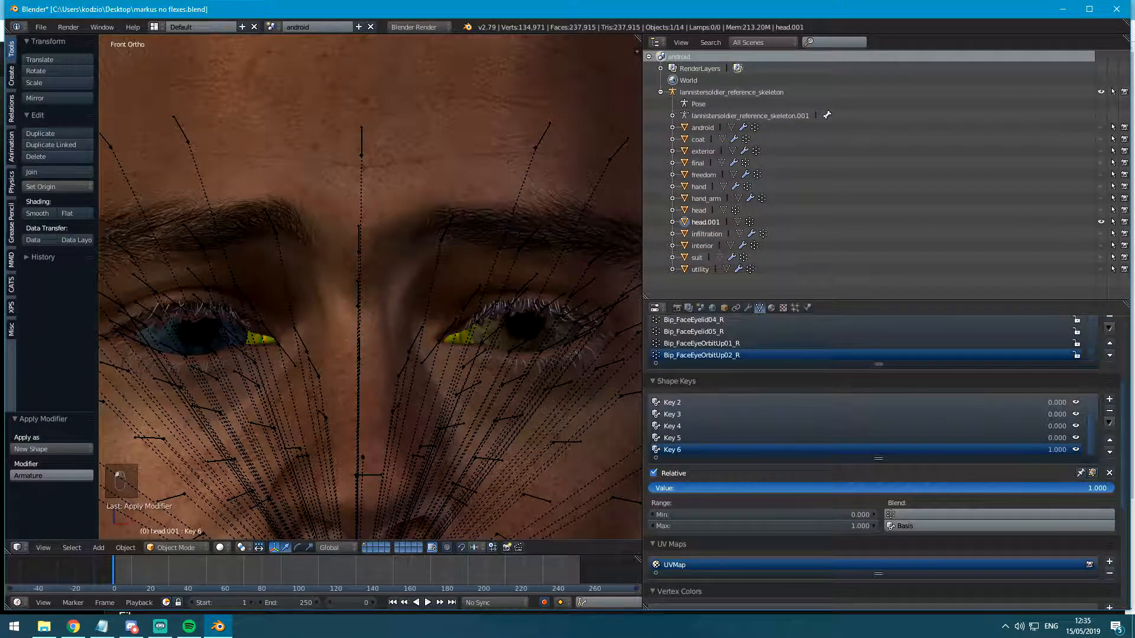
key("ctrl+s")
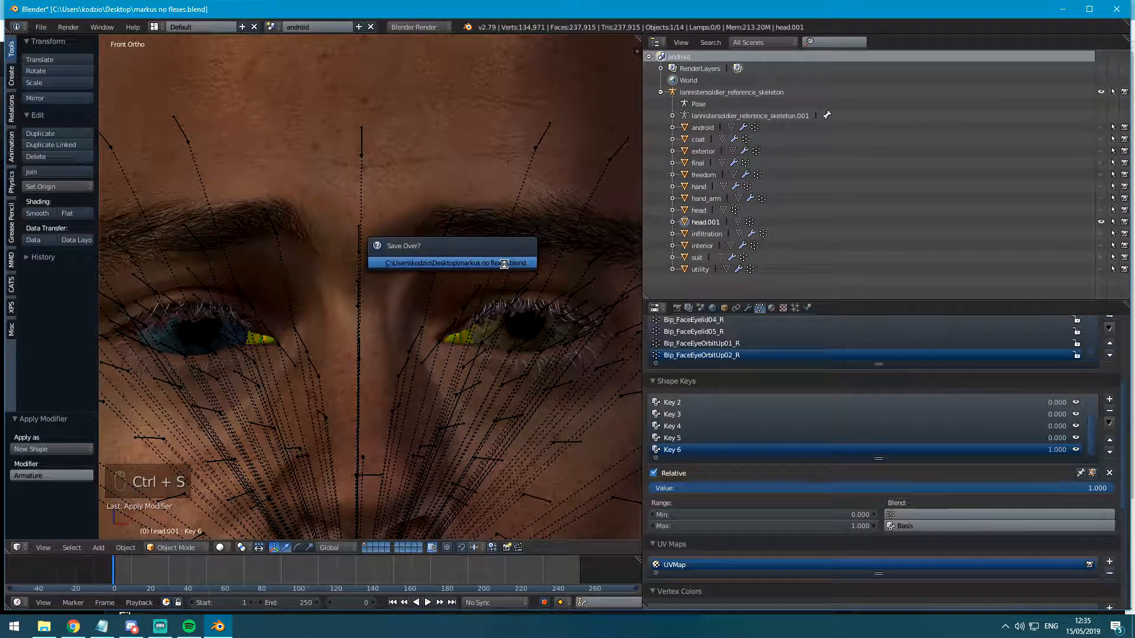
left_click(503, 263)
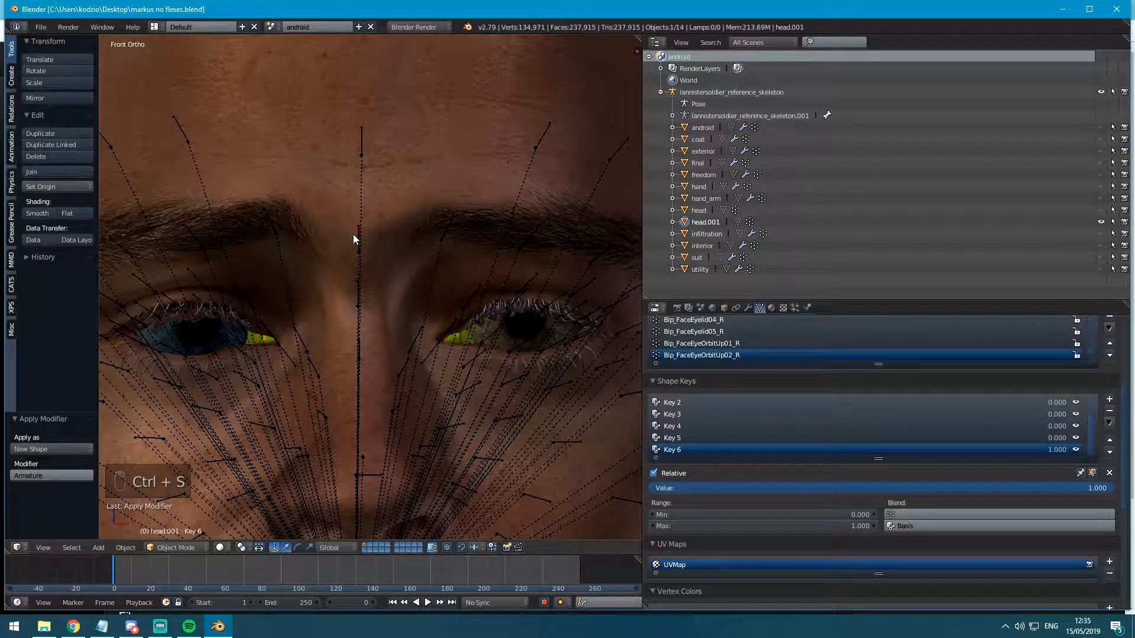
left_click_drag(755, 488, 651, 488)
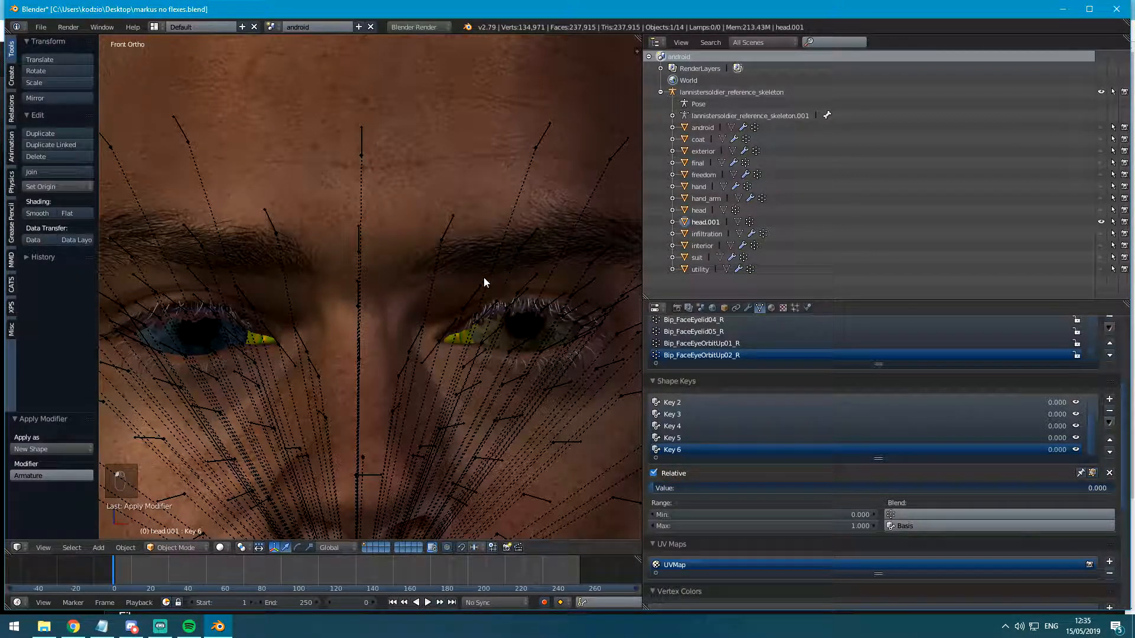
Put the skeleton in Pose Mode, clear the location of all bones and reveal any hidden ones.
key("ctrl+Tab")
key("a")
key("a")
key("a")
key("alt+g")
key("alt+h")
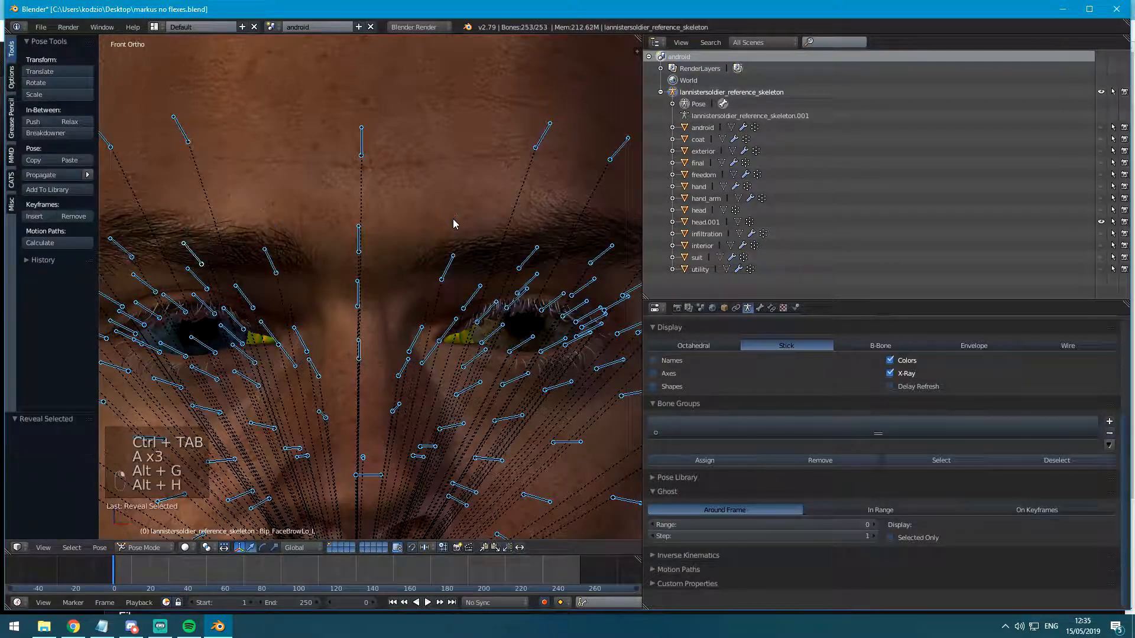
Switch to Chrome, replace the Face key.06 reference with Face key.07 and compare it with the neutral Face key.00 image.
key("alt+Tab")
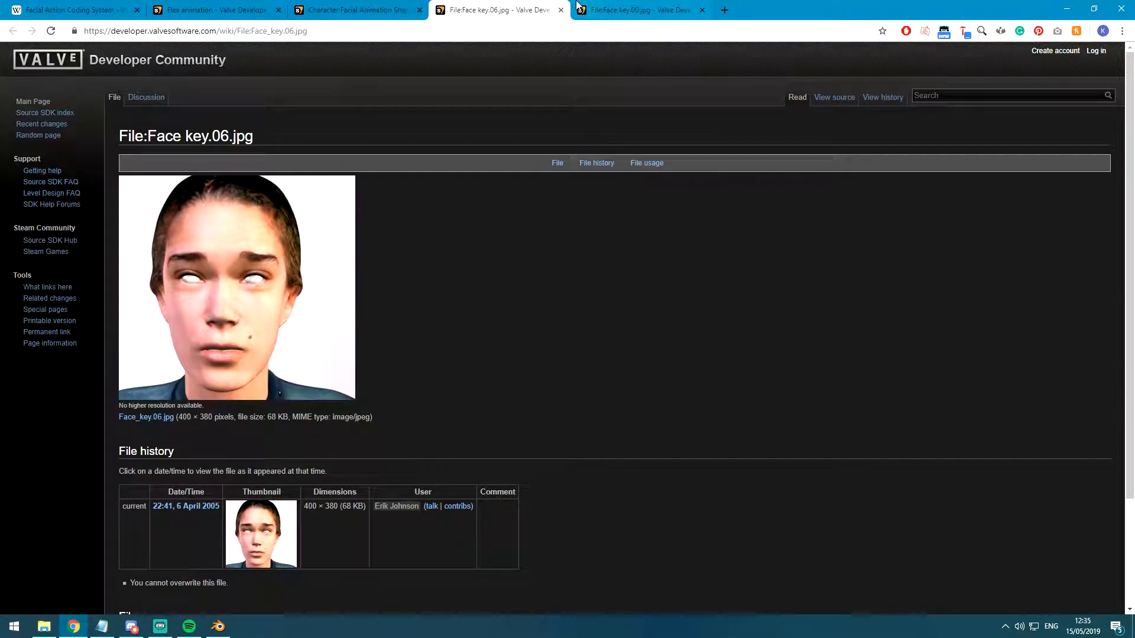
left_click(560, 9)
scroll(295, 372, "down", 3)
middle_click(570, 391)
left_click(516, 8)
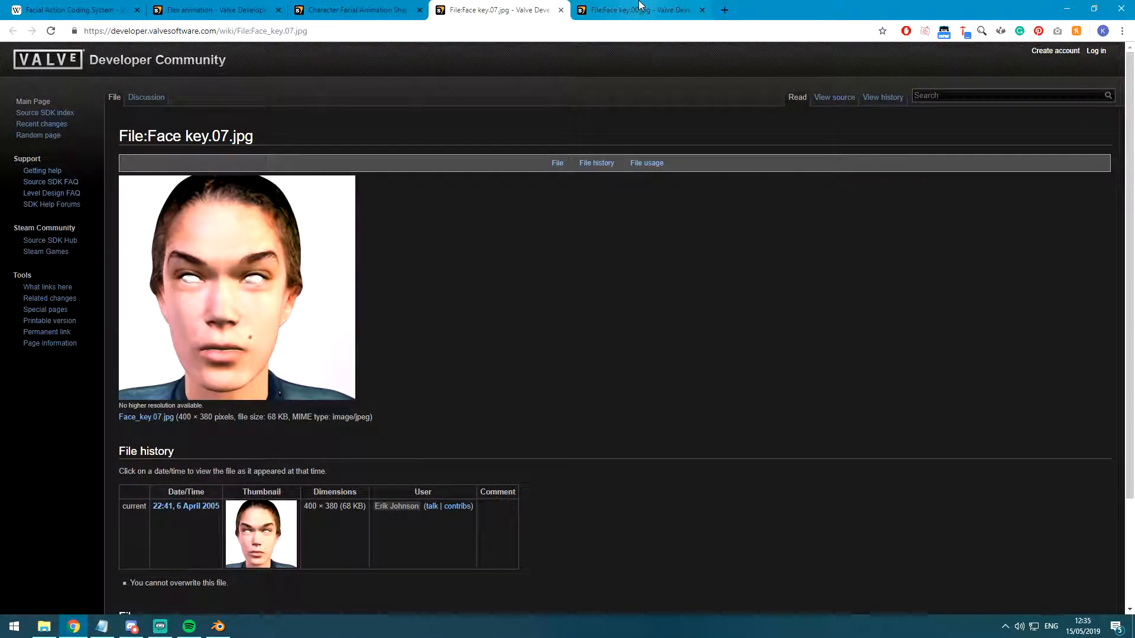
left_click(615, 10)
left_click(496, 5)
key("alt+Tab")
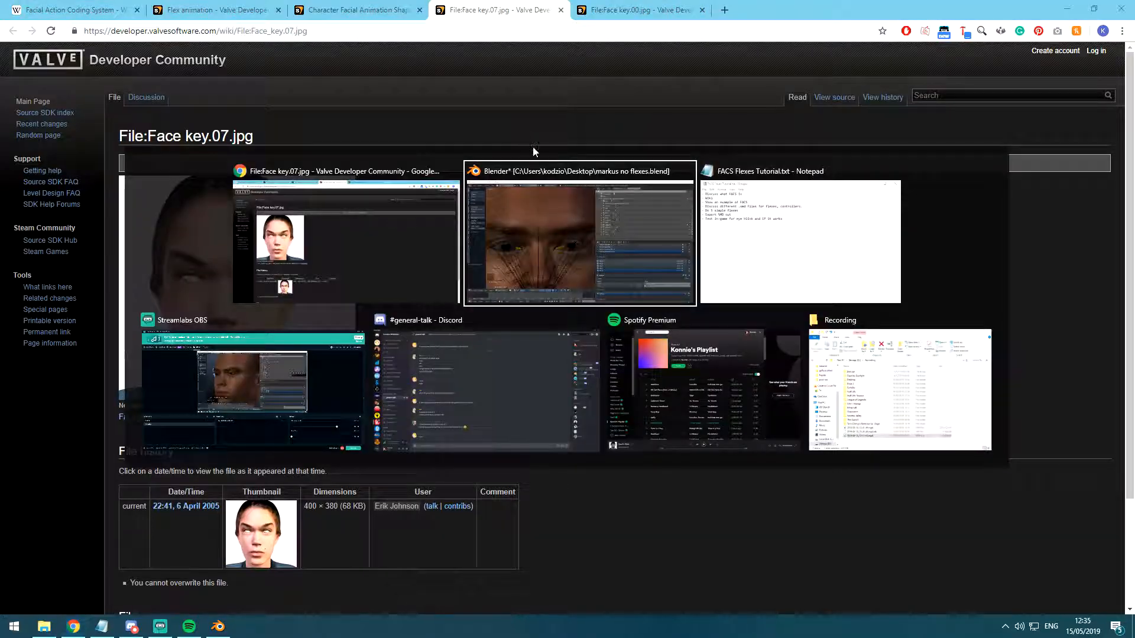
Switch back to Blender, try moving the Bip_FaceBrowUpSide_R bone and undo the move.
scroll(532, 223, "down", 3)
middle_click_drag(510, 243, 371, 261, "shift")
key("a")
key("a")
key("a")
key("a")
right_click(410, 279)
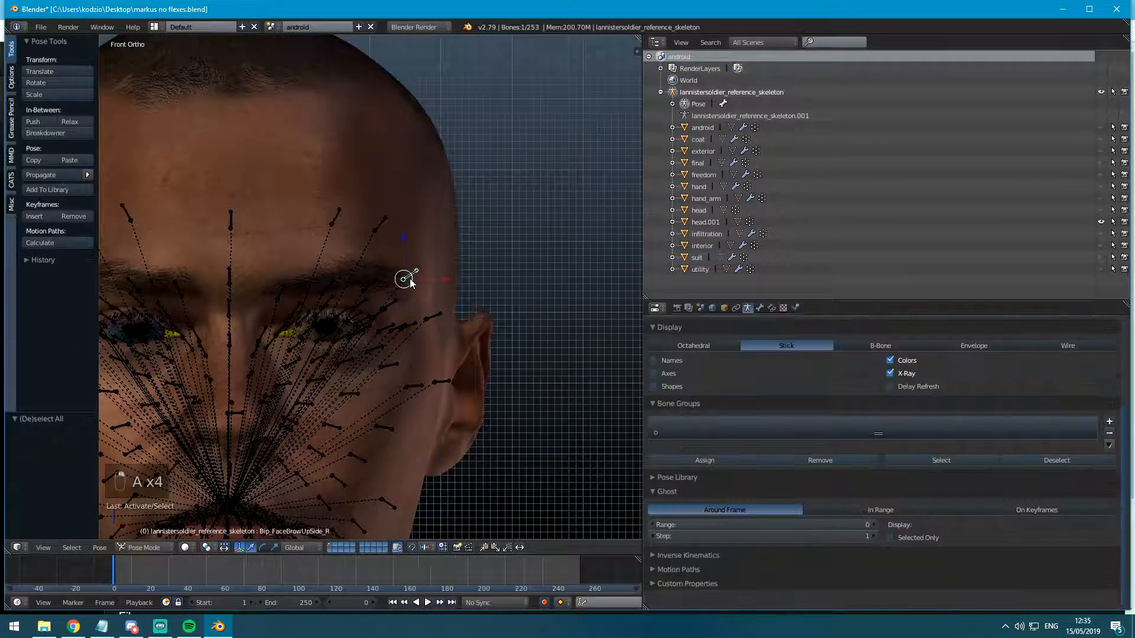
scroll(408, 278, "up", 3)
key("g")
key("ctrl+z")
Select all bones, clear their location, rotation and scale, and reveal any hidden bones.
key("a")
key("a")
key("a")
key("alt+g")
key("alt+h")
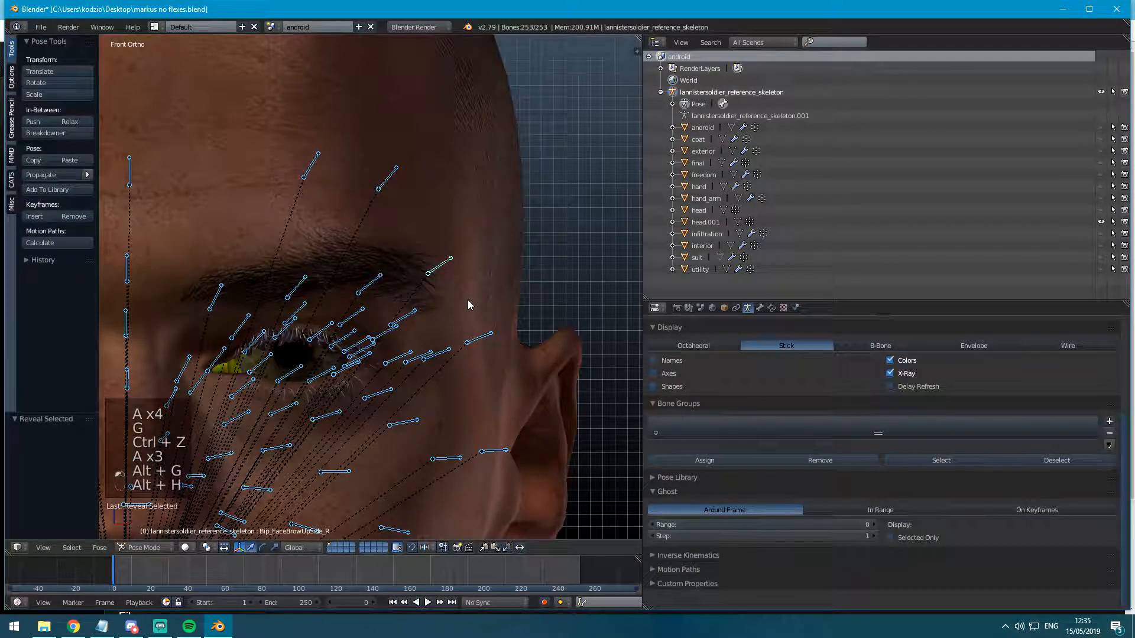
key("alt+r")
key("alt+s")
Add an Armature modifier to head.001 with lannistersoldier_reference_skeleton as its object.
right_click(480, 286)
left_click(747, 307)
left_click(780, 349)
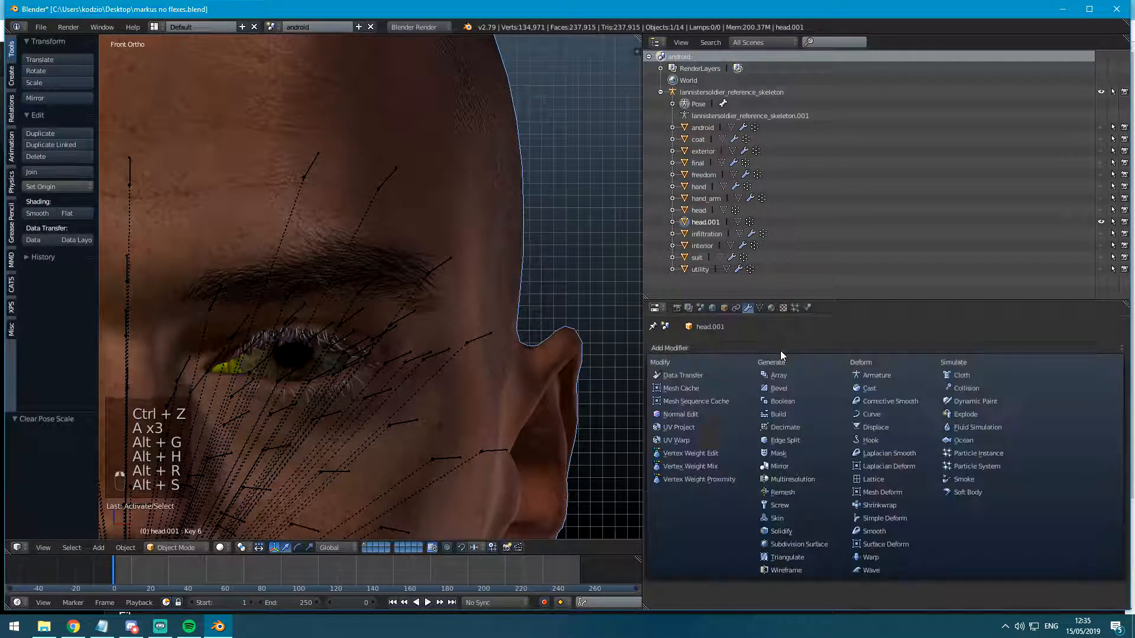
left_click(859, 377)
left_click(768, 412)
left_click(769, 428)
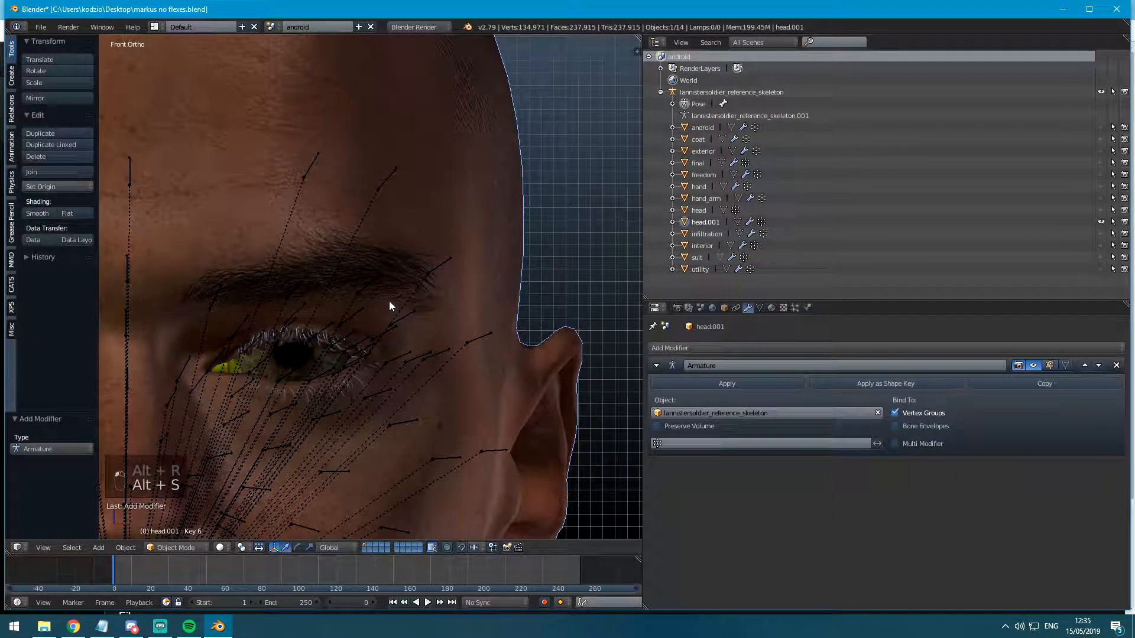
Select the two outer brow bones of each eyebrow and raise them 0.323 along global Z.
right_click(431, 279)
right_click(435, 282)
key("c")
middle_click_drag(232, 274, 457, 246, "shift")
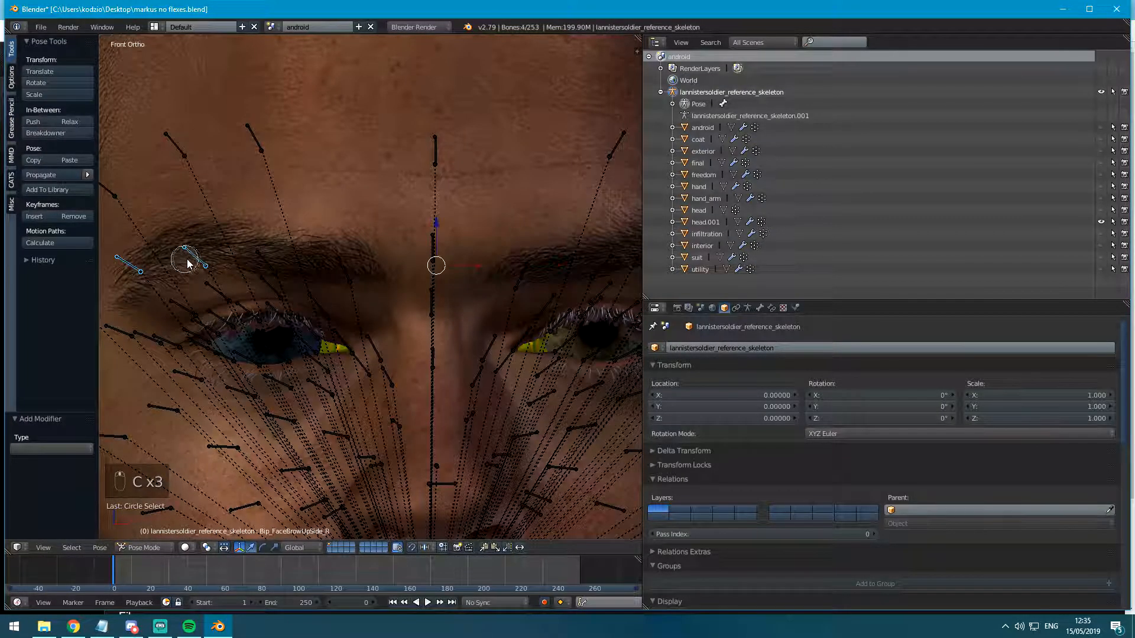
left_click(193, 260)
right_click(198, 260)
scroll(374, 270, "down", 2)
middle_click_drag(384, 269, 310, 296, "shift")
key("g")
key("z")
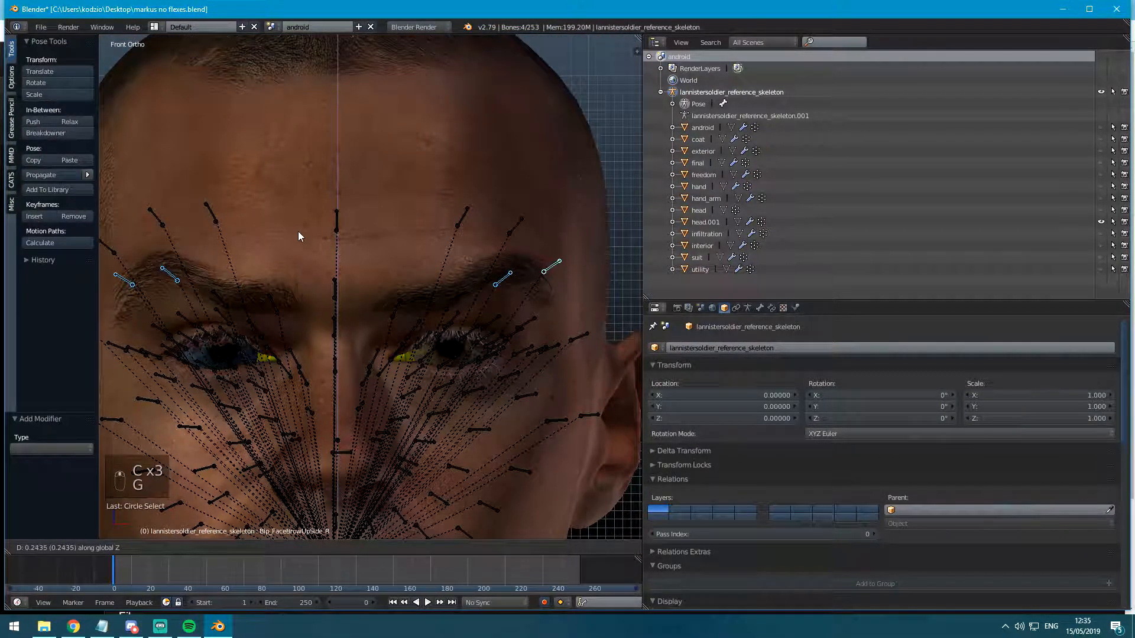
left_click(296, 196)
Leave Pose Mode, apply the Armature modifier of head.001 as a shape key and rename that key to Key 7.
right_click(214, 293)
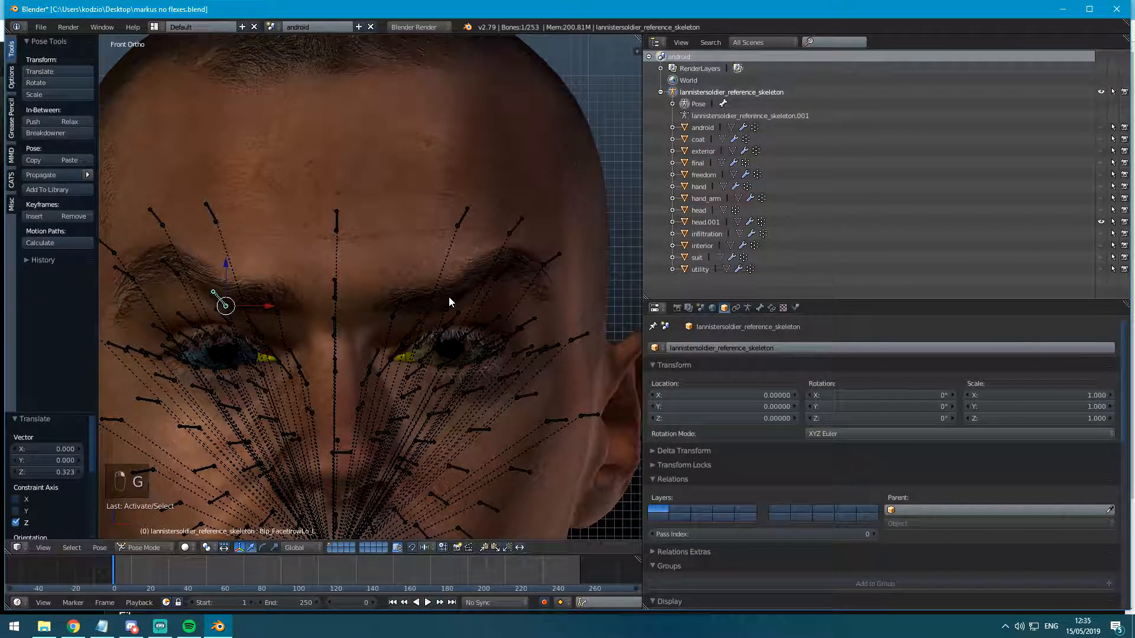
key("ctrl+Tab")
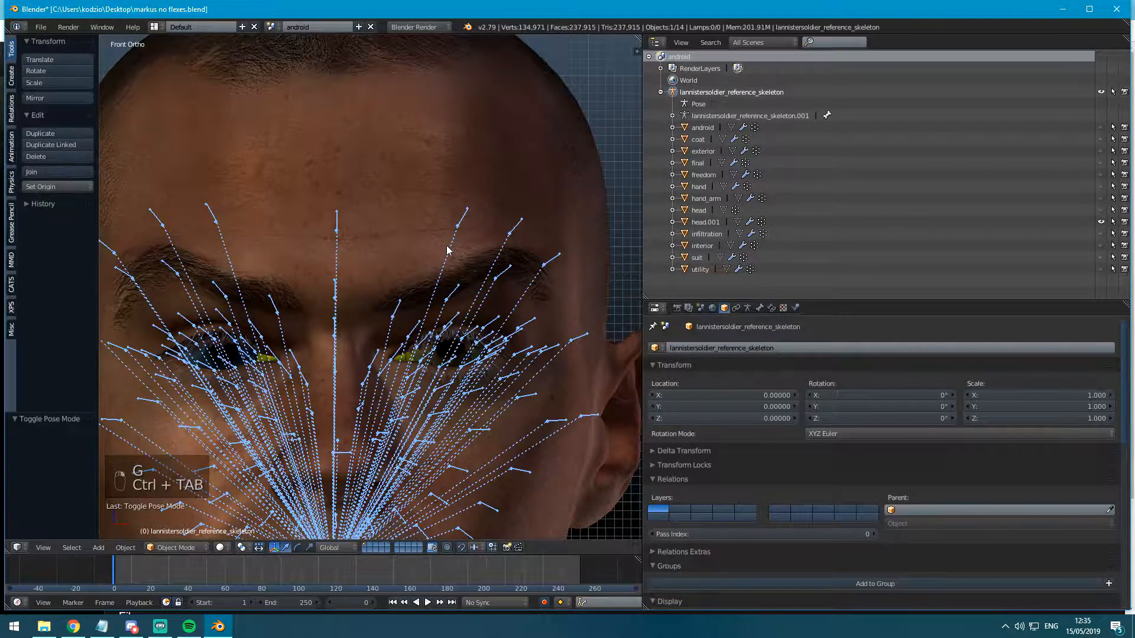
right_click(445, 243)
left_click(748, 307)
left_click(886, 384)
left_click(760, 307)
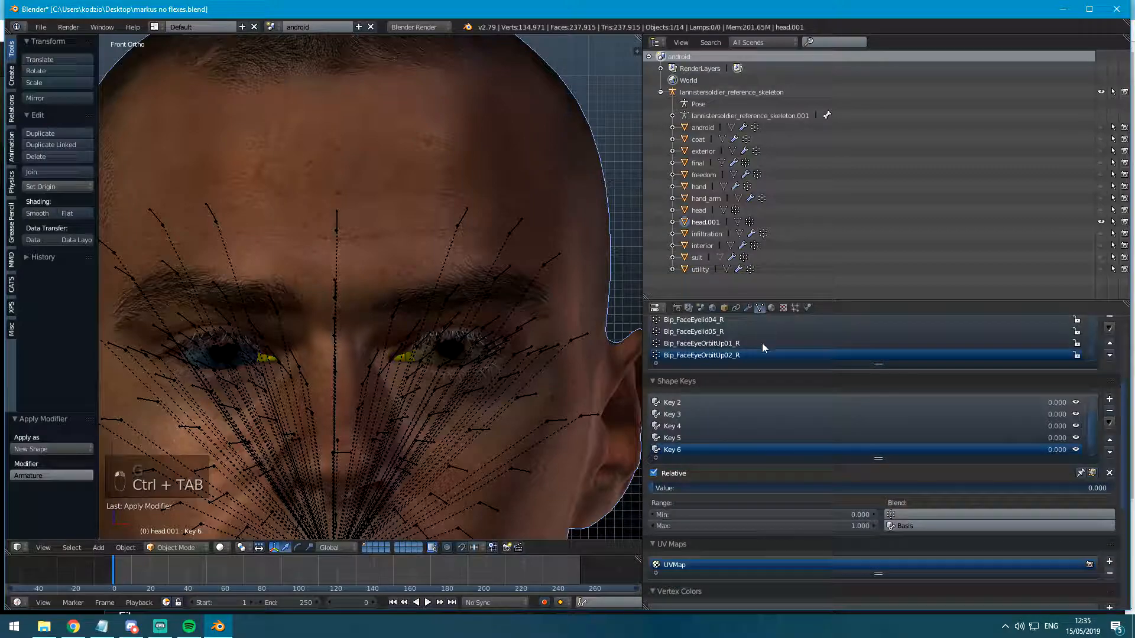
scroll(681, 432, "down", 2)
left_click(680, 425)
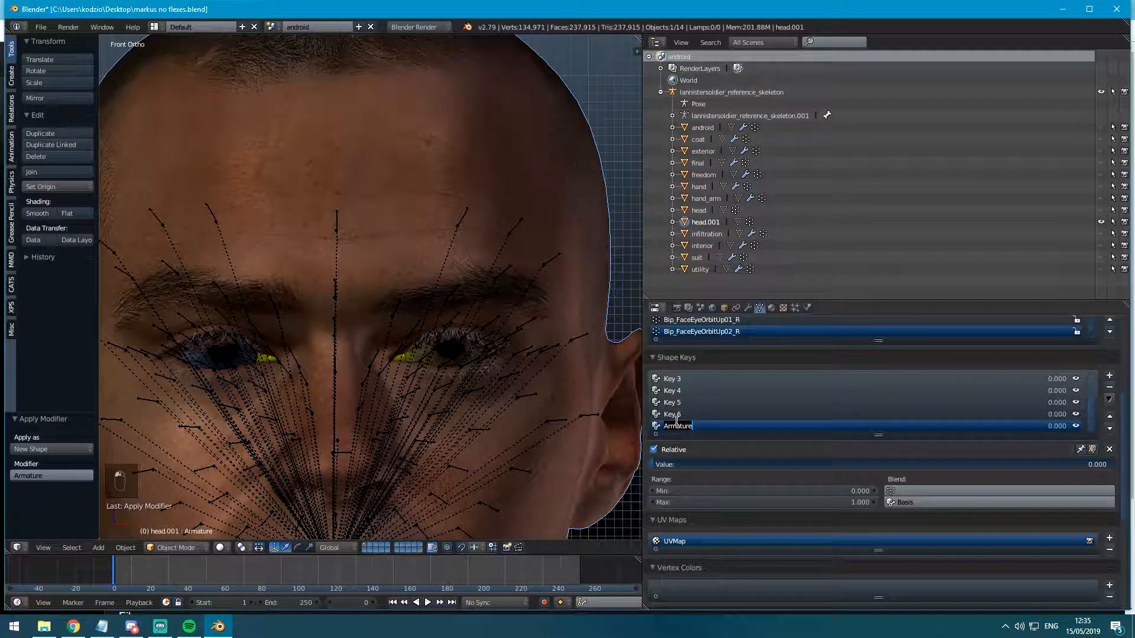
Preview Key 7 at 1.000, return Key 6 and Key 7 to 0.000 and save the blend file.
left_click_drag(753, 465, 1110, 464)
left_click(706, 416)
left_click_drag(765, 464, 654, 466)
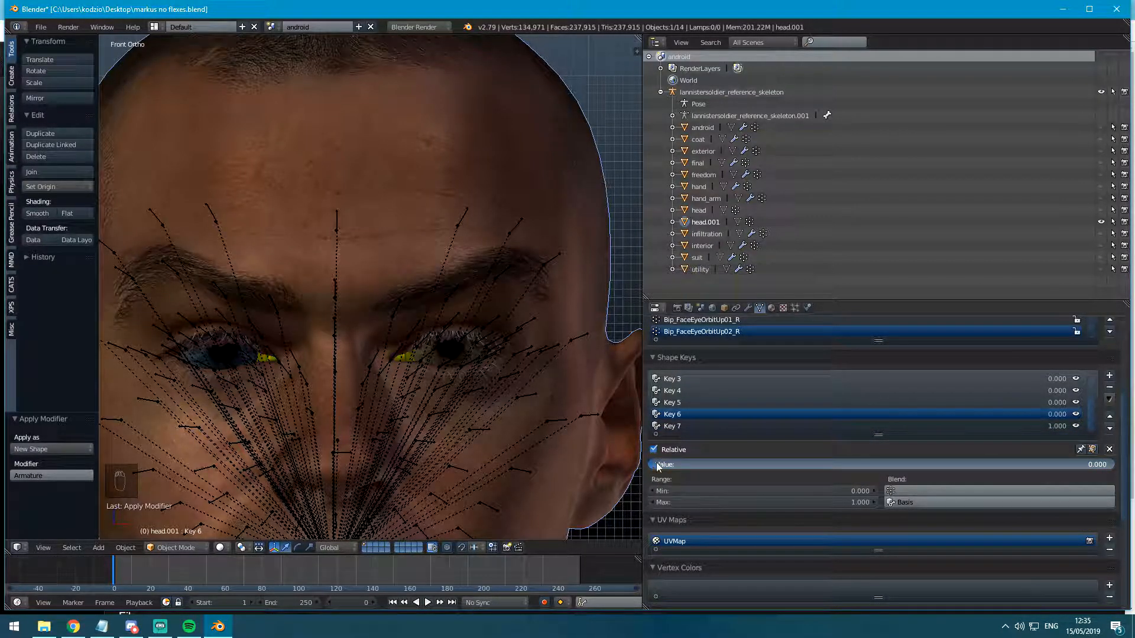
left_click(672, 428)
left_click_drag(786, 467, 650, 465)
key("ctrl+s")
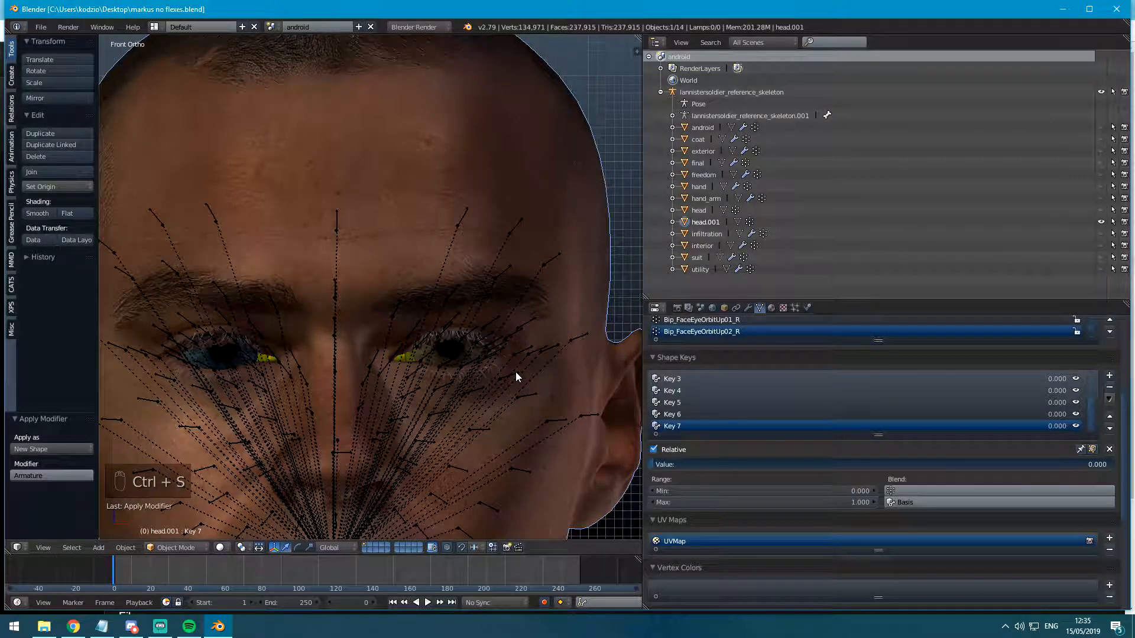
Switch to Chrome, replace the Face key.07 reference with Face key.08 Brow lowerer and compare it with Face key.00.
key("alt+Tab")
left_click(561, 11)
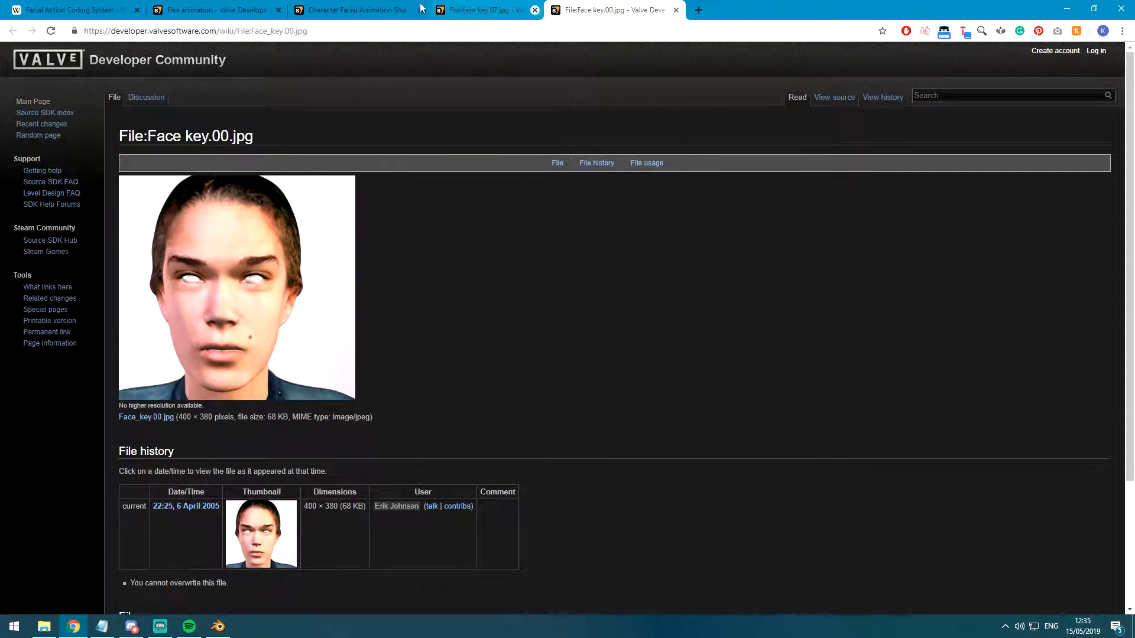
left_click(352, 11)
scroll(572, 355, "down", 2)
middle_click(573, 367)
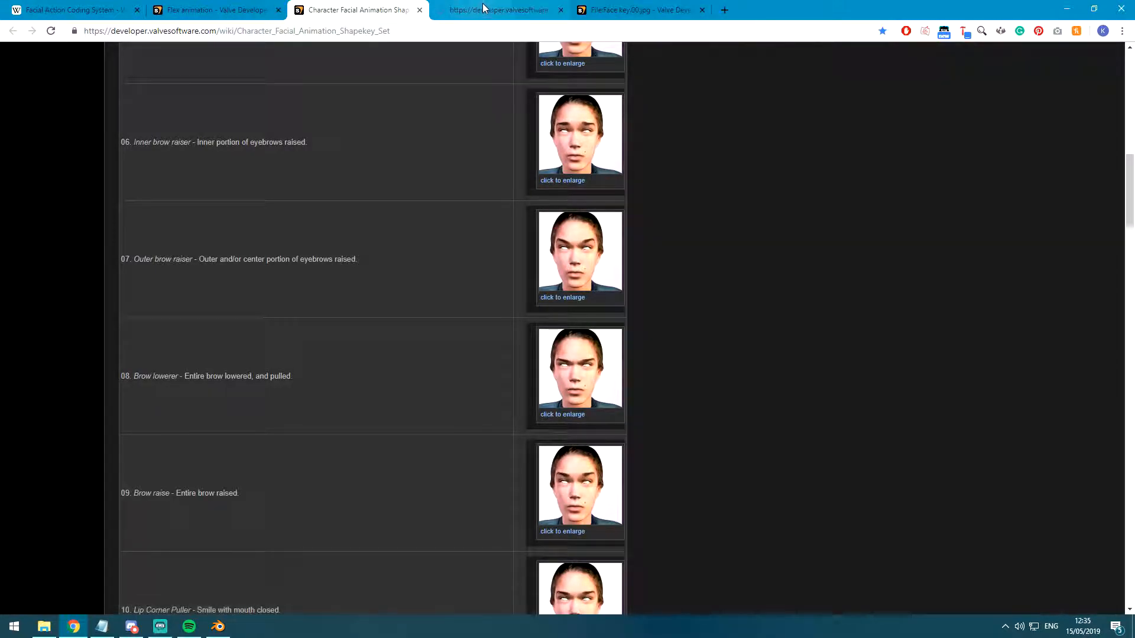
left_click(481, 8)
left_click(615, 10)
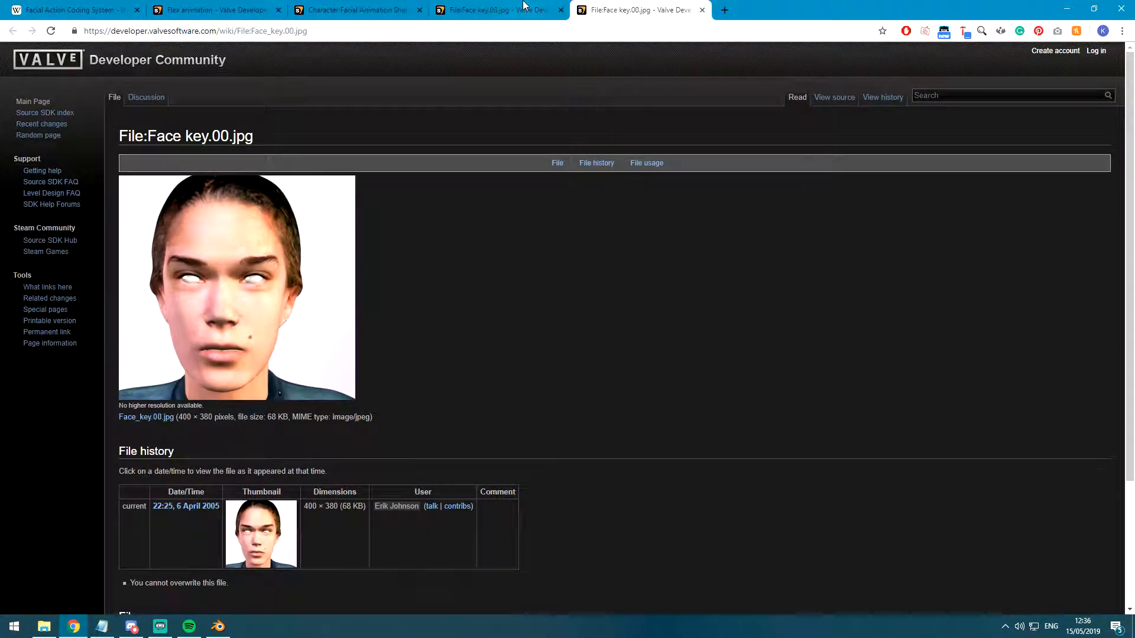
left_click(512, 5)
key("alt+Tab")
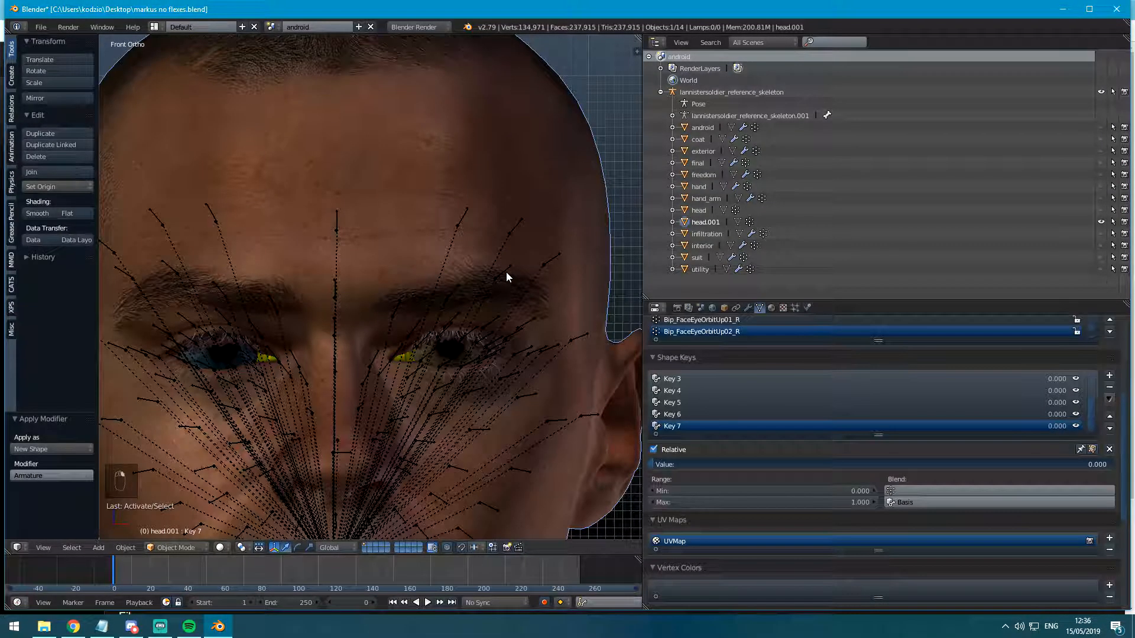
Return the skeleton to Pose Mode in Blender, reveal all bones and clear their location, rotation and scale.
key("ctrl+Tab")
key("a")
key("a")
key("a")
key("alt+g")
key("alt+h")
key("alt+r")
key("alt+s")
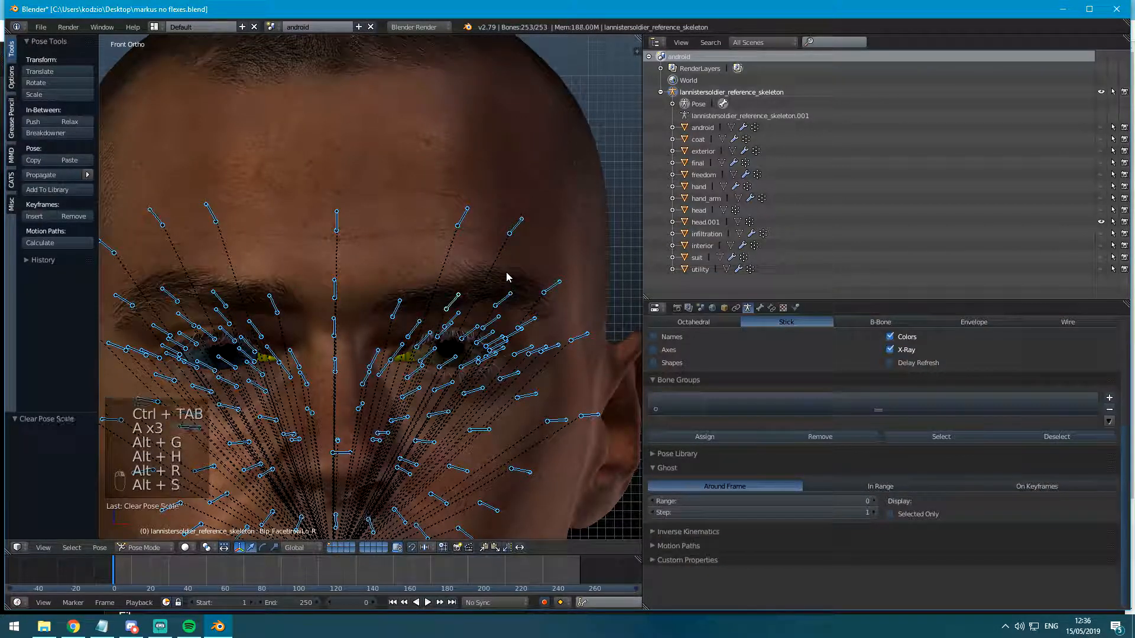
Give head.001 a new Armature modifier that uses lannistersoldier_reference_skeleton as its object.
right_click(507, 277)
left_click(748, 308)
left_click(786, 349)
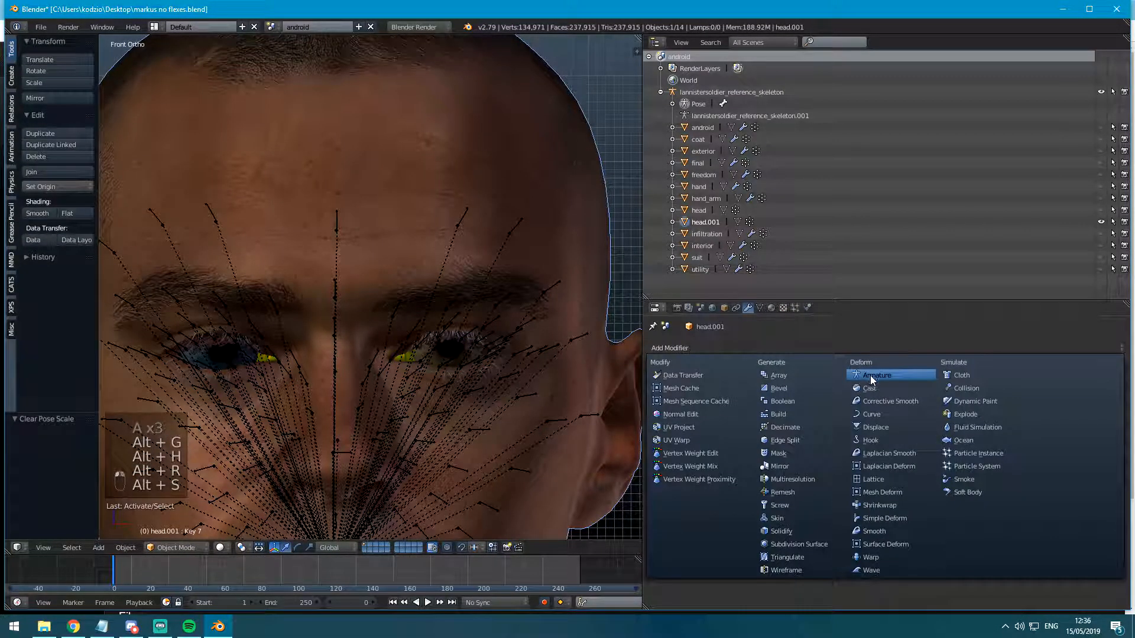
left_click(874, 373)
left_click(768, 413)
left_click(709, 435)
Switch to Chrome and compare the brow shape in Face key.08 with the neutral Face key.00 image.
key("alt+Tab")
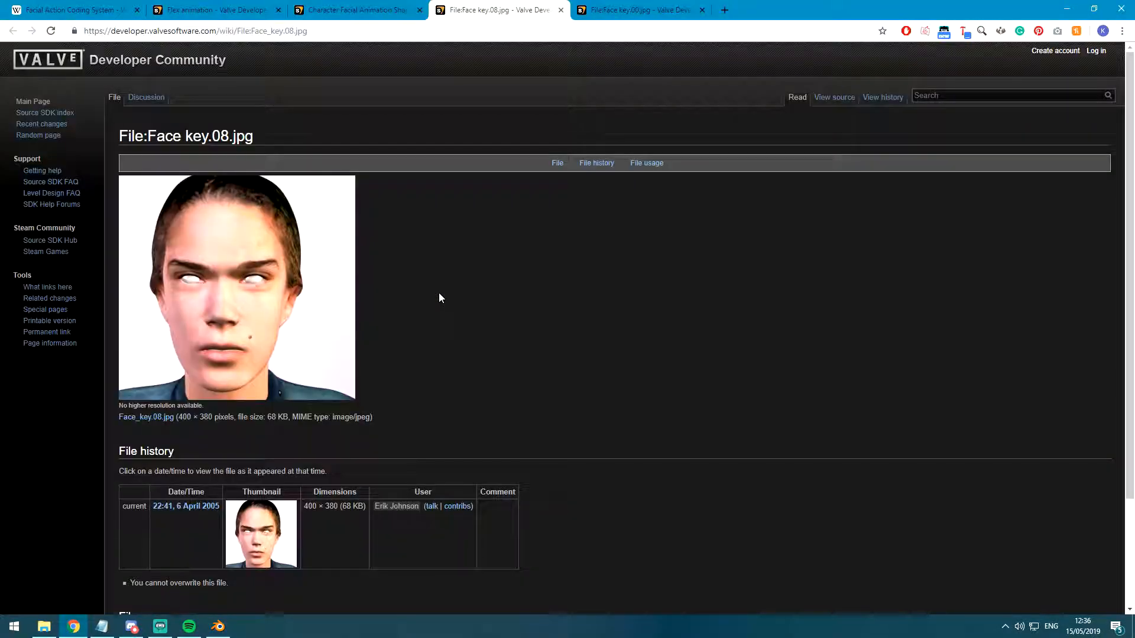
left_click(533, 5)
left_click(627, 6)
left_click(525, 5)
left_click(643, 9)
left_click(526, 5)
left_click(637, 5)
left_click(526, 6)
left_click(611, 7)
left_click(522, 6)
left_click(632, 10)
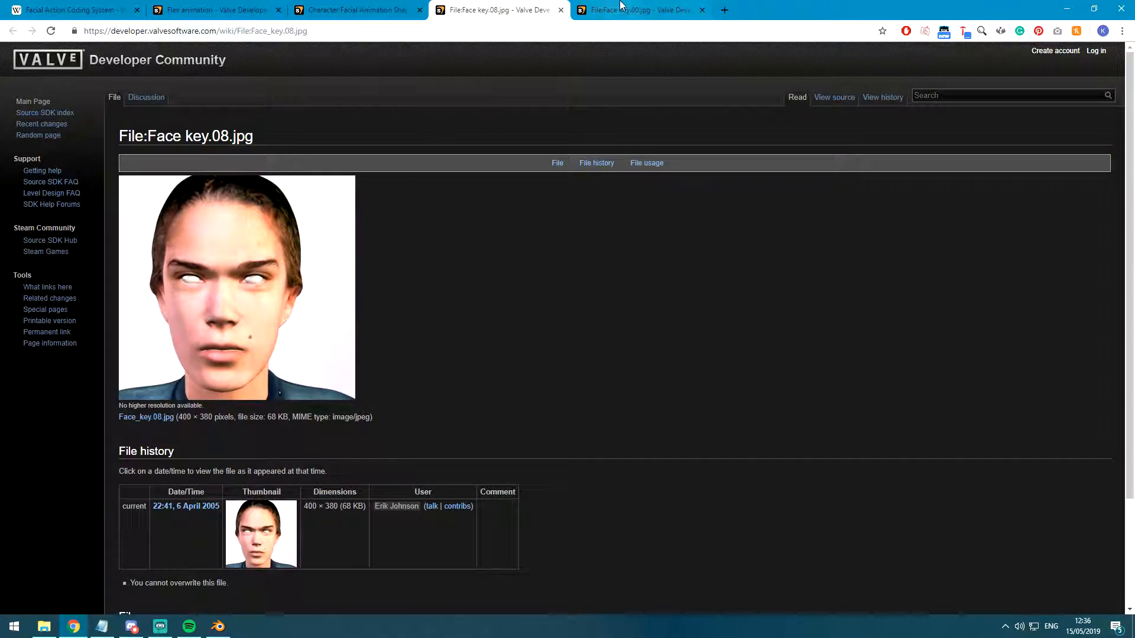
left_click(499, 10)
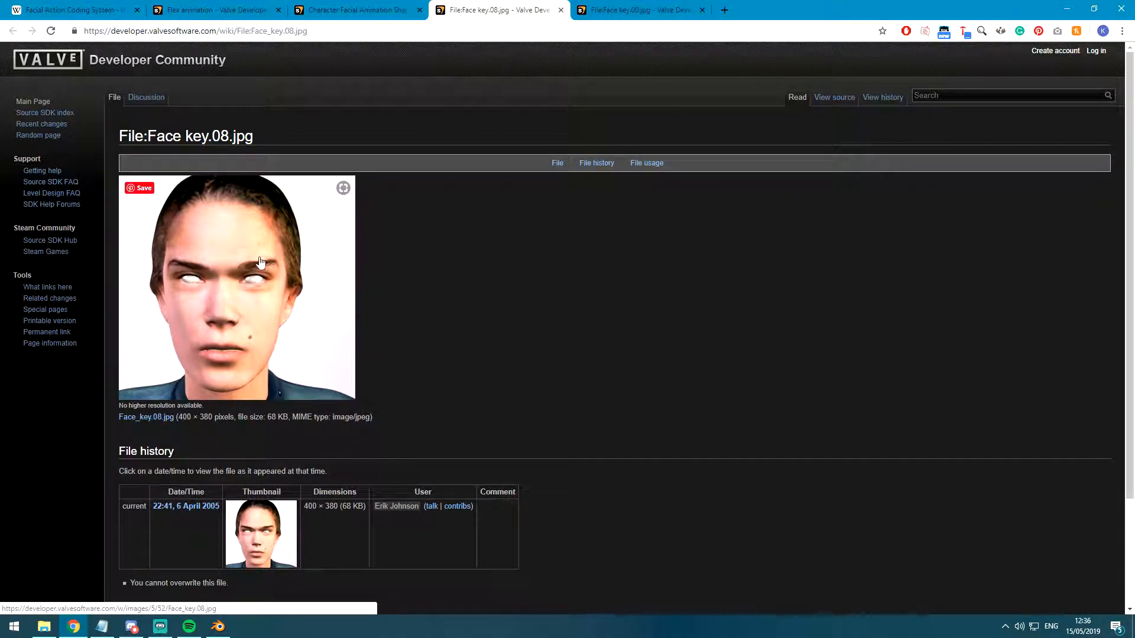
left_click(633, 10)
left_click(499, 10)
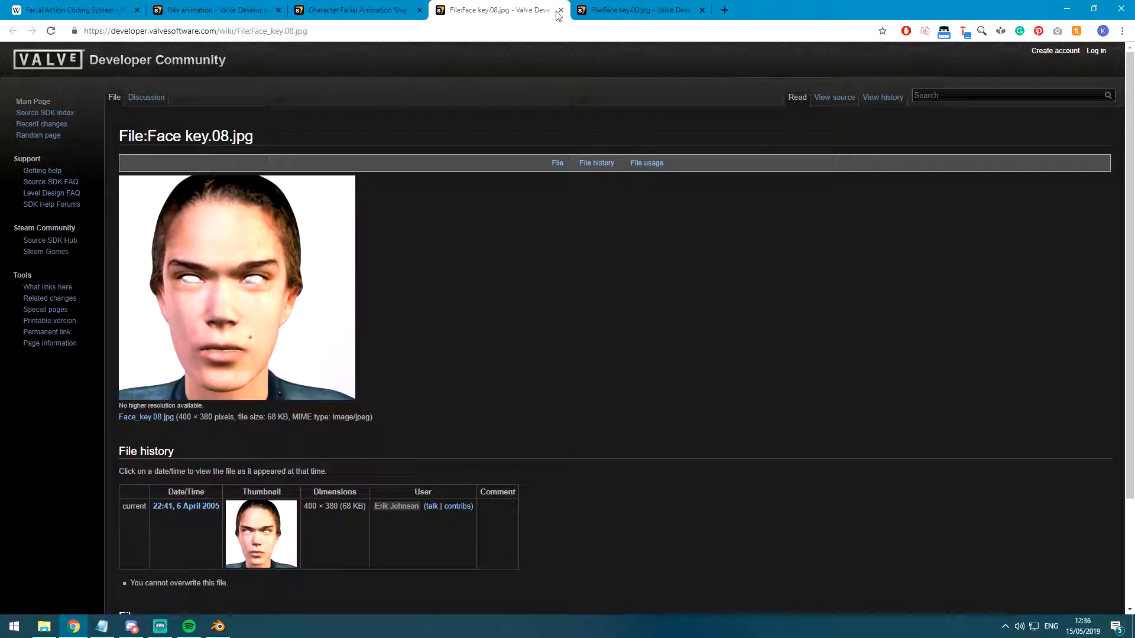
Switch back to Blender, try moving the Bip_FaceBrowLoIn_R bone and undo the move.
key("alt+Tab")
scroll(404, 313, "up", 2)
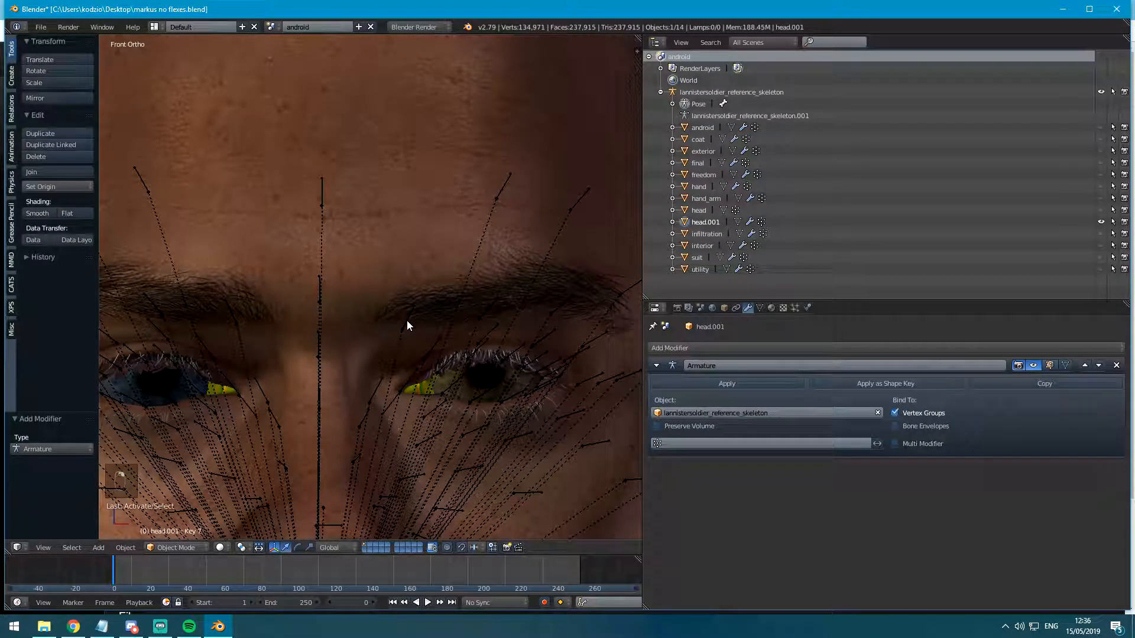
right_click(406, 319)
key("g")
key("ctrl+z")
key("a")
key("a")
key("a")
key("a")
middle_click_drag(378, 328, 398, 274, "shift")
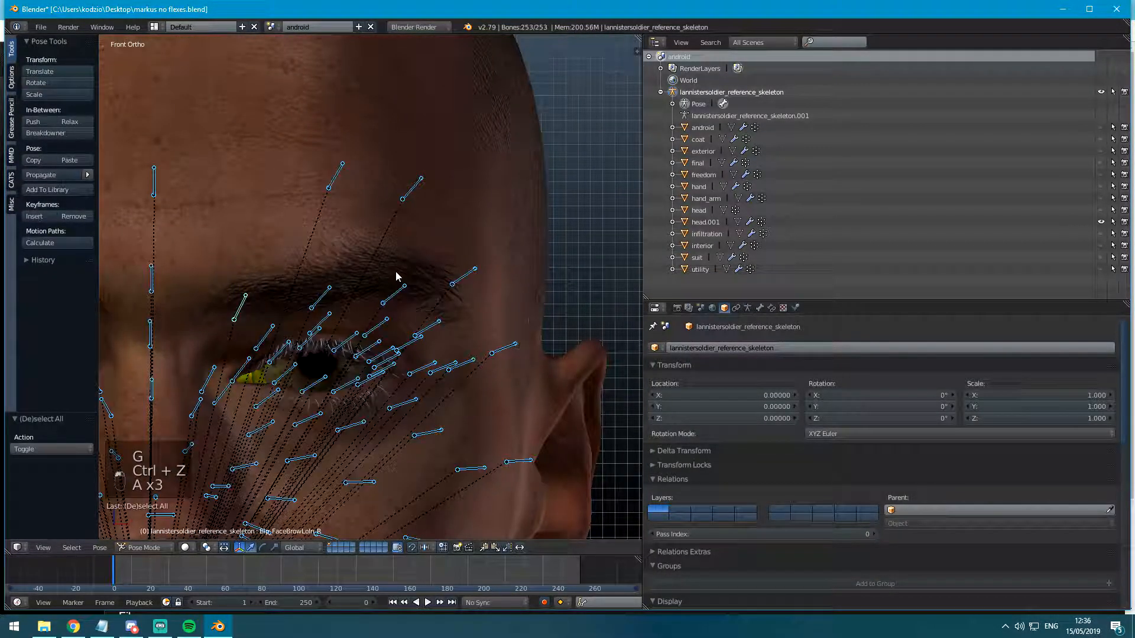
Select the inner and middle lower brow bones of both eyebrows and lower them along global Z.
middle_click_drag(374, 325, 302, 254, "shift")
key("a")
key("a")
key("a")
key("c")
left_click_drag(271, 253, 387, 240)
right_click(387, 241)
scroll(167, 249, "up", 1)
middle_click_drag(166, 244, 348, 237, "shift")
key("c")
left_click(270, 239)
left_click(181, 230)
right_click(181, 230)
scroll(355, 242, "down", 2)
key("g")
middle_click(356, 255)
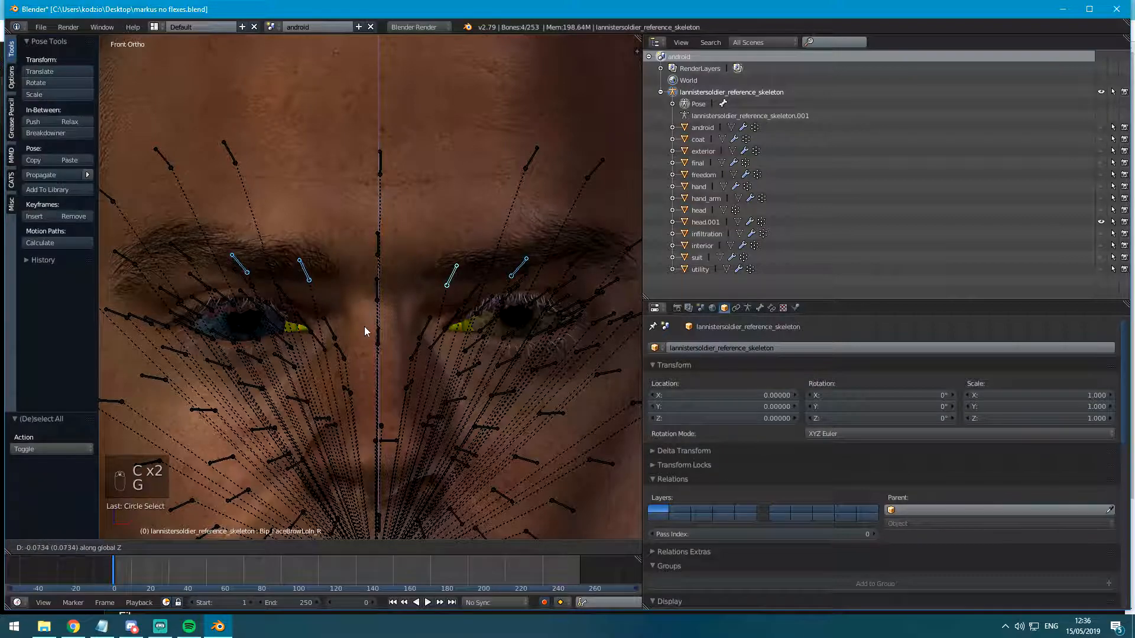
left_click(354, 380)
Move Bip_FaceBrowLoIn_R by -0.093 in X and -0.031 in Z, and shift the opposite inner brow bone inward to match.
right_click(454, 280)
scroll(456, 284, "up", 2)
key("g")
left_click(334, 327)
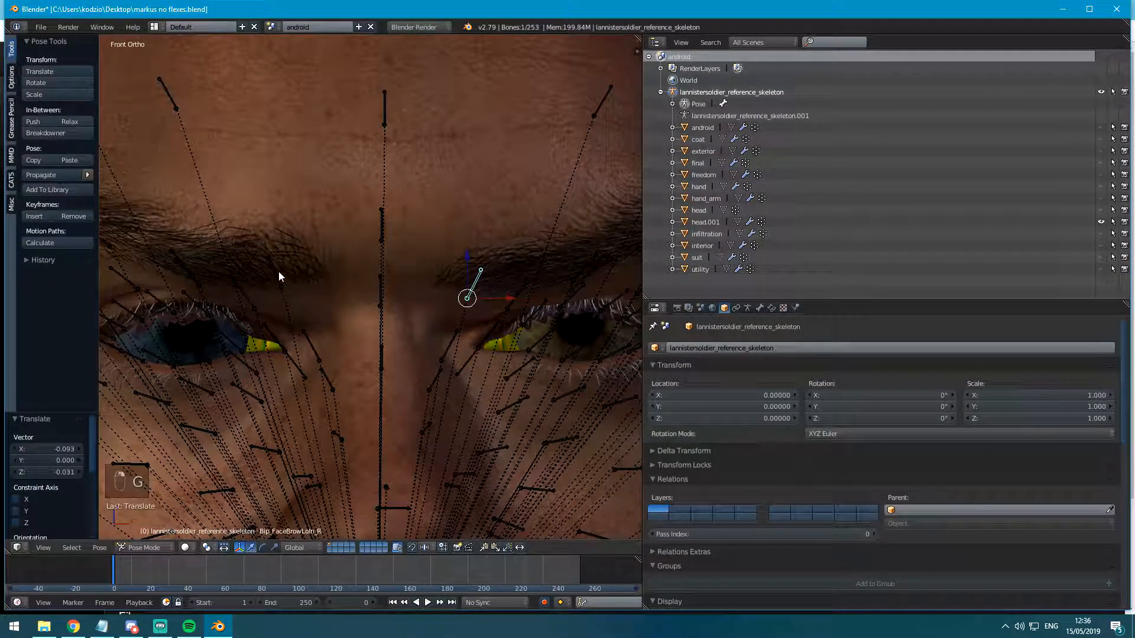
right_click(279, 271)
key("g")
left_click(359, 303)
Check the neutral Face key.00 reference image in Chrome and return to Blender.
key("alt+Tab")
key("ctrl+Tab")
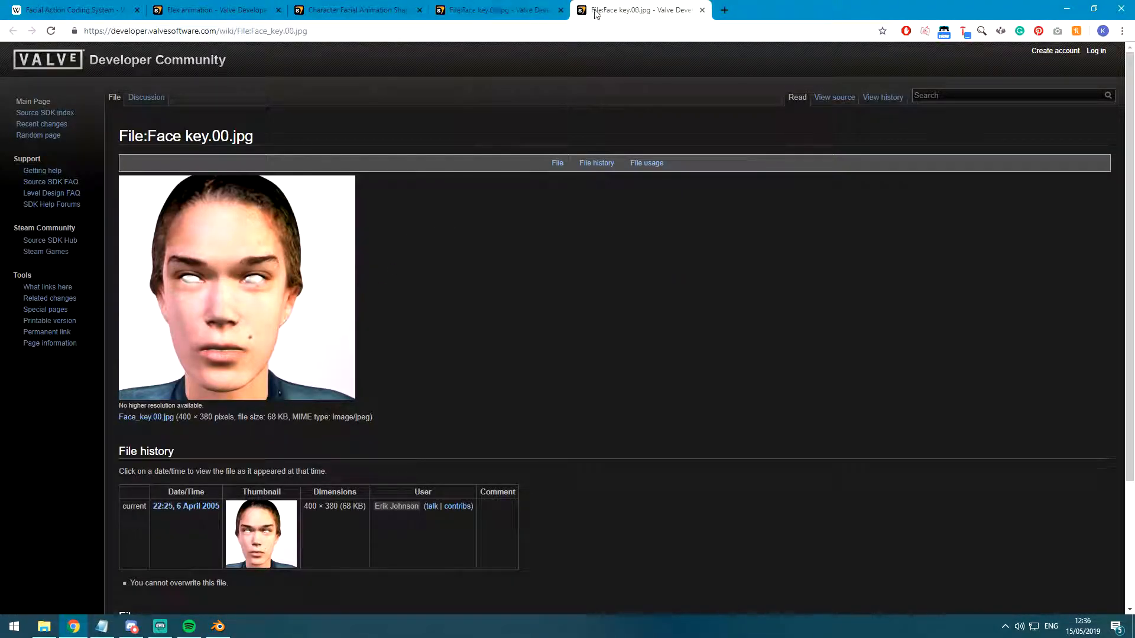
key("alt+Tab")
Select the two outer brow bones of each eyebrow and lower all four about 0.104 along global Z.
middle_click_drag(498, 128, 207, 237, "shift")
key("a")
key("a")
key("a")
key("a")
key("c")
left_click(390, 285)
left_click(489, 275)
scroll(491, 276, "down", 3)
middle_click_drag(254, 277, 473, 272, "shift")
scroll(473, 274, "up", 3)
key("c")
left_click(229, 268)
left_click(161, 286)
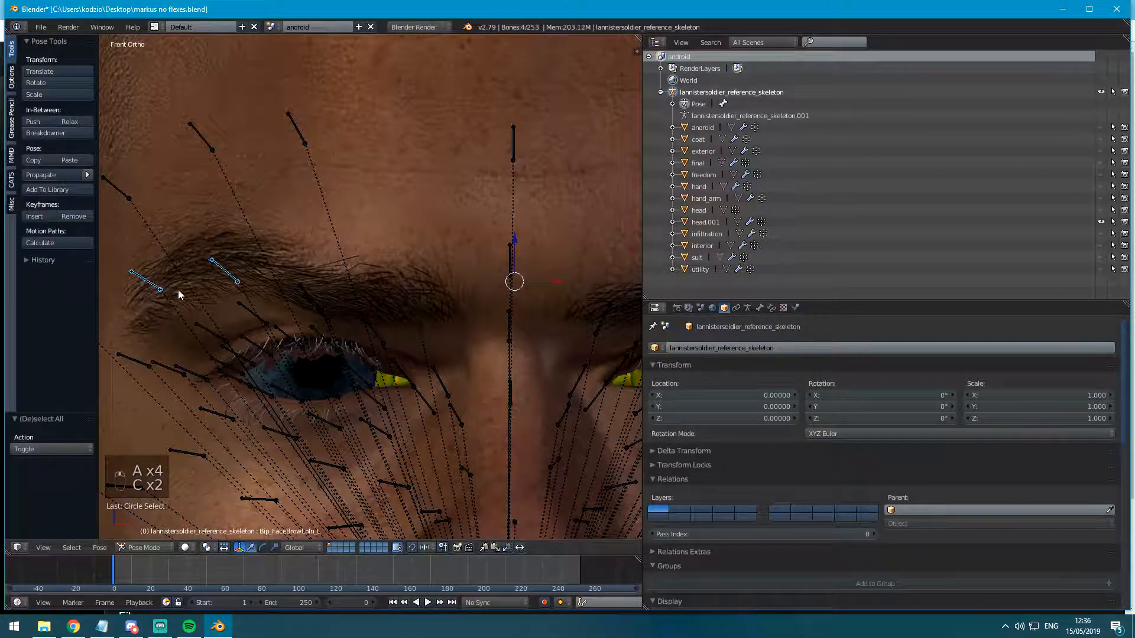
right_click(151, 292)
key("g")
key("z")
left_click(354, 377)
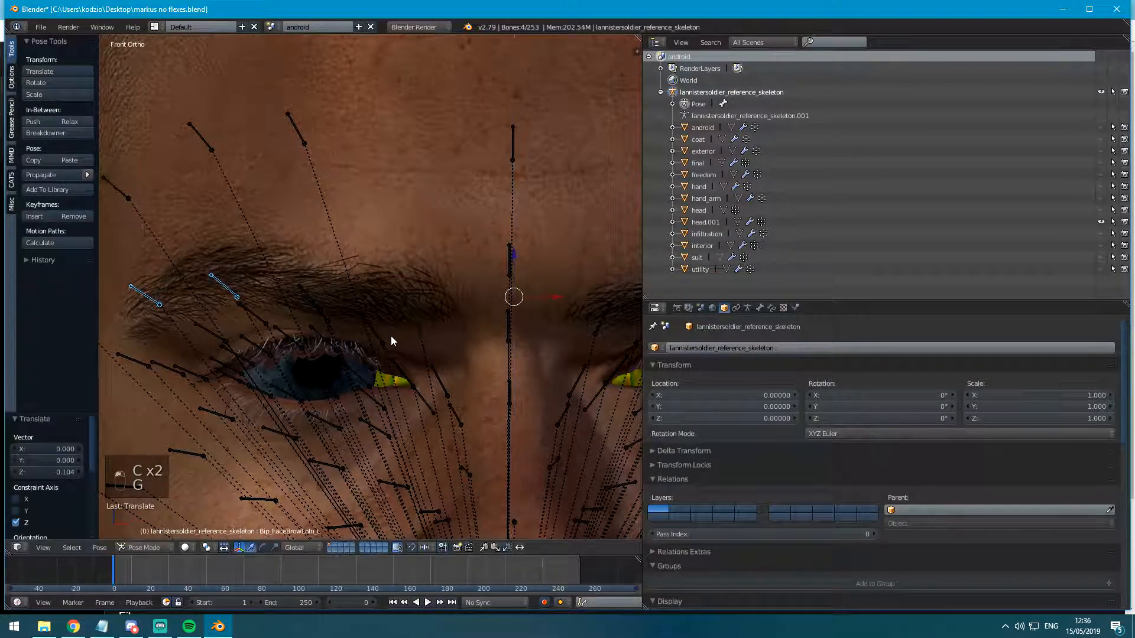
Select only the innermost brow bone of each eyebrow and lower the pair along global Z.
middle_click_drag(409, 319, 302, 306, "shift")
key("a")
key("c")
left_click(306, 285)
left_click(495, 299)
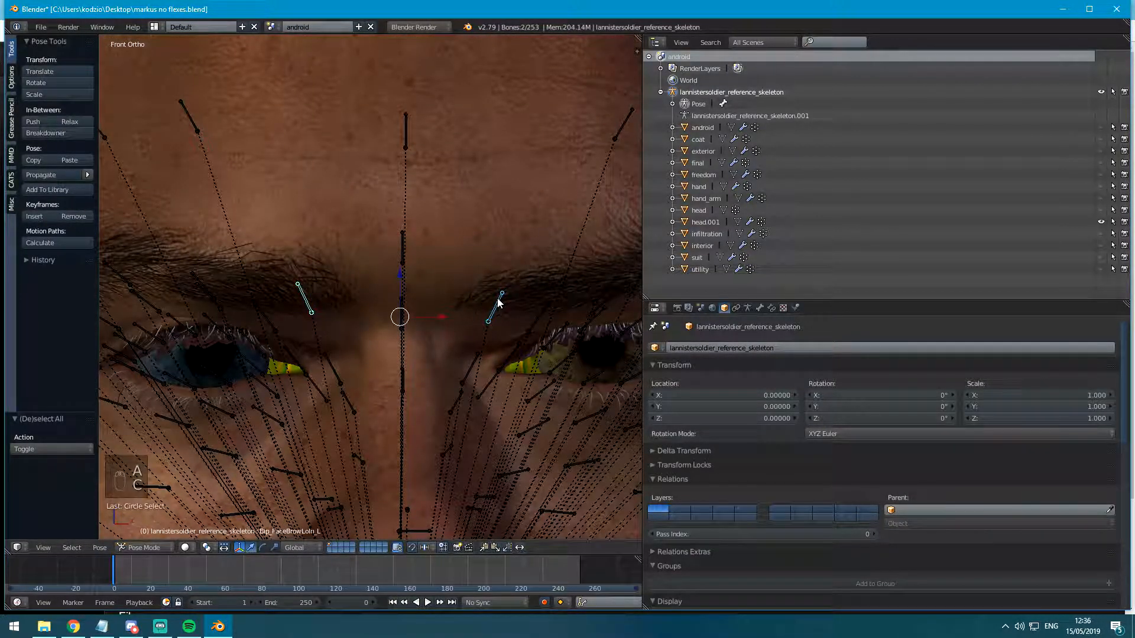
right_click(398, 317)
key("g")
key("z")
left_click(471, 432)
Apply the Armature modifier of head.001 as a shape key and set that key's value to 1.000.
middle_click_drag(511, 358, 376, 363, "shift")
scroll(376, 363, "down", 3)
key("ctrl+Tab")
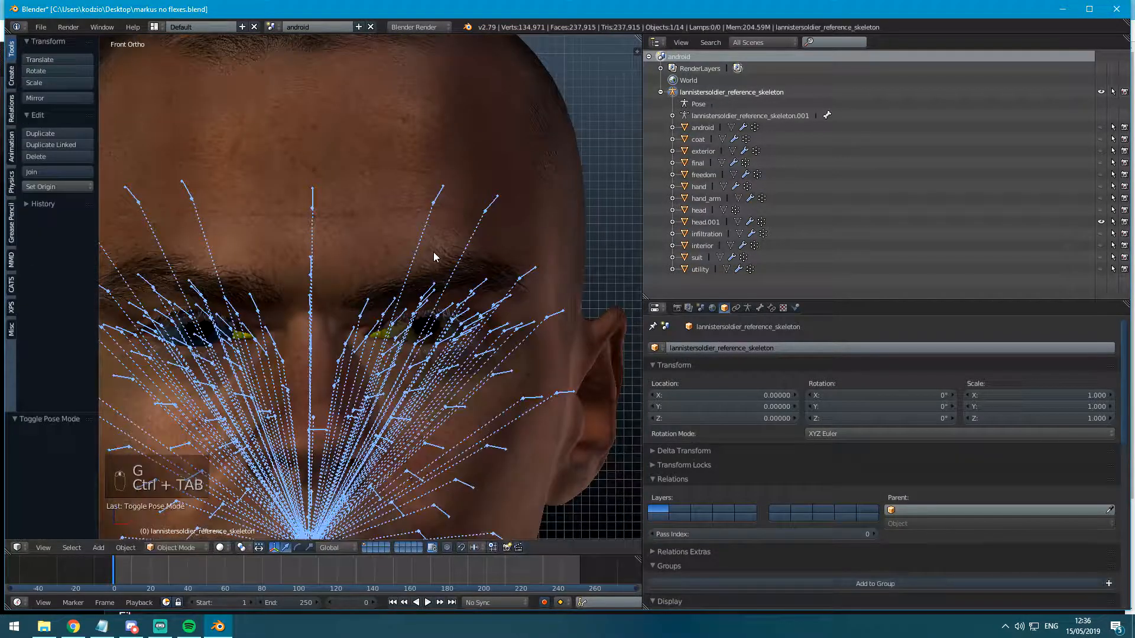
right_click(434, 253)
left_click(843, 385)
left_click(760, 308)
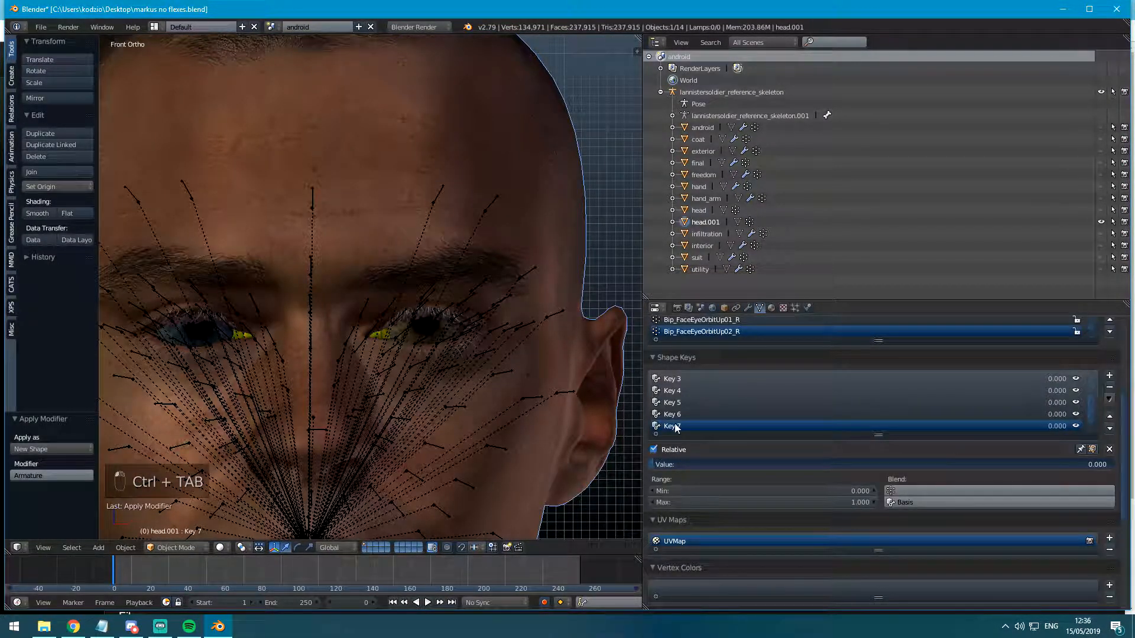
left_click_drag(680, 464, 1115, 469)
mouse_move(862, 469)
left_mouse_down()
mouse_move(728, 468)
mouse_move(863, 469)
left_mouse_up()
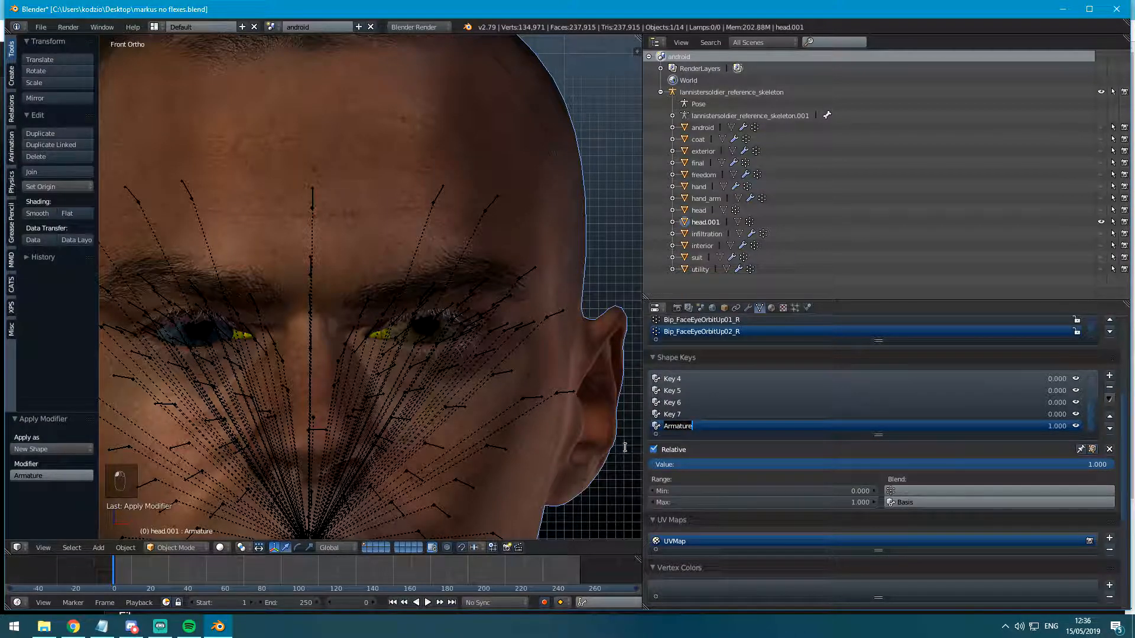
Rename the new Armature shape key to Key 8 and save over markus no flexes.blend.
key("Return")
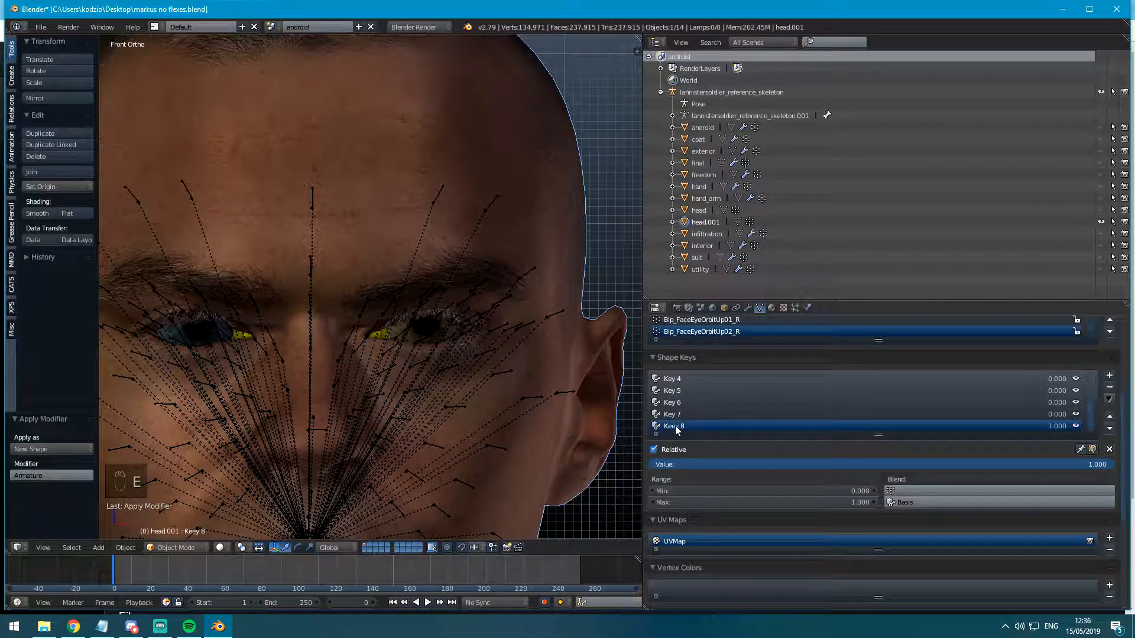
key("Return")
key("ctrl+s")
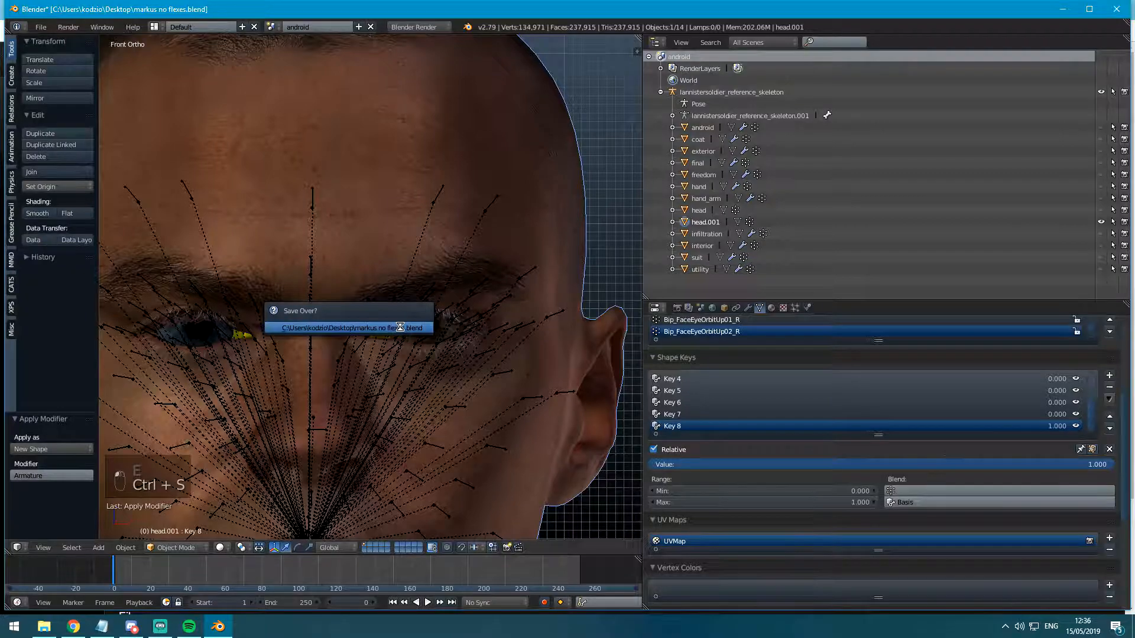
left_click(402, 327)
Switch to Chrome, open the 09 Brow raise image from the shapekey set and compare it with neutral Face key.00.
key("alt+Tab")
left_click(356, 5)
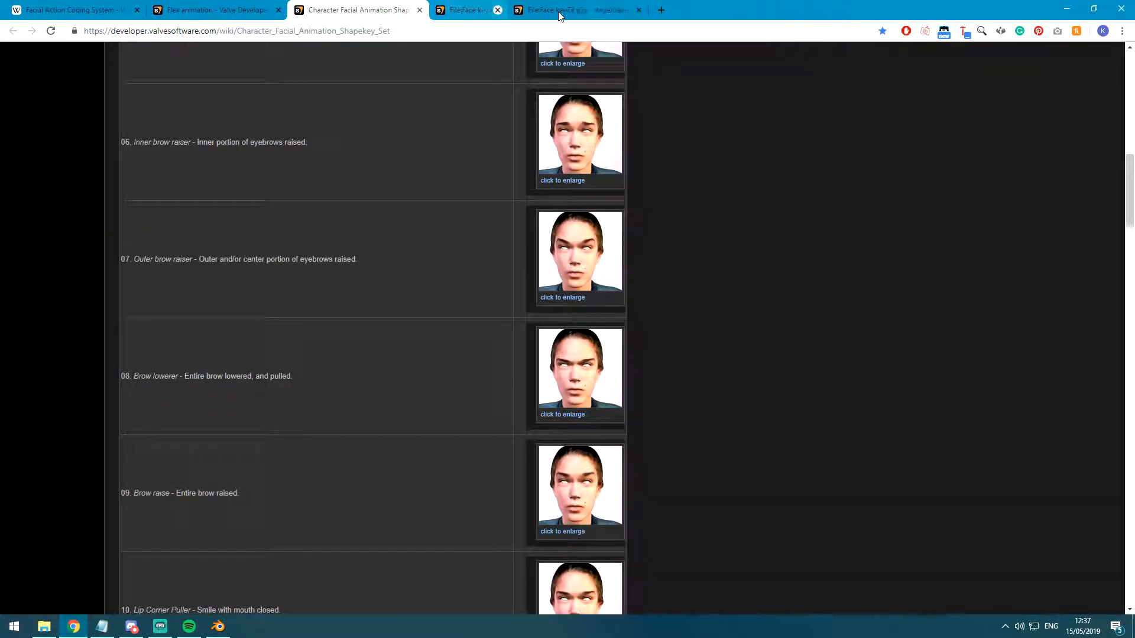
left_click(560, 10)
scroll(527, 434, "down", 1)
middle_click(570, 443)
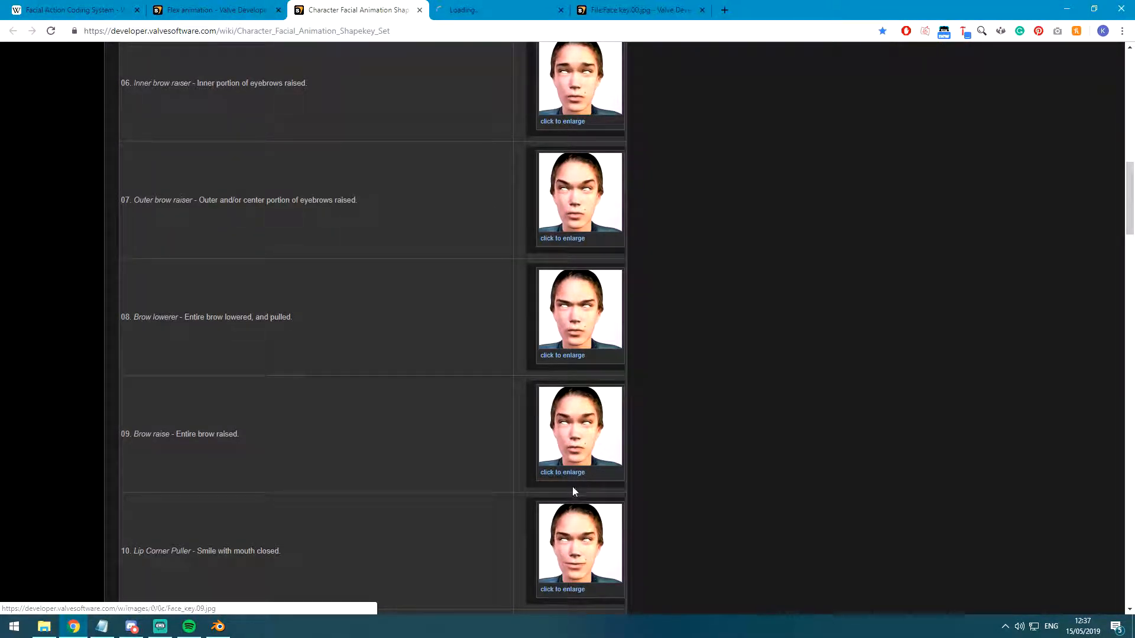
left_click(508, 11)
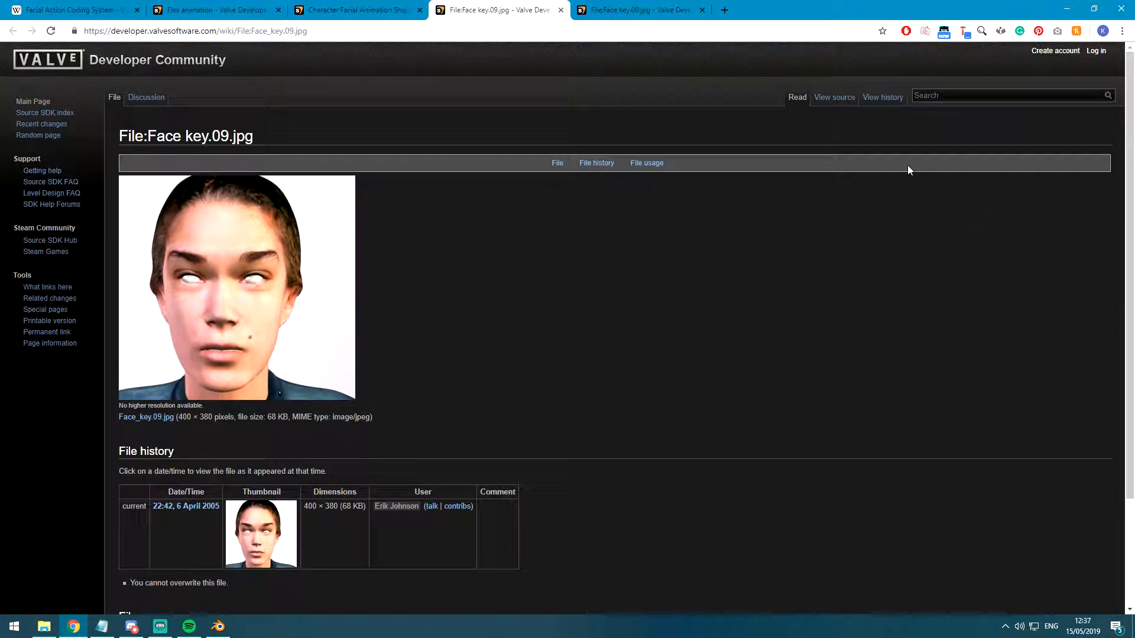
left_click(638, 10)
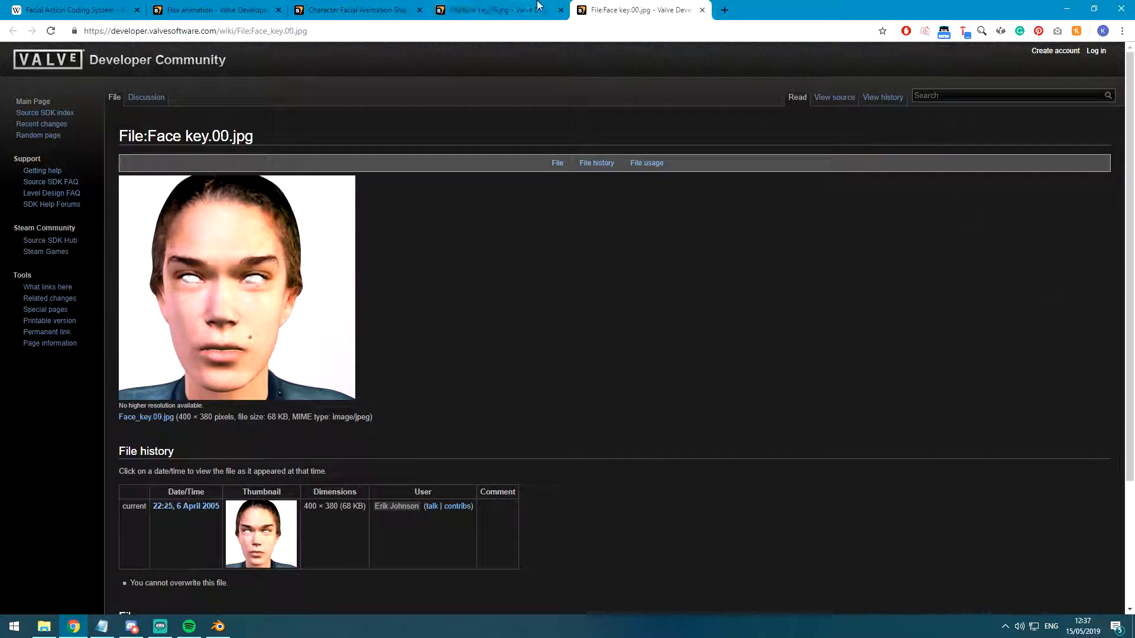
Switch back to Blender and clear the location, rotation and scale of all skeleton bones in Pose Mode.
key("alt+Tab")
right_click(498, 292)
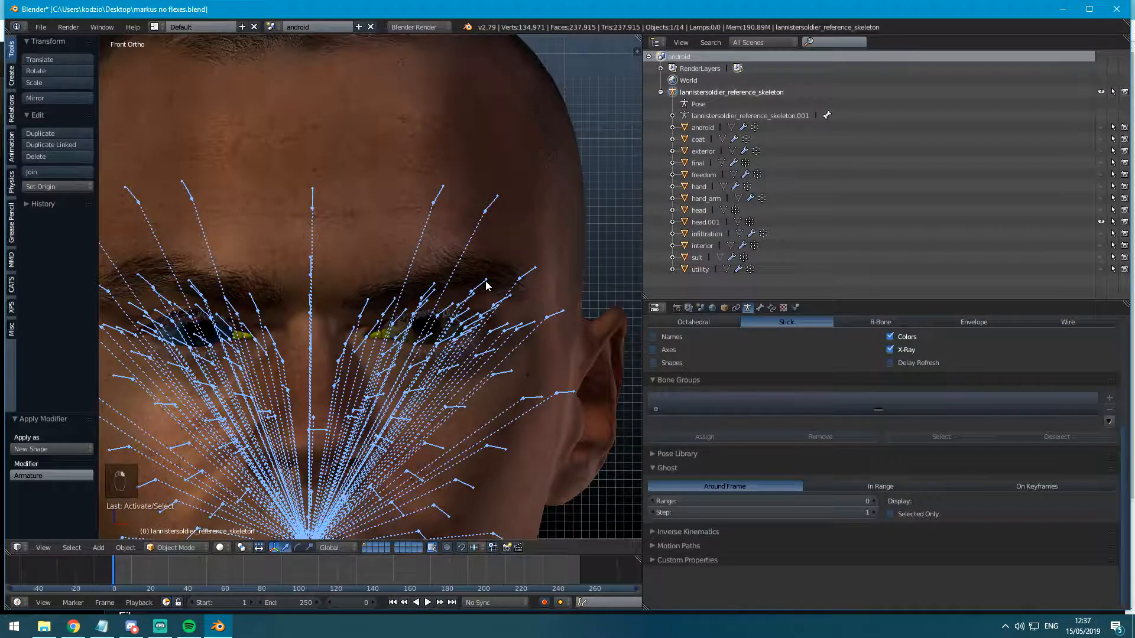
key("ctrl+Tab")
key("a")
key("a")
key("a")
key("alt+g")
key("alt+h")
key("alt+r")
key("alt+s")
Add an Armature modifier to head.001 with lannistersoldier_reference_skeleton as its object.
right_click(508, 225)
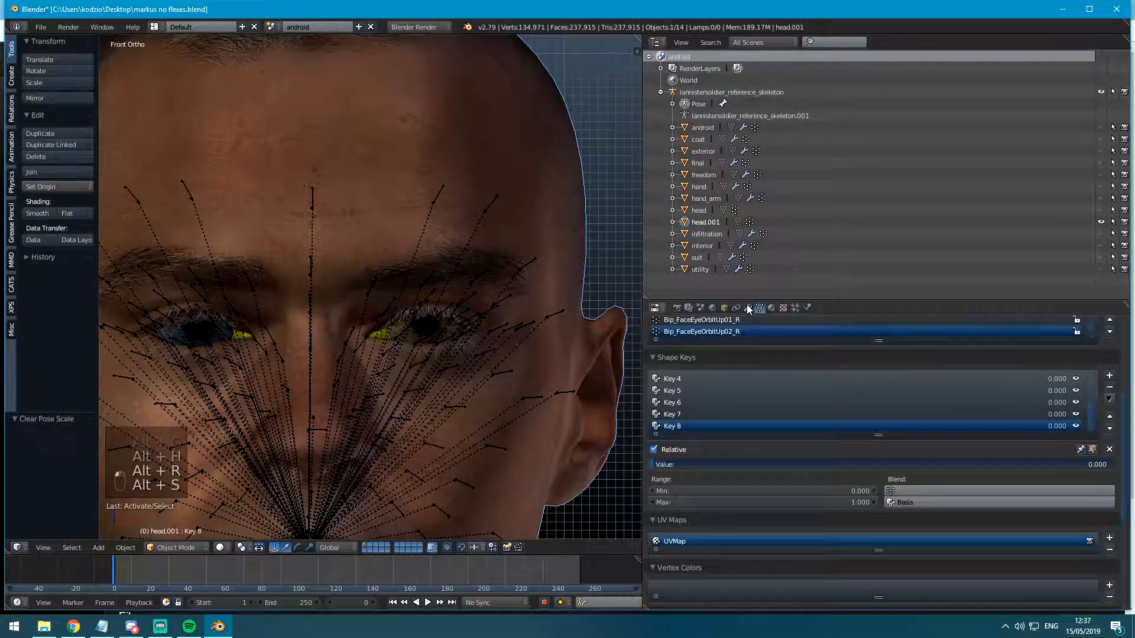
left_click(747, 307)
left_click(806, 348)
left_click(870, 376)
left_click(771, 414)
left_click(687, 427)
Select the four brow bones of each eyebrow and try raising all eight freehand along global Z.
right_click(523, 264)
key("a")
key("c")
left_click_drag(534, 264, 376, 276)
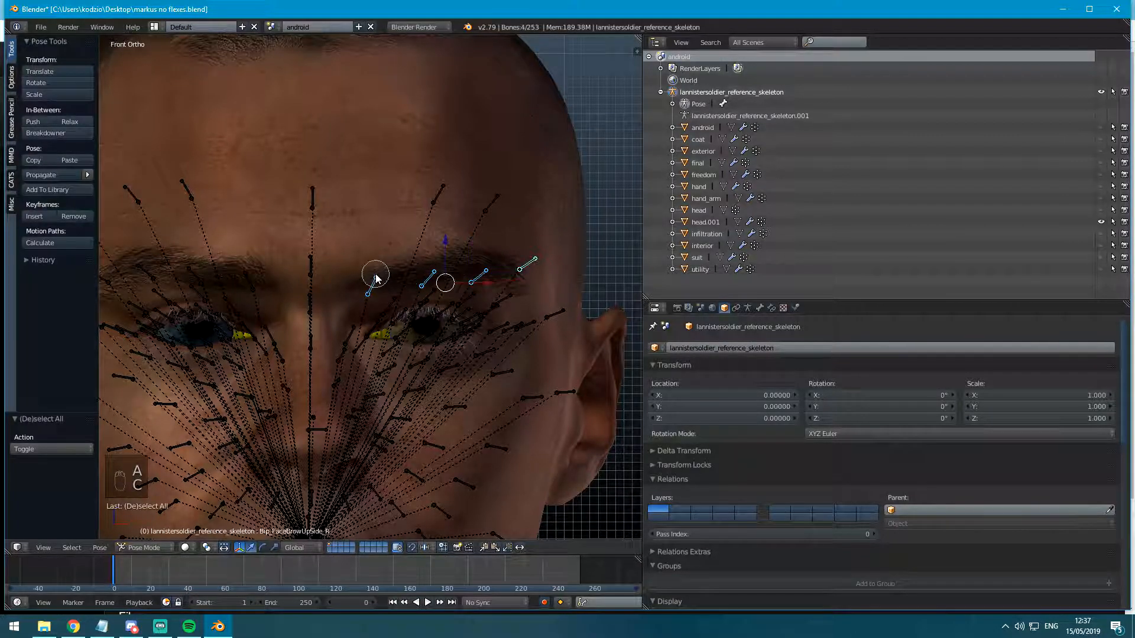
middle_click_drag(319, 267, 463, 283, "shift")
key("c")
left_click_drag(388, 282, 245, 286)
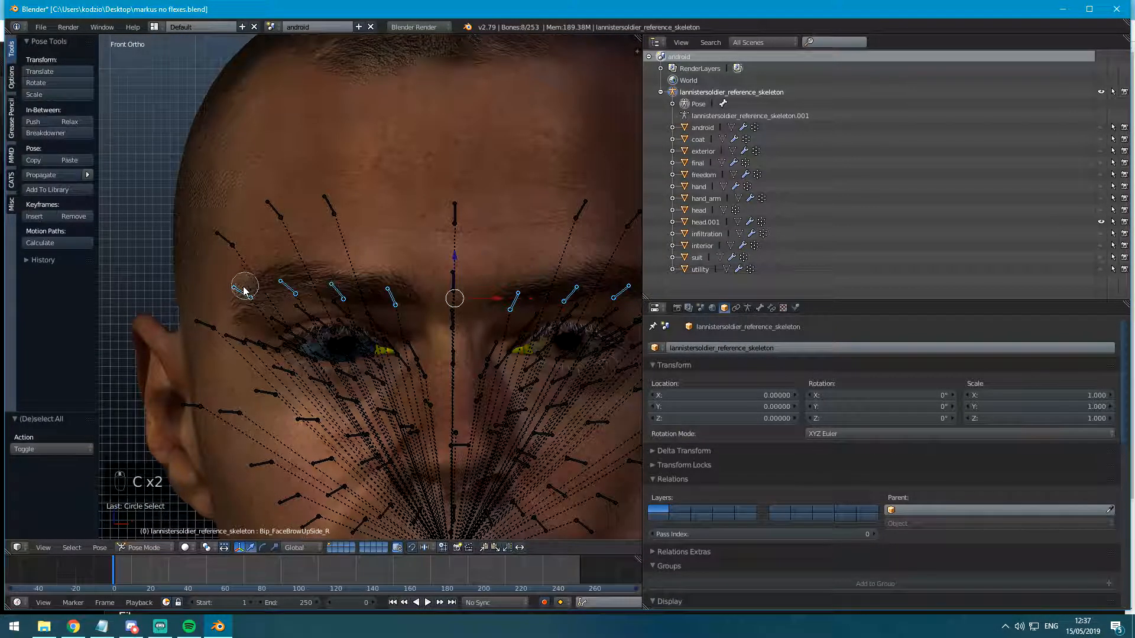
middle_click_drag(460, 324, 346, 329, "shift")
key("g")
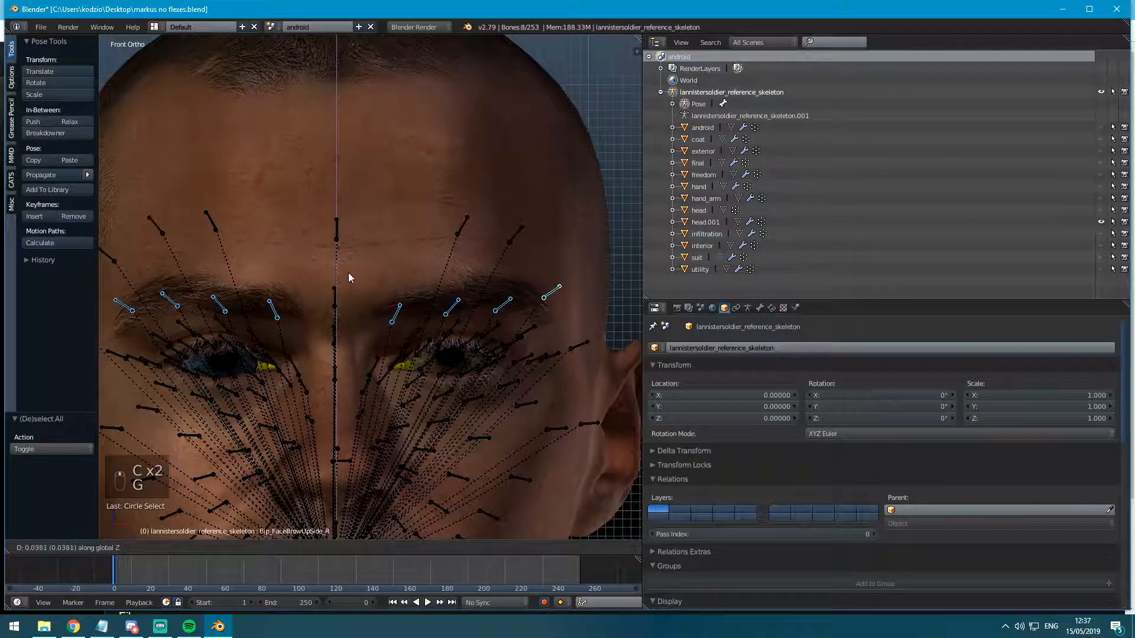
left_click(361, 173)
key("ctrl+z")
key("g")
left_click(452, 313)
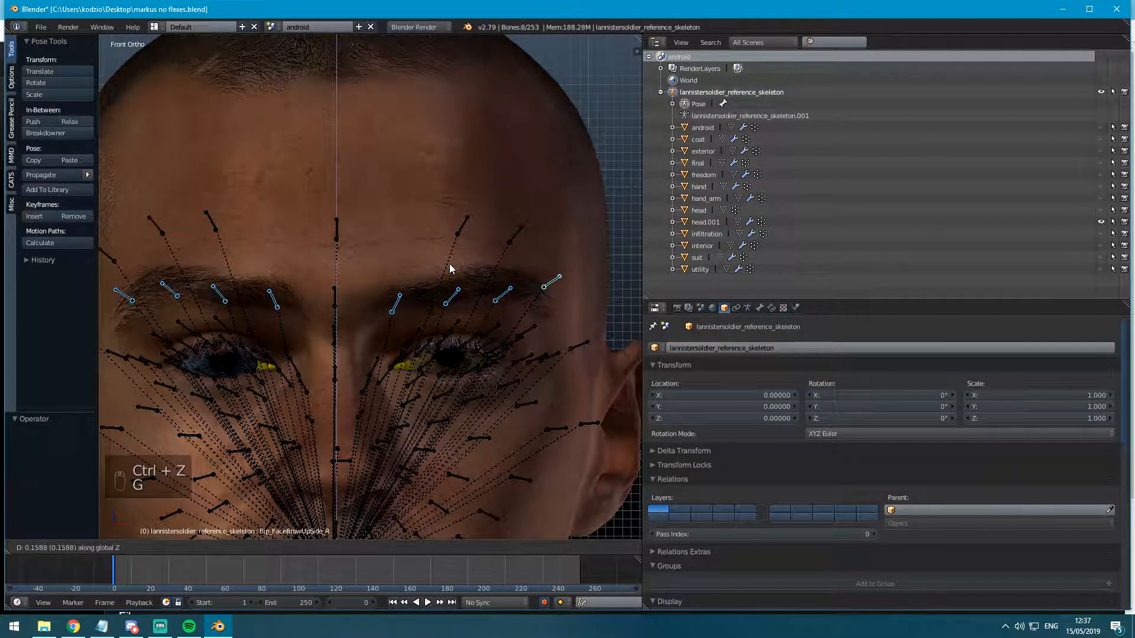
key("ctrl+Tab")
right_click(575, 277)
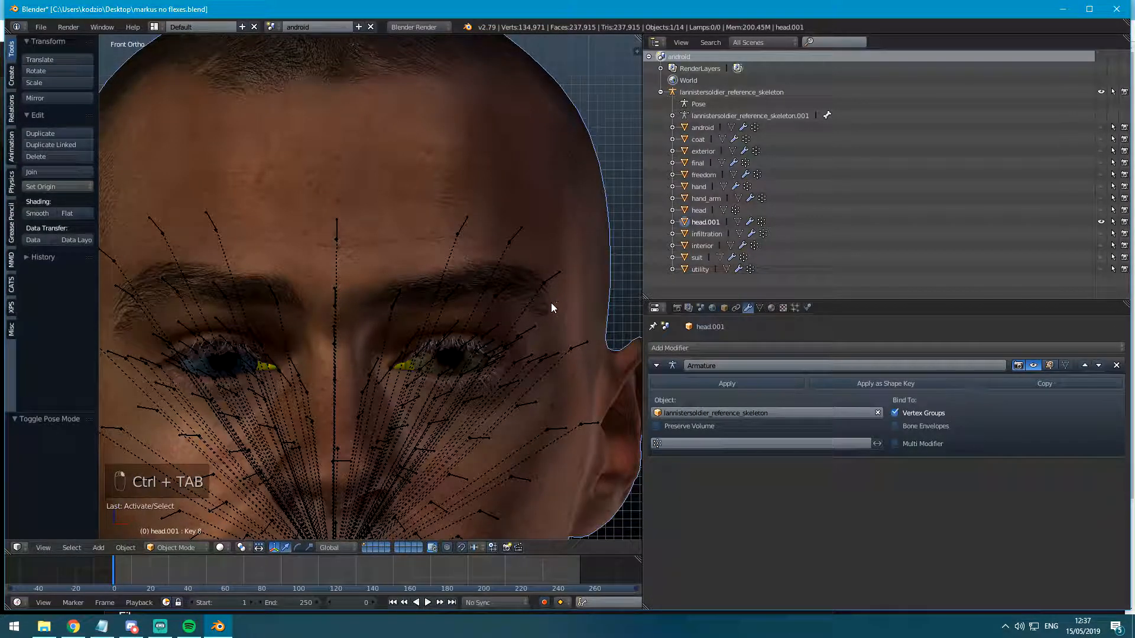
right_click(549, 283)
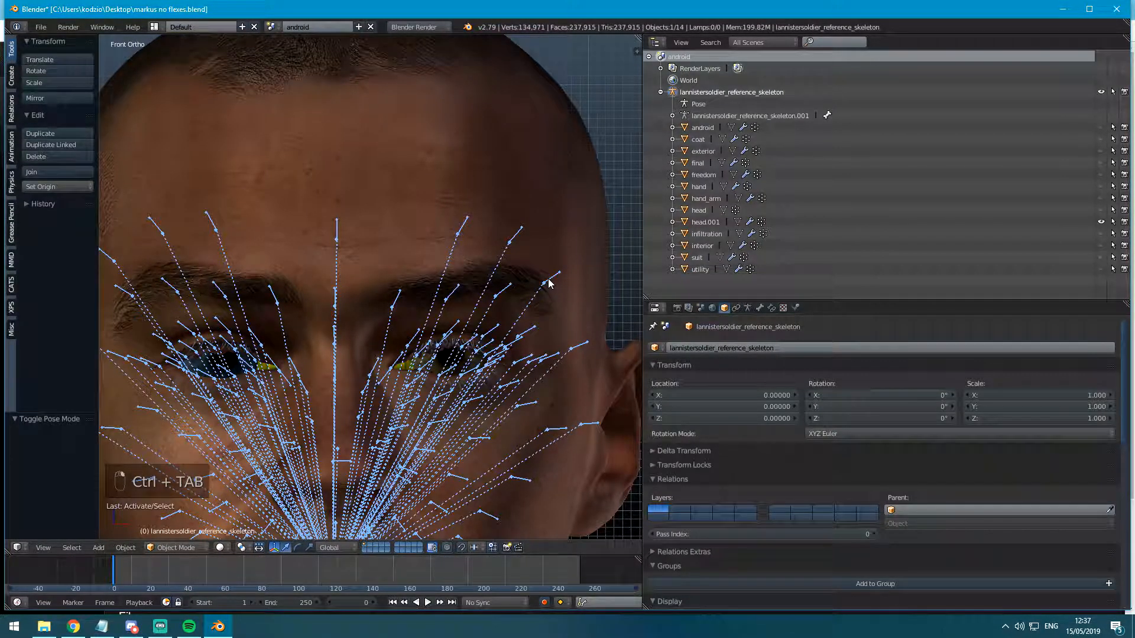
key("ctrl+Tab")
key("ctrl+z")
key("ctrl+z")
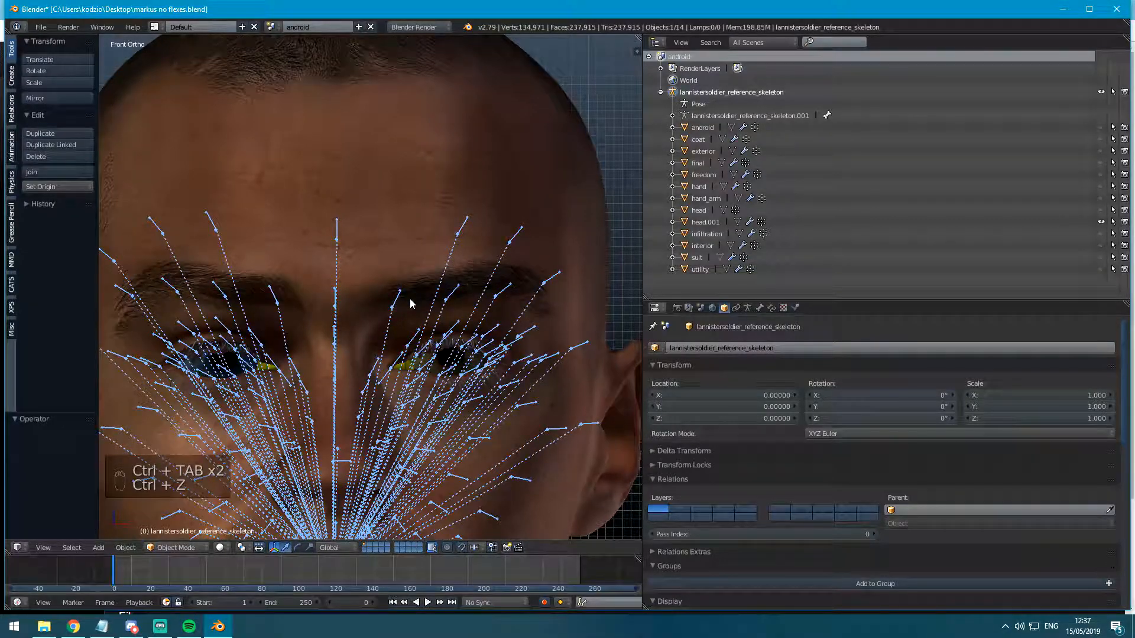
Return the skeleton to Pose Mode and reset the location, rotation and scale of every bone.
key("ctrl+Tab")
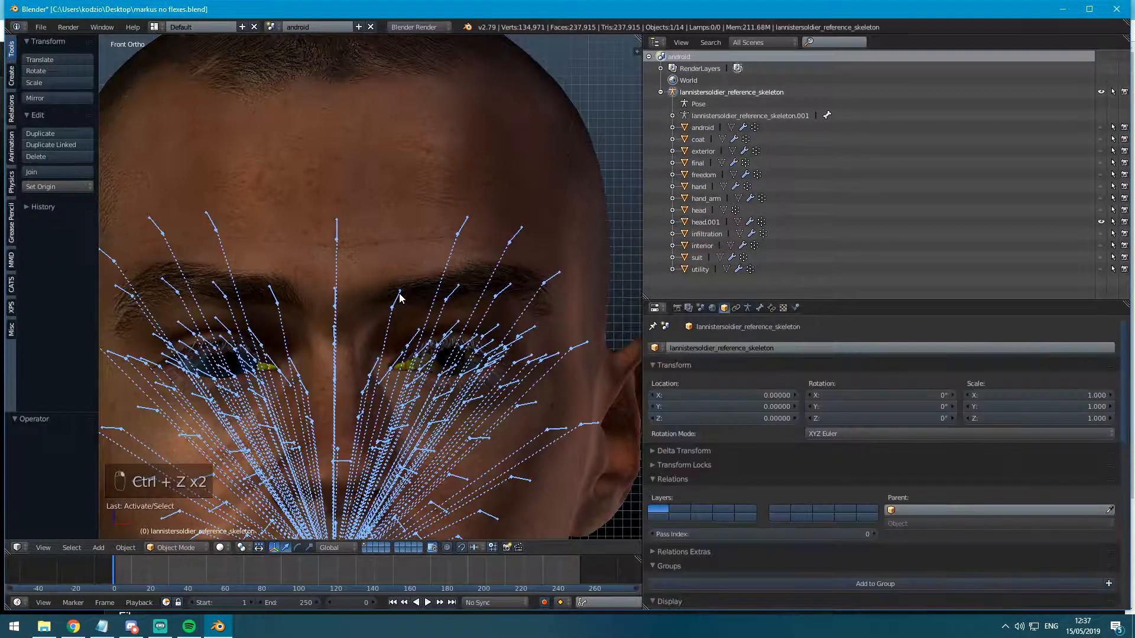
key("a")
key("a")
key("a")
key("alt+g")
key("alt+h")
key("alt+r")
key("alt+s")
Try moving all bones 0.02 along global Z and undo the move.
type("gz.02")
key("Return")
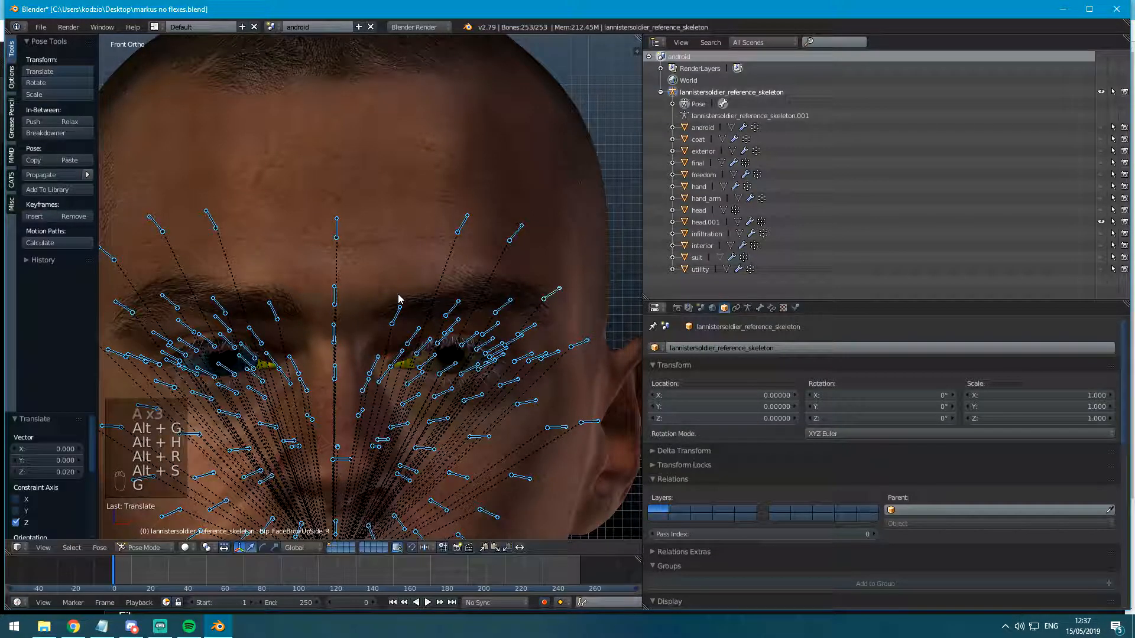
key("ctrl+z")
Select only the eight brow bones across both eyebrows and raise them 0.2 along global Z.
key("a")
key("c")
mouse_move(121, 309)
left_mouse_down()
mouse_move(206, 290)
mouse_move(551, 298)
left_mouse_up()
right_click(551, 297)
type("gz.2")
key("Return")
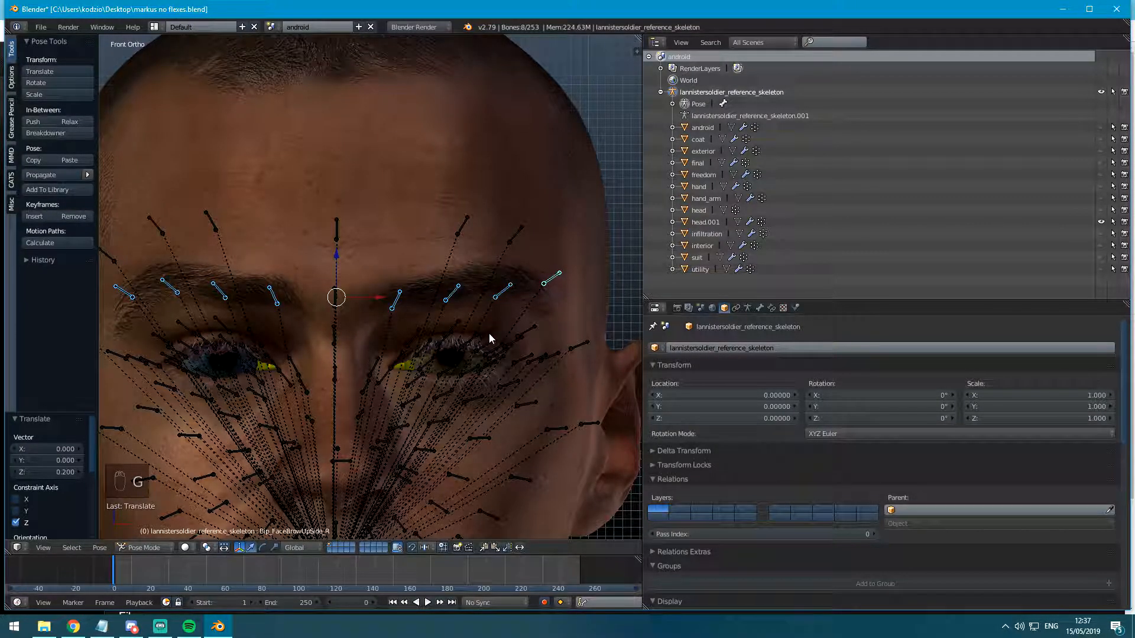
middle_click_drag(453, 346, 432, 348, "shift")
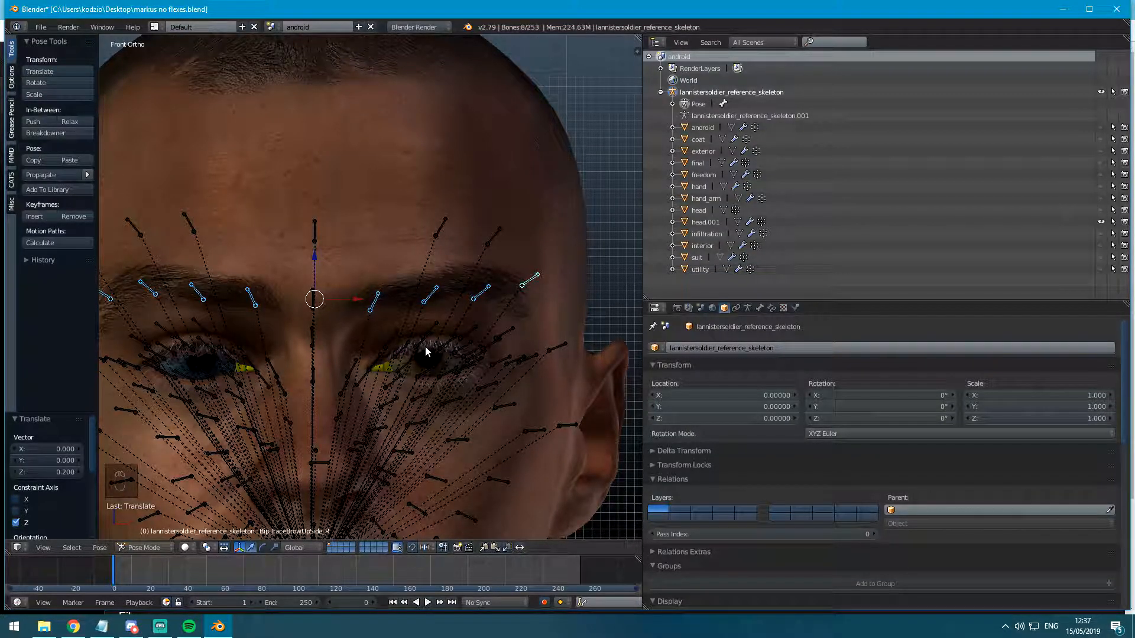
Undo the brow raise, try moving the same eight bones -0.2 along global Z, and undo that too.
key("ctrl+z")
type("gz.")
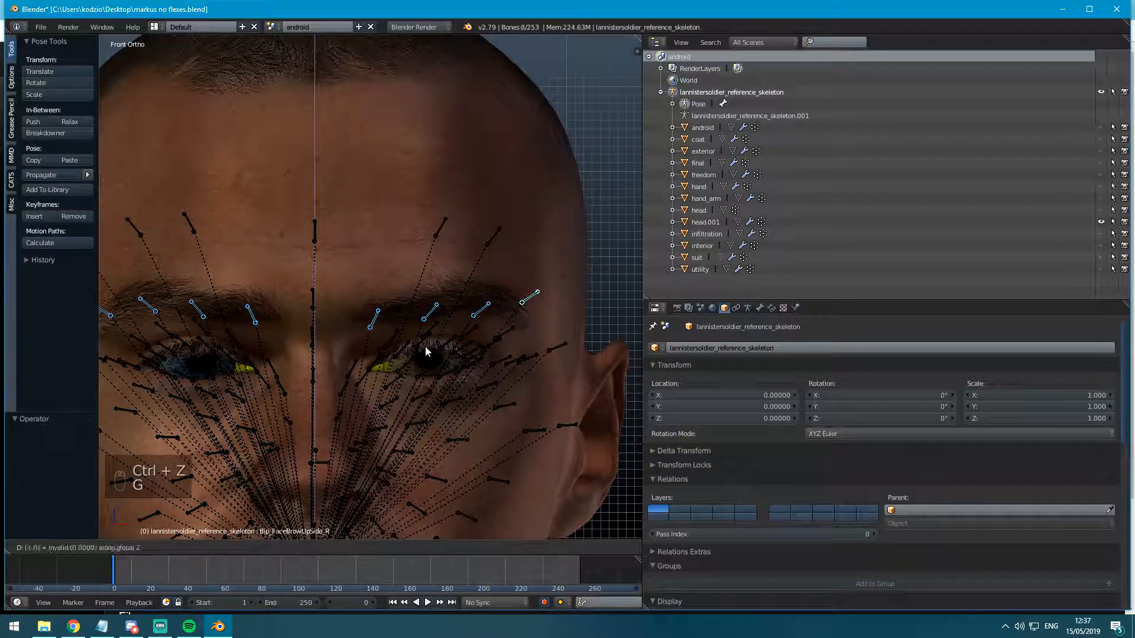
type("2")
key("Return")
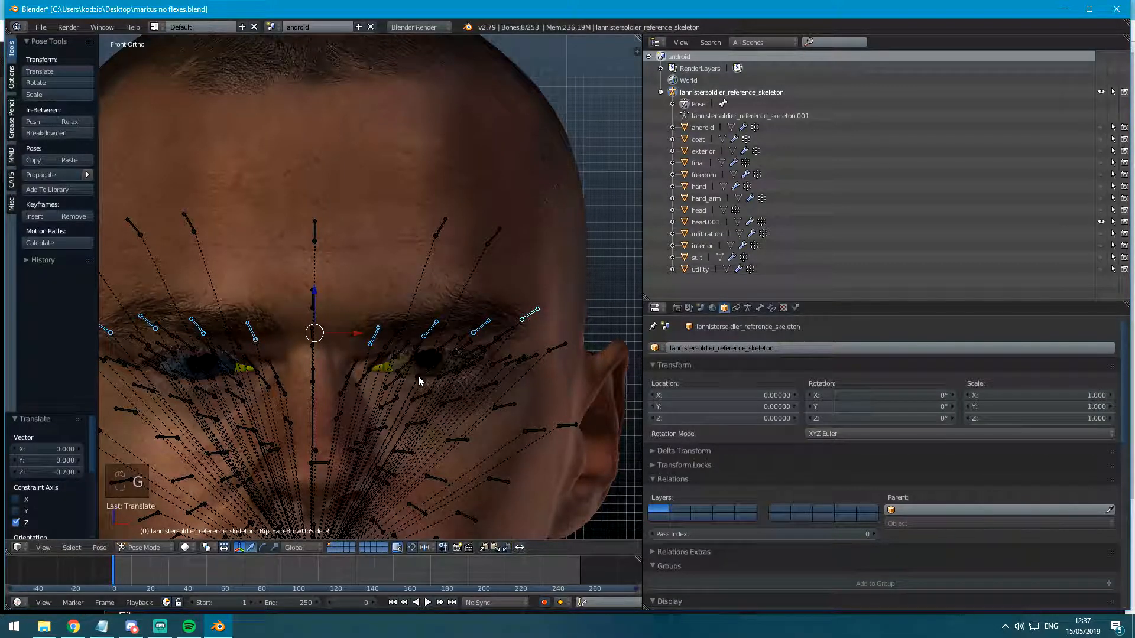
scroll(394, 322, "up", 2)
scroll(395, 307, "down", 2)
middle_click_drag(392, 322, 271, 307, "shift")
key("KP_1")
key("ctrl+z")
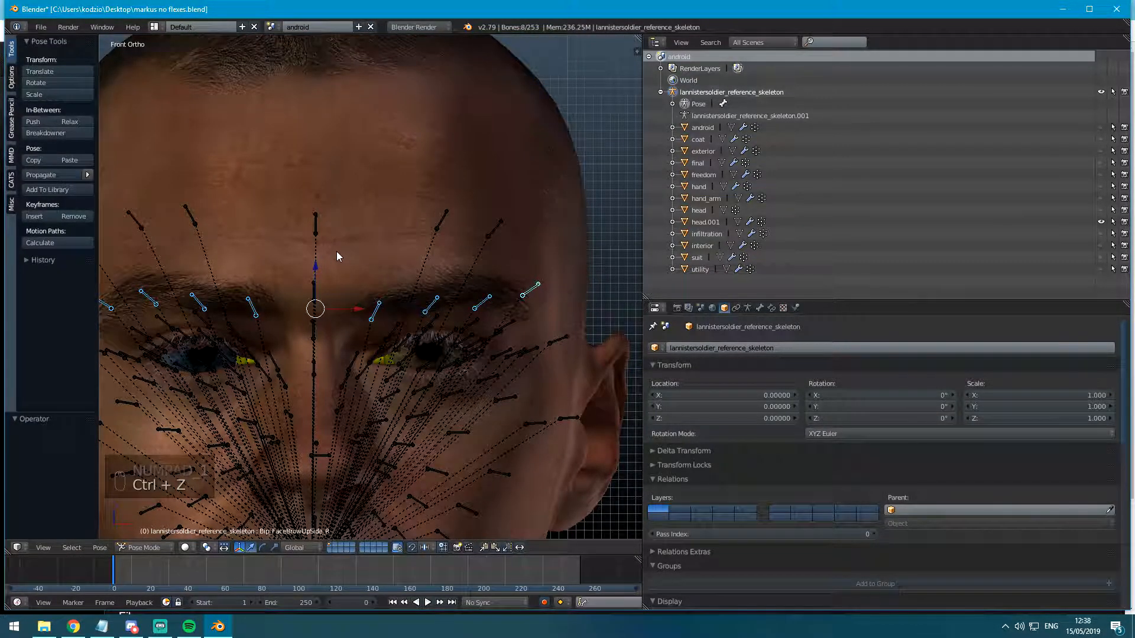
Select all bones and clear their location, rotation and scale back to the rest pose.
scroll(414, 337, "up", 2)
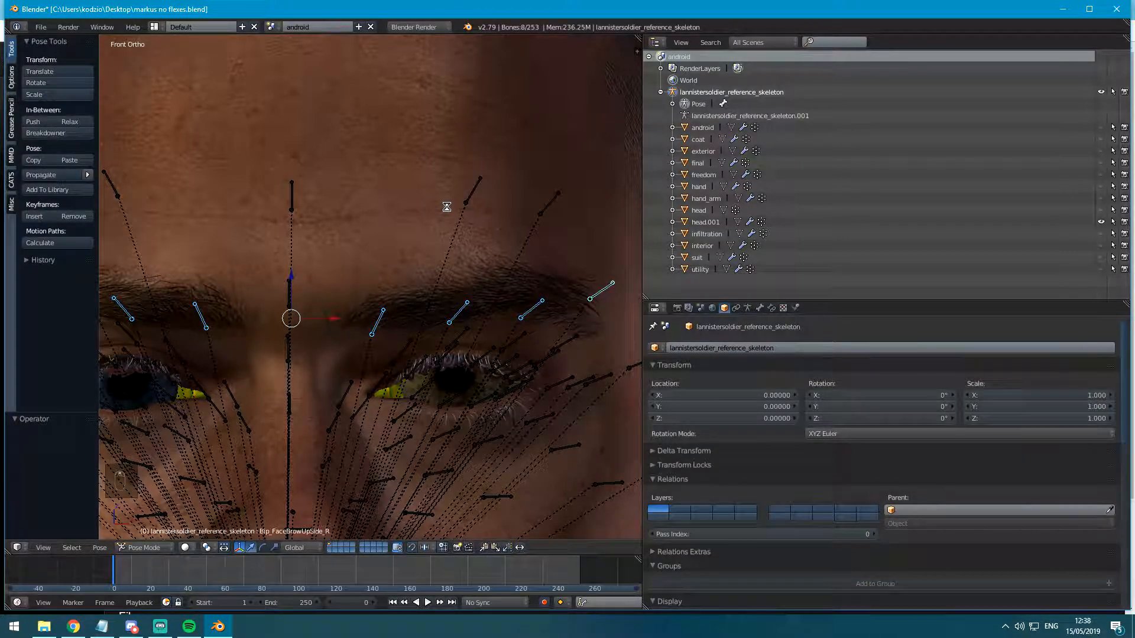
scroll(373, 271, "down", 2)
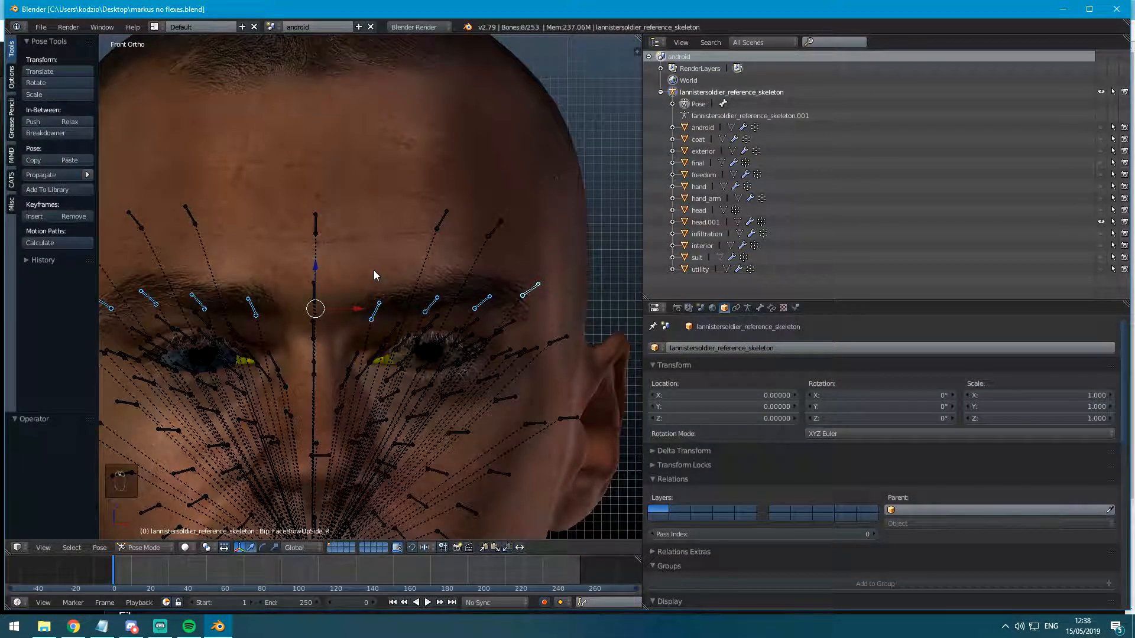
scroll(388, 257, "up", 2)
key("a")
key("a")
key("a")
key("alt+g")
key("alt+h")
key("alt+r")
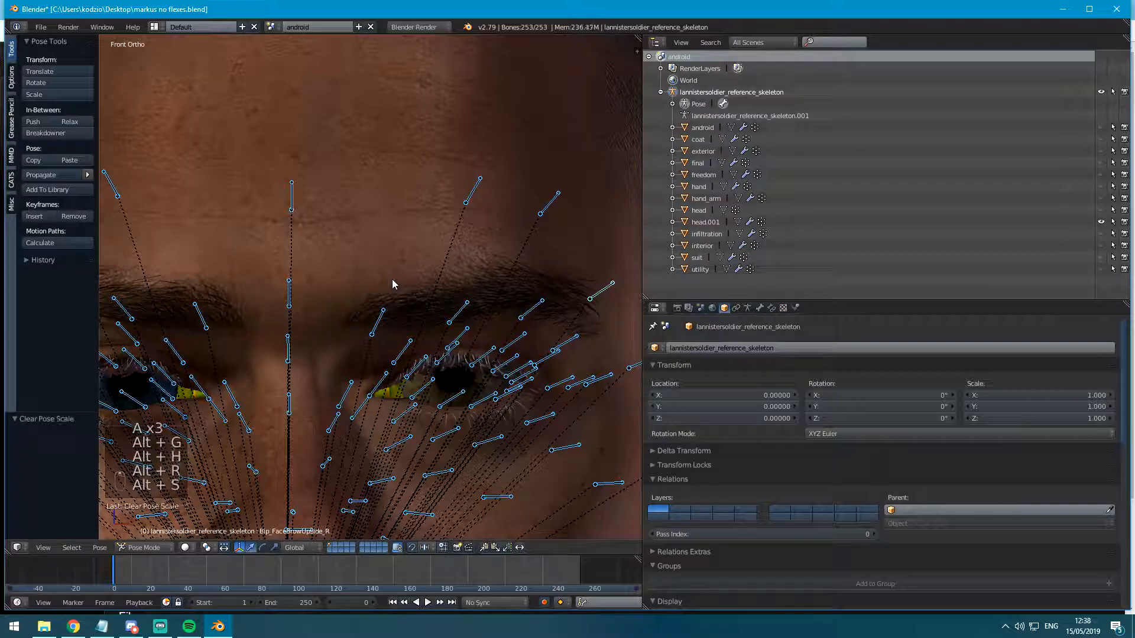
key("alt+s")
Save the project to the Desktop as a new file named markus no flexes a.blend.
key("ctrl+s")
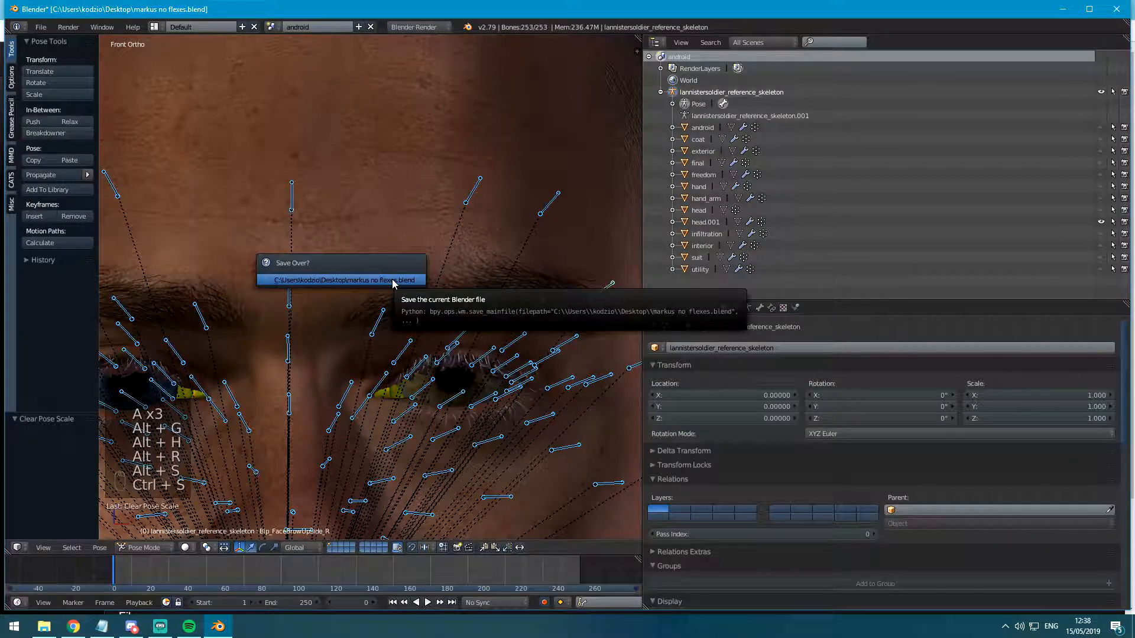
key("Escape")
key("ctrl+shift+s")
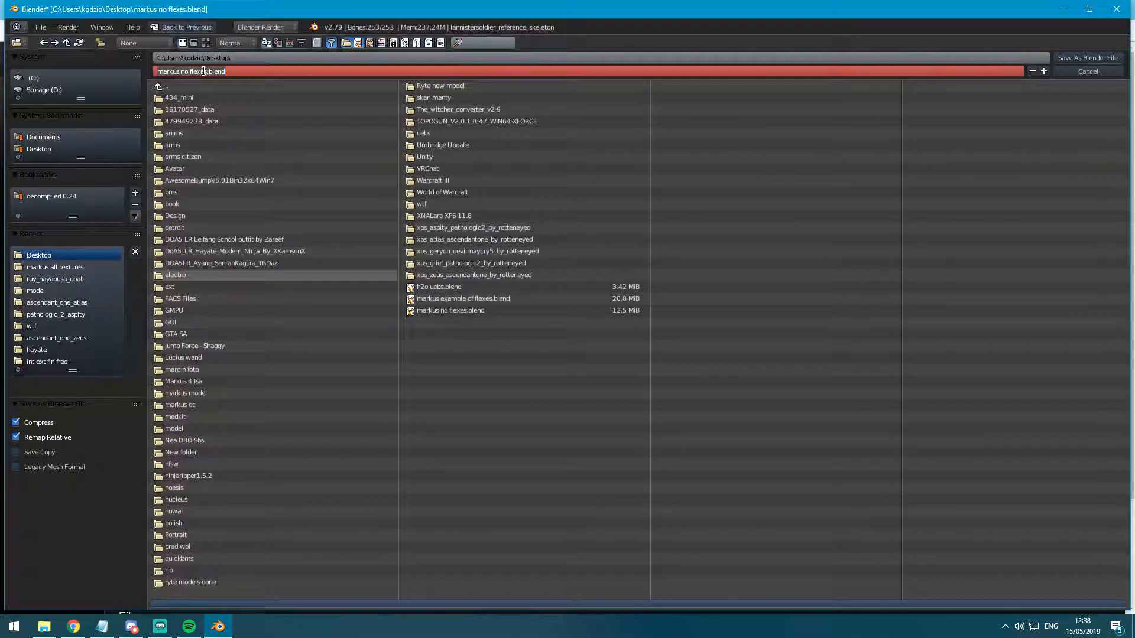
type("a")
key("Return")
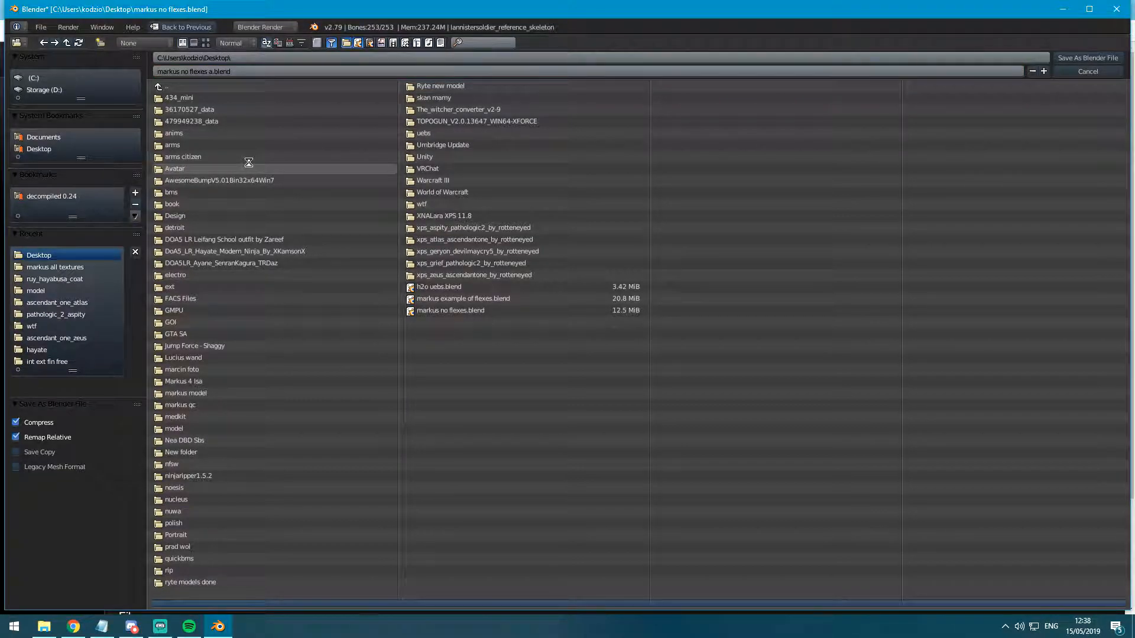
Inspect the head mesh's shape keys and clear the location, rotation and scale of all skeleton bones.
scroll(331, 321, "down", 2)
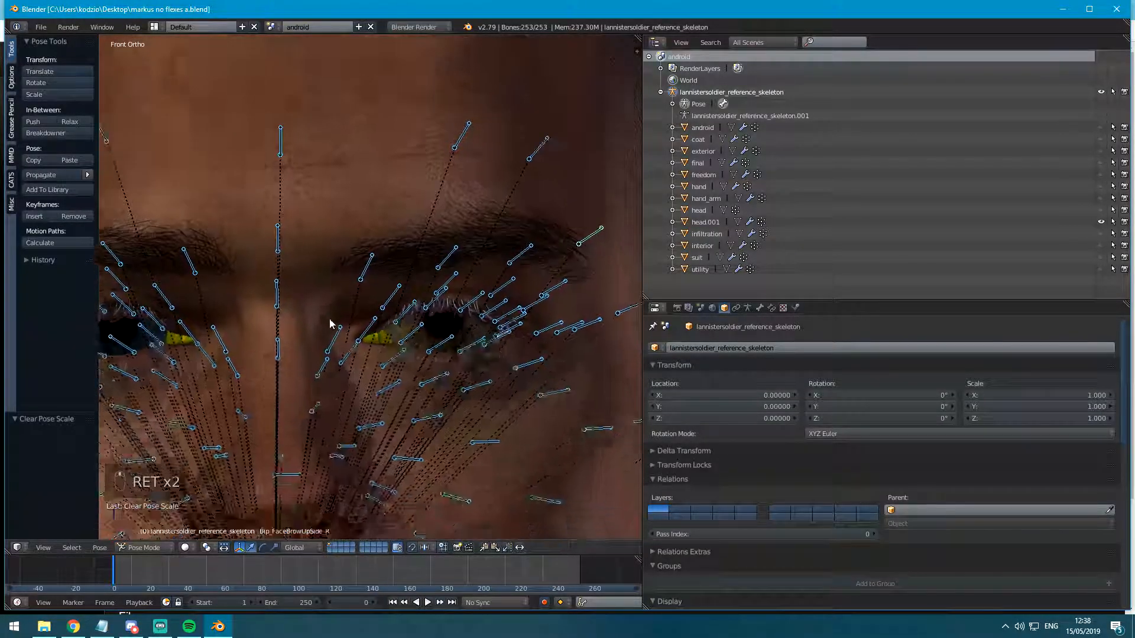
right_click(351, 257)
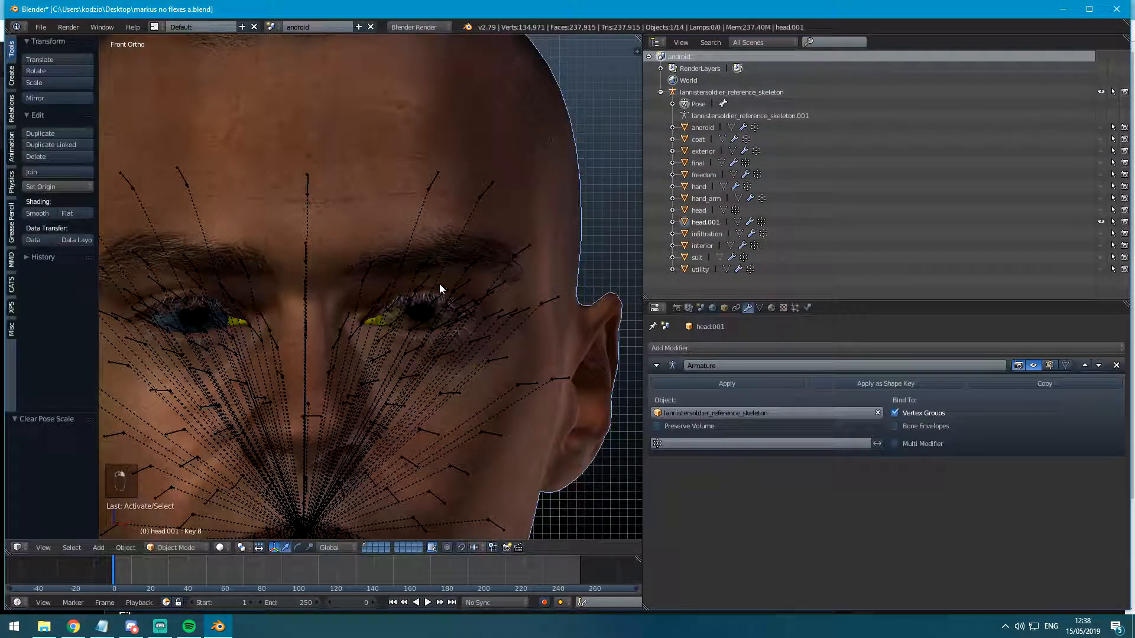
left_click(760, 307)
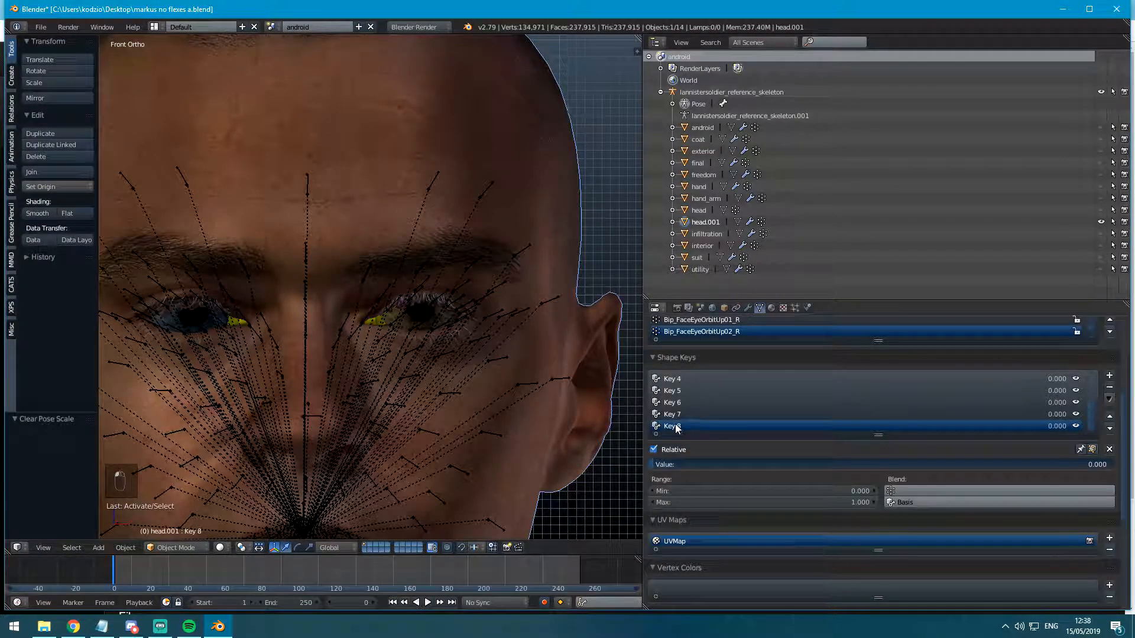
right_click(422, 265)
key("a")
key("a")
key("a")
key("alt+g")
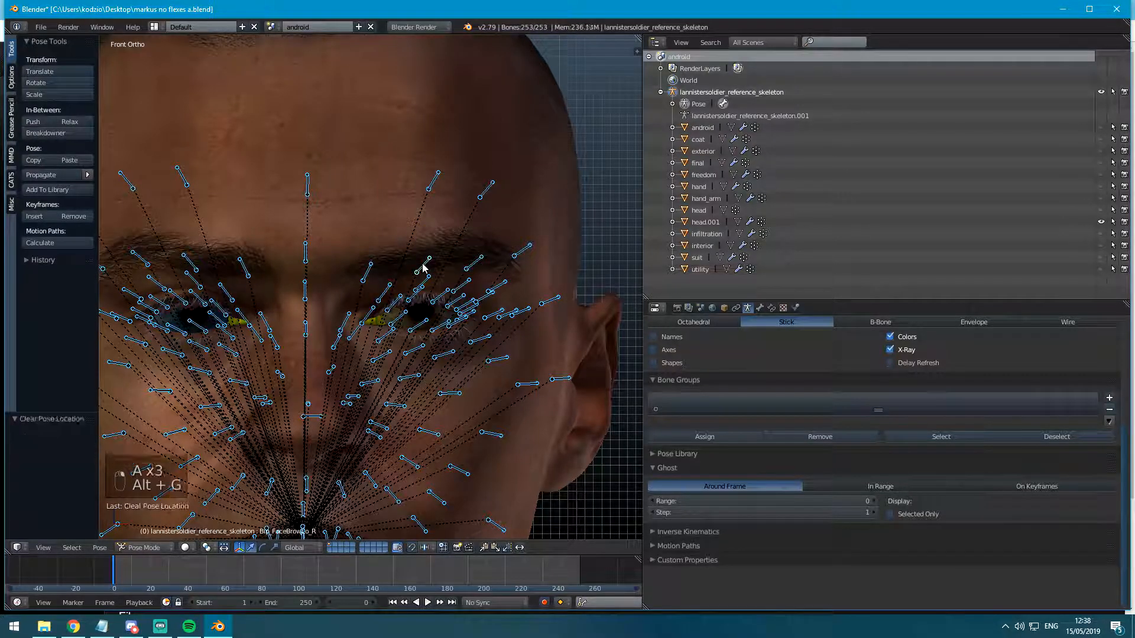
key("alt+h")
key("alt+r")
key("alt+s")
Select the head mesh and check the Face key.09 reference picture in the browser.
right_click(461, 281)
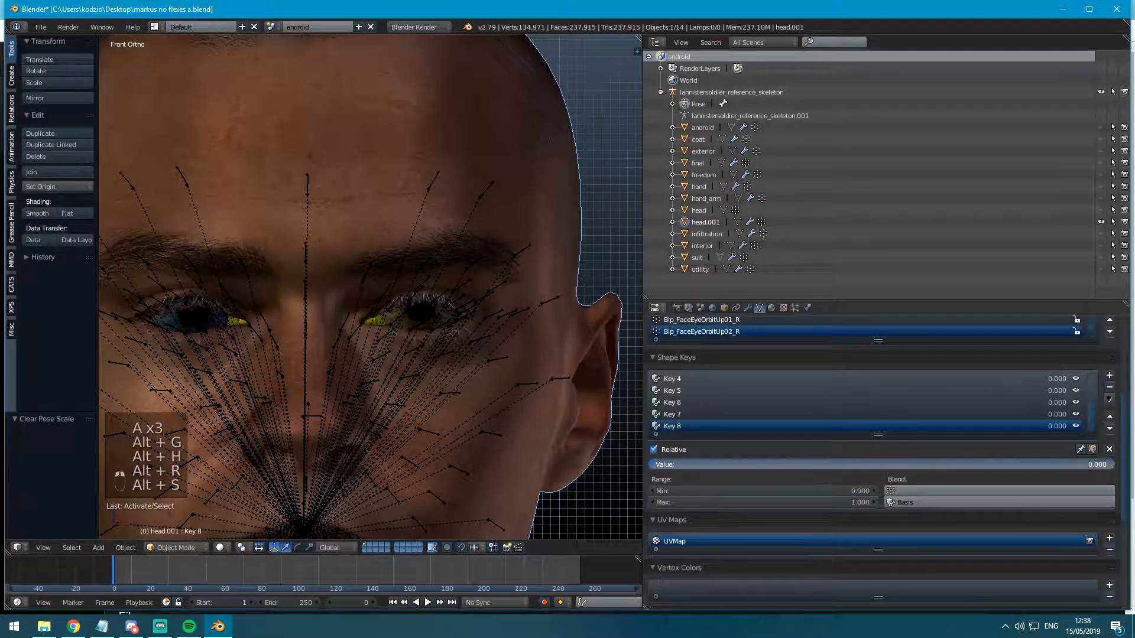
key("alt+Tab")
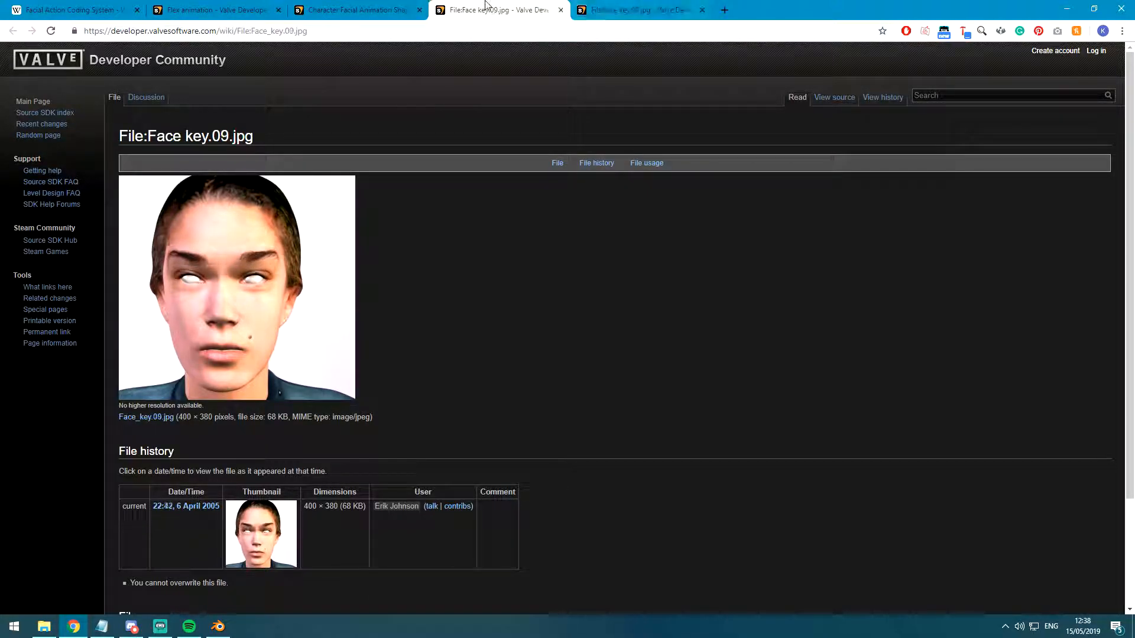
key("alt+Tab")
In Blender, select only the eight brow bones across both eyebrows and raise them 0.2 along global Z.
scroll(462, 175, "up", 3)
key("a")
key("a")
key("a")
key("a")
key("a")
key("a")
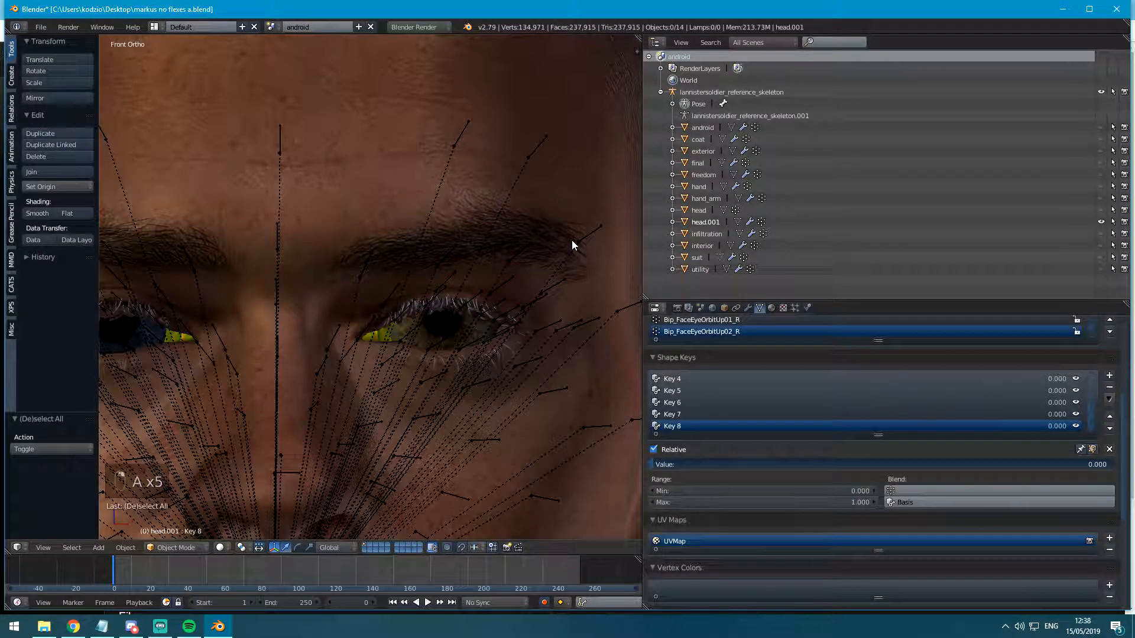
right_click(578, 241)
key("a")
key("a")
key("a")
key("c")
mouse_move(590, 235)
left_mouse_down()
mouse_move(497, 231)
mouse_move(355, 257)
left_mouse_up()
right_click(354, 257)
middle_click_drag(186, 236, 415, 274, "shift")
key("c")
mouse_move(412, 279)
left_mouse_down()
mouse_move(327, 273)
mouse_move(195, 289)
left_mouse_up()
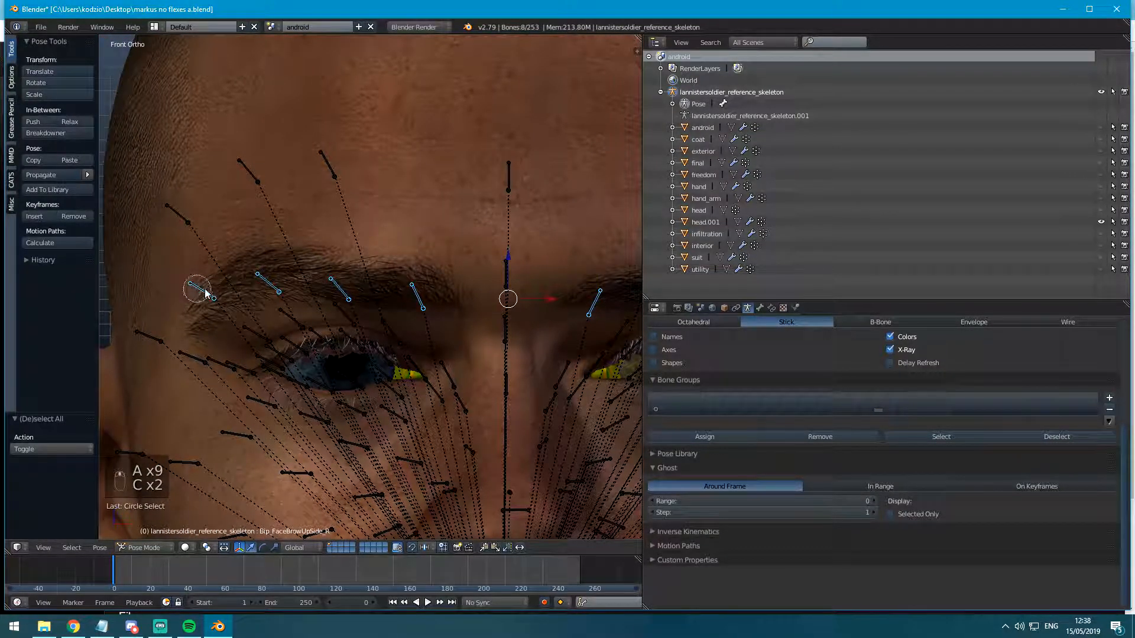
right_click(195, 289)
scroll(374, 270, "down", 3)
type("gz.2")
key("Return")
middle_click_drag(375, 276, 381, 277)
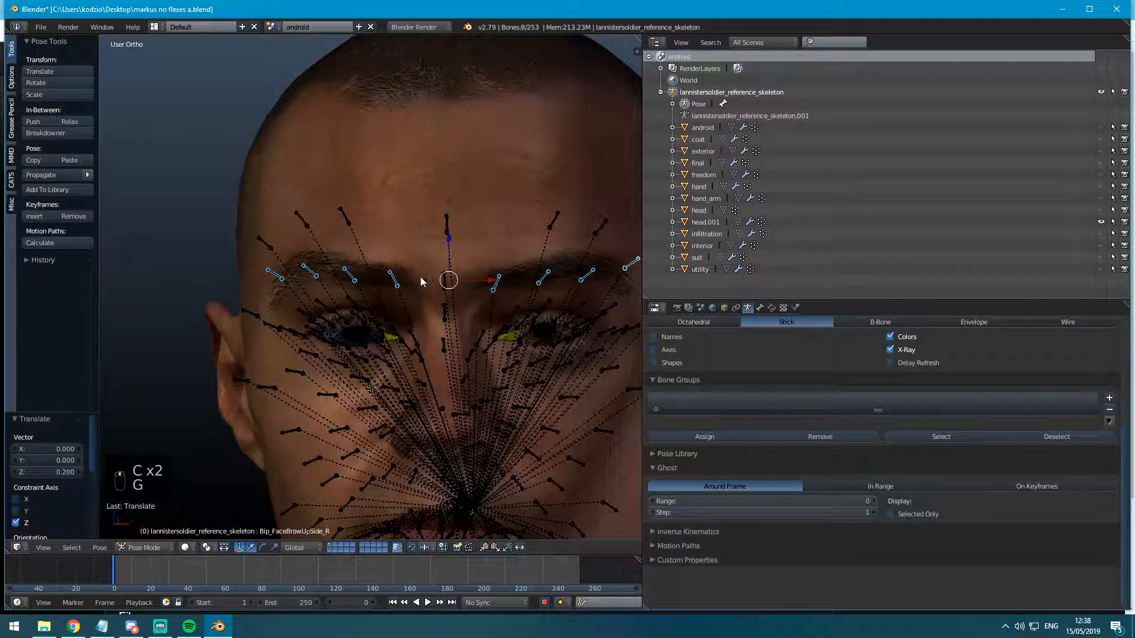
Apply the head mesh's Armature modifier as a shape key, rename it Key 9 and save over the project file.
key("ctrl+Tab")
left_click(705, 222)
left_click(748, 307)
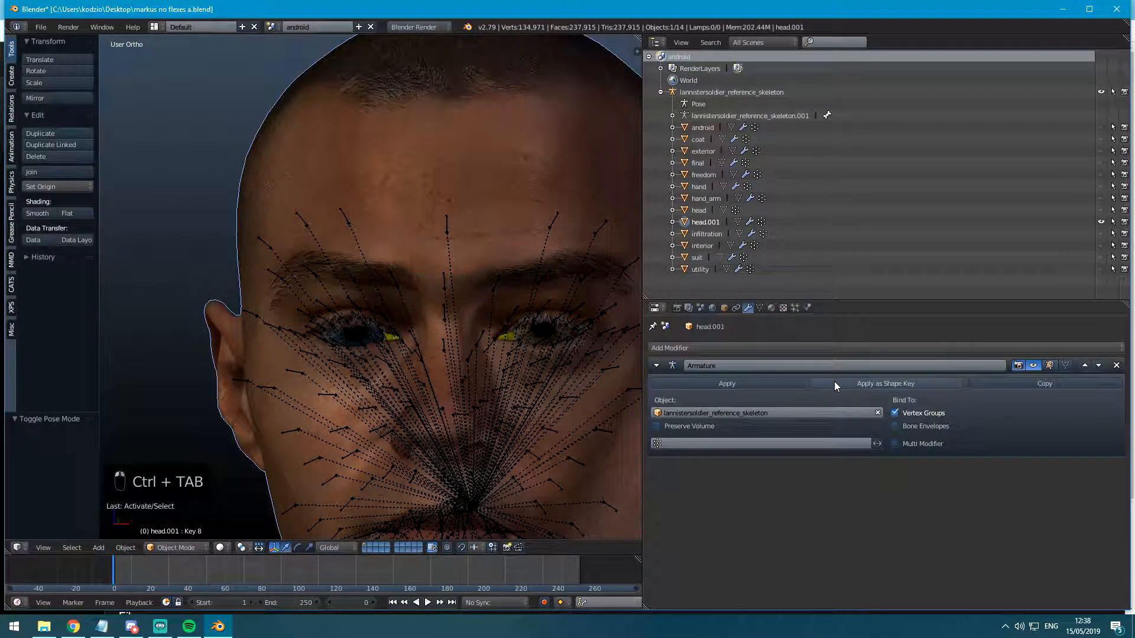
left_click(835, 381)
left_click(760, 308)
scroll(664, 426, "down", 1)
double_click(657, 426)
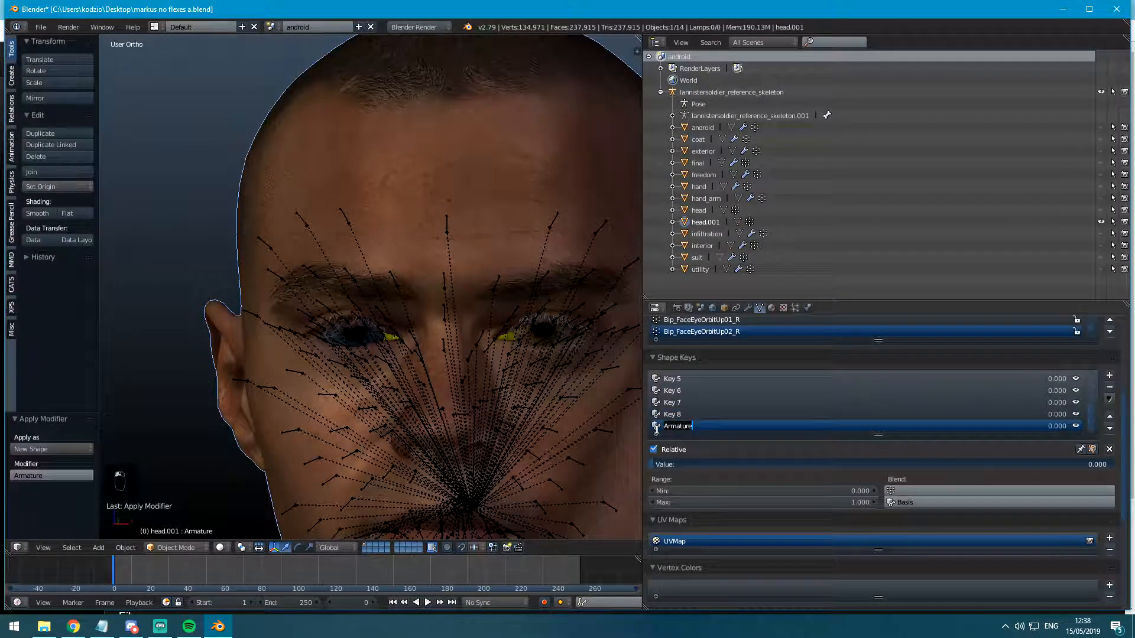
middle_click_drag(378, 302, 313, 304)
key("ctrl+s")
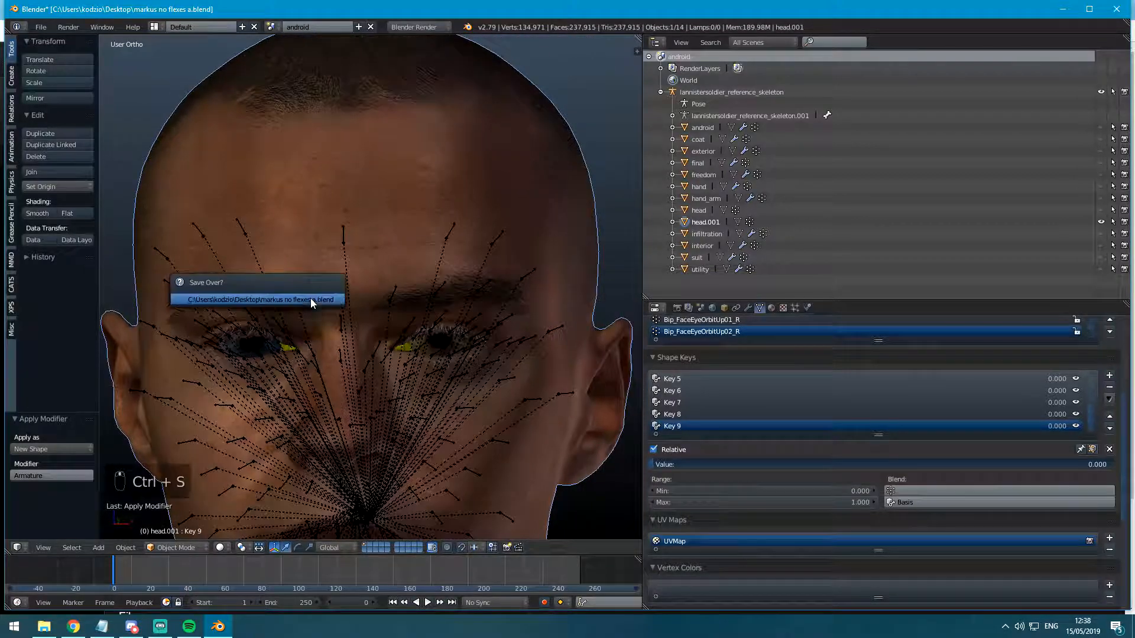
In the browser, close the Face key.09 page, open Face key.10 and compare it with Face key.00.
left_click(73, 626)
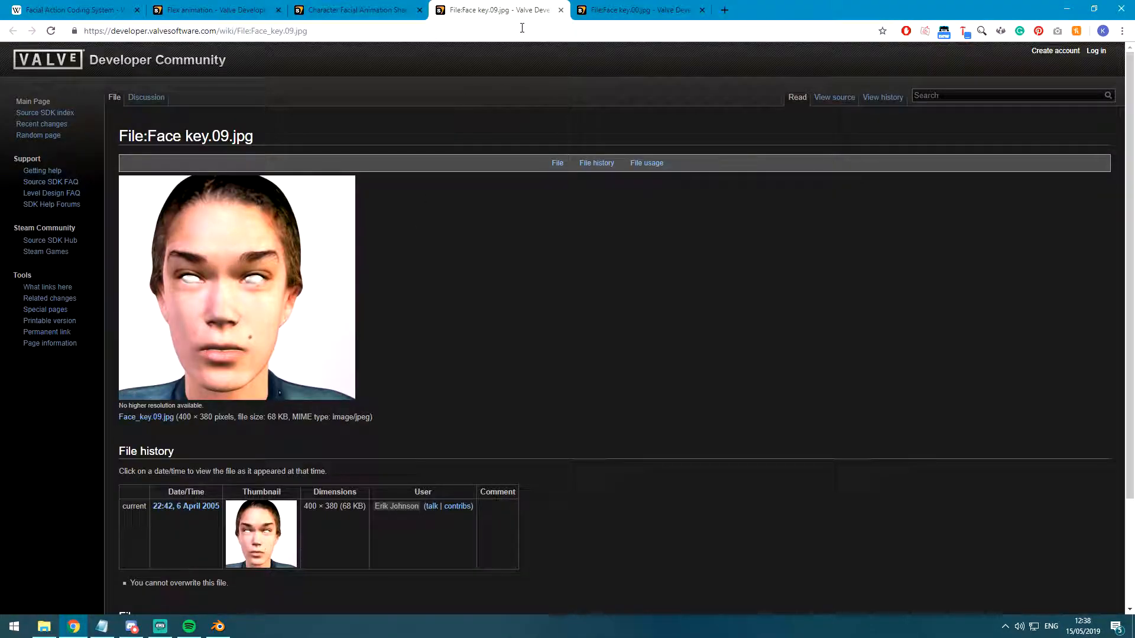
left_click(560, 10)
scroll(395, 346, "down", 2)
middle_click(580, 424)
left_click(539, 8)
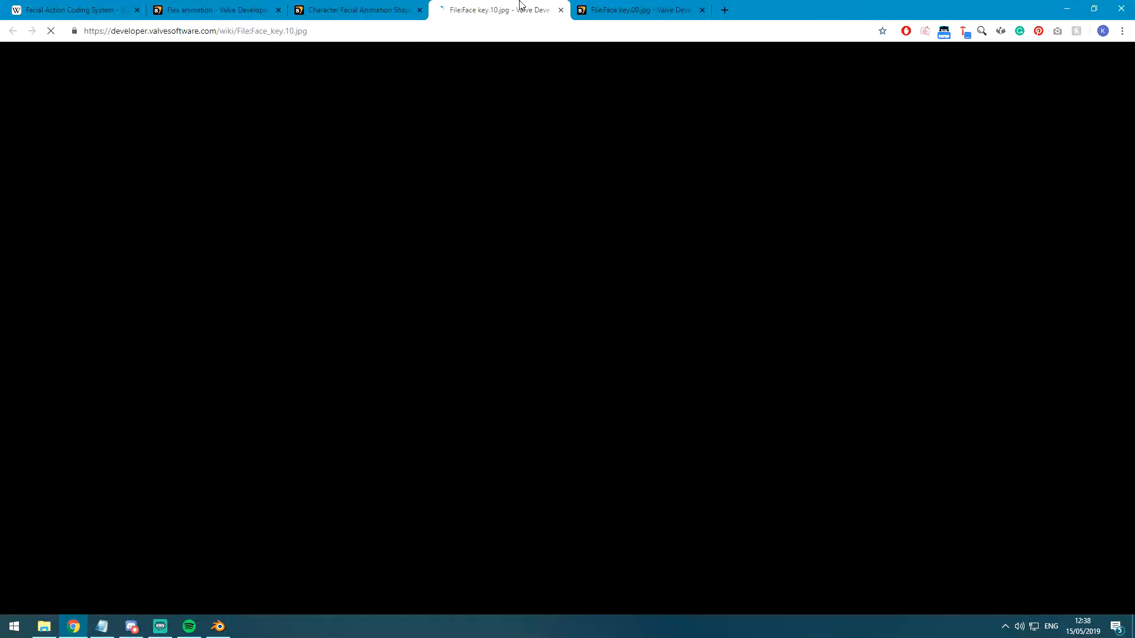
left_click(646, 9)
left_click(508, 10)
key("alt+Tab")
middle_click_drag(449, 396, 368, 410)
key("KP_1")
key("alt+Tab")
key("alt+Tab")
Put the skeleton in Pose Mode and reset the location, rotation and scale of all its bones.
right_click(526, 403)
key("ctrl+Tab")
key("a")
key("a")
key("a")
key("alt+g")
key("alt+h")
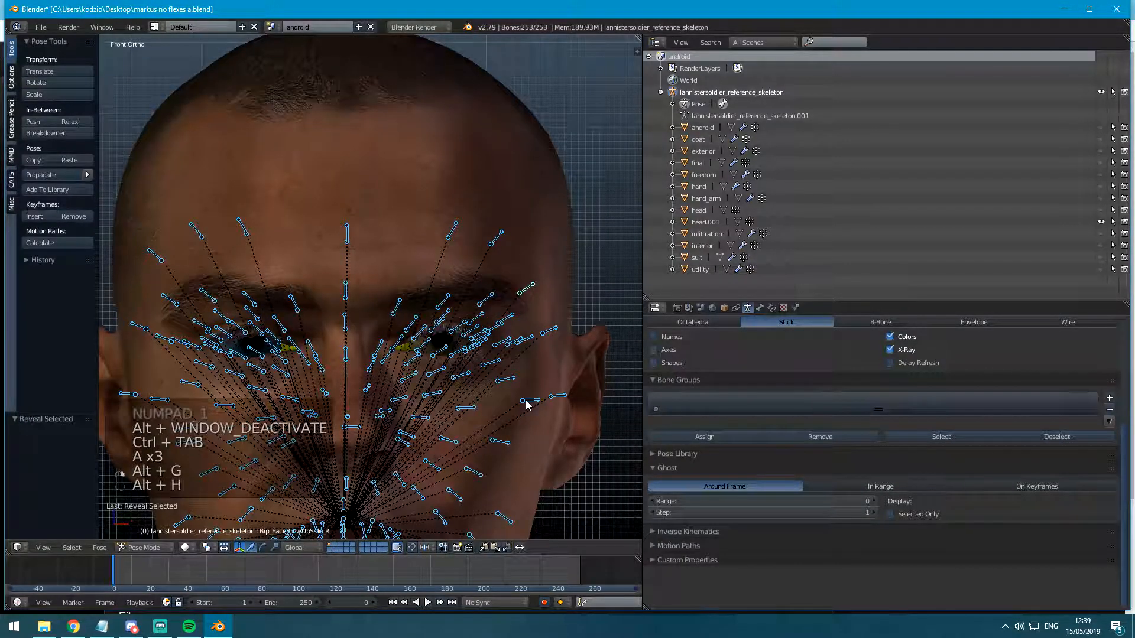
key("alt+r")
key("alt+s")
Check the head mesh's modifiers, try moving a mouth-corner bone and undo the move.
key("ctrl+Tab")
right_click(465, 163)
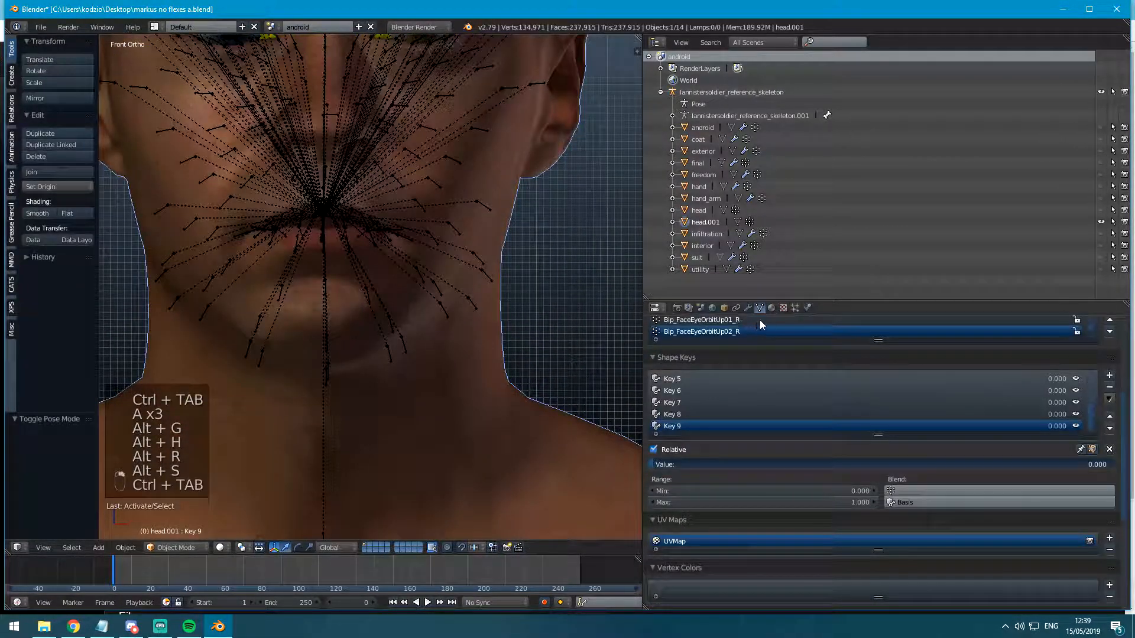
left_click(748, 308)
scroll(430, 262, "up", 3)
middle_click_drag(430, 257, 357, 318)
right_click(370, 193)
key("ctrl+Tab")
right_click(377, 201)
scroll(360, 327, "up", 4)
key("g")
left_click(362, 350)
key("ctrl+z")
Add an Armature modifier to the head mesh with lannistersoldier_reference_skeleton as its object.
right_click(402, 354)
left_click(771, 348)
left_click(922, 369)
left_click(843, 413)
left_click(768, 431)
Try moving individual mouth-corner bones to test the deformation, undoing each move.
right_click(361, 323)
right_click(355, 314)
key("g")
left_click(345, 326)
key("ctrl+z")
right_click(360, 317)
key("g")
left_click(340, 323)
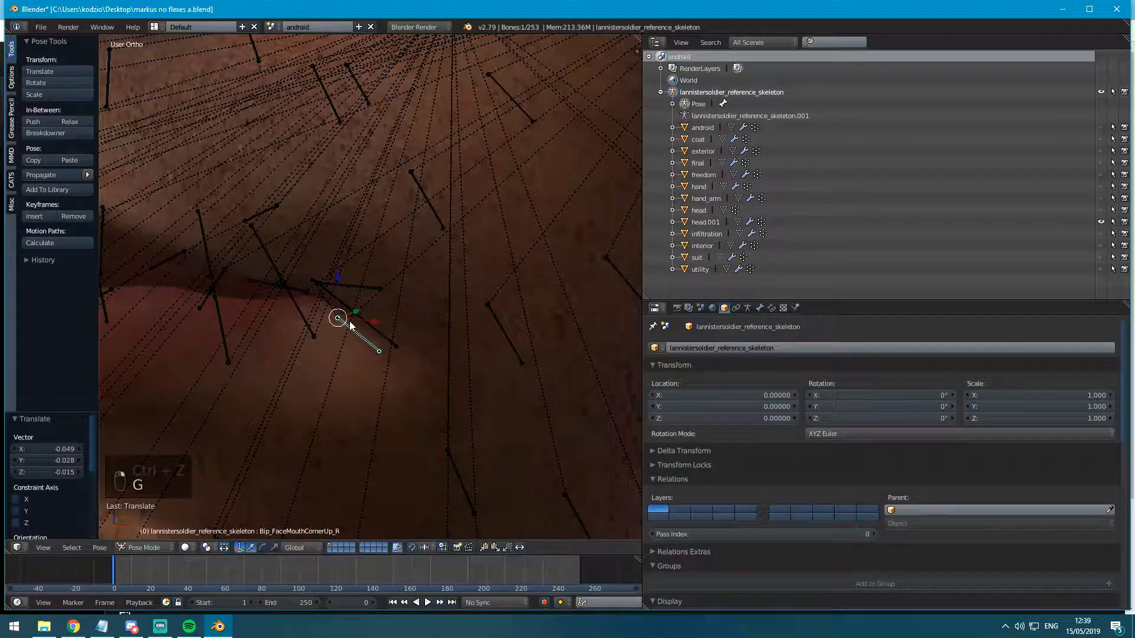
key("ctrl+z")
Select all bones, clear their location and rotation, and deselect them in the front view.
scroll(334, 323, "down", 4)
middle_click_drag(338, 323, 328, 324, "alt")
key("a")
key("a")
key("a")
key("a")
key("alt+g")
key("alt+h")
key("alt+r")
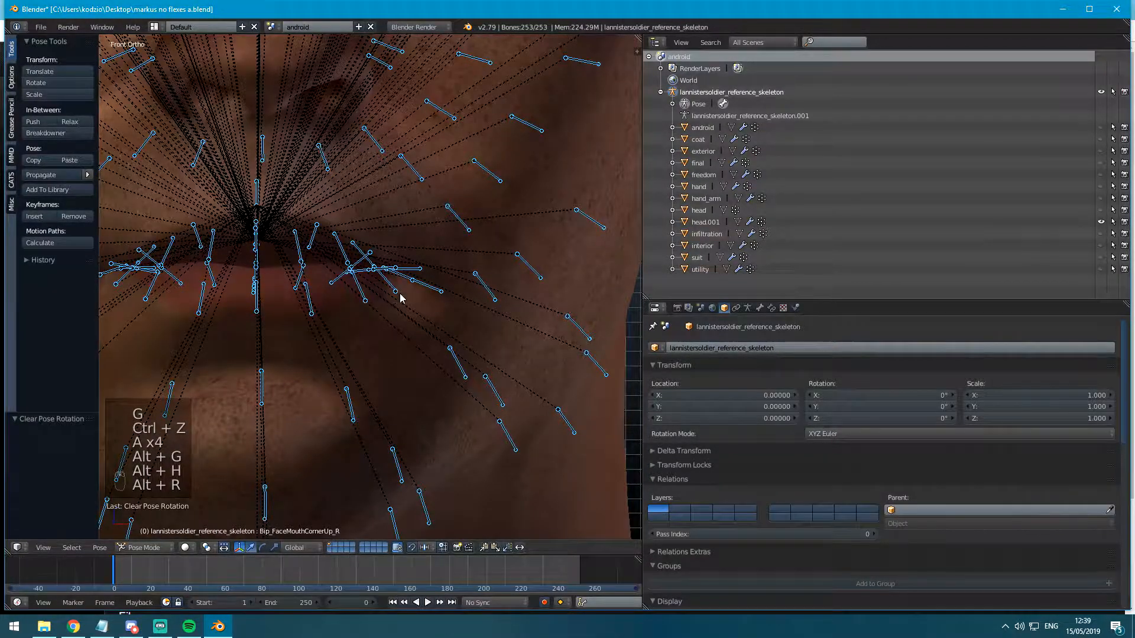
key("a")
scroll(400, 289, "up", 3)
Compare the mouth shape in the Face key.10 reference with the neutral Face key.00 picture in the browser.
key("alt+Tab")
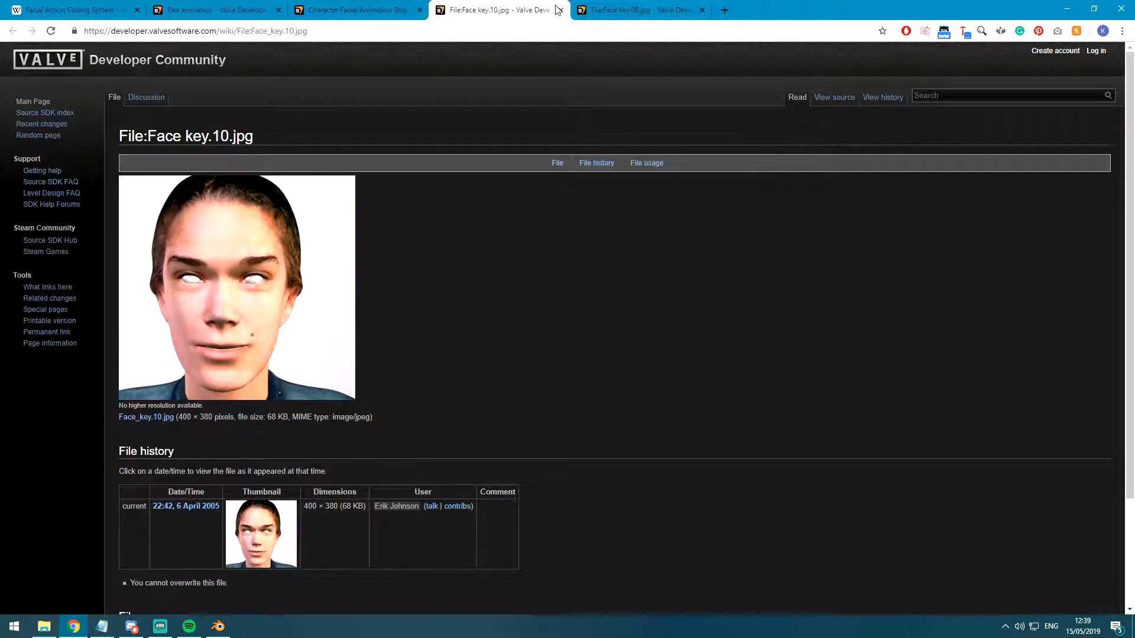
left_click(599, 7)
left_click(397, 8)
left_click(501, 8)
left_click(600, 8)
left_click(521, 7)
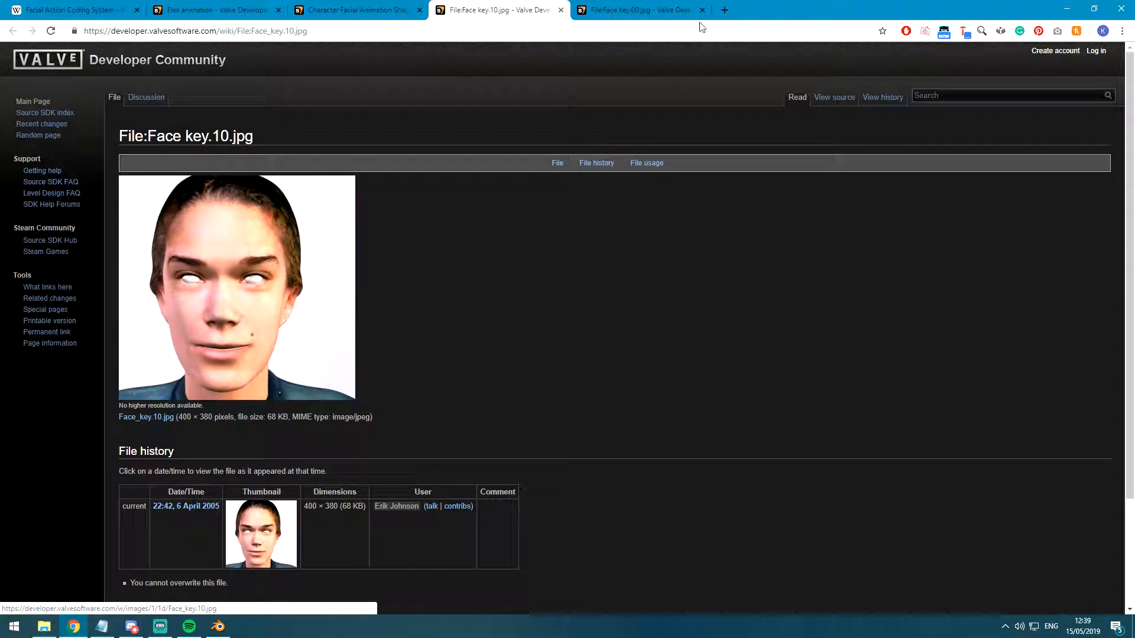
left_click(600, 8)
left_click(501, 8)
left_click(599, 8)
left_click(479, 6)
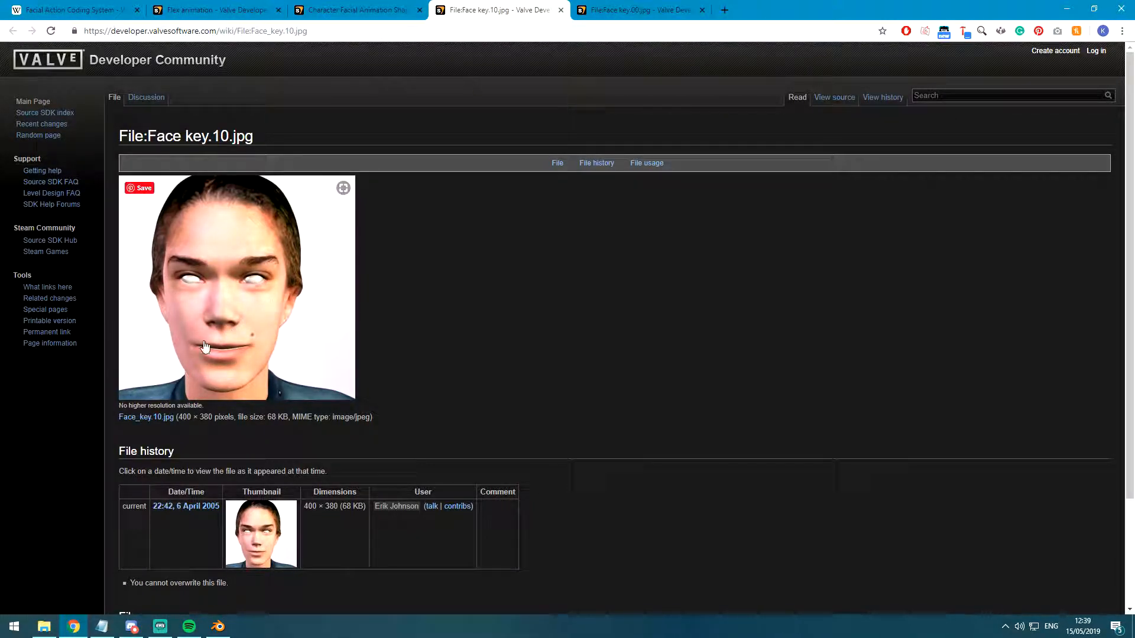
left_click(621, 8)
left_click(532, 8)
Back in Blender, rotate the Bip_Goiter bone about 0.85° in the right side view.
key("alt+Tab")
key("a")
key("a")
key("a")
key("a")
key("a")
key("a")
key("a")
key("a")
key("a")
key("a")
key("a")
key("a")
key("a")
key("a")
key("KP_3")
scroll(572, 246, "down", 1)
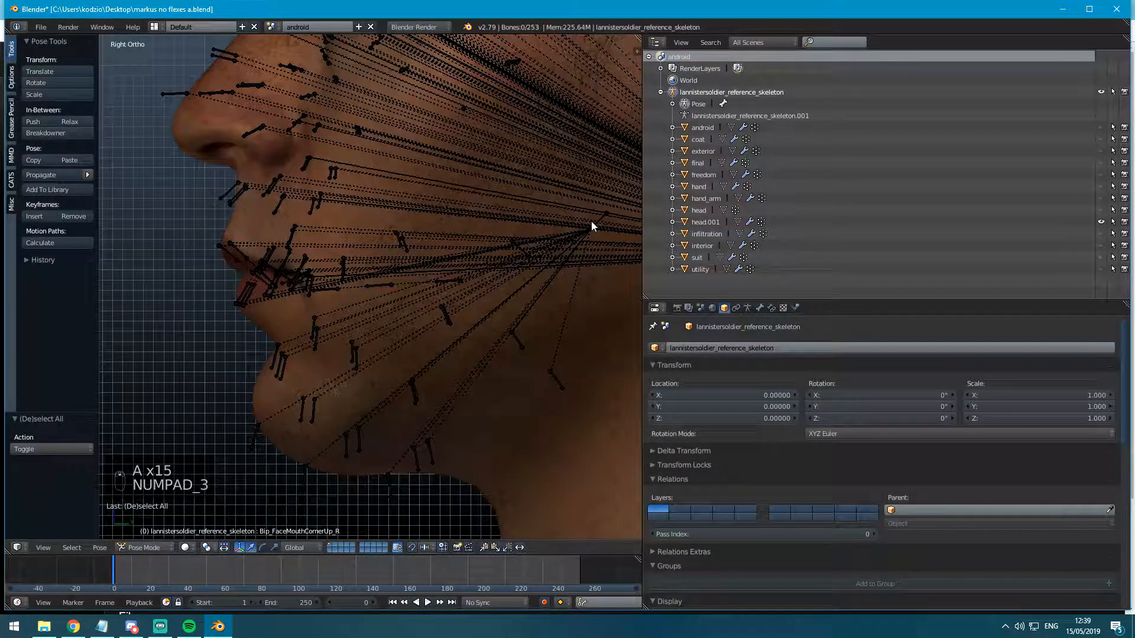
key("r")
left_click(175, 358)
key("KP_1")
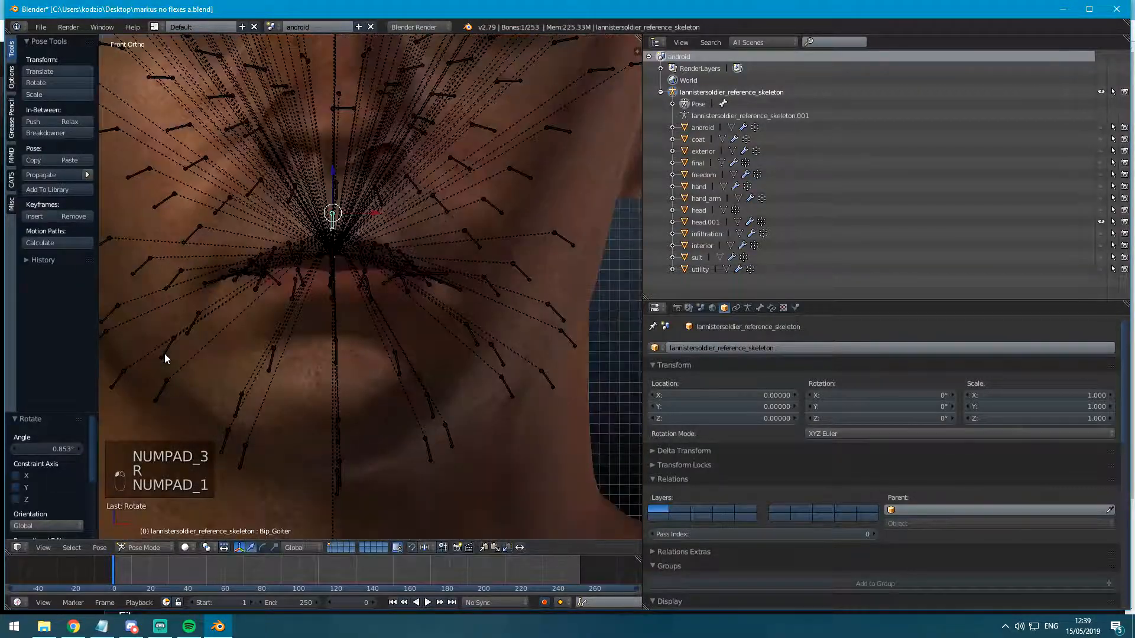
Select the matching outer lower-lip bones on both sides of the mouth and raise them about 0.044 along global Z.
scroll(331, 322, "up", 2)
scroll(332, 322, "up", 3)
right_click(367, 305)
middle_click_drag(170, 313, 214, 318, "shift")
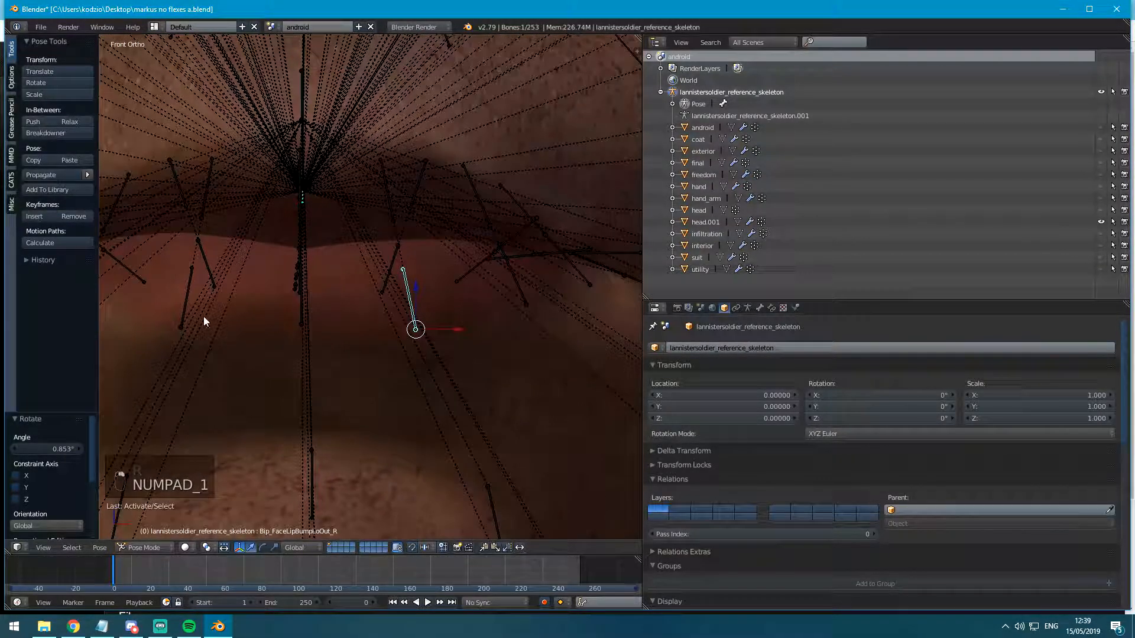
key("c")
key("g")
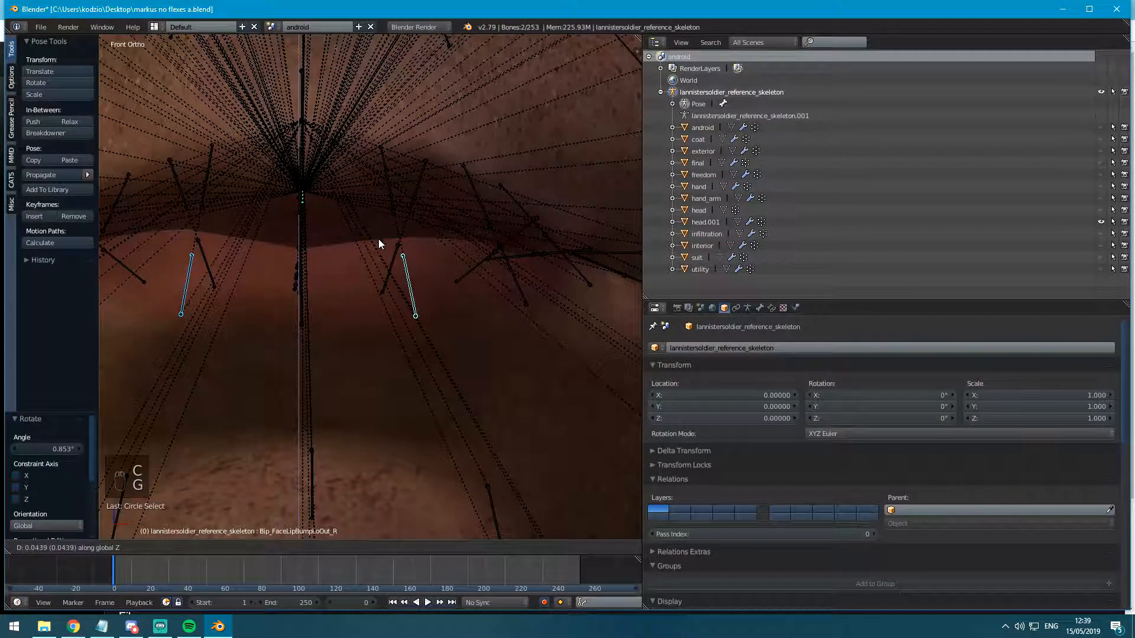
left_click(380, 246)
Try widening the two outer lower-lip bones by scaling them along global X, and undo the scaling.
key("s")
key("x")
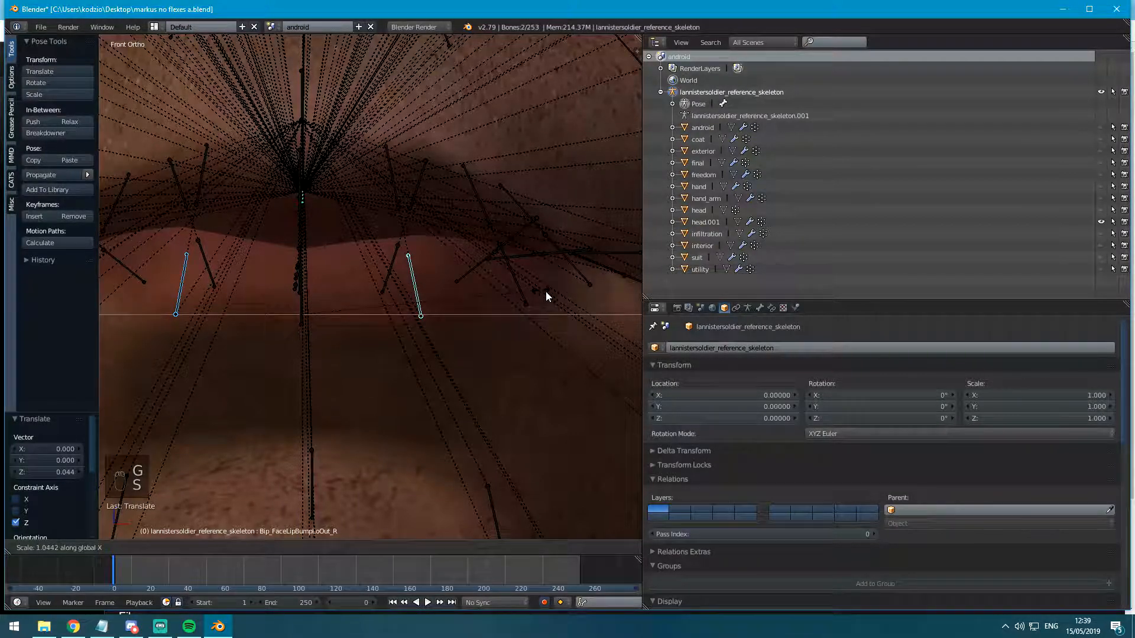
left_click(566, 318)
key("ctrl+z")
Select only the Bip_FaceLipBumpLoOut_R bone and move it outward 0.05 along global X.
key("a")
key("c")
left_click(417, 315)
right_click(420, 318)
key("g")
key("x")
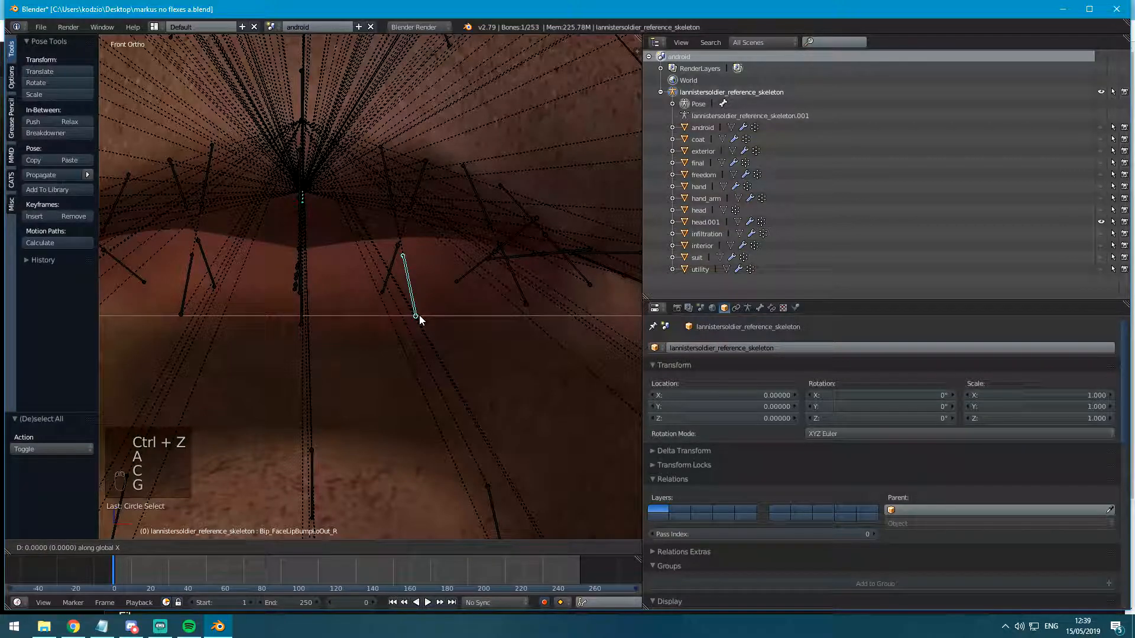
key("ctrl+z")
type("g")
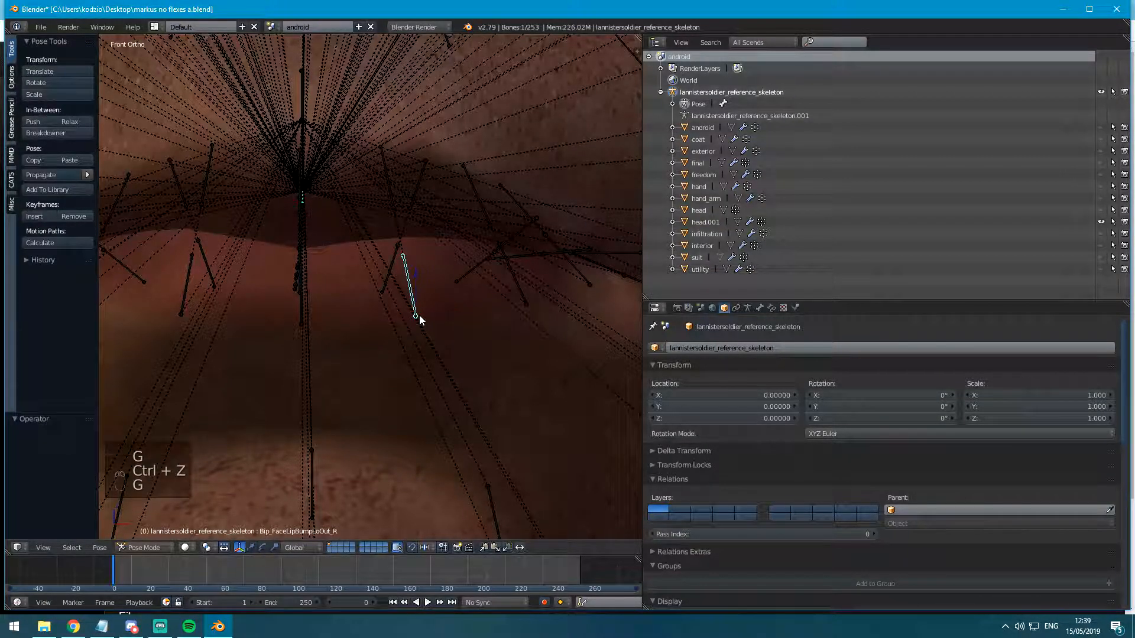
type("z")
type(".05")
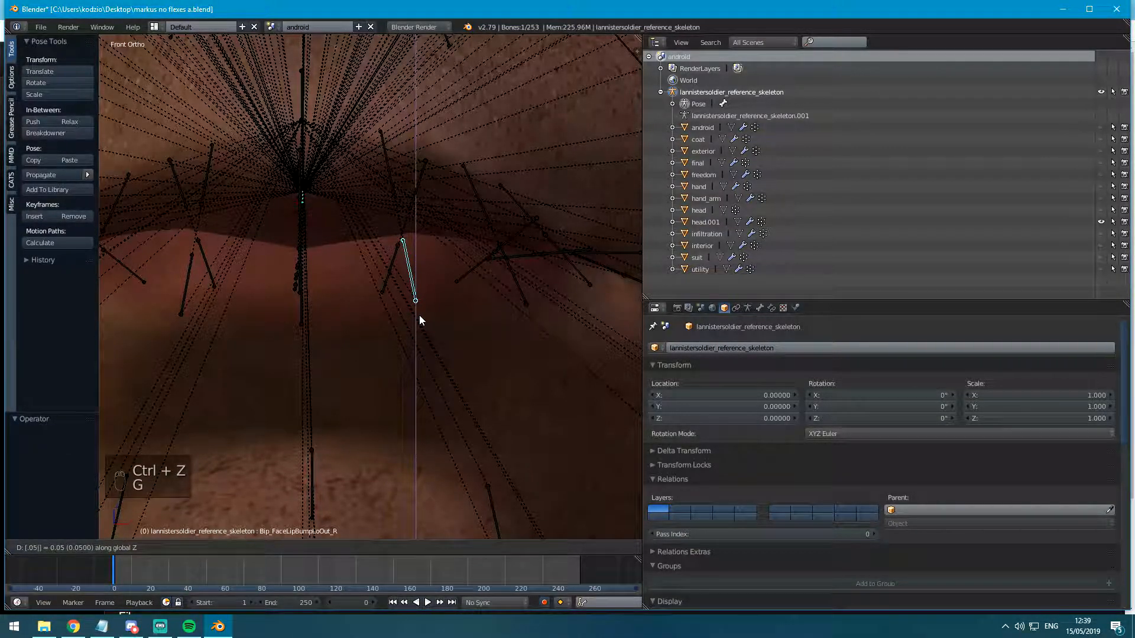
key("ctrl+z")
key("g")
key("x")
right_click(420, 314)
Move the Bip_FaceLipBumpLoOut_L bone outward by -0.05 along global X.
key("a")
right_click(171, 311)
key("g")
type("x")
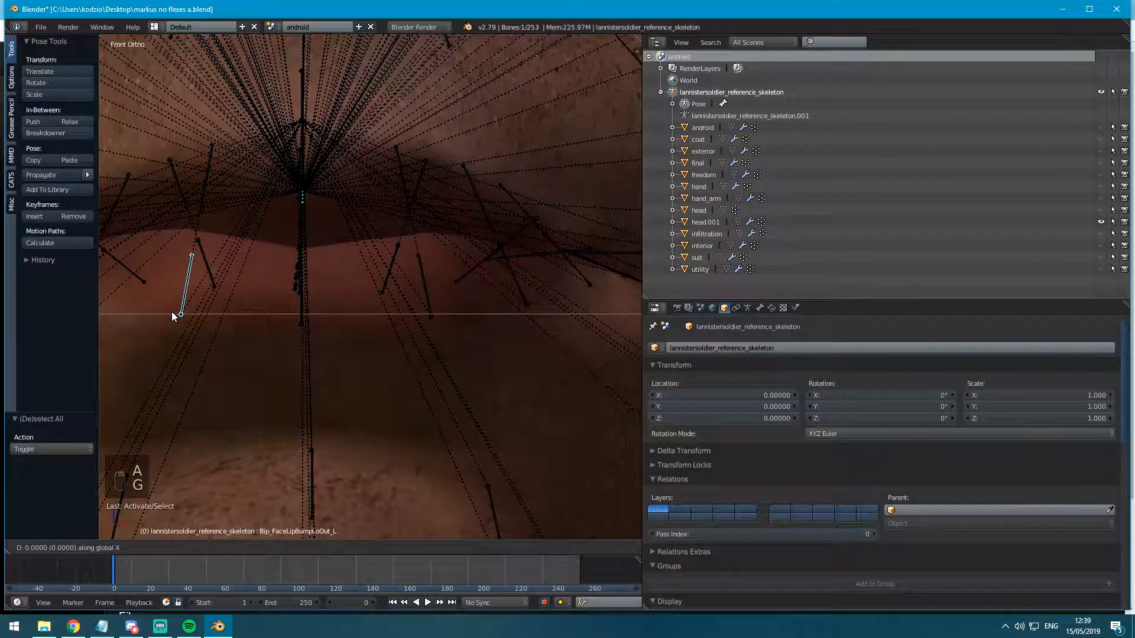
type("-0.05")
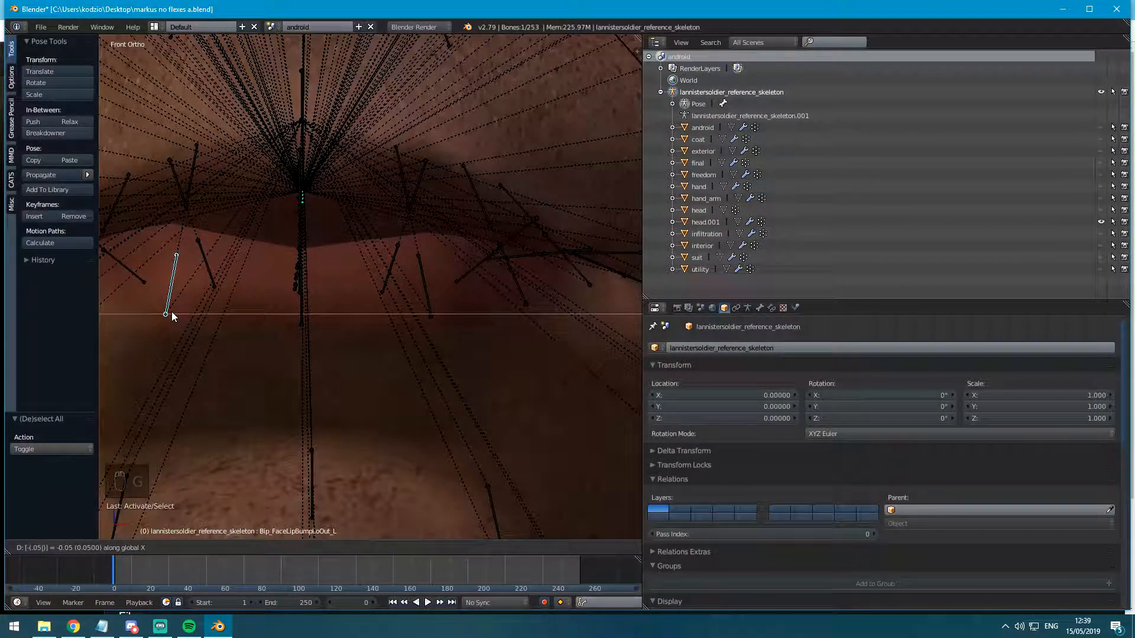
key("Return")
In the front view, move the Bip_FaceMouthCornerBase_R bone outward and up, about 0.164 in X and 0.178 in Z.
middle_click_drag(371, 279, 268, 342, "shift")
scroll(270, 342, "down", 2)
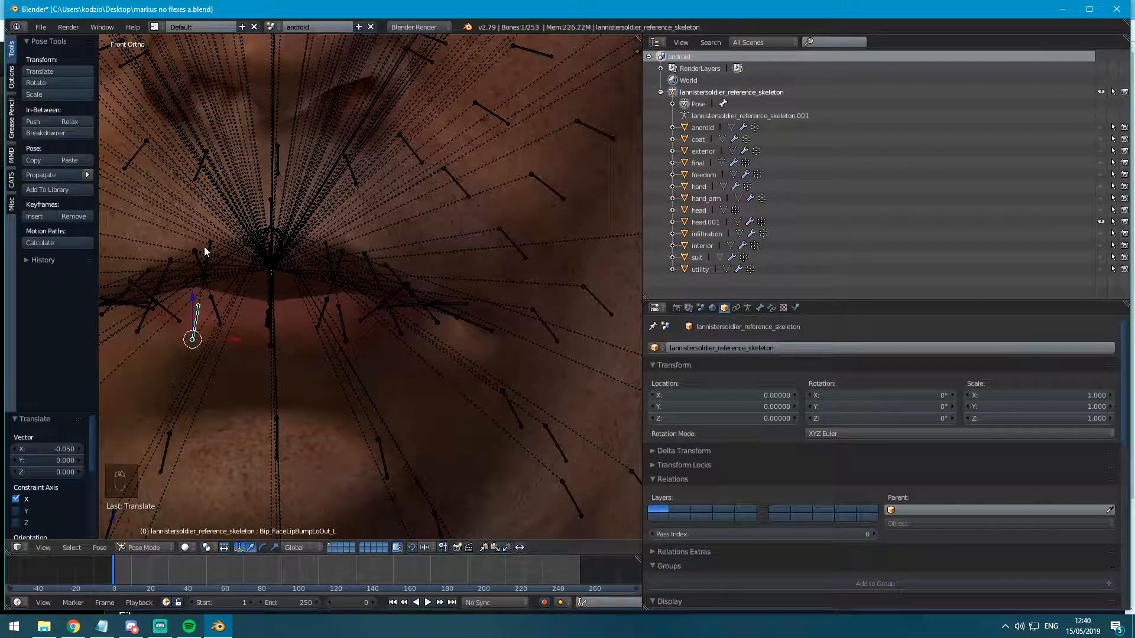
scroll(213, 346, "up", 2)
middle_click_drag(248, 352, 390, 349, "shift")
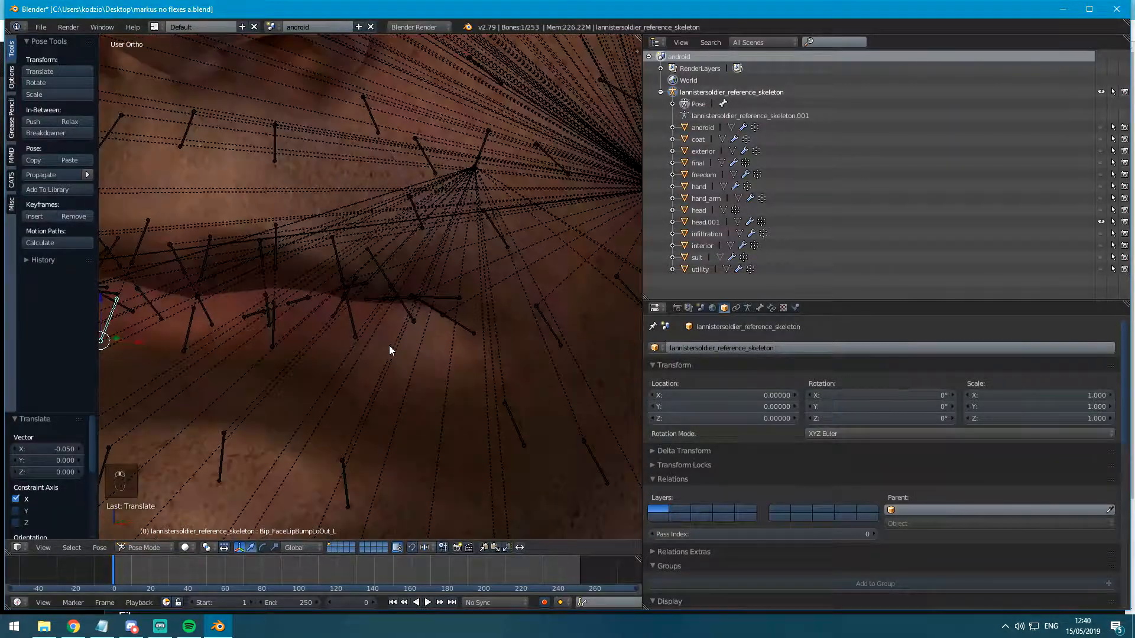
key("KP_1")
right_click(492, 296)
middle_click_drag(491, 296, 469, 357, "shift")
key("g")
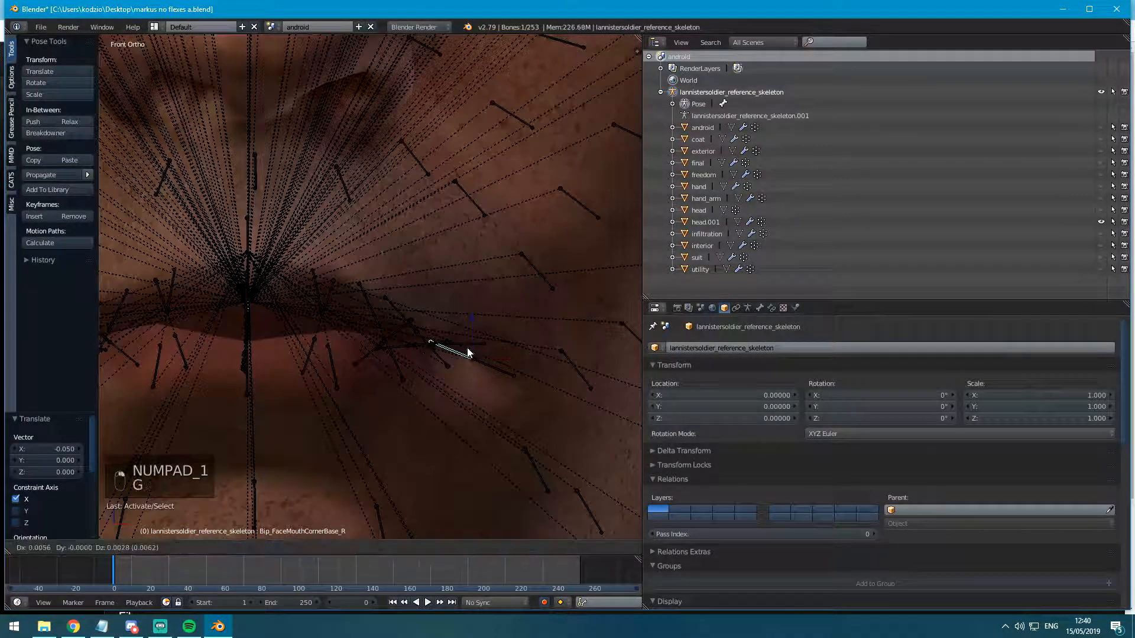
left_click(490, 318)
Move the Bip_FaceMouthCornerBase_L bone outward and up, about -0.117 in X and 0.131 in Z.
middle_click_drag(208, 354, 415, 306, "shift")
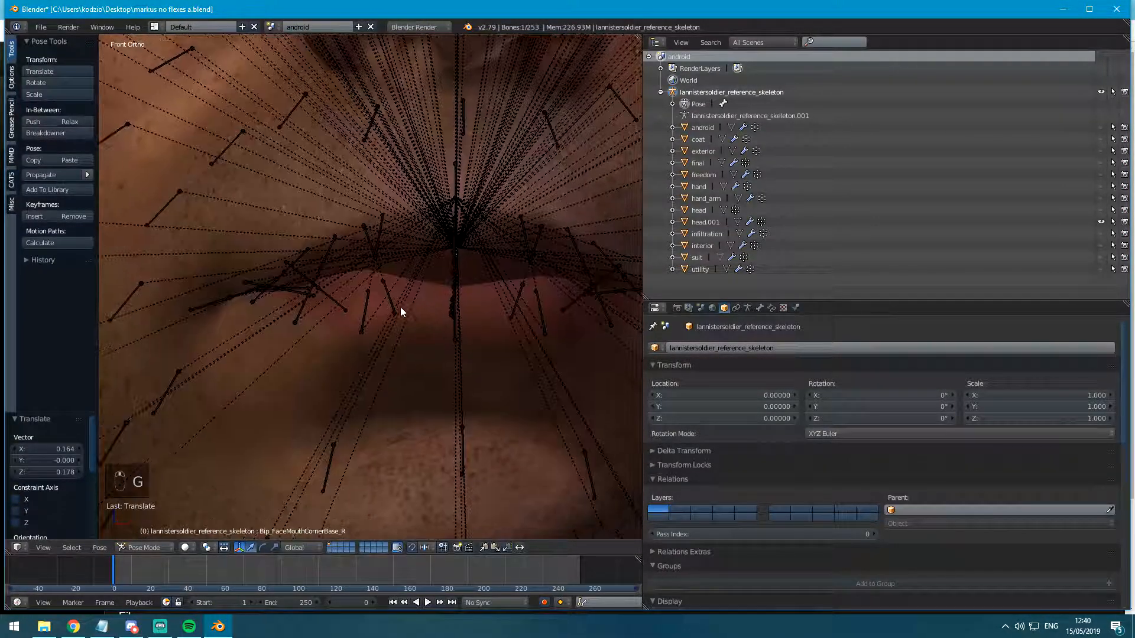
right_click(252, 292)
key("g")
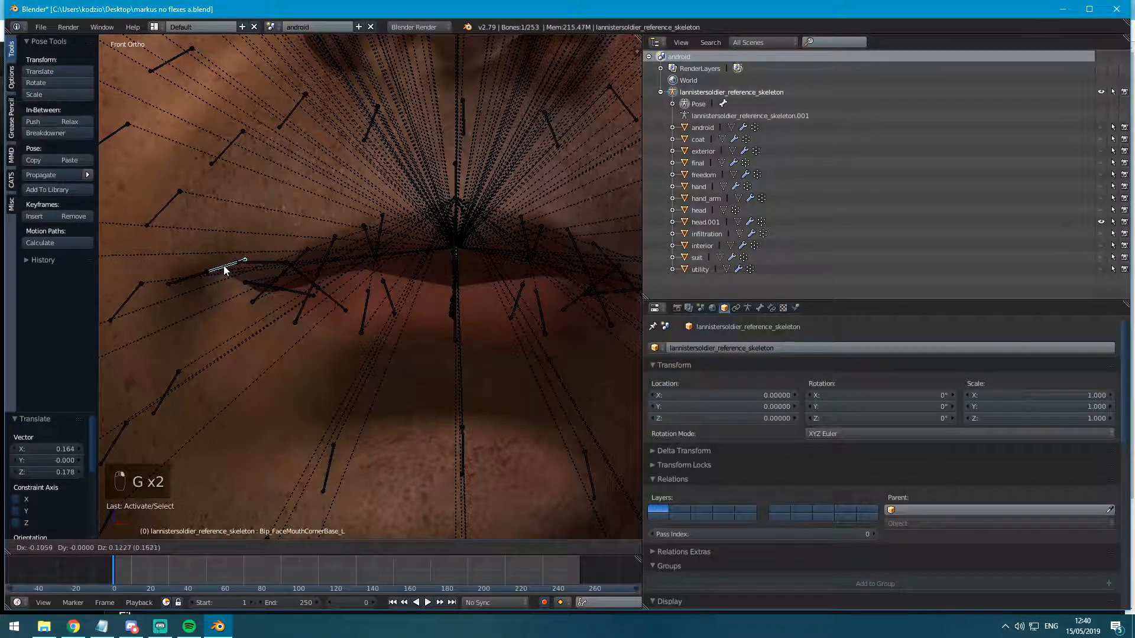
left_click(219, 273)
Try raising the Bip_FaceLipRidge1In_L bone along global Z, and undo the move.
scroll(374, 253, "up", 1)
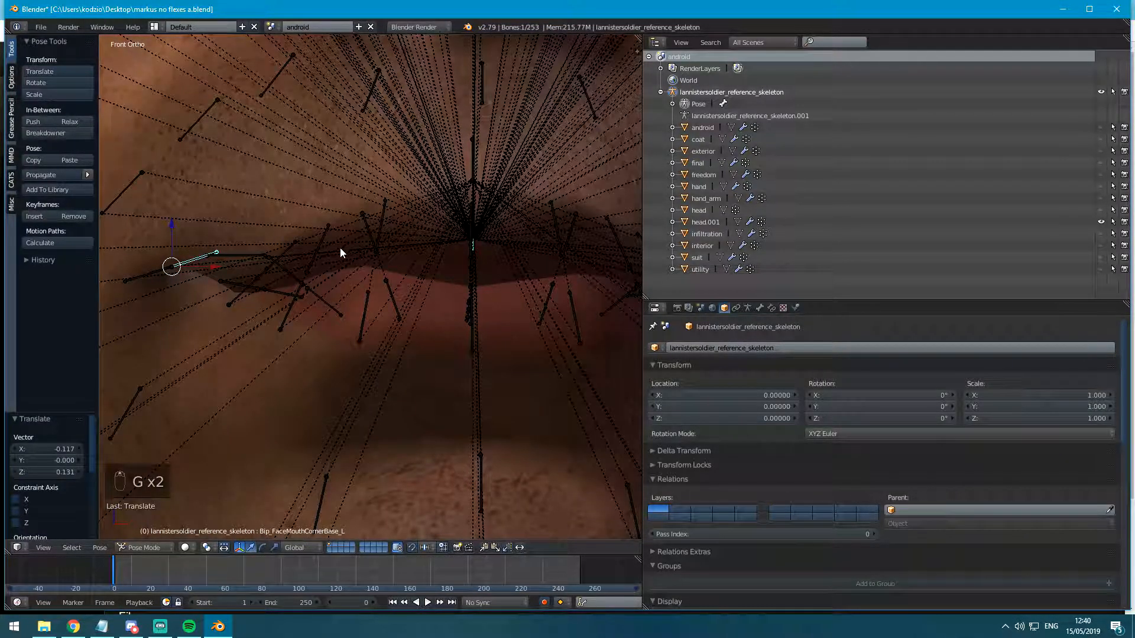
right_click(315, 250)
key("g")
key("z")
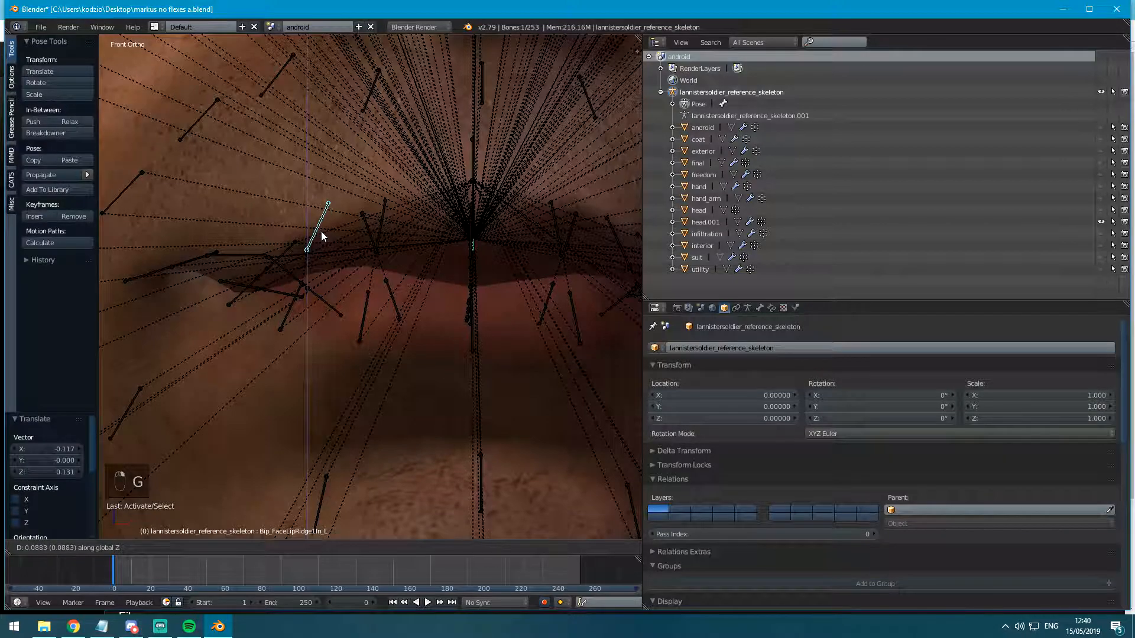
left_click(319, 235)
key("ctrl+z")
Raise the Bip_FaceLipRoll1Out_L bone about 0.102 along global Z.
right_click(292, 275)
key("g")
key("z")
left_click(288, 246)
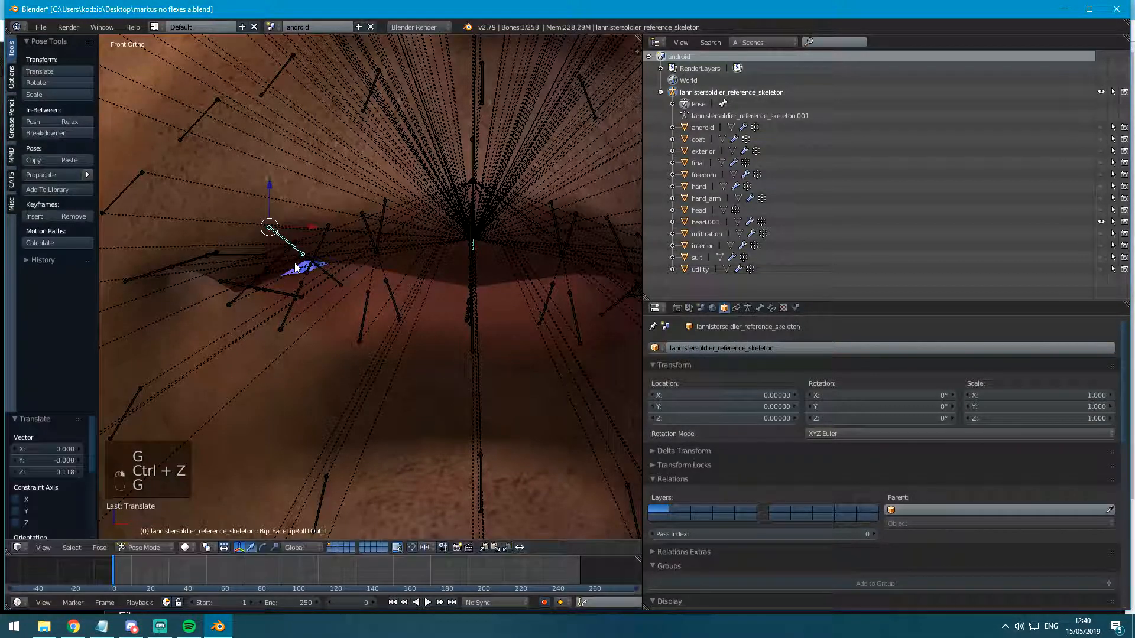
key("ctrl+z")
key("g")
key("z")
left_click(286, 247)
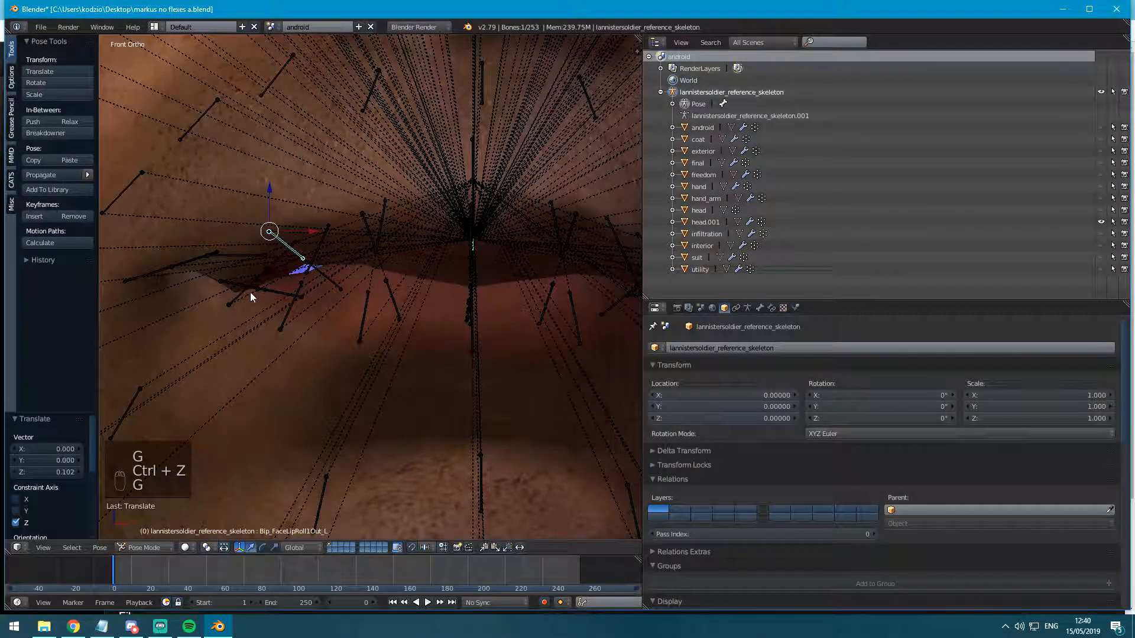
Try moving the Bip_FaceLipRidge2Out_L bone upward, and undo the move.
key("g")
left_click(253, 275)
key("ctrl+z")
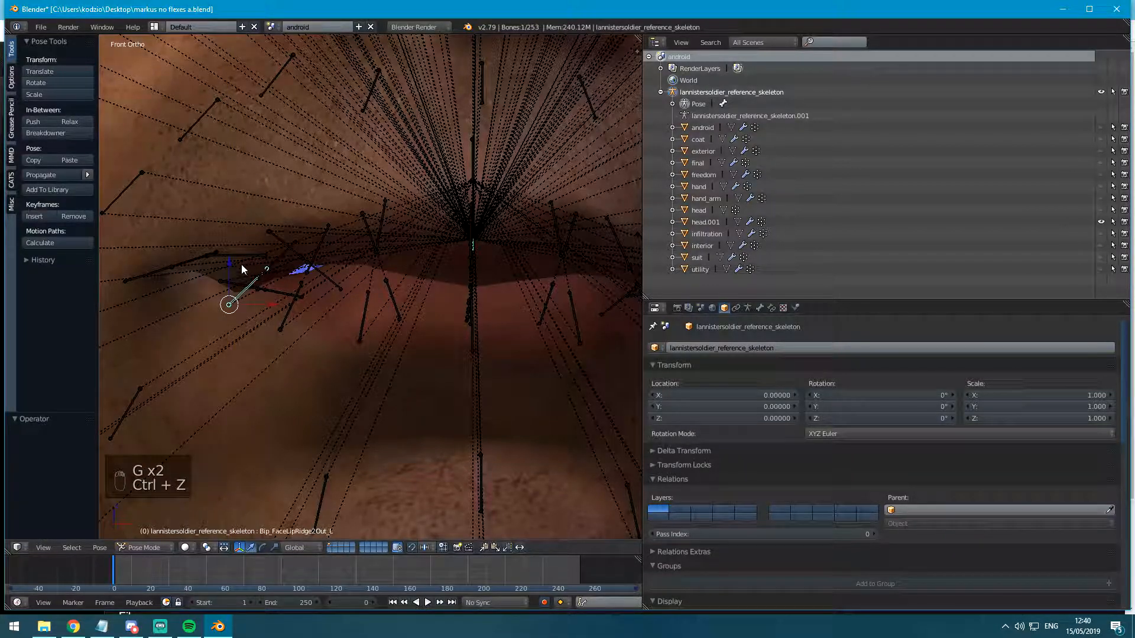
Raise the Bip_FaceLipRoll2Out_L bone about 0.132 along global Z.
right_click(236, 284)
key("g")
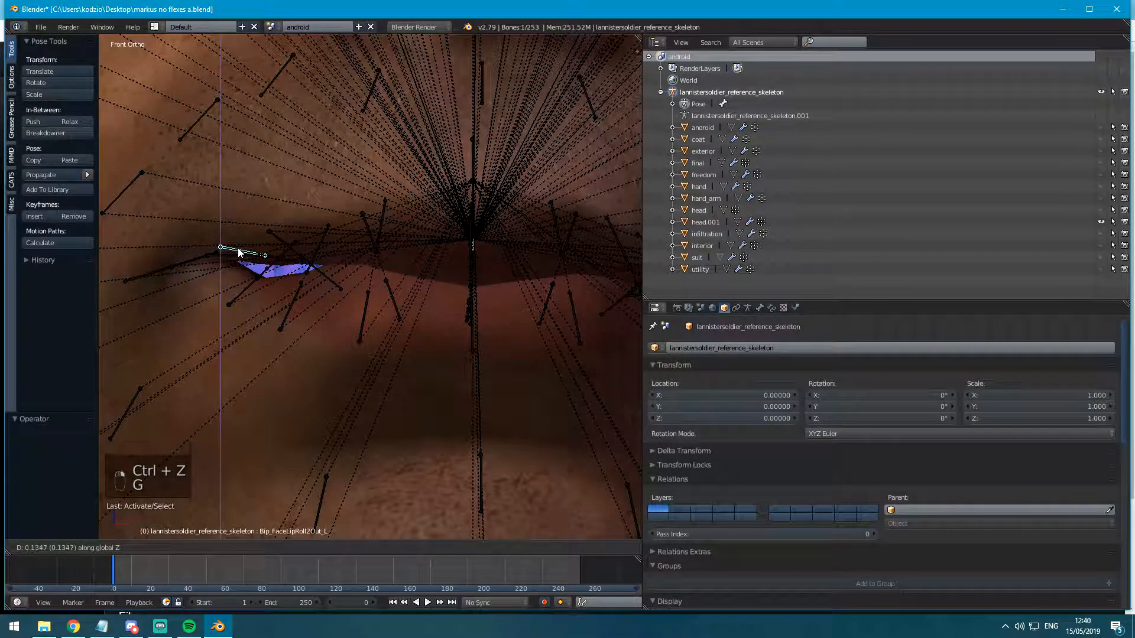
left_click(239, 250)
Try moving the Bip_FaceLipRidge1In_R and Bip_FaceLipRidge1Out_R bones, and undo the moves.
middle_click_drag(625, 277, 392, 314, "shift")
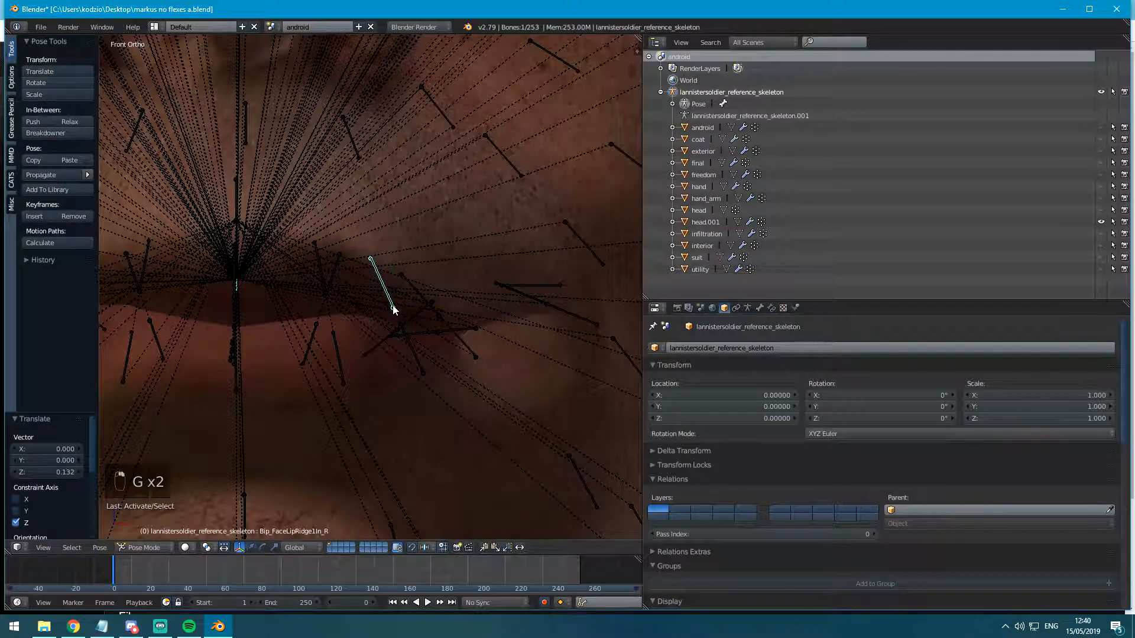
left_click(391, 306)
key("ctrl+z")
right_click(409, 348)
key("g")
left_click(428, 308)
key("ctrl+z")
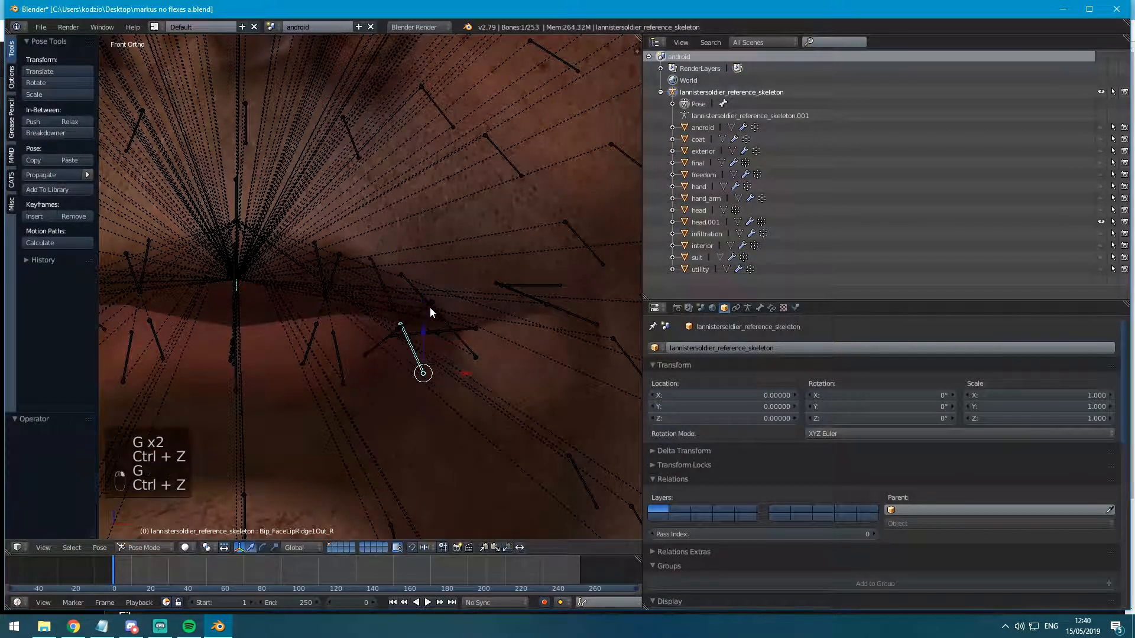
right_click(448, 324)
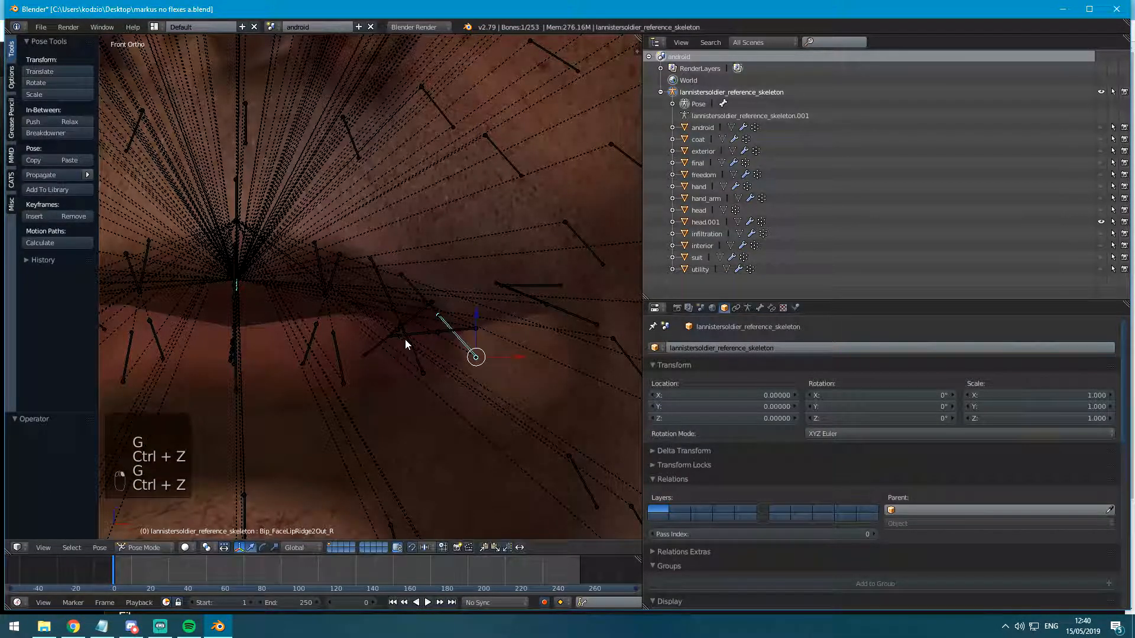
Raise the Bip_FaceLipRoll1Out_R bone about 0.102 along global Z, and raise Bip_FaceLipRoll2Out_R along the same axis.
right_click(402, 324)
key("g")
key("z")
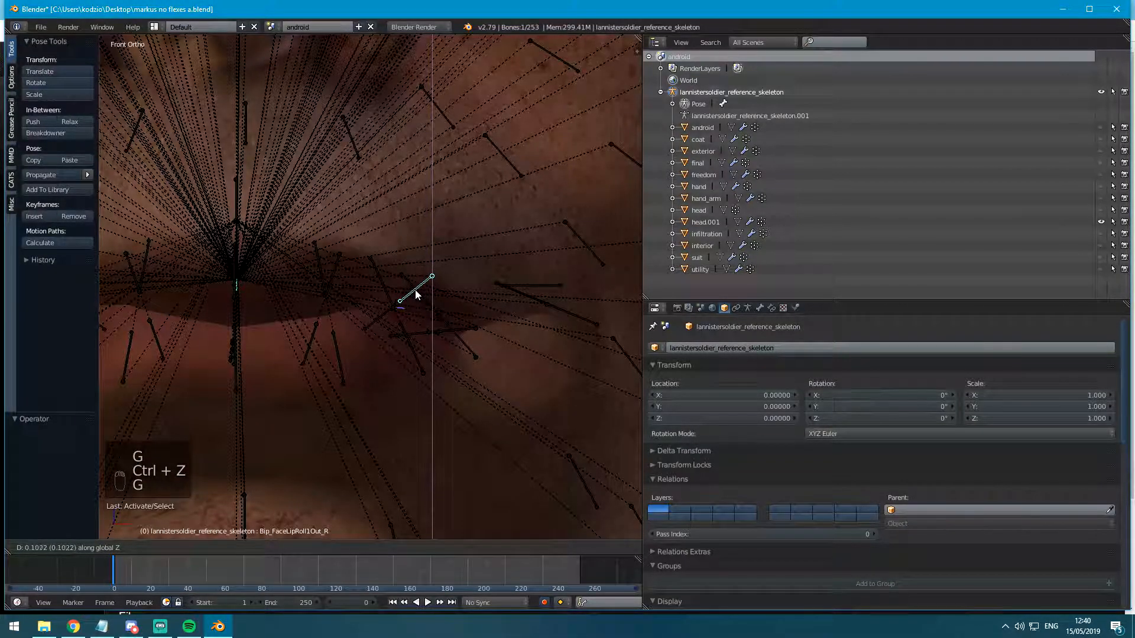
left_click(415, 295)
right_click(453, 335)
right_click(457, 338)
right_click(466, 329)
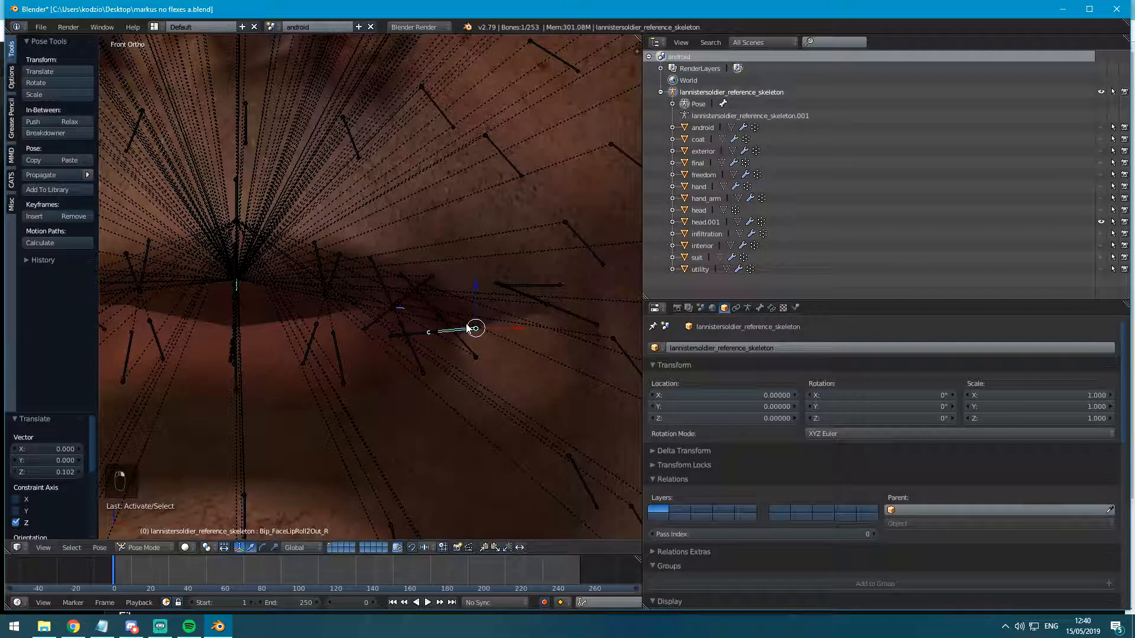
key("g")
key("z")
left_click(464, 295)
Raise the Bip_FaceLipRidge2Out_R bone about 0.051 and the Bip_FaceLipRidge2Out_L bone about 0.064 in Z.
right_click(449, 328)
right_click(452, 327)
key("g")
left_click(453, 315)
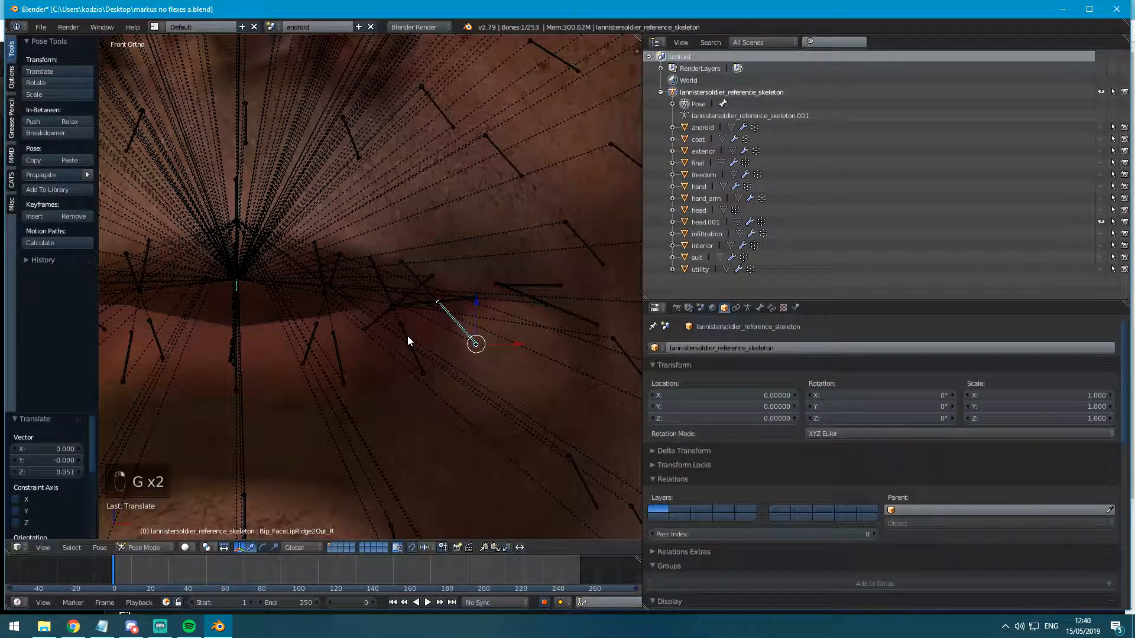
scroll(347, 359, "down", 2)
middle_click_drag(132, 350, 273, 342, "shift")
scroll(273, 342, "up", 1)
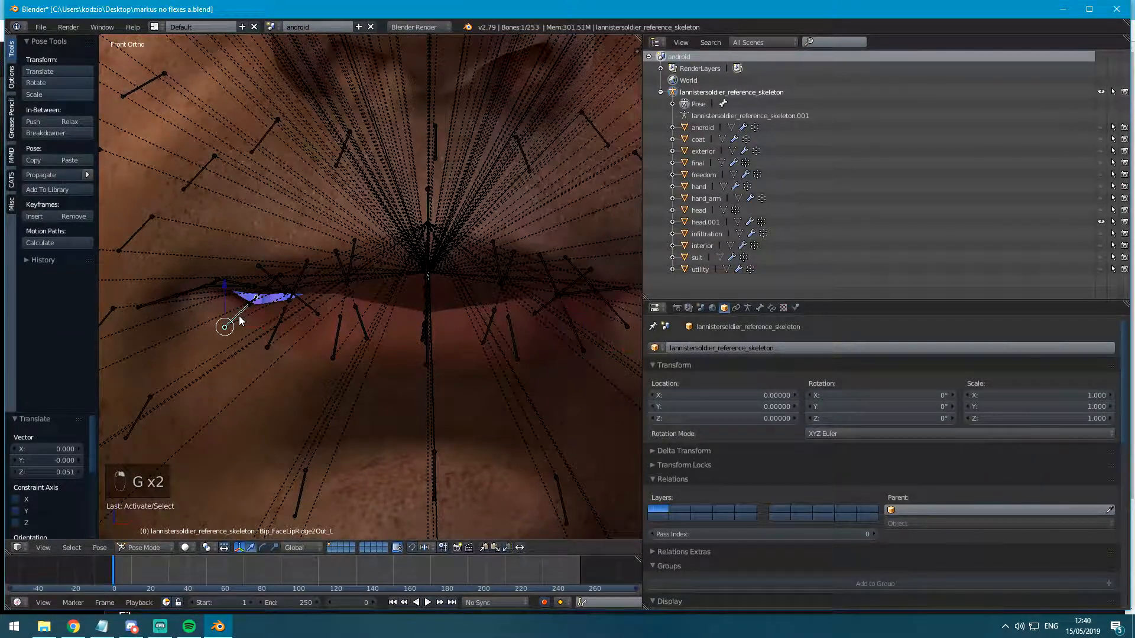
key("g")
left_click(247, 307)
Nudge the Bip_FaceLipRidge1Out_L bone slightly upward along global Z.
right_click(278, 324)
key("g")
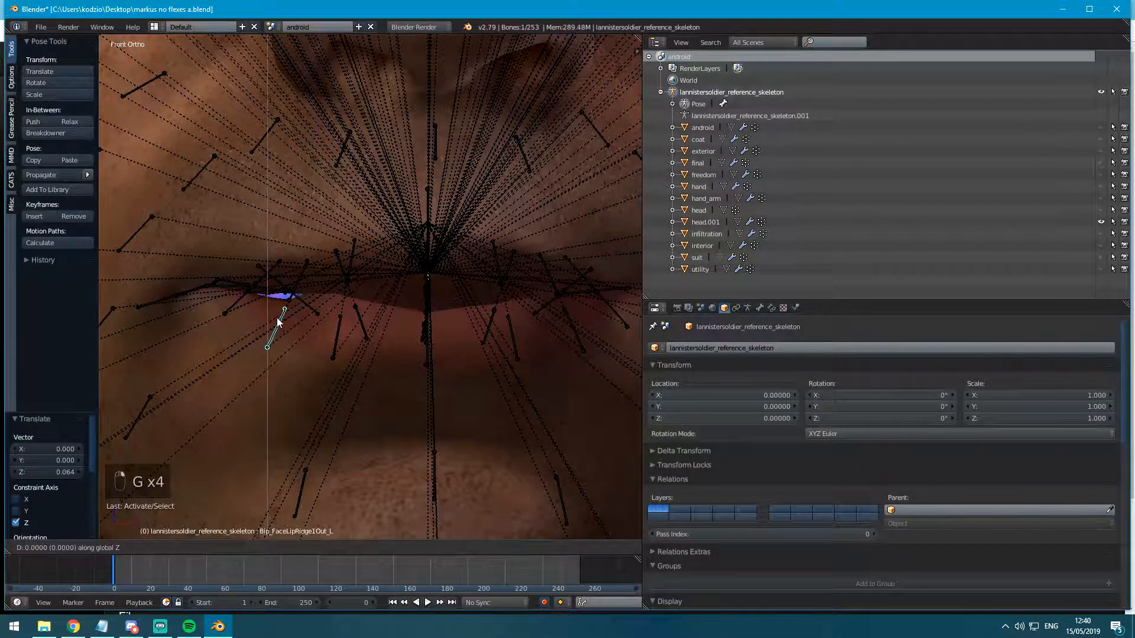
left_click(276, 319)
Temporarily hide the skeleton to examine the mouth shape from an angle, and return to posing in the front view.
key("ctrl+Tab")
key("h")
scroll(263, 306, "down", 3)
middle_click_drag(264, 307, 241, 333)
scroll(242, 333, "up", 3)
key("ctrl+z")
key("KP_1")
key("ctrl+Tab")
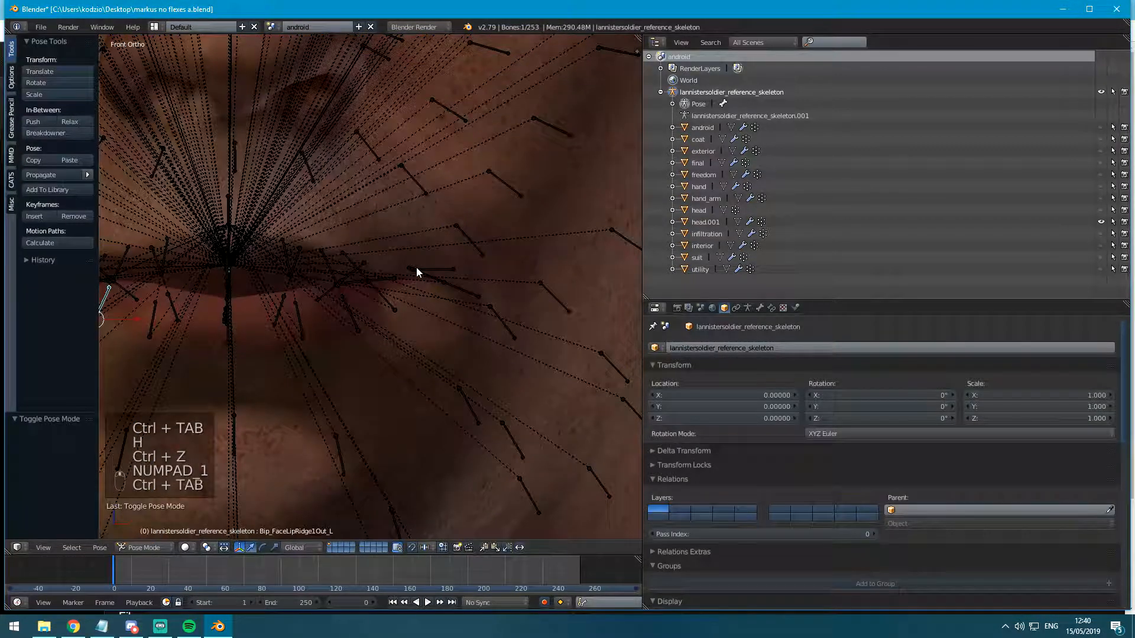
Shift the right mouth-corner bone slightly upward and rotate it.
key("g")
left_click(417, 263)
key("r")
left_click(382, 232)
Rotate the Bip_FaceMouthCornerBase_L bone about 4.49°, try shifting it along global X, and undo the shift.
middle_click_drag(247, 274, 405, 289, "shift")
right_click(189, 288)
key("r")
key("g")
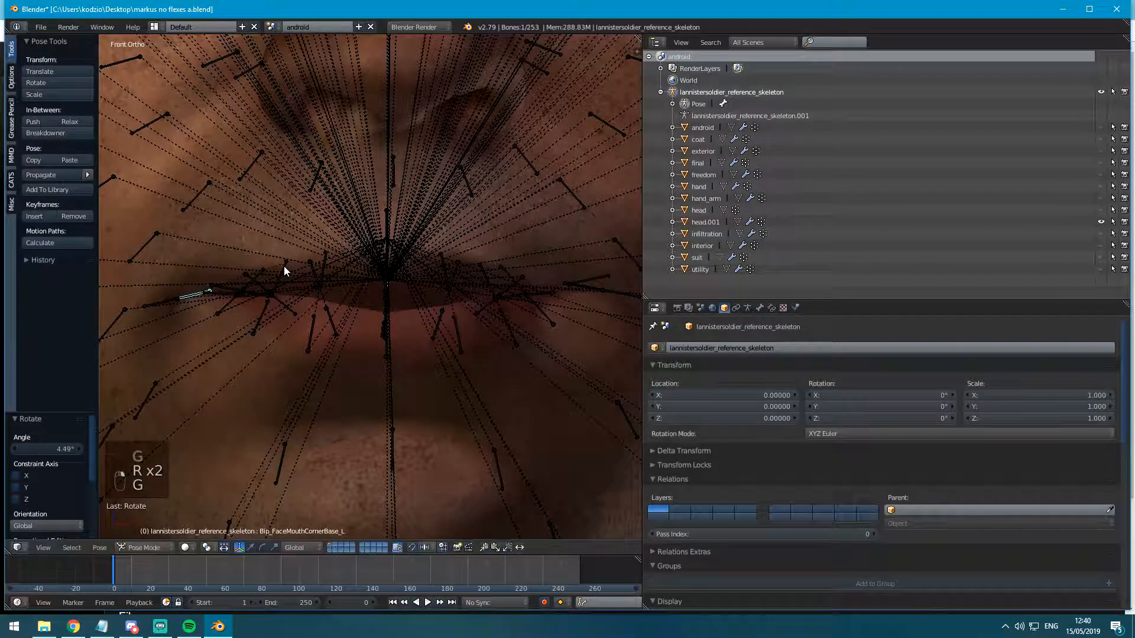
left_click(289, 258)
middle_click_drag(288, 257, 171, 295, "shift")
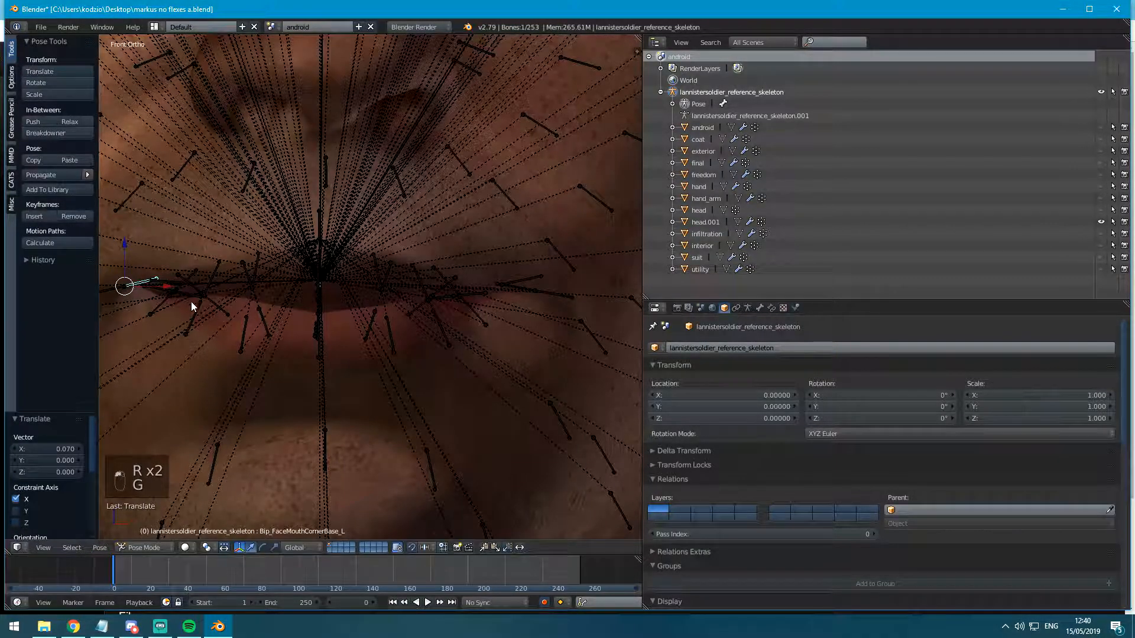
key("ctrl+z")
Raise the Bip_FaceLipRoll2Out_L bone about 0.034 along global Z.
key("KP_Decimal")
right_click(423, 297)
key("g")
key("z")
left_click(405, 290)
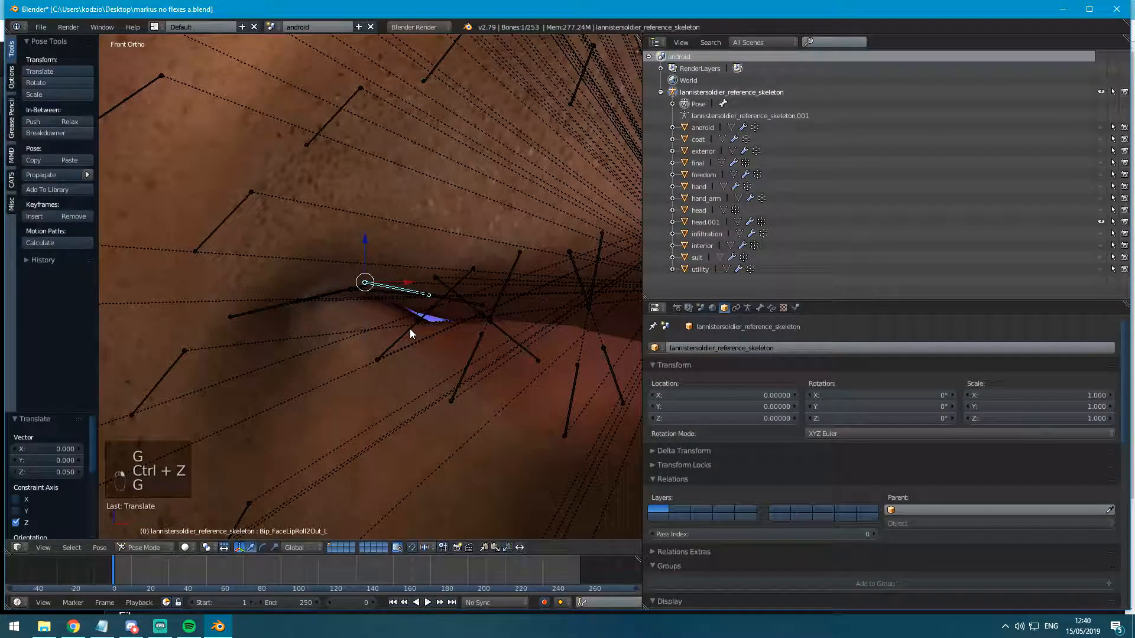
key("ctrl+z")
key("g")
middle_click(411, 323)
left_click(412, 316)
Fine-tune the Bip_FaceLipRoll2Out_L bone with small rotations and a slight upward shift, ending with a rotation of about 4.14°.
key("r")
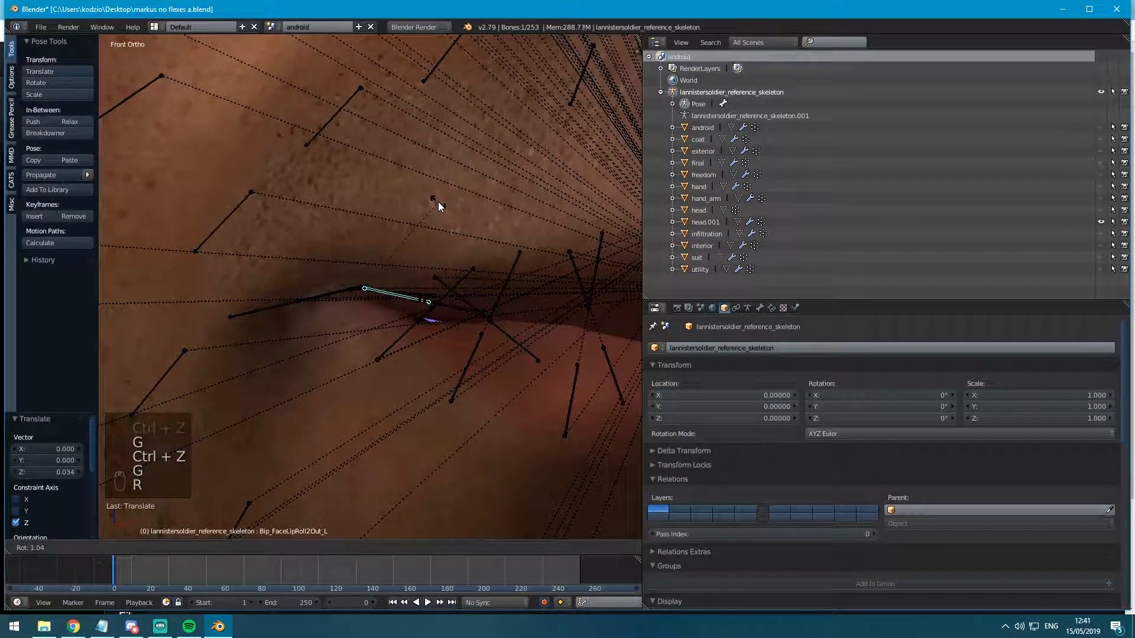
left_click(439, 202)
middle_click_drag(439, 272, 393, 286, "shift")
key("g")
left_click(392, 279)
key("r")
left_click(410, 341)
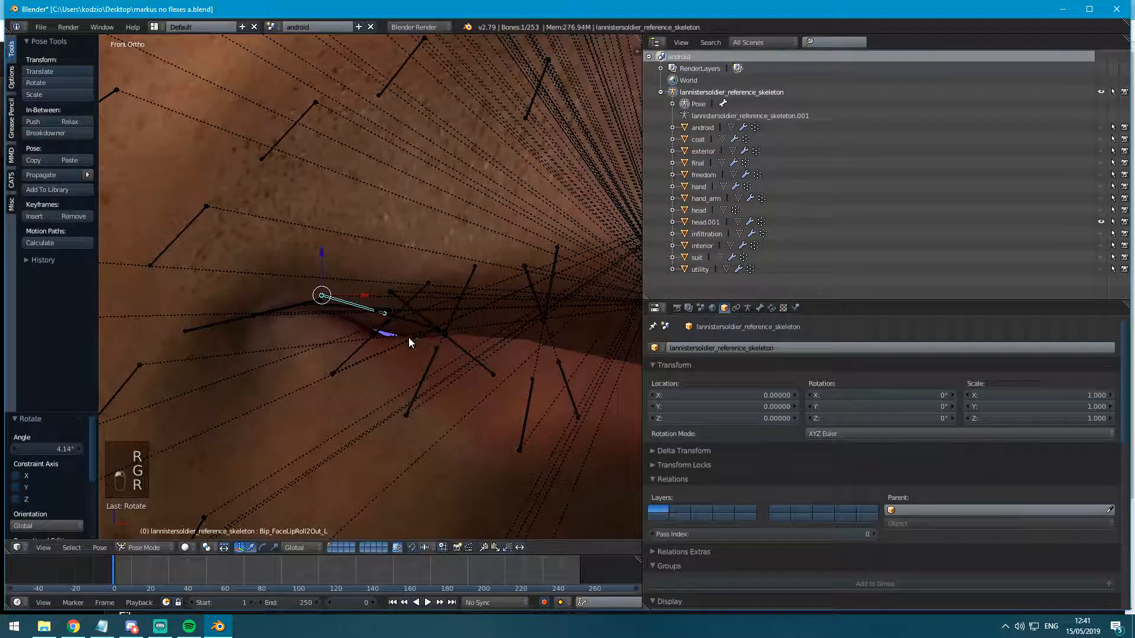
Shift the left mouth-corner bone slightly upward and rotate it about 4.74°.
right_click(284, 302)
right_click(288, 303)
key("g")
left_click(292, 293)
key("r")
left_click(385, 263)
Select Bip_FaceCheekSide04_L and the cheek bone above it, and move both about -0.057 in X and 0.047 in Z.
right_click(189, 234)
scroll(266, 230, "down", 1)
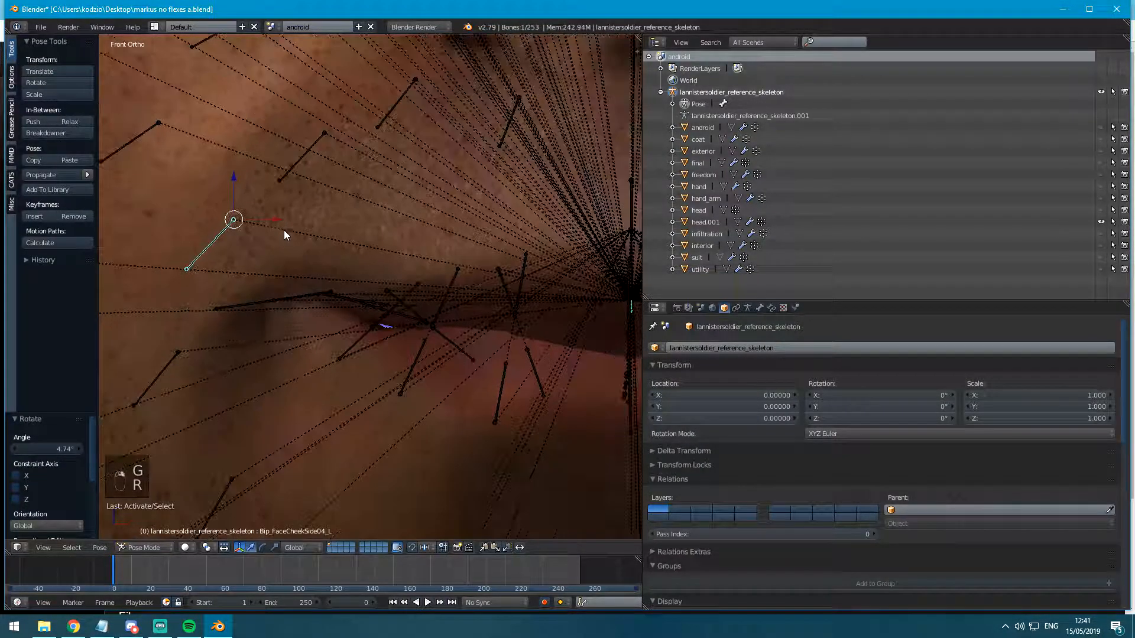
key("a")
key("c")
left_click_drag(289, 177, 229, 226)
right_click(230, 225)
scroll(231, 226, "down", 3)
key("g")
left_click(241, 231)
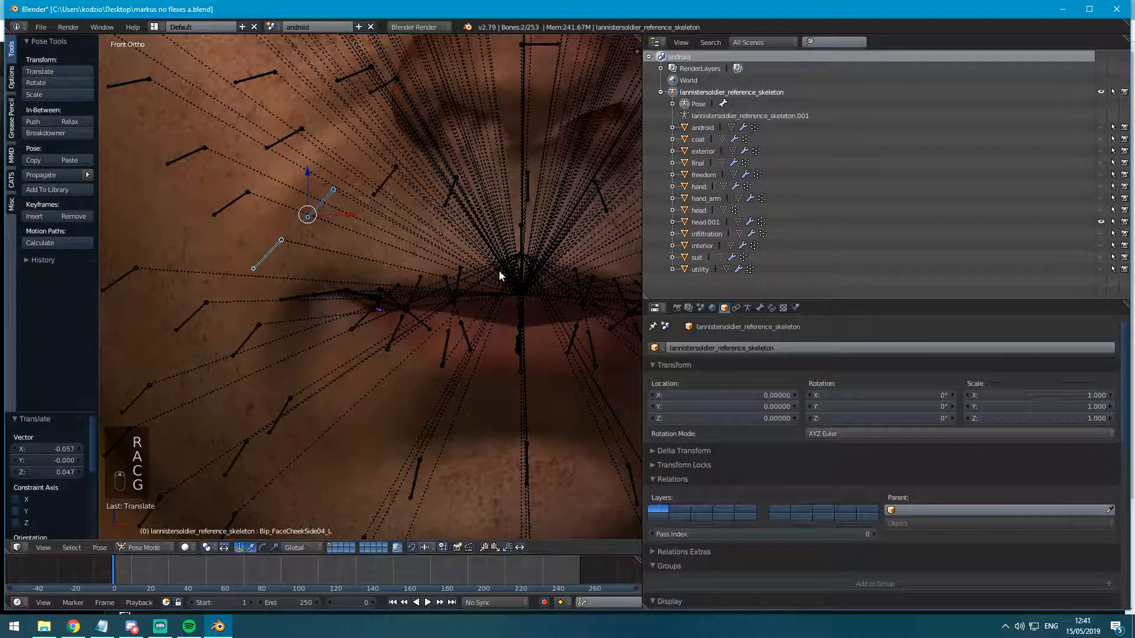
Select the two matching cheek bones on the right side and move them about 0.054 in X and 0.043 in Z.
middle_click_drag(526, 270, 146, 293, "shift")
key("a")
key("c")
left_click_drag(387, 290, 335, 241)
right_click(336, 243)
key("g")
left_click(384, 276)
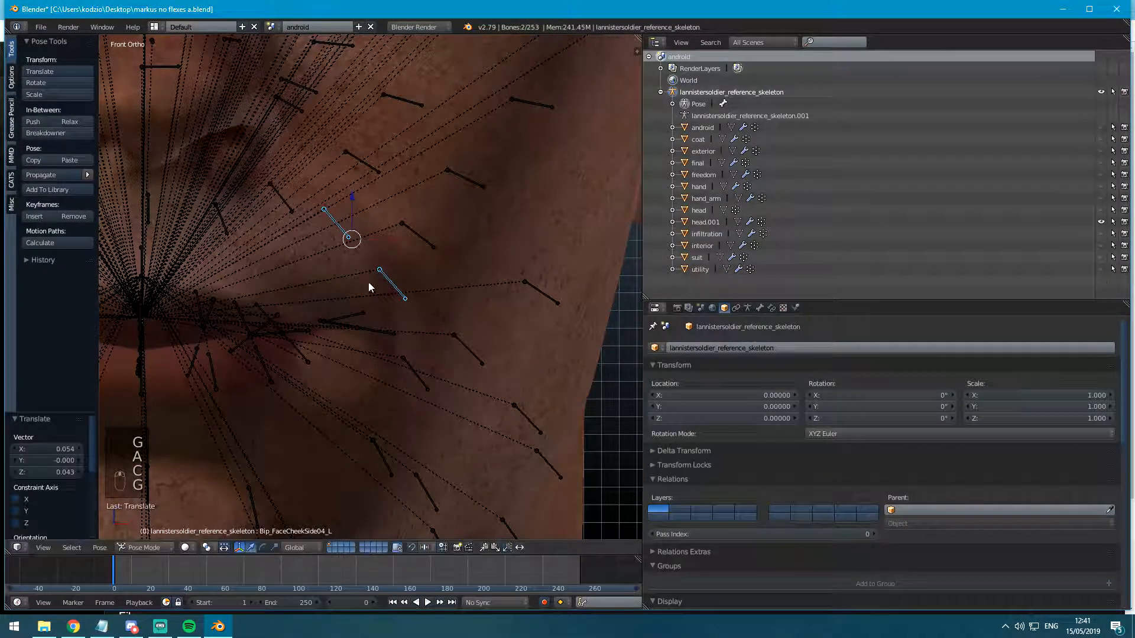
Shift the Bip_FaceMouthCornerBase_R bone slightly upward and rotate it about -3.61°.
right_click(348, 324)
key("g")
left_click(348, 318)
key("r")
left_click(327, 284)
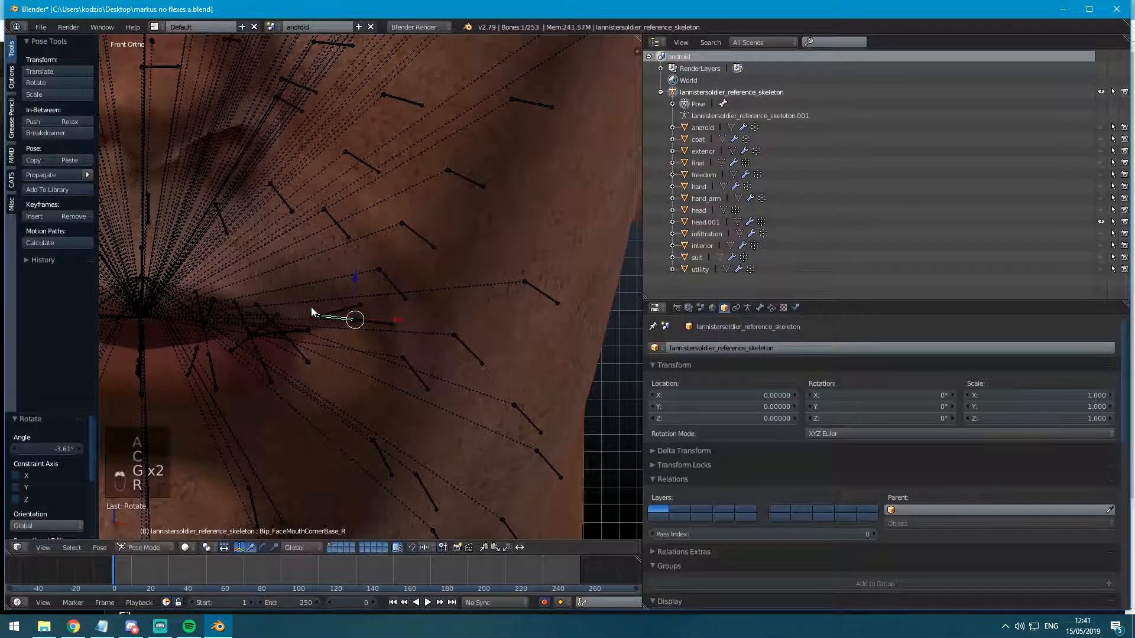
Rotate the Bip_FaceLipRoll2Out_R bone and move it about 0.006 in X and 0.048 in Z.
scroll(268, 318, "up", 4)
middle_click_drag(269, 318, 371, 312, "shift")
right_click(409, 341)
key("r")
left_click(436, 276)
key("ctrl+z")
key("r")
key("g")
left_click(447, 254)
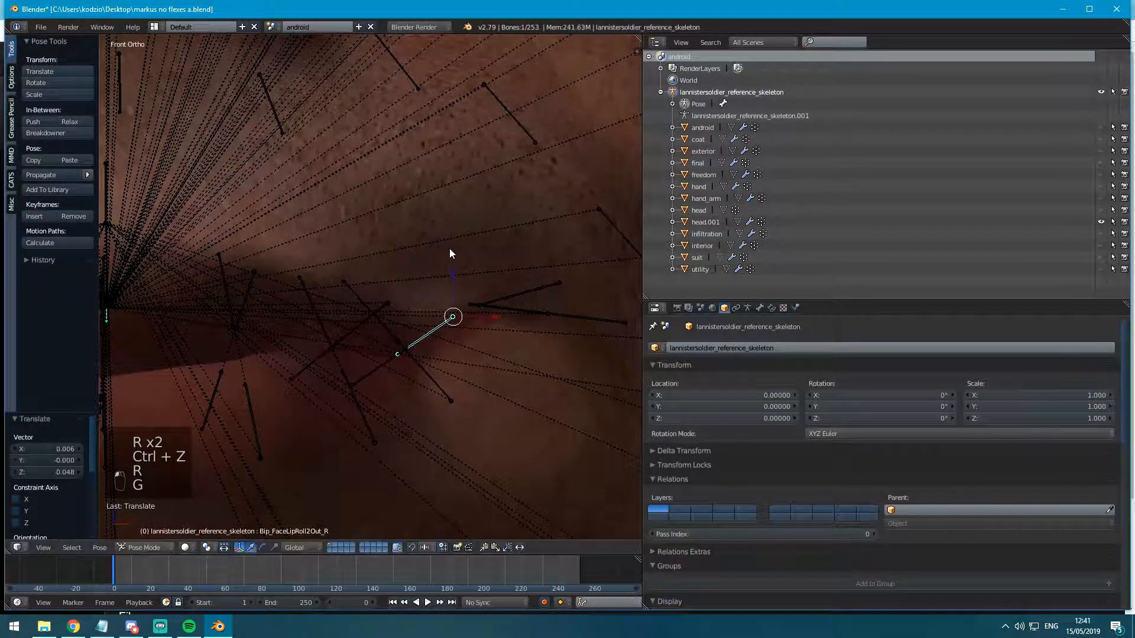
Rotate the Bip_FaceLipRoll2Out_R bone, and move the Bip_FaceLipRidge2In_R bone about -0.018 in X and -0.011 in Z.
key("r")
key("r")
left_click(381, 334)
right_click(374, 322)
key("g")
left_click(373, 330)
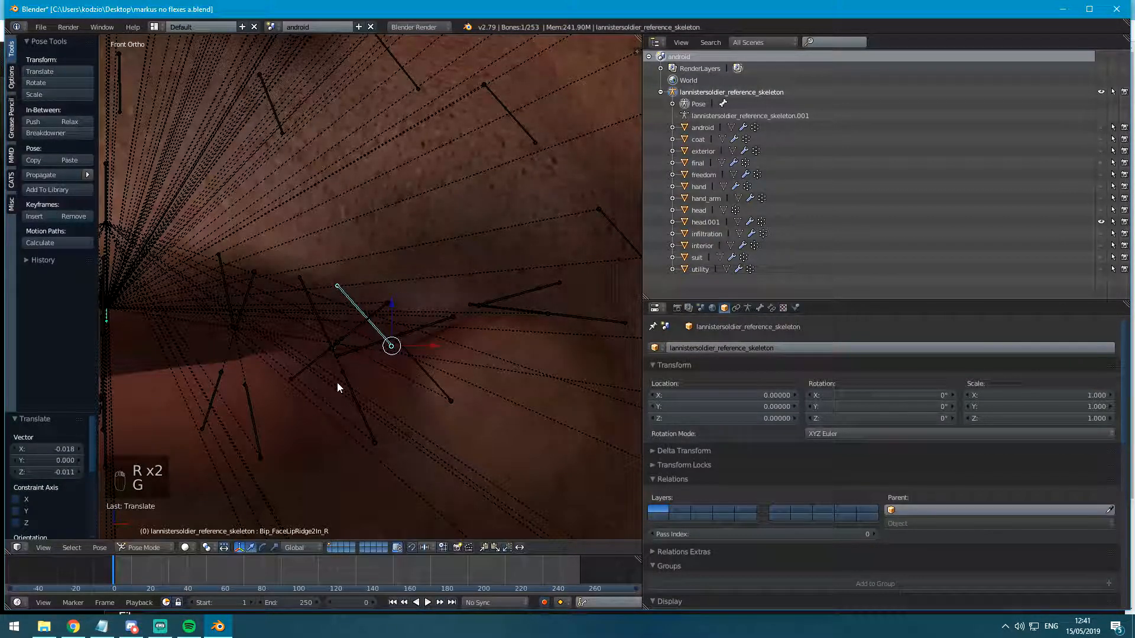
key("ctrl+z")
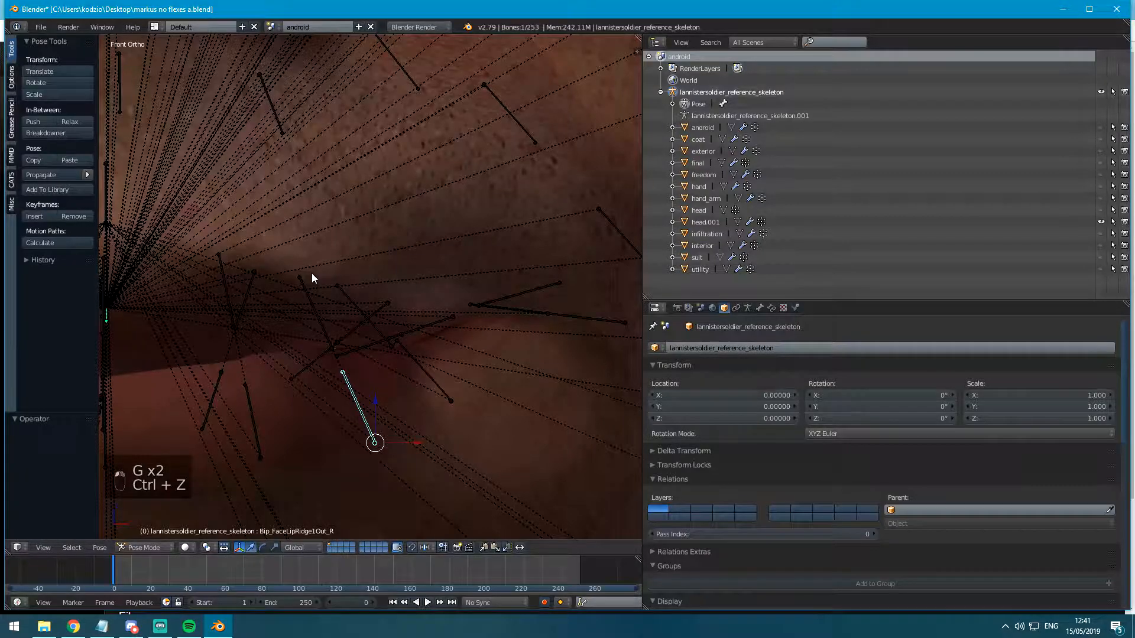
Check the lip gap with the skeleton hidden, and raise the Bip_FaceLipRidge2Out_R bone about 0.025 in Z.
key("ctrl+Tab")
key("h")
middle_click_drag(368, 331, 397, 318)
scroll(349, 335, "up", 8)
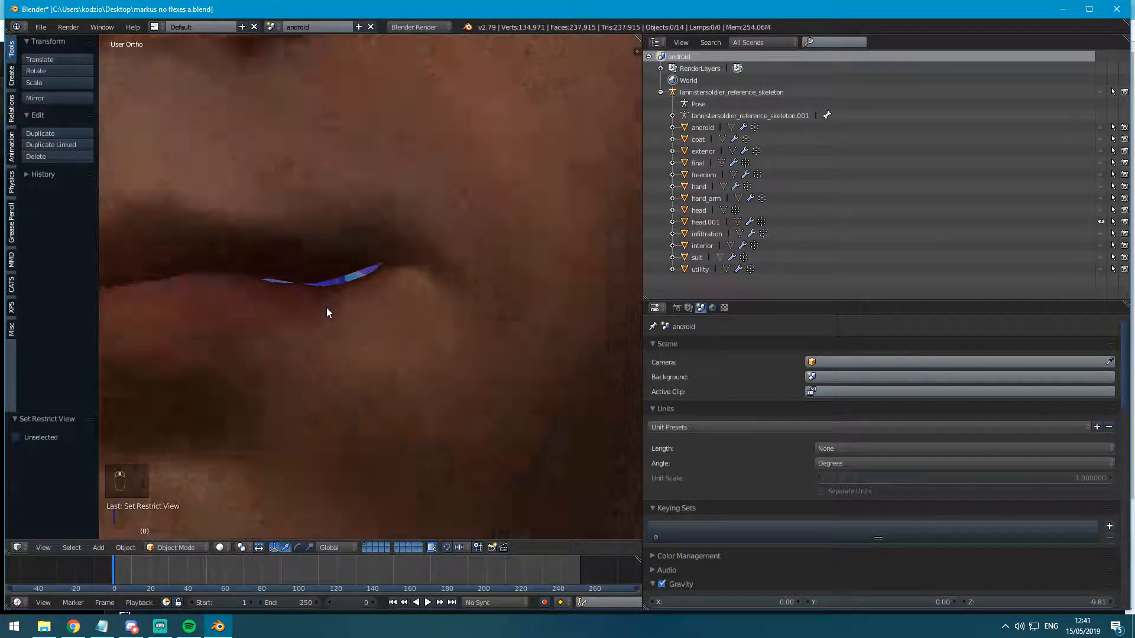
scroll(324, 298, "down", 1)
key("ctrl+z")
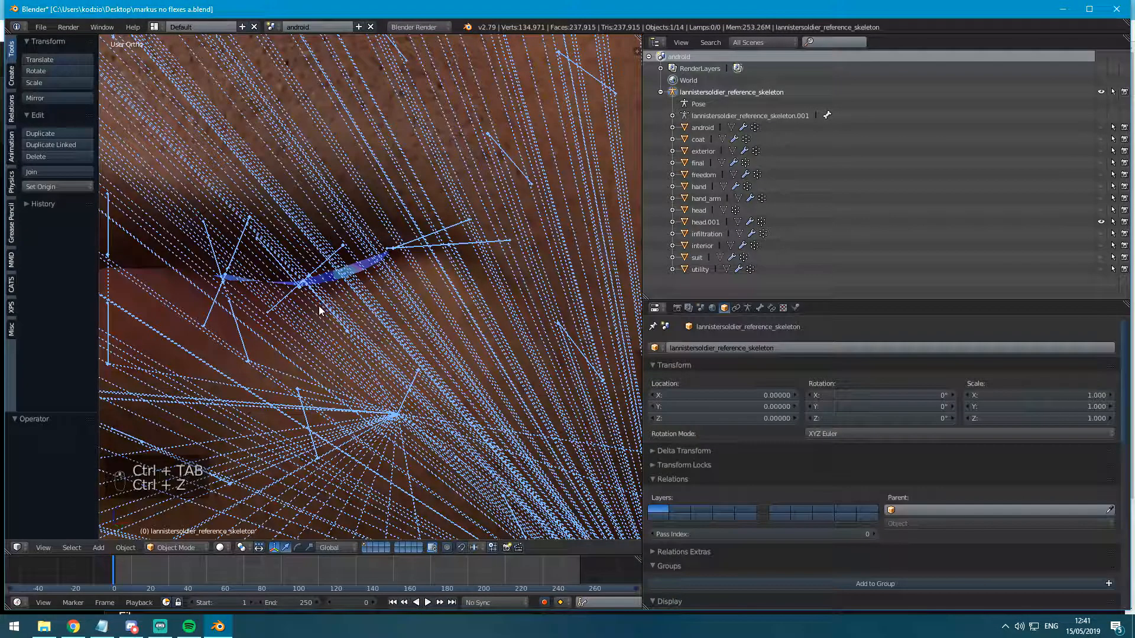
key("ctrl+Tab")
right_click(317, 280)
key("g")
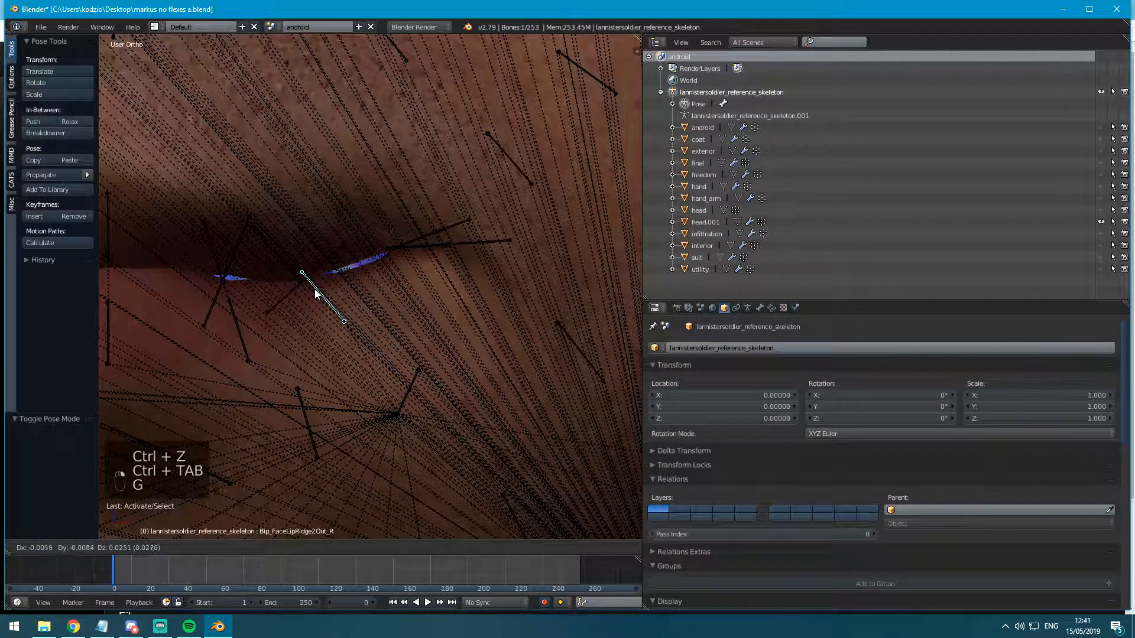
left_click(316, 289)
Move the Bip_FaceLipRidge1Out_R bone about -0.004 in Y and 0.016 in Z.
right_click(229, 311)
key("g")
left_click(229, 304)
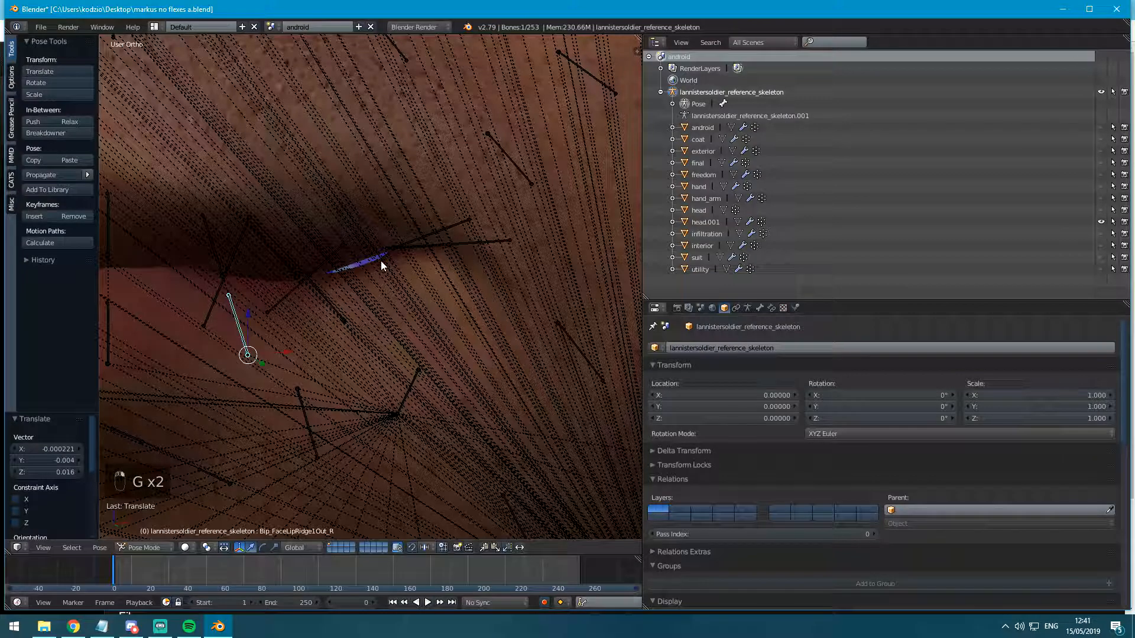
Try to close the lip gap by moving the Bip_FaceMouthCornerBase_R and Bip_FaceMouthCornerLo_R bones.
right_click(400, 250)
key("g")
left_click(409, 250)
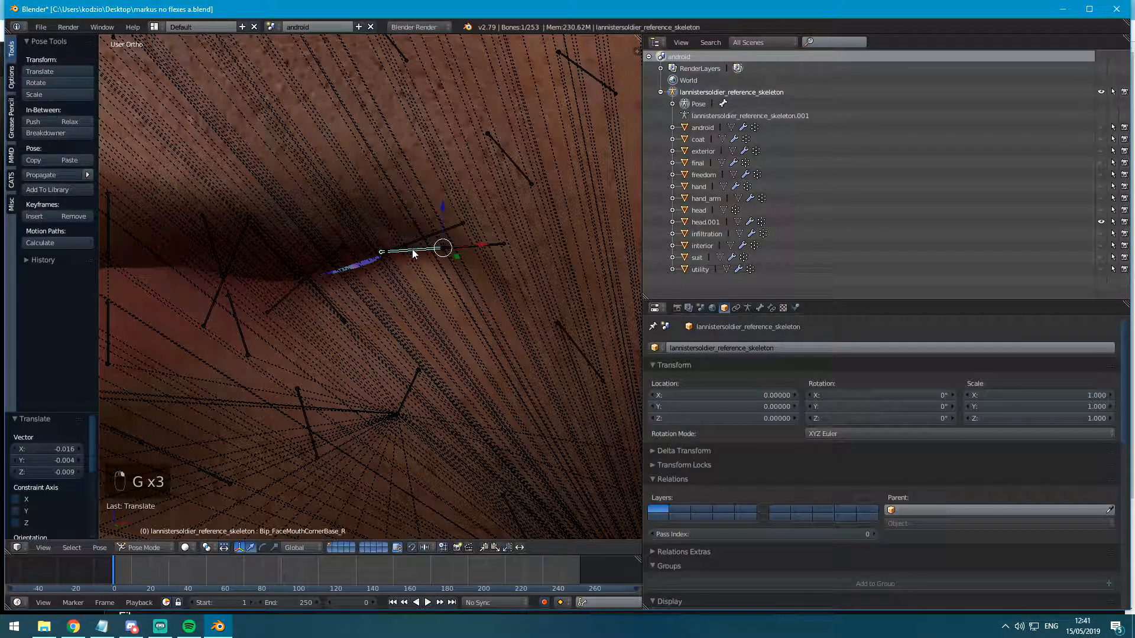
key("ctrl+z")
right_click(470, 244)
key("g")
left_click(463, 247)
key("ctrl+z")
Move the Bip_FaceMouthCornerInBase_R bone about -0.018 in X, -0.018 in Y and 0.044 in Z.
right_click(455, 234)
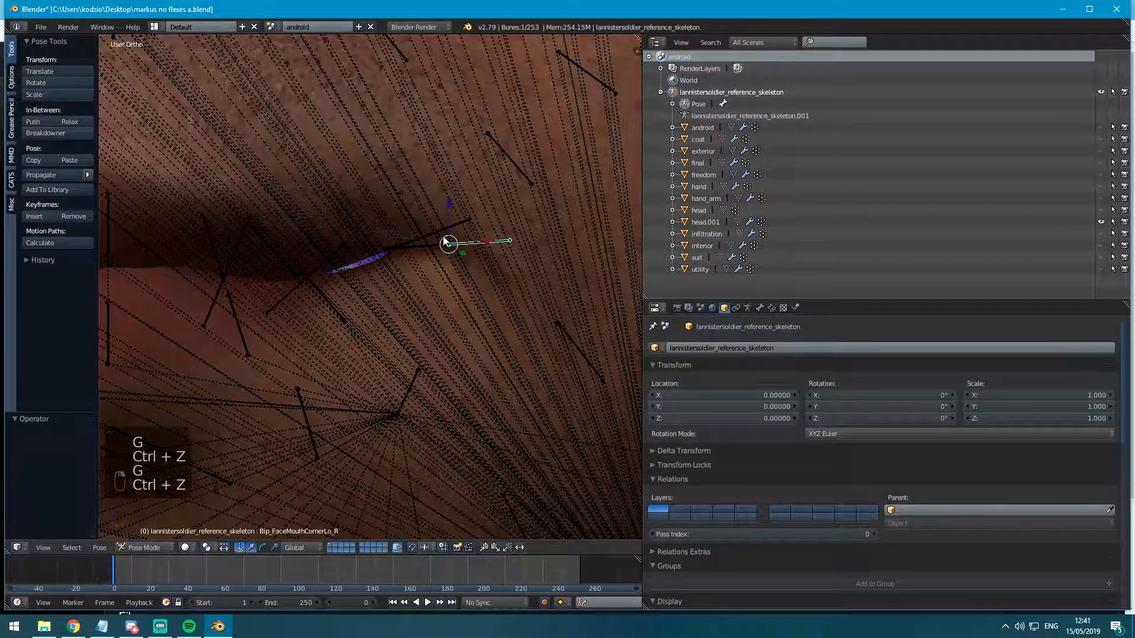
key("g")
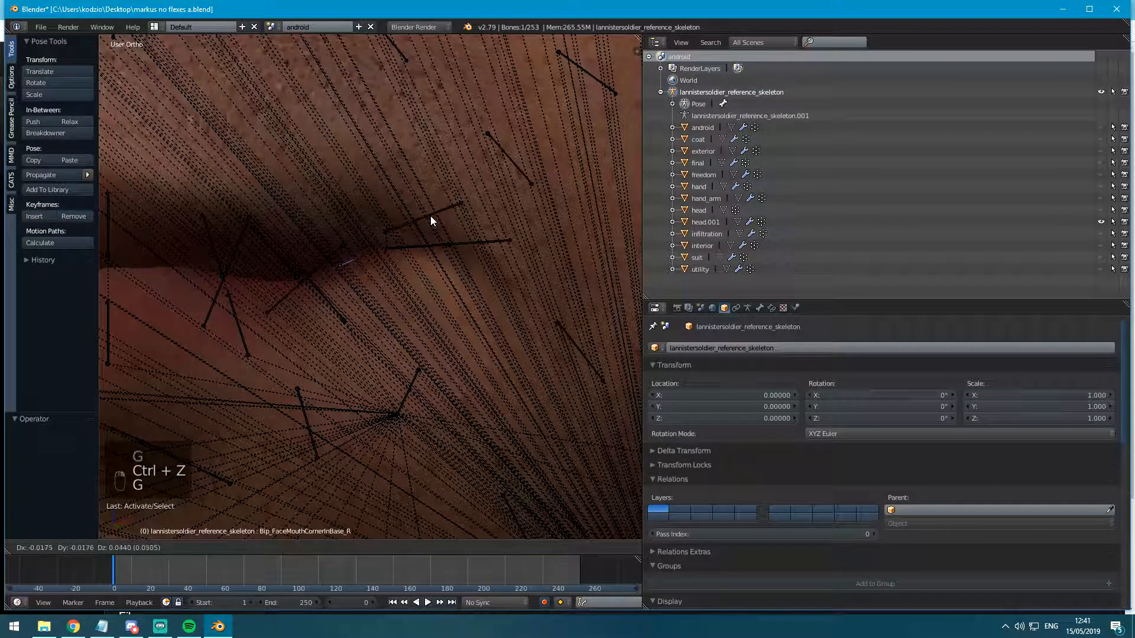
left_click(430, 215)
Inspect the opposite mouth corner without the skeleton, and move the lip bone there slightly upward.
key("ctrl+Tab")
key("h")
scroll(413, 276, "down", 6)
middle_click_drag(275, 316, 304, 358)
scroll(305, 358, "up", 3)
middle_click_drag(305, 359, 456, 343, "shift")
key("ctrl+z")
key("ctrl+Tab")
scroll(338, 349, "up", 2)
right_click(338, 332)
key("g")
left_click(340, 312)
Leave pose mode, hide the skeleton and show the whole head from the front.
key("ctrl+Tab")
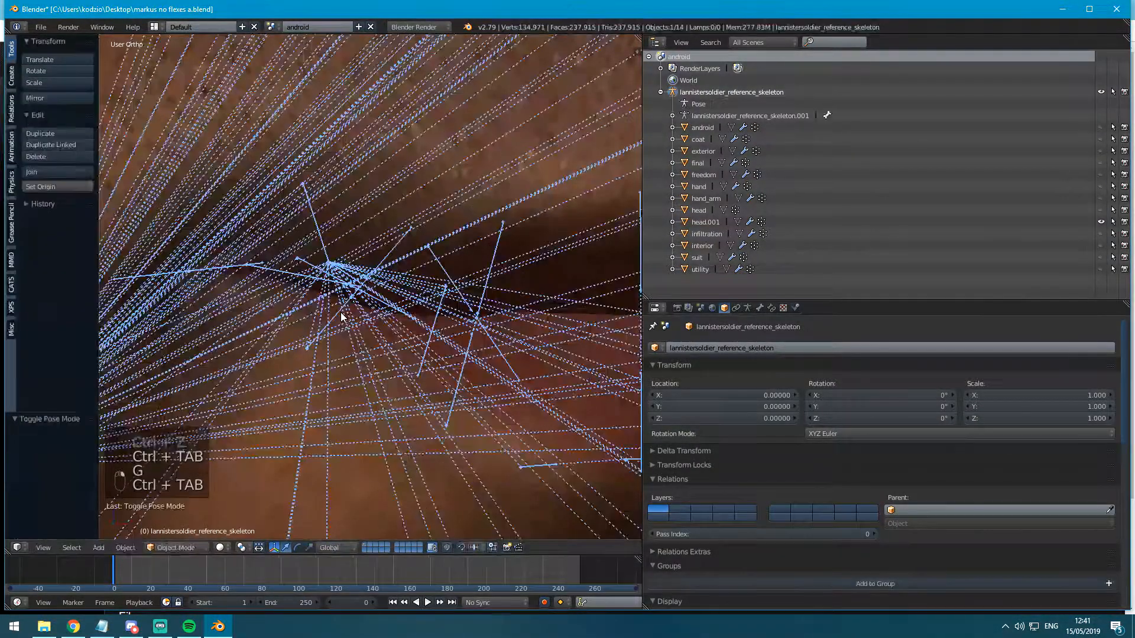
key("h")
scroll(345, 333, "down", 4)
middle_click_drag(343, 334, 365, 367)
scroll(418, 317, "down", 3)
key("KP_1")
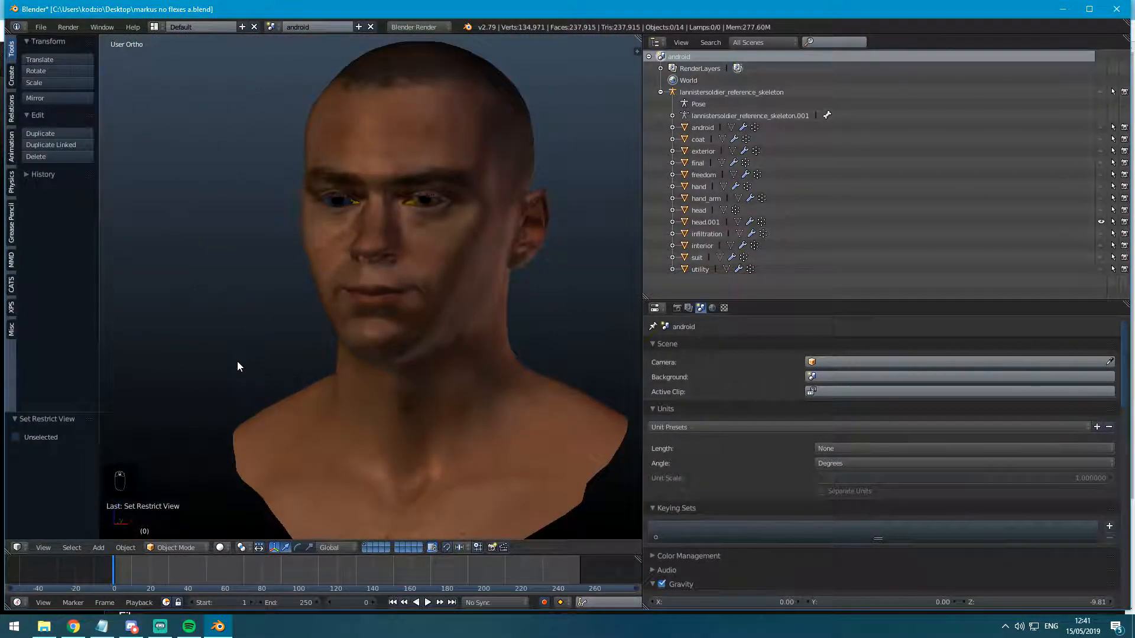
scroll(237, 366, "up", 2)
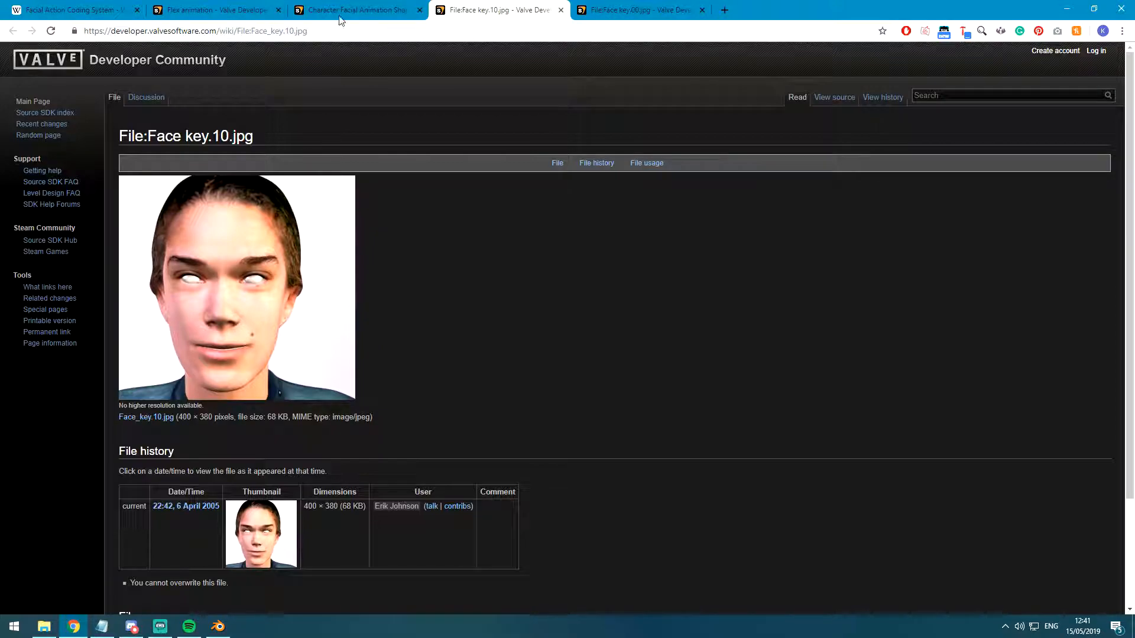
Switch to the browser and compare the Face key.10 reference image with the neutral Face key.00 image.
left_click(344, 12)
left_click(542, 9)
left_click(651, 5)
left_click(506, 5)
left_click(627, 5)
left_click(514, 6)
key("alt+Tab")
Select the head.001 mesh and apply its Armature modifier as a shape key.
right_click(551, 295)
left_click(758, 307)
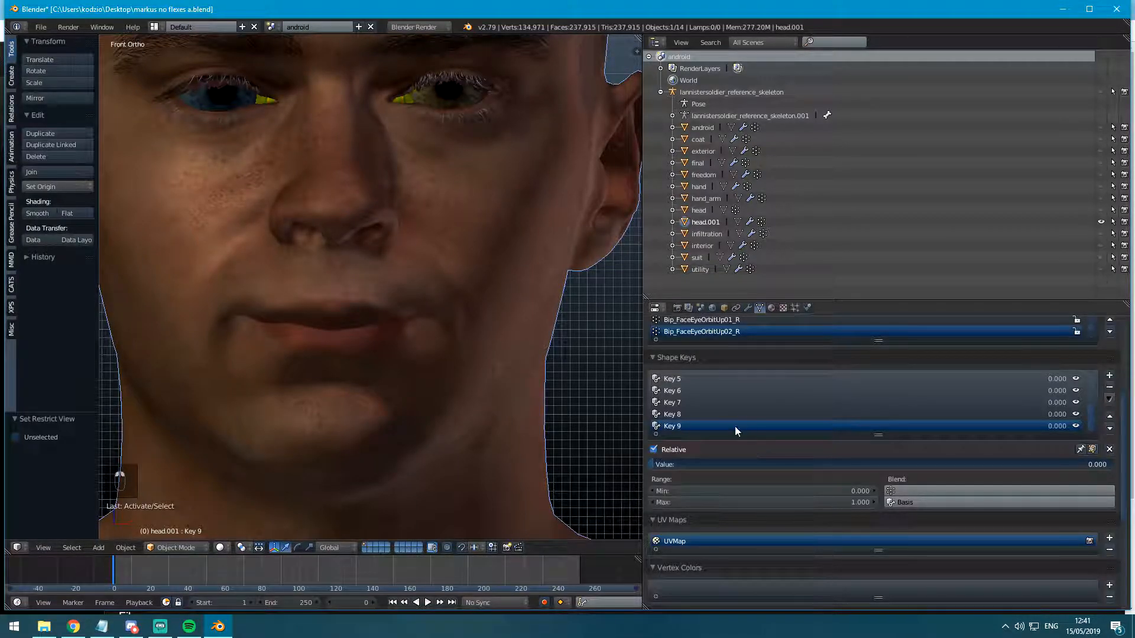
left_click(748, 308)
left_click(814, 363)
left_click(760, 308)
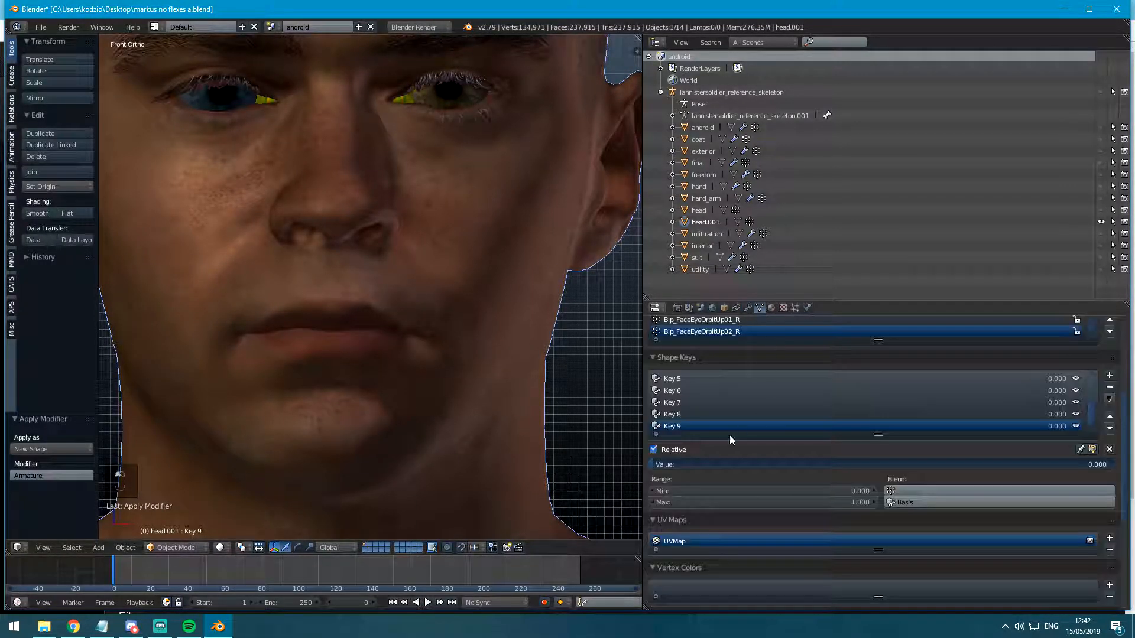
Select the new Armature shape key and set its value to 1.000.
left_click(677, 427)
left_click_drag(732, 464, 1111, 465)
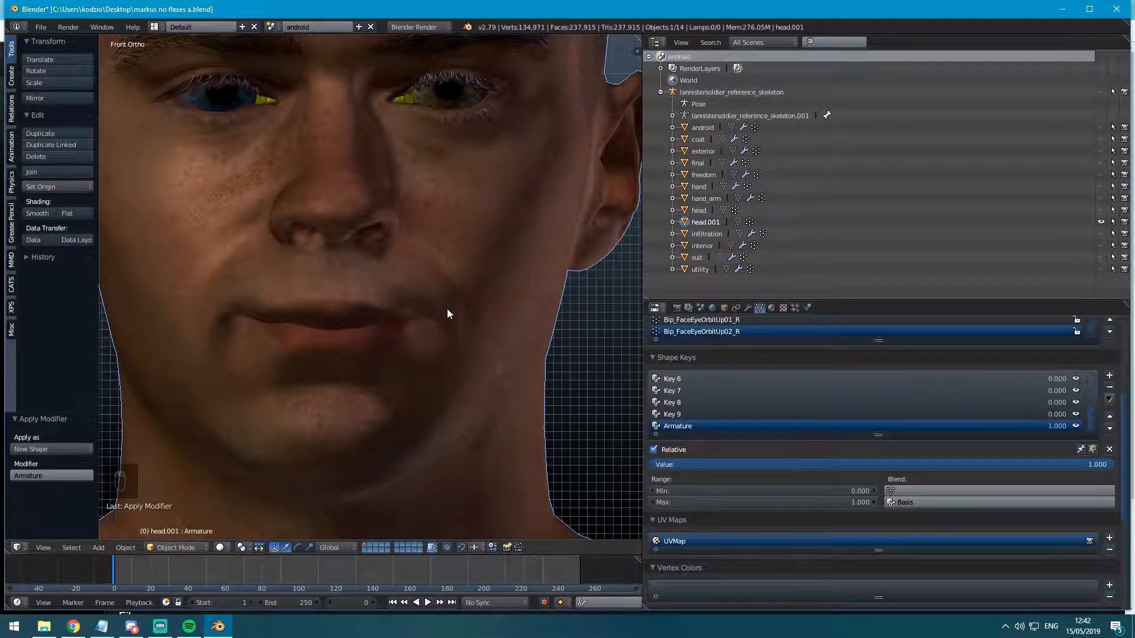
left_click_drag(848, 466, 1111, 465)
Switch to the browser and open the Face key.11 reference image from the Character Facial Animation Shapekey Set page.
key("alt+Tab")
left_click(386, 8)
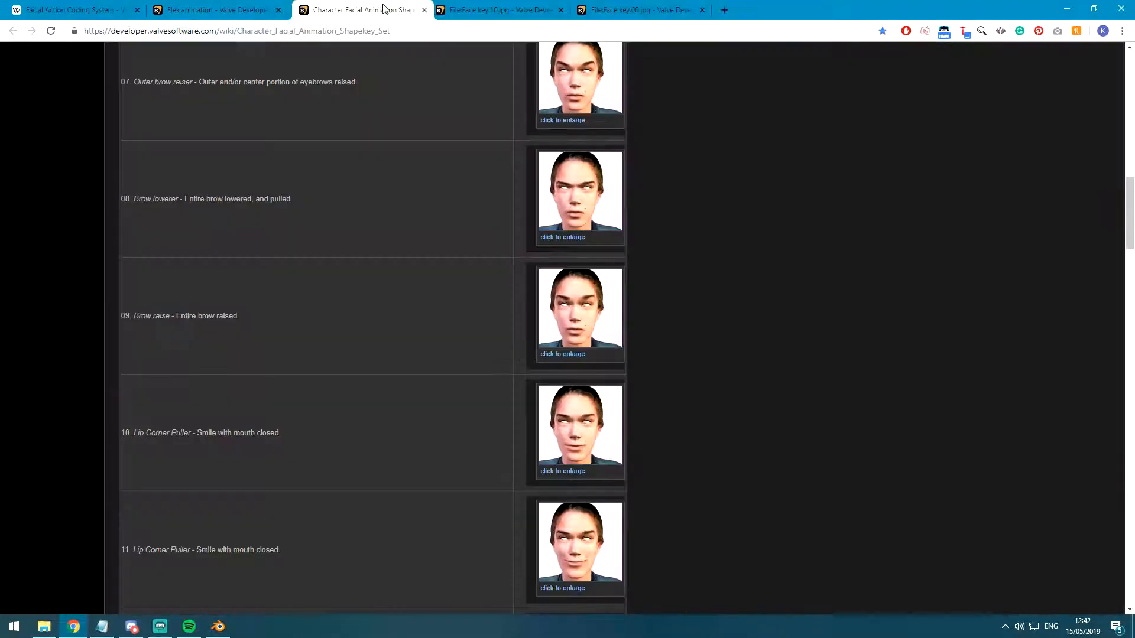
middle_click(579, 541)
left_click(511, 9)
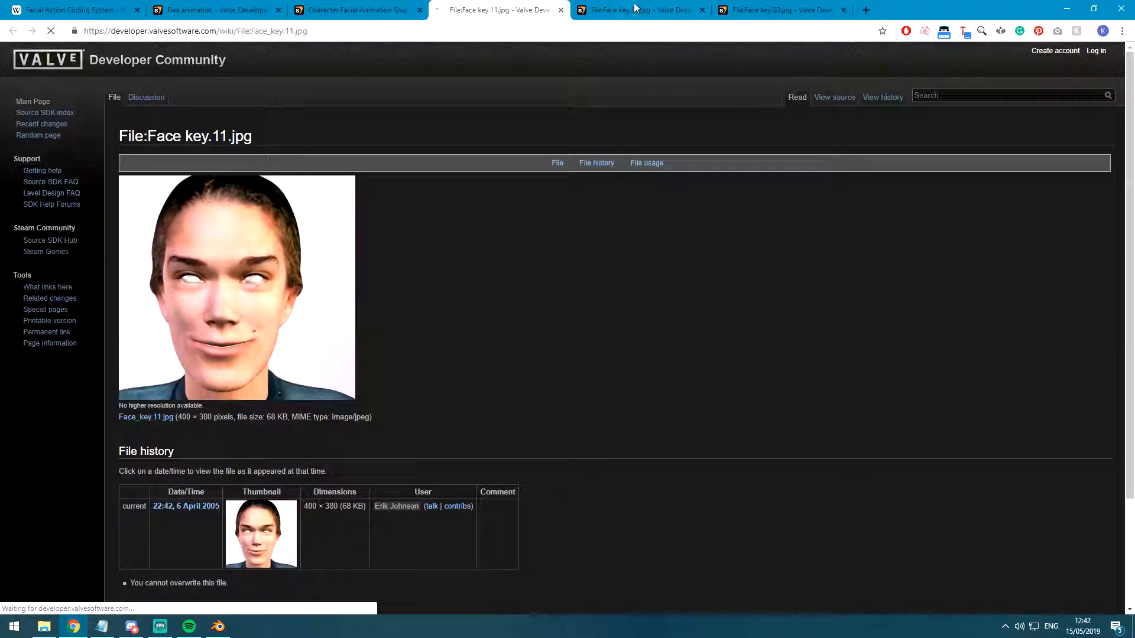
Compare the Face key.11 reference image with the Face key.10 image.
left_click(617, 8)
left_click(502, 6)
left_click(627, 6)
left_click(515, 6)
left_click(596, 8)
left_click(500, 7)
left_click(594, 7)
left_click(483, 5)
Return to Blender, rename the Armature shape key as Key 10 and save the file.
key("alt+Tab")
scroll(513, 343, "down", 3)
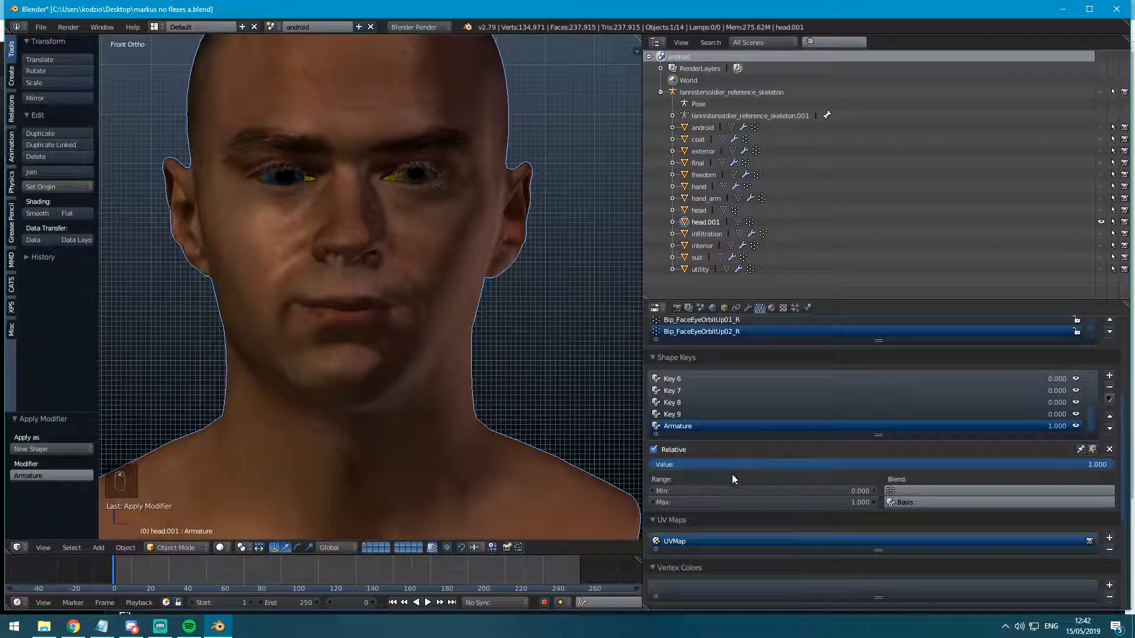
double_click(679, 426)
key("Return")
scroll(500, 183, "up", 2)
key("ctrl+s")
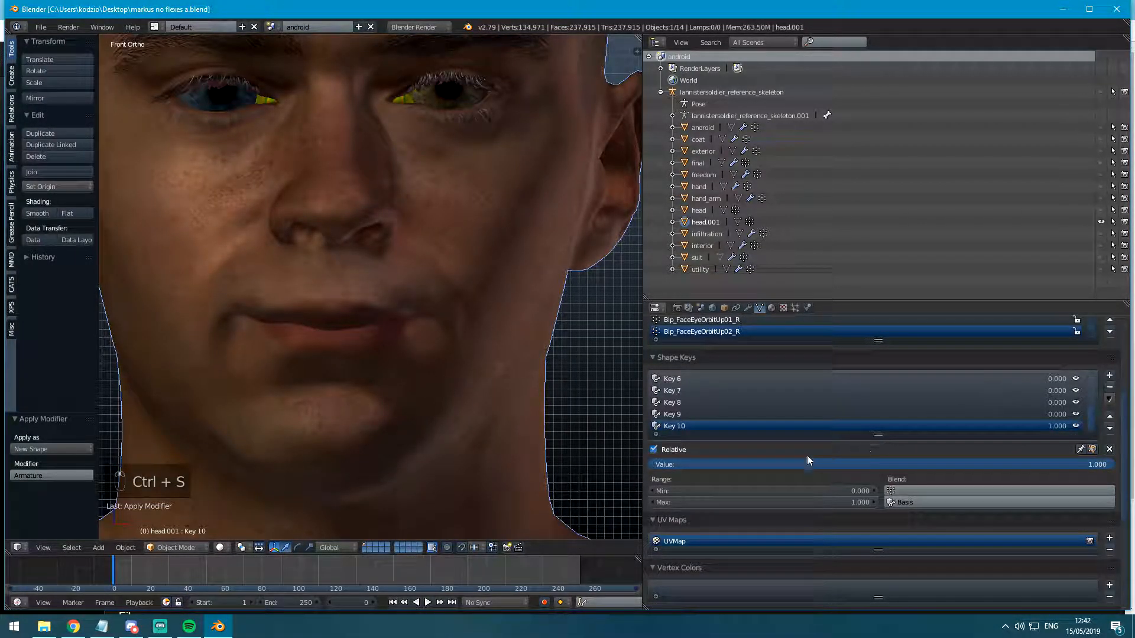
Set Key 10's value to 0.000 and add a new shape key to the head mesh.
left_click_drag(731, 467, 3, 349)
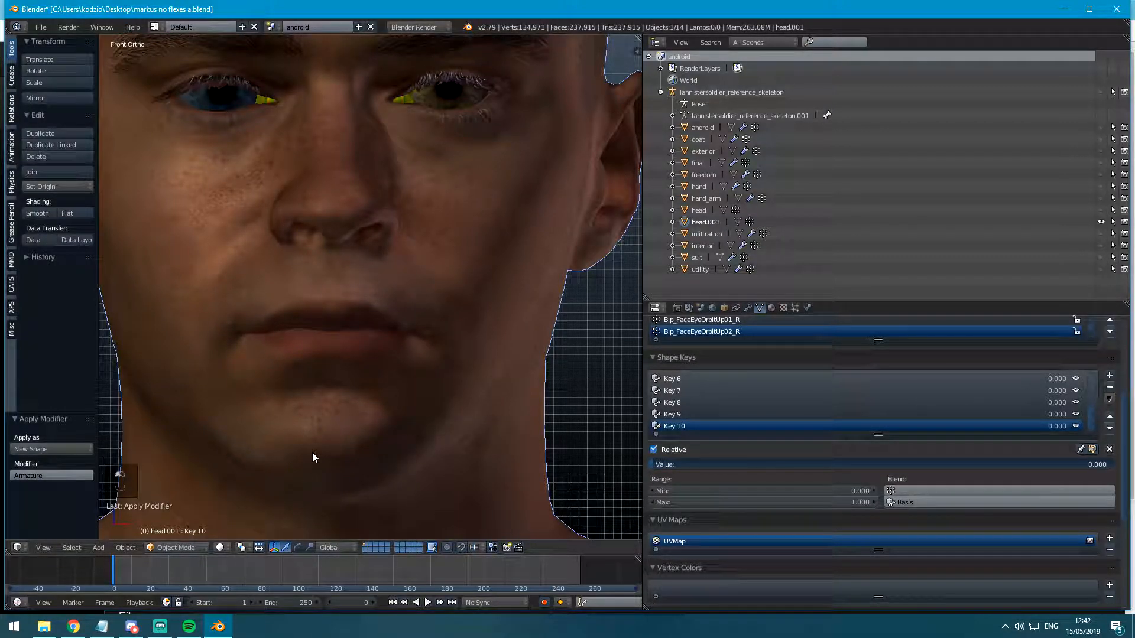
left_click(1109, 377)
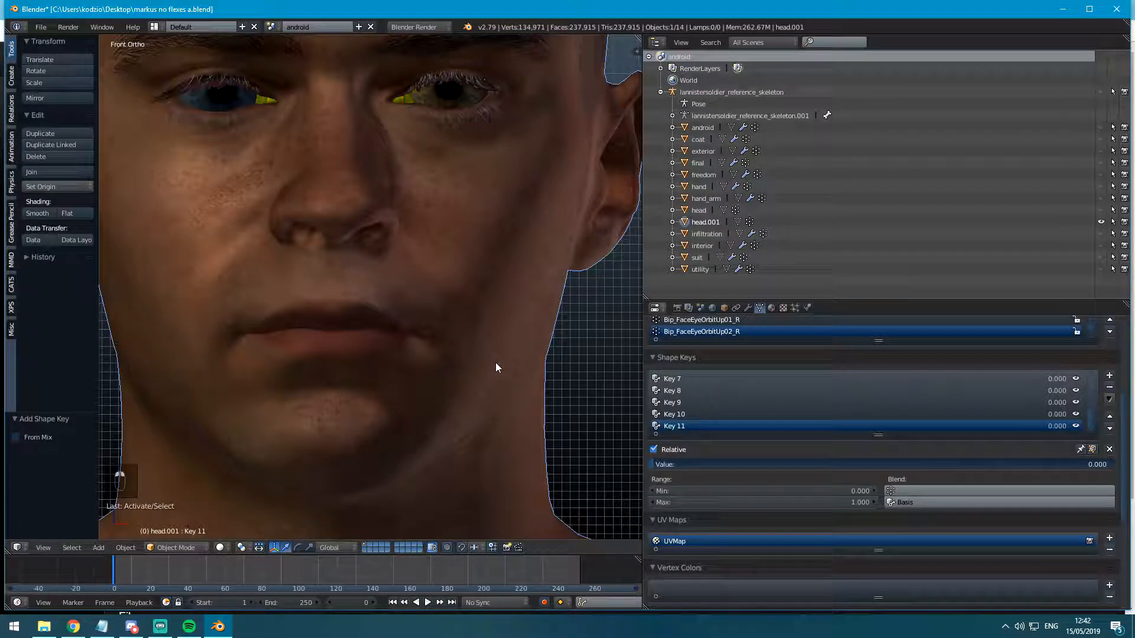
Edit Key 11 in wireframe with proportional editing turned off, and move a single head mesh vertex slightly.
key("Tab")
scroll(496, 359, "up", 4)
middle_click_drag(495, 358, 393, 409, "shift")
key("z")
scroll(414, 295, "down", 4)
middle_click_drag(414, 295, 428, 253)
scroll(427, 252, "up", 6)
scroll(381, 272, "up", 3)
right_click(399, 207)
key("g")
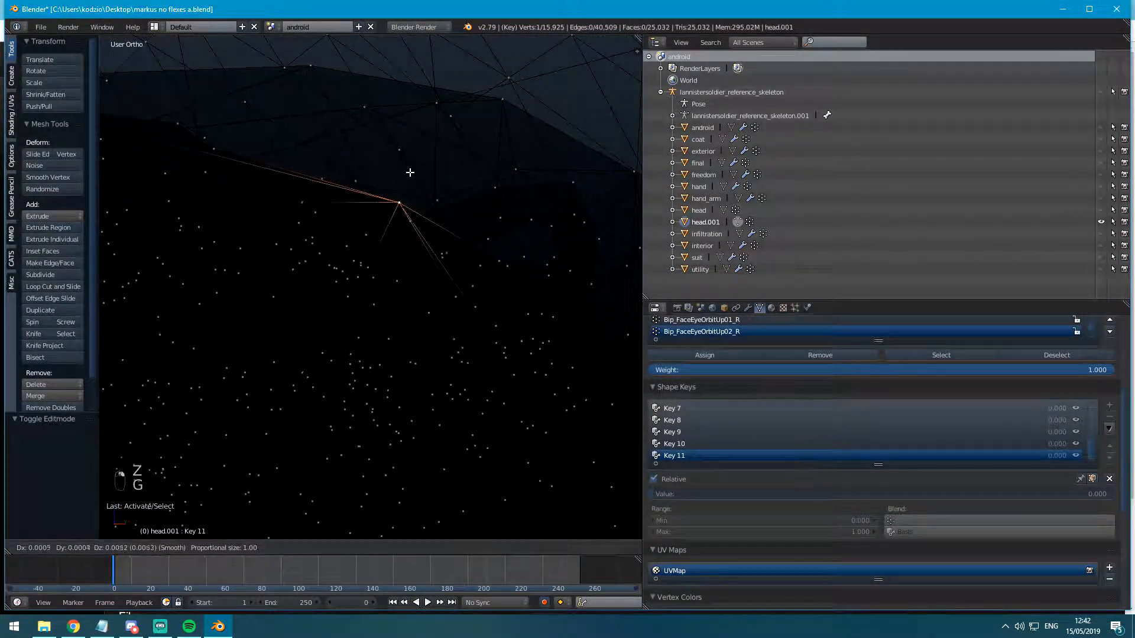
key("ctrl+z")
key("o")
key("g")
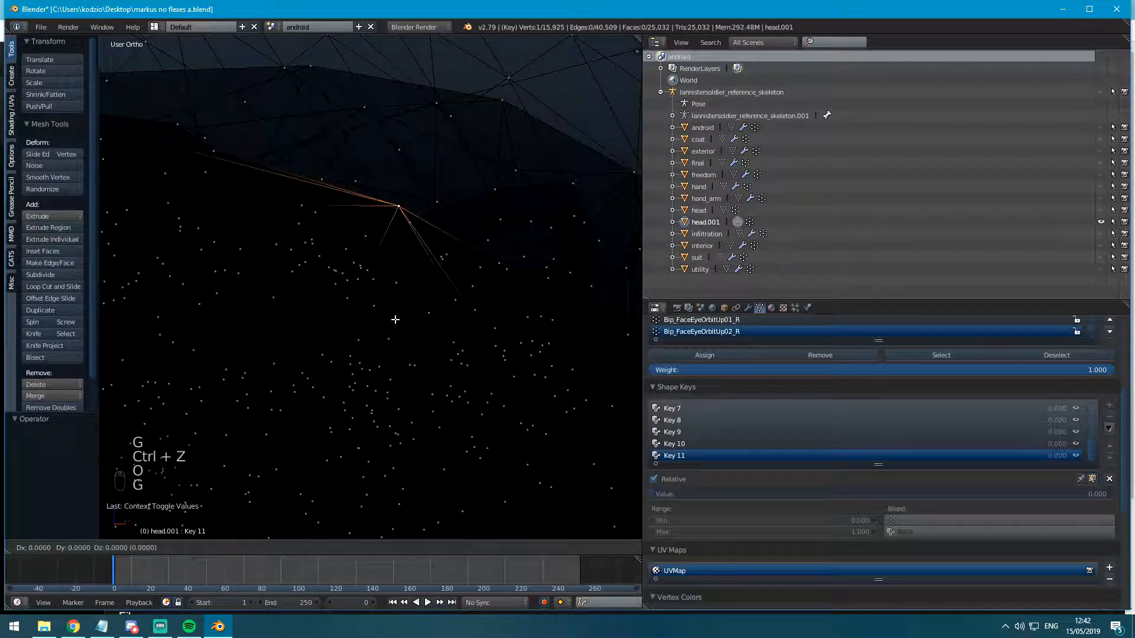
left_click(402, 277)
key("Tab")
scroll(400, 284, "down", 5)
key("KP_1")
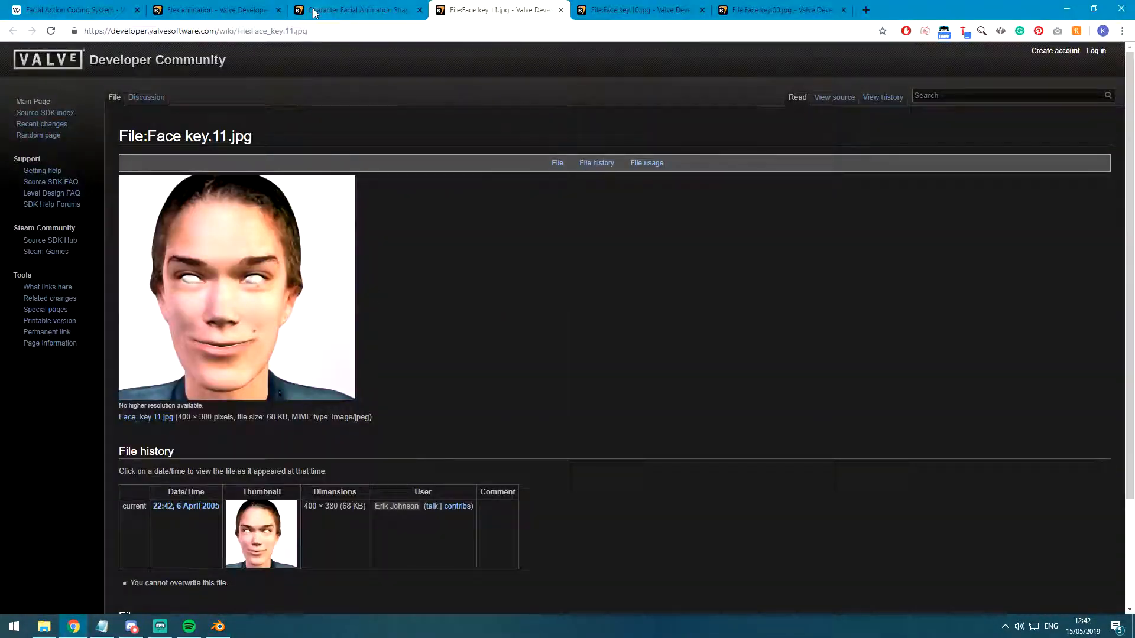
Check the last numbered entries of the Character Facial Animation Shapekey Set page in the browser.
key("ctrl+shift+Tab")
scroll(320, 130, "down", 20)
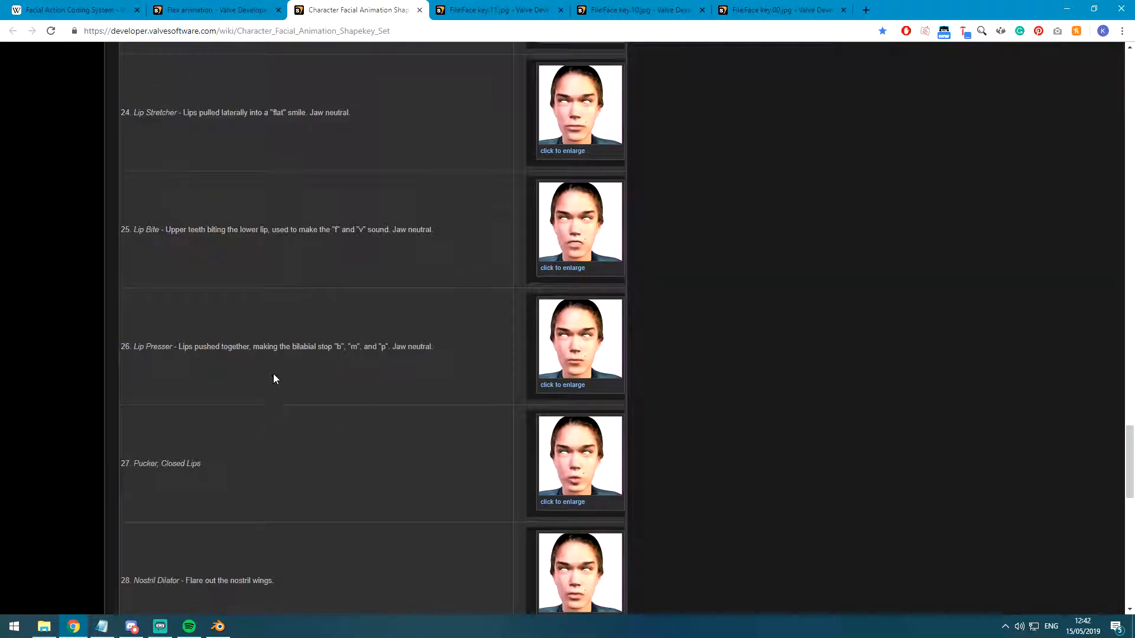
key("alt+Tab")
Set Key 11's value to 1.000 in solid shading and create a new shape key from the mix.
key("z")
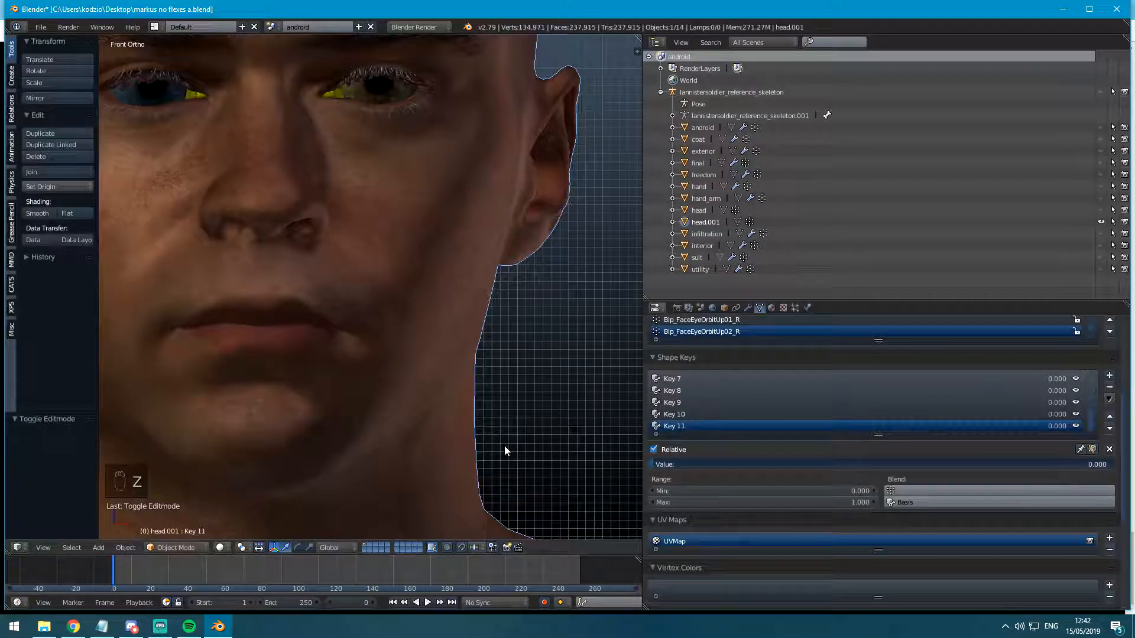
left_click(1109, 399)
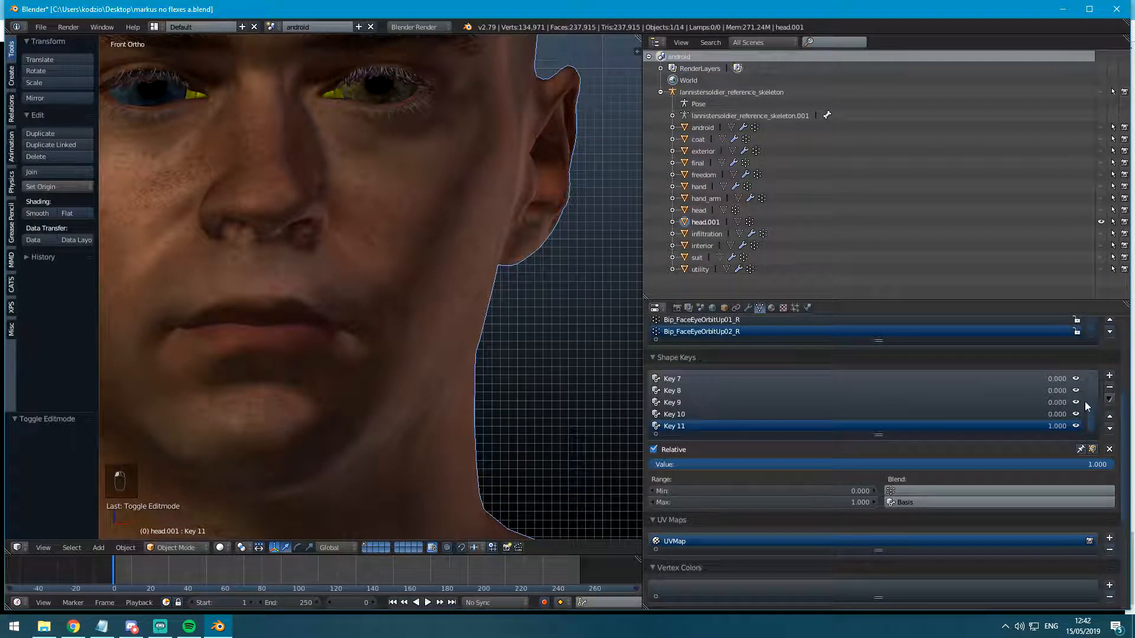
left_click(1109, 400)
left_click(1066, 461)
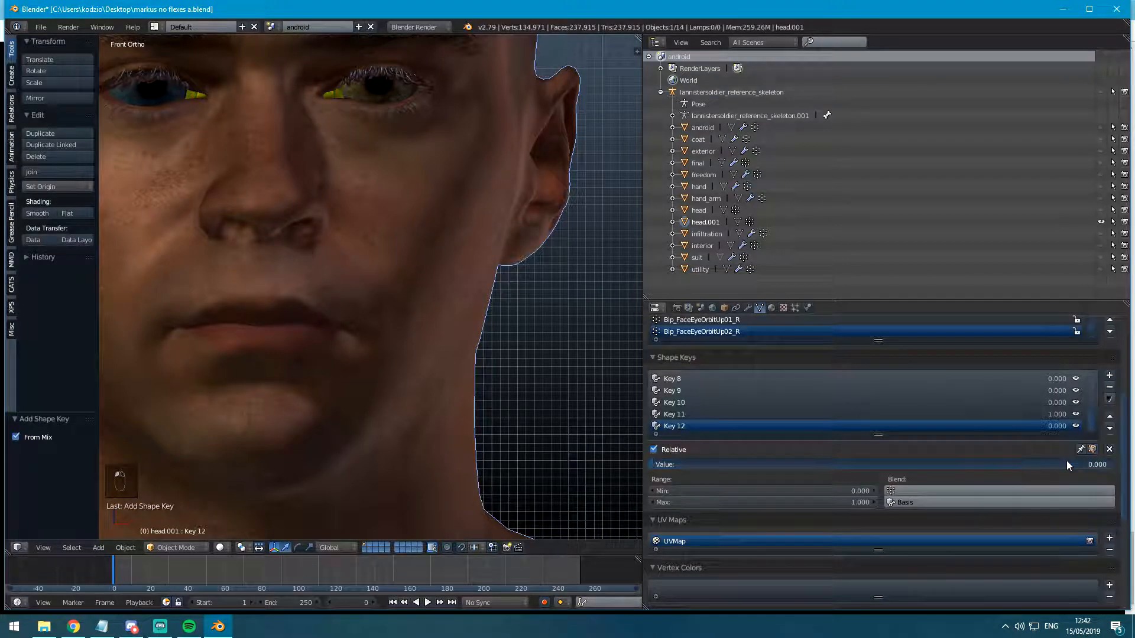
Keep adding new shape keys from the mix until the list reaches Key 34.
left_click(1109, 400)
left_click(1065, 461)
left_click(1109, 400)
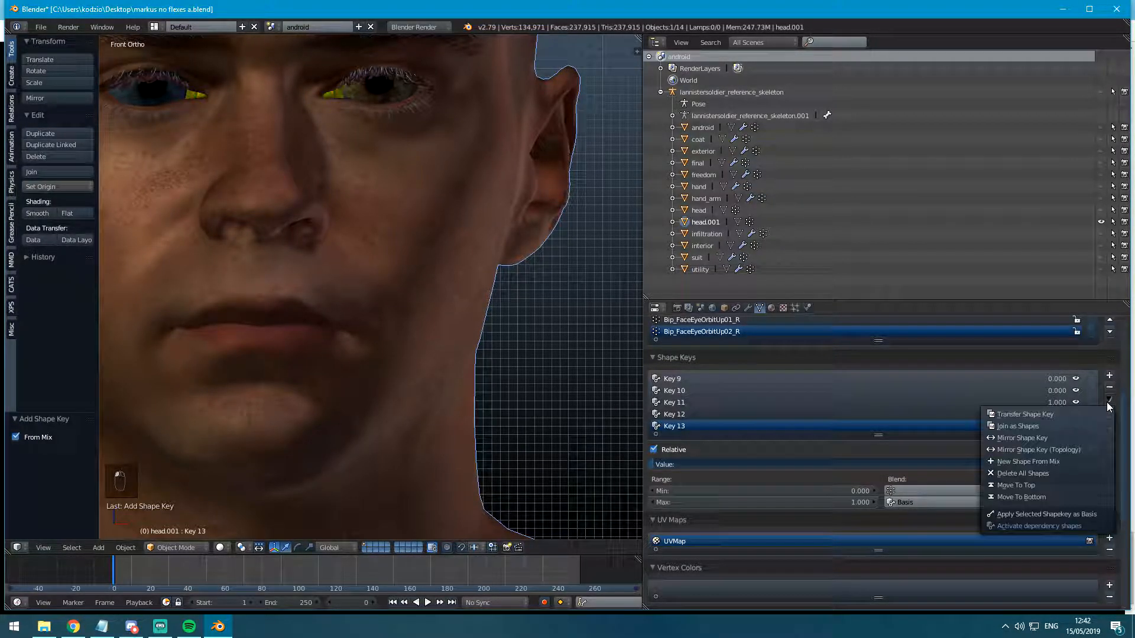
left_click(1056, 461)
left_click(1110, 399)
left_click(1075, 461)
left_click(1109, 398)
left_click(1063, 461)
left_click(1109, 399)
left_click(1047, 465)
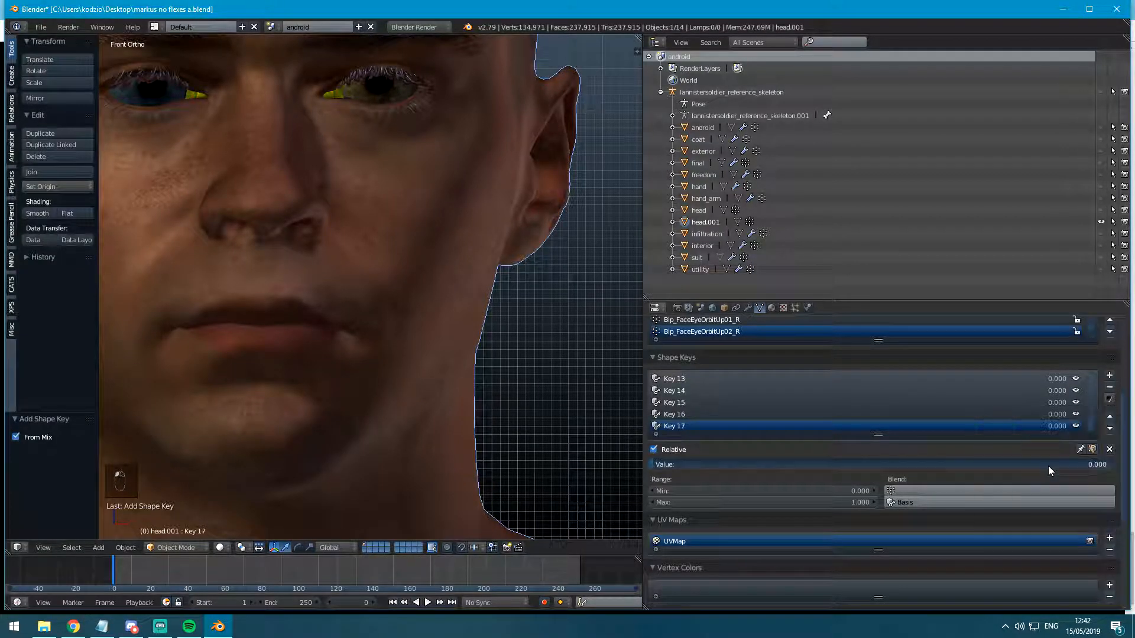
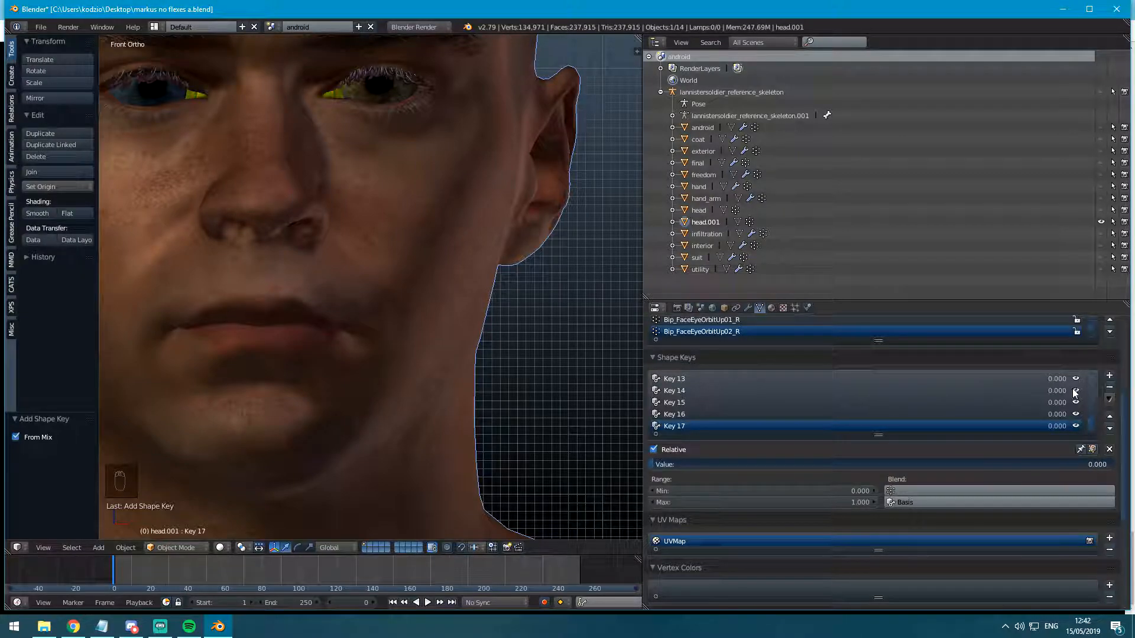
left_click(1107, 400)
left_click(1071, 459)
left_click(1108, 400)
left_click(1069, 462)
left_click(1108, 398)
left_click(1067, 460)
left_click(1109, 399)
left_click(1067, 460)
left_click(1108, 400)
left_click(1067, 460)
left_click(1109, 400)
left_click(1067, 460)
left_click(1108, 400)
left_click(1051, 462)
left_click(1109, 400)
left_click(1050, 461)
left_click(1110, 400)
left_click(1058, 464)
left_click(1109, 400)
left_click(1049, 460)
left_click(1109, 400)
left_click(1053, 462)
left_click(1109, 399)
left_click(1067, 460)
left_click(1111, 400)
left_click(1052, 463)
left_click(1109, 399)
left_click(1053, 461)
left_click(1109, 399)
left_click(1039, 460)
left_click(1109, 399)
left_click(1052, 462)
left_click(1109, 400)
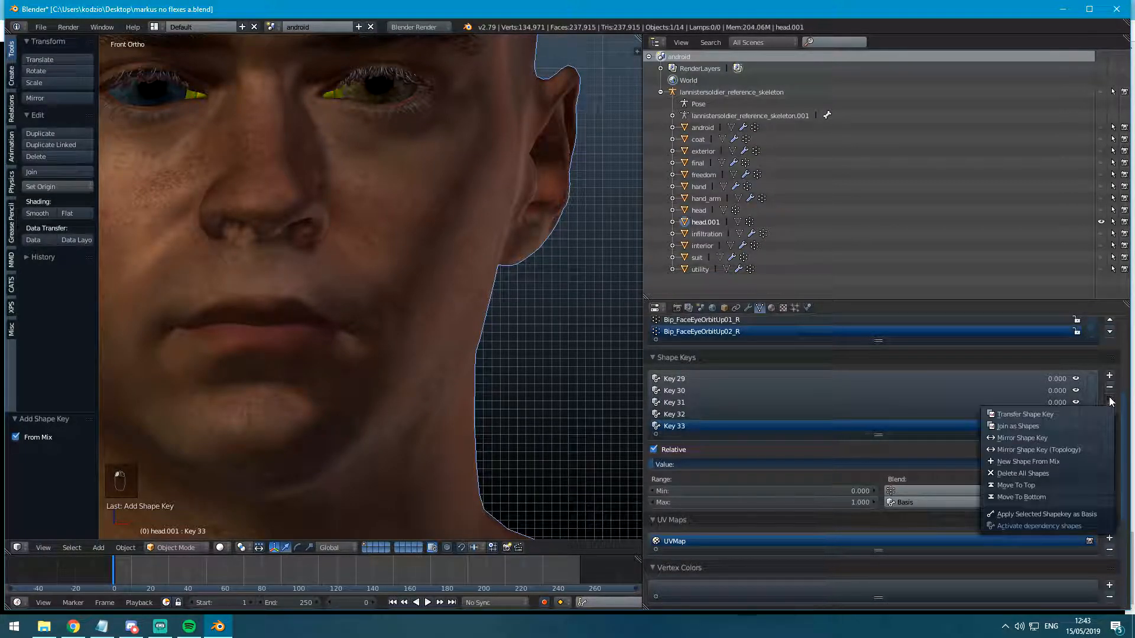
left_click(1062, 459)
Save the file, and go back up through the Shapekey Set reference list in the browser.
scroll(417, 346, "down", 4)
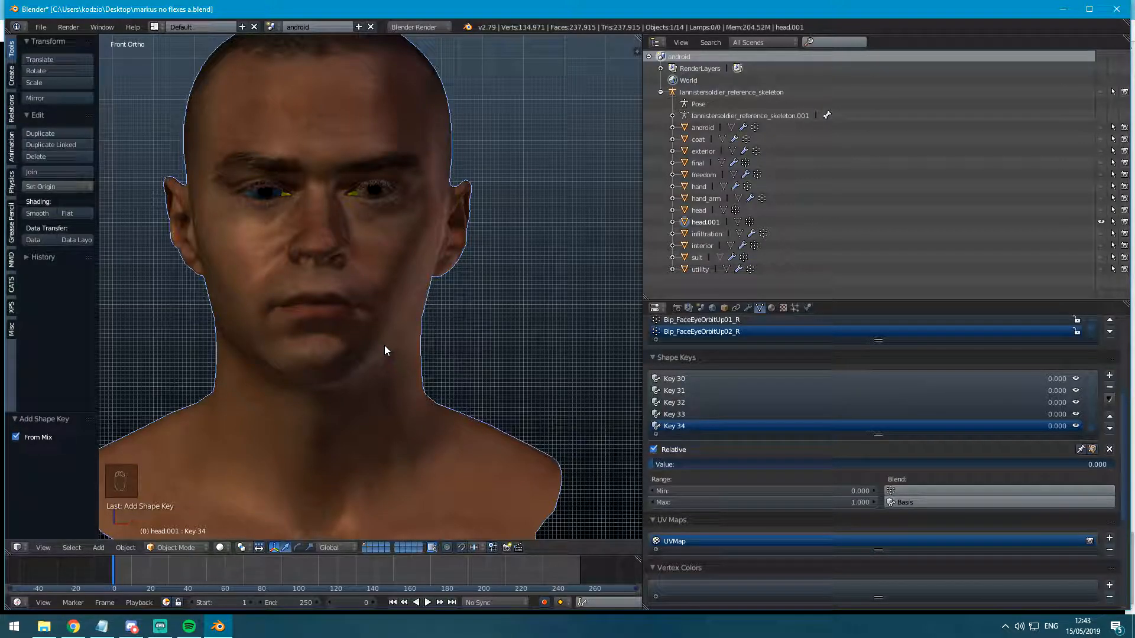
key("ctrl+s")
key("alt+Tab")
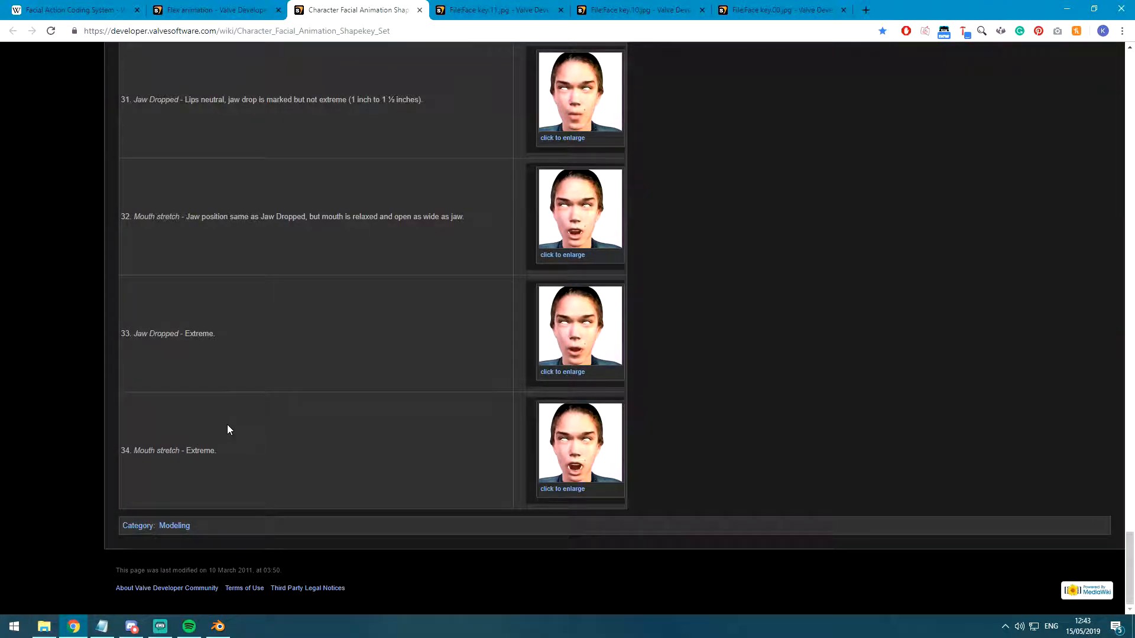
scroll(244, 476, "up", 20)
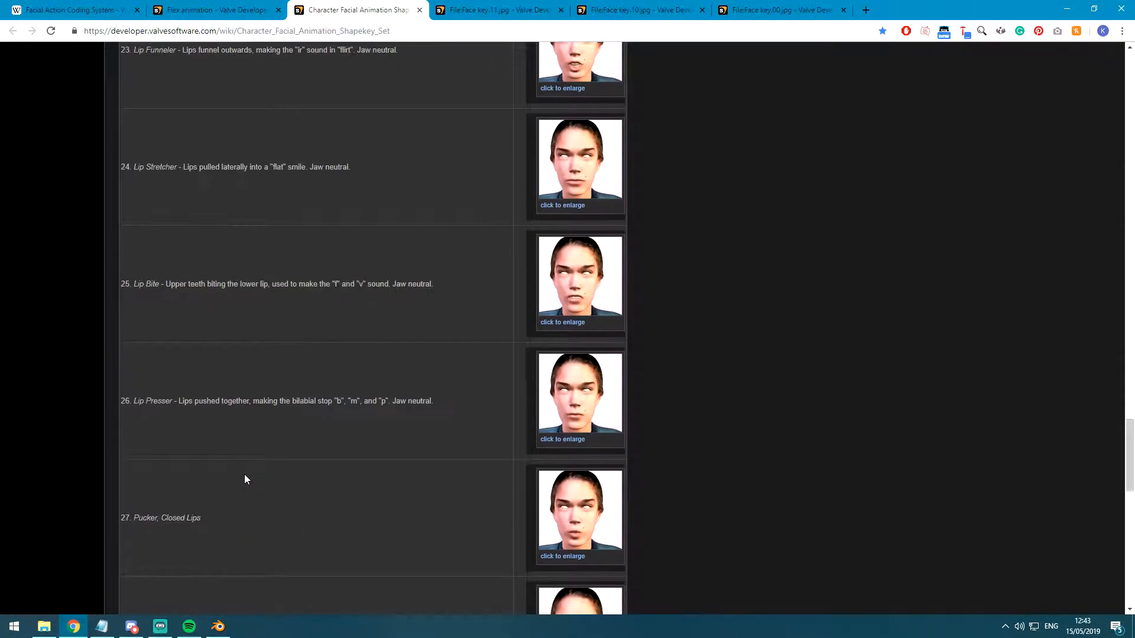
Switch to Blender, save the file, and look over the head model from an angled view.
scroll(247, 479, "up", 4)
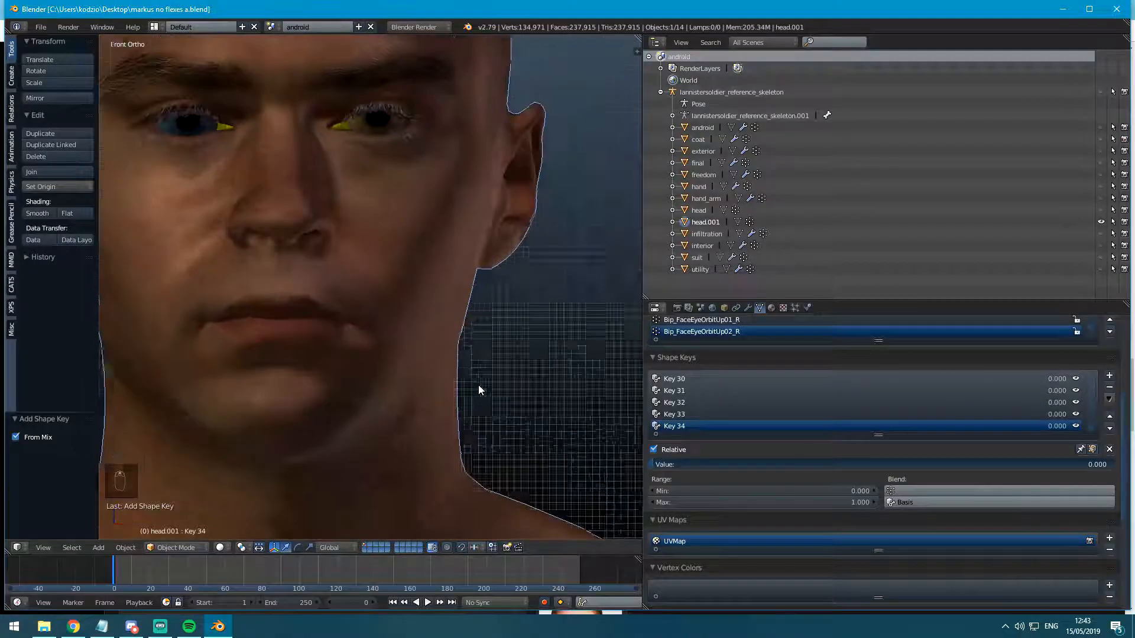
key("ctrl+s")
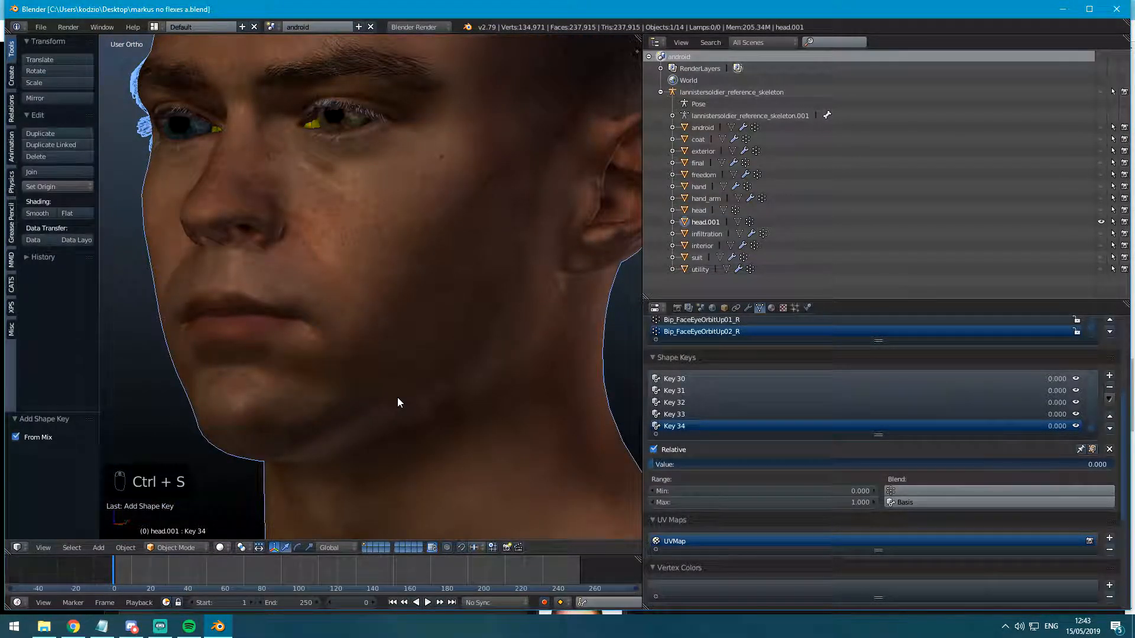
scroll(1054, 513, "up", 7)
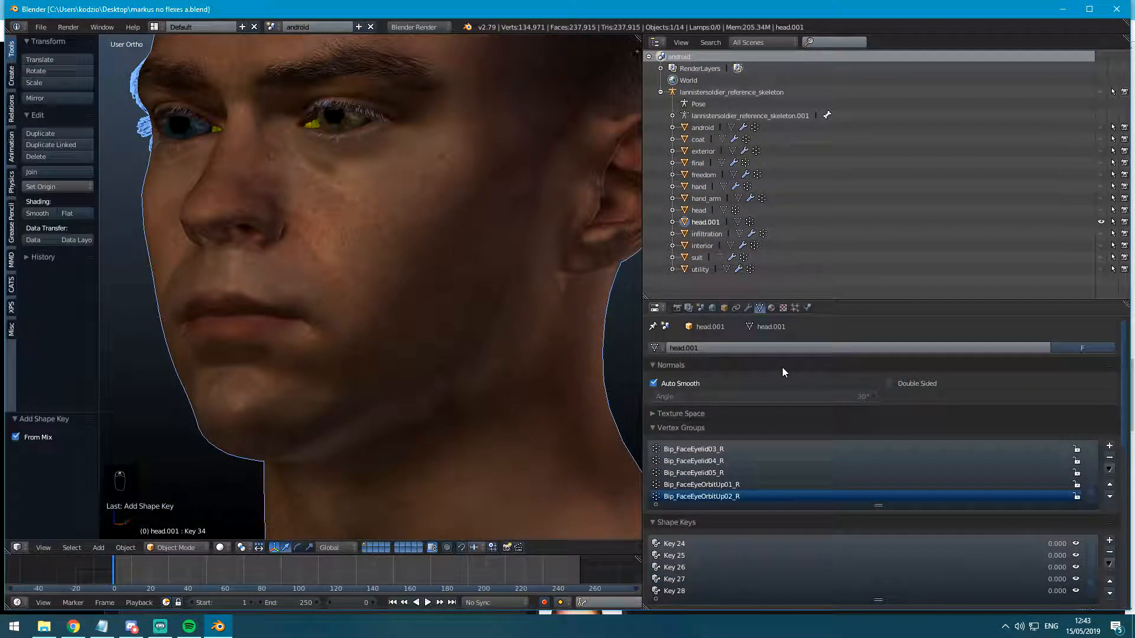
scroll(328, 391, "down", 3)
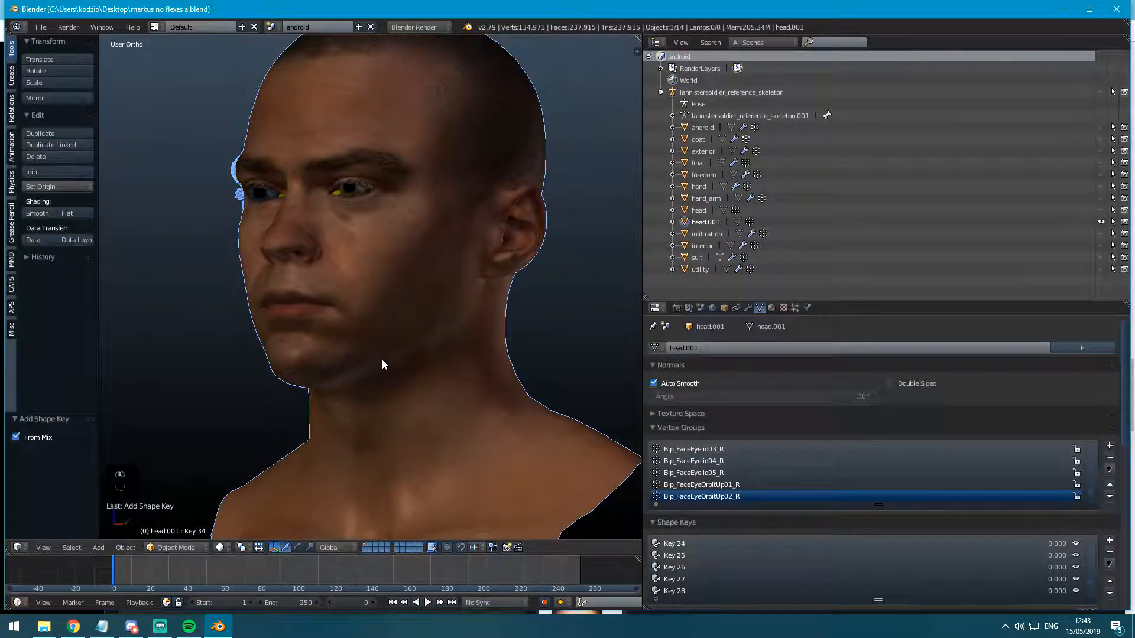
scroll(385, 362, "down", 6)
Reveal all hidden objects in the scene and leave everything deselected.
key("a")
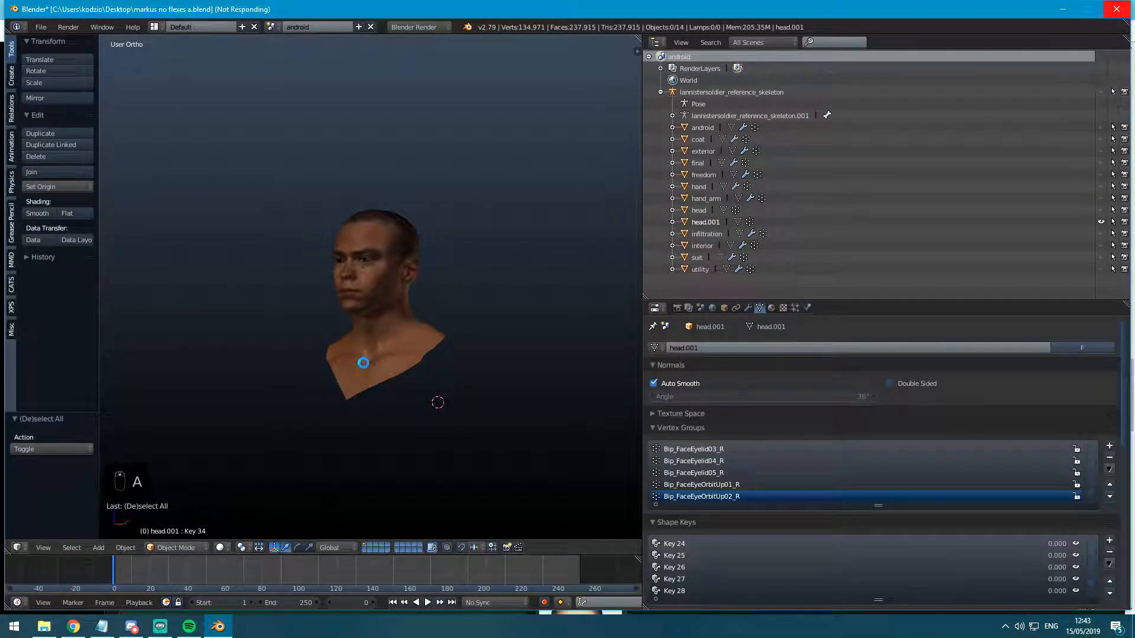
scroll(365, 368, "down", 6)
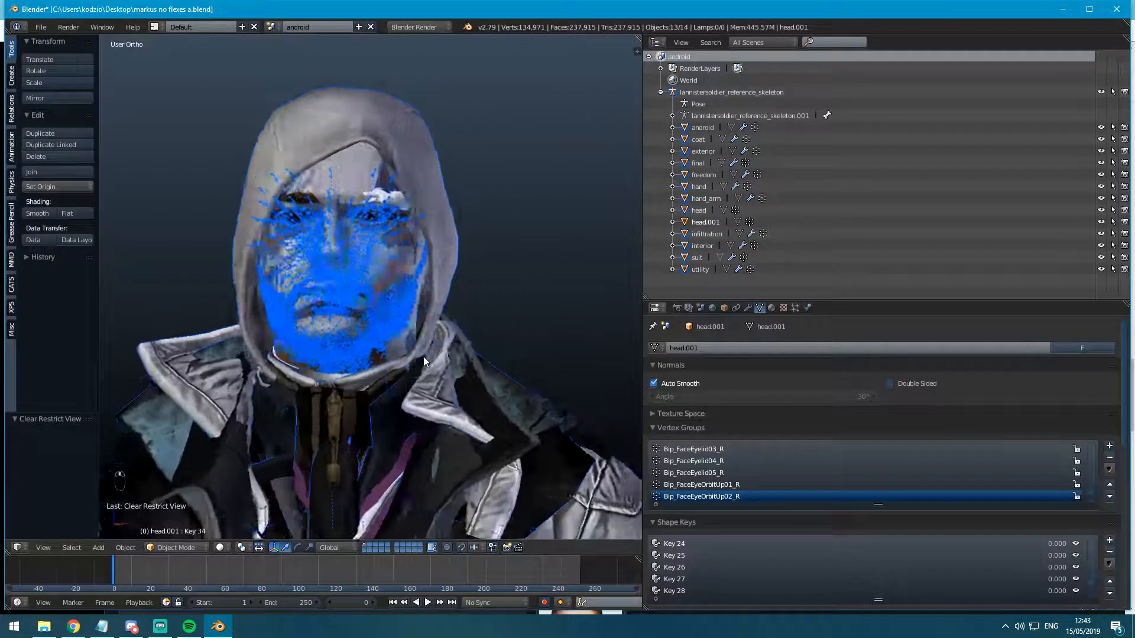
scroll(422, 367, "up", 8)
key("a")
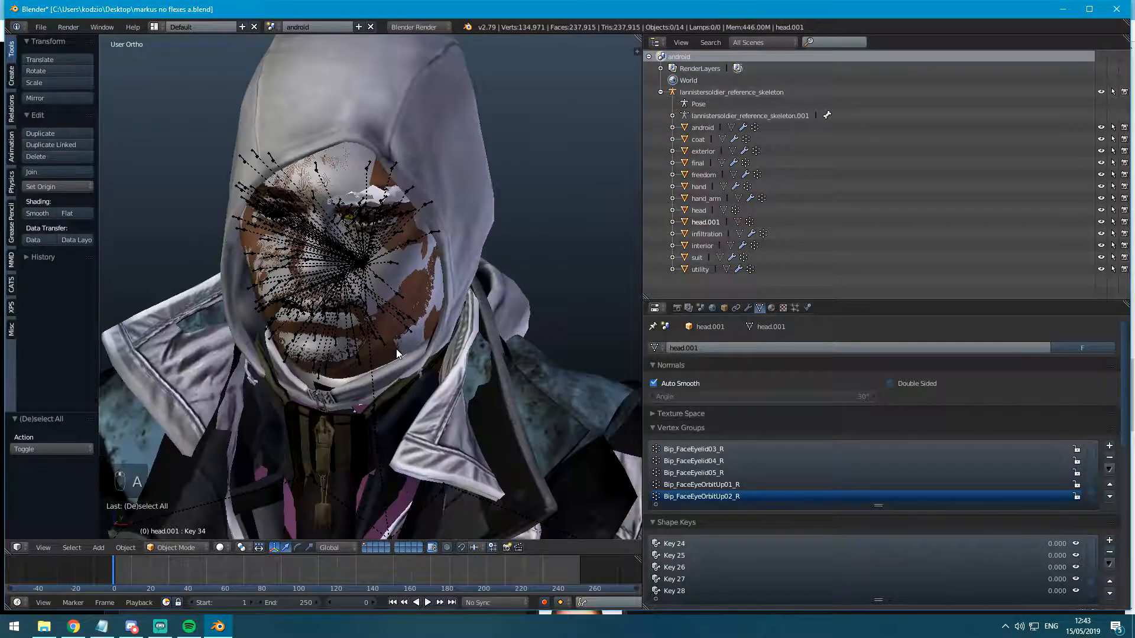
Select the head.001 mesh, try moving it, and undo the move.
left_click(715, 224)
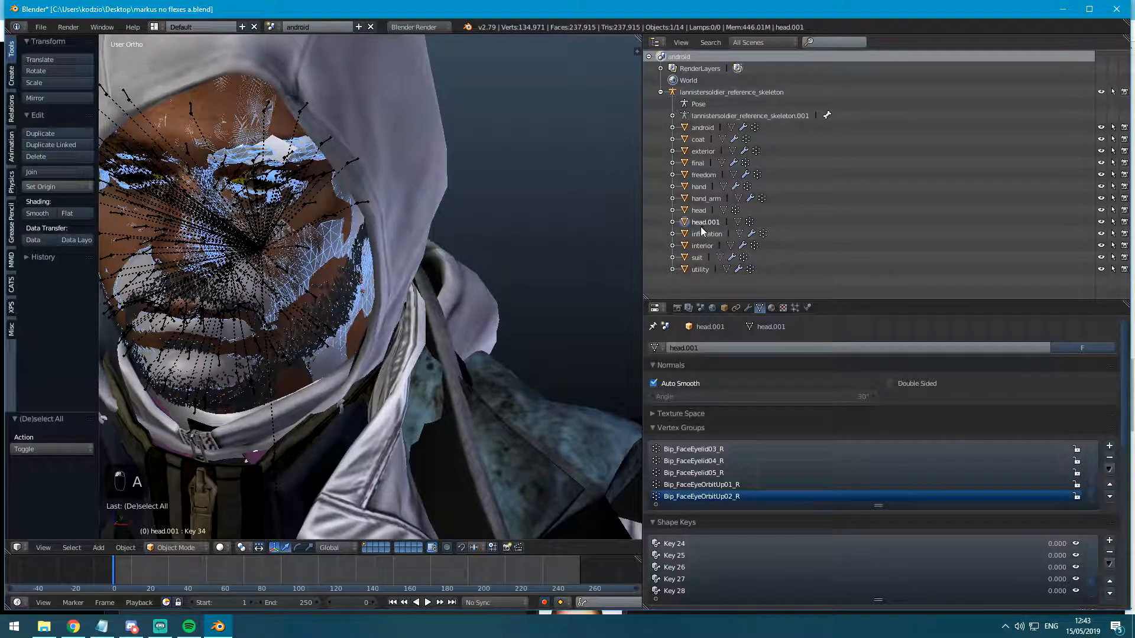
key("g")
left_click(514, 339)
key("ctrl+z")
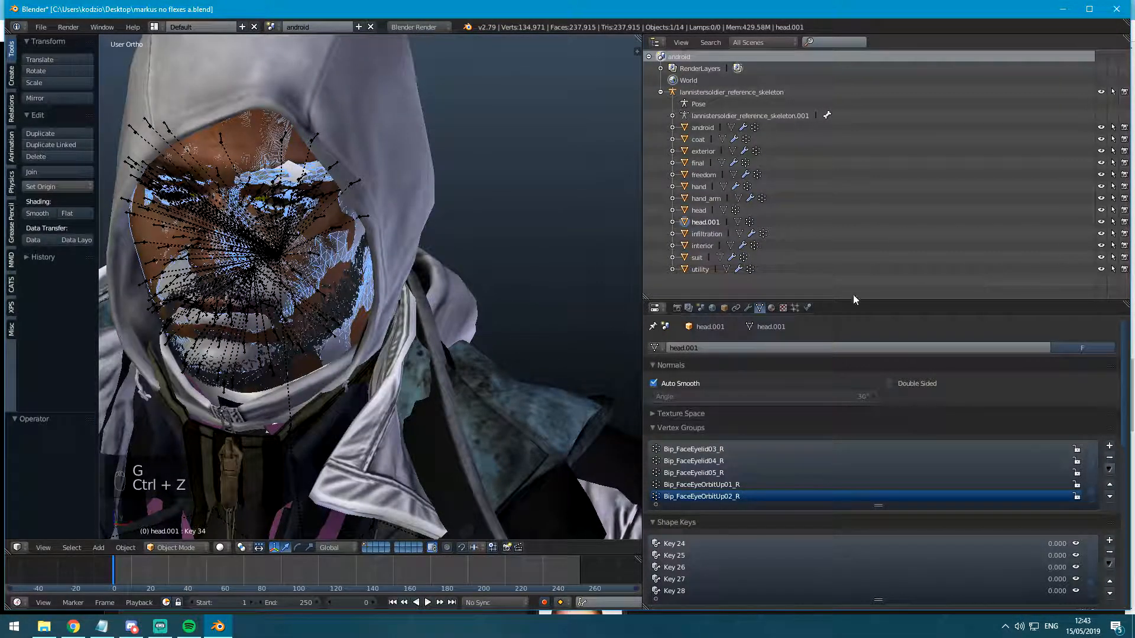
Delete the utility, suit and infiltration objects from the scene.
left_click(699, 269)
left_click(696, 258, "shift")
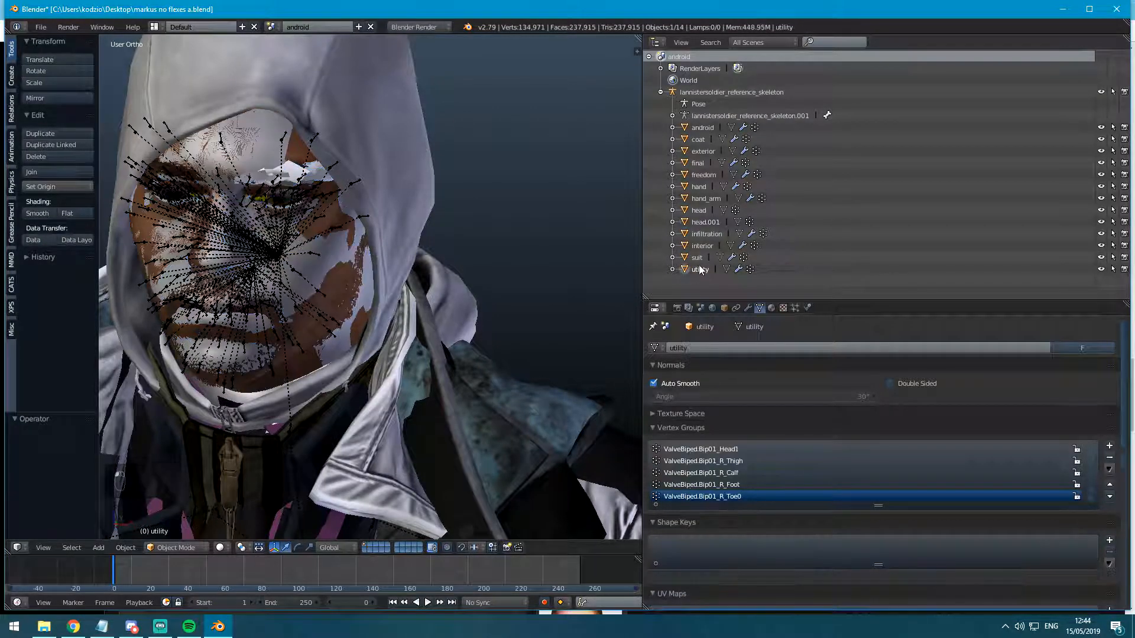
key("Delete")
left_click(695, 235)
key("Delete")
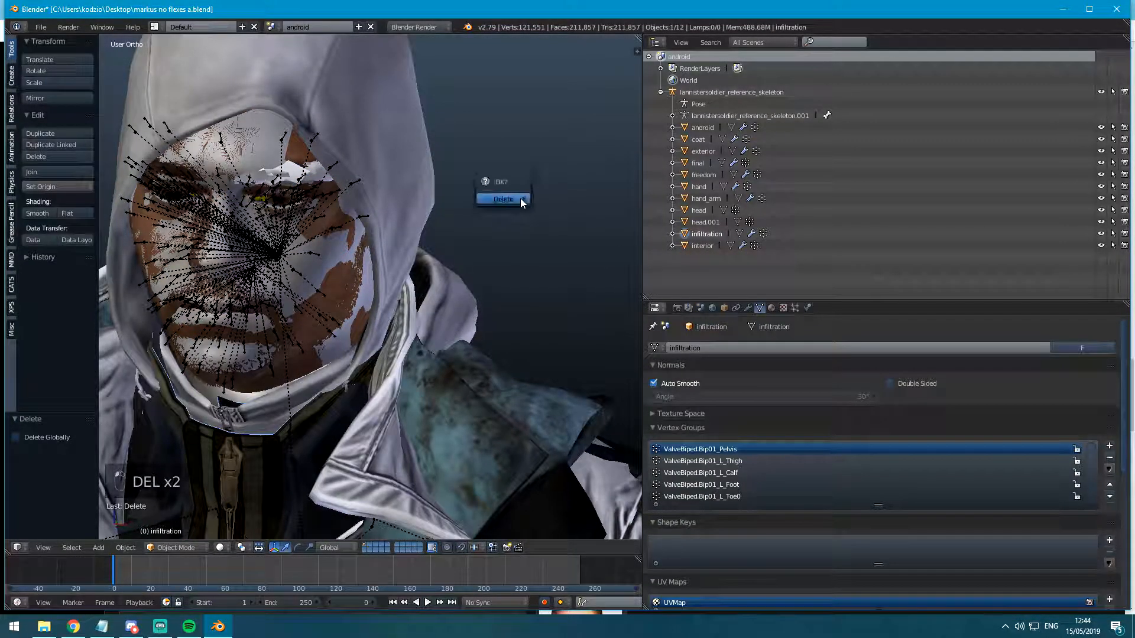
Delete the freedom and final objects from the scene.
left_click(700, 198)
left_click(702, 175)
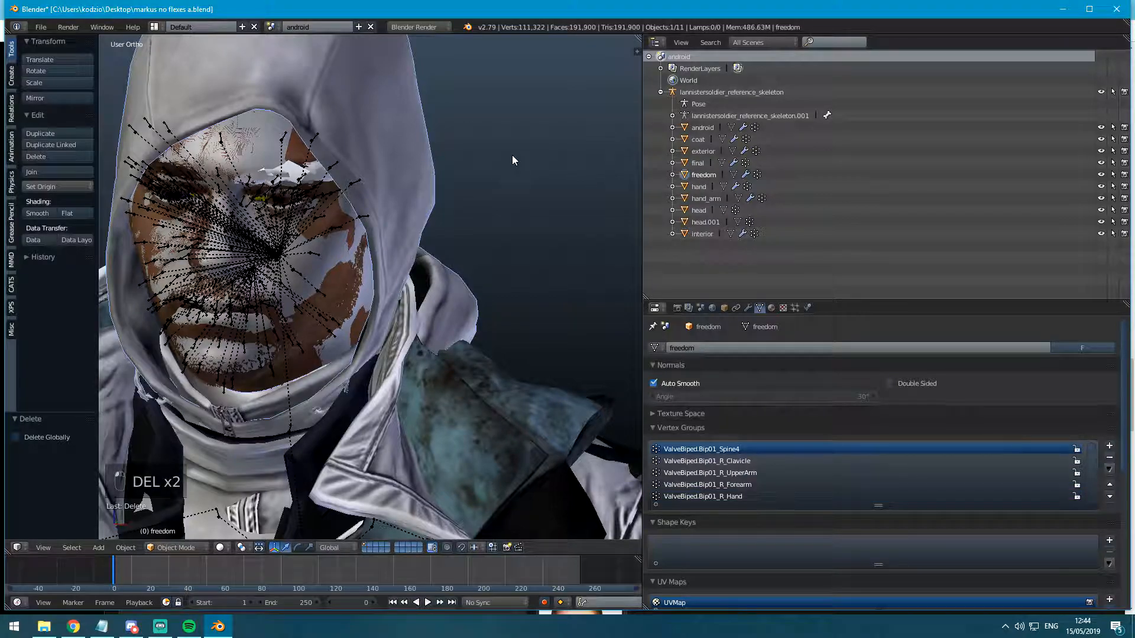
key("Delete")
left_click(692, 158)
key("Delete")
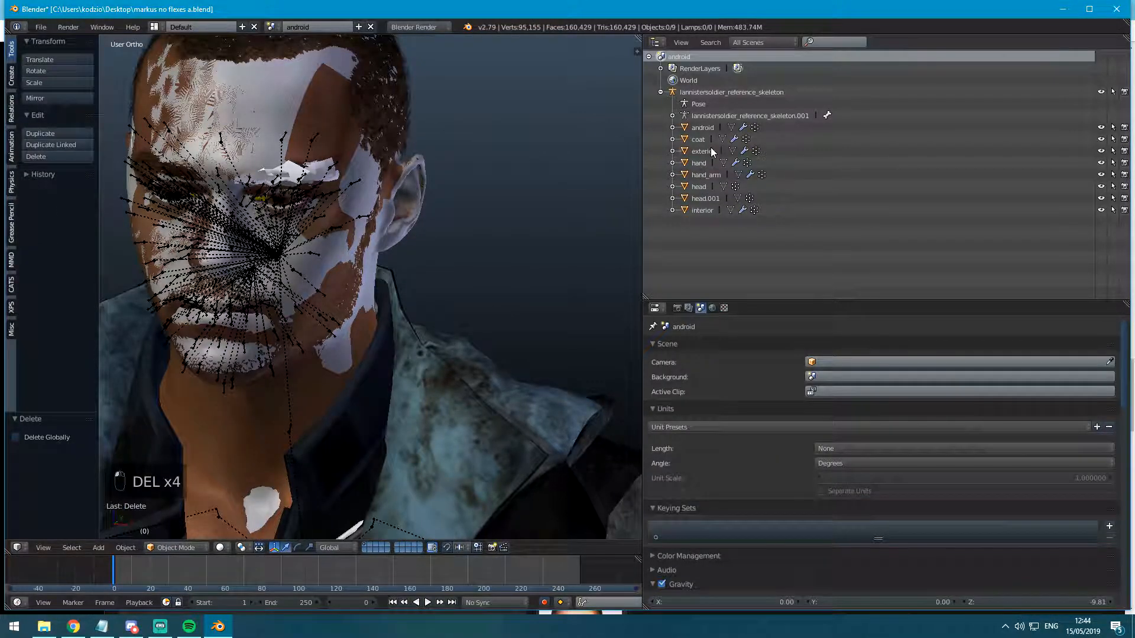
Delete the exterior, coat and android objects from the scene.
left_click(709, 149)
key("Delete")
left_click(699, 141)
key("Delete")
left_click(686, 127)
key("Delete")
Examine in front view which geometry belongs to the head hair-and-beard object, including its vertices in edit mode.
scroll(440, 257, "down", 4)
key("KP_2")
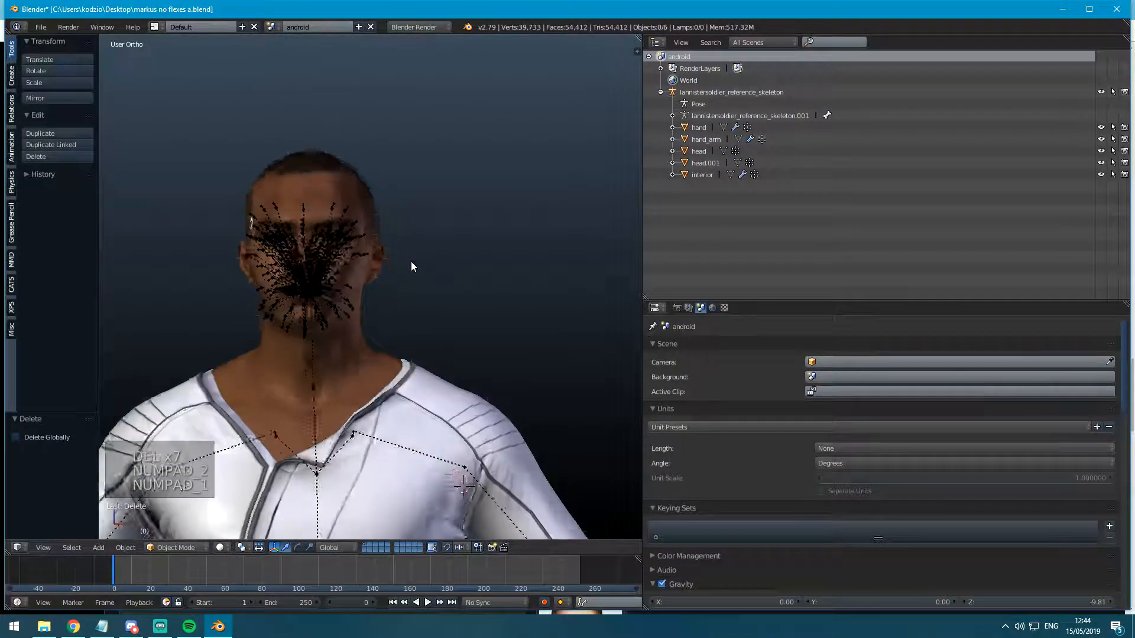
key("KP_1")
scroll(414, 281, "up", 2)
scroll(414, 284, "up", 3)
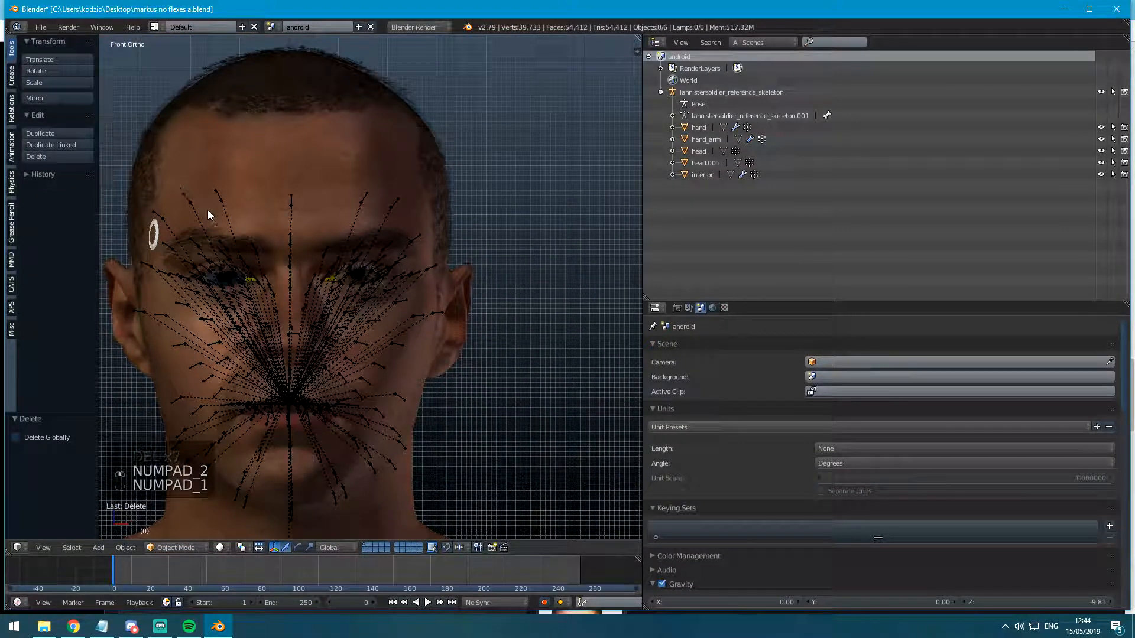
right_click(154, 241)
key("g")
key("ctrl+z")
key("Tab")
key("a")
key("a")
key("Tab")
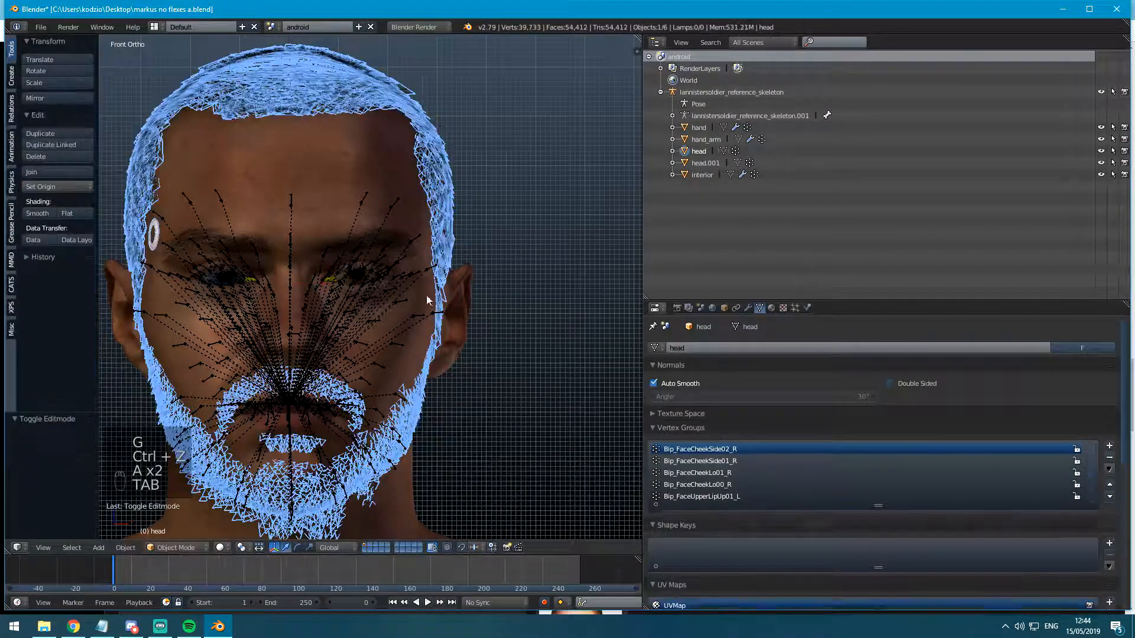
Select head.001 and examine its mesh around the eye and eyebrow in edit mode.
right_click(356, 225)
key("Tab")
key("a")
key("a")
key("a")
key("a")
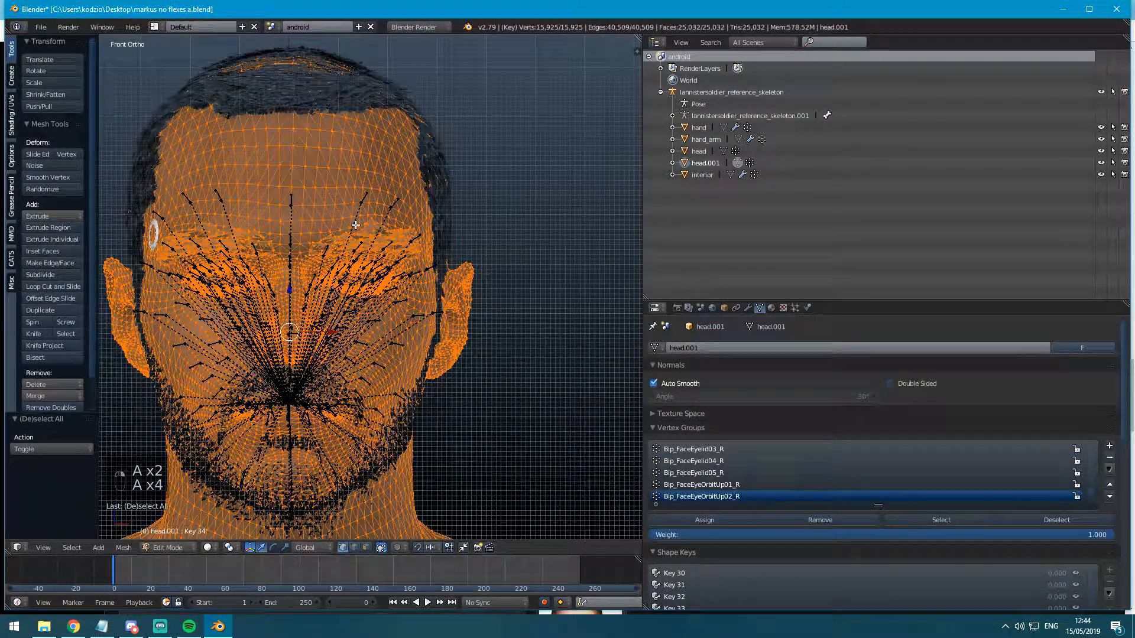
middle_click_drag(355, 224, 283, 234)
scroll(279, 234, "up", 6)
key("Tab")
key("Tab")
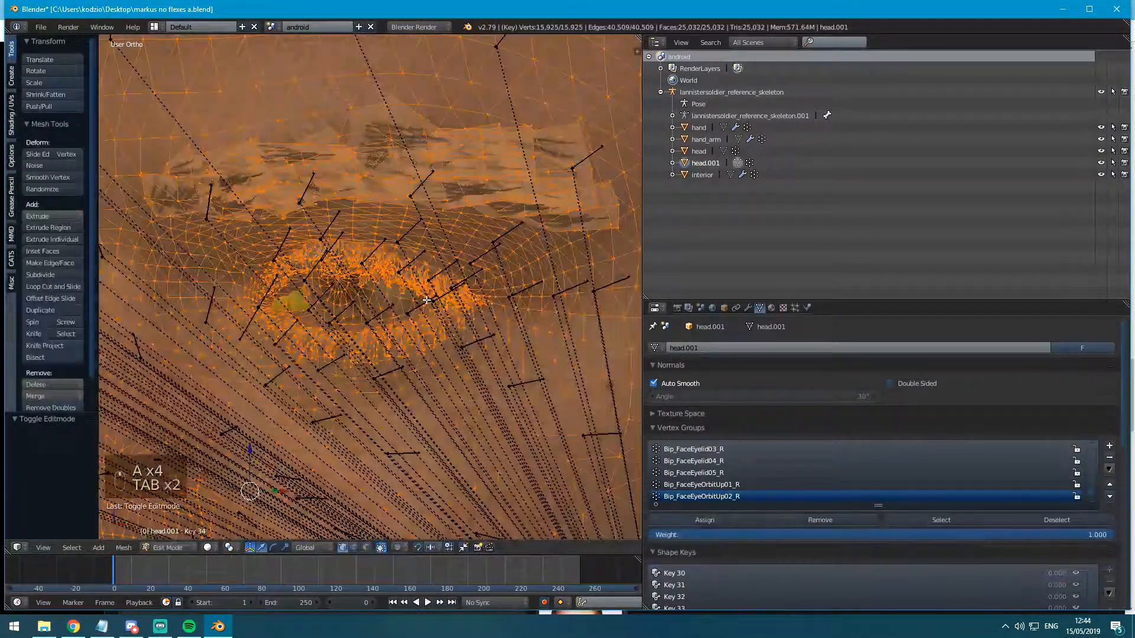
Check head.001's selected vertices and its profile from the right side, and return to object mode.
scroll(415, 303, "down", 4)
key("a")
key("a")
key("a")
key("a")
key("a")
key("a")
key("KP_3")
key("Tab")
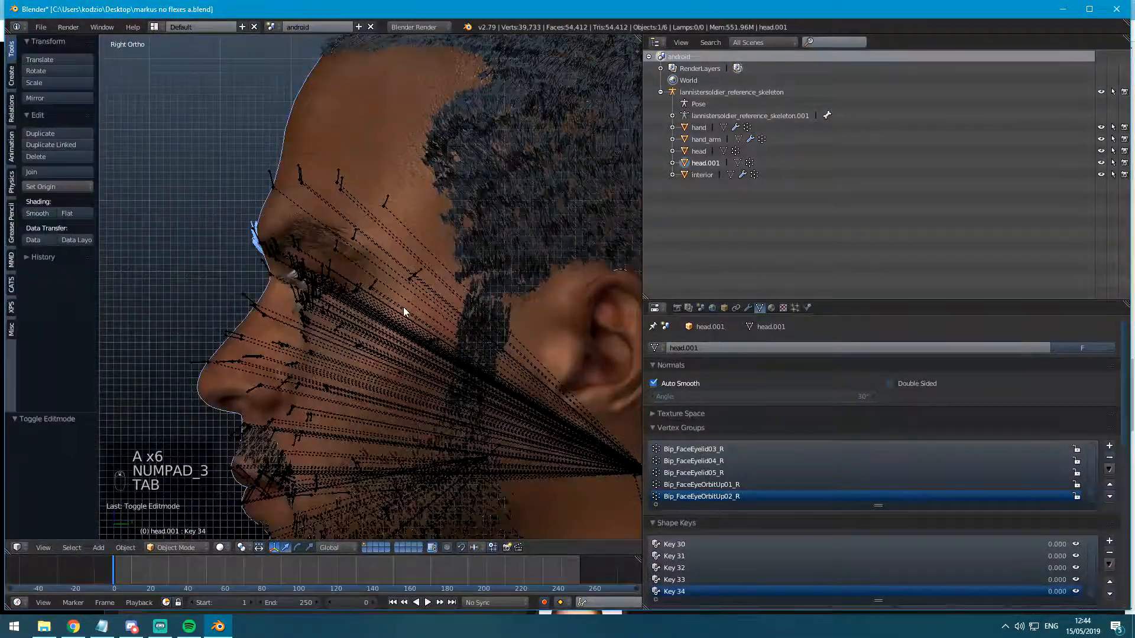
Isolate the geometry with the eyelash material in head.001's edit mode, hiding all other vertices.
scroll(403, 307, "up", 3)
left_click(772, 308)
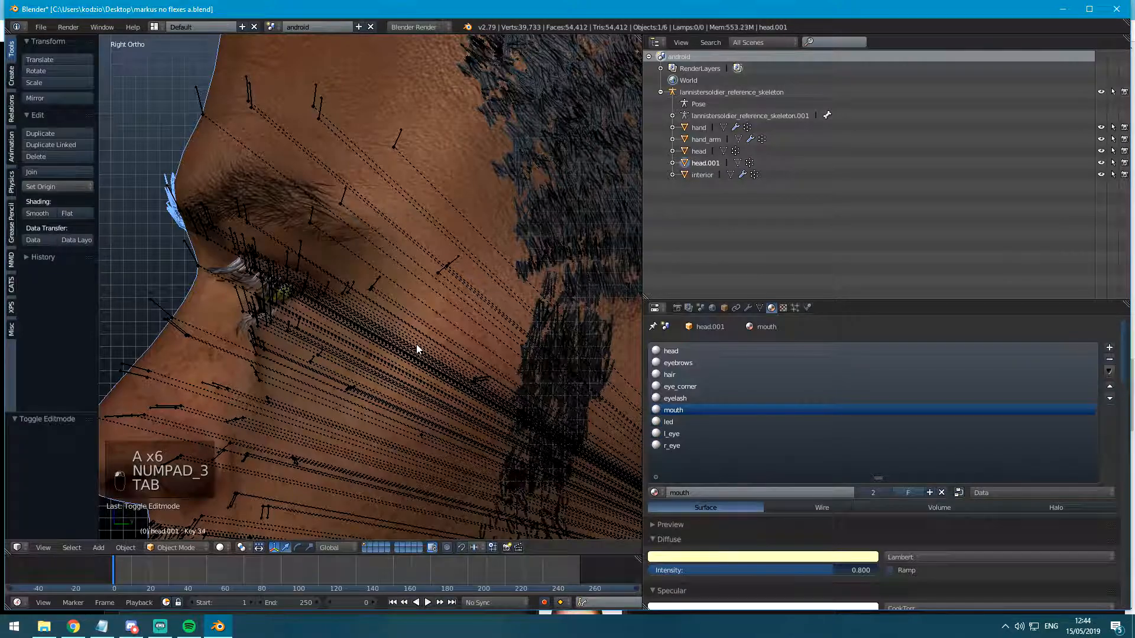
key("Tab")
key("a")
key("a")
key("a")
key("a")
key("a")
left_click(672, 398)
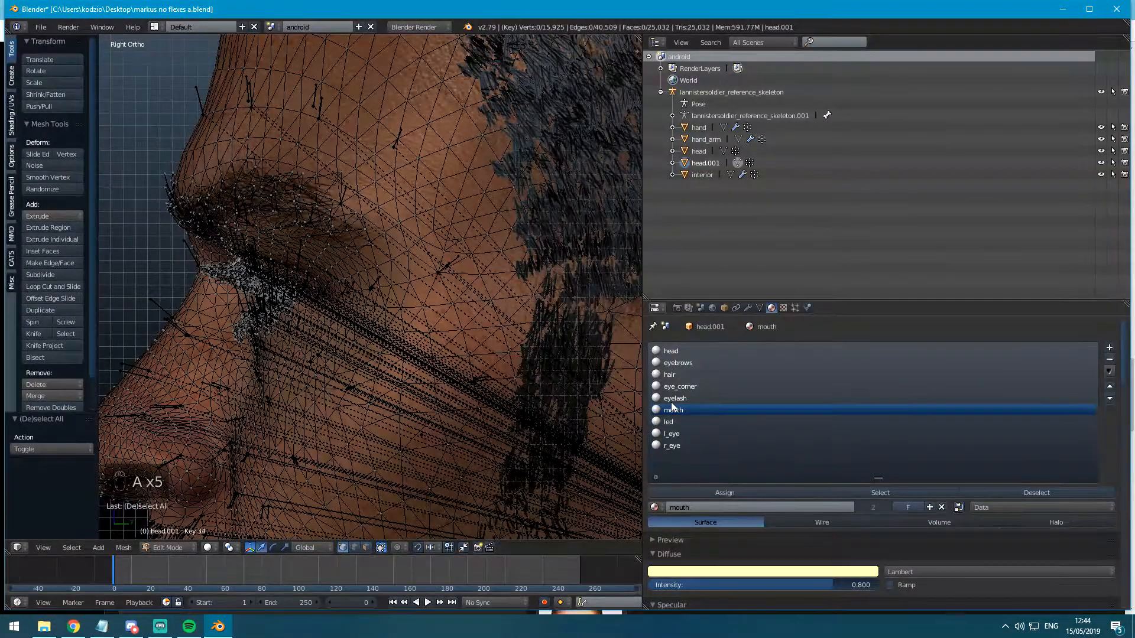
left_click(842, 493)
key("shift+h")
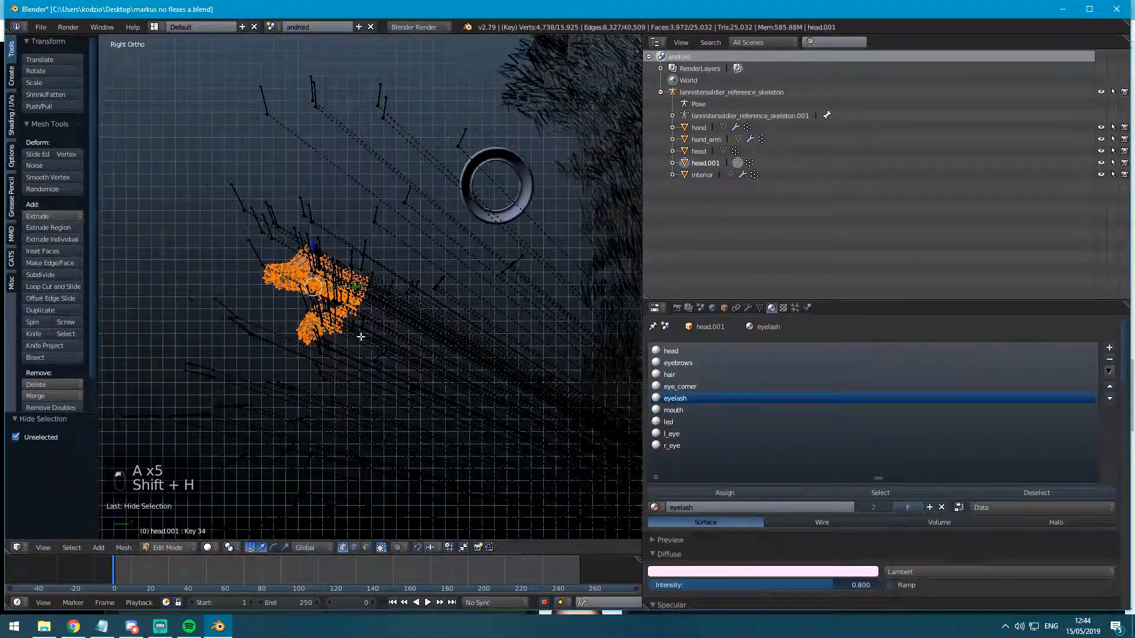
Select scattered linked eyelash strands around both eyes in wireframe, separate them into their own object, and return to solid object mode.
key("a")
key("z")
key("l")
key("l")
key("l")
key("l")
key("l")
key("l")
key("l")
key("l")
key("l")
key("l")
key("l")
key("l")
key("l")
key("l")
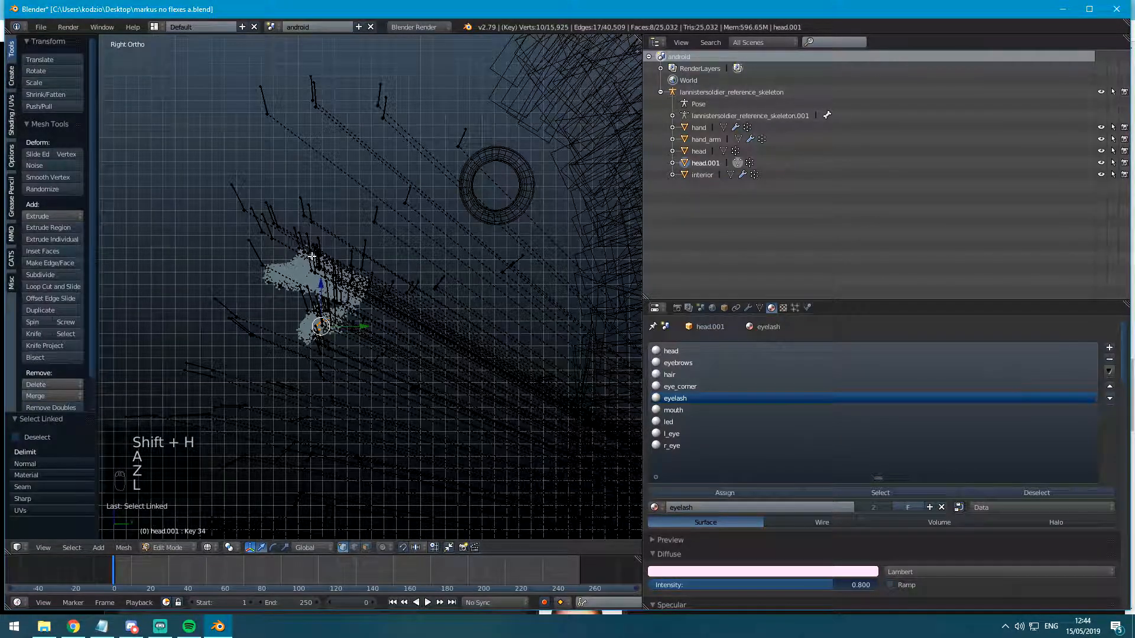
key("l")
key("l")
key("l")
key("l")
key("l")
key("l")
key("l")
key("l")
key("l")
key("l")
key("l")
key("l")
key("l")
key("l")
key("l")
key("l")
key("l")
key("l")
key("l")
key("l")
key("l")
key("l")
key("l")
key("l")
key("l")
key("l")
key("l")
key("l")
key("l")
key("l")
key("l")
key("l")
key("l")
key("l")
key("l")
key("l")
key("l")
key("l")
key("l")
key("l")
key("l")
key("l")
key("l")
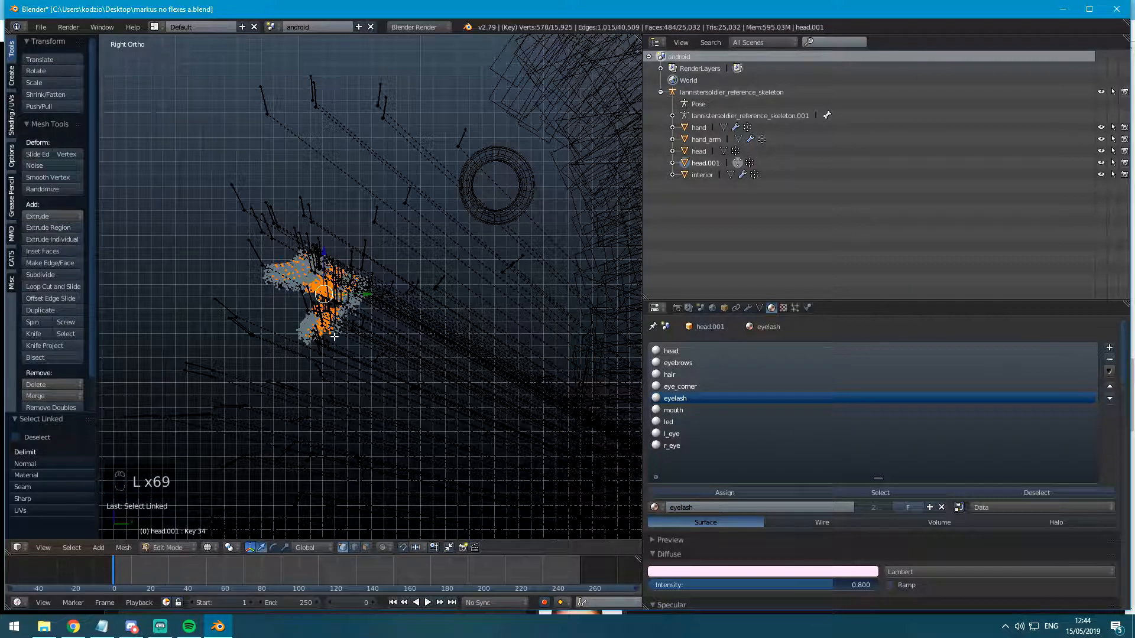
key("l")
key("l")
key("l")
key("l")
key("l")
key("l")
key("l")
key("l")
key("l")
key("l")
key("l")
key("l")
key("l")
key("l")
key("l")
key("l")
key("l")
key("l")
key("l")
key("l")
scroll(284, 397, "down", 3)
scroll(264, 390, "up", 5)
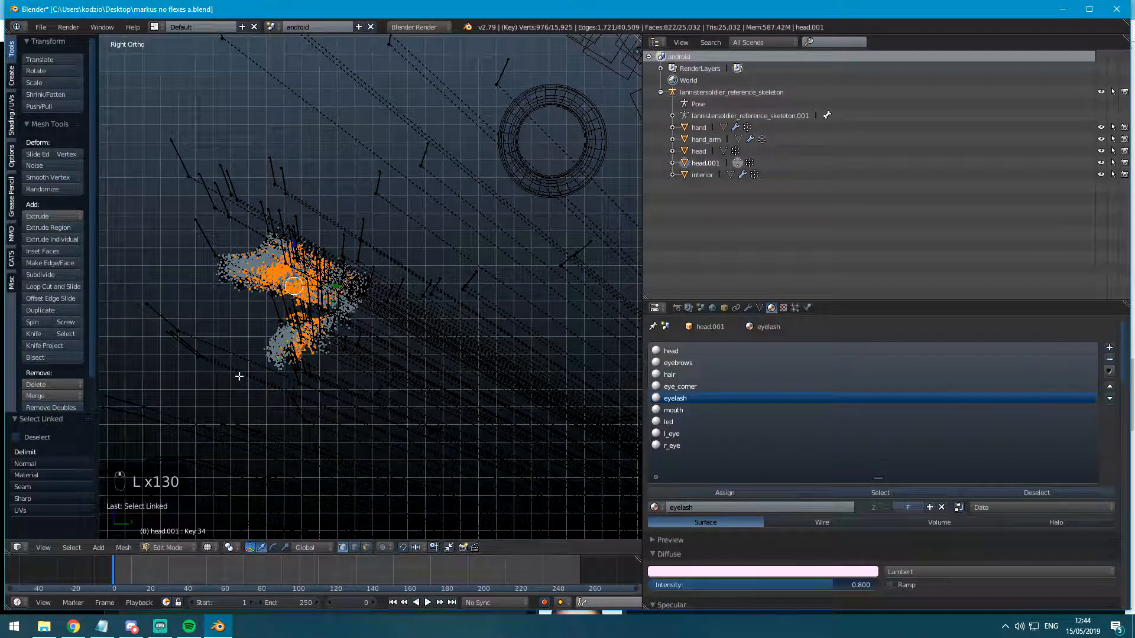
key("l")
key("l")
key("l")
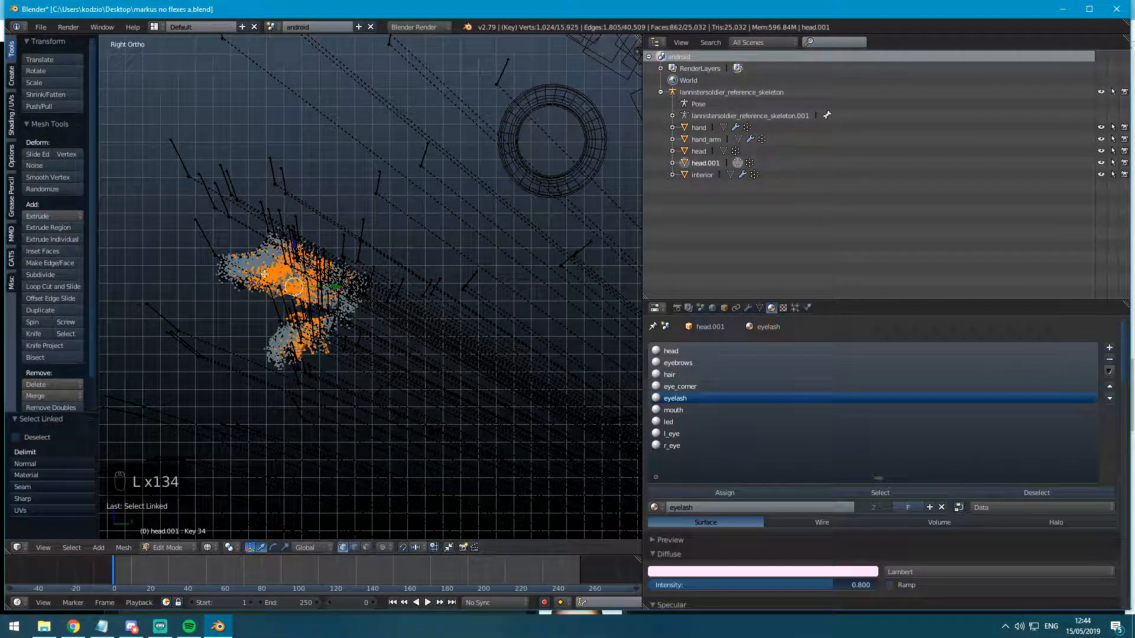
key("l")
key("l")
key("l")
key("l")
key("l")
key("l")
key("l")
key("l")
key("l")
key("l")
key("l")
key("l")
key("l")
key("l")
key("l")
key("l")
key("l")
key("l")
key("l")
key("l")
middle_click_drag(278, 342, 301, 366)
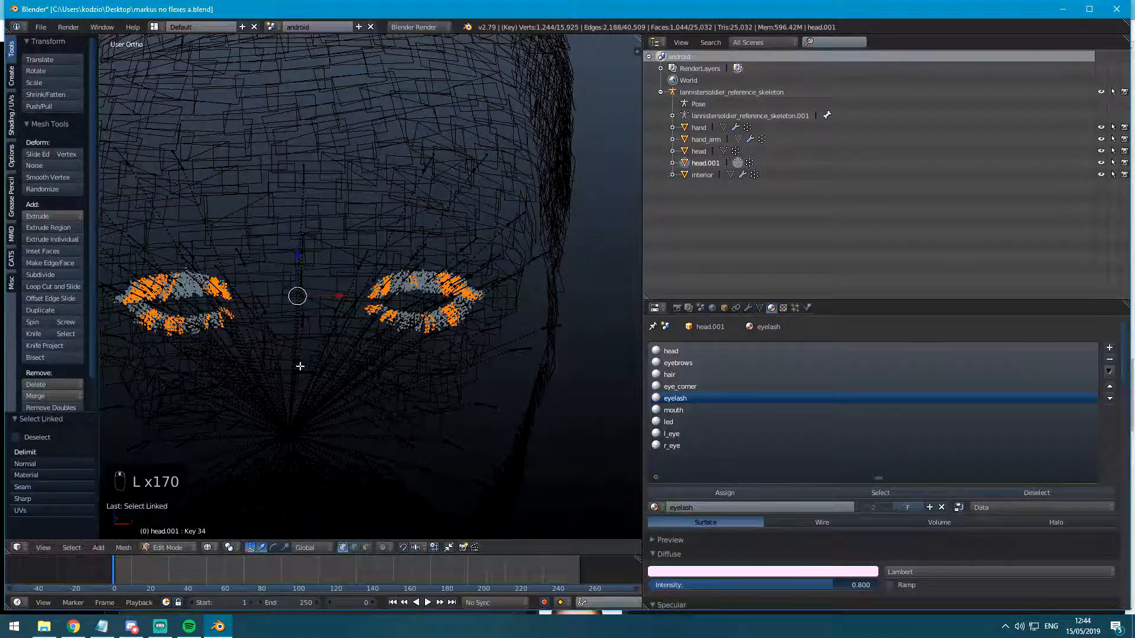
key("l")
key("l")
key("l")
key("l")
key("l")
key("l")
key("l")
key("l")
key("l")
key("l")
key("l")
key("l")
key("l")
key("l")
key("l")
key("l")
key("l")
key("l")
key("l")
key("l")
scroll(463, 410, "up", 5)
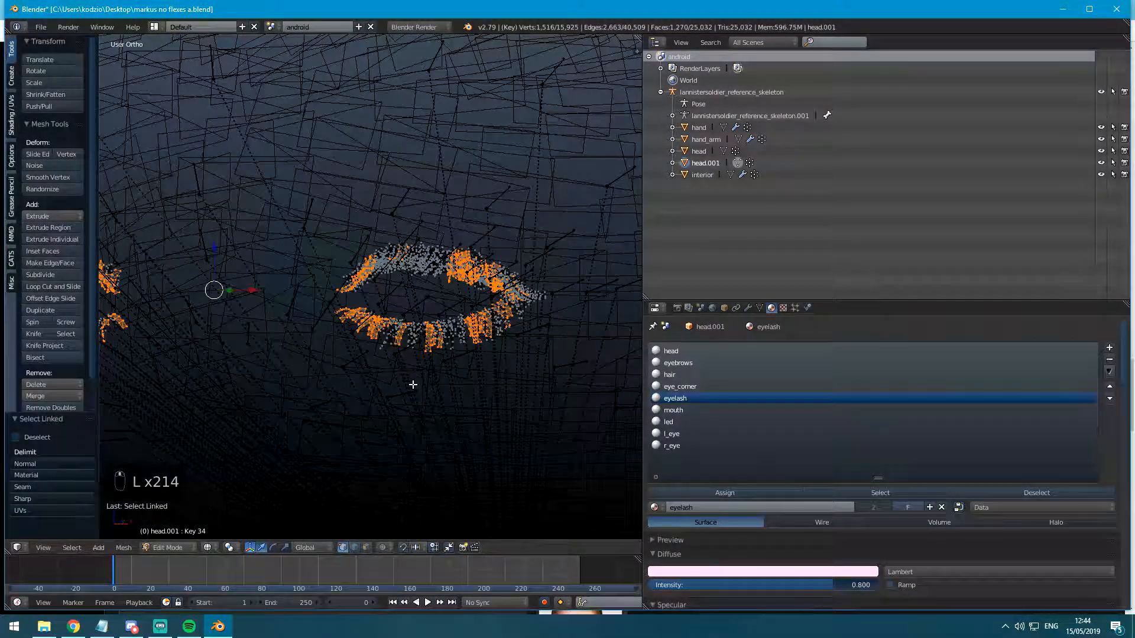
key("p")
left_click(412, 386)
key("Tab")
key("z")
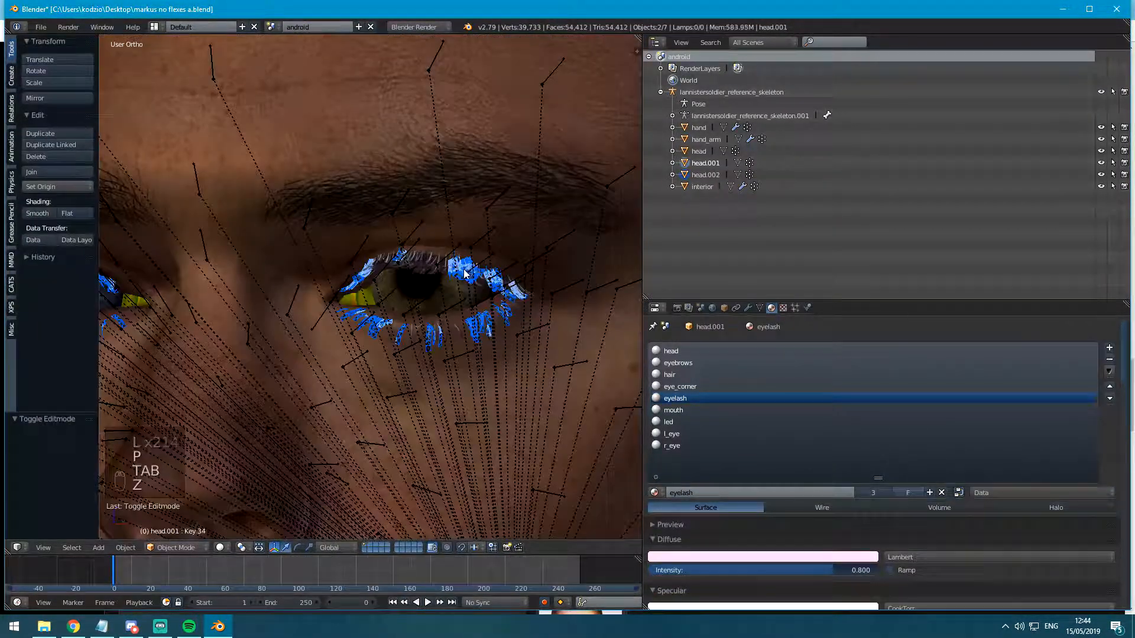
Test-move the separated eyelash strands, undo the move, and hide that object, checking the remaining lashes from the front.
key("a")
right_click(463, 275)
key("g")
left_click(295, 303)
scroll(295, 303, "down", 4)
middle_click_drag(289, 305, 308, 337)
key("ctrl+z")
key("h")
key("KP_1")
scroll(241, 319, "up", 5)
scroll(399, 399, "down", 5)
key("KP_1")
scroll(308, 336, "up", 5)
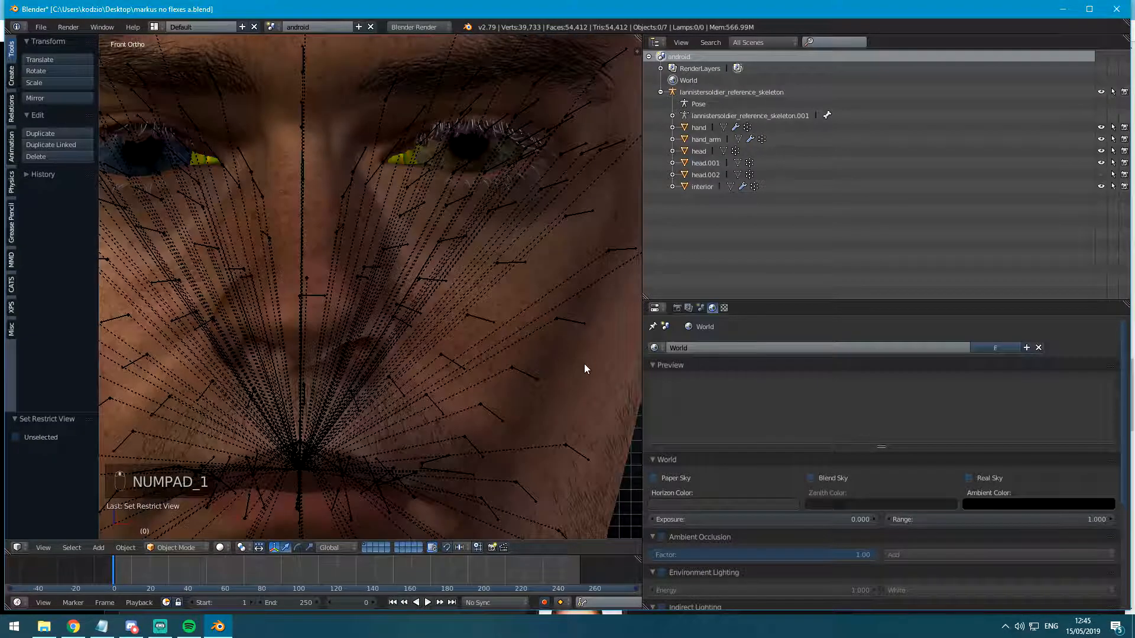
right_click(584, 364)
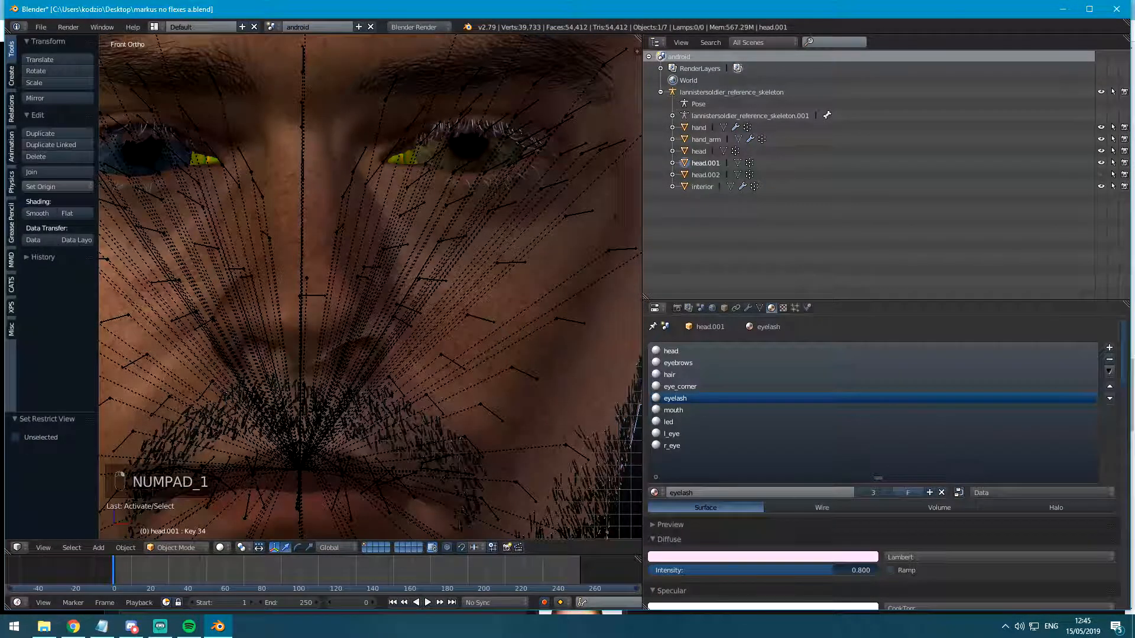
key("alt+Tab")
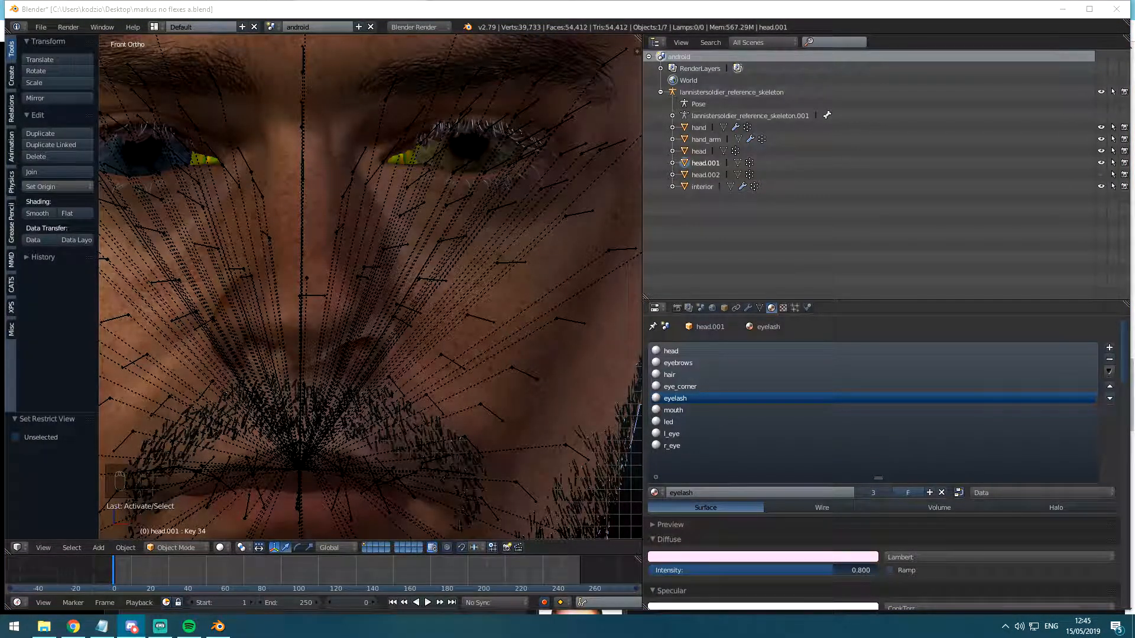
scroll(1033, 451, "down", 1)
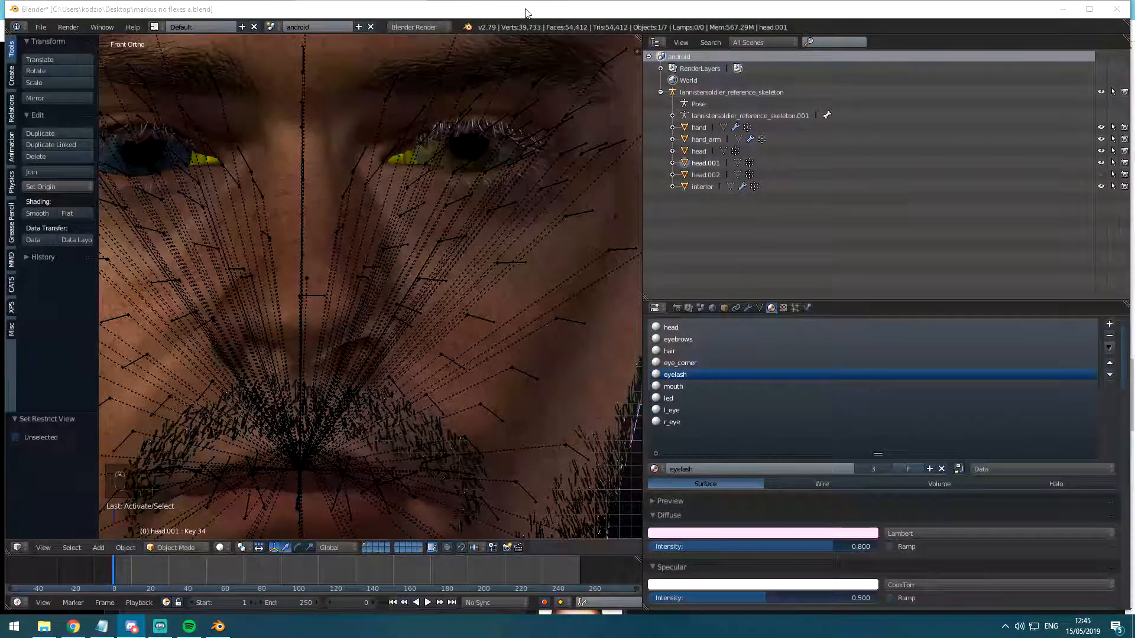
left_click(527, 11)
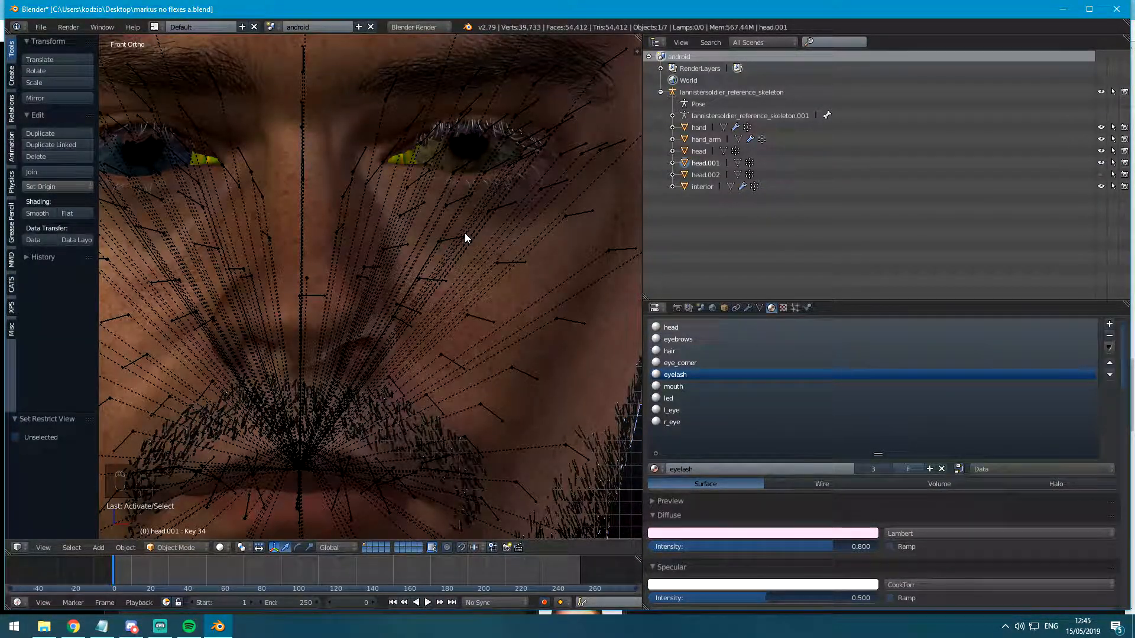
scroll(441, 343, "down", 1)
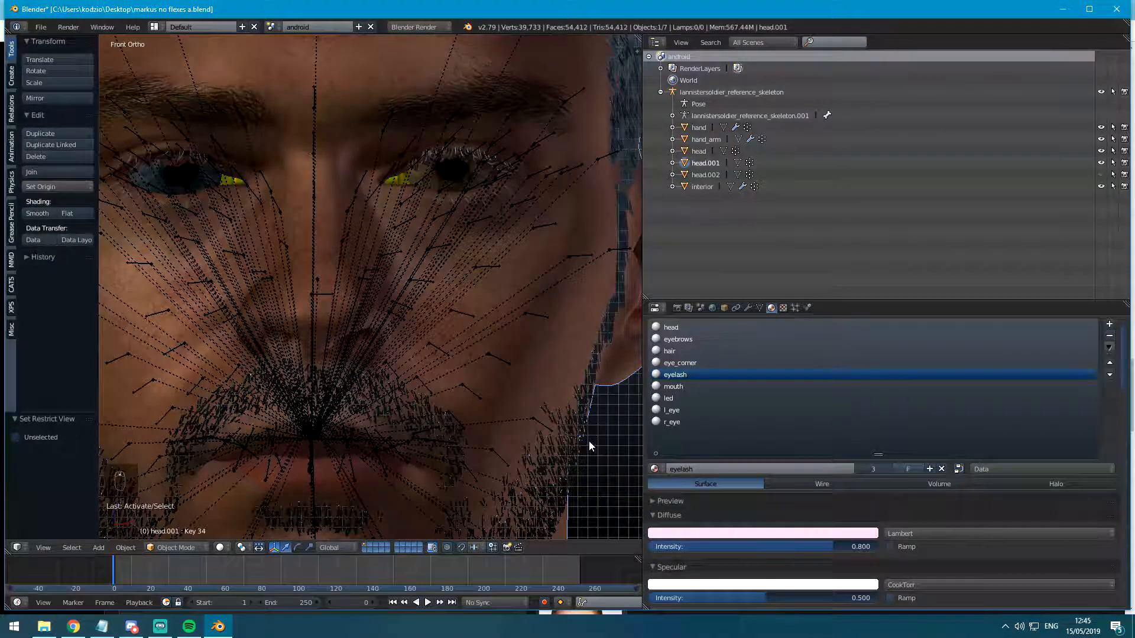
Select the head object holding the hair and beard, test-move it, and undo the move.
right_click(582, 436)
scroll(542, 412, "down", 3)
key("g")
left_click(573, 339)
key("ctrl+z")
middle_click_drag(453, 117, 331, 176)
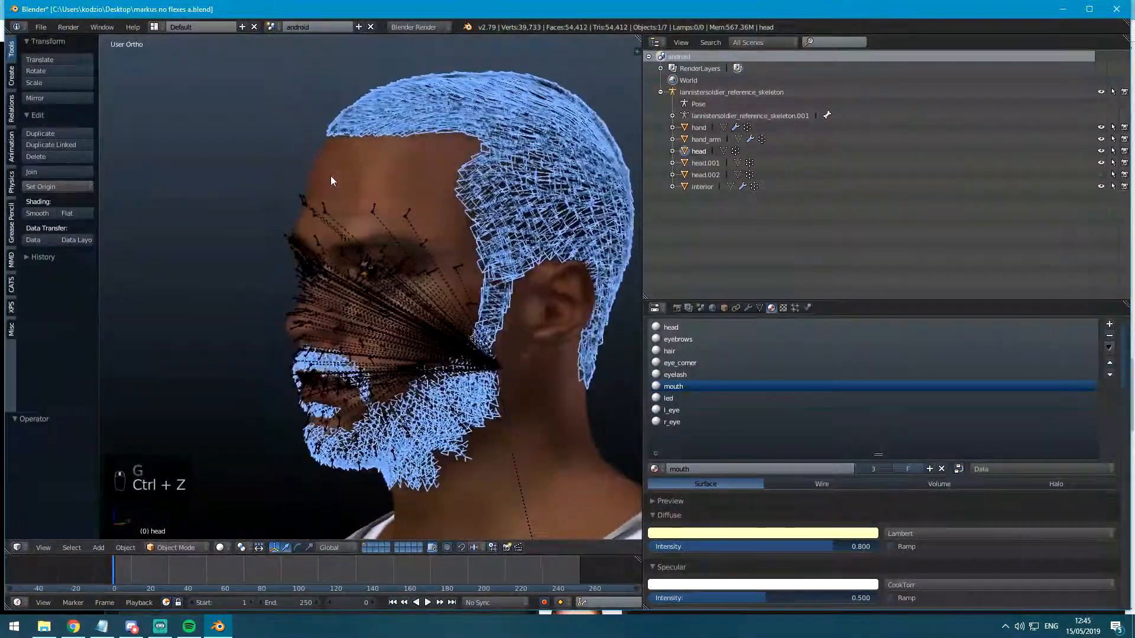
scroll(336, 186, "up", 1)
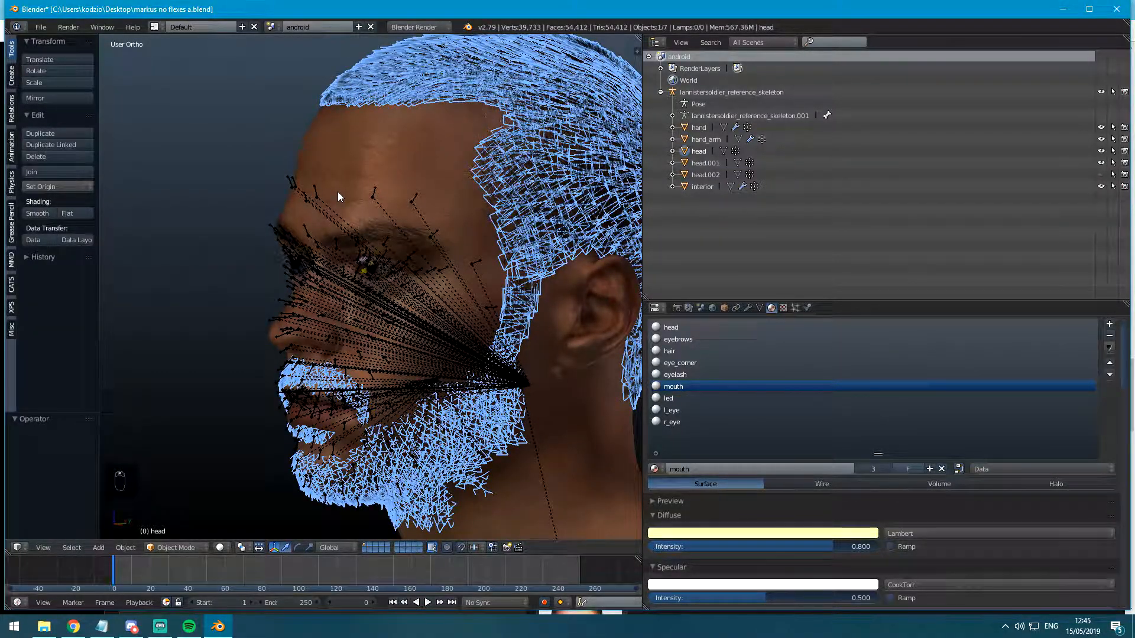
Circle-select the beard strands of the head object in wireframe side view and separate them into their own object.
key("KP_3")
key("Tab")
key("z")
key("a")
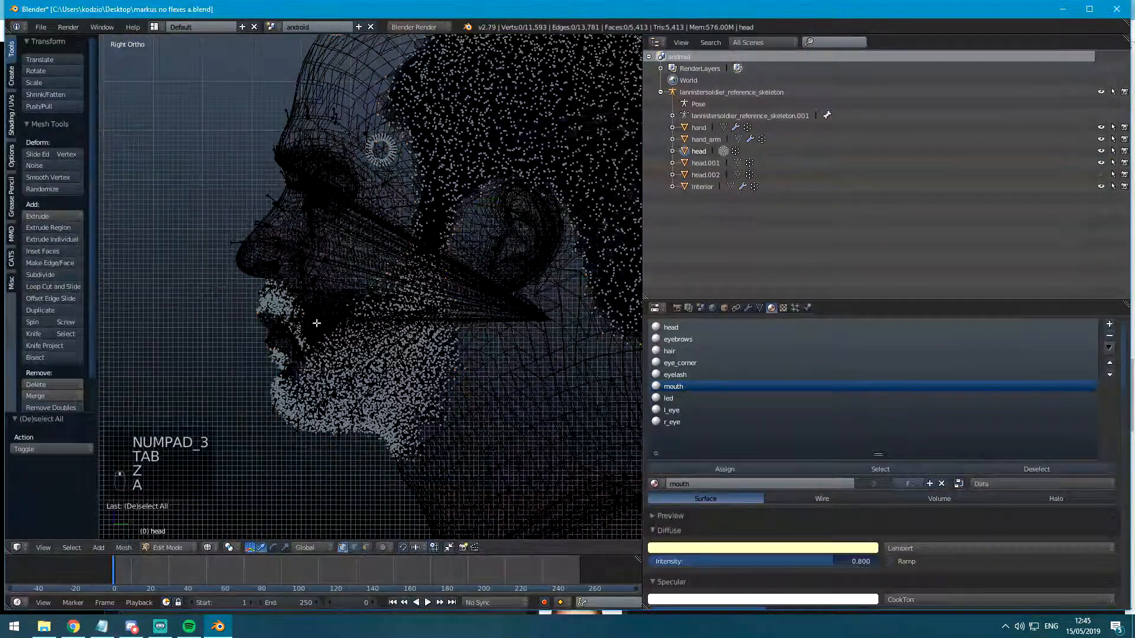
key("c")
scroll(300, 376, "down", 6)
mouse_move(292, 367)
left_mouse_down()
mouse_move(360, 456)
mouse_move(382, 393)
left_mouse_up()
right_click(382, 393)
key("p")
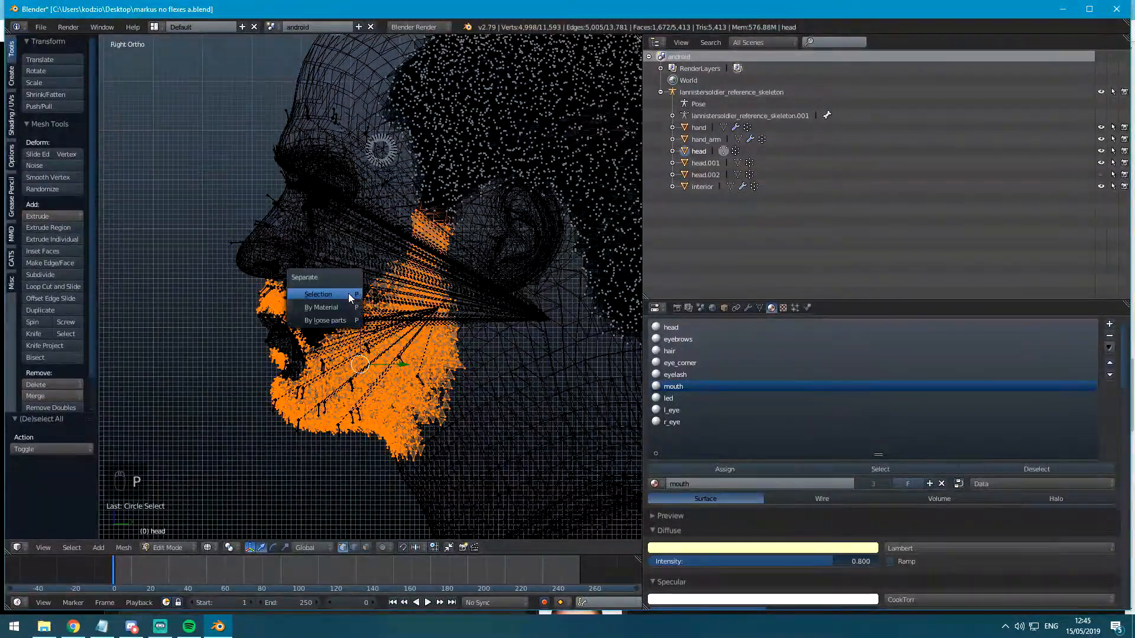
left_click(348, 293)
key("Tab")
key("z")
Hide the separated beard object, test-move the remaining hair object, and undo the move.
key("a")
right_click(321, 400)
key("h")
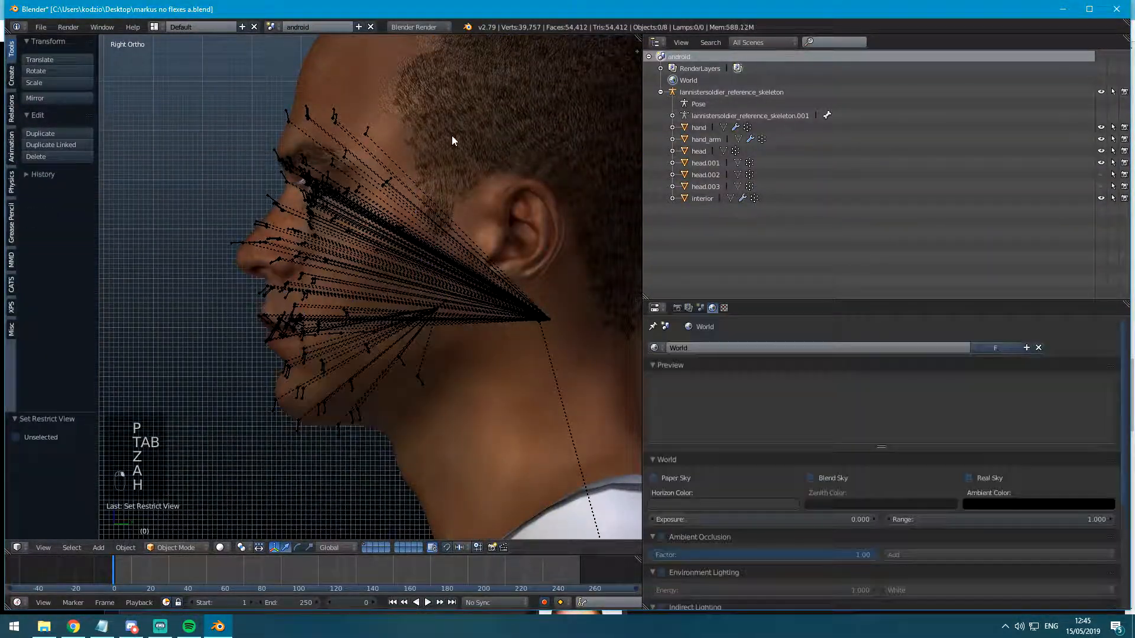
middle_click_drag(357, 283, 378, 285)
key("g")
left_click(493, 269)
key("ctrl+z")
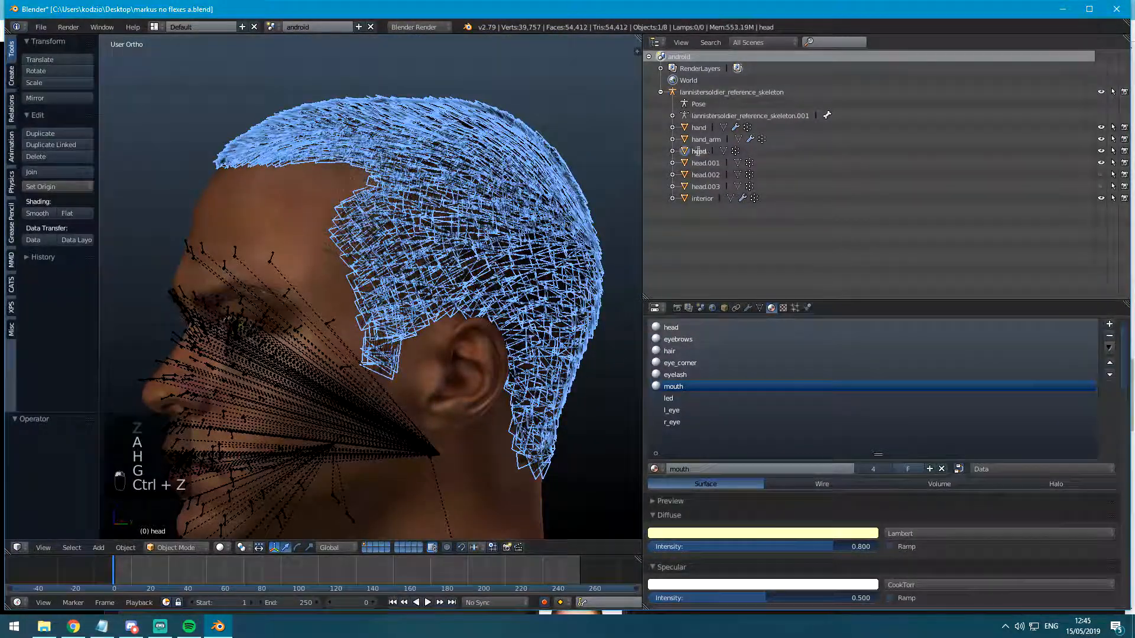
Rename the hair-only head object as hair and head.001 as head.
double_click(696, 151)
type("hair")
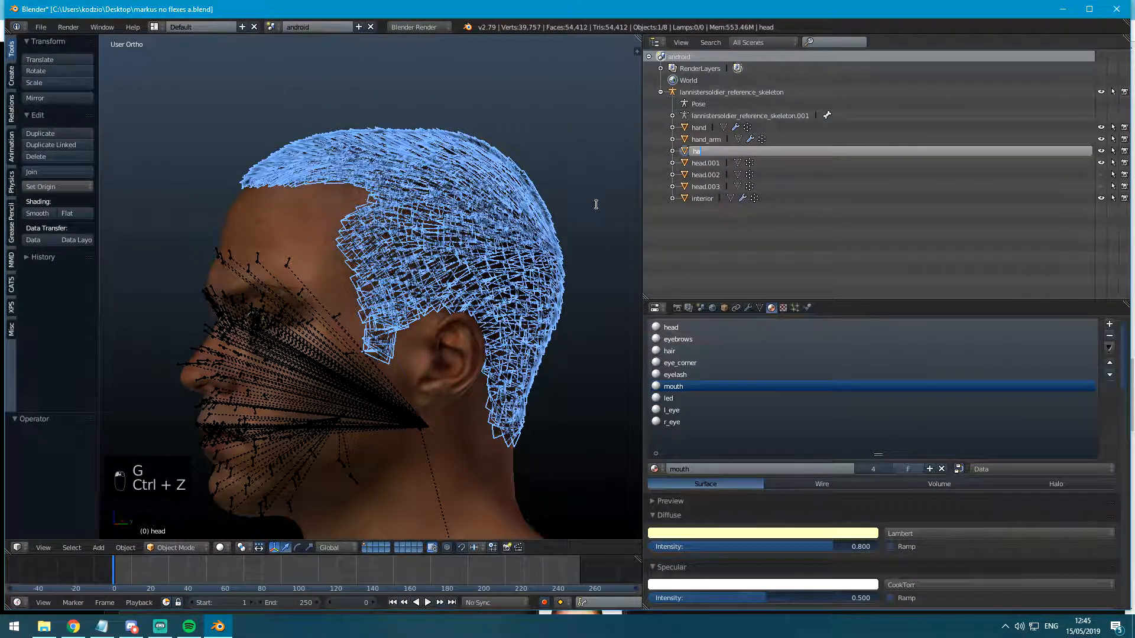
key("Return")
double_click(711, 164)
type("head")
key("Return")
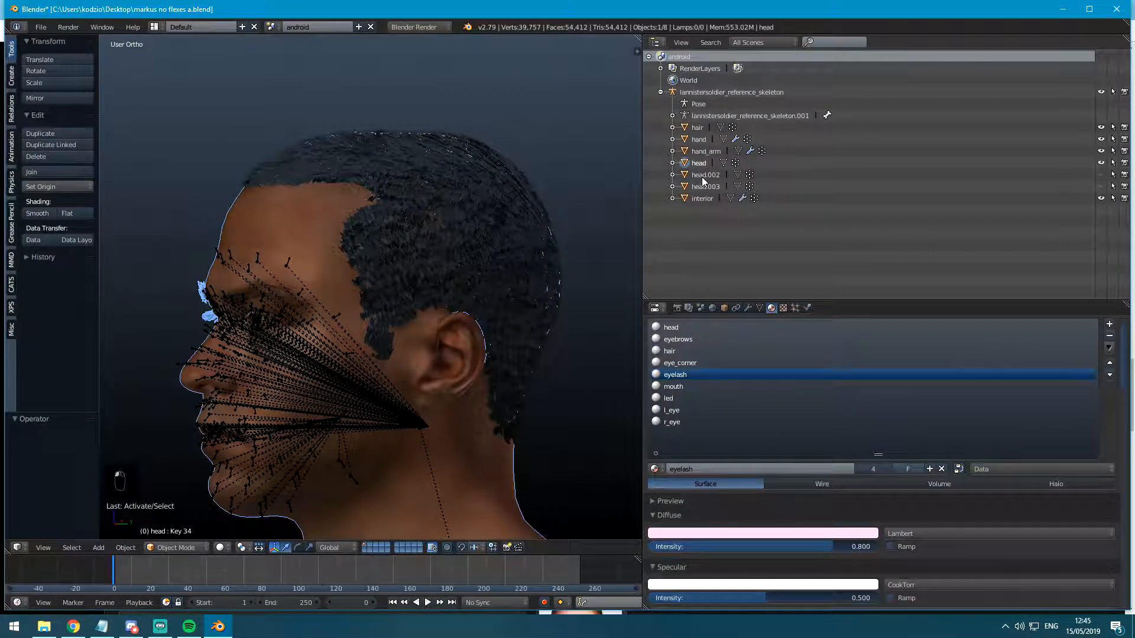
Select the hidden head.002 object and try to test-move it.
left_click(702, 176)
scroll(299, 370, "down", 3)
middle_click_drag(299, 370, 302, 225, "shift")
middle_click_drag(303, 224, 406, 279)
scroll(405, 280, "down", 3)
key("g")
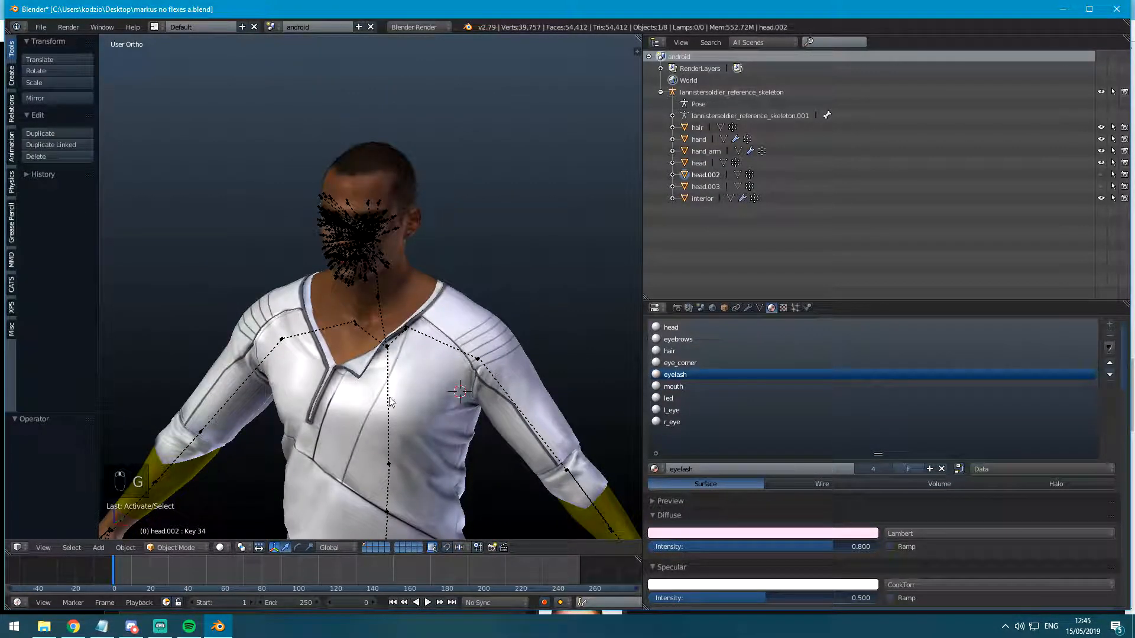
left_click(361, 367)
key("ctrl+z")
Retry test-moving the hidden head.002 object with the head in closer view.
scroll(354, 382, "down", 3)
key("z")
key("z")
scroll(354, 382, "up", 8)
middle_click_drag(432, 198, 357, 345, "shift")
key("g")
left_click(547, 321)
key("ctrl+z")
left_click(703, 177)
key("g")
scroll(388, 309, "down", 4)
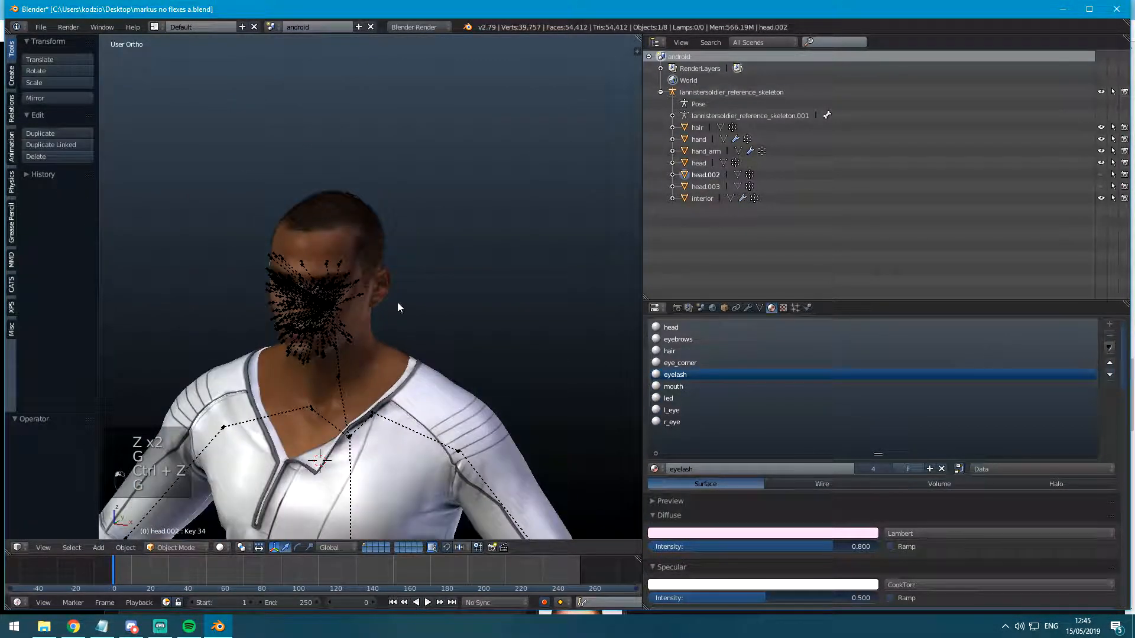
left_click(492, 264)
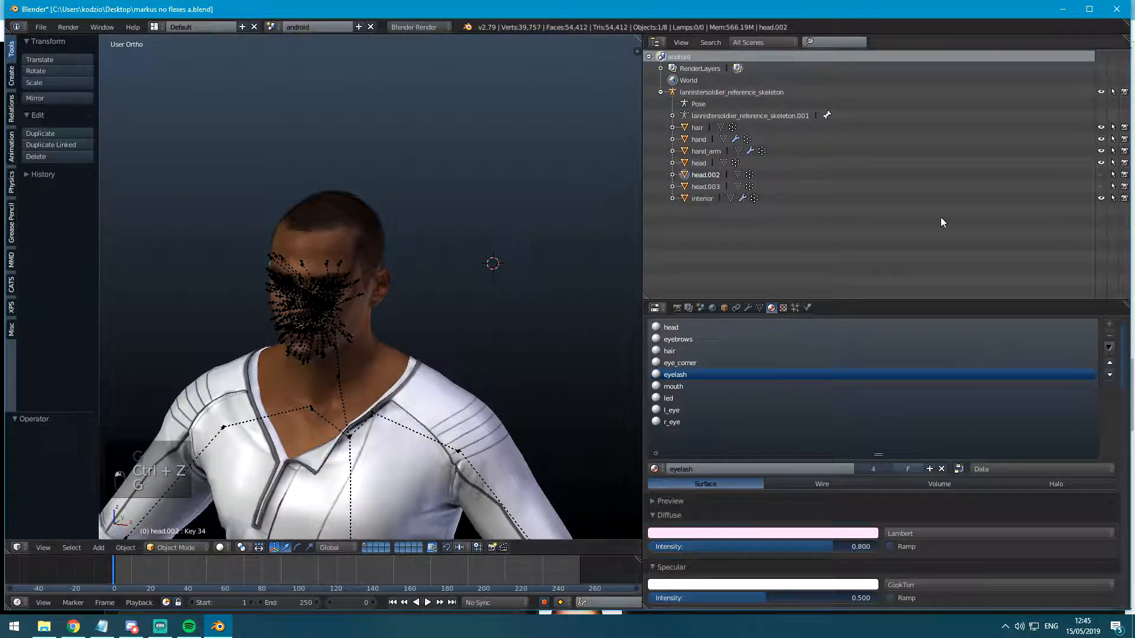
Unhide head.002 and head.003, test-move head.002, and undo the move.
left_click(1101, 174)
left_click(1101, 186)
scroll(485, 326, "up", 8)
key("g")
left_click(486, 362)
key("ctrl+z")
Select head.003 and inspect the beard on the face from the front.
left_click(701, 188)
scroll(423, 290, "down", 3)
scroll(416, 293, "down", 4)
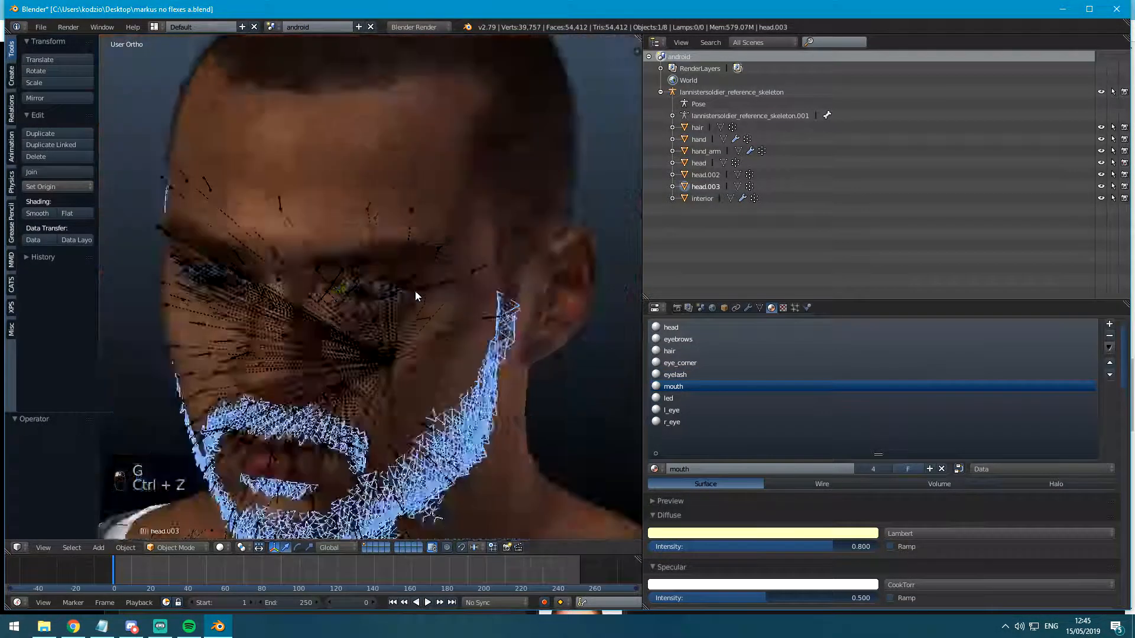
scroll(438, 304, "up", 3)
key("KP_1")
scroll(433, 318, "down", 3)
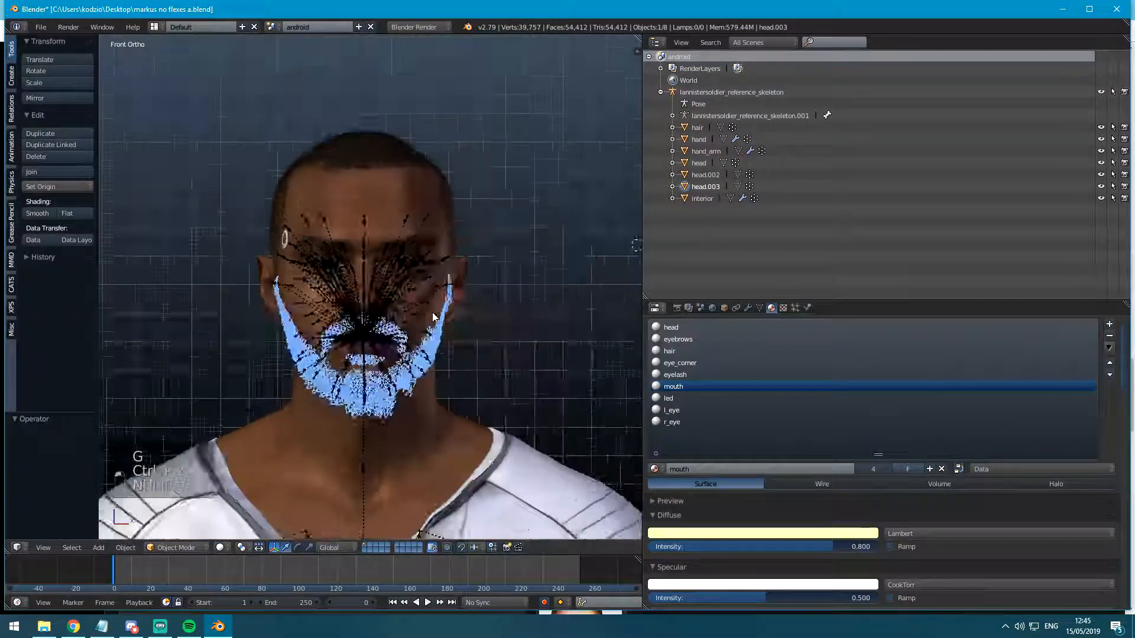
Deselect the meshes, select the lannistersoldier_reference_skeleton armature, and switch it to pose mode.
key("a")
key("a")
key("a")
key("a")
scroll(544, 278, "up", 3)
key("a")
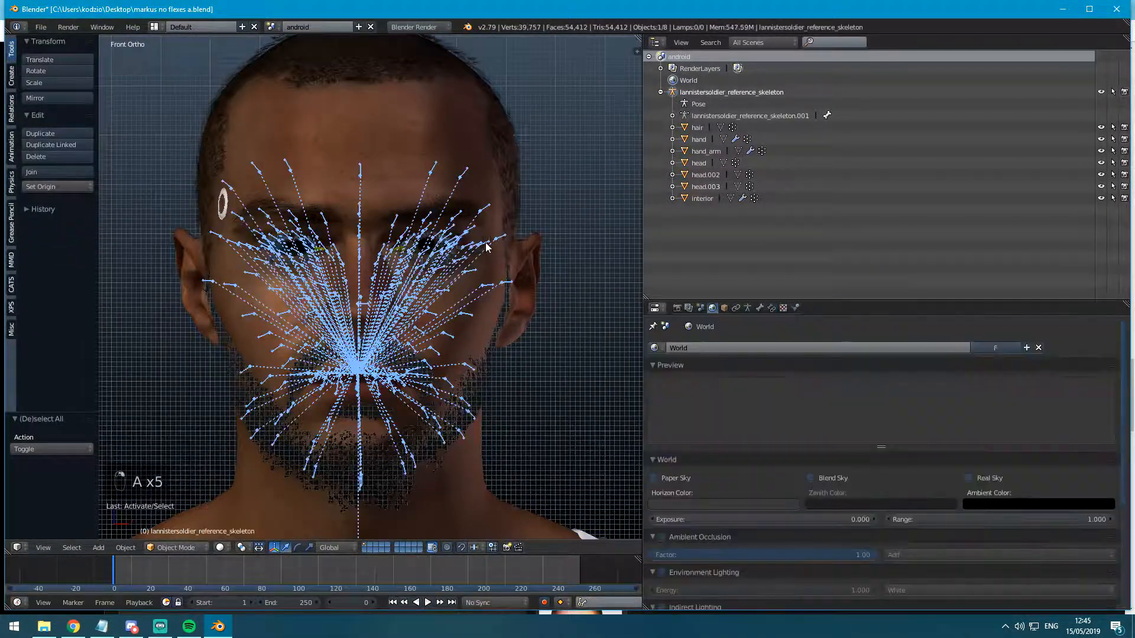
key("ctrl+Tab")
key("a")
key("a")
key("a")
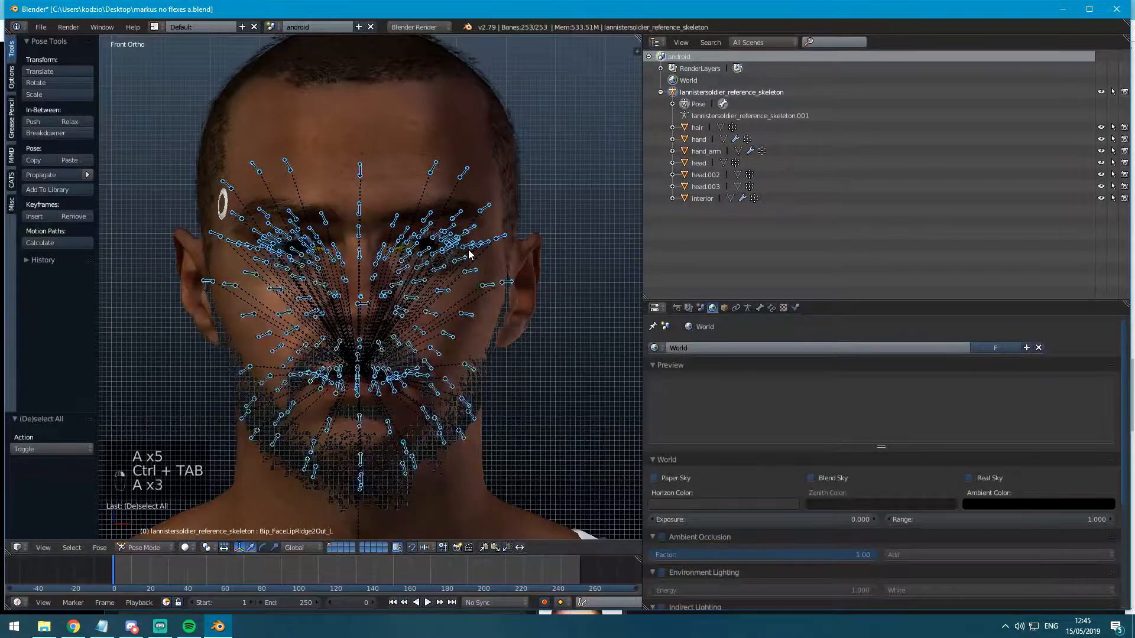
Circle-select all the facial bones in side view and bring up the CATS model tools.
key("KP_3")
scroll(346, 307, "up", 3)
key("a")
key("a")
key("c")
scroll(338, 309, "up", 5)
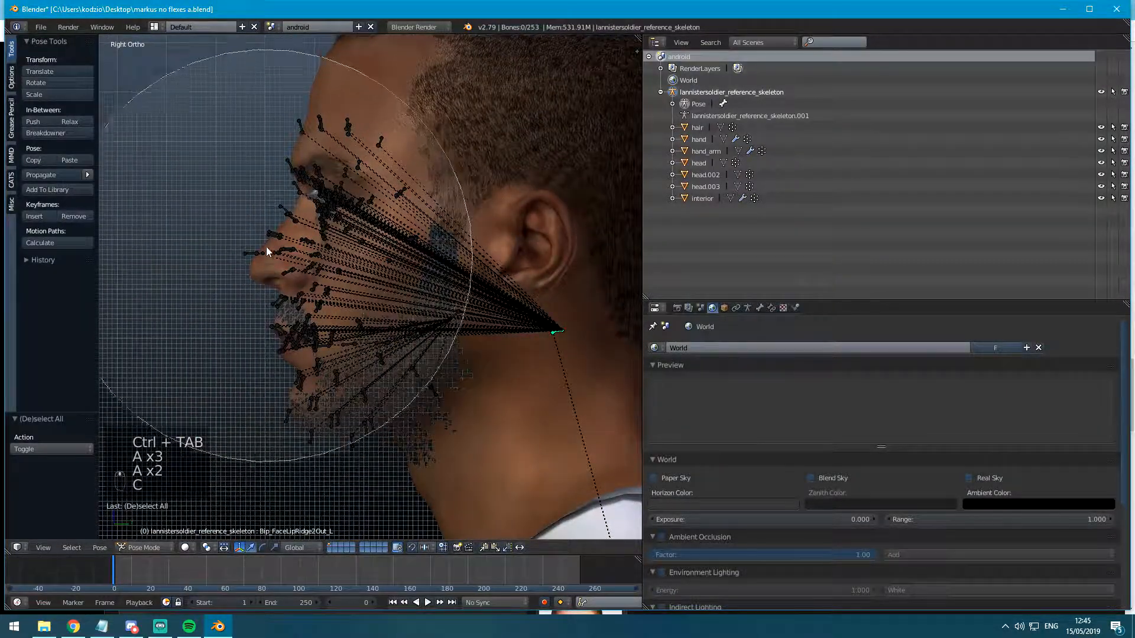
left_click_drag(267, 256, 331, 374)
right_click(332, 373)
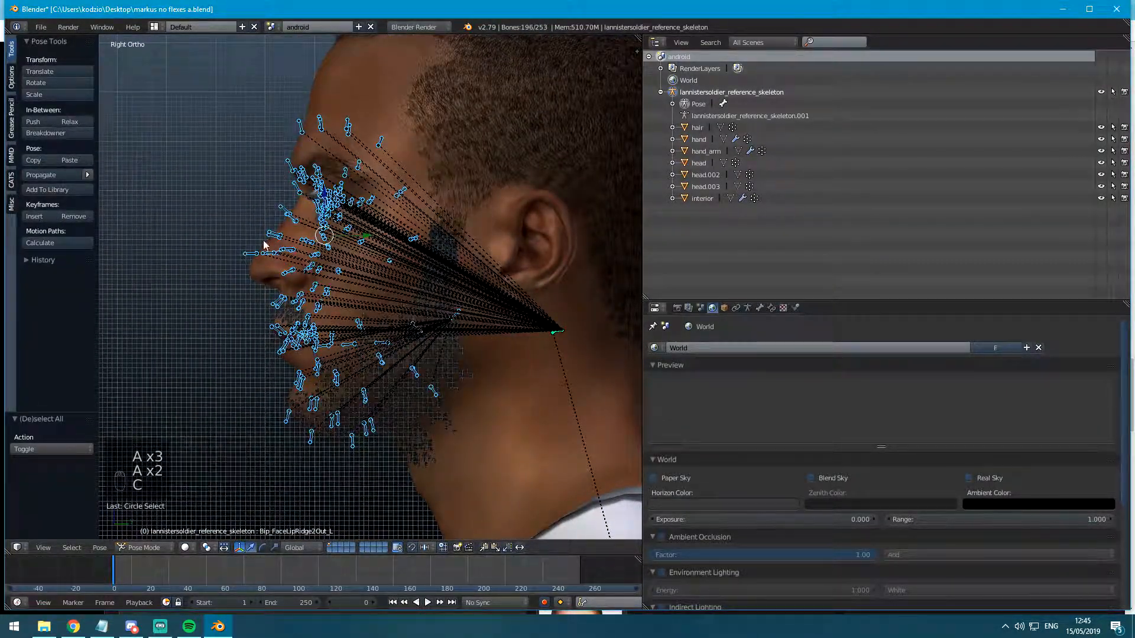
left_click(11, 180)
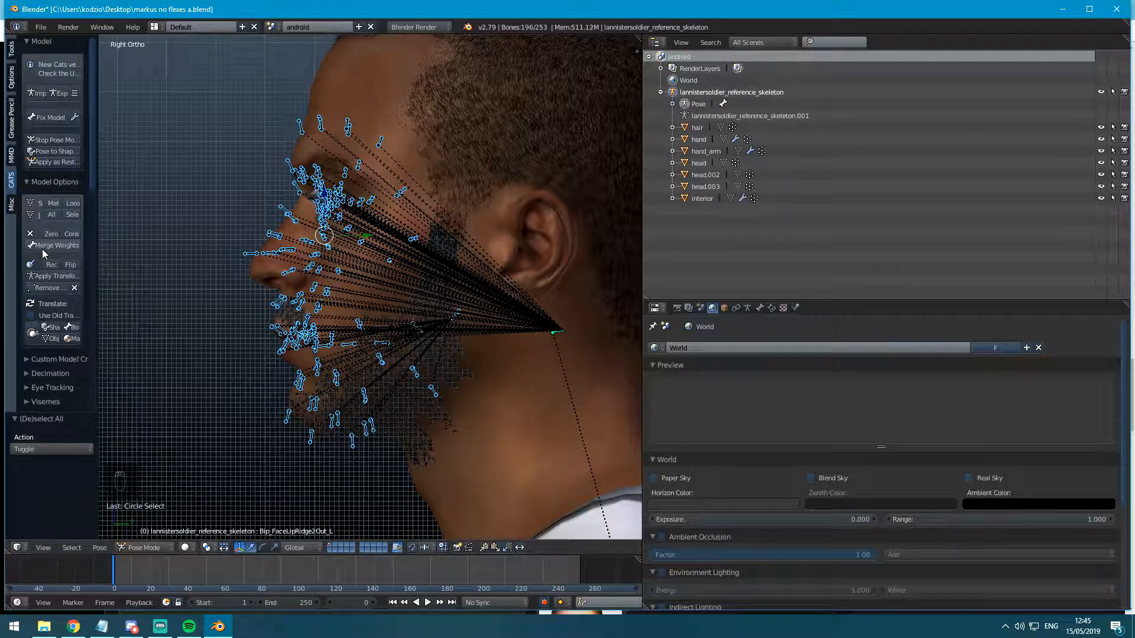
Merge the selected facial bones' weights into their parents and test-rotate the head bone.
left_click(42, 247)
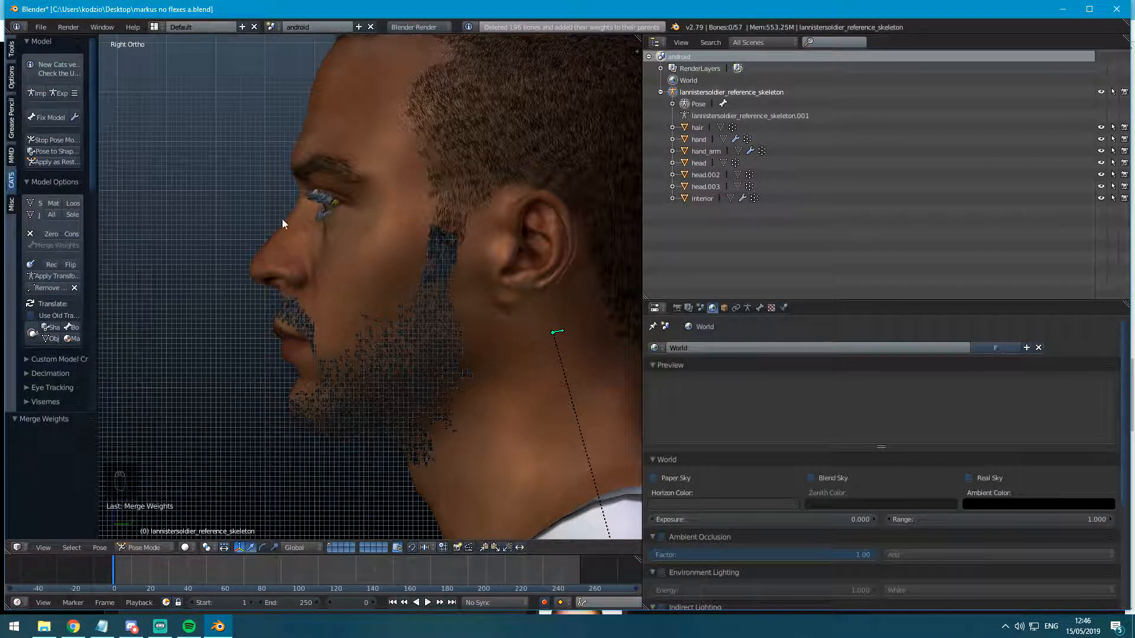
key("KP_1")
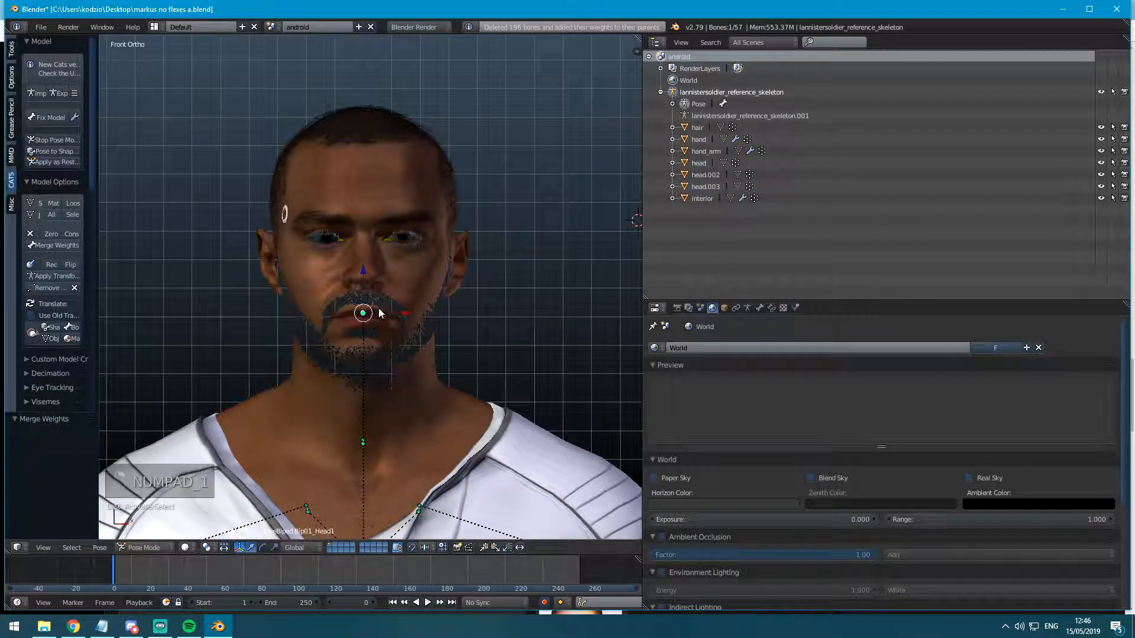
scroll(374, 317, "up", 3)
key("r")
key("ctrl+z")
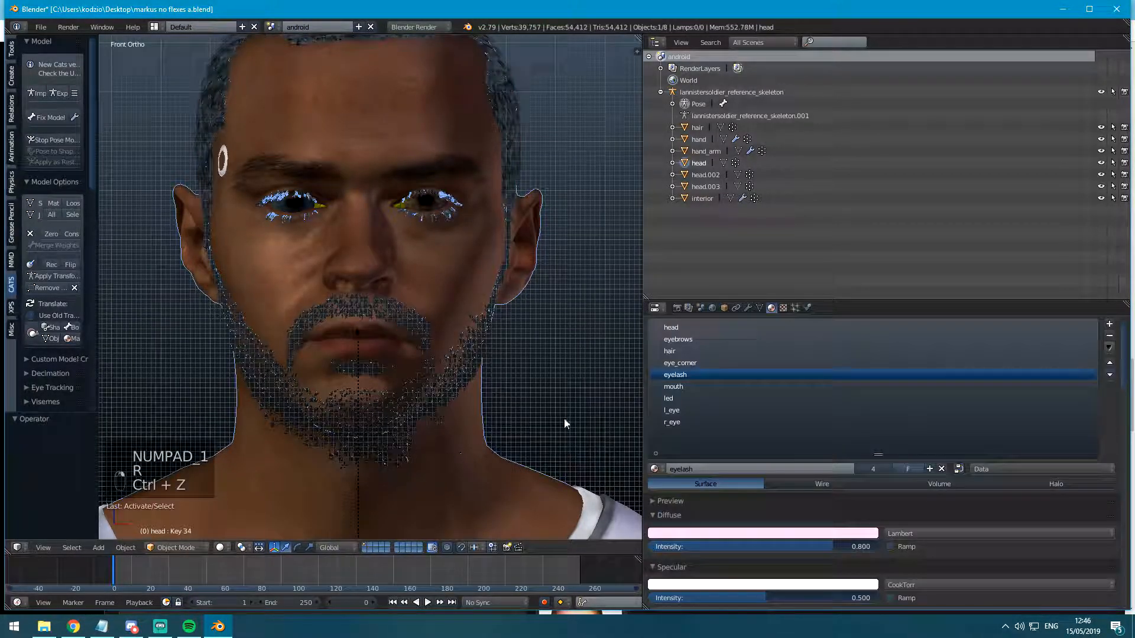
Undo the recent edits back through the weight merge to the state with the head mesh selected in Object Mode.
key("ctrl+z")
key("ctrl+z")
key("ctrl+z")
key("ctrl+z")
key("ctrl+z")
key("ctrl+z")
key("ctrl+z")
Add an Armature modifier to the head mesh with lannistersoldier_reference_skeleton as its object.
left_click(815, 348)
left_click(925, 375)
left_click(768, 413)
left_click(715, 426)
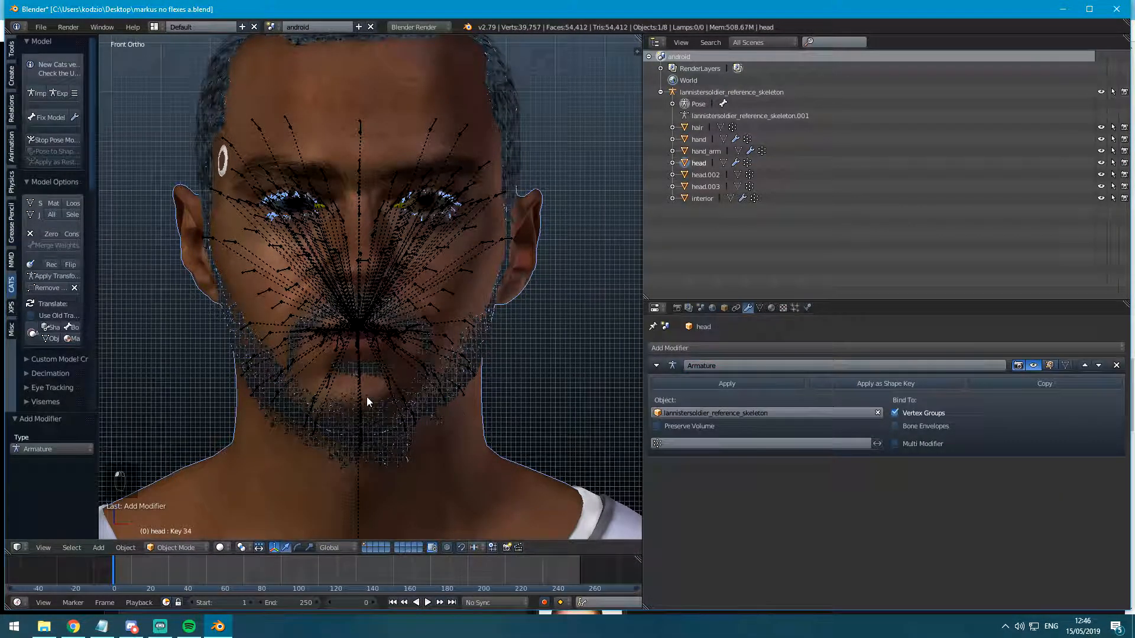
Select all bones of the skeleton, reveal hidden ones, and clear their pose location, rotation and scale.
right_click(360, 345)
key("a")
key("a")
key("a")
key("alt+g")
key("alt+h")
key("alt+r")
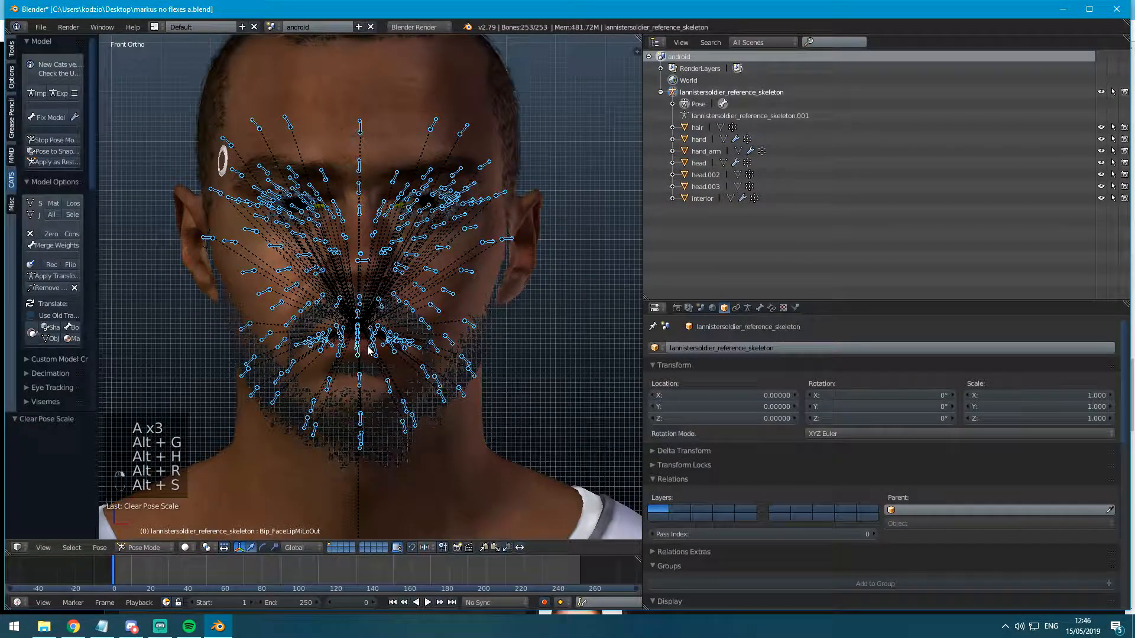
key("alt+s")
Circle-select the facial bones and merge their weights into their parent bones.
middle_click_drag(360, 345, 271, 361)
key("KP_3")
key("a")
key("a")
key("c")
left_click_drag(286, 218, 265, 268)
right_click(266, 271)
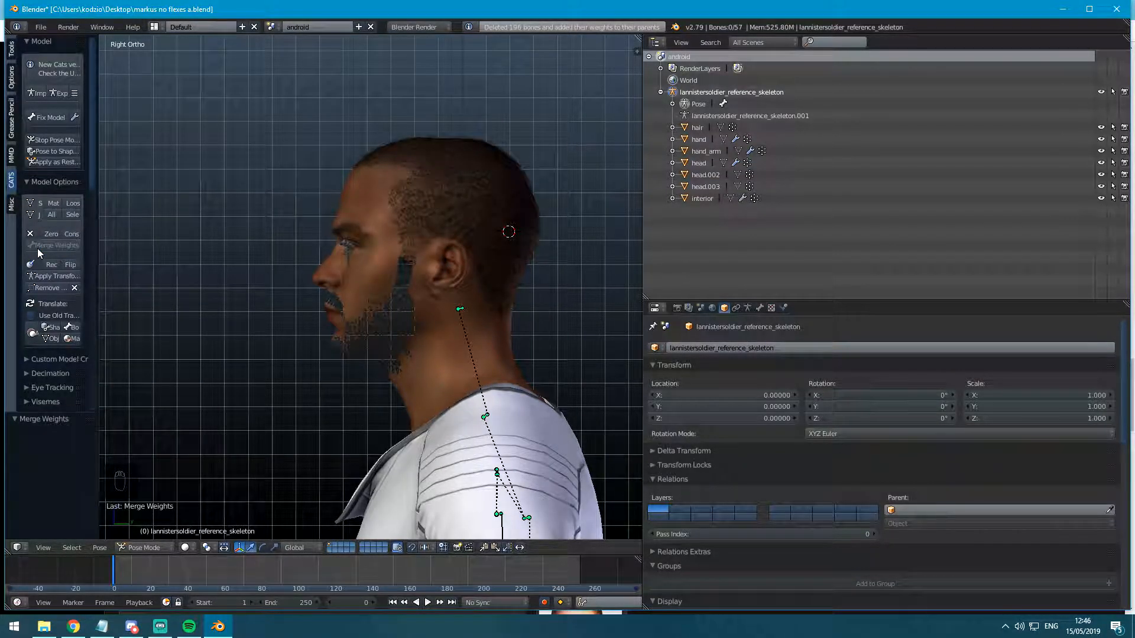
Test-rotate the head bone to check how the meshes follow, and undo the rotation.
scroll(238, 298, "up", 4)
middle_click_drag(302, 292, 378, 286)
key("KP_1")
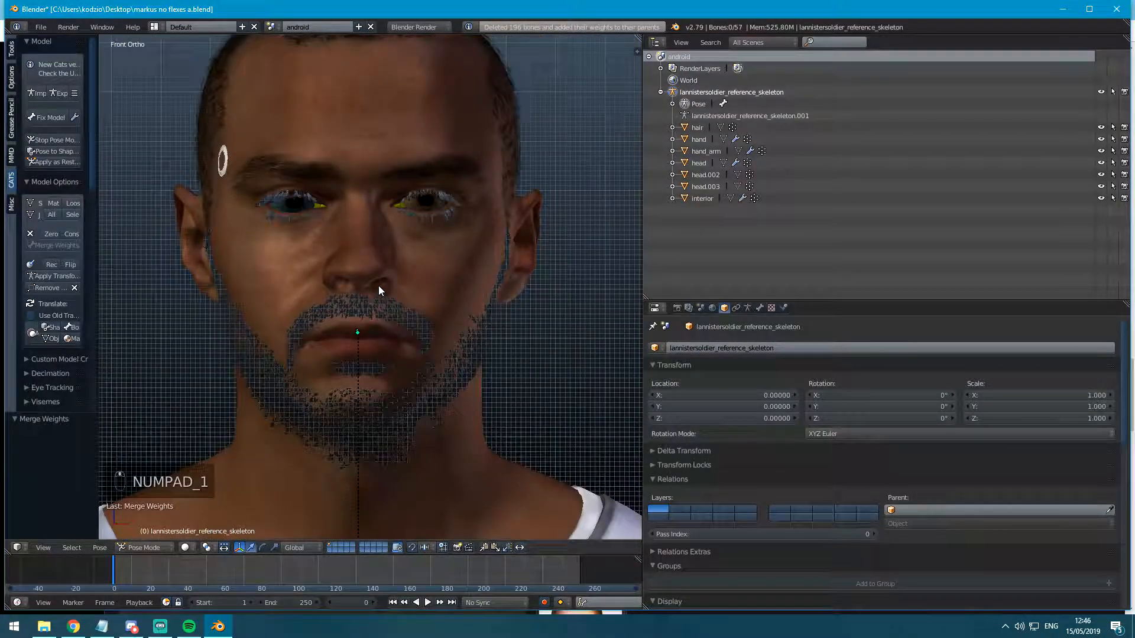
right_click(365, 332)
key("r")
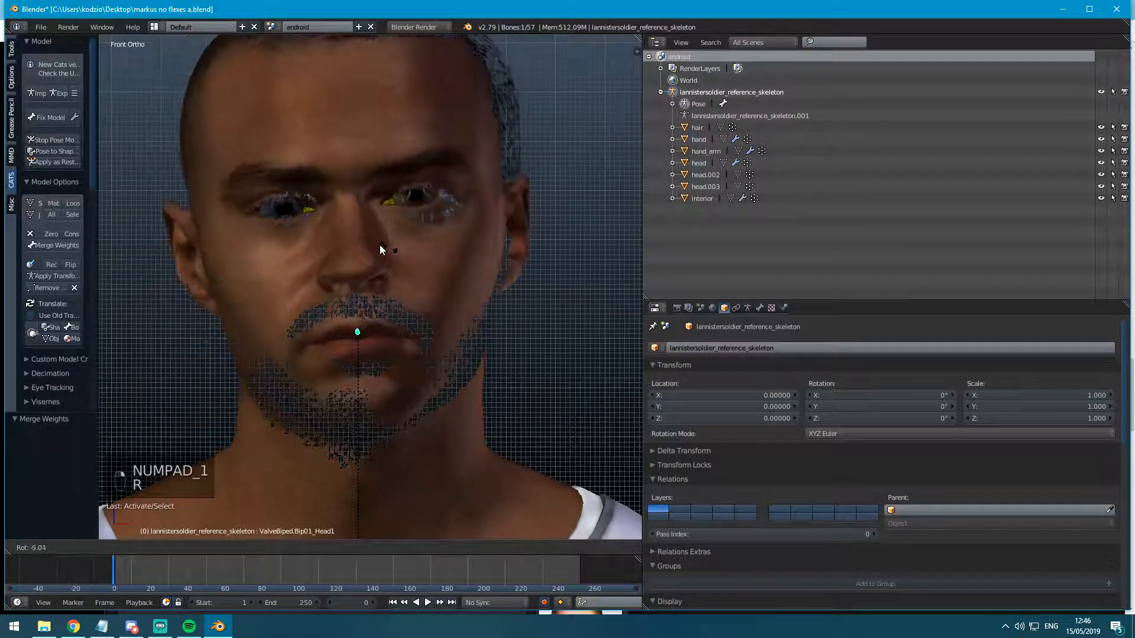
left_click(298, 250)
key("ctrl+z")
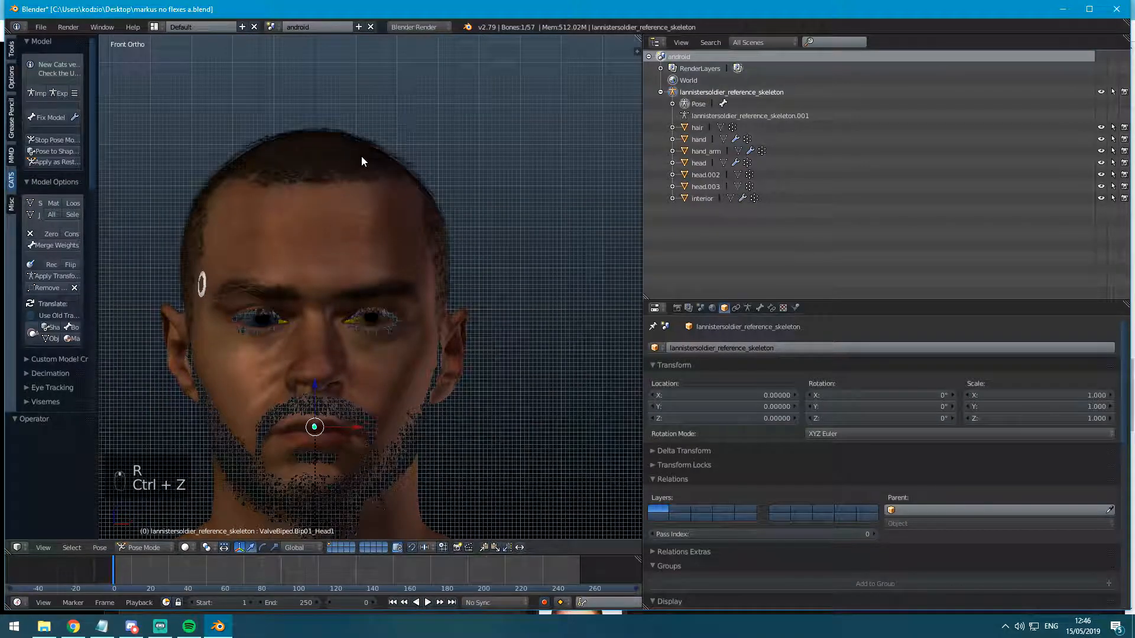
Show the hair mesh in Weight Paint mode with wireframe shading to inspect its bone weights.
key("ctrl+Tab")
key("z")
key("f")
left_click(12, 57)
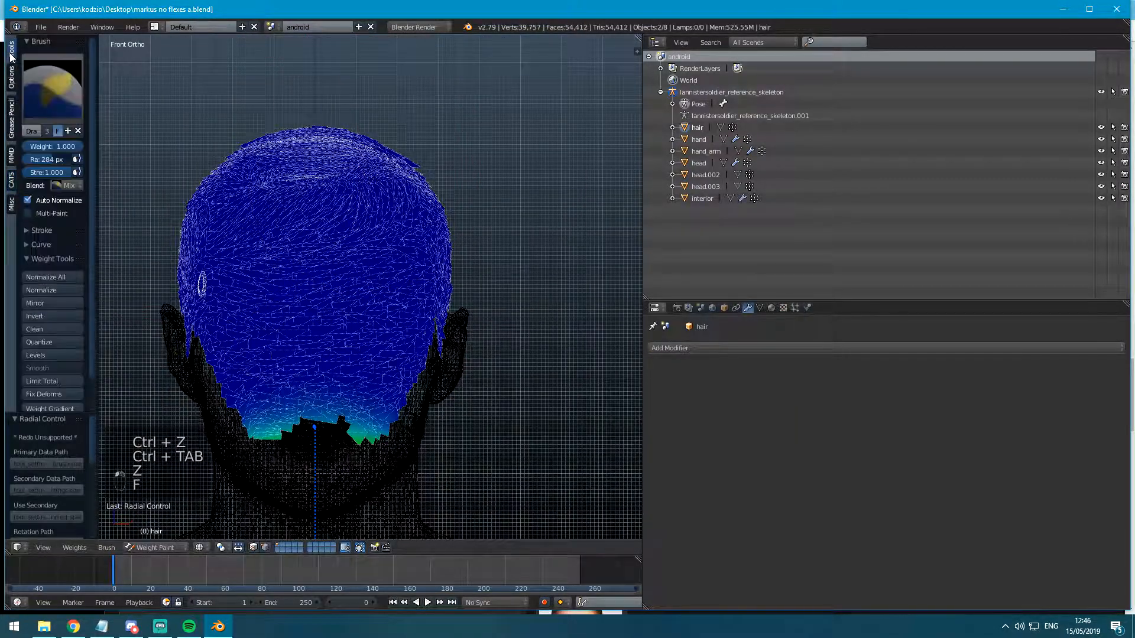
scroll(378, 283, "down", 3)
Add an Armature modifier targeting lannistersoldier_reference_skeleton to the hair, and leave Weight Paint mode and wireframe shading.
left_click(727, 348)
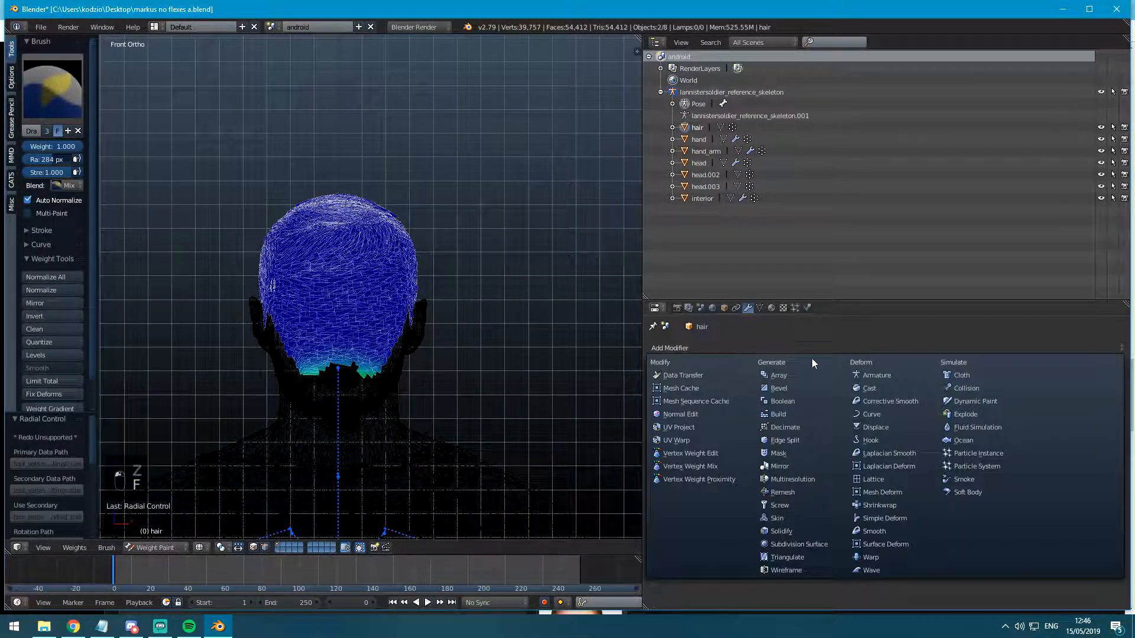
left_click(833, 412)
left_click(834, 412)
left_click(762, 431)
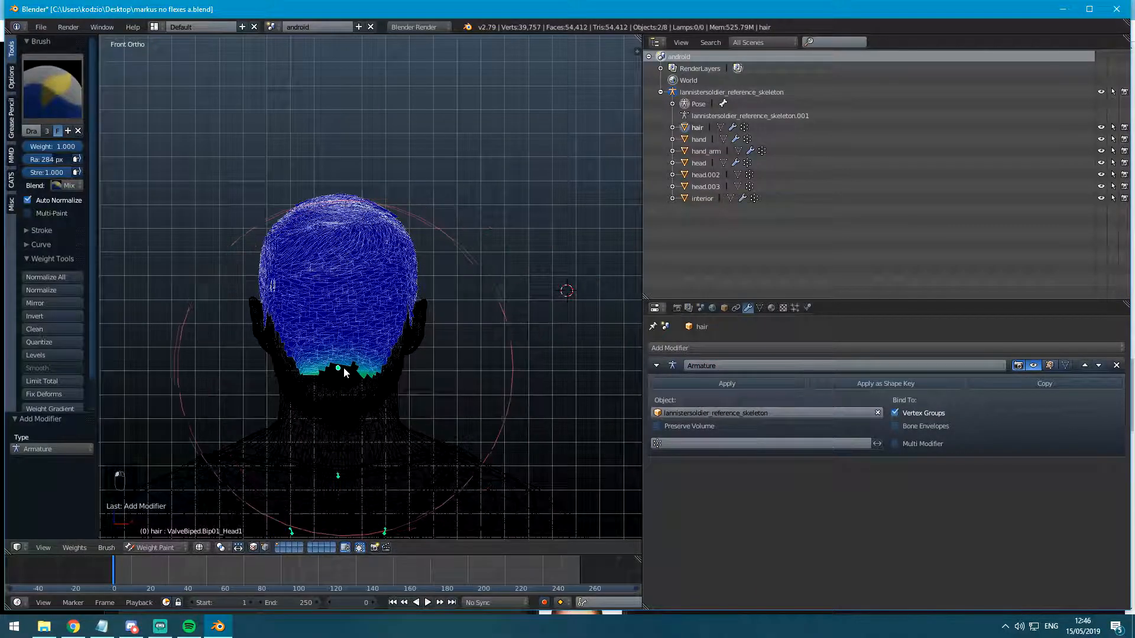
right_click(381, 371)
key("ctrl+Tab")
key("z")
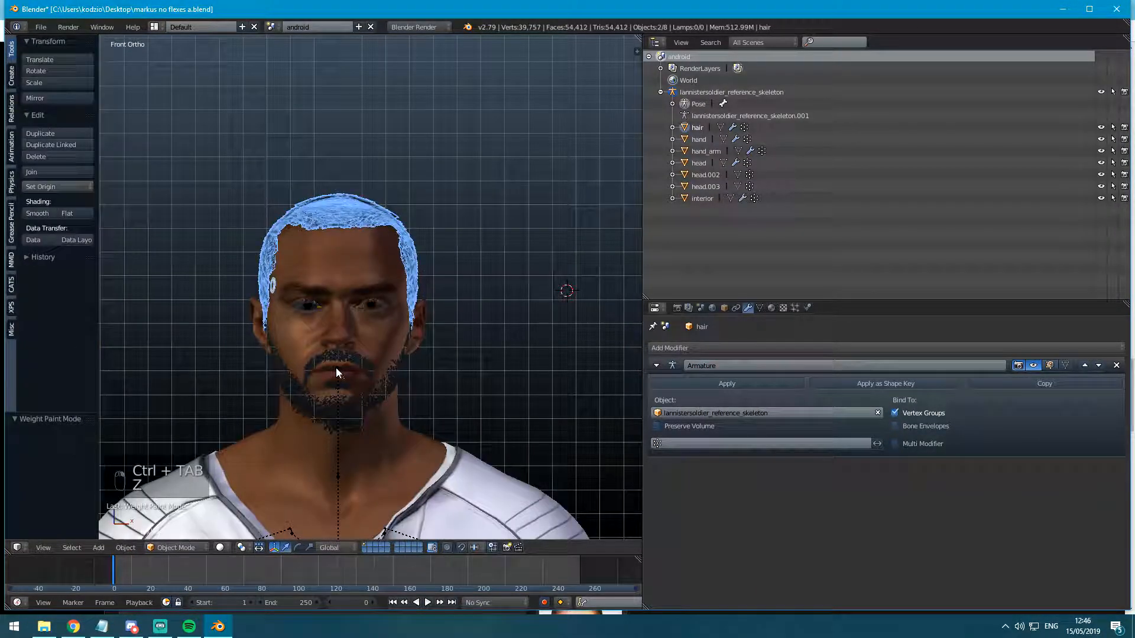
Test-rotate the head bone to check that the hair follows, and undo the rotation.
scroll(349, 337, "up", 3)
key("r")
key("ctrl+z")
scroll(400, 358, "up", 3)
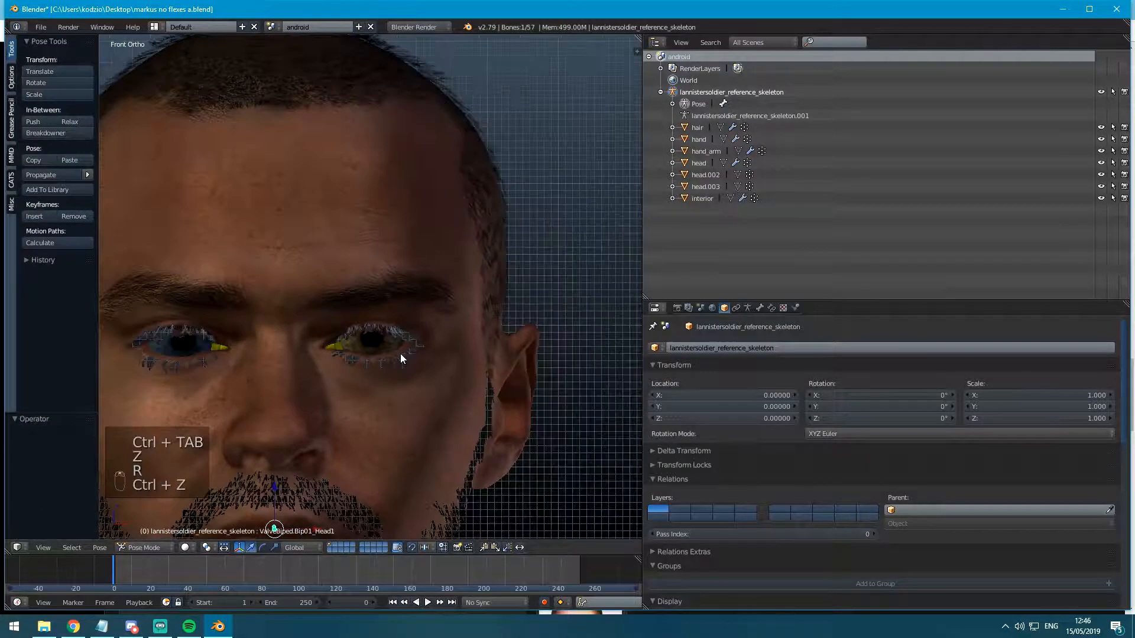
Add an Armature modifier to the eyelash mesh head.002 with lannistersoldier_reference_skeleton as its object.
right_click(422, 347)
left_click(819, 350)
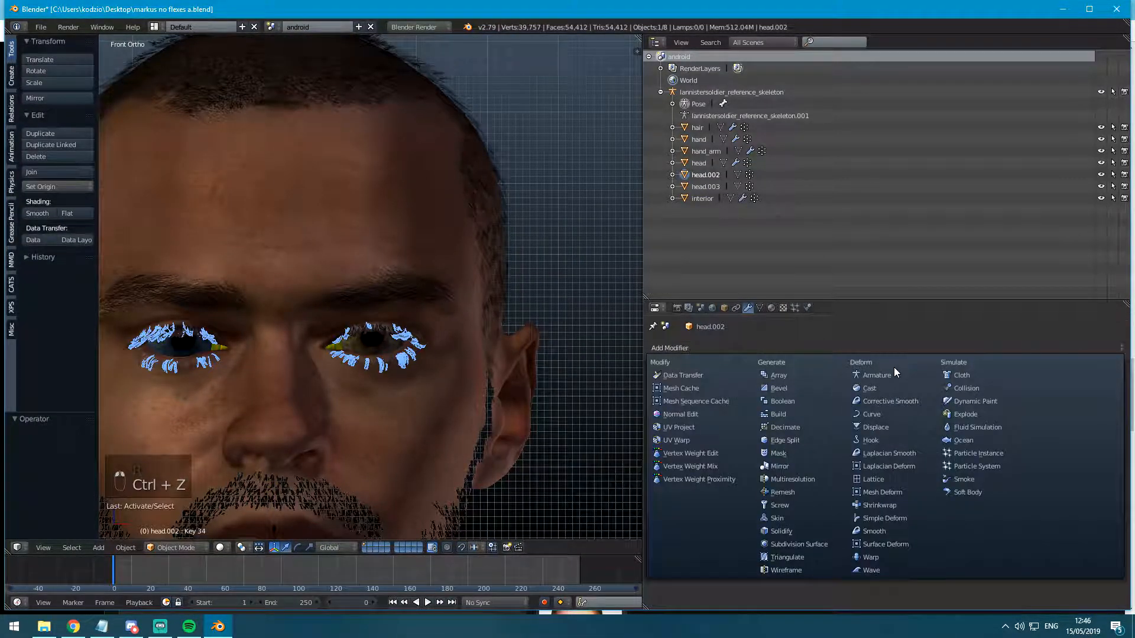
left_click(889, 372)
left_click(768, 413)
left_click(727, 425)
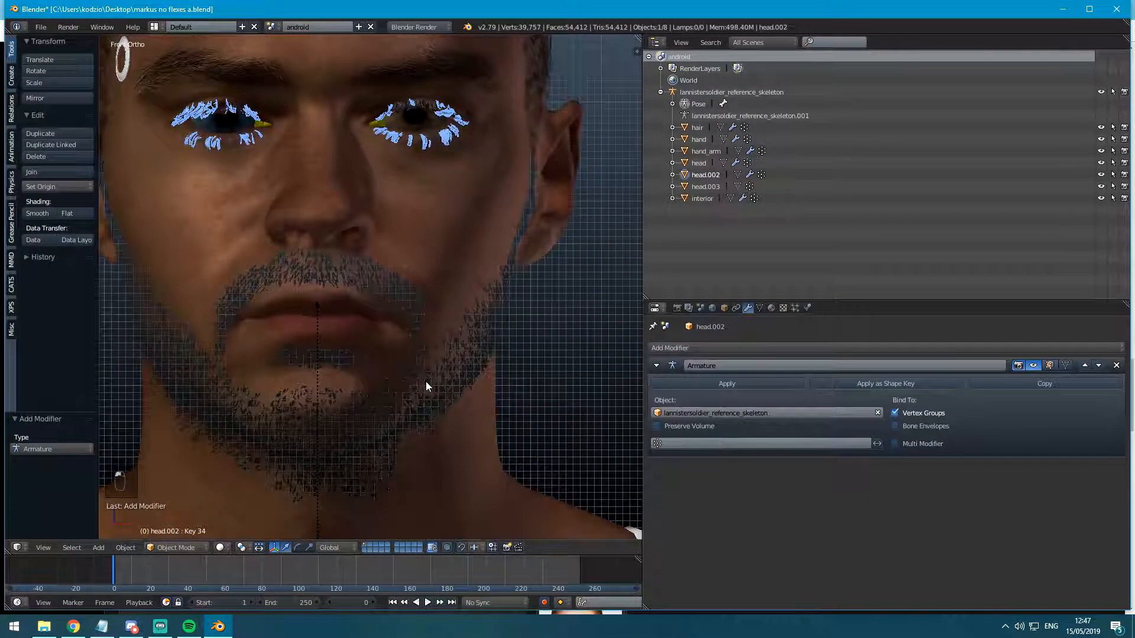
Add an Armature modifier to the beard mesh head.003 with lannistersoldier_reference_skeleton as its object.
right_click(425, 381)
left_click(771, 349)
left_click(863, 374)
left_click(766, 413)
left_click(733, 430)
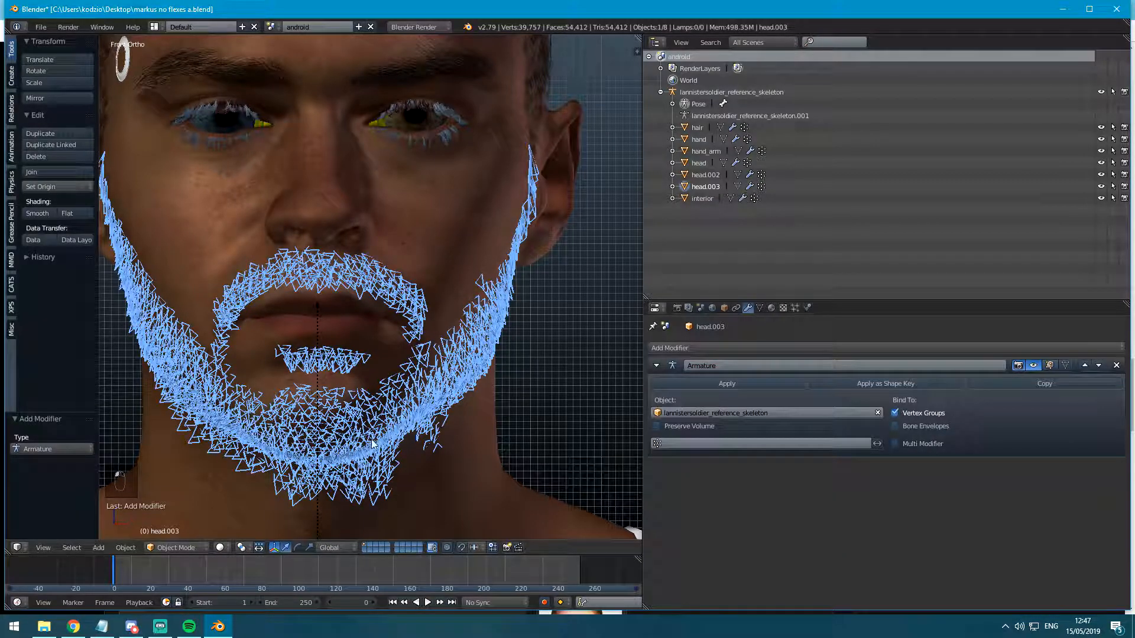
Test-rotate the head and neck bones to check the whole head's deformation, and undo both rotations.
right_click(320, 305)
scroll(327, 297, "down", 3)
key("r")
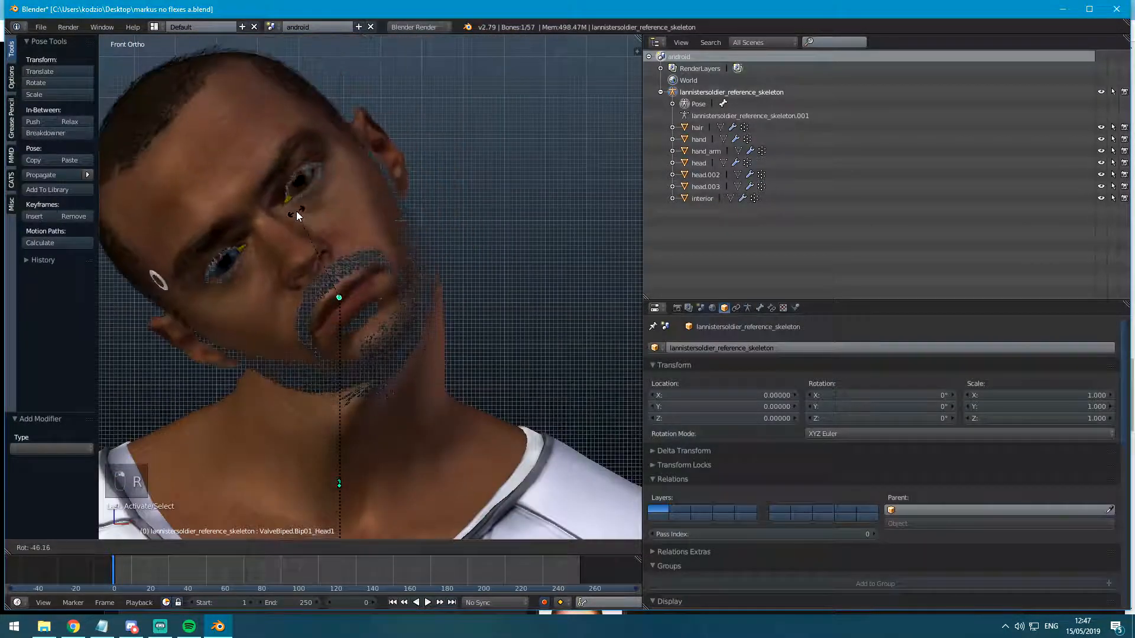
left_click(370, 223)
key("ctrl+z")
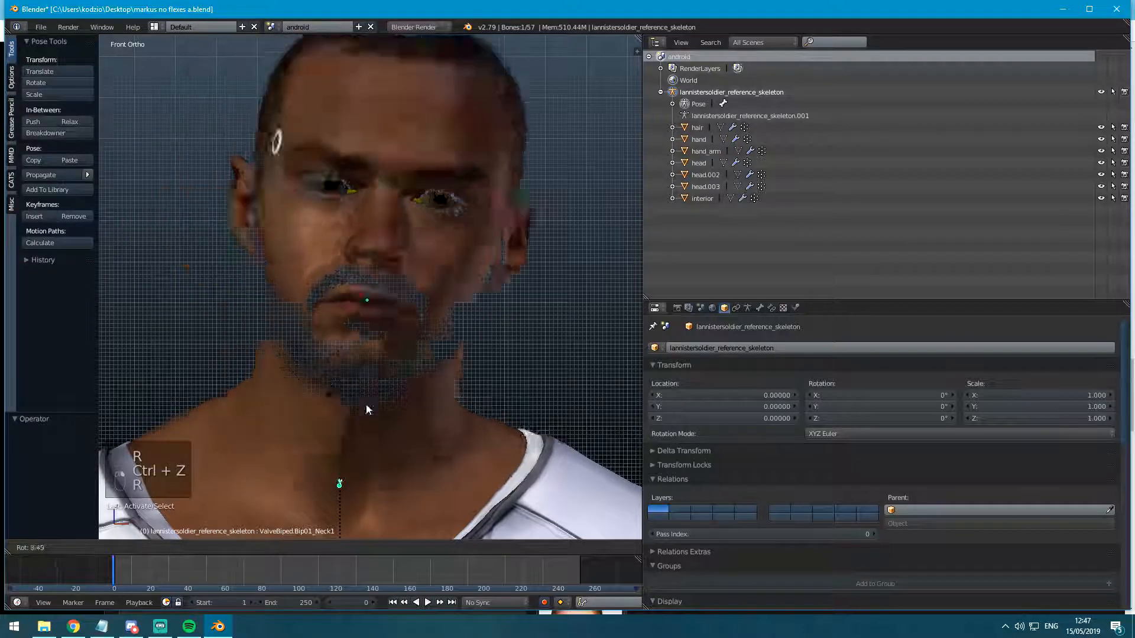
key("ctrl+z")
Test the rig by rotating the left upper arm bone and moving a bone, undoing both changes.
right_click(460, 321)
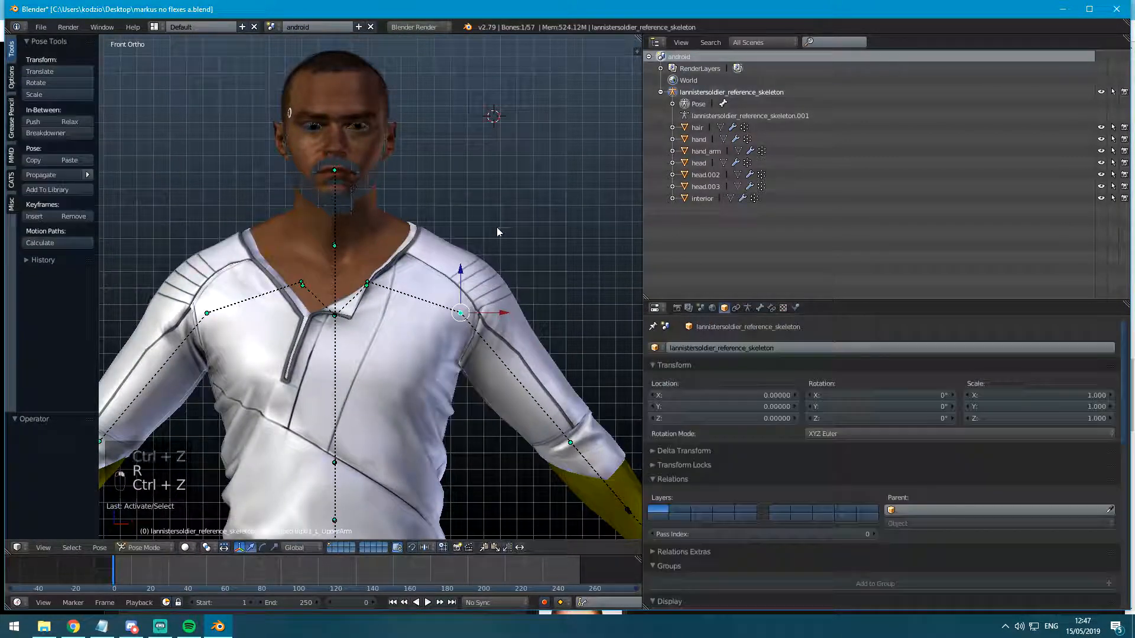
key("r")
left_click(415, 304)
key("ctrl+z")
scroll(357, 465, "down", 4)
scroll(353, 461, "down", 4)
key("g")
left_click(461, 413)
key("ctrl+z")
scroll(457, 413, "up", 7)
Return the skeleton to Object Mode and hide the beard and eyelash meshes.
key("ctrl+Tab")
scroll(417, 308, "up", 4)
middle_click_drag(392, 204, 286, 311, "shift")
scroll(417, 307, "up", 5)
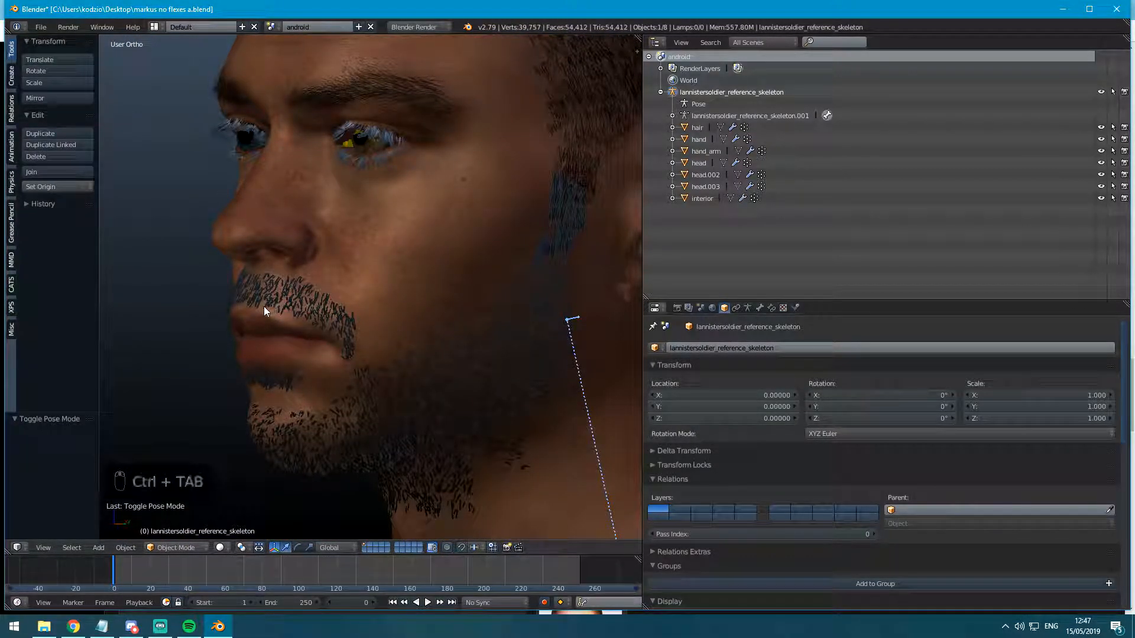
key("KP_1")
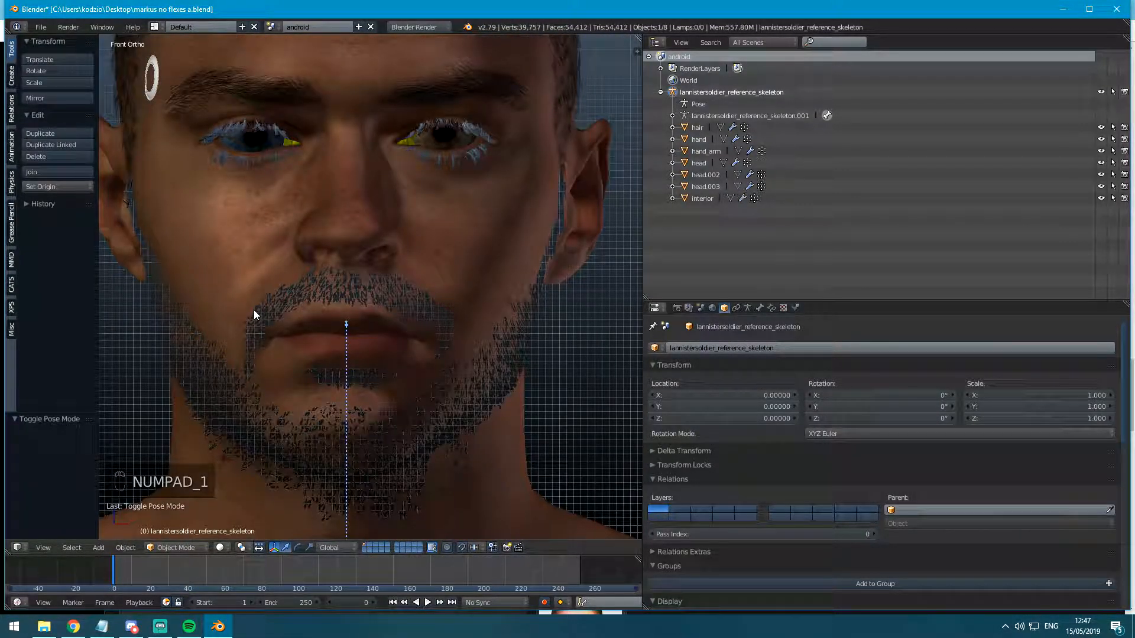
scroll(254, 314, "down", 6)
key("a")
key("a")
key("a")
key("a")
key("a")
right_click(416, 307)
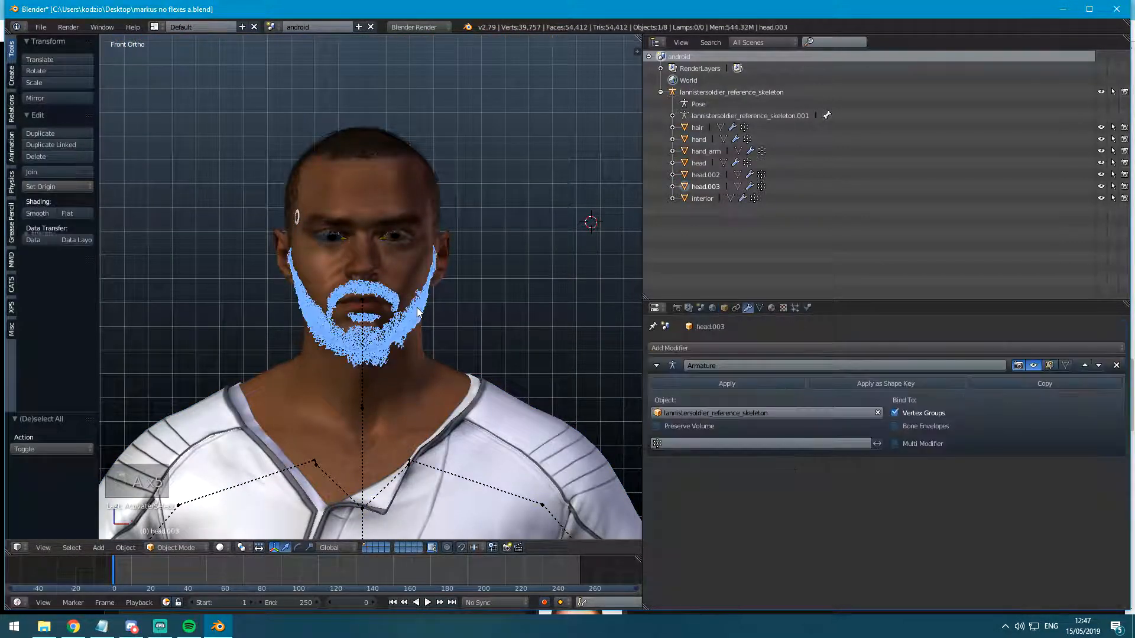
key("h")
scroll(416, 307, "up", 6)
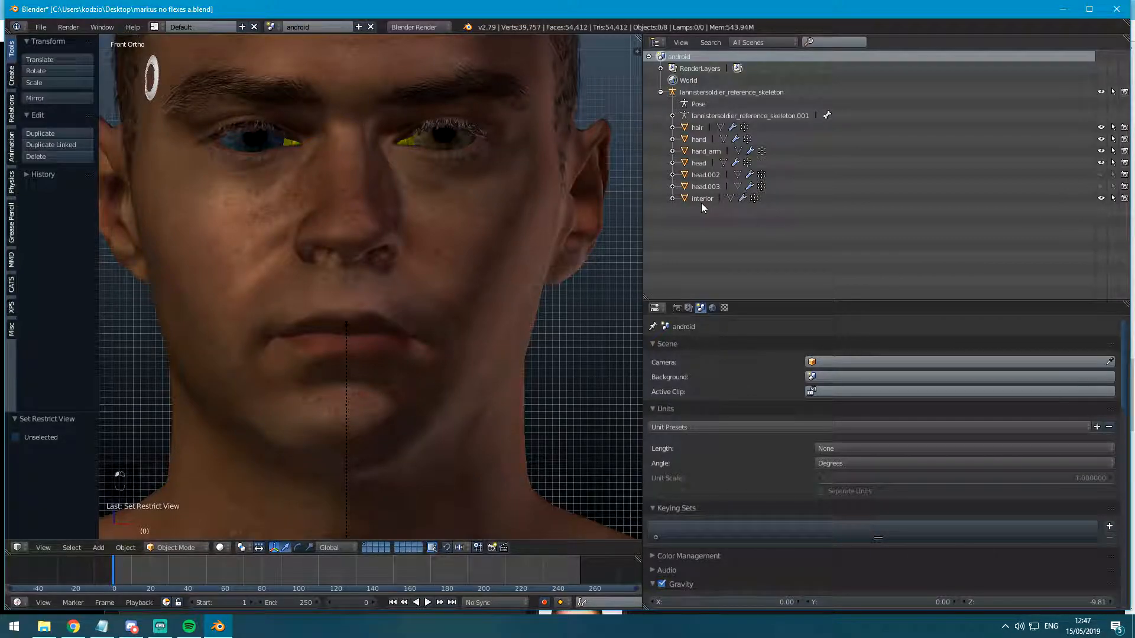
Select the hand and arm meshes together with the interior body mesh and join them into interior.
scroll(492, 362, "down", 9)
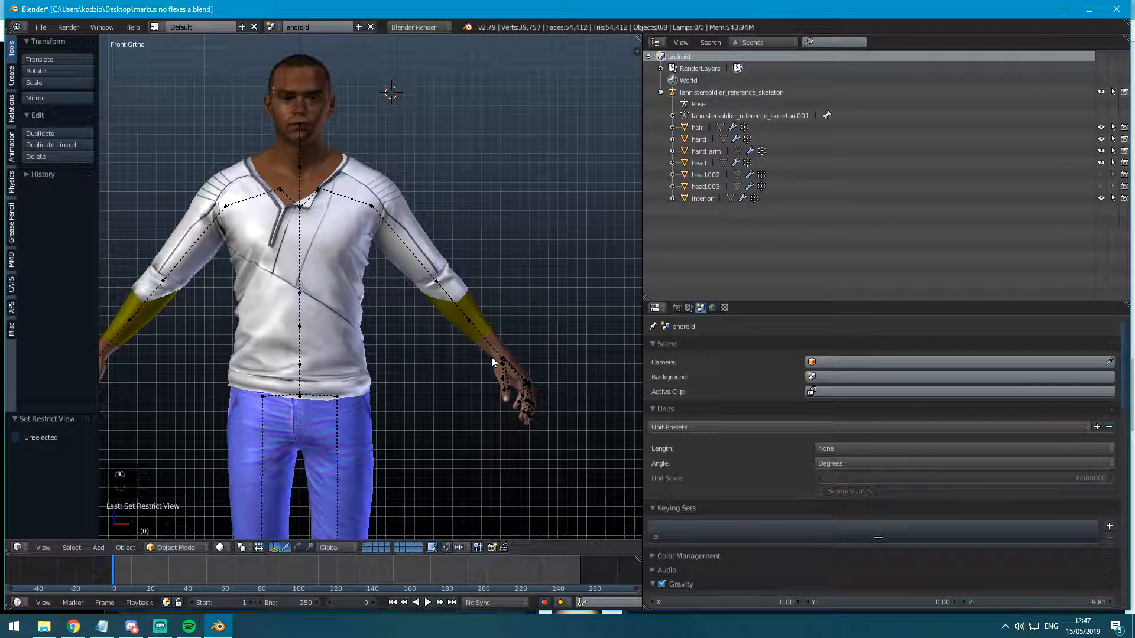
right_click(492, 361)
right_click(450, 278, "shift")
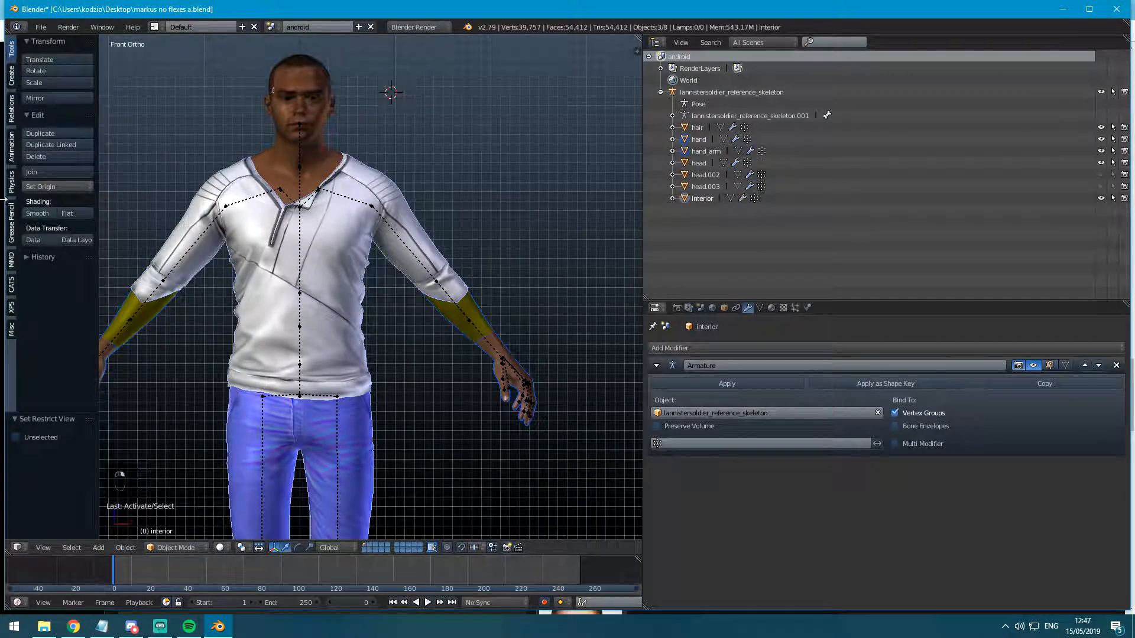
left_click(41, 173)
Test-move the joined body mesh and the head mesh to check what belongs together, undoing both moves.
key("g")
key("ctrl+z")
scroll(351, 246, "up", 5)
scroll(350, 246, "down", 4)
right_click(229, 204)
key("g")
left_click(352, 279)
key("ctrl+z")
Review the head mesh's vertex groups and shape keys.
left_click(759, 308)
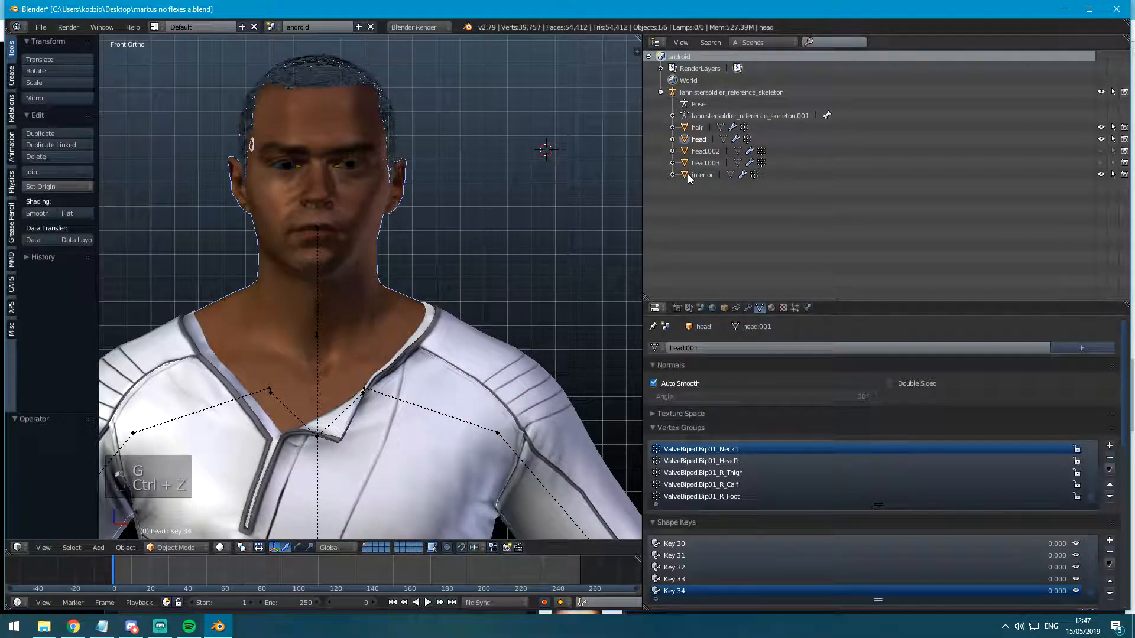
scroll(368, 223, "up", 2)
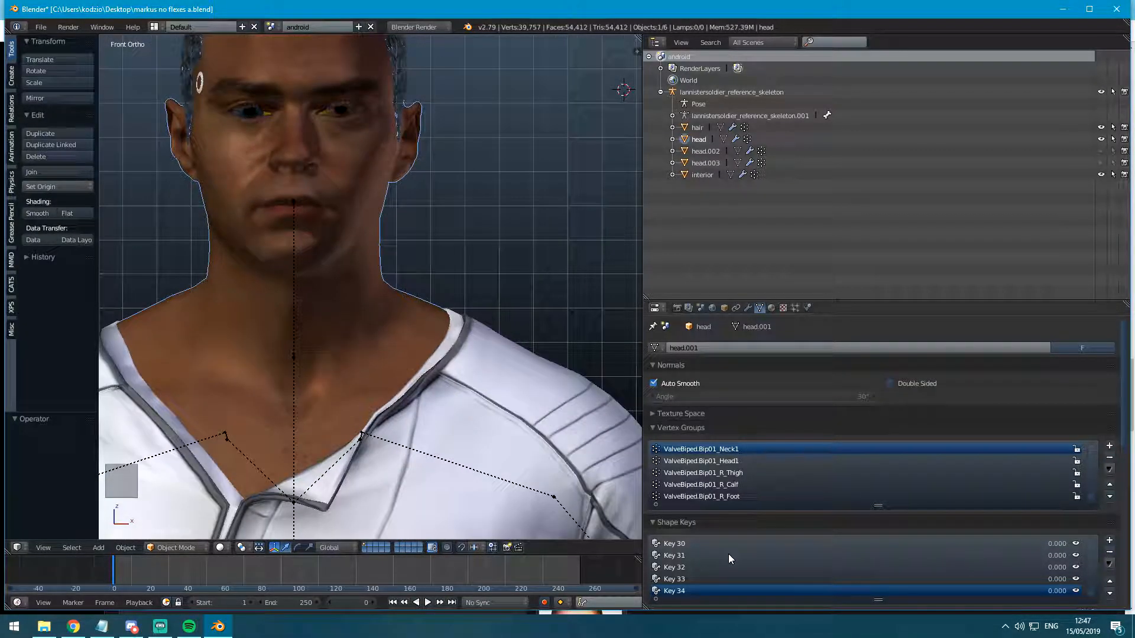
middle_click_drag(286, 190, 323, 325, "shift")
Select all visible objects and set the Source Engine export path to the Desktop folder.
key("a")
key("a")
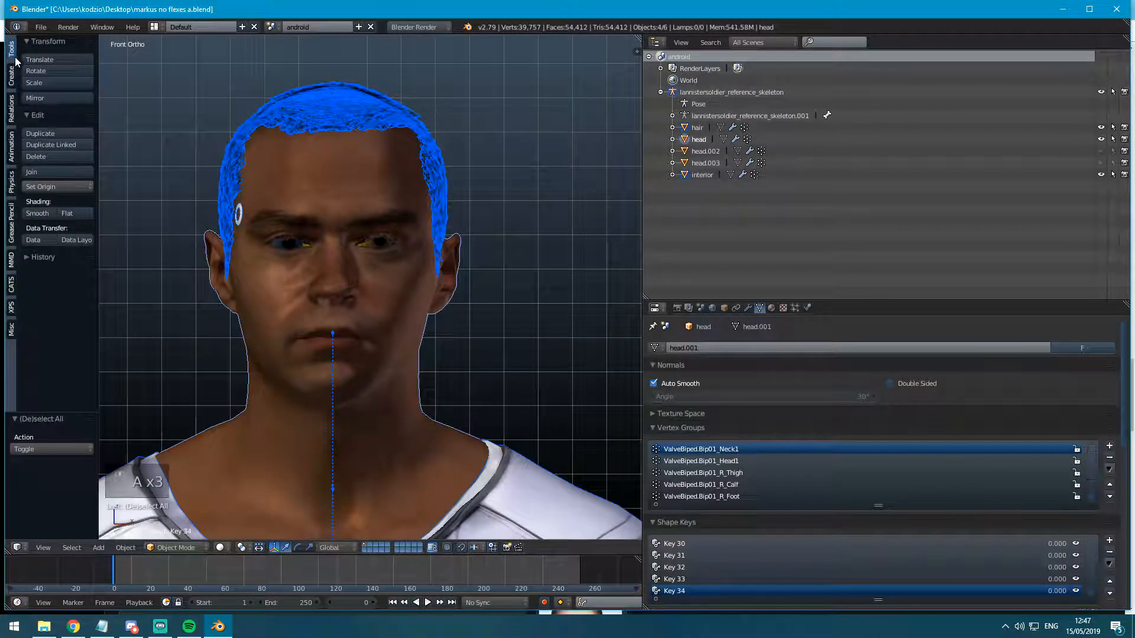
left_click(700, 308)
scroll(760, 473, "down", 10)
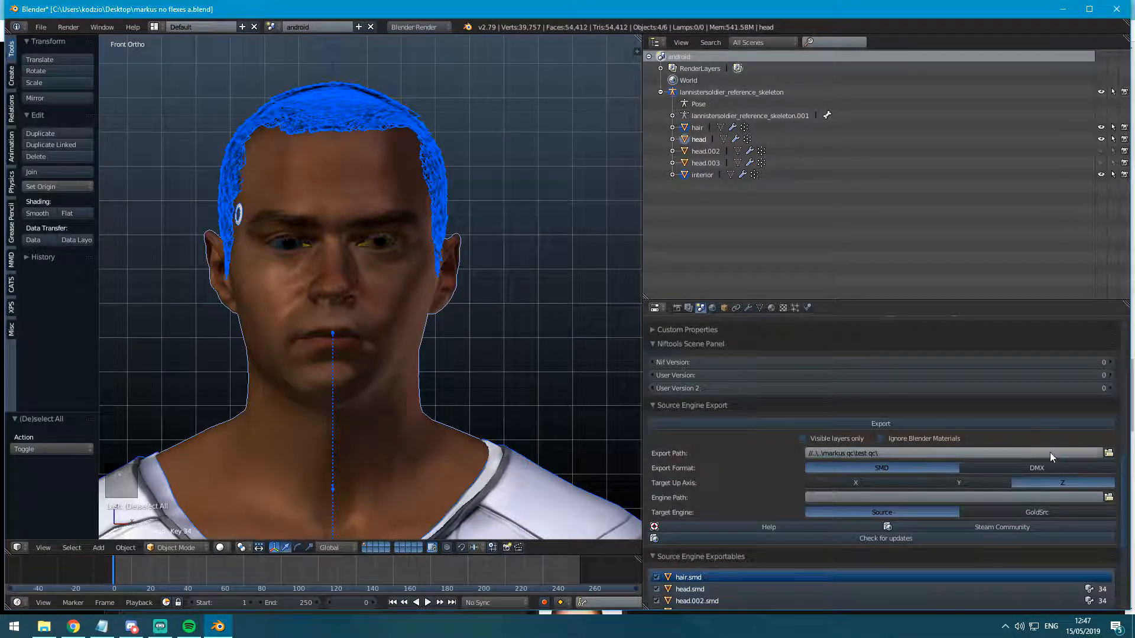
left_click(1108, 452)
left_click(39, 151)
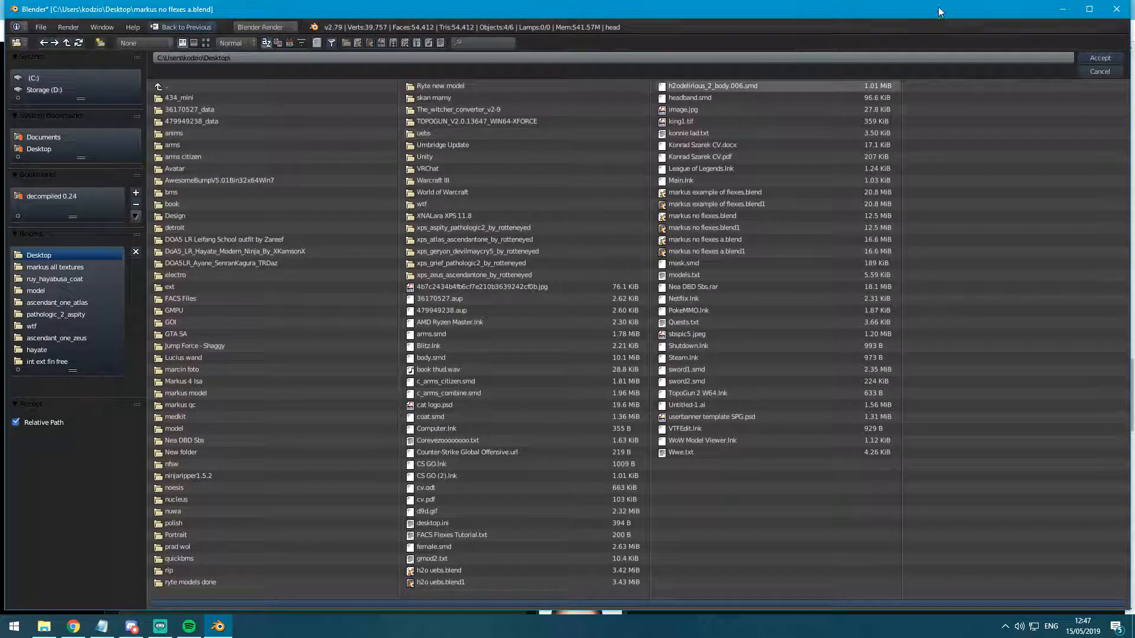
left_click(1100, 58)
Export the hair, head and interior meshes in SMD format and save over the current blend file.
left_click(1015, 506)
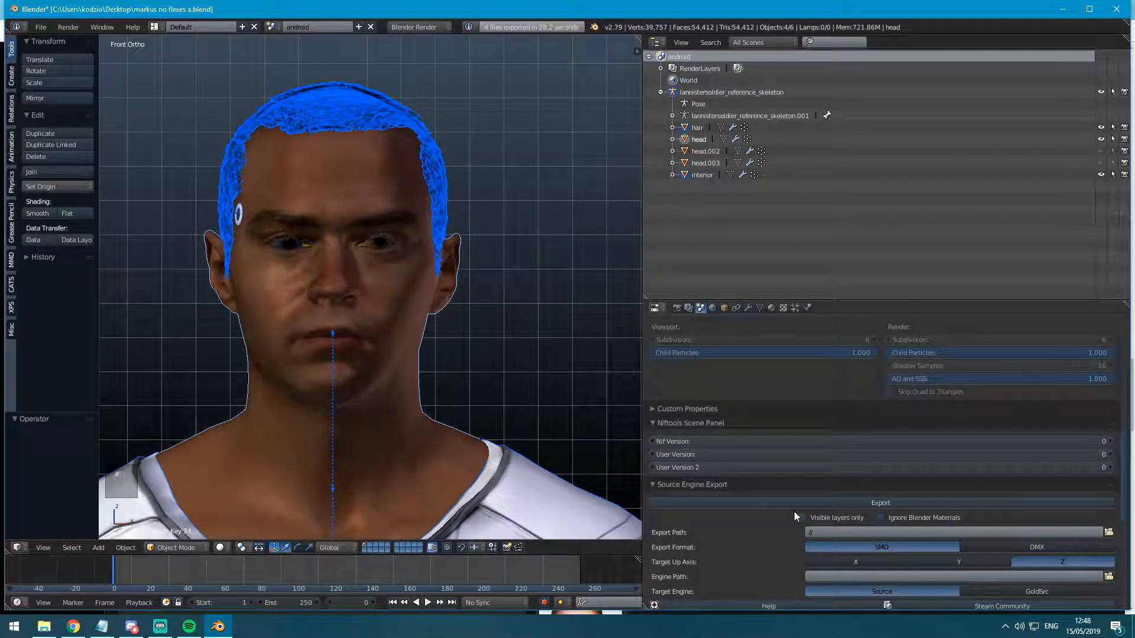
key("ctrl+s")
left_click(460, 156)
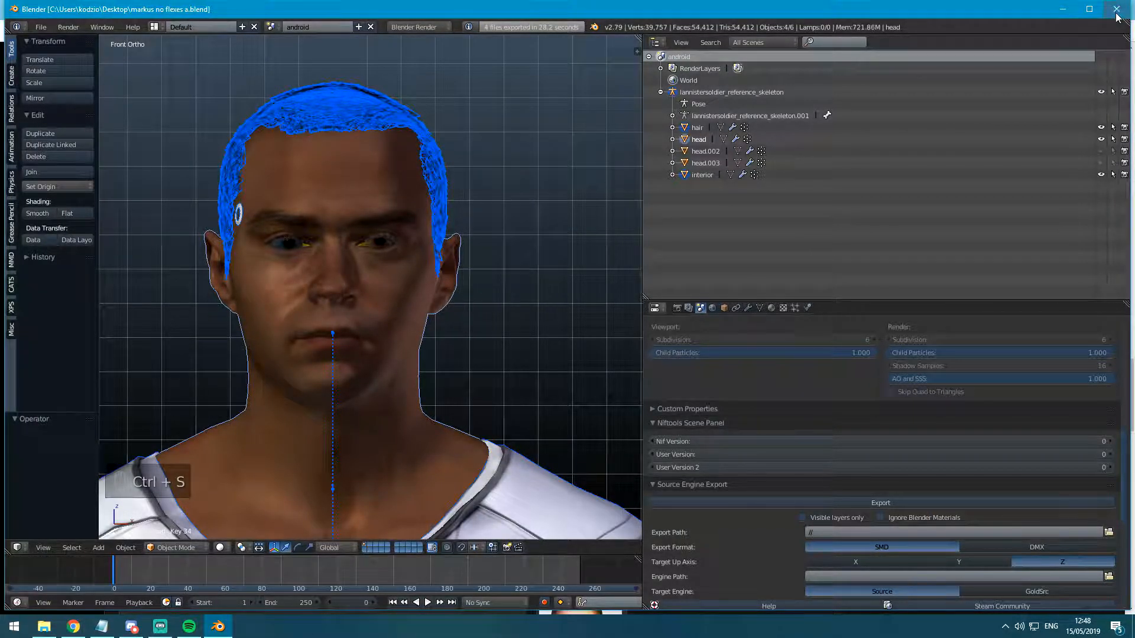
Minimize the Blender and browser windows to reveal the Desktop.
left_click(1070, 14)
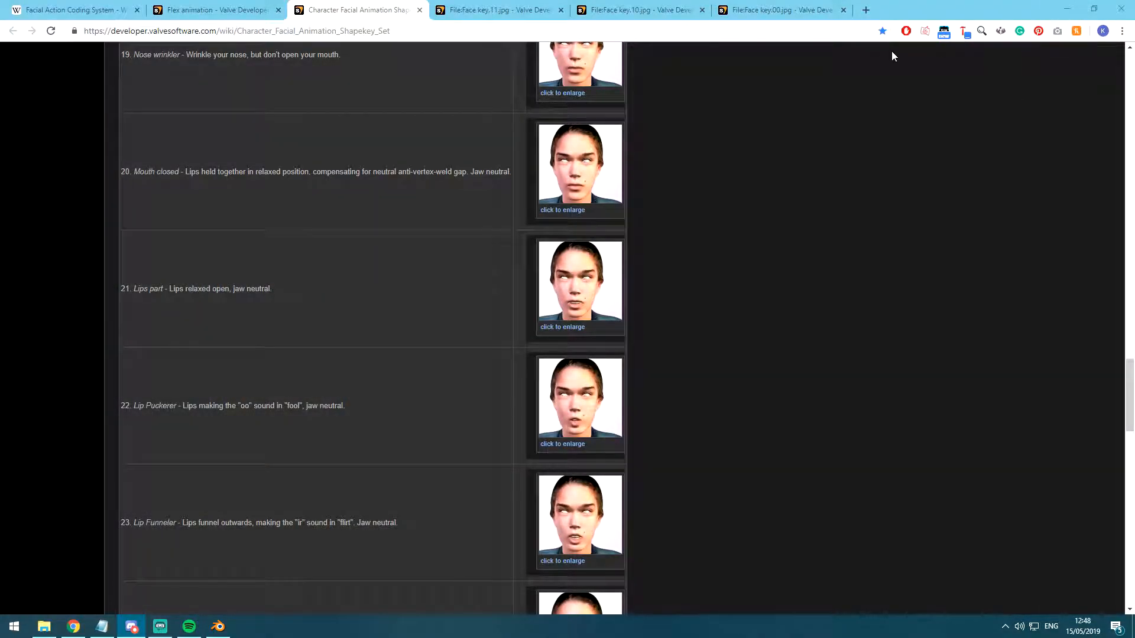
left_click(1066, 9)
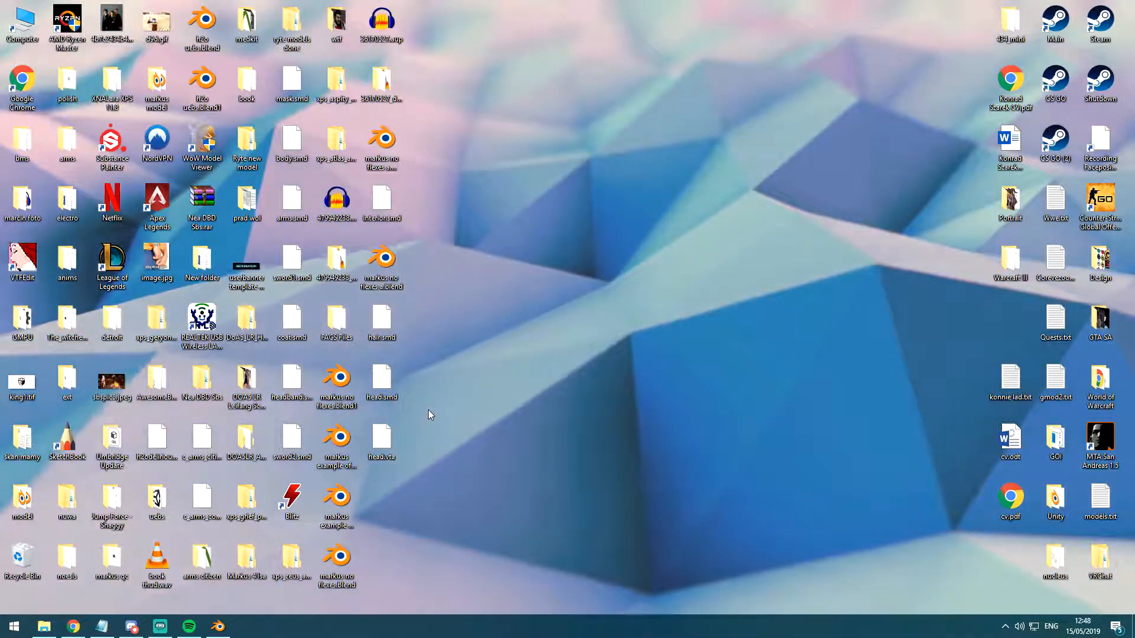
Open the QC's folder inside Markus 4 lsa and duplicate the "util inf coat suit" folder.
double_click(252, 548)
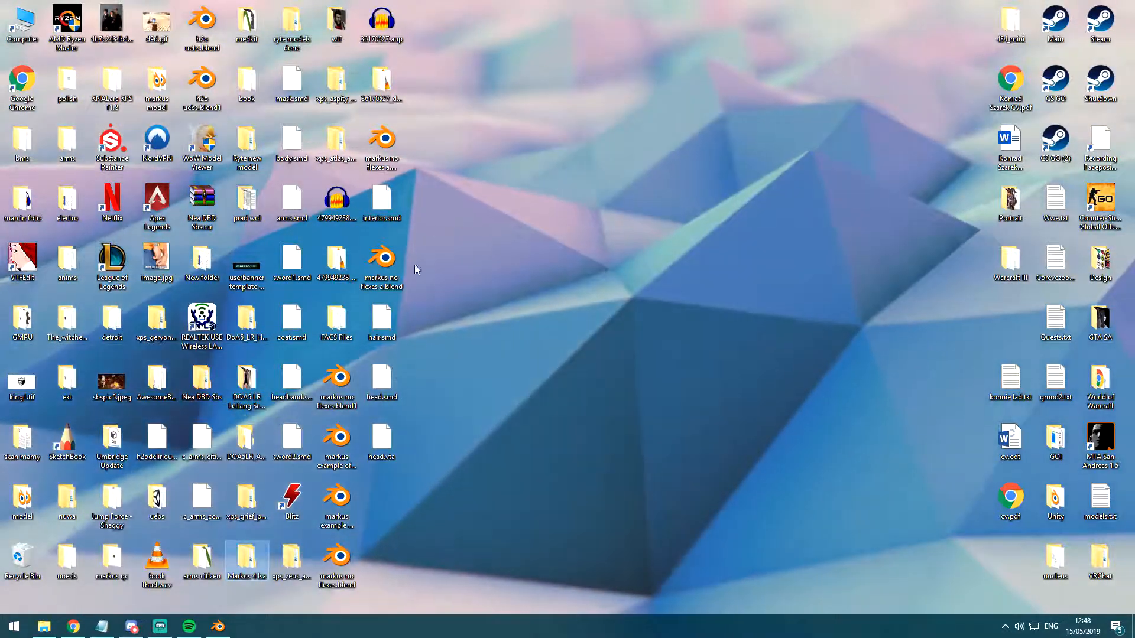
double_click(262, 563)
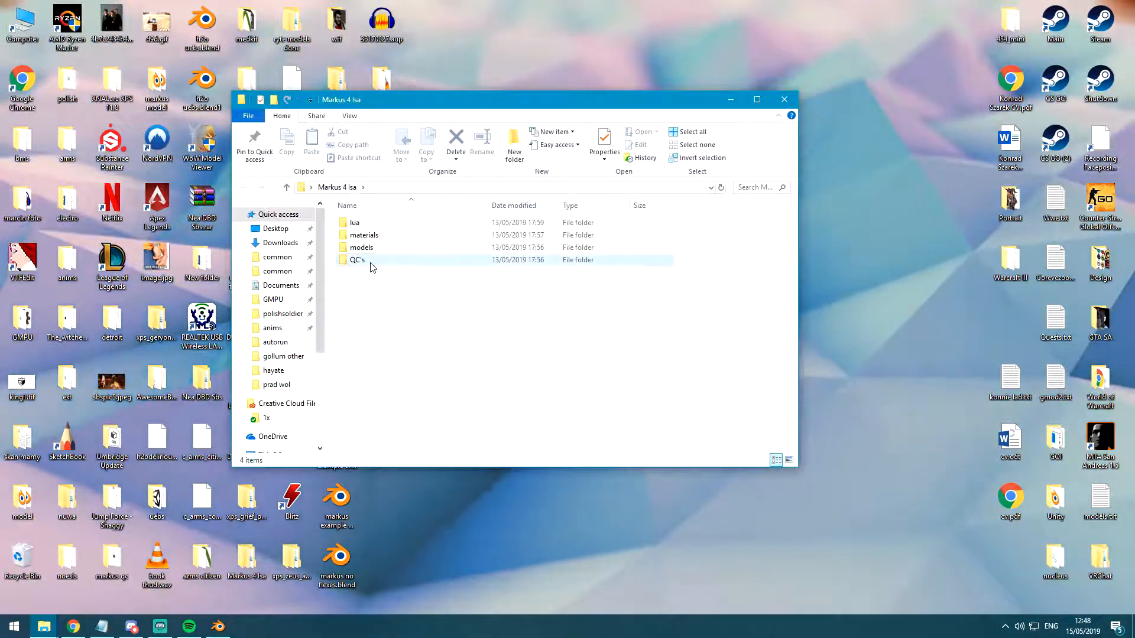
double_click(370, 262)
left_click(380, 248)
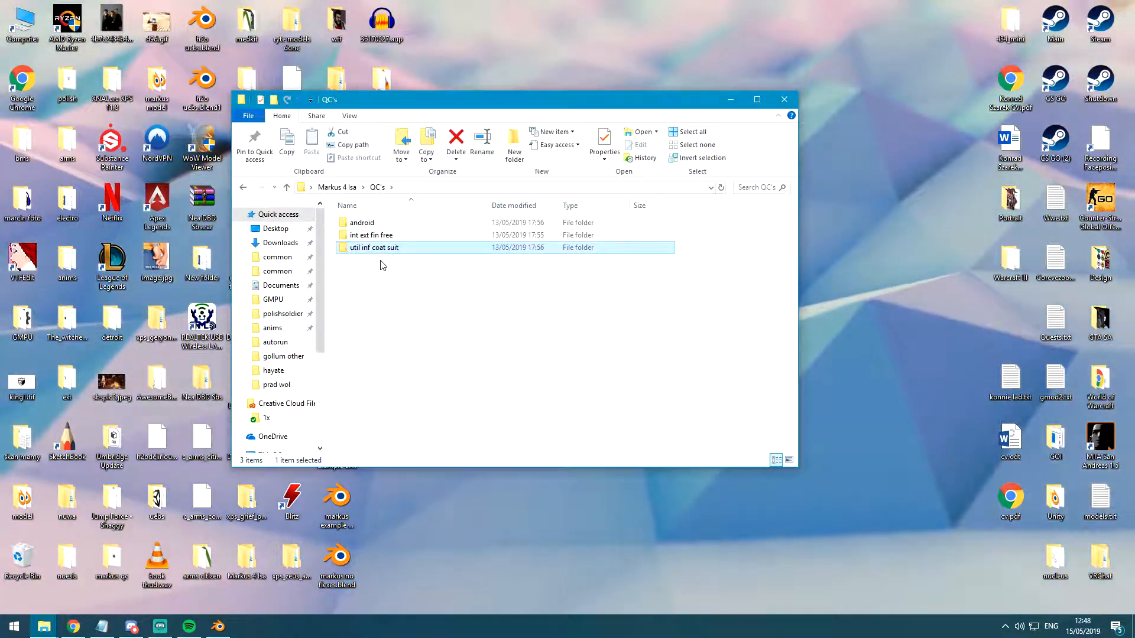
key("ctrl+c")
key("ctrl+v")
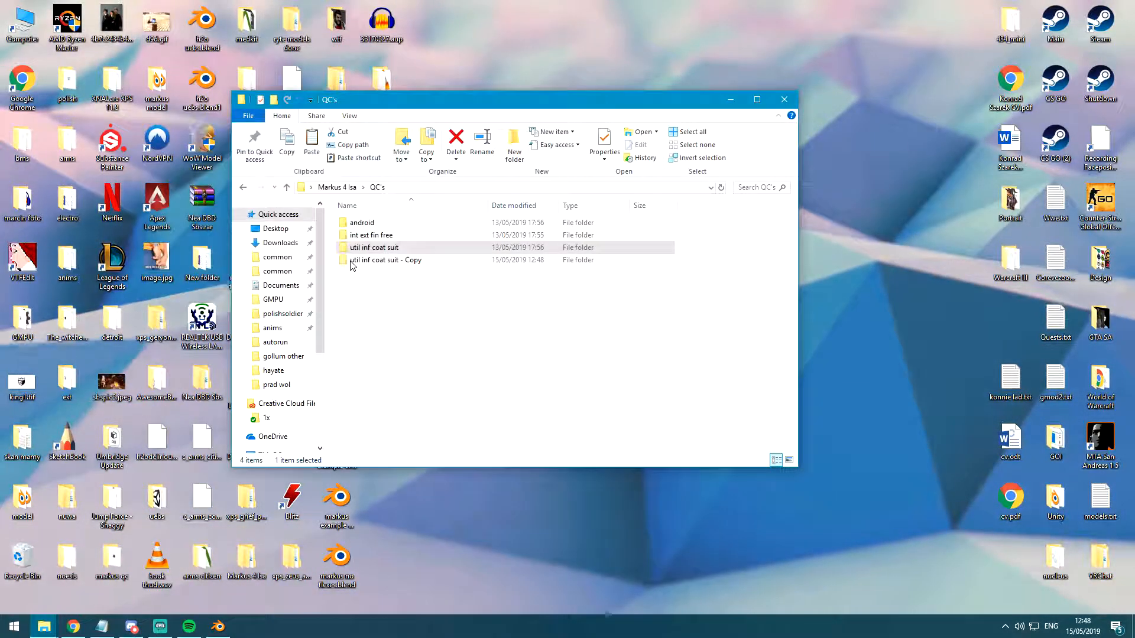
Rename the copied folder to "facs tutorial" and open it.
left_click(352, 263)
key("F2")
type("facs ")
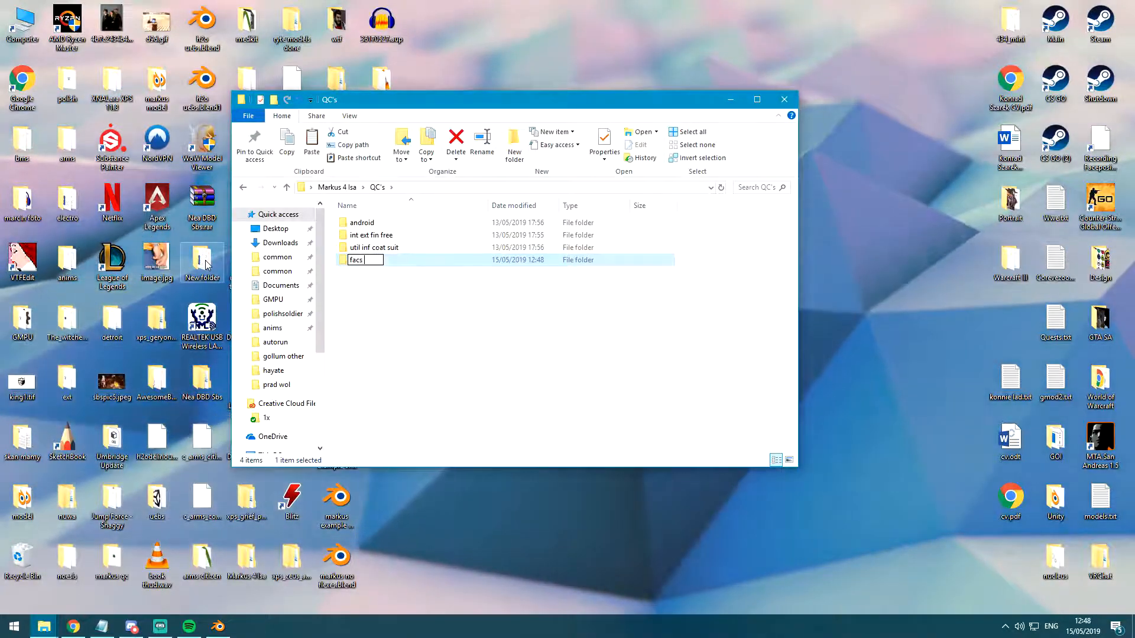
type("tutorial")
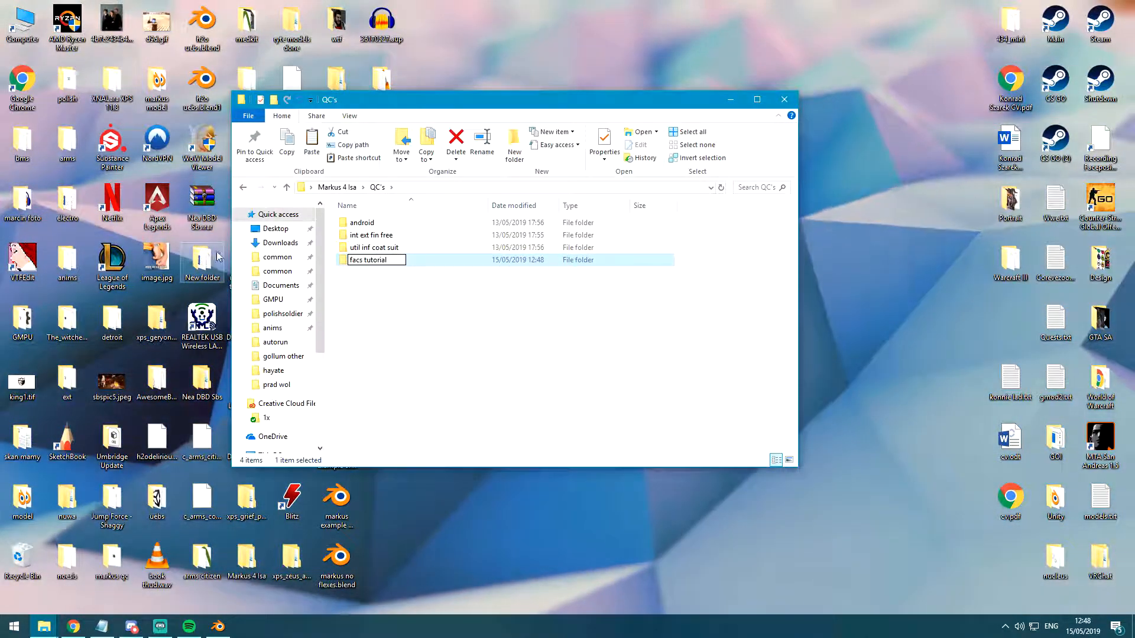
key("Return")
key("Return")
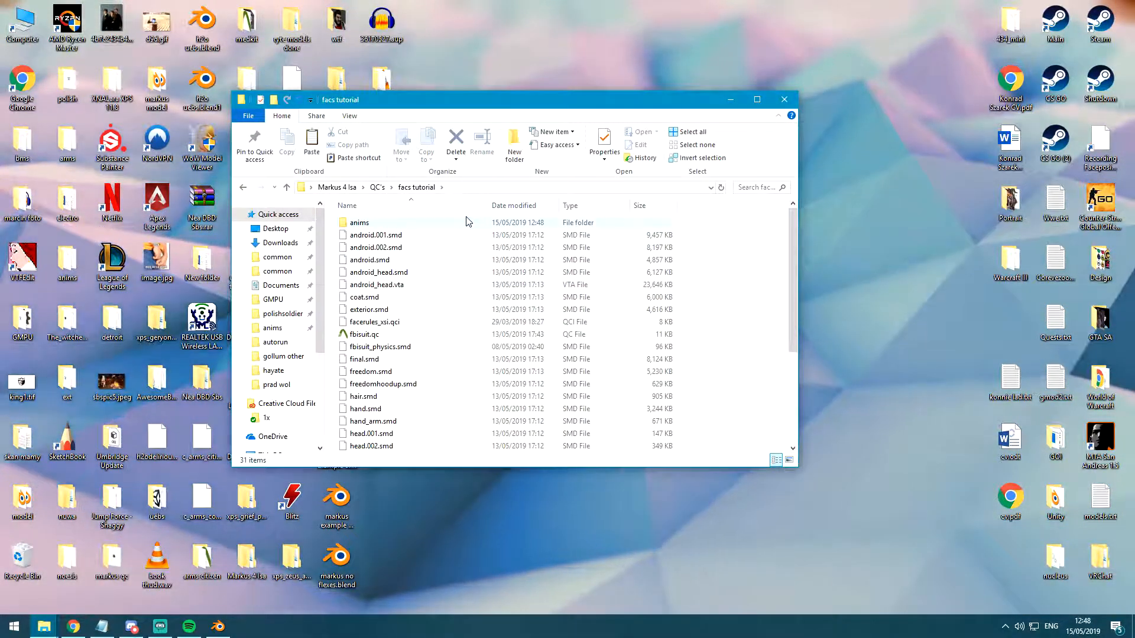
Delete the seven model files from android.001.smd through exterior.smd in the facs tutorial folder.
left_click(414, 235)
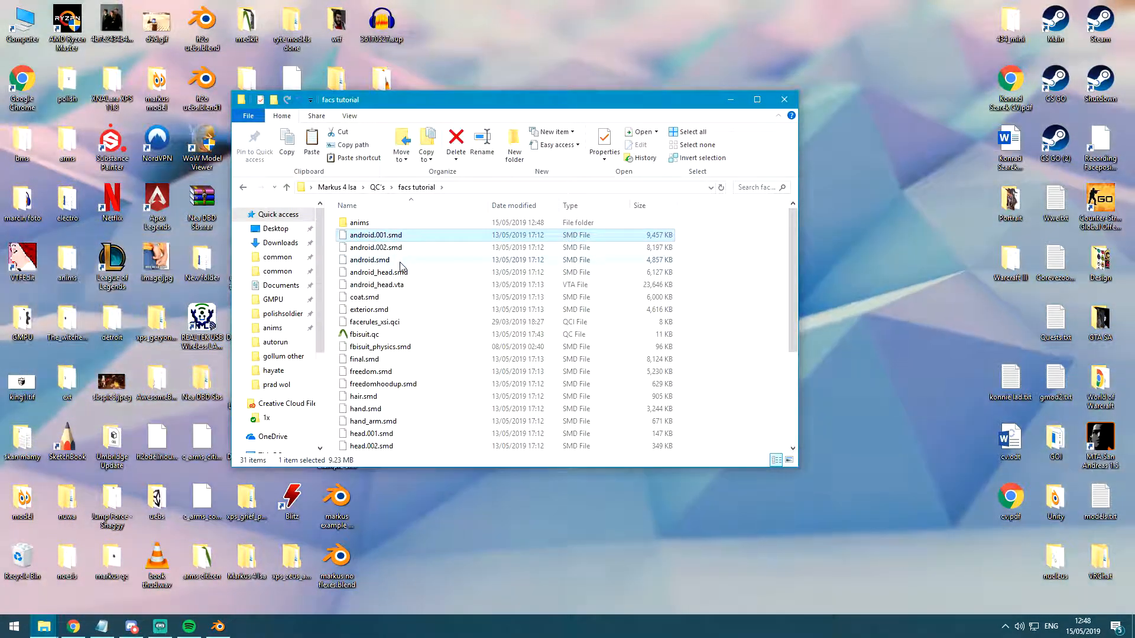
left_click(376, 312, "shift")
key("Delete")
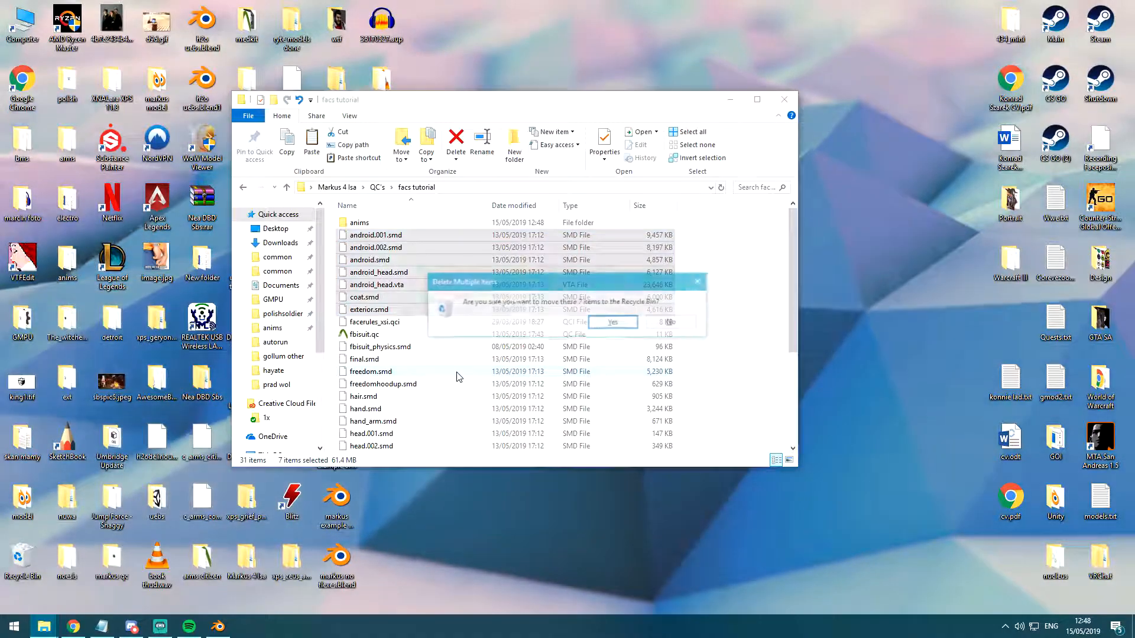
key("Return")
Sort the folder by date modified and delete the remaining old mesh SMD and VTA files plus procedural.vrd, keeping fbisuit_physics.smd.
scroll(452, 378, "down", 4)
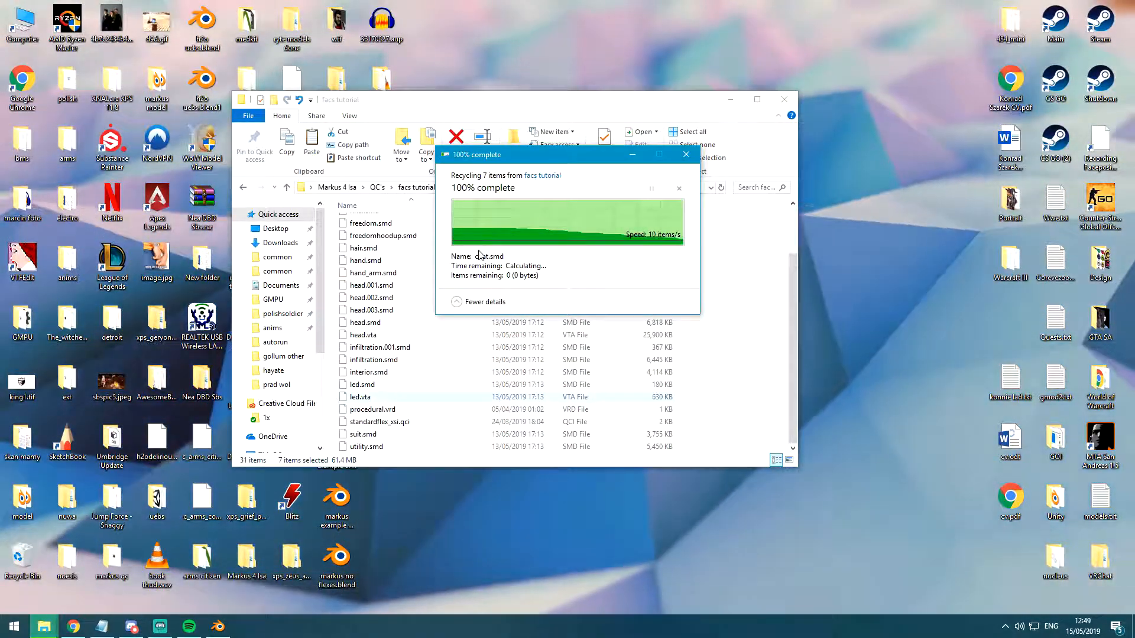
left_click(496, 206)
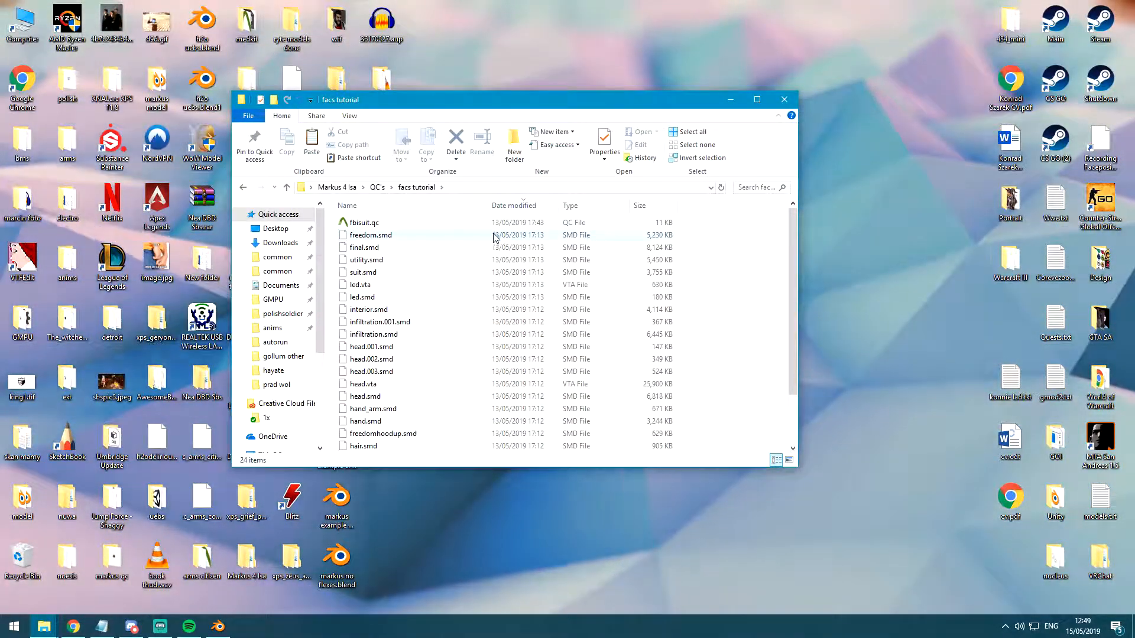
left_click(500, 235)
scroll(515, 307, "down", 2)
left_click(520, 384, "shift")
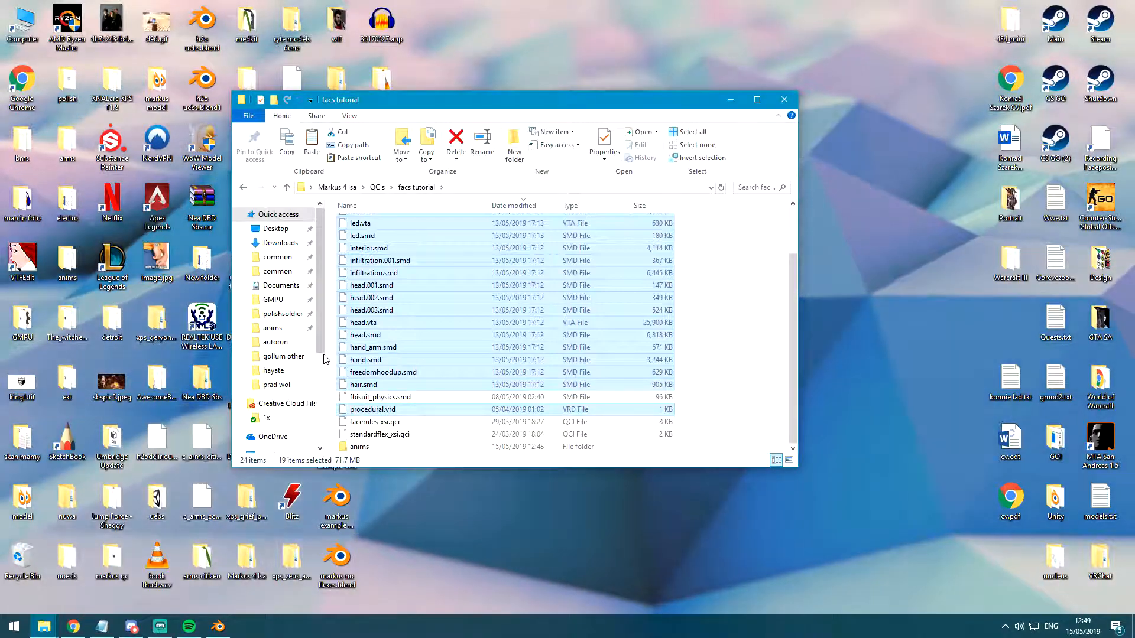
key("Delete")
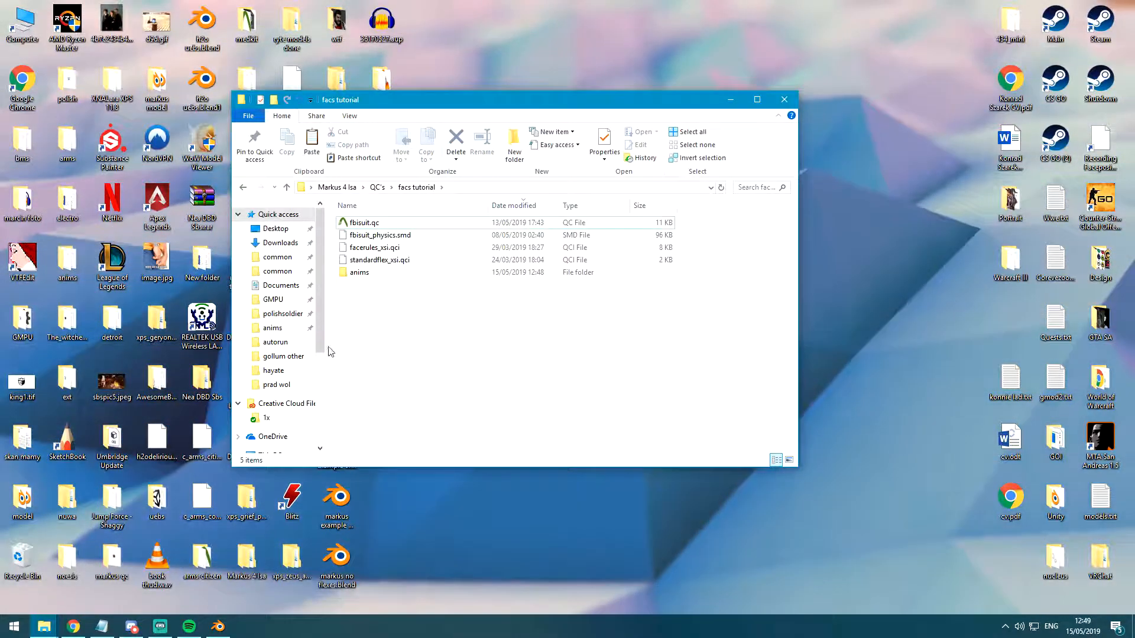
Open fbisuit.qc in Notepad++, change the model file name to markus_facs.mdl, save it and return to the folder.
right_click(375, 224)
left_click(269, 259)
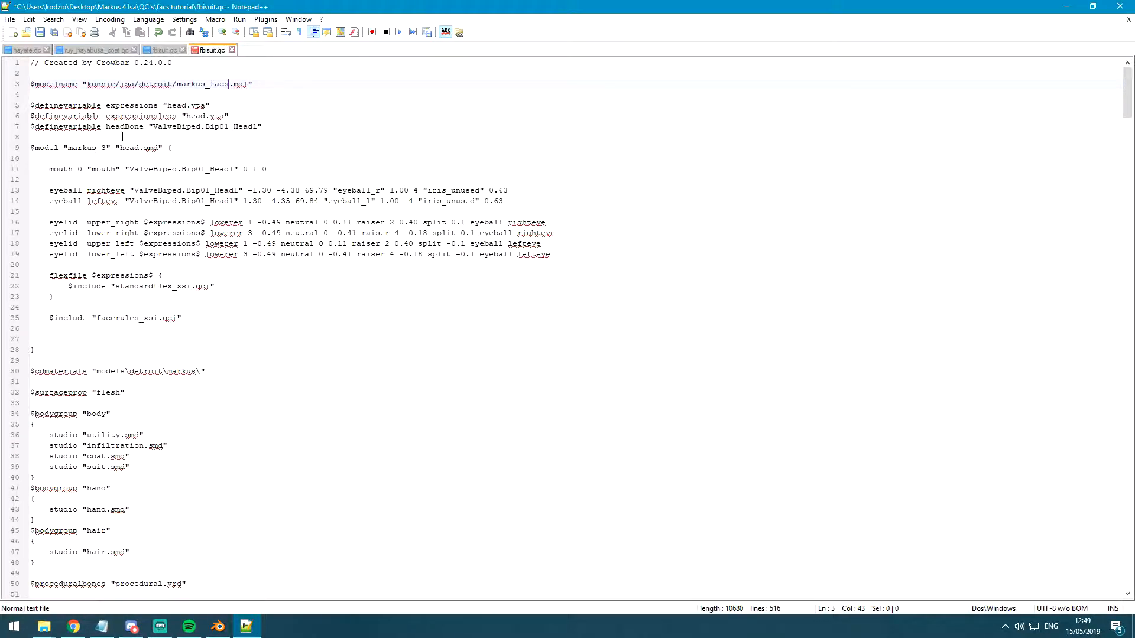
key("alt+Tab")
left_click(1065, 6)
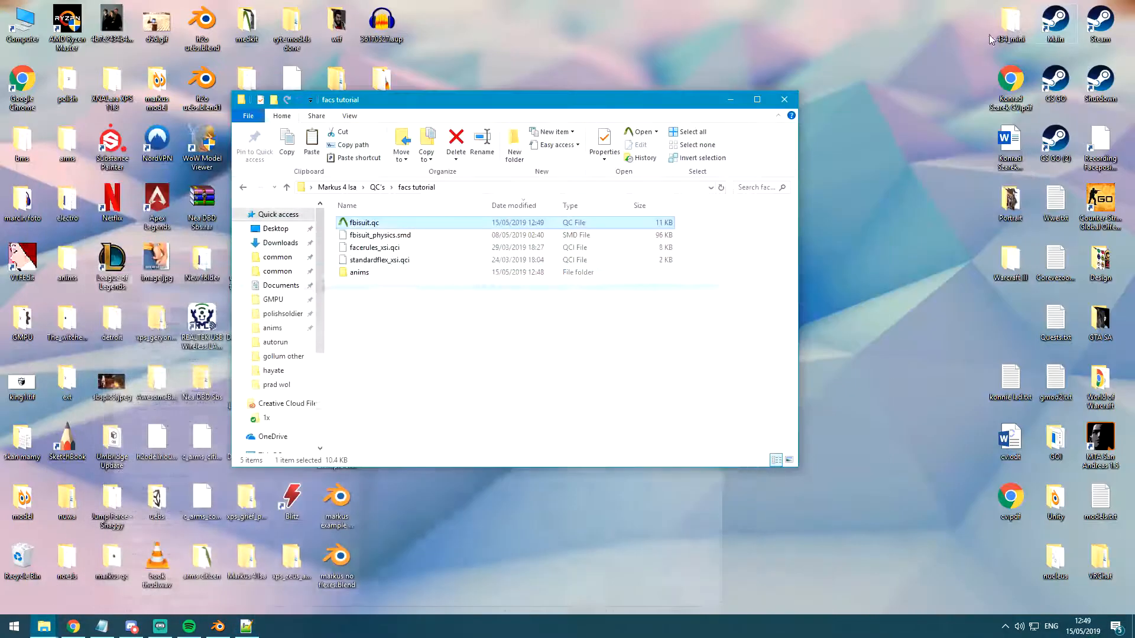
Move the exported interior.smd, hair.smd, head.smd and head.vta from the Desktop into the facs tutorial folder.
left_click_drag(502, 99, 802, 64)
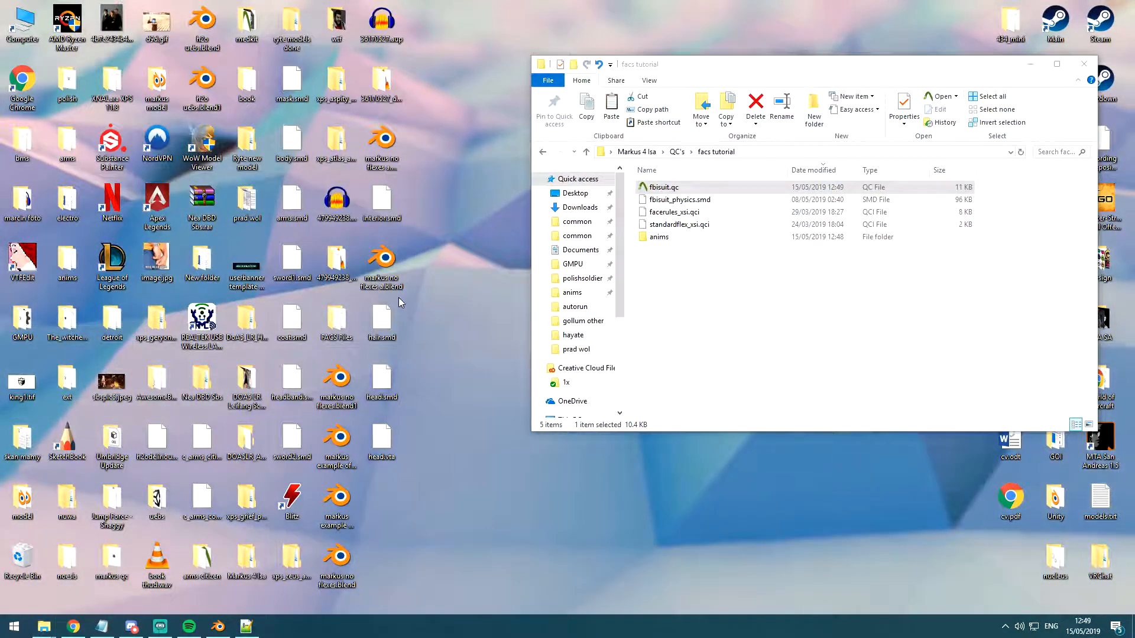
left_click_drag(399, 297, 396, 512)
left_click(383, 199, "ctrl")
left_click_drag(383, 199, 724, 311)
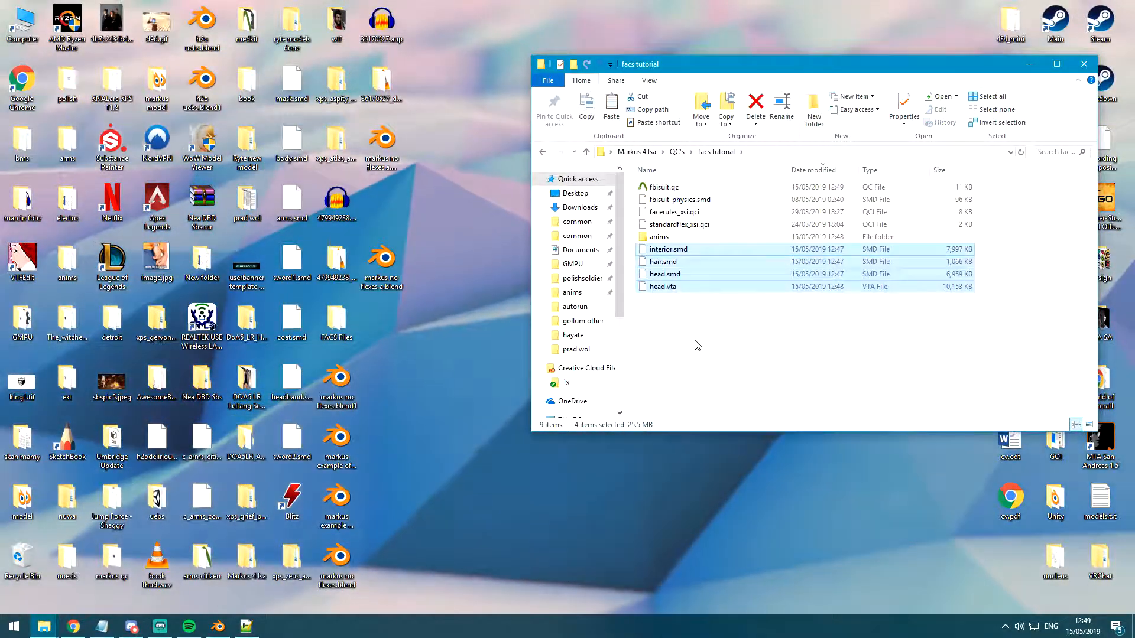
left_click(696, 344)
Examine the head model block and head.vta reference in fbisuit.qc against the files in the facs tutorial folder.
left_click(246, 626)
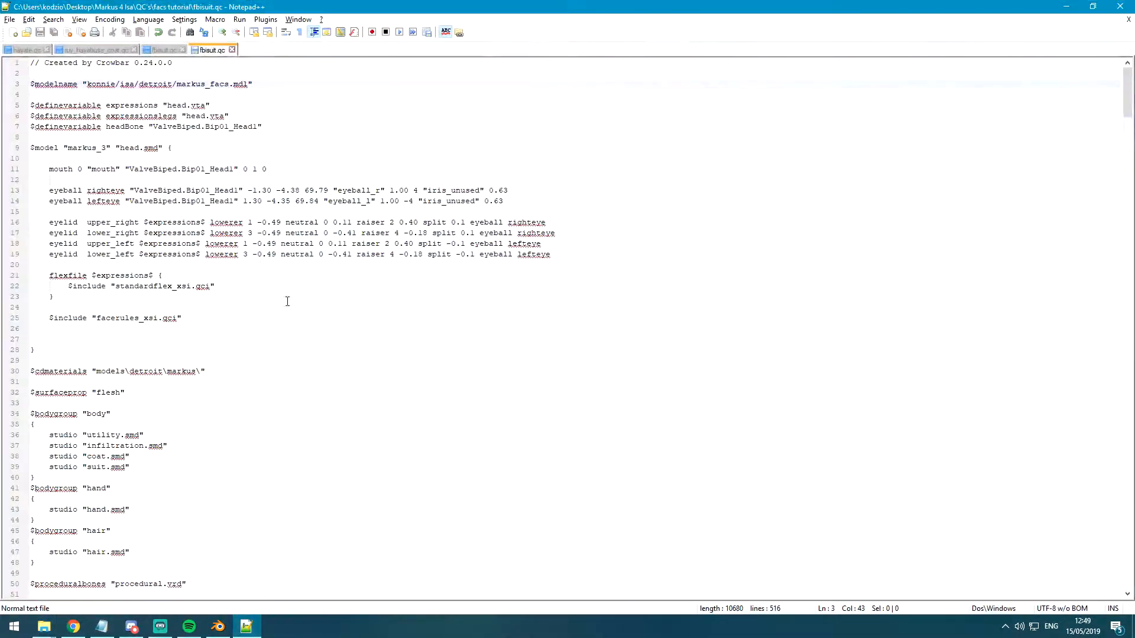
left_click_drag(359, 5, 355, 293)
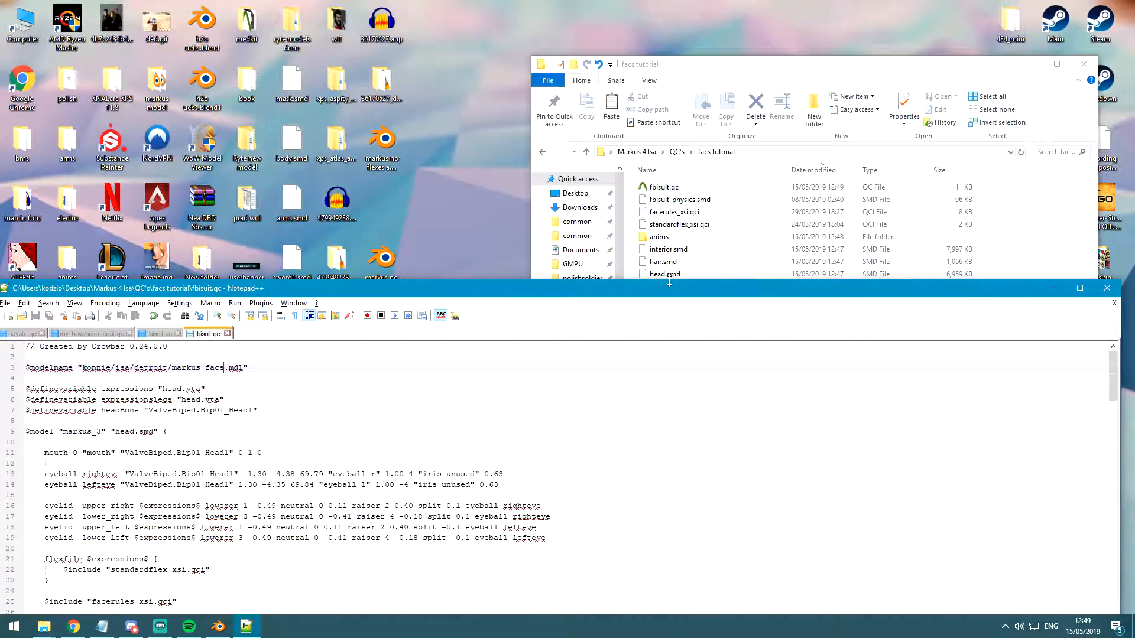
left_click(669, 260)
left_click(663, 286)
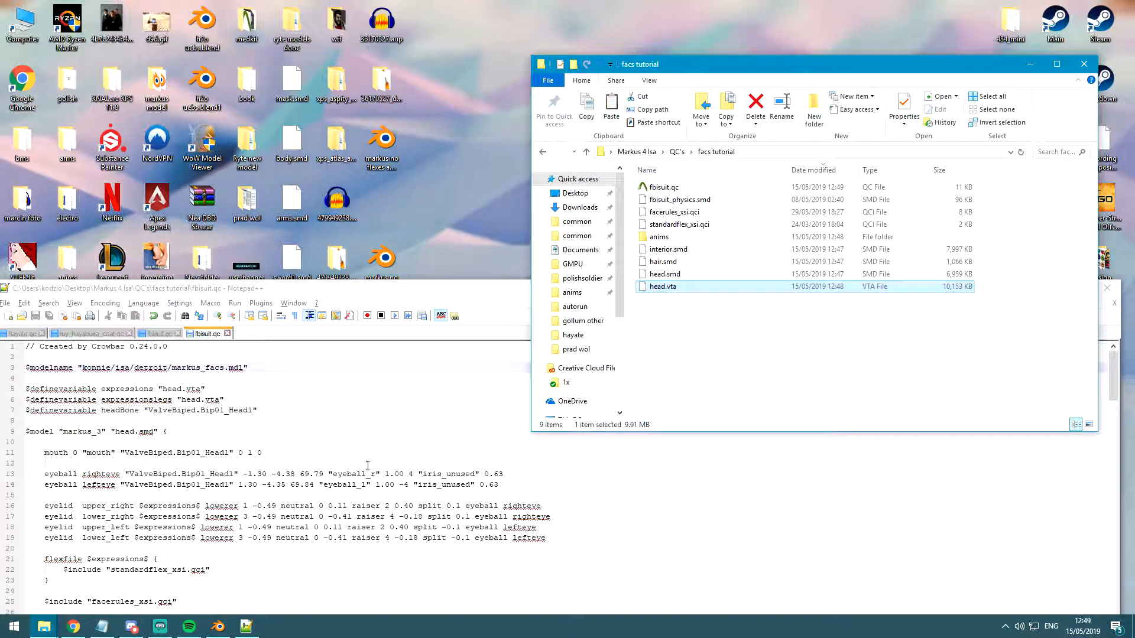
double_click(174, 288)
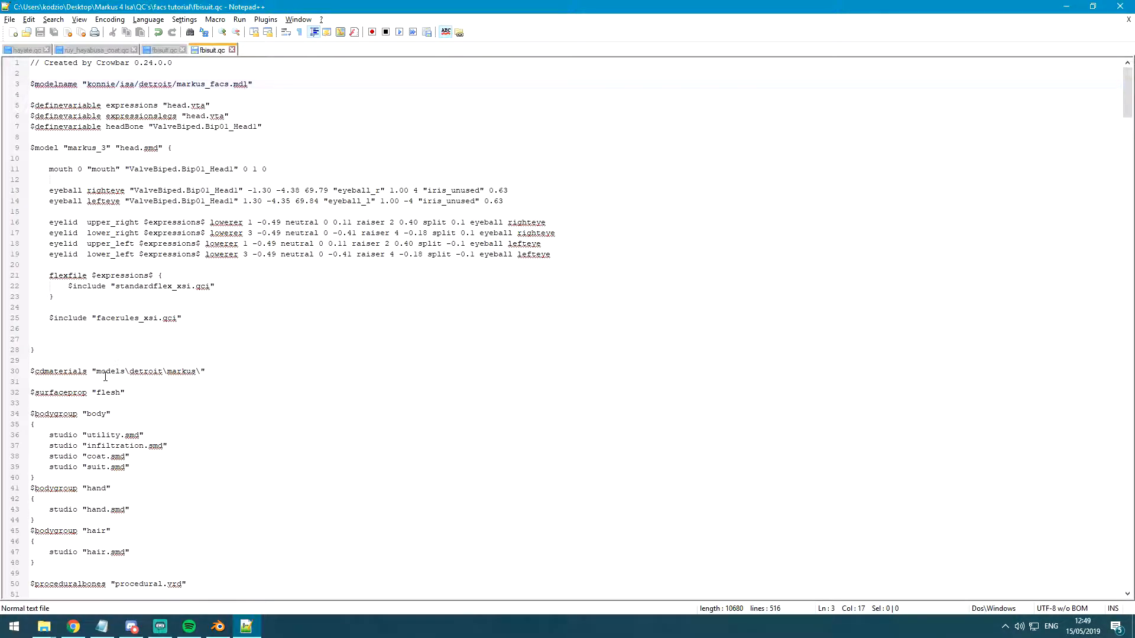
left_click_drag(46, 349, 4, 105)
left_click(53, 148)
left_click_drag(38, 351, 40, 95)
left_click(59, 159)
double_click(180, 107)
key("alt+Tab")
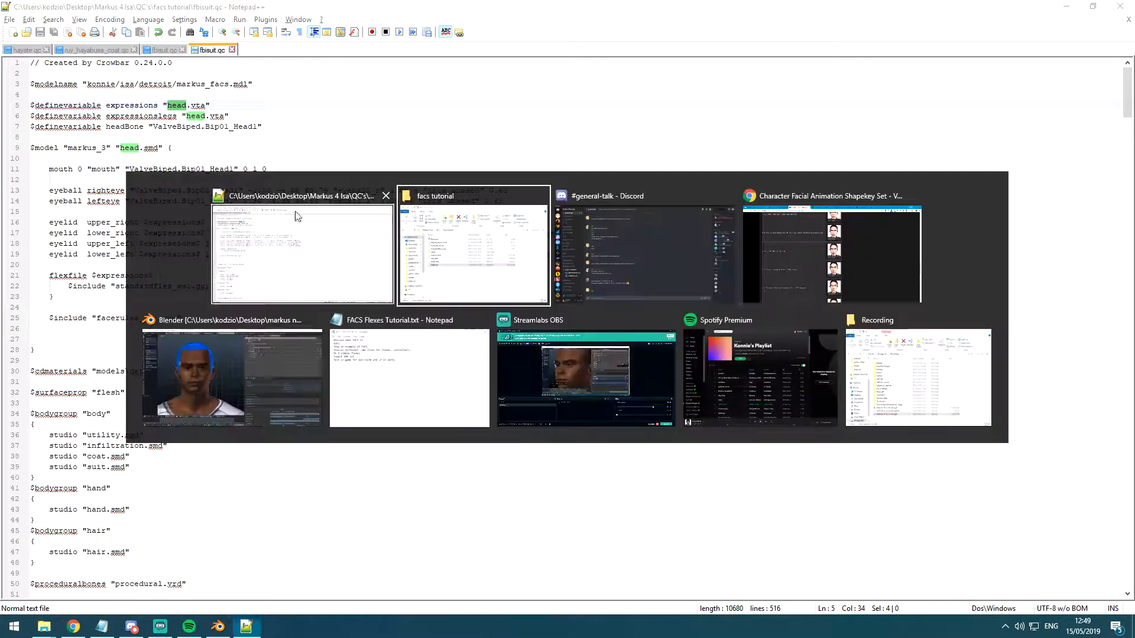
left_click(647, 345)
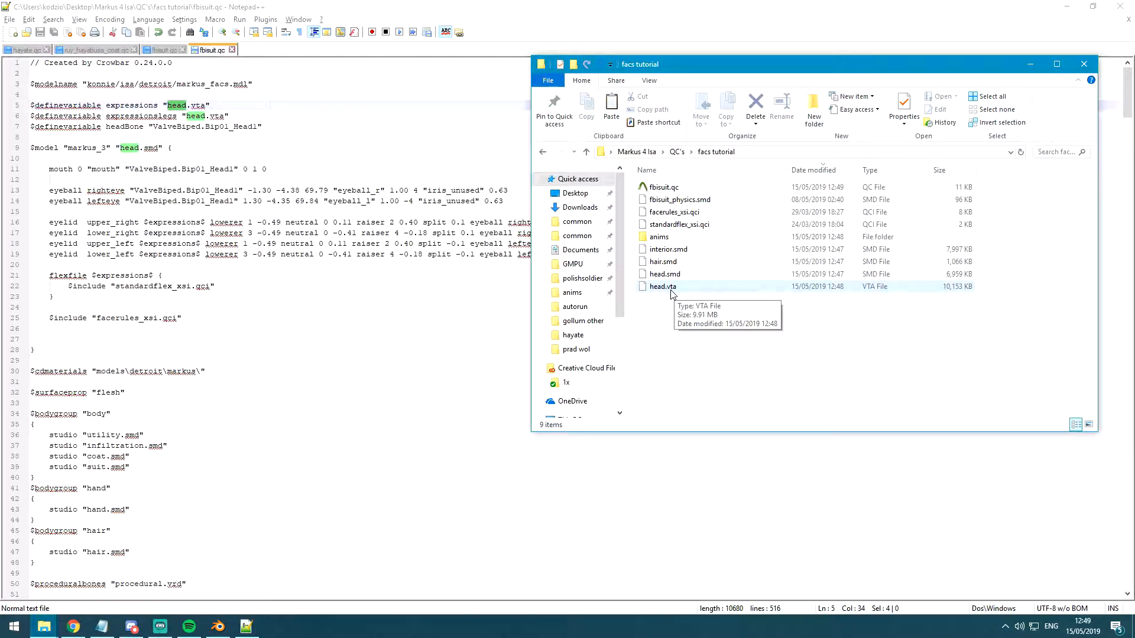
Try deleting the expressionslegs variable line from the QC file, and undo the deletion.
left_click(186, 120)
triple_click(155, 121)
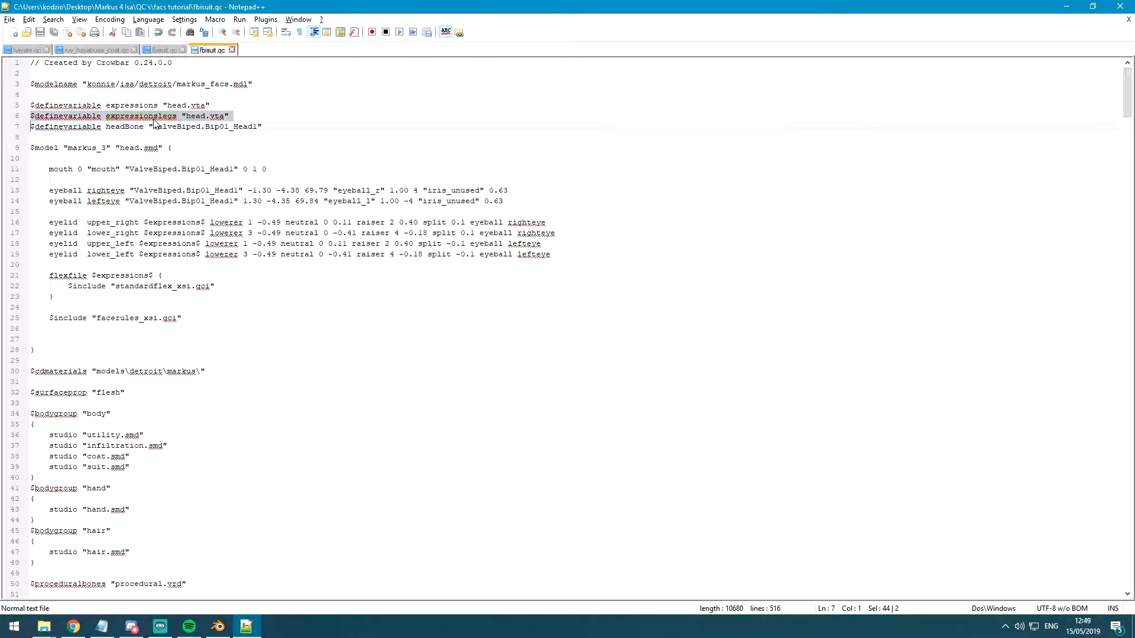
left_click_drag(235, 117, 19, 119)
key("BackSpace")
key("BackSpace")
key("ctrl+z")
key("ctrl+z")
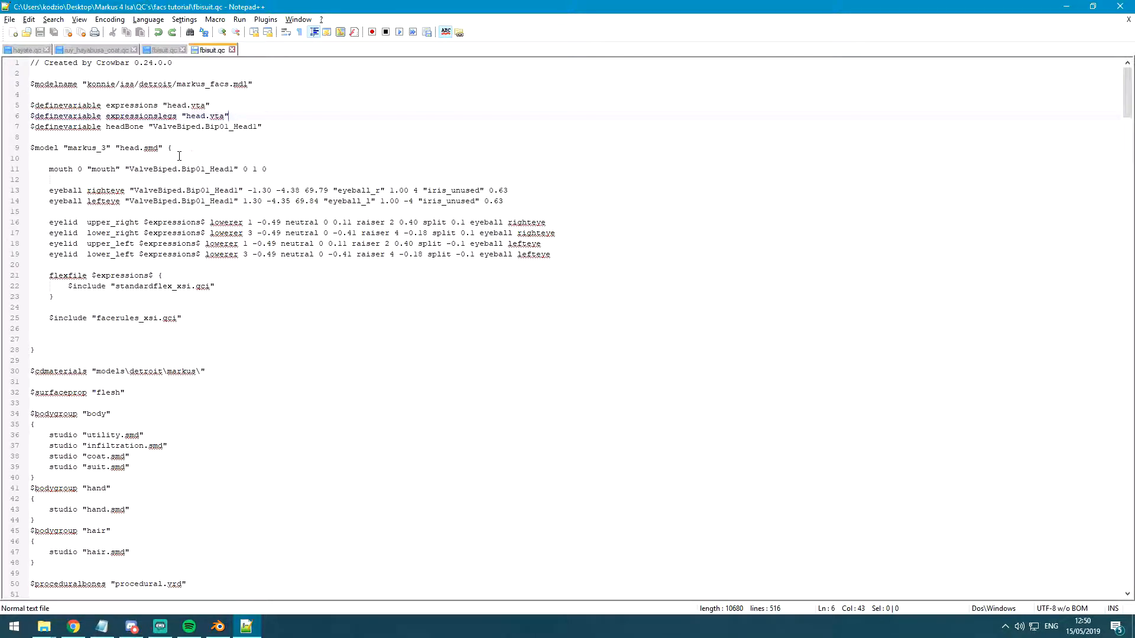
Set the $model name to "markus_facs", save the QC file and check its head.smd reference against the folder.
double_click(94, 149)
type("markus_facs")
left_click(332, 212)
key("ctrl+s")
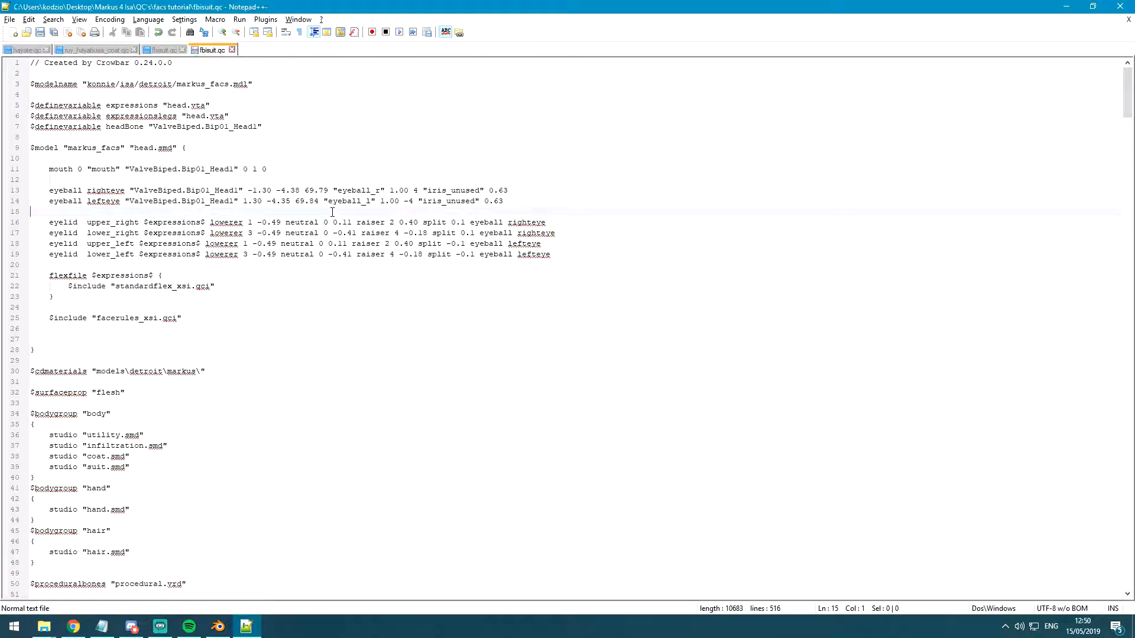
left_click(140, 145)
key("alt+Tab")
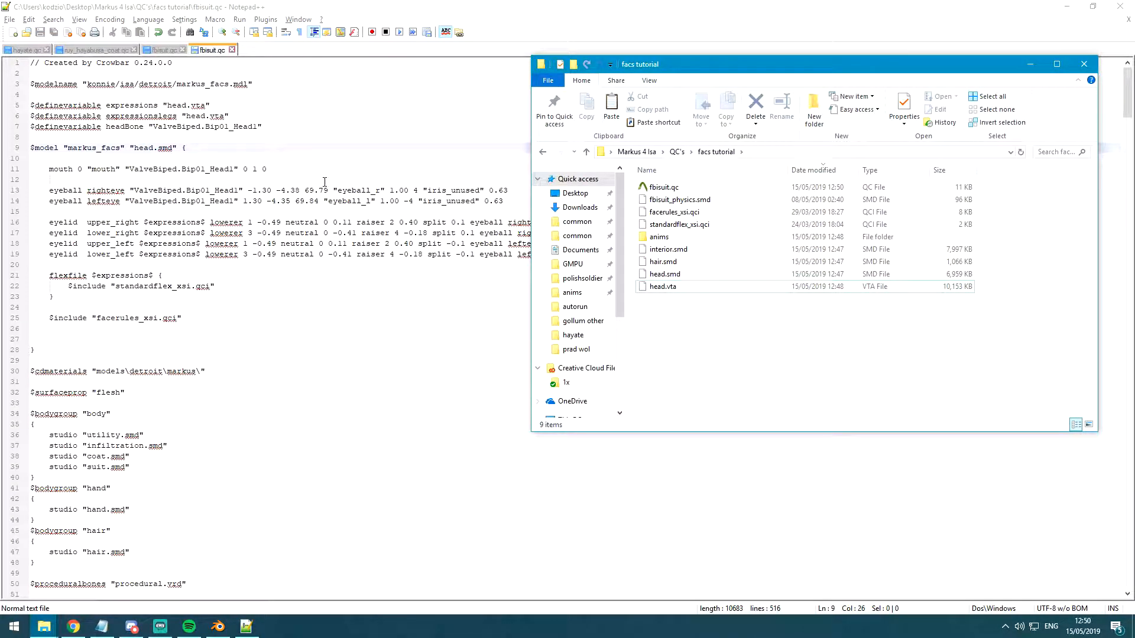
left_click(173, 170)
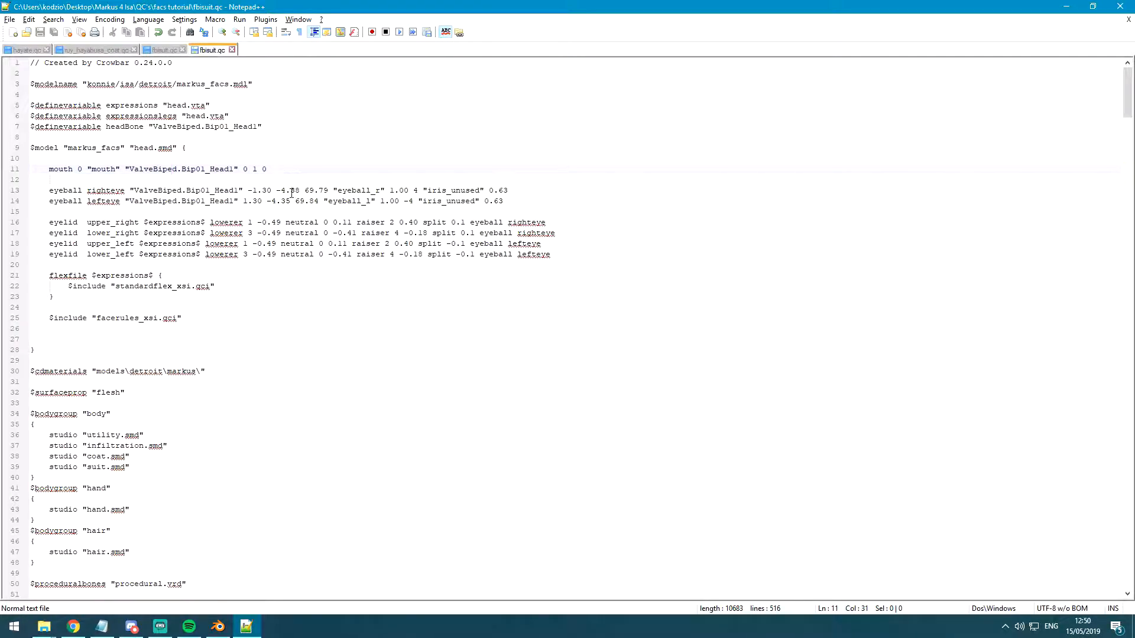
Review the righteye and lefteye eyeball lines in the QC file and launch the QC Eyes tool.
left_click_drag(504, 201, 37, 191)
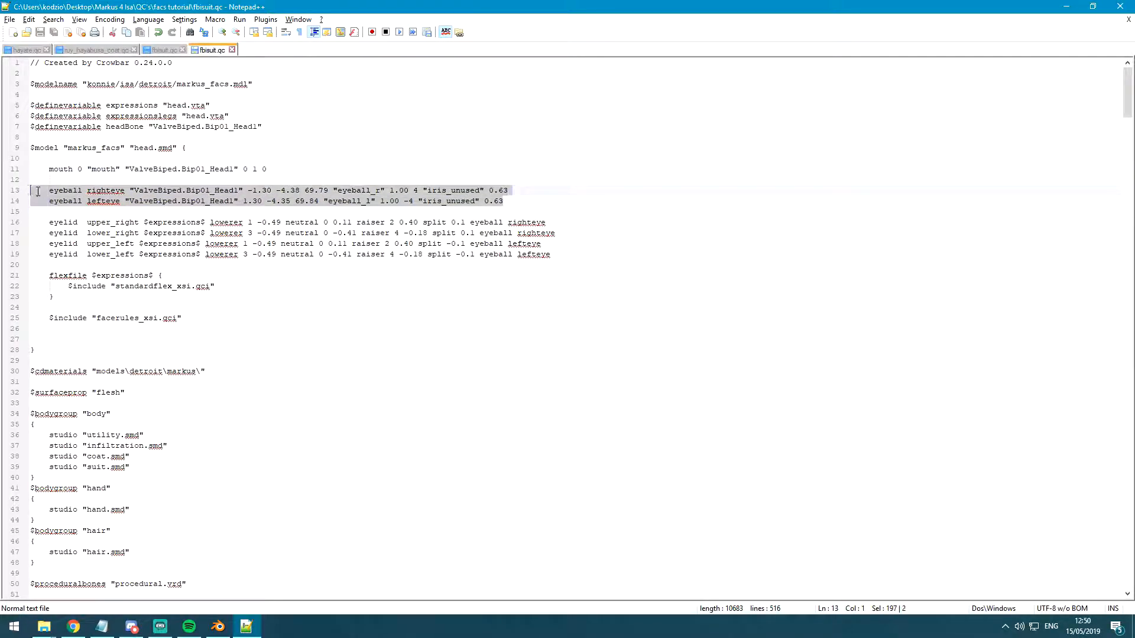
left_click(86, 196)
left_click(14, 627)
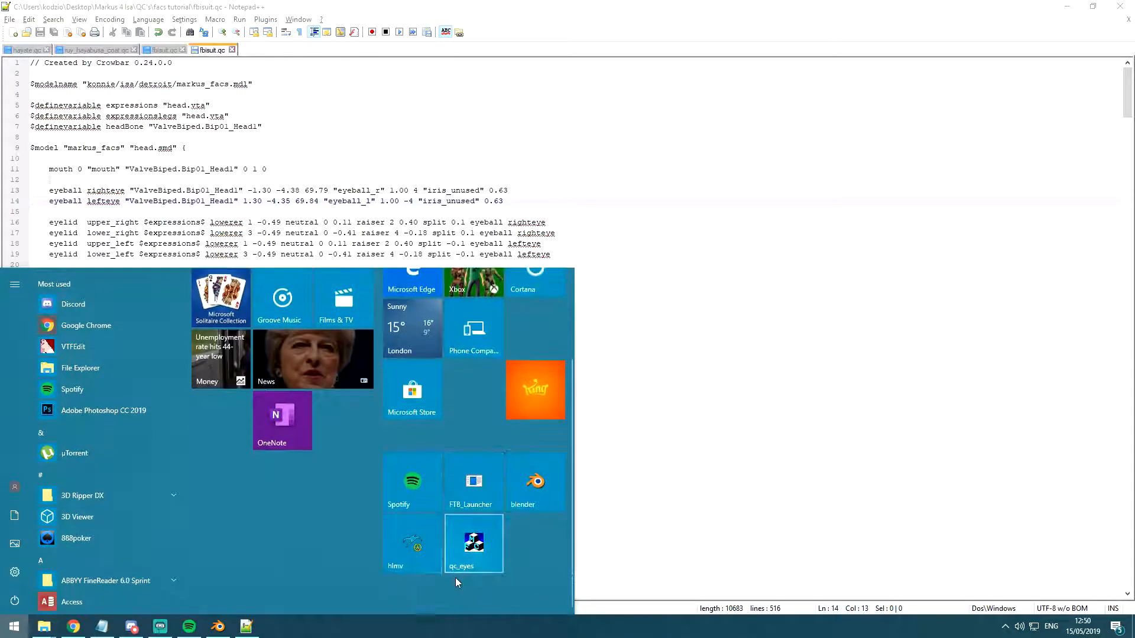
left_click(482, 551)
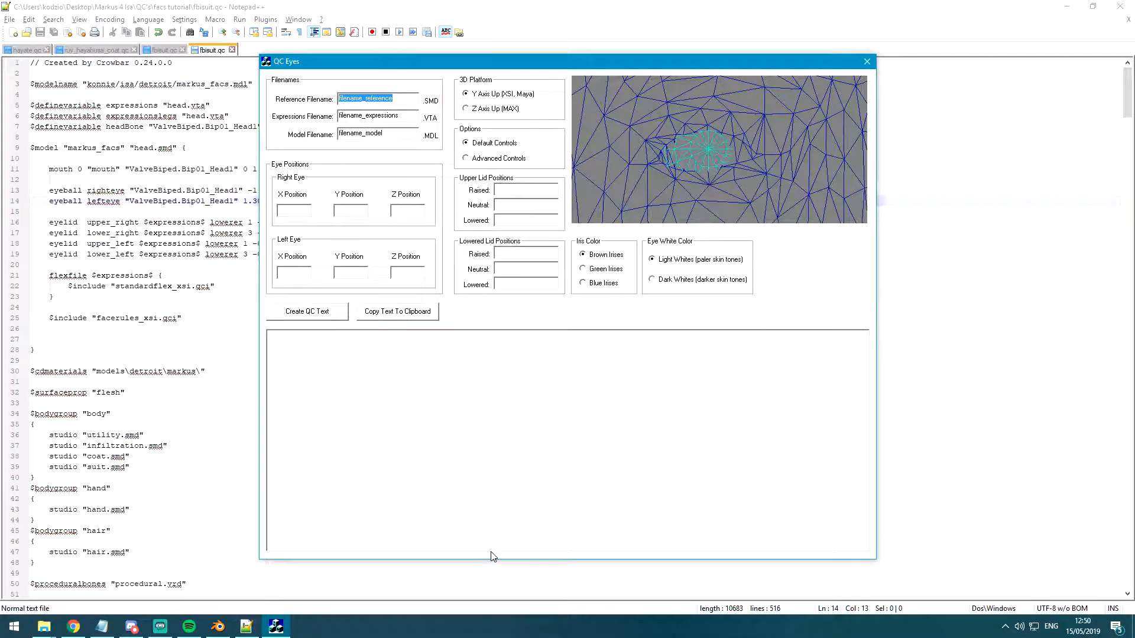
Switch to Blender and put the head mesh in Edit Mode.
left_click(217, 626)
scroll(331, 266, "up", 4)
key("Tab")
scroll(398, 192, "up", 3)
key("a")
key("a")
key("Tab")
right_click(403, 190)
key("Tab")
key("a")
key("a")
key("a")
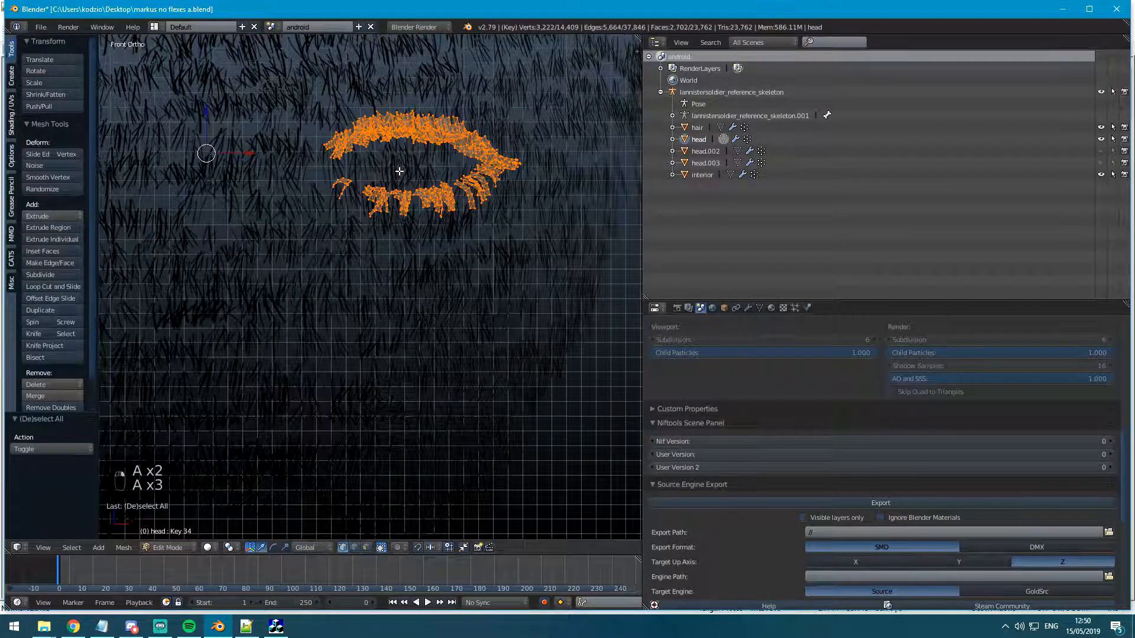
Reveal the head mesh's hidden geometry, select both eyeballs and hide everything else.
key("alt+h")
key("a")
scroll(413, 195, "down", 3)
key("l")
key("l")
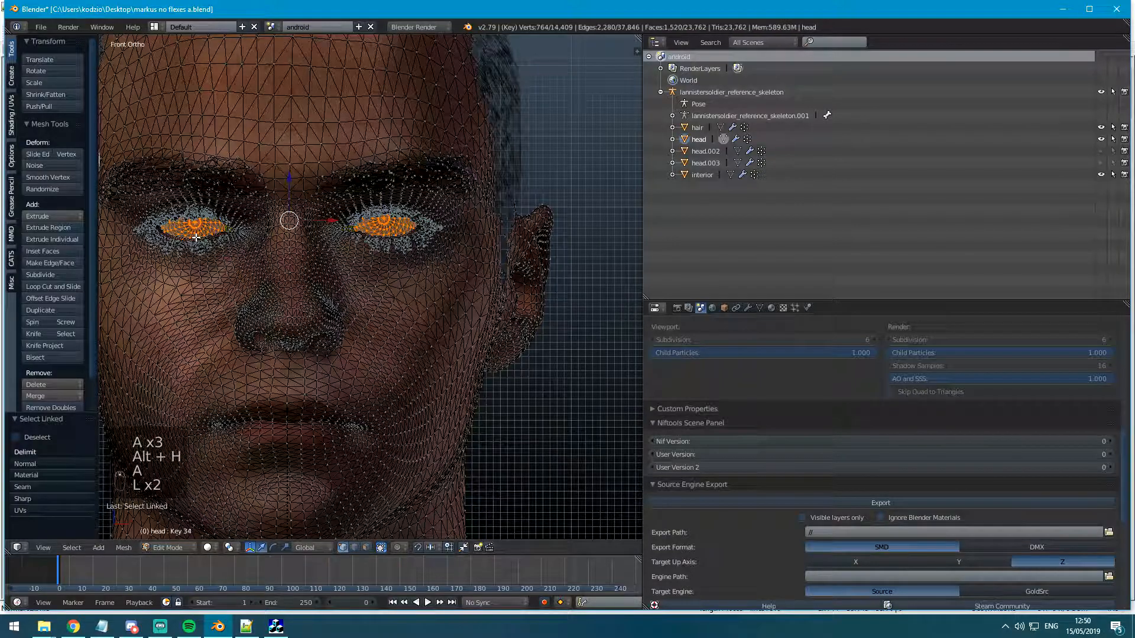
key("shift+h")
In a top wireframe view, deselect everything and circle-select the central row of vertices across the character's left eyeball.
key("KP_7")
key("z")
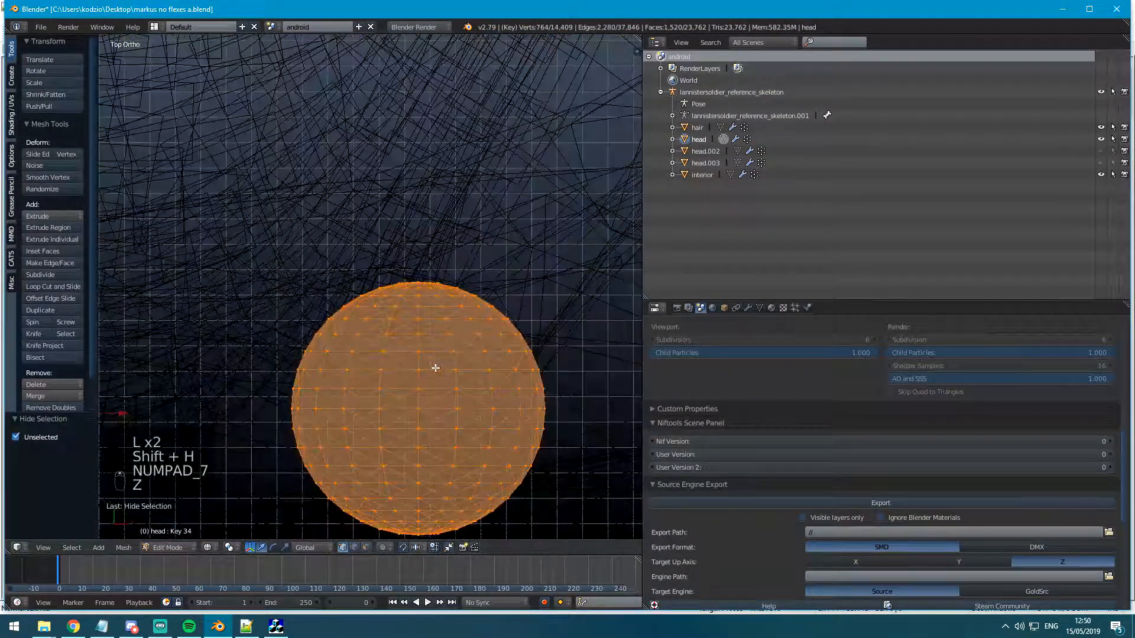
key("a")
key("c")
scroll(243, 362, "up", 8)
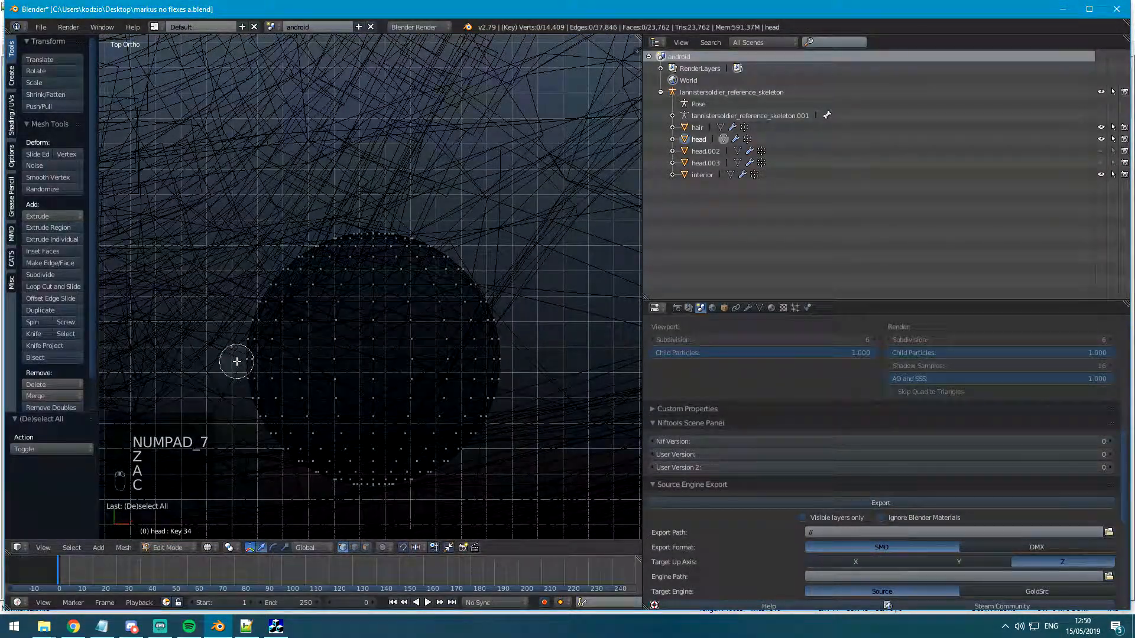
left_click(258, 359)
right_click(292, 355)
left_click_drag(291, 355, 509, 362)
right_click(494, 367)
Show the selection's median coordinates and, in QC Eyes, choose Z Axis Up (MAX) and enter 1.32835 as the left eye's X position.
scroll(543, 119, "down", 3)
key("n")
scroll(604, 195, "up", 5)
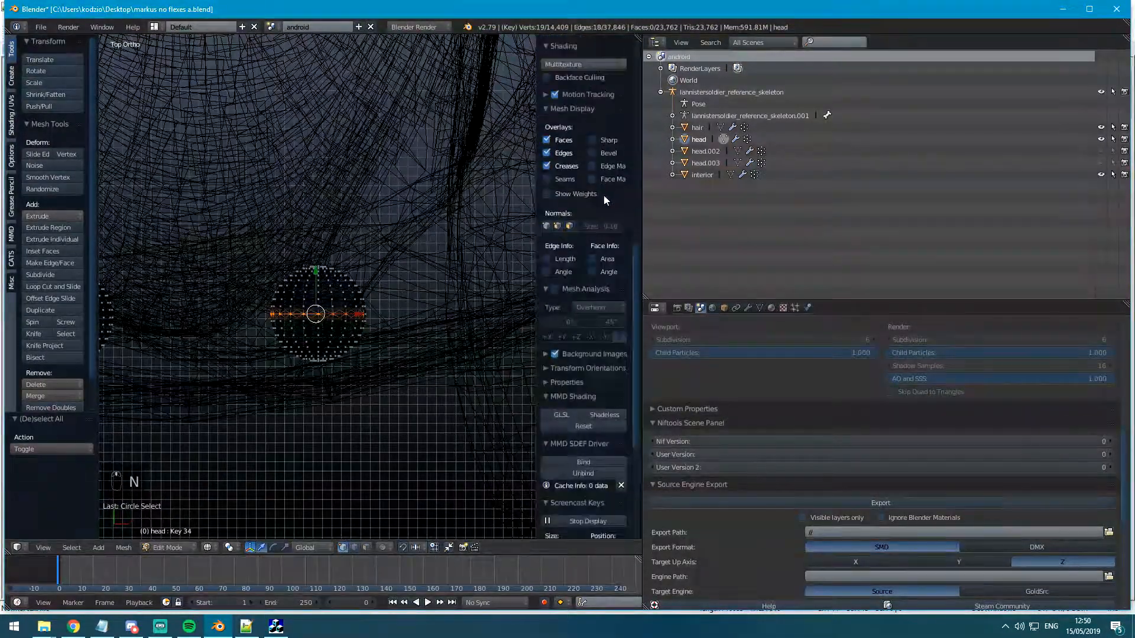
scroll(603, 194, "up", 6)
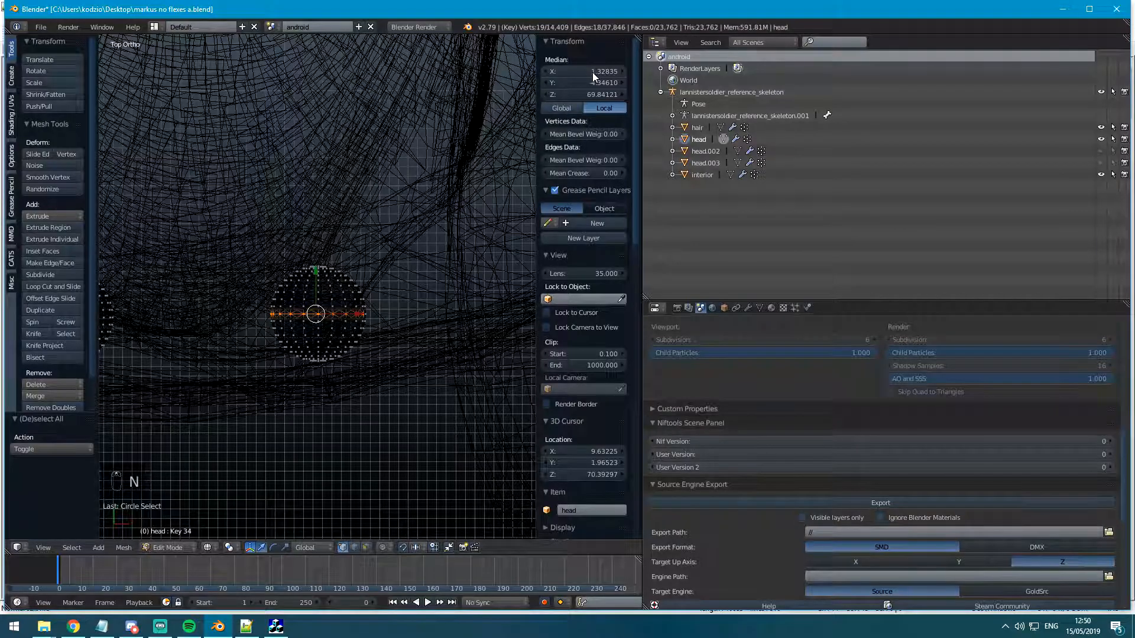
key("alt+Tab")
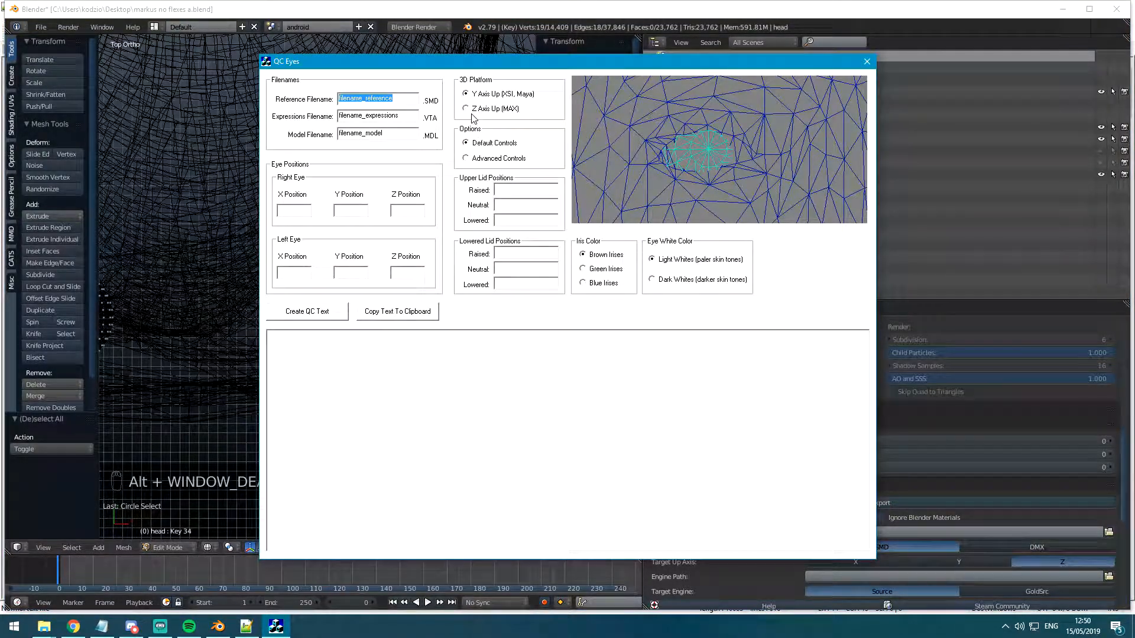
key("alt+Tab")
key("alt+Tab")
left_click(295, 273)
type("1.32875")
Transfer the selection's median Y and Z values from Blender into QC Eyes as the left eye's positions, -4.3461 and 69.8412.
key("alt+Tab")
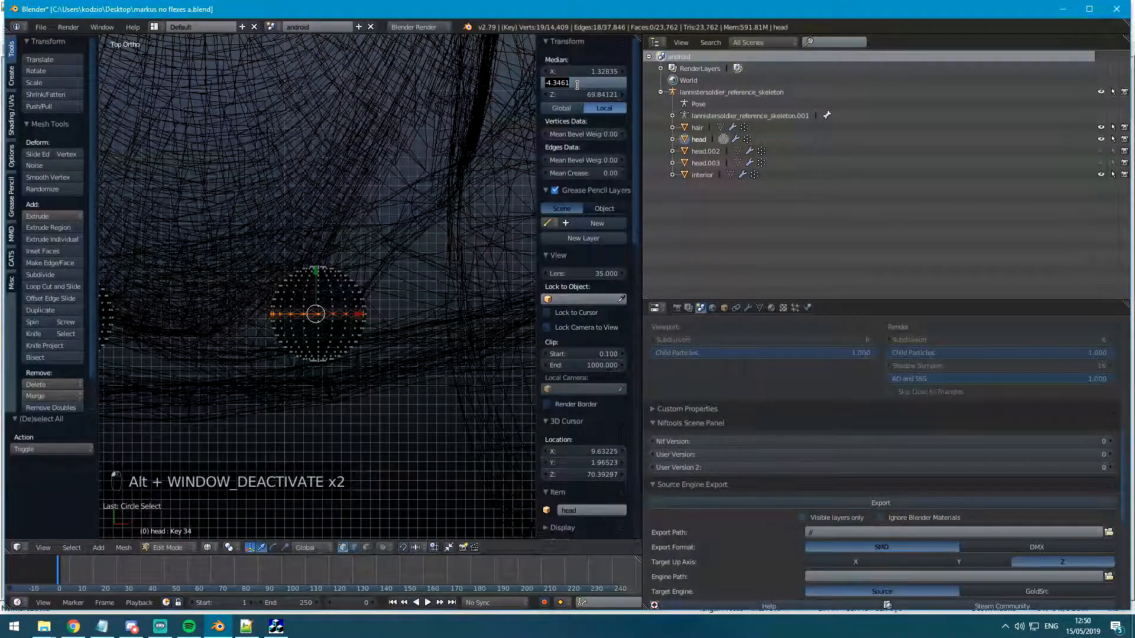
key("alt+Tab")
left_click(350, 273)
type("-4.34610")
key("alt+Tab")
key("ctrl+c")
key("alt+Tab")
left_click(407, 272)
key("ctrl+v")
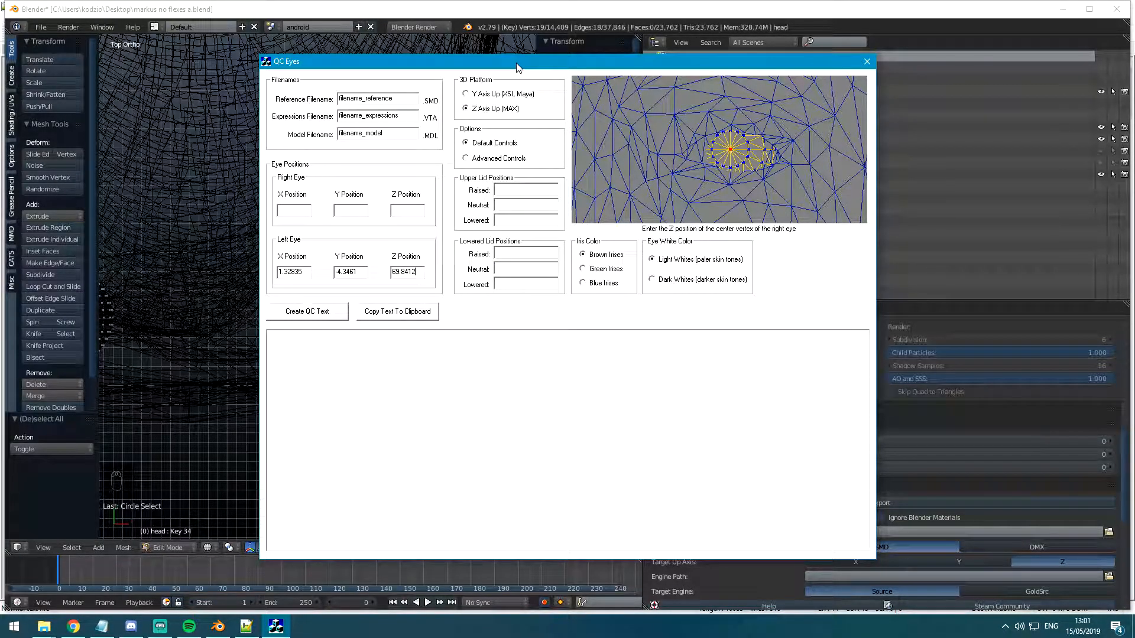
Examine the selected vertex ring on the left eyeball in Blender from the front and at an angle, along with its median coordinates.
left_click(357, 10)
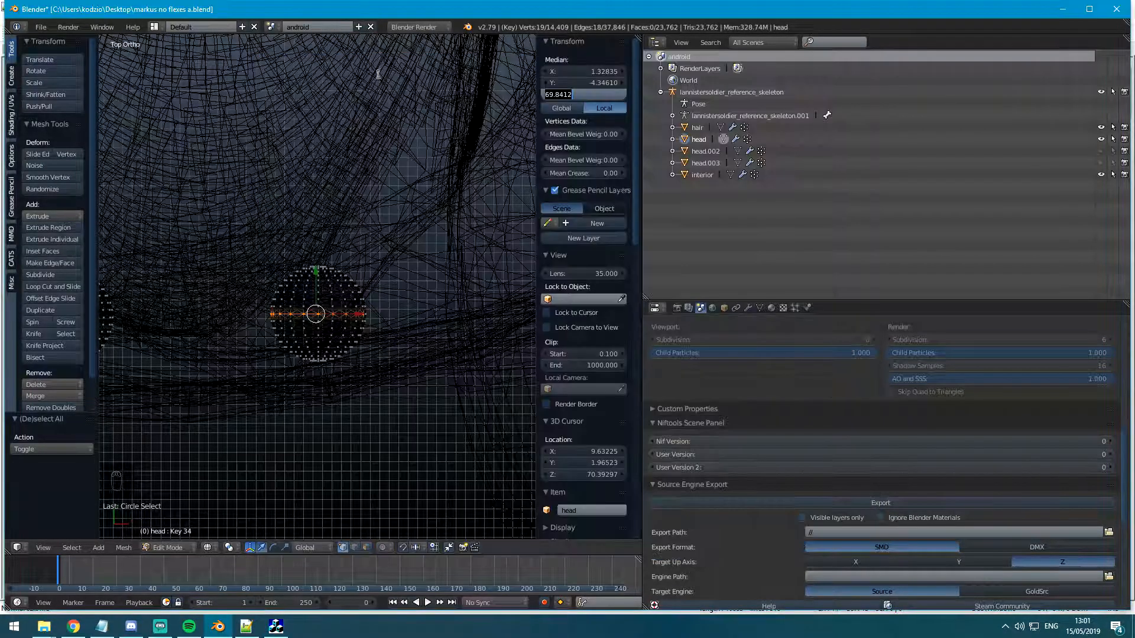
scroll(370, 315, "up", 3)
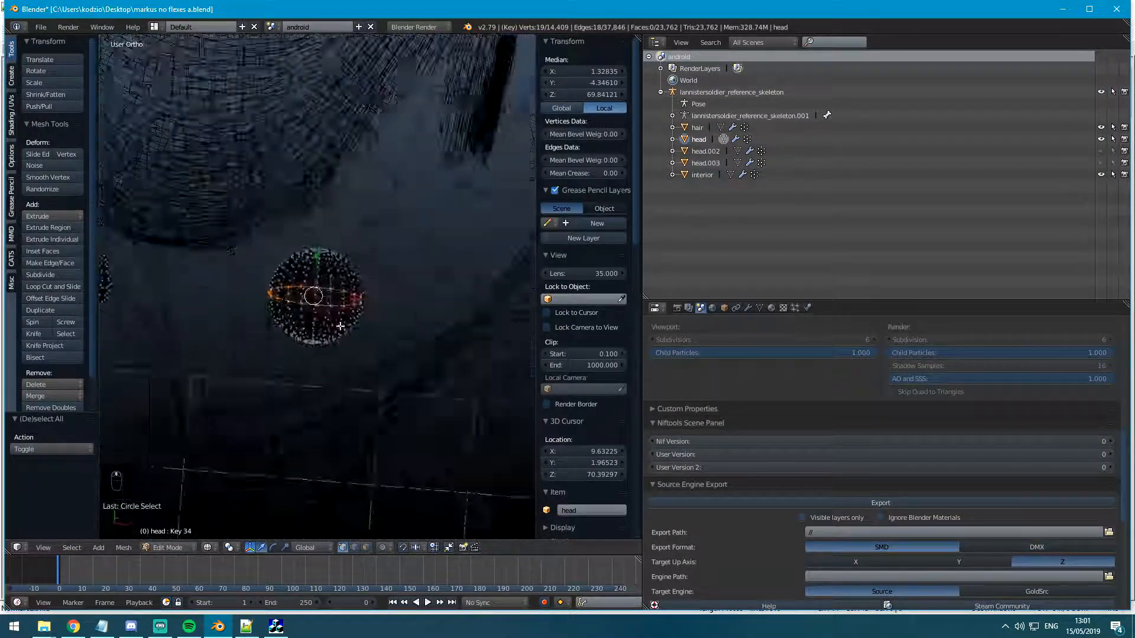
key("z")
key("KP_1")
scroll(360, 236, "up", 5)
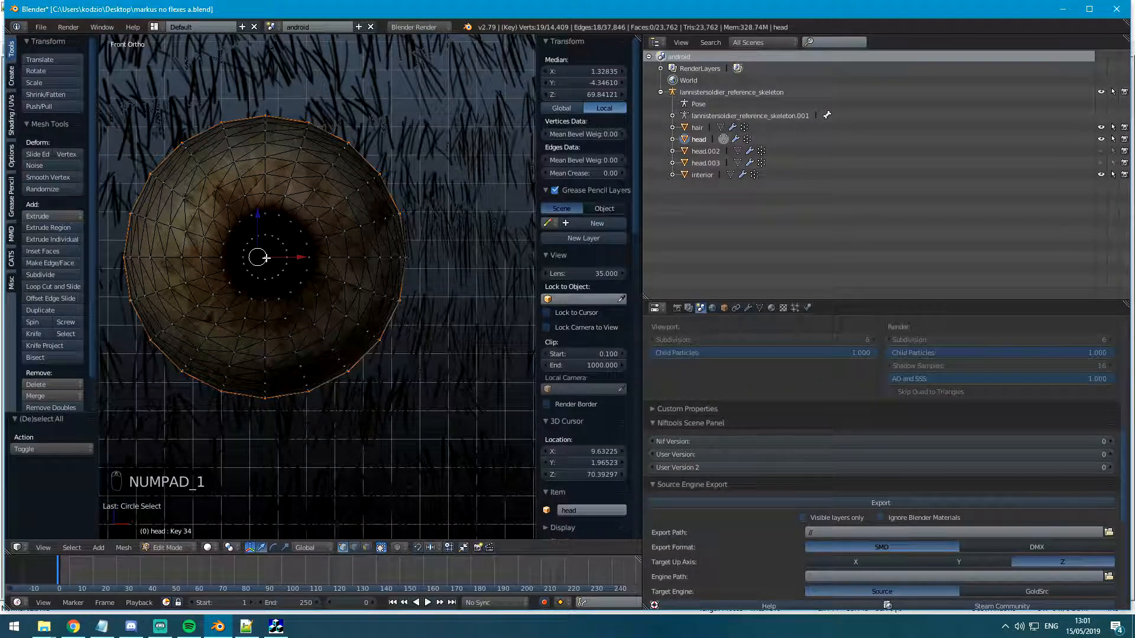
scroll(265, 258, "down", 3)
middle_click_drag(267, 260, 221, 360)
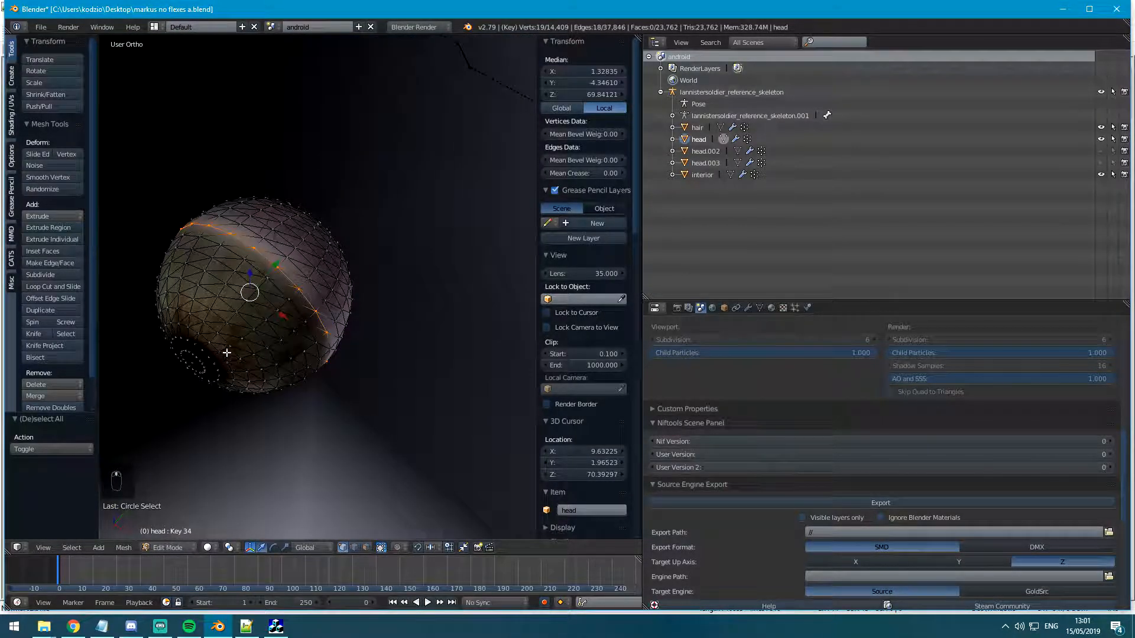
key("alt+Tab")
key("alt+Tab")
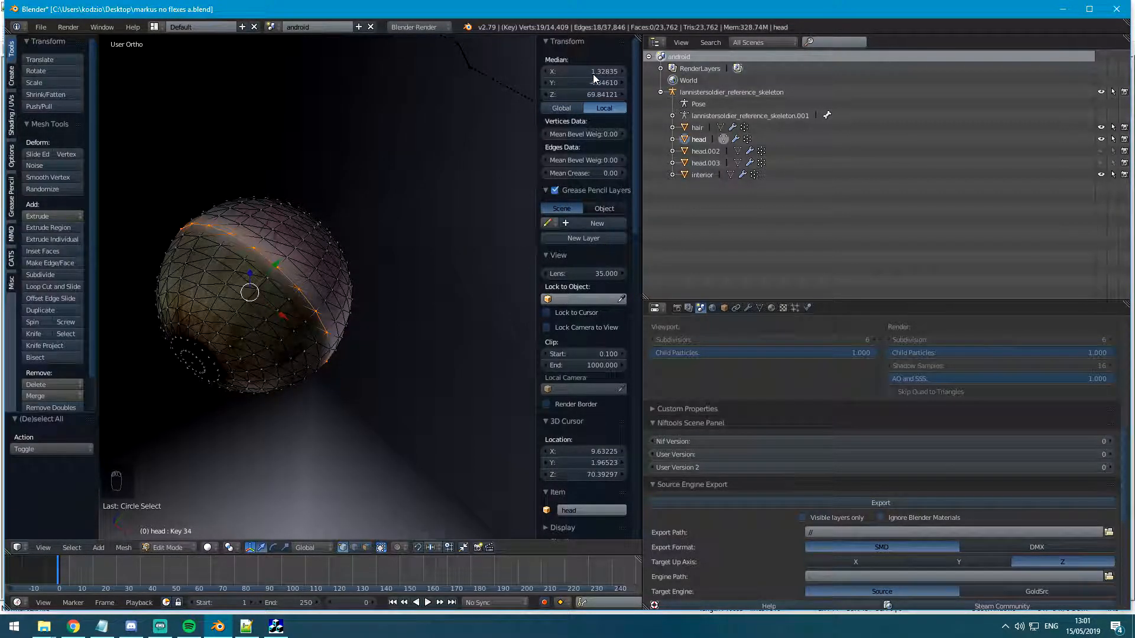
Generate the QC text in QC Eyes with Z Axis Up (MAX) as the platform and check its eyeball lines.
key("alt+Tab")
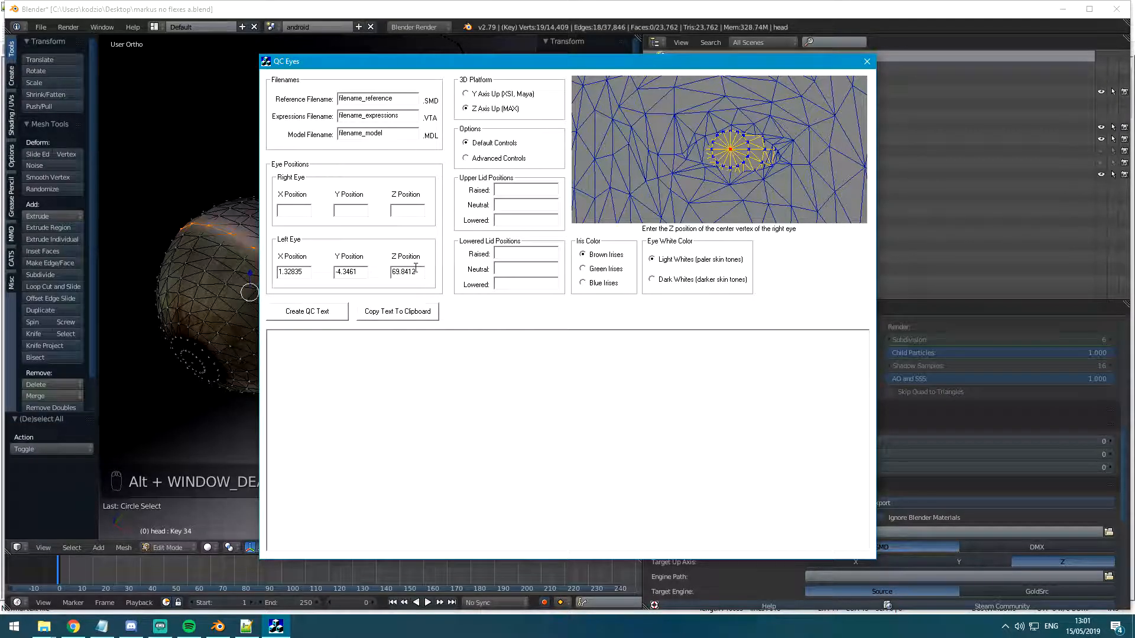
left_click(500, 111)
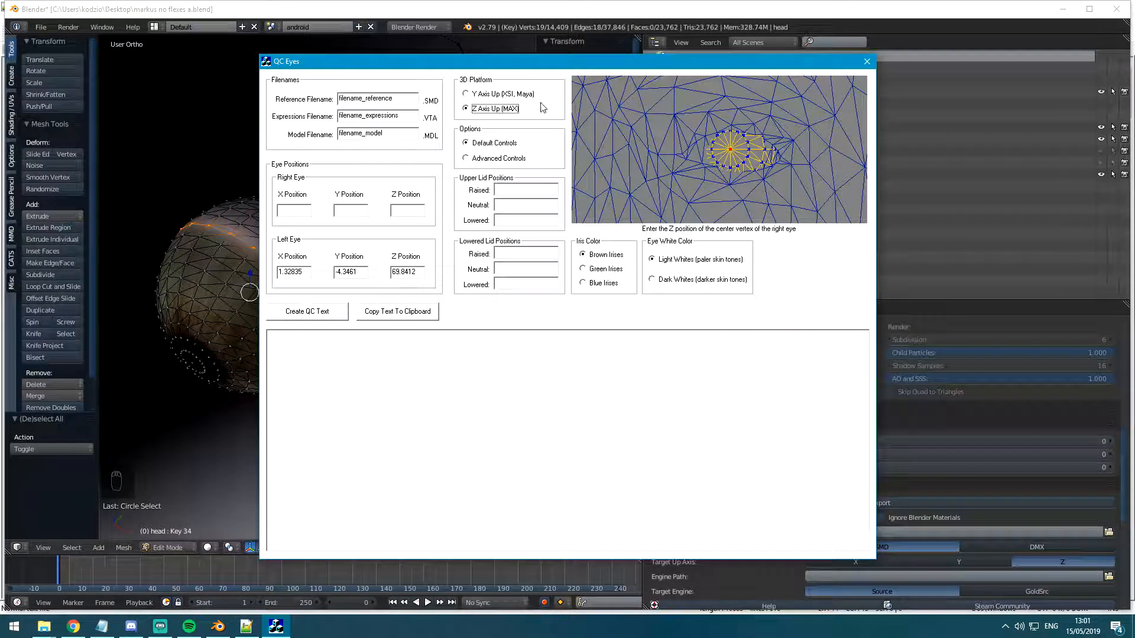
left_click(305, 319)
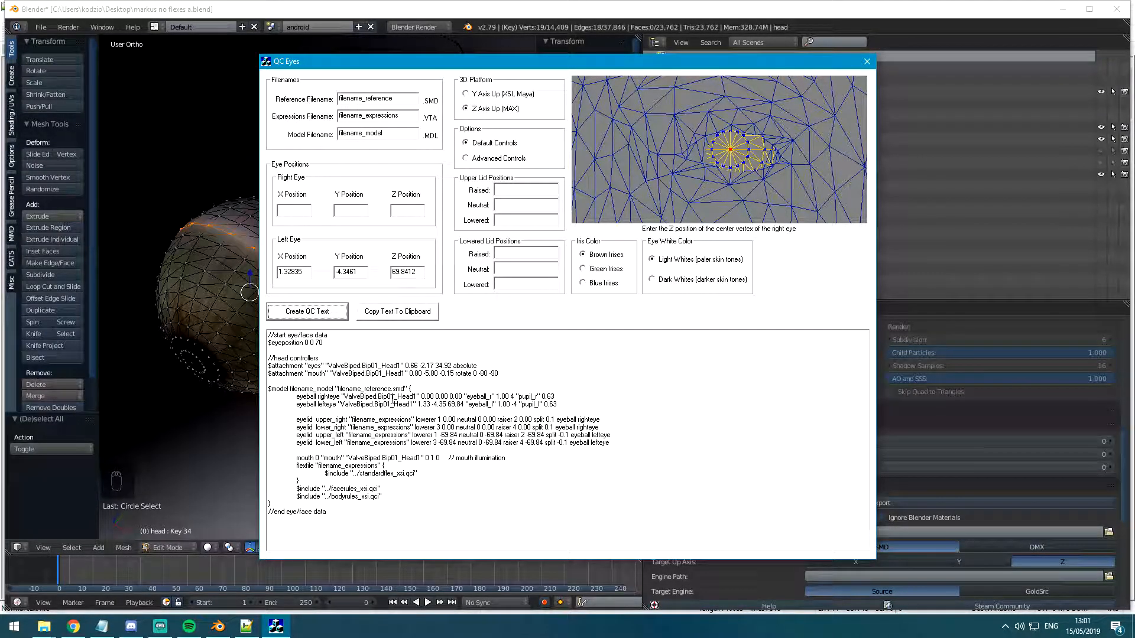
left_click(287, 211)
double_click(444, 396)
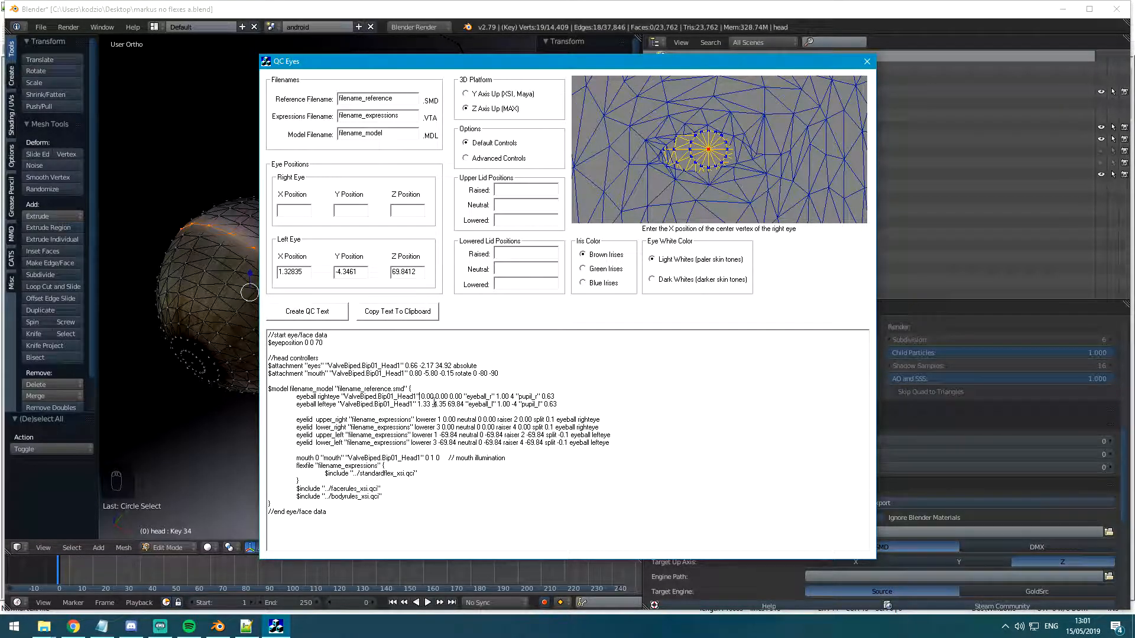
Return to Blender, bring the character's right eyeball into a top wireframe view and clear the vertex selection.
left_click(177, 10)
scroll(173, 250, "down", 5)
key("Escape")
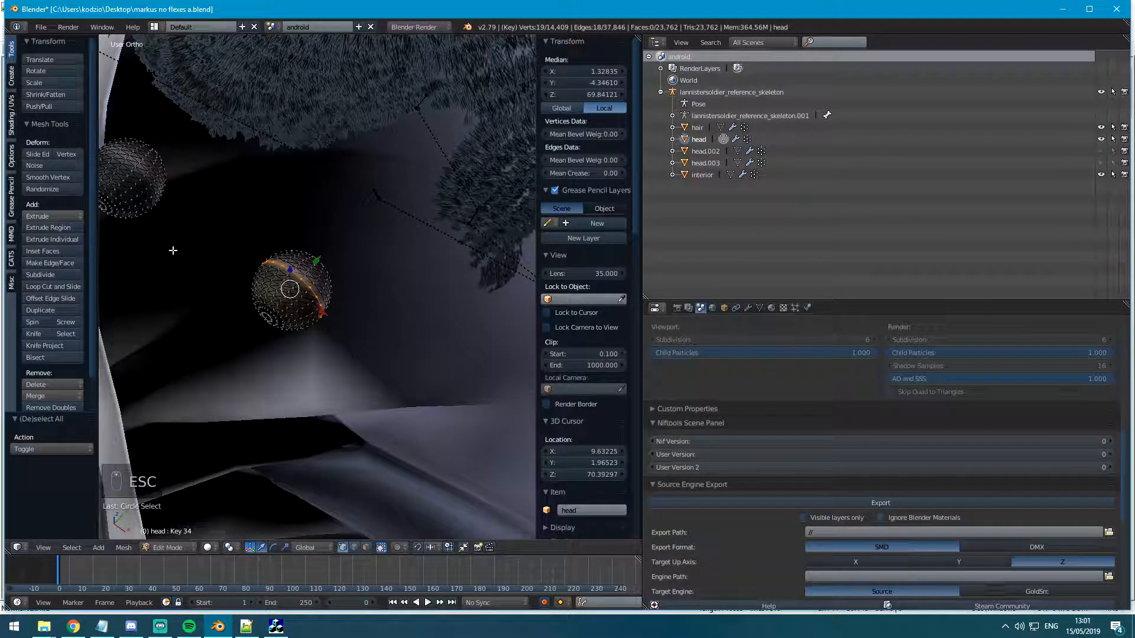
scroll(173, 250, "up", 6)
key("z")
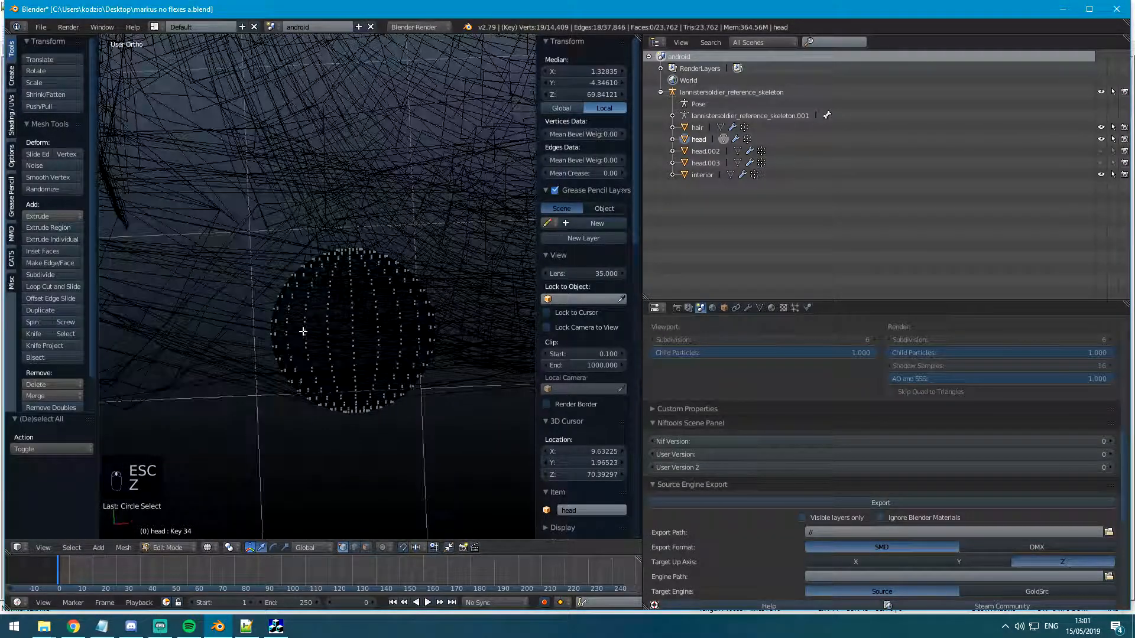
key("z")
key("KP_7")
key("z")
key("a")
key("a")
key("a")
key("a")
Circle-select the central row of vertices across the character's right eyeball.
key("c")
left_click_drag(147, 303, 453, 306)
right_click(458, 307)
middle_click_drag(461, 307, 269, 313, "shift")
key("c")
right_click(408, 311)
mouse_move(361, 313)
left_mouse_down()
mouse_move(404, 312)
mouse_move(266, 310)
left_mouse_up()
key("c")
right_click(266, 309)
Copy the selection's median X and Y values into QC Eyes as the right eye's positions, -1.3044 and -4.38329.
left_click(608, 72)
key("ctrl+c")
key("alt+Tab")
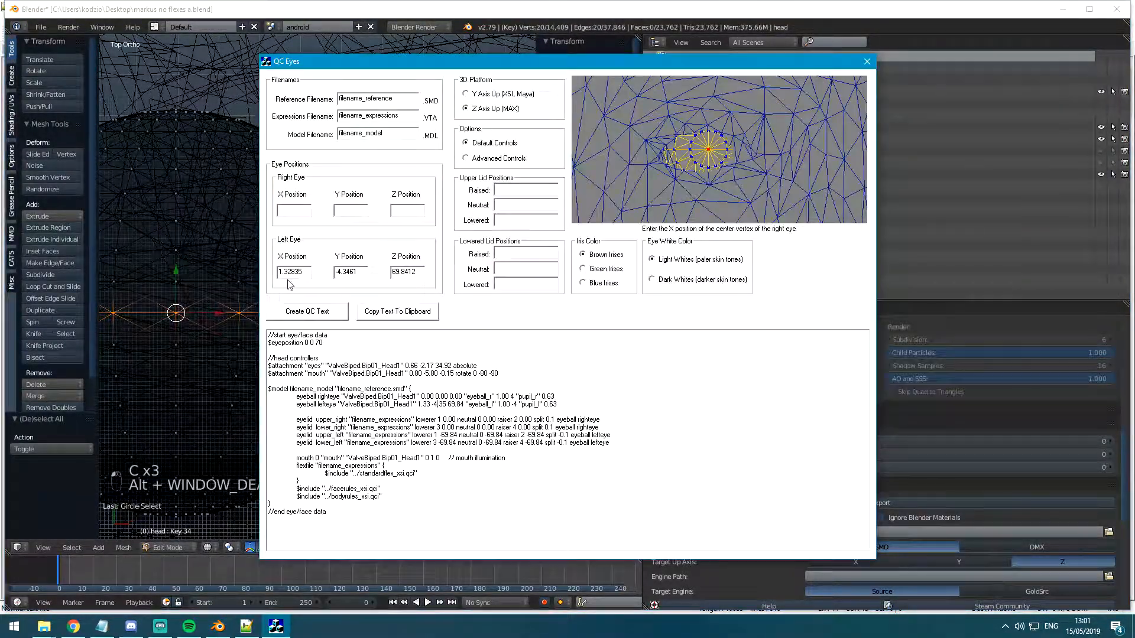
key("alt+Tab")
left_click(599, 83)
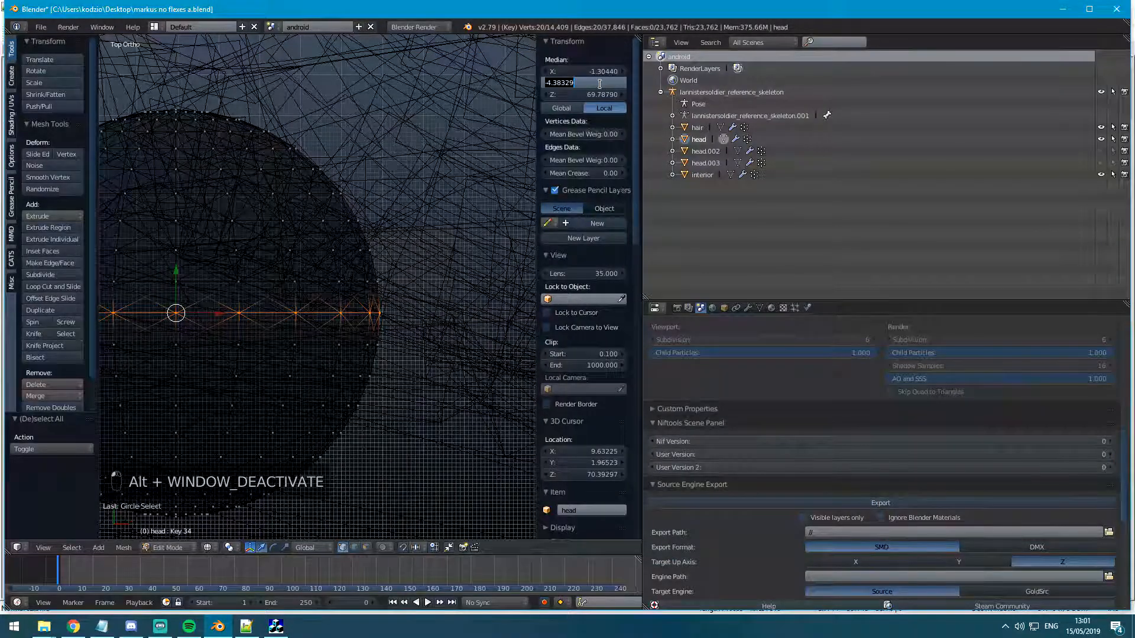
key("ctrl+c")
key("alt+Tab")
Copy the median Z value 69.7879 into QC Eyes as the right eye's Z position and generate the QC text.
key("alt+Tab")
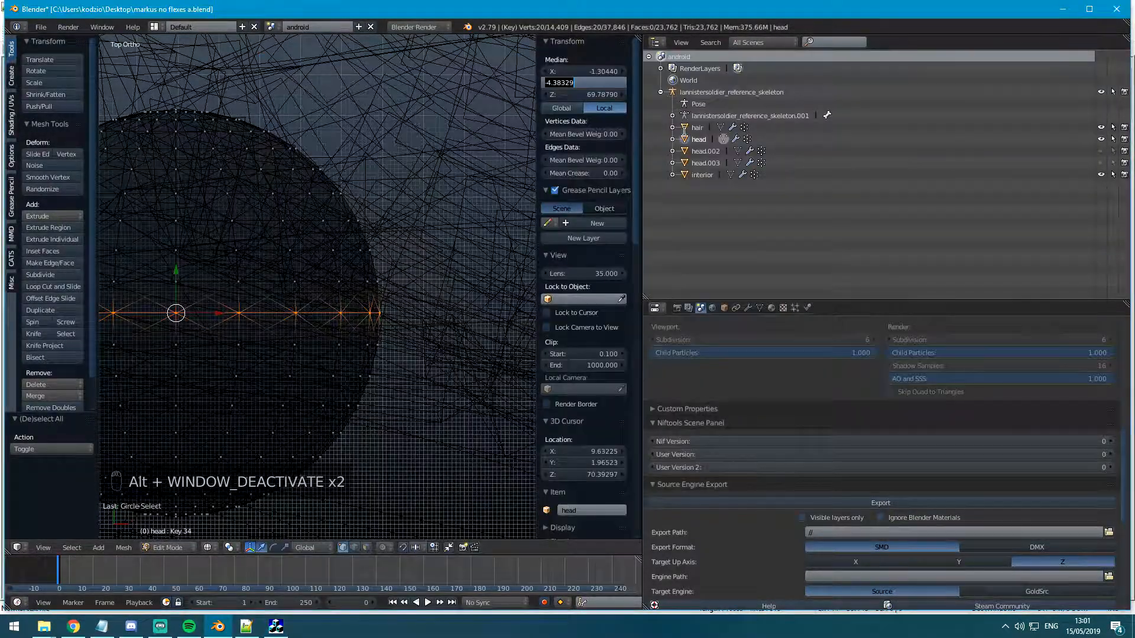
key("Tab")
key("ctrl+c")
key("alt+Tab")
left_click(406, 210)
key("ctrl+v")
left_click(347, 308)
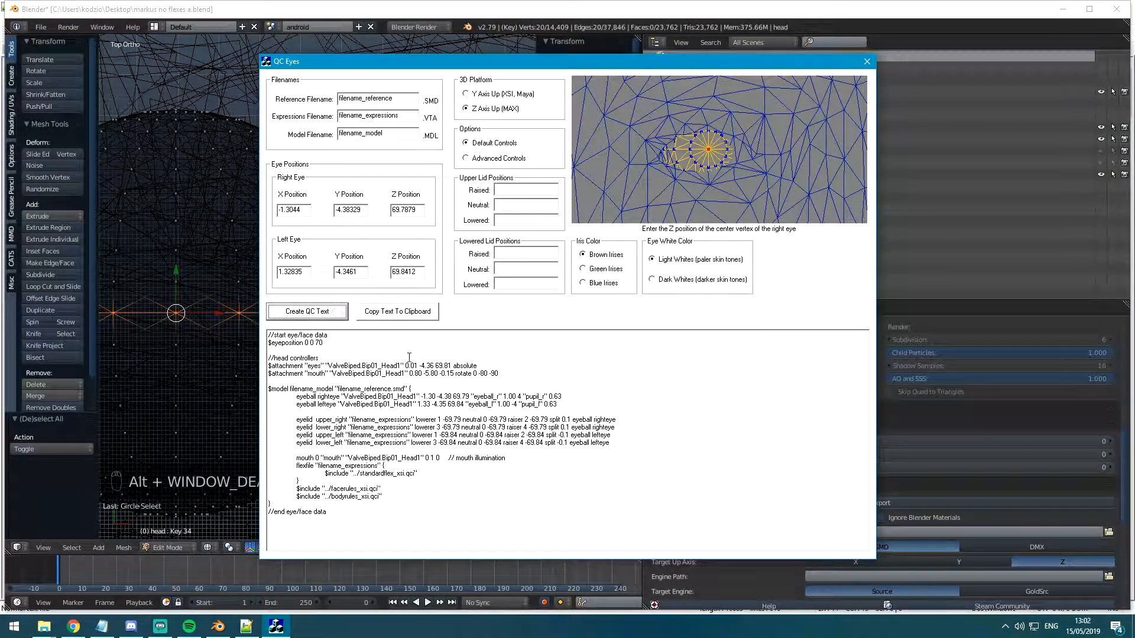
Copy the generated righteye and lefteye eyeball lines and replace the existing two eyeball lines in fbisuit.qc with them.
left_click_drag(557, 404, 269, 394)
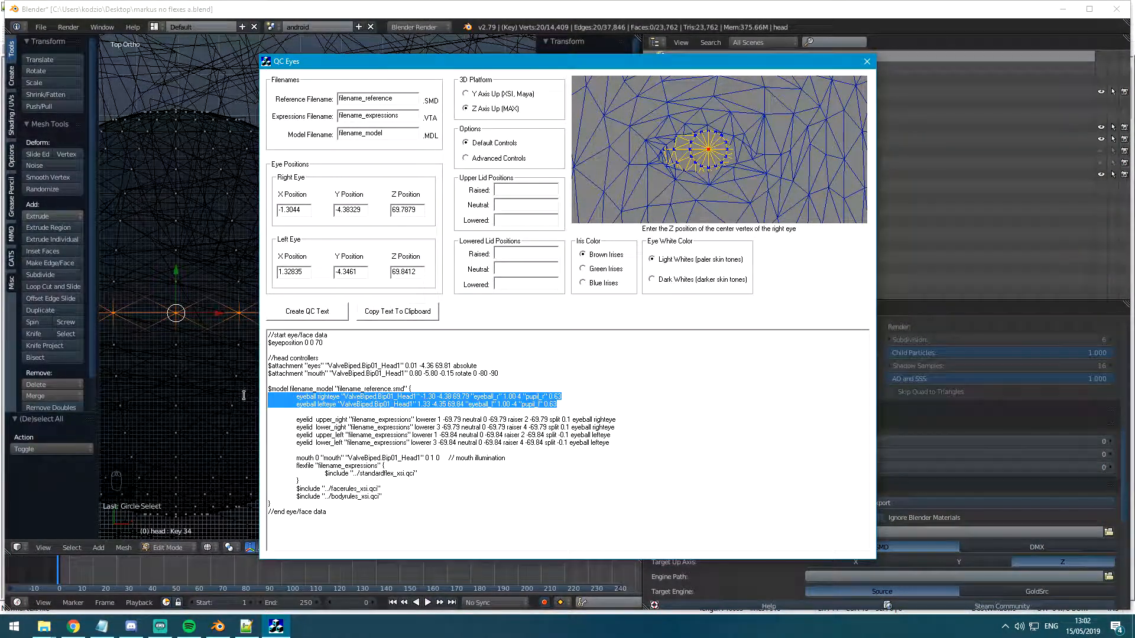
key("alt+Tab")
key("alt+Tab")
key("alt+Tab")
key("alt+Tab")
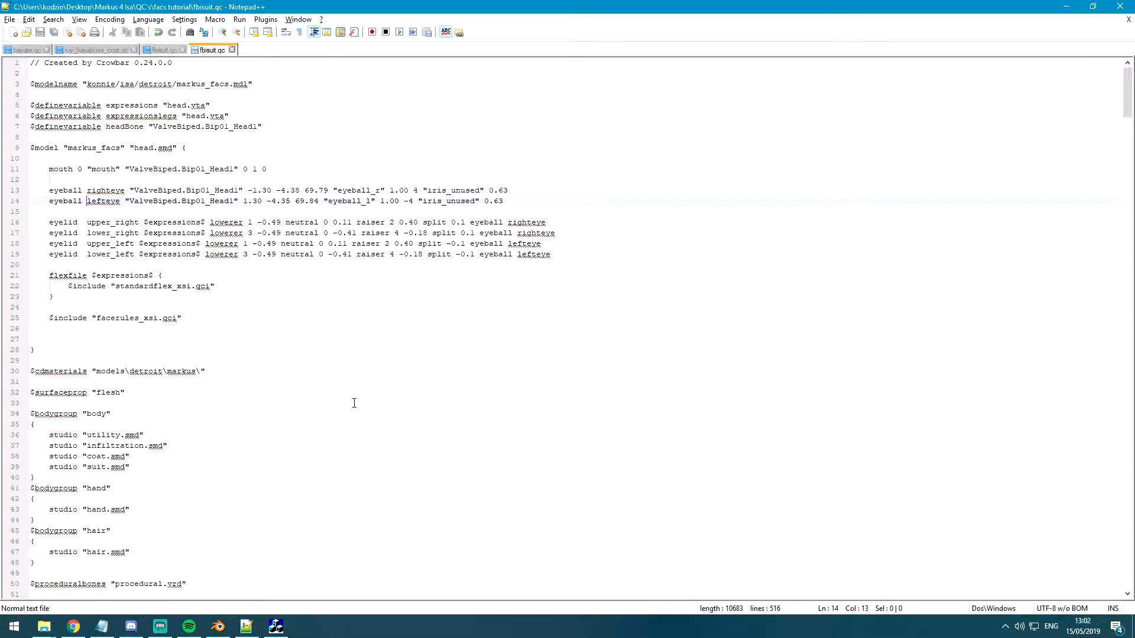
left_click_drag(502, 202, 8, 191)
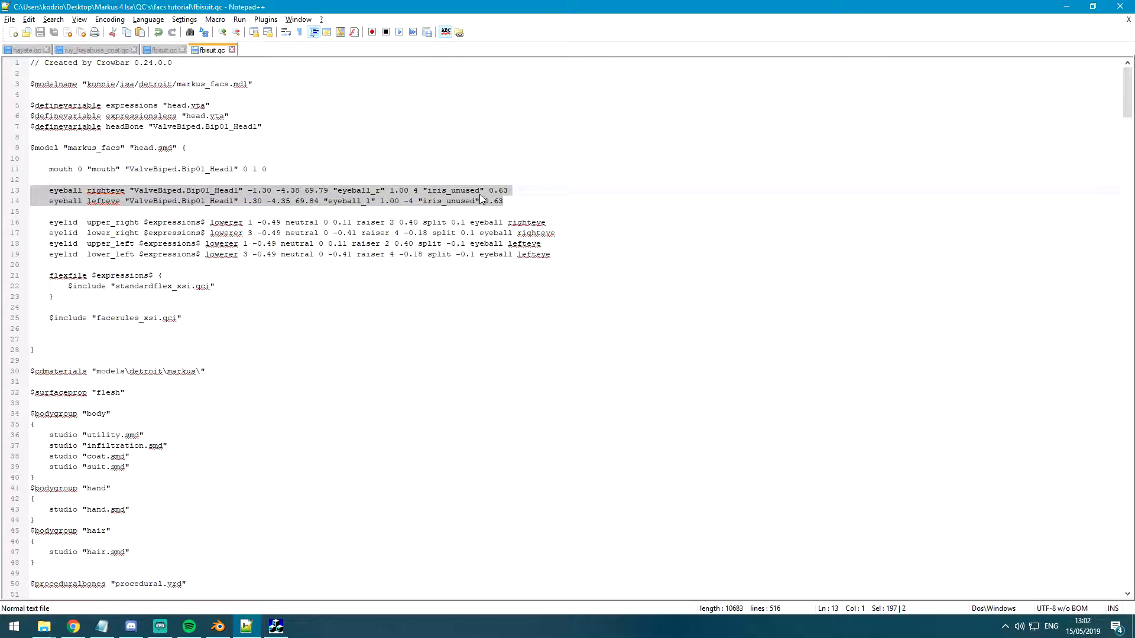
key("ctrl+v")
Replace "pupil_r" and "pupil_l" in the eyeball lines with "iris_unused" and save the QC file.
double_click(440, 190)
type("iris")
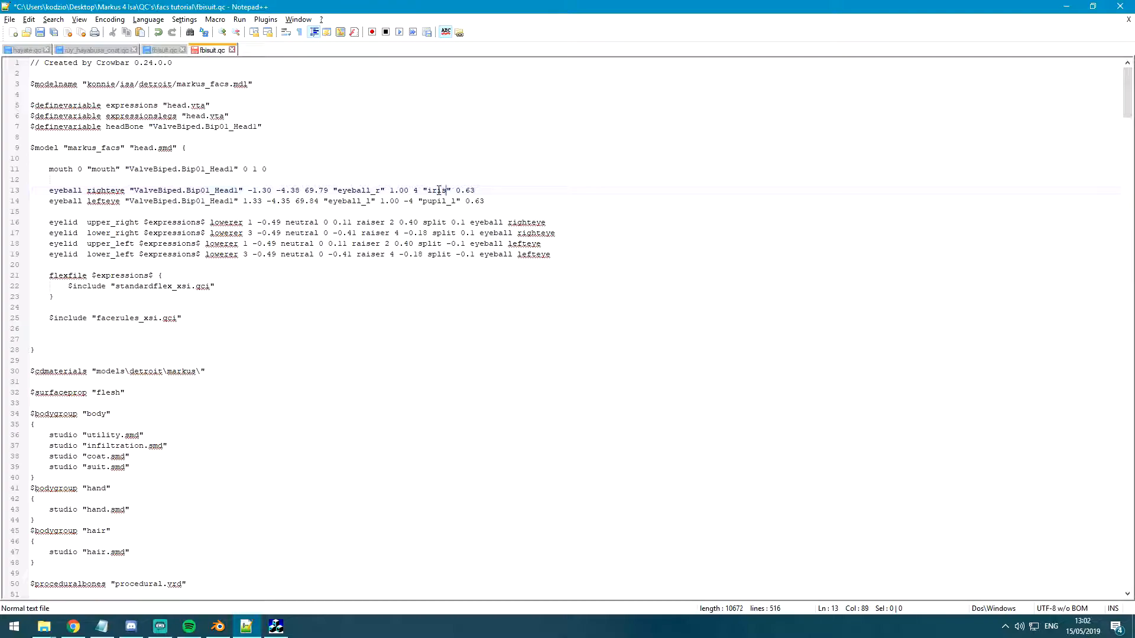
type("_unused")
key("ctrl+s")
double_click(451, 190)
key("ctrl+c")
double_click(438, 201)
key("ctrl+v")
key("ctrl+s")
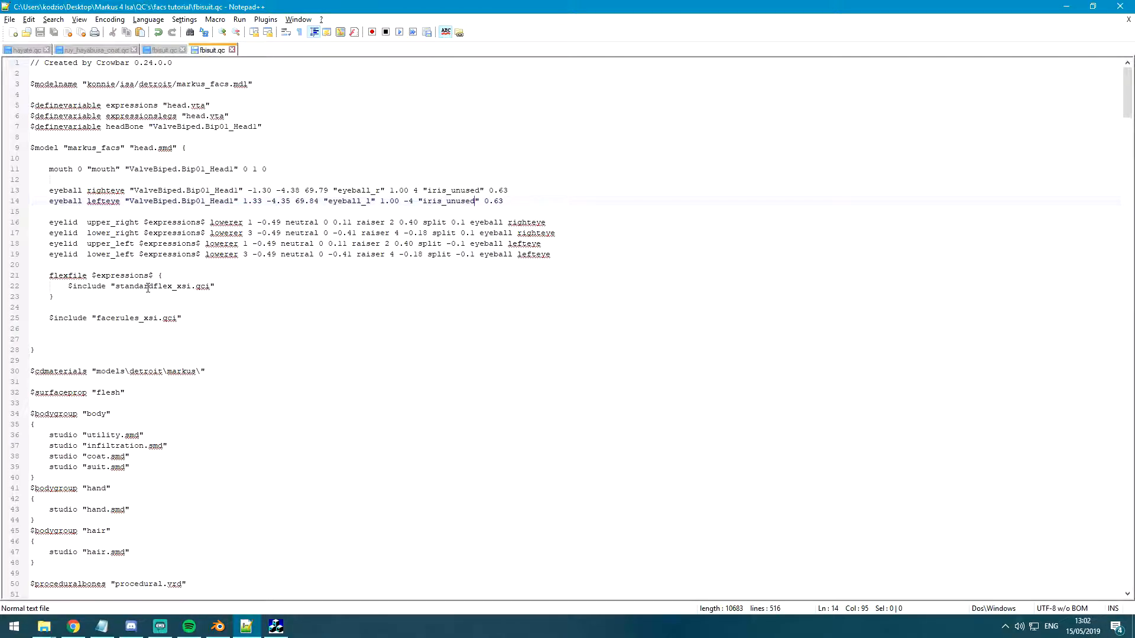
Open facerules_xsi.qci from the facs tutorial folder and examine its flex controllers and AU rules.
key("alt+Tab")
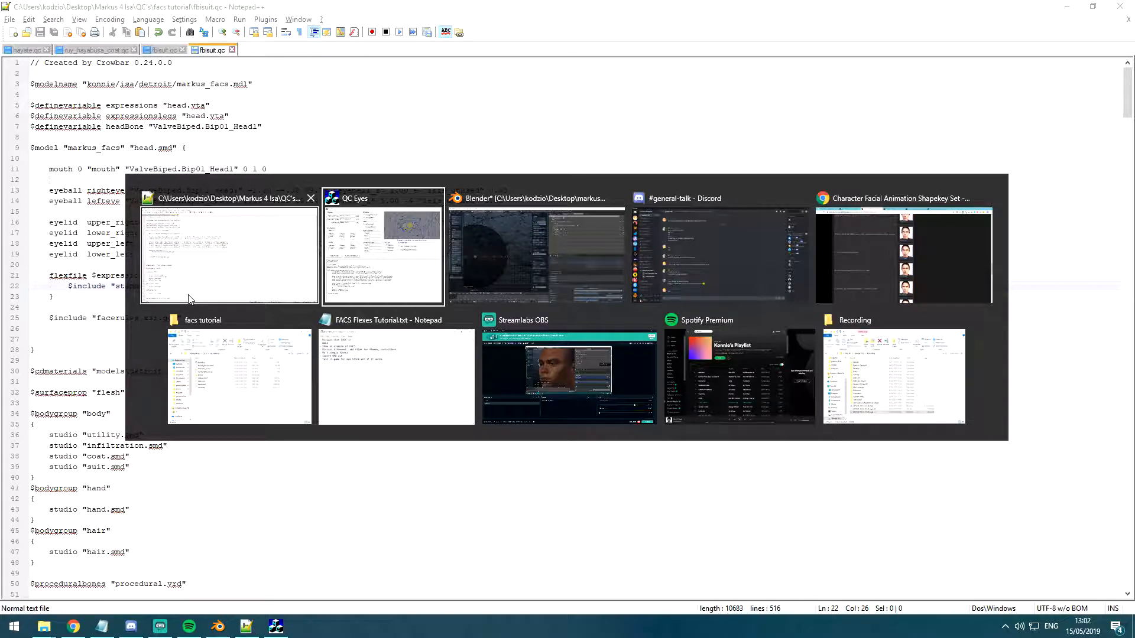
left_click(239, 375)
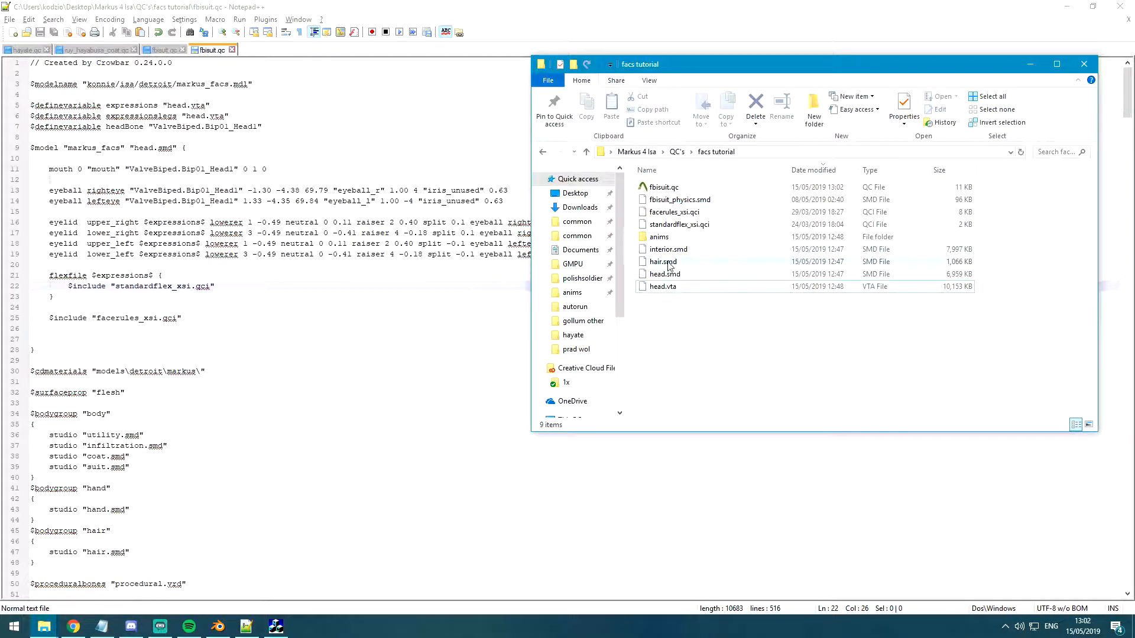
left_click_drag(696, 79, 454, 45)
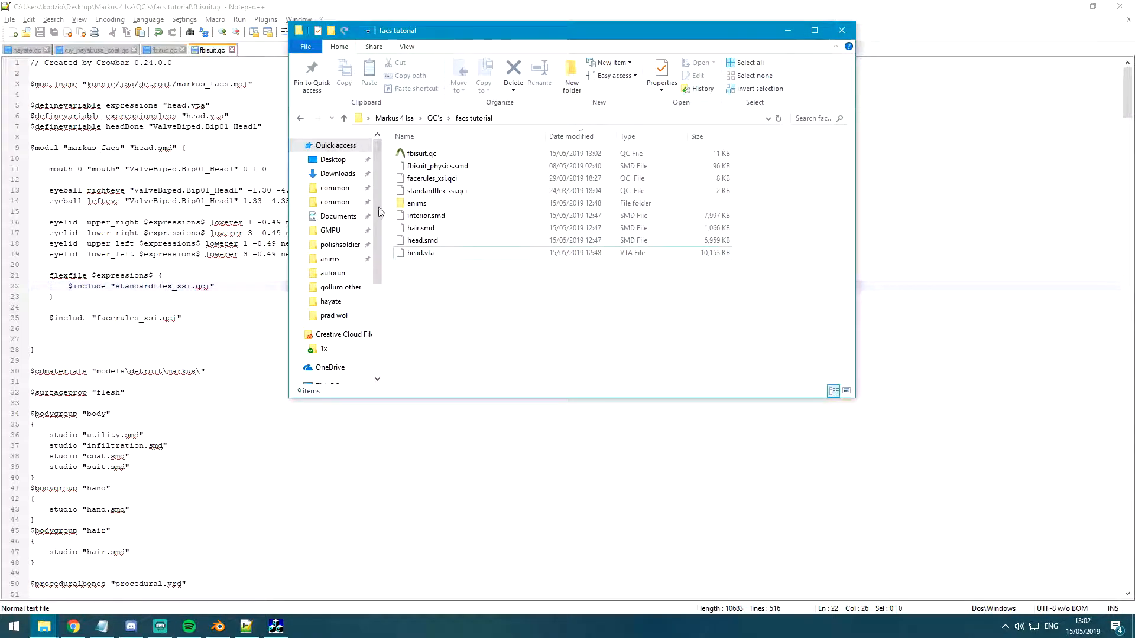
double_click(422, 179)
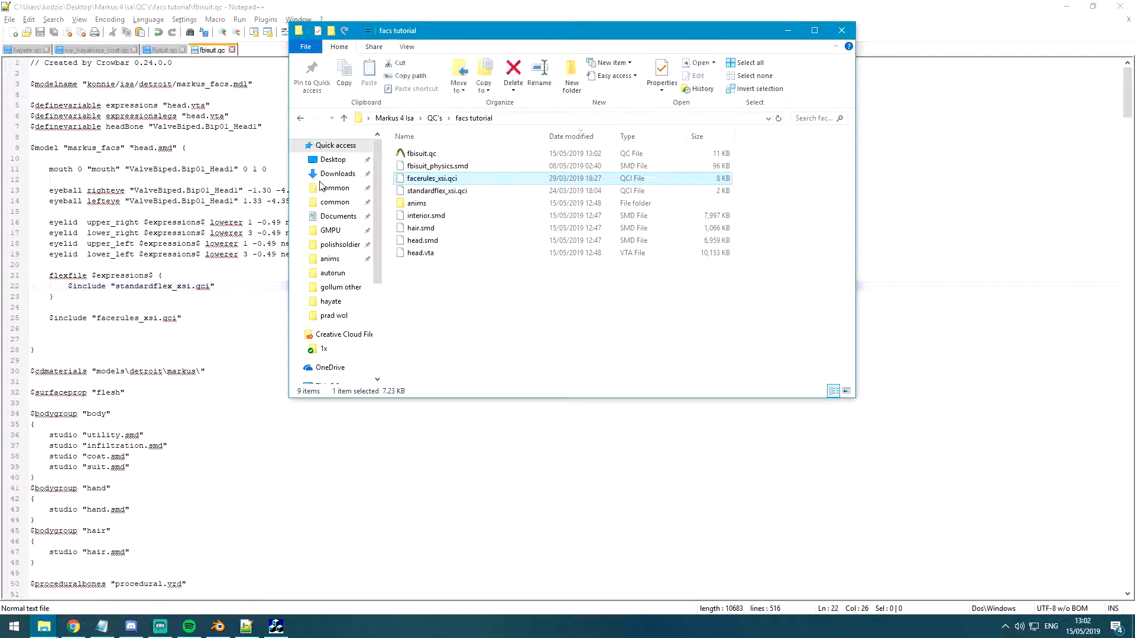
left_click(281, 217)
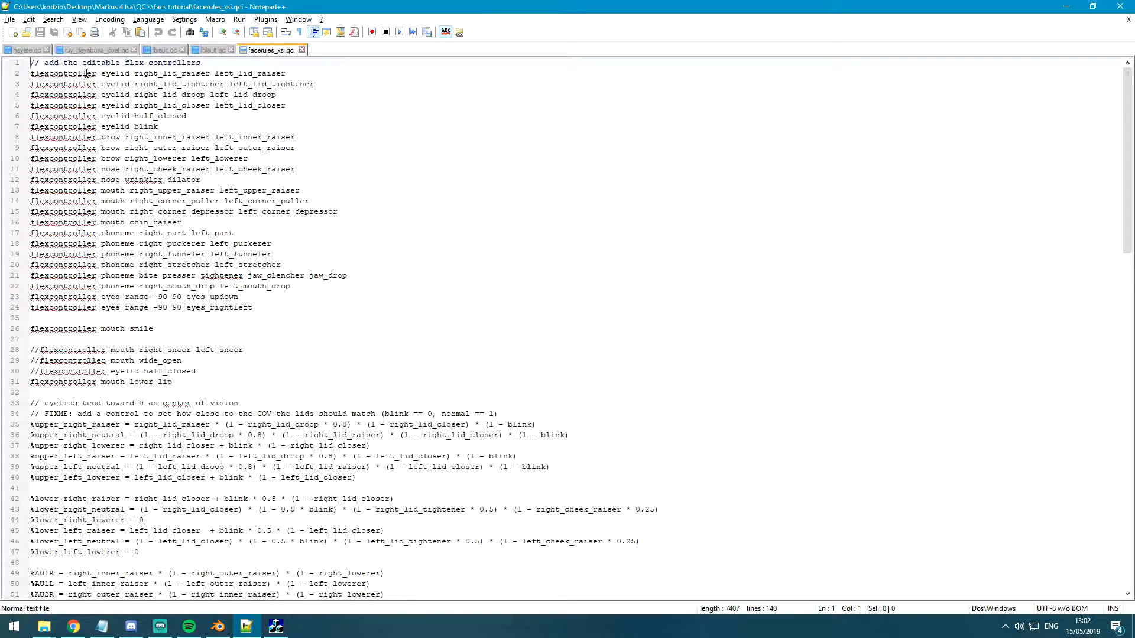
scroll(150, 260, "down", 5)
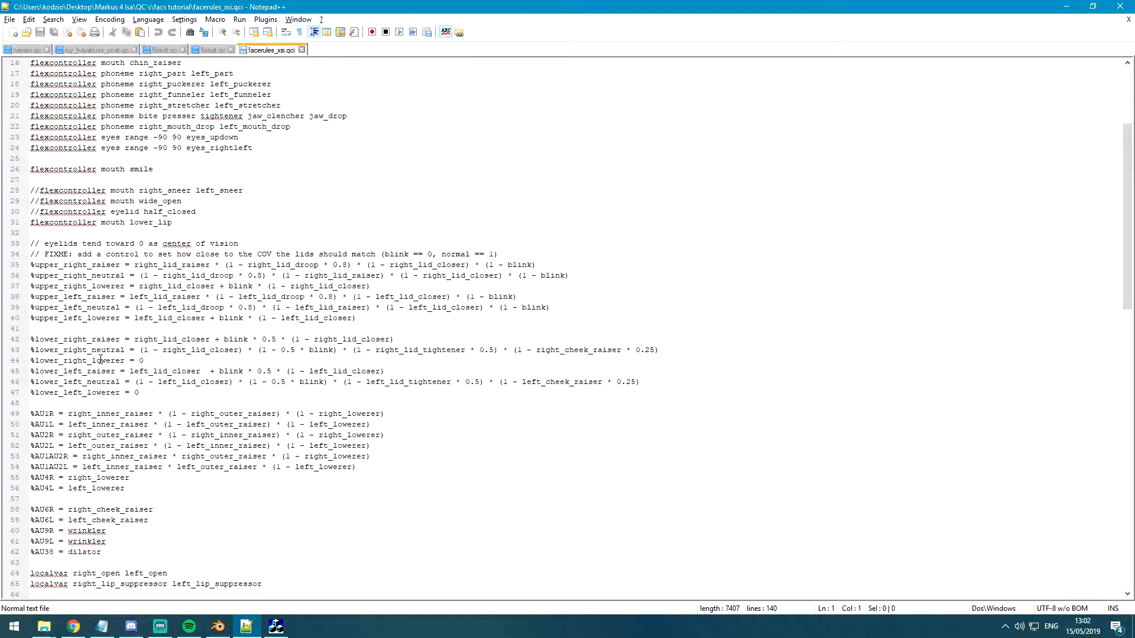
scroll(267, 260, "down", 14)
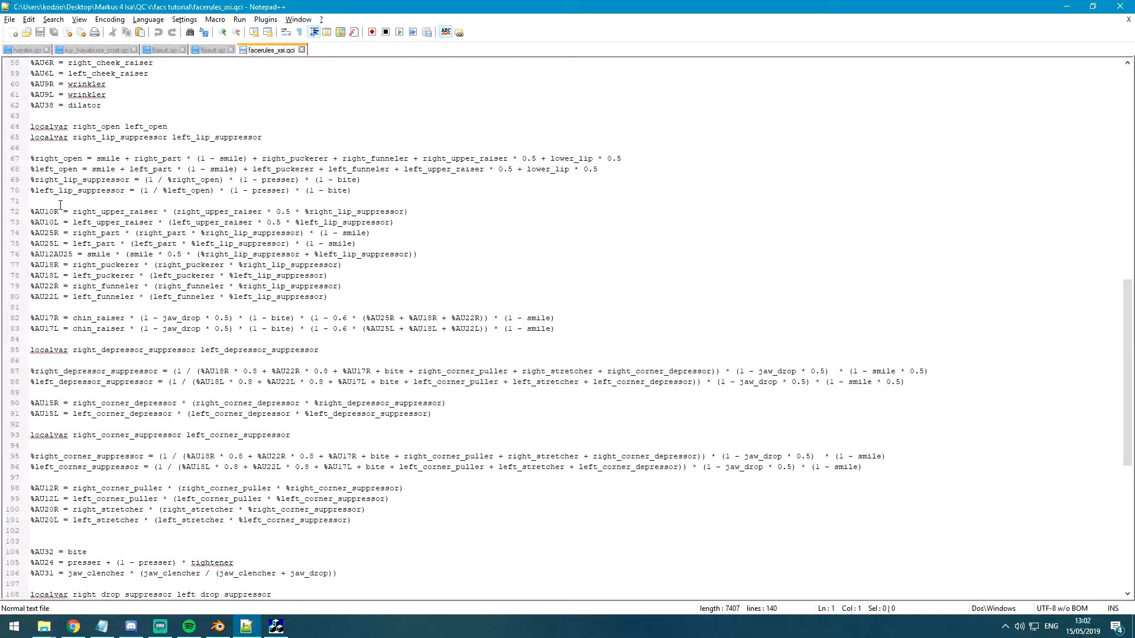
left_click(64, 223)
key("alt+Tab")
key("alt+Tab")
key("alt+Tab")
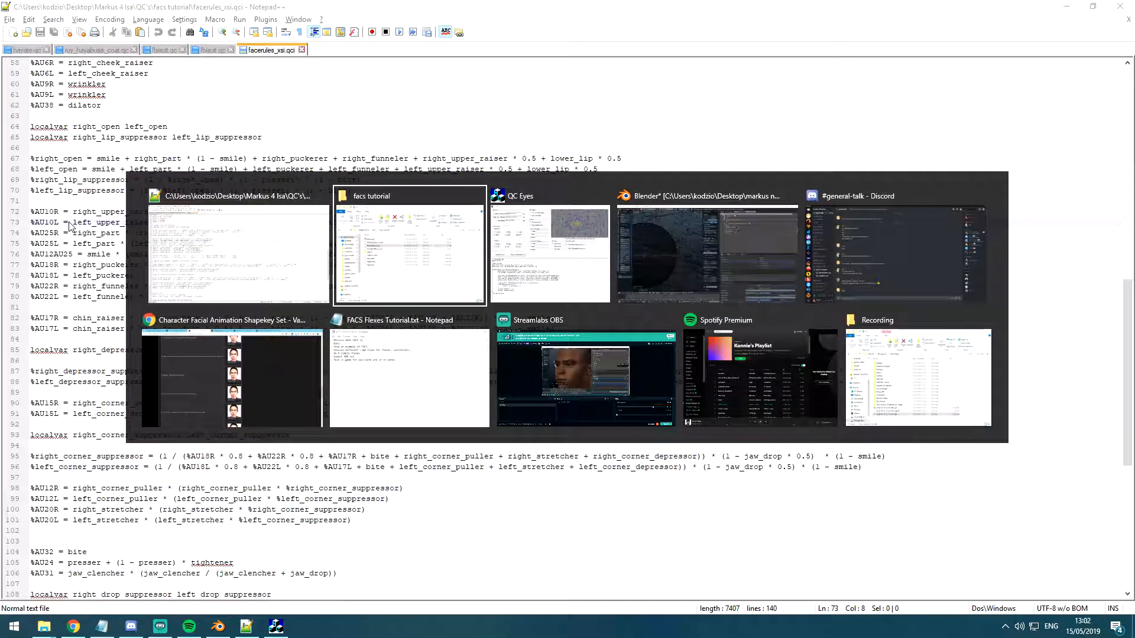
Look up the AU numbers and FACS names in Wikipedia's Facial Action Coding System article and compare them with the rules in facerules_xsi.qci.
key("alt+Tab")
key("alt+Tab")
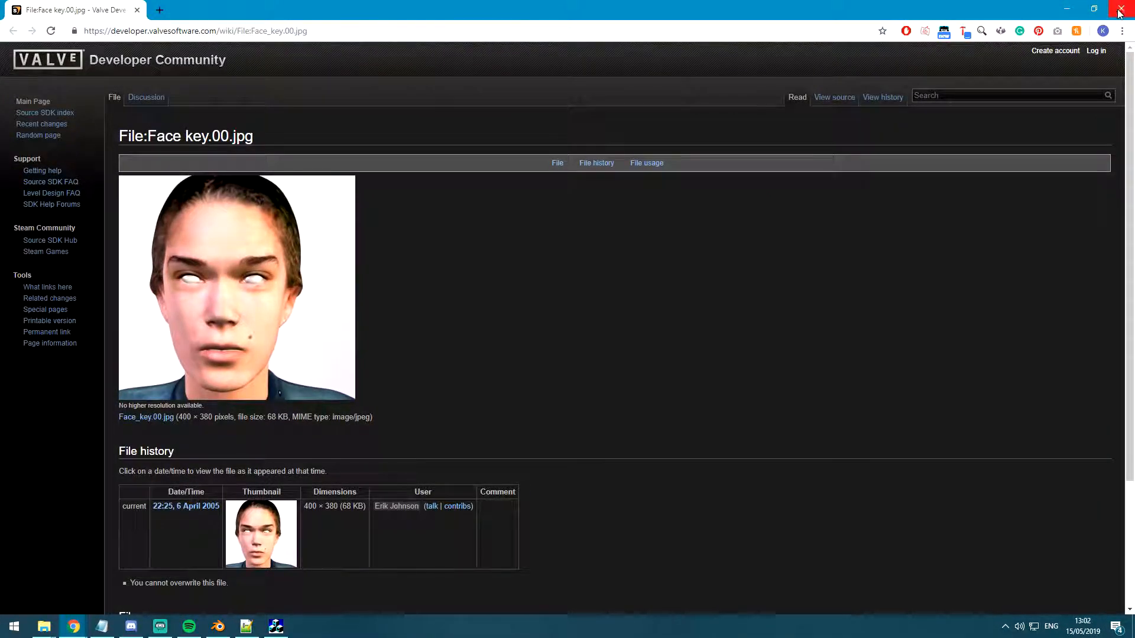
key("alt+Tab")
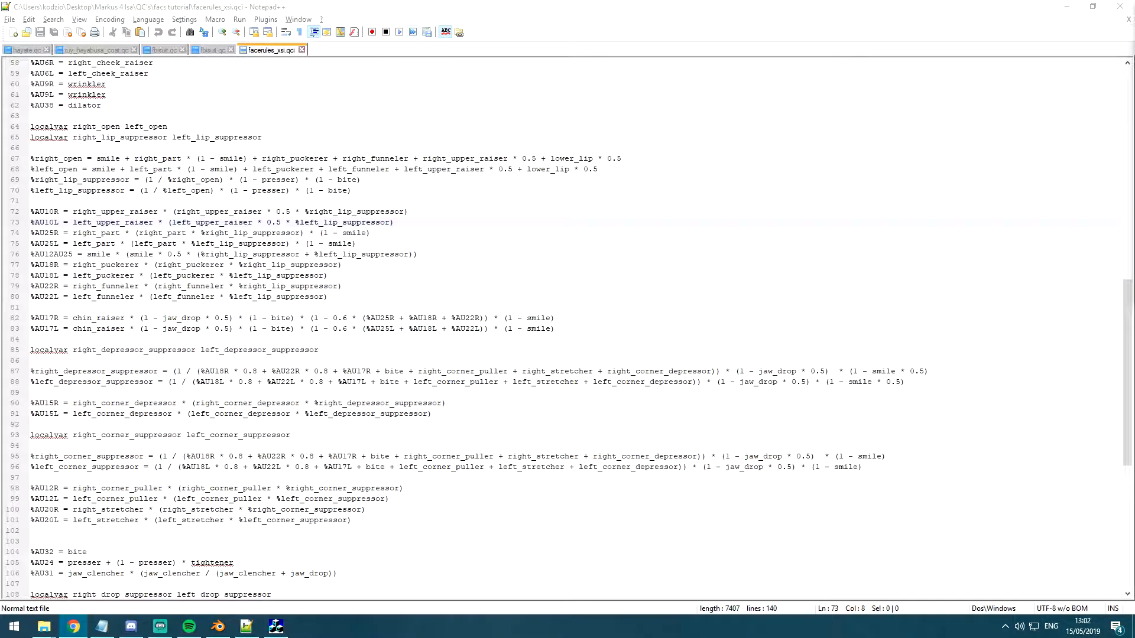
left_click_drag(1133, 178, 735, 2)
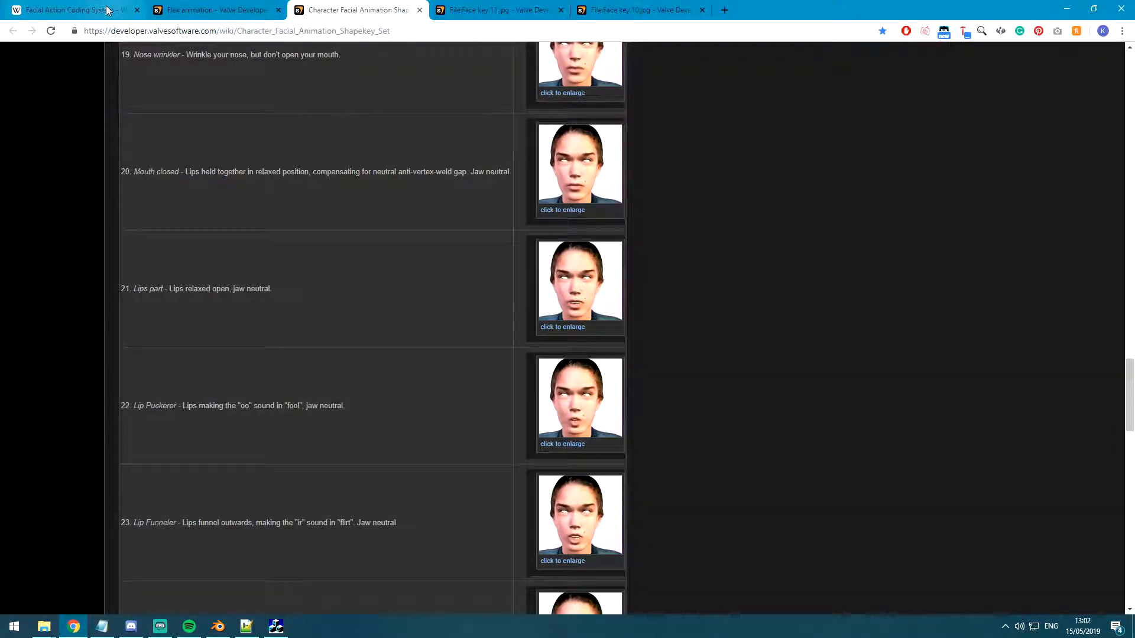
left_click(107, 8)
scroll(183, 130, "down", 5)
key("alt+Tab")
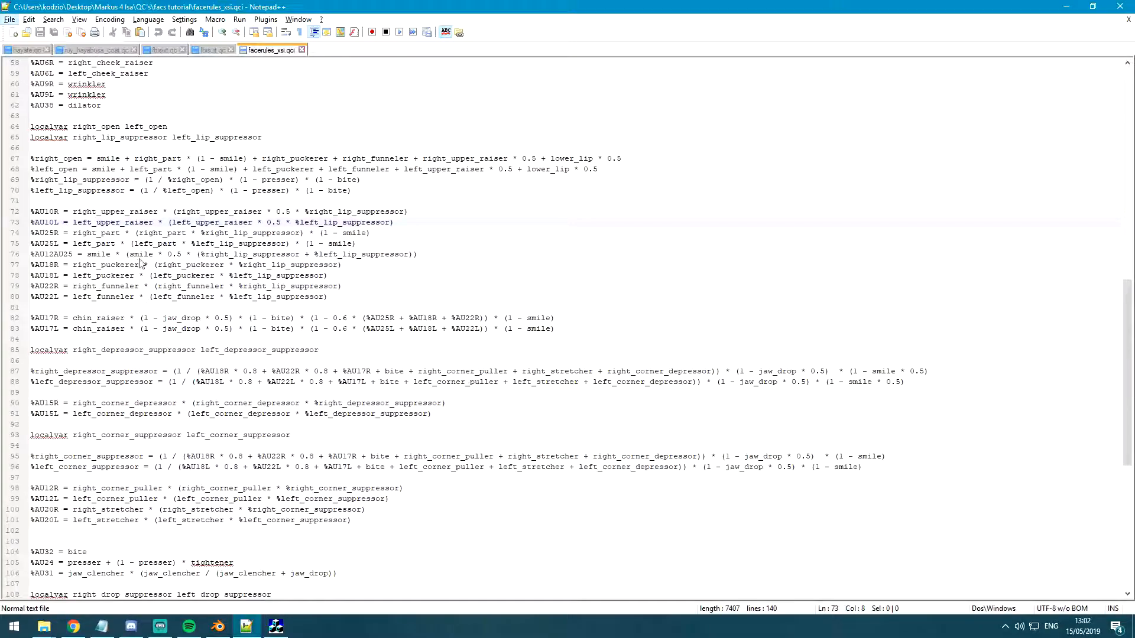
key("alt+Tab")
scroll(145, 321, "down", 8)
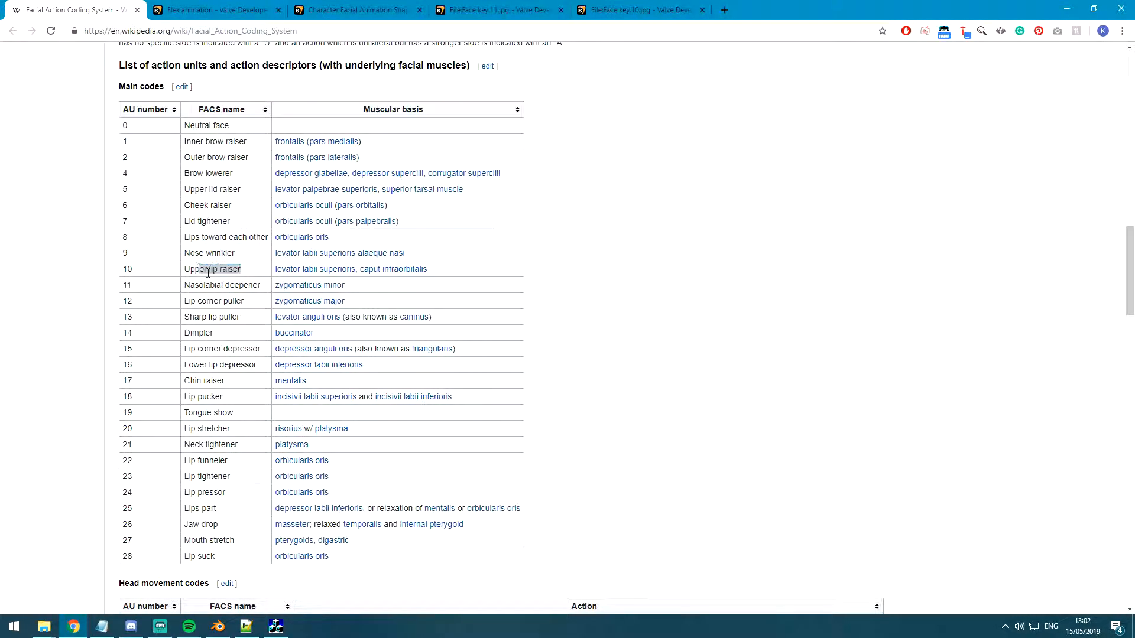
key("alt+Tab")
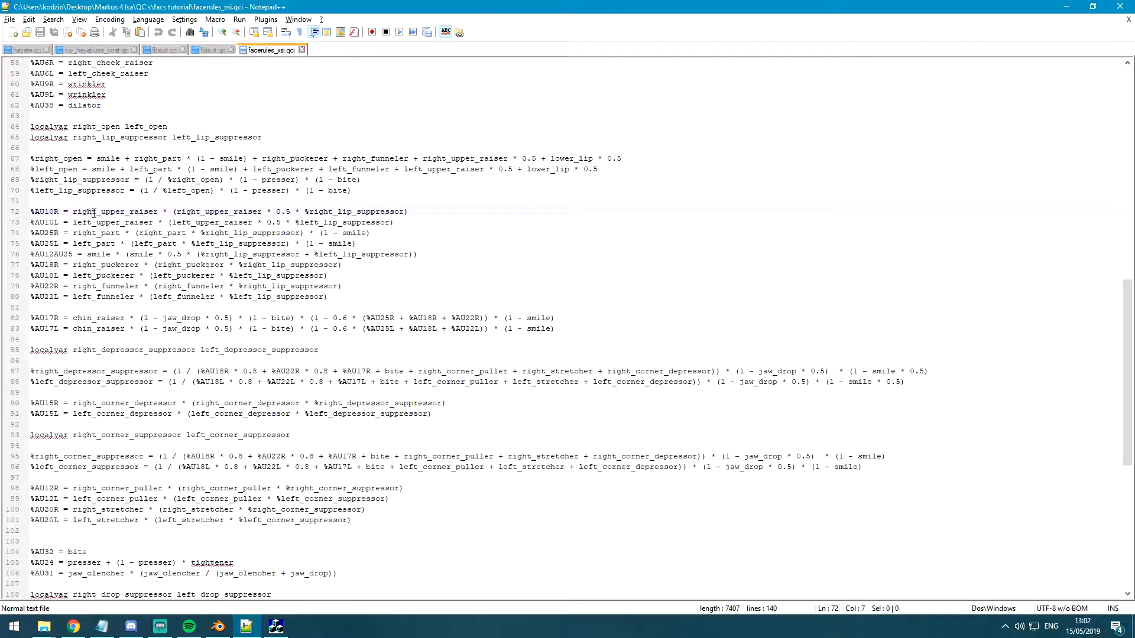
Examine the eyelid, AU, suppressor and mouth shader rules throughout facerules_xsi.qci and close the file.
left_click(148, 212)
scroll(111, 138, "up", 8)
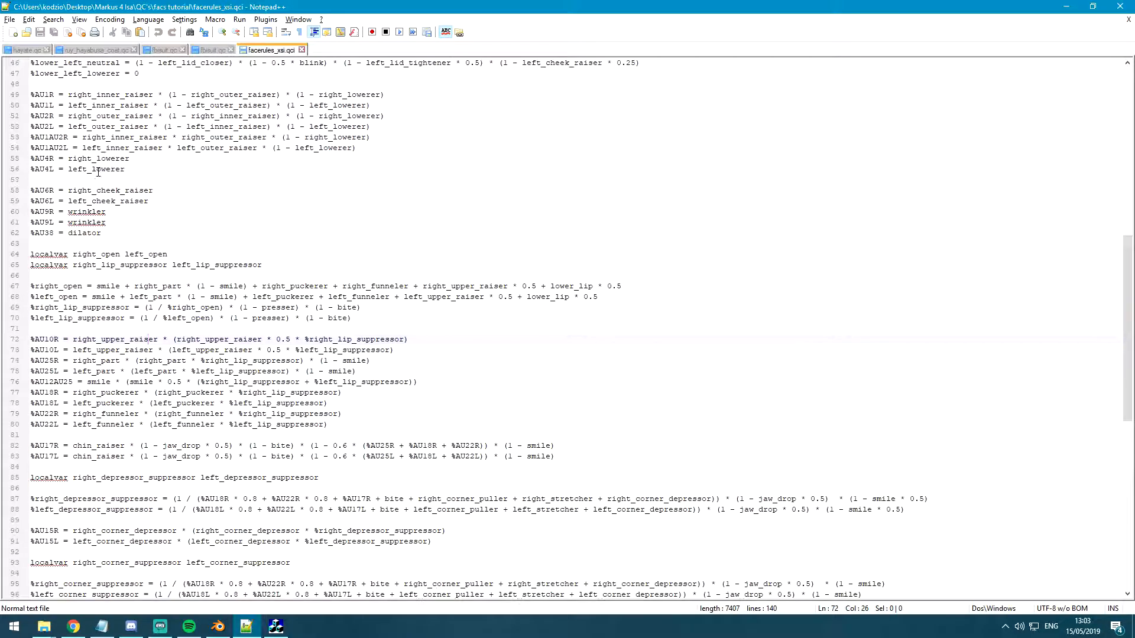
scroll(89, 159, "up", 1)
scroll(87, 161, "down", 8)
scroll(109, 223, "up", 10)
scroll(601, 300, "down", 13)
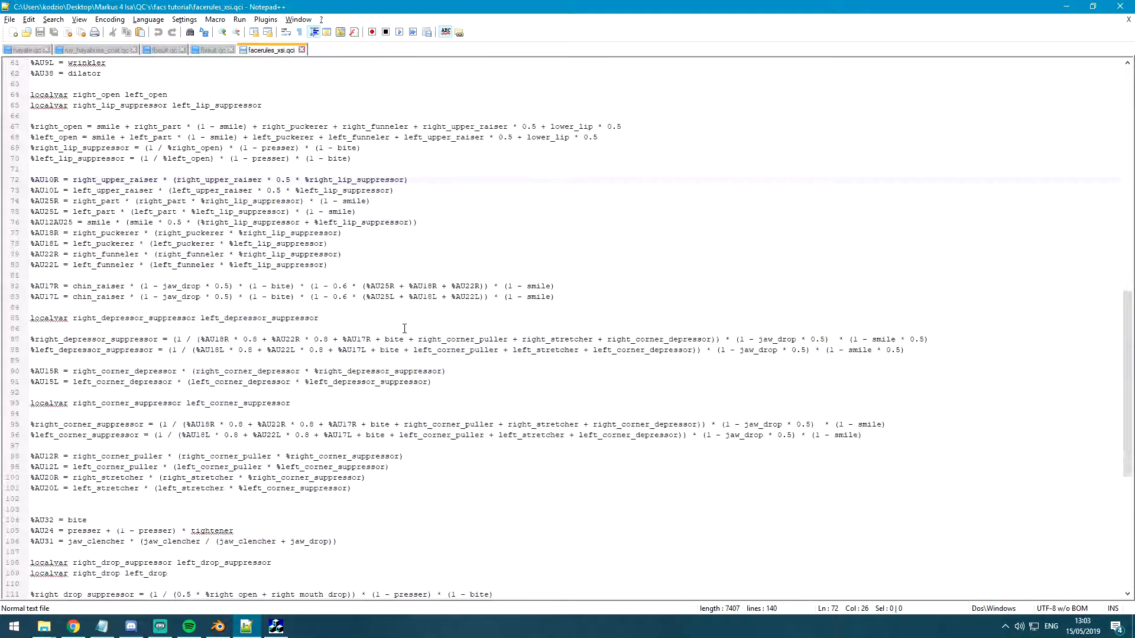
scroll(364, 315, "up", 5)
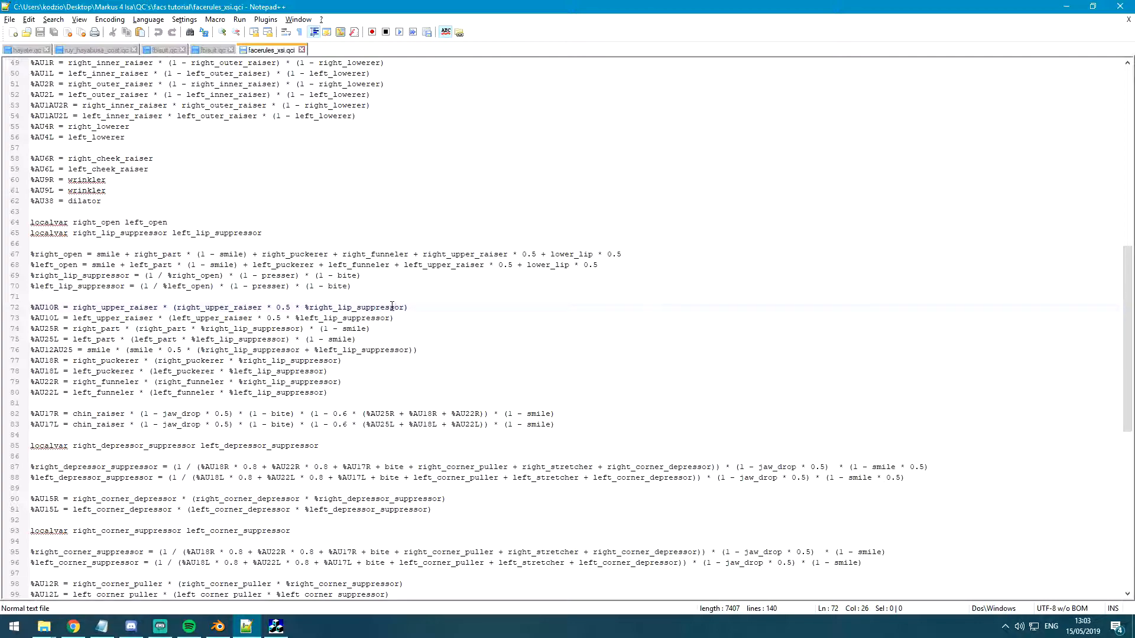
scroll(307, 307, "down", 3)
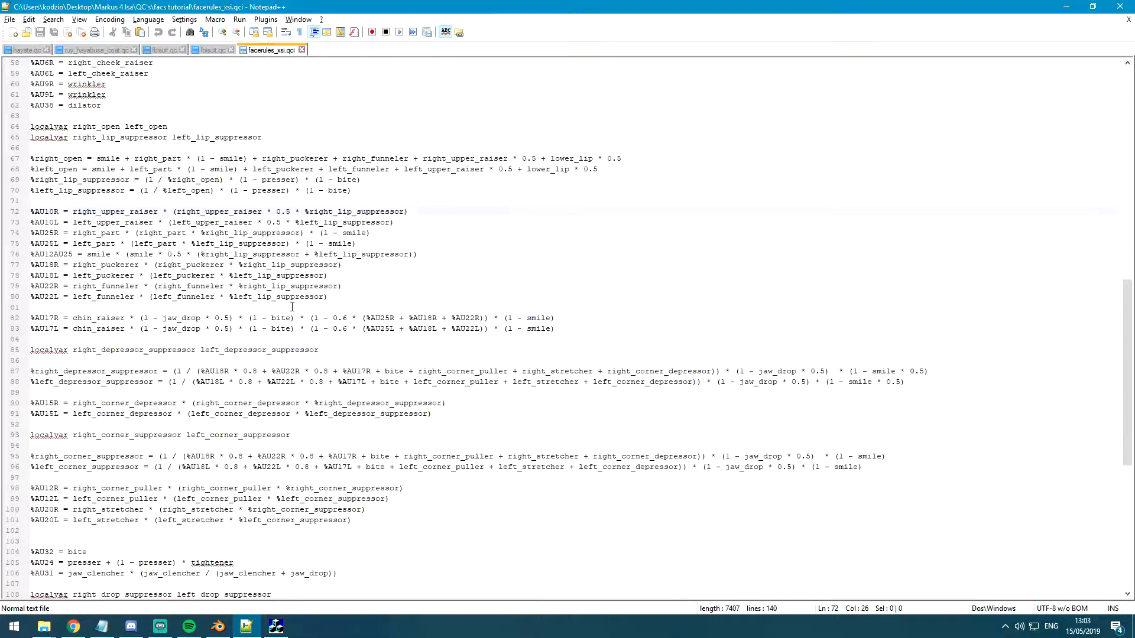
scroll(273, 375, "up", 13)
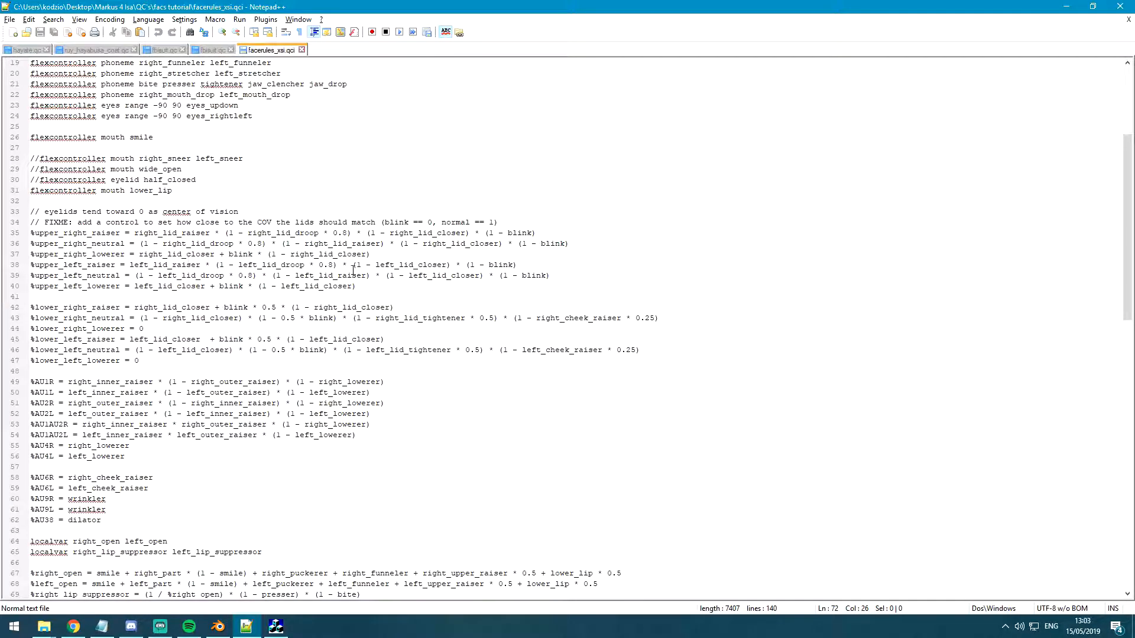
scroll(504, 257, "down", 20)
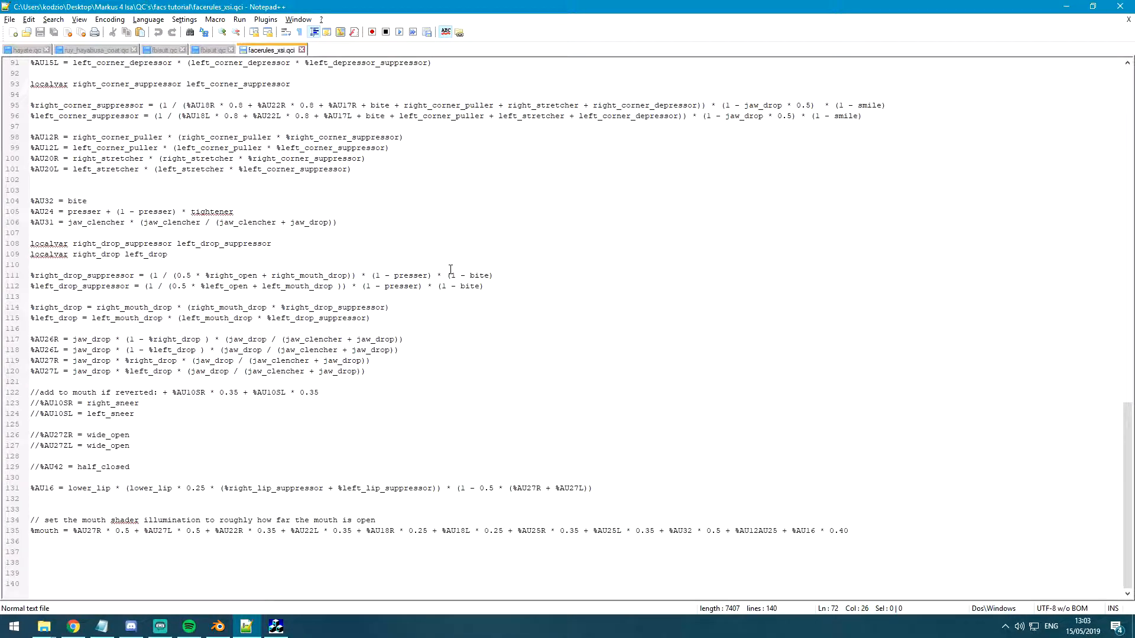
left_click_drag(376, 522, 39, 512)
left_click(49, 512)
scroll(53, 496, "up", 8)
scroll(53, 495, "up", 12)
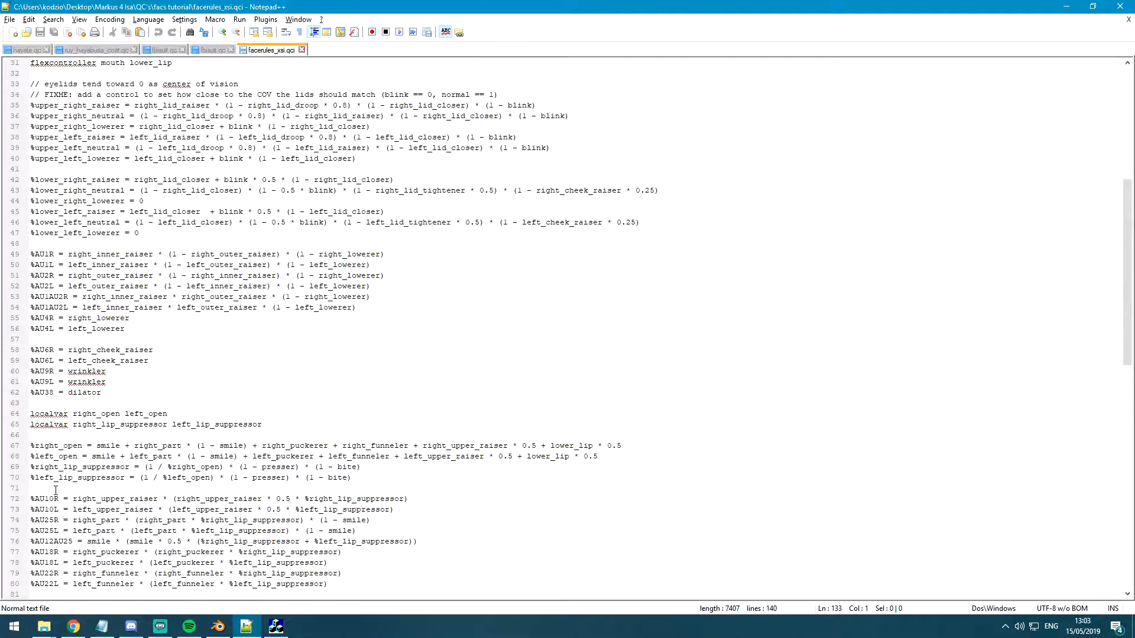
scroll(57, 485, "up", 10)
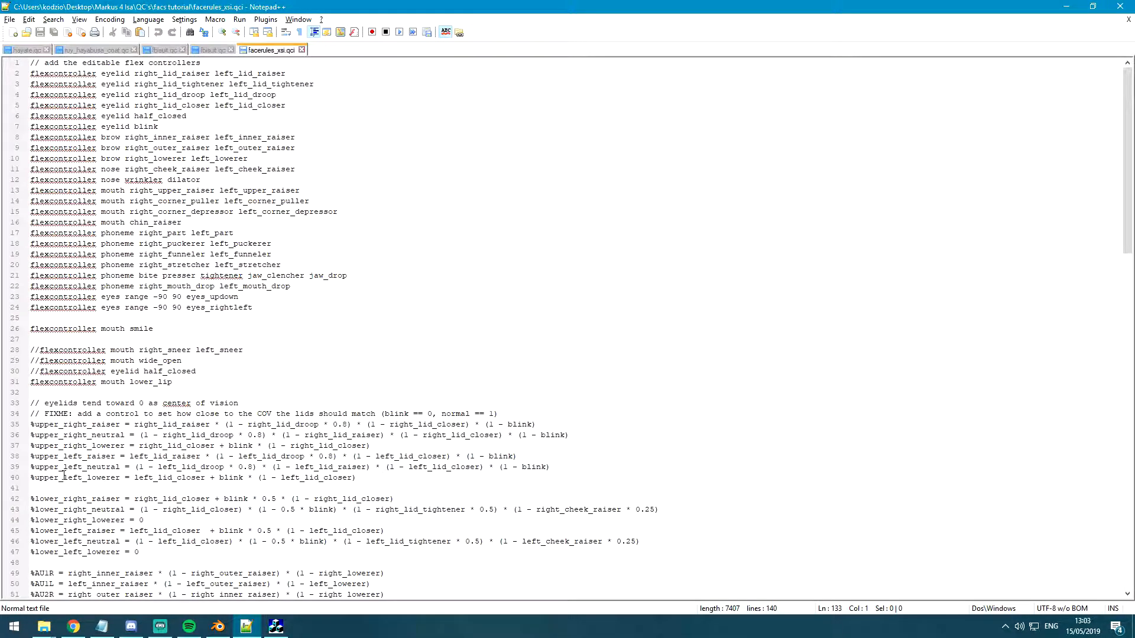
left_click(301, 49)
Open standardflex_xsi.qci from the facs tutorial folder in Notepad++, examine its flex frame assignments and close it.
key("alt+Tab")
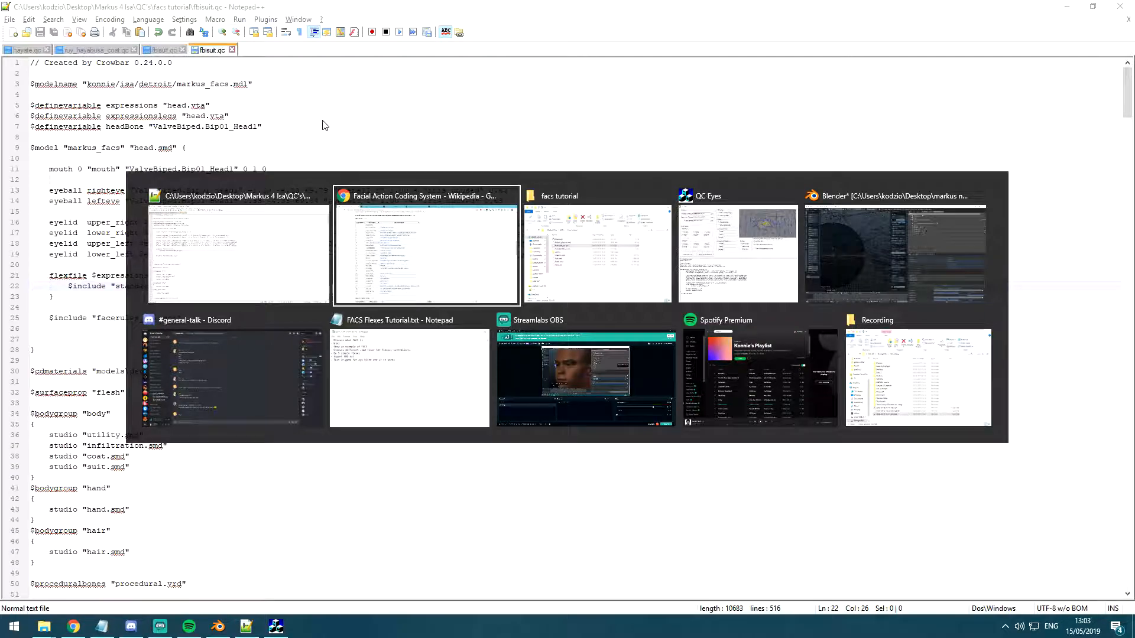
left_click(432, 191)
right_click(432, 190)
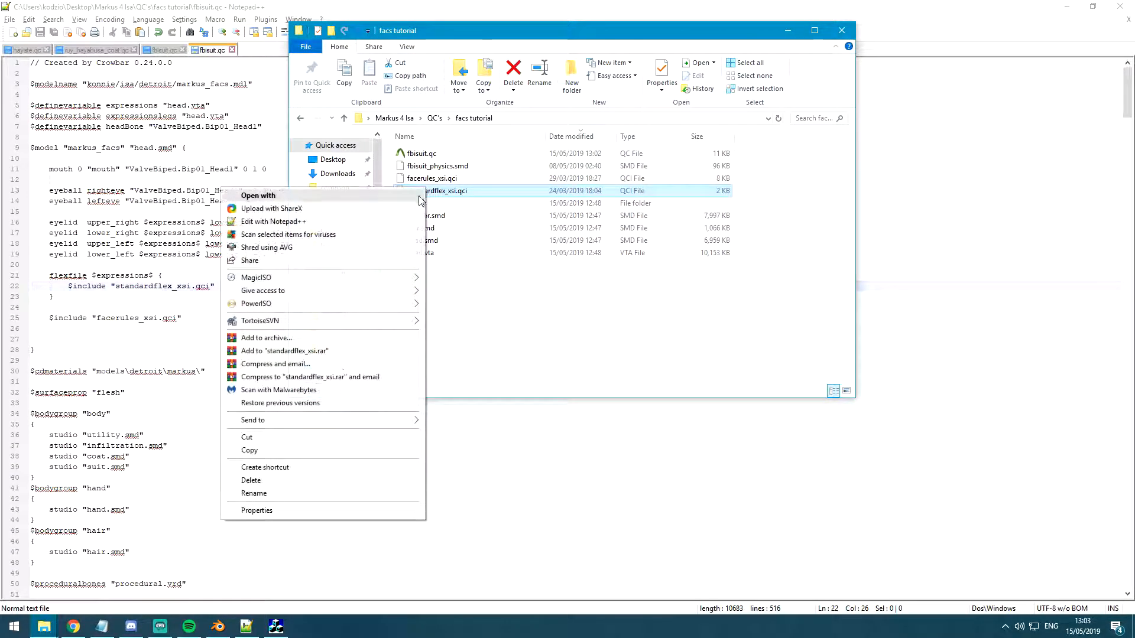
left_click(281, 220)
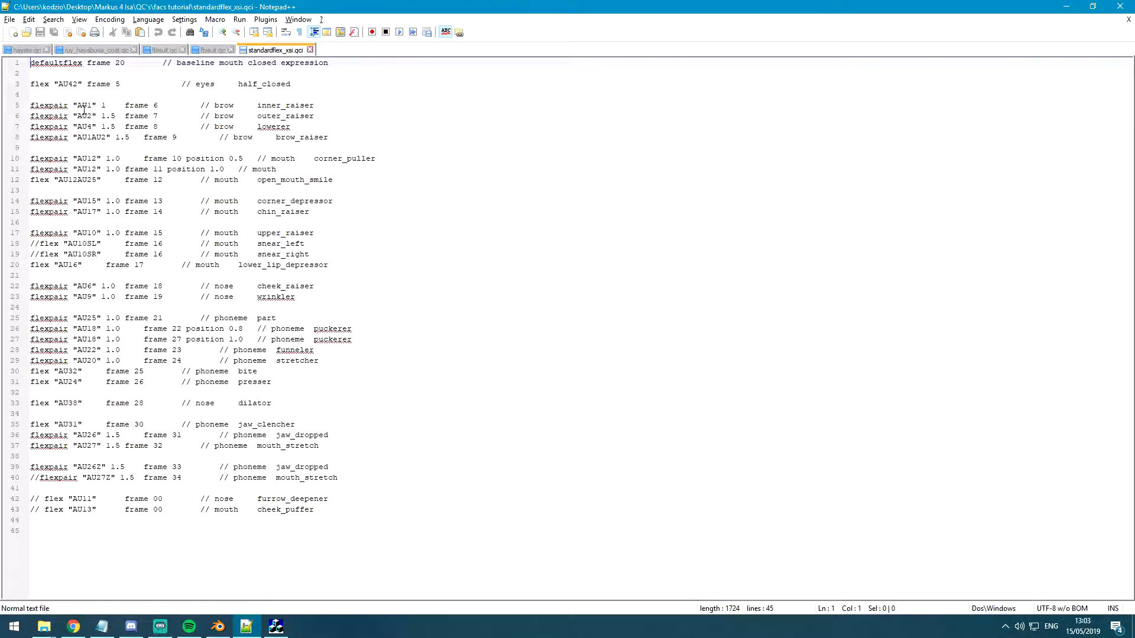
left_click(310, 50)
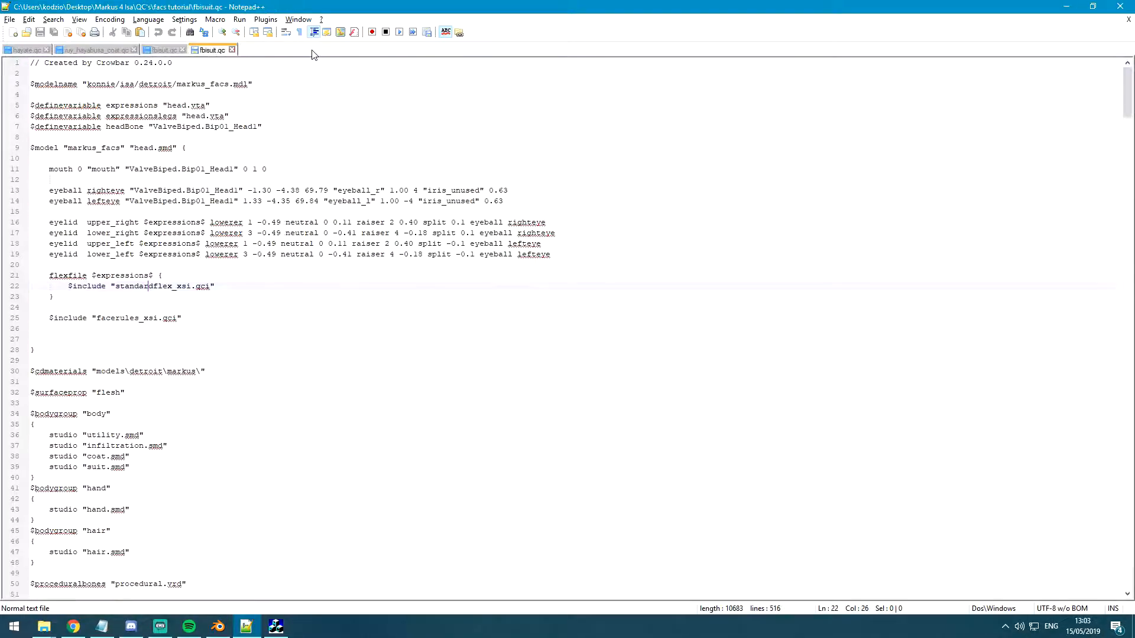
Reopen facerules_xsi.qci in Notepad++, check where right_lip_suppressor is used and close the editor.
key("alt+Tab")
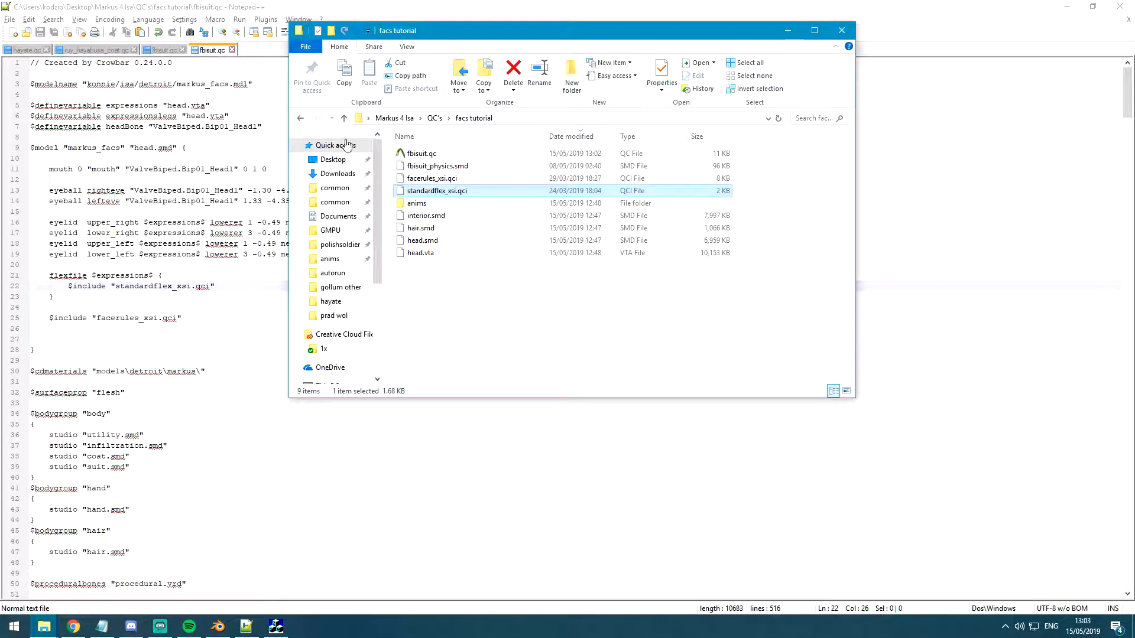
left_click(425, 178, "ctrl")
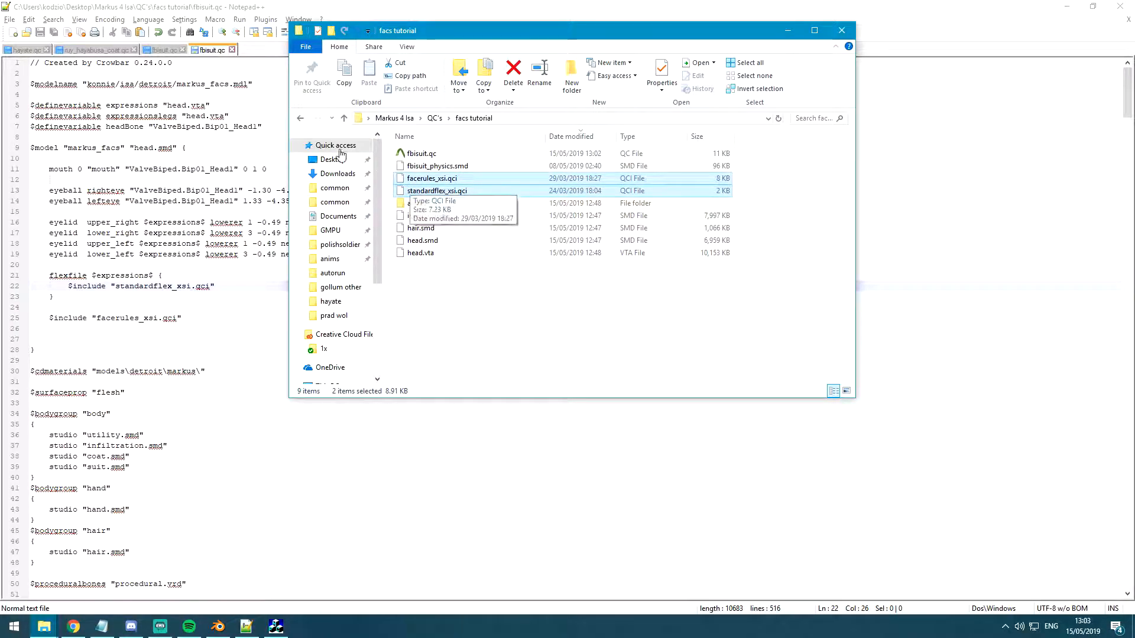
left_click(439, 178)
right_click(439, 180)
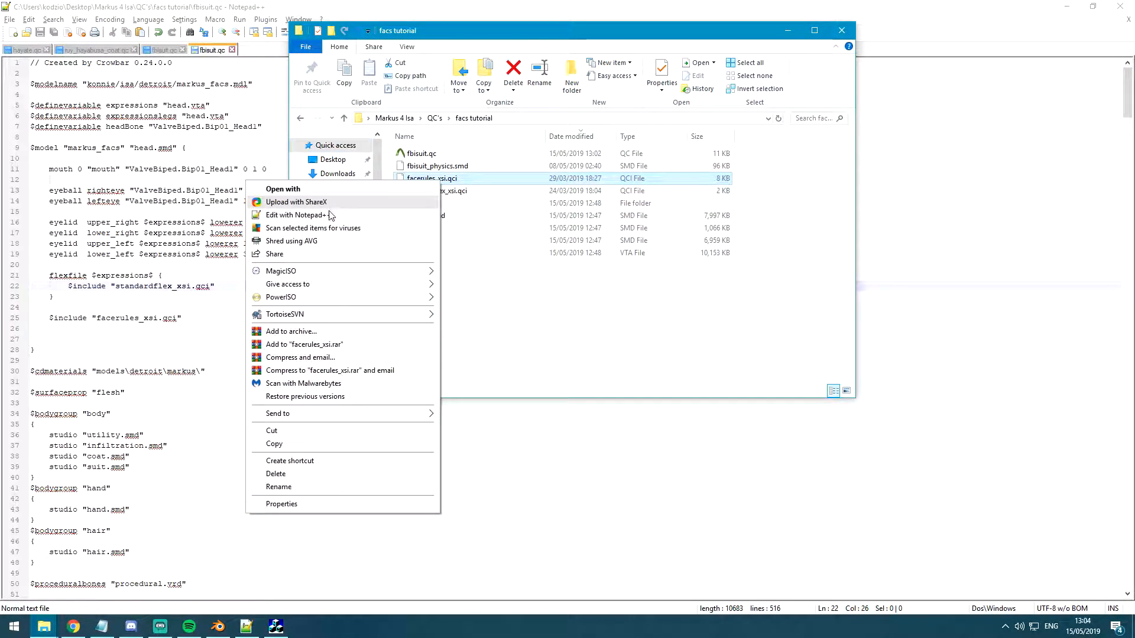
left_click(331, 215)
scroll(246, 157, "down", 12)
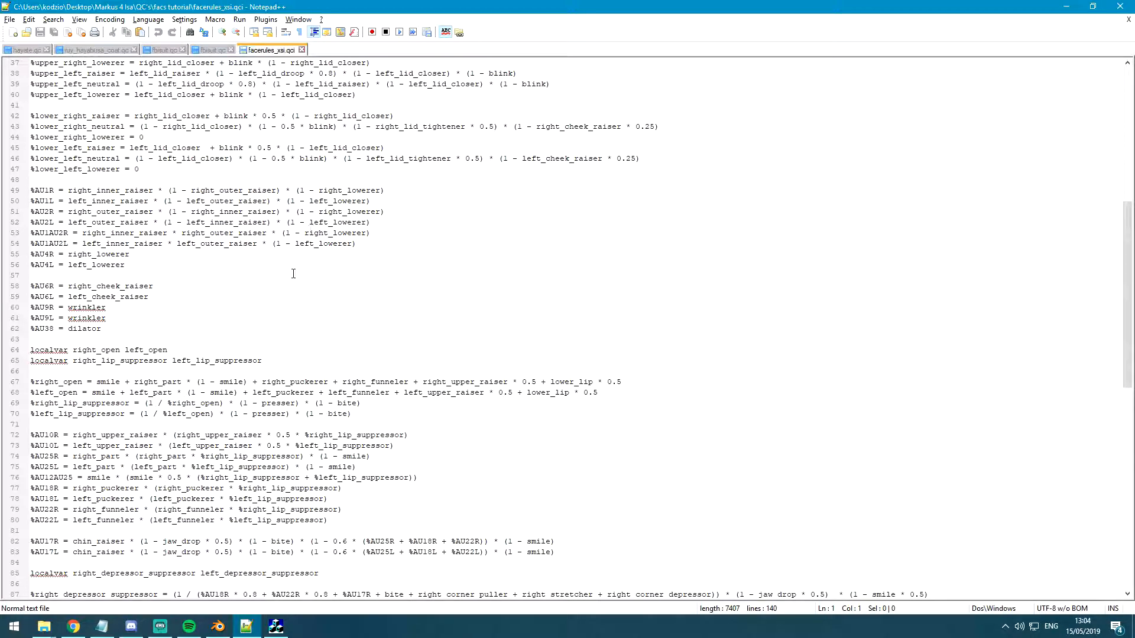
double_click(281, 456)
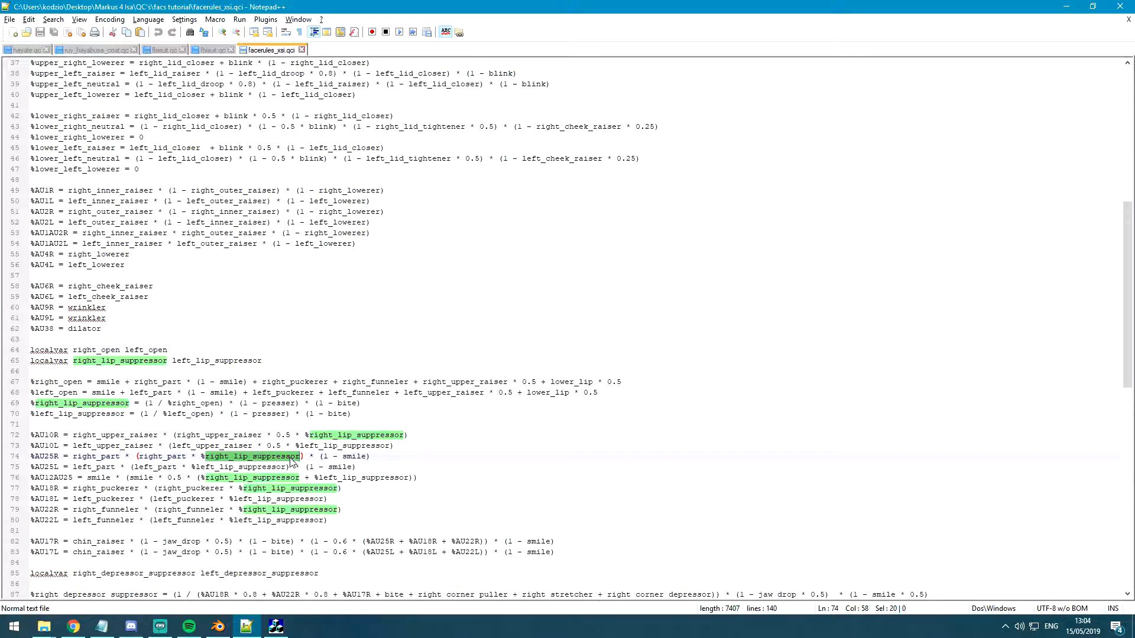
left_click(292, 457)
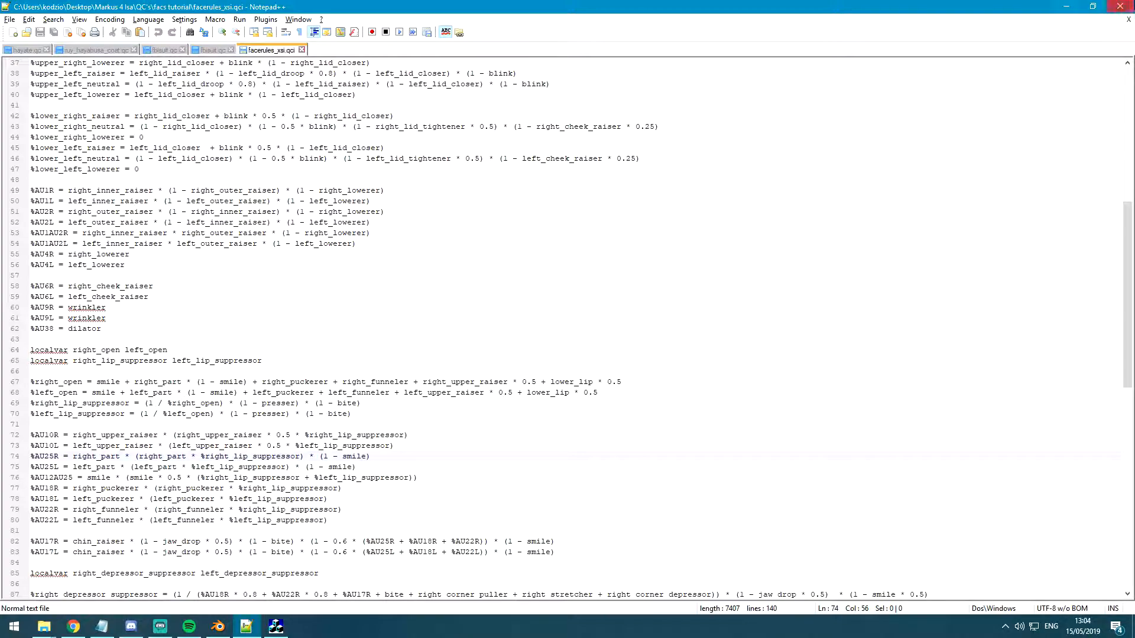
left_click(1120, 6)
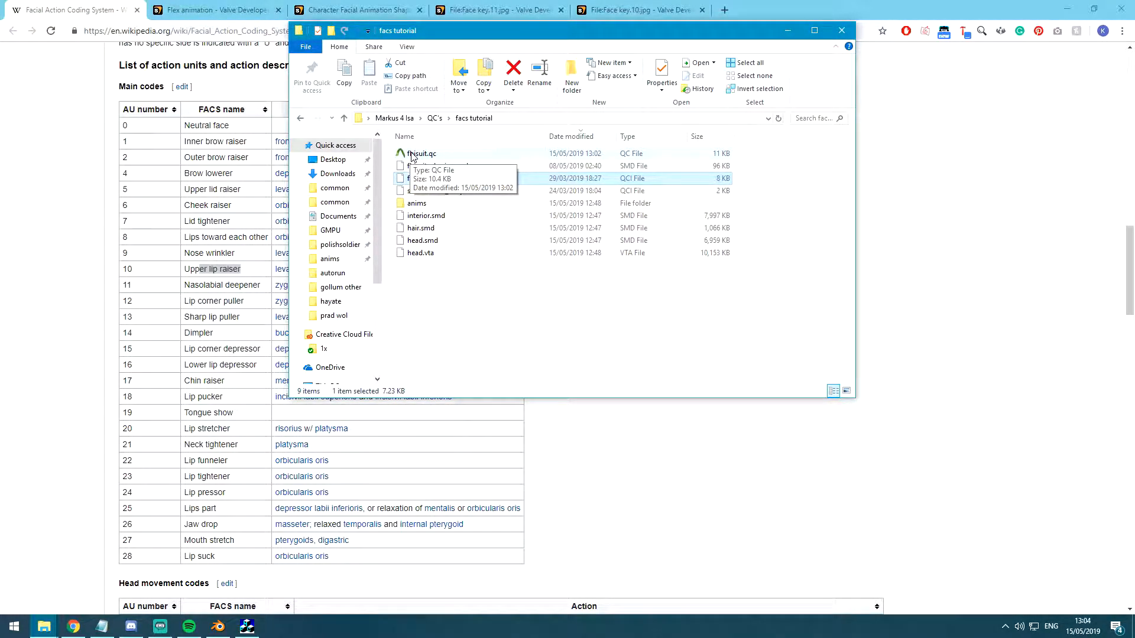
Open the anims folder, switch to Blender and bring the head out of Edit Mode into a non-wireframe front view.
left_click(427, 204)
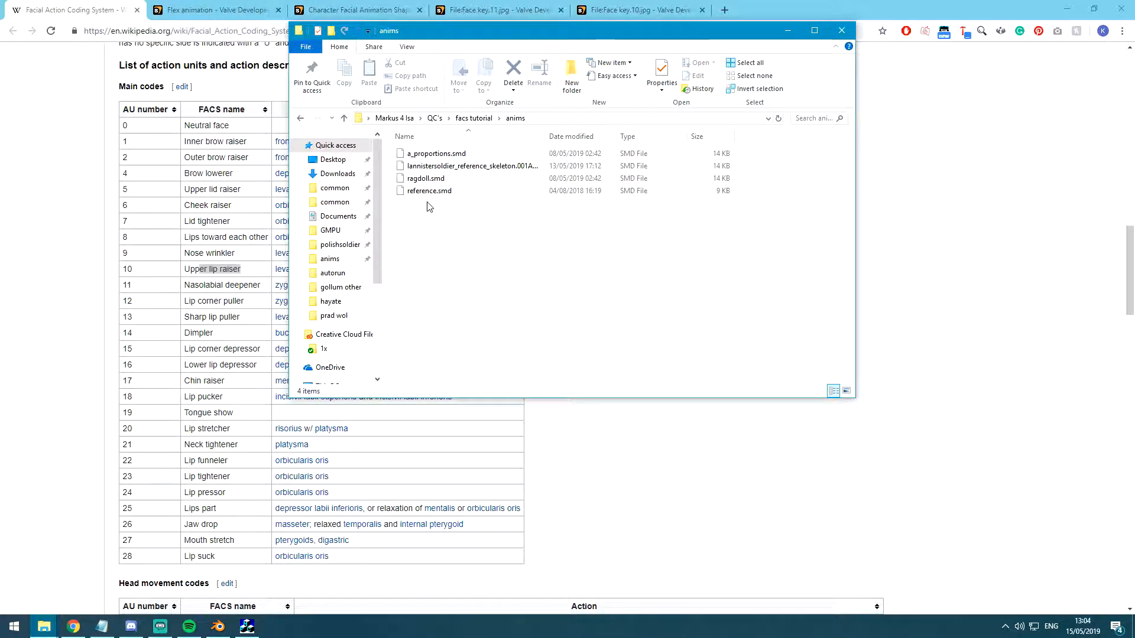
left_click(220, 627)
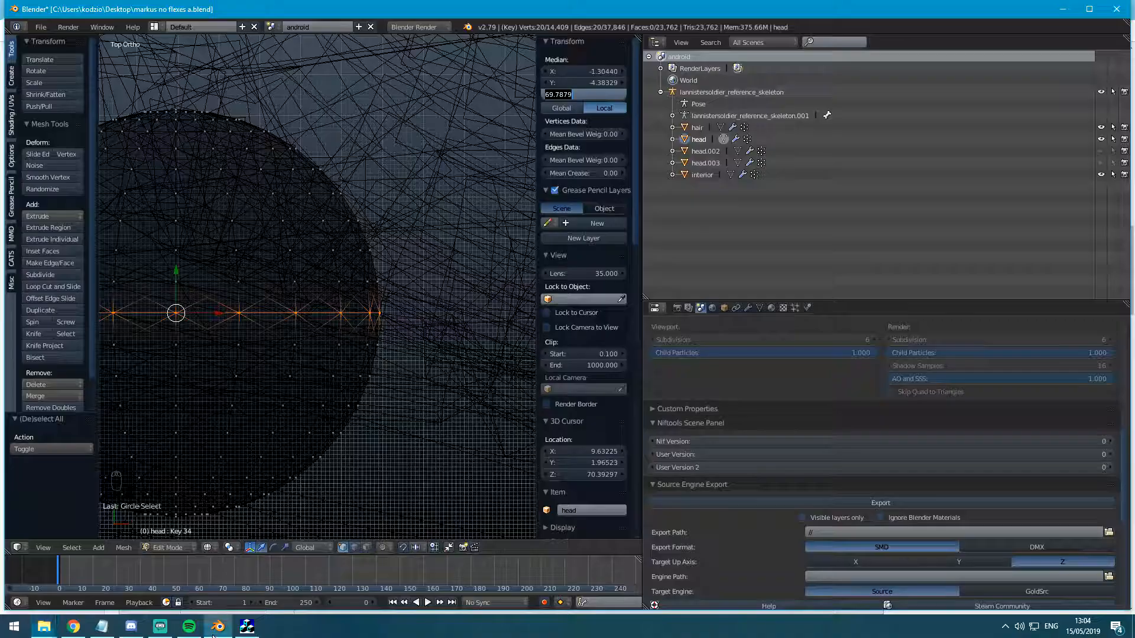
key("Return")
key("Tab")
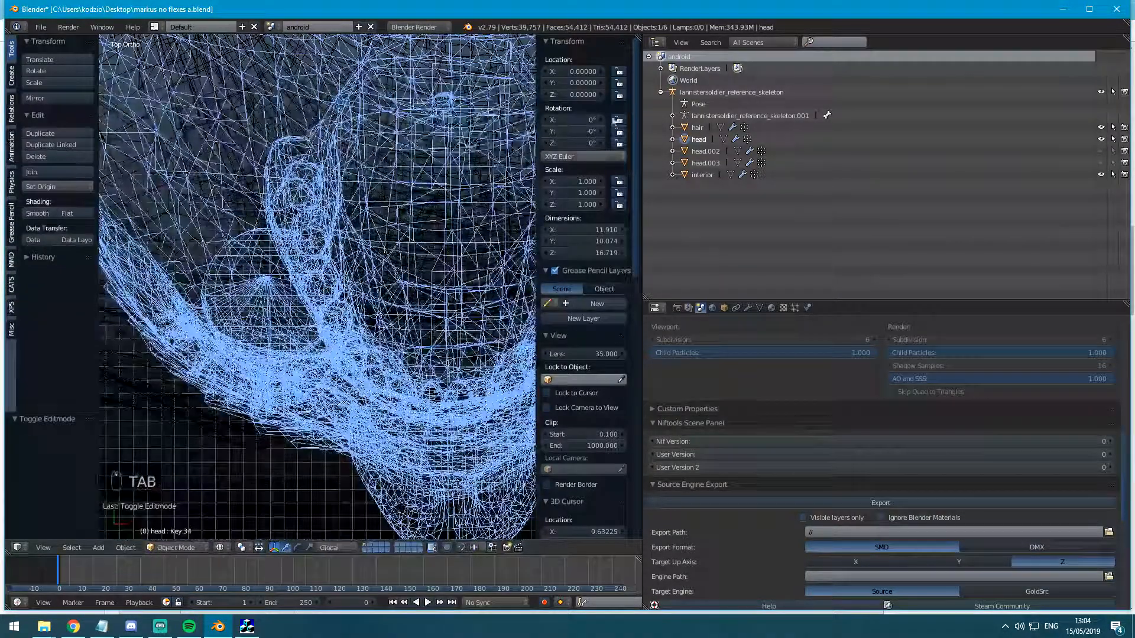
key("z")
key("KP_1")
In Pose Mode, select all bones of lannistersoldier_reference_skeleton and insert a LocRotScale keyframe.
key("ctrl+Tab")
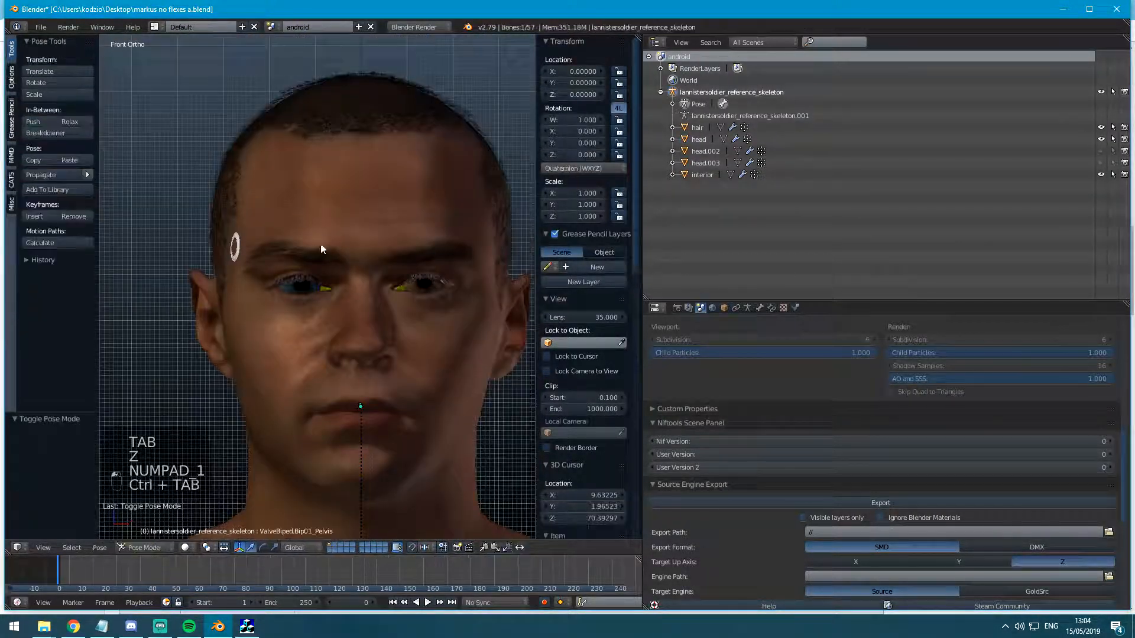
key("a")
key("a")
key("a")
key("i")
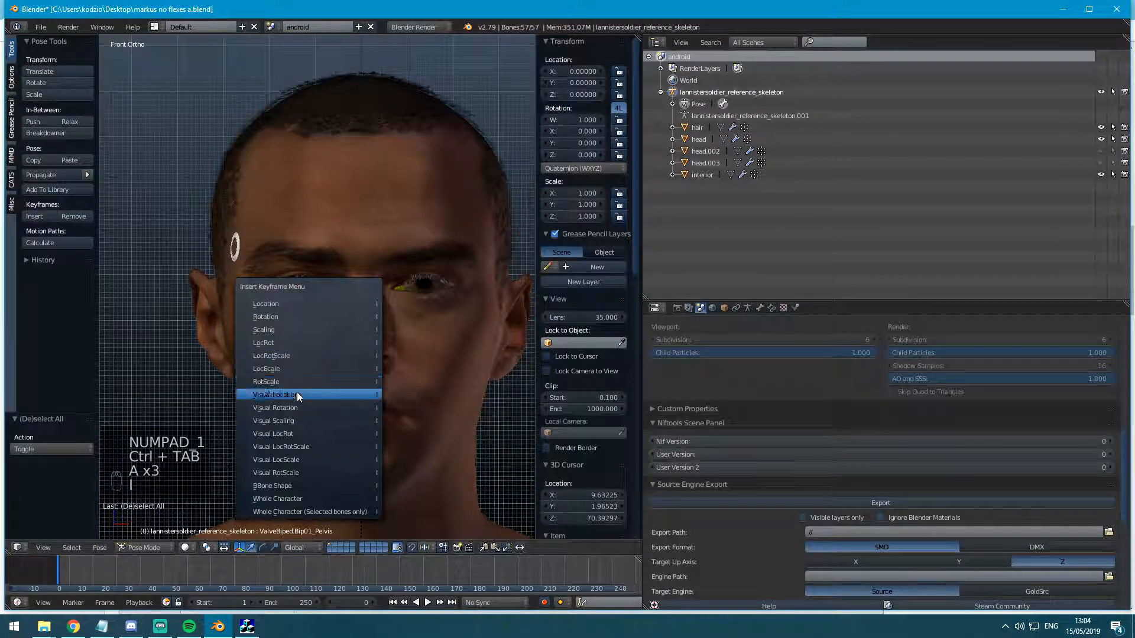
left_click(275, 358)
Return to Object Mode, select only lannistersoldier_reference_skeleton and export it as SMD with Source Engine Export.
key("ctrl+Tab")
key("a")
key("a")
key("a")
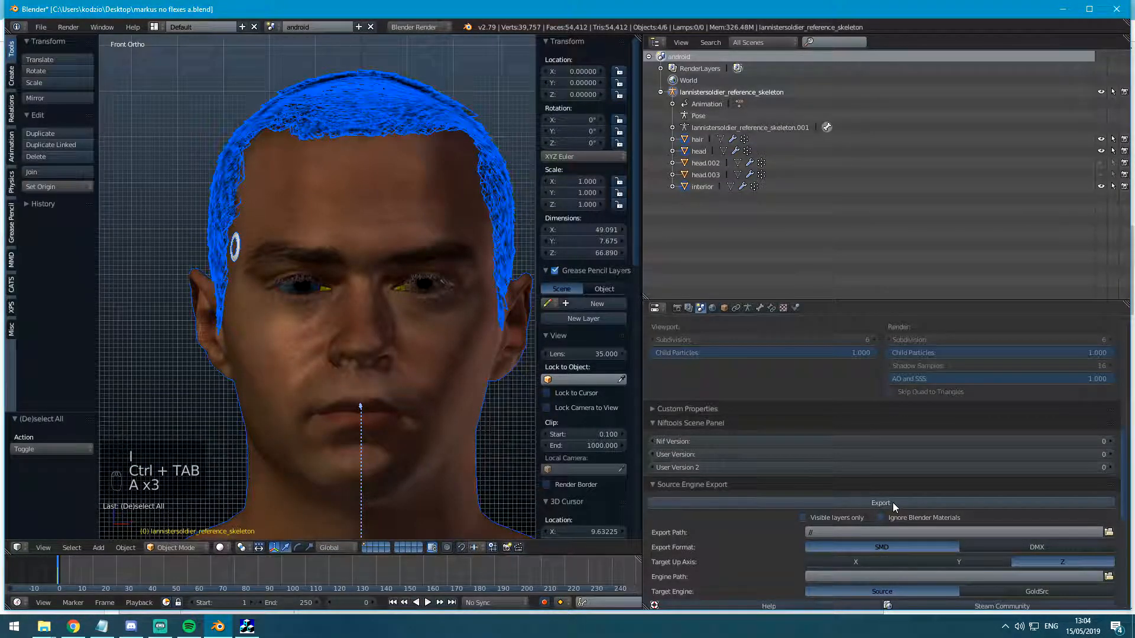
key("a")
left_click(704, 93)
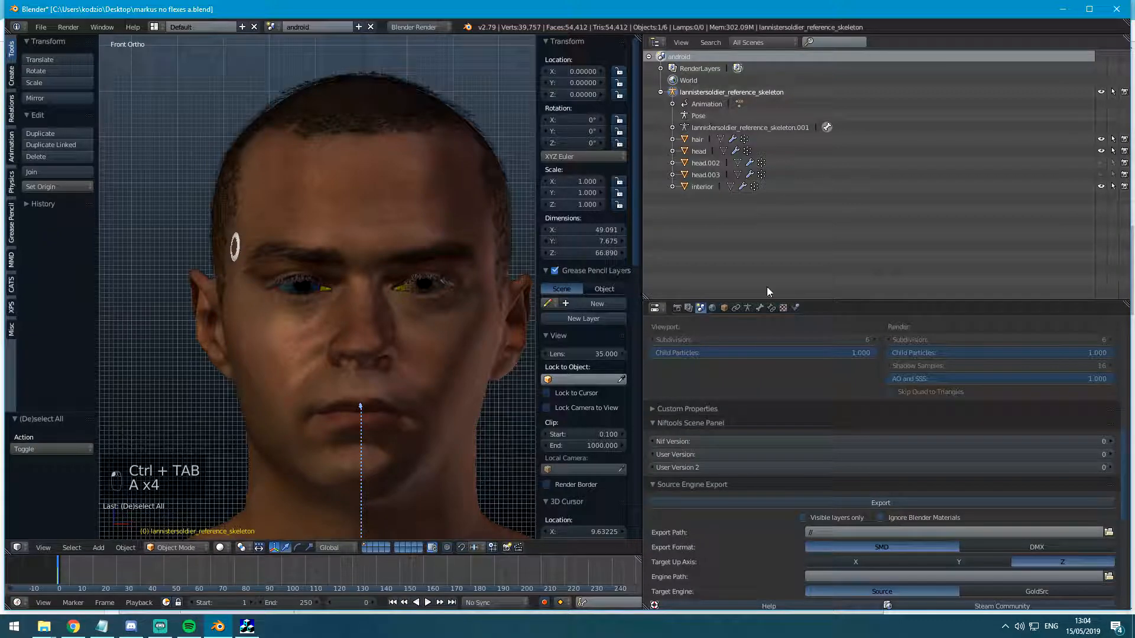
left_click(865, 502)
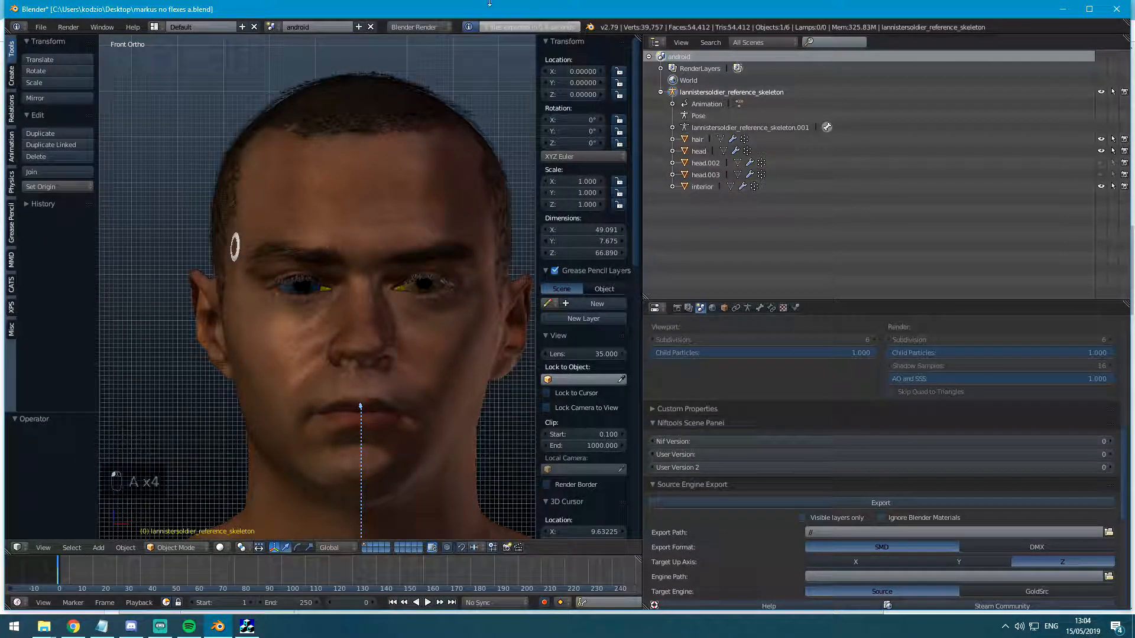
Save over the existing markus no flexes a.blend file and return to the anims folder.
key("ctrl+s")
left_click(425, 119)
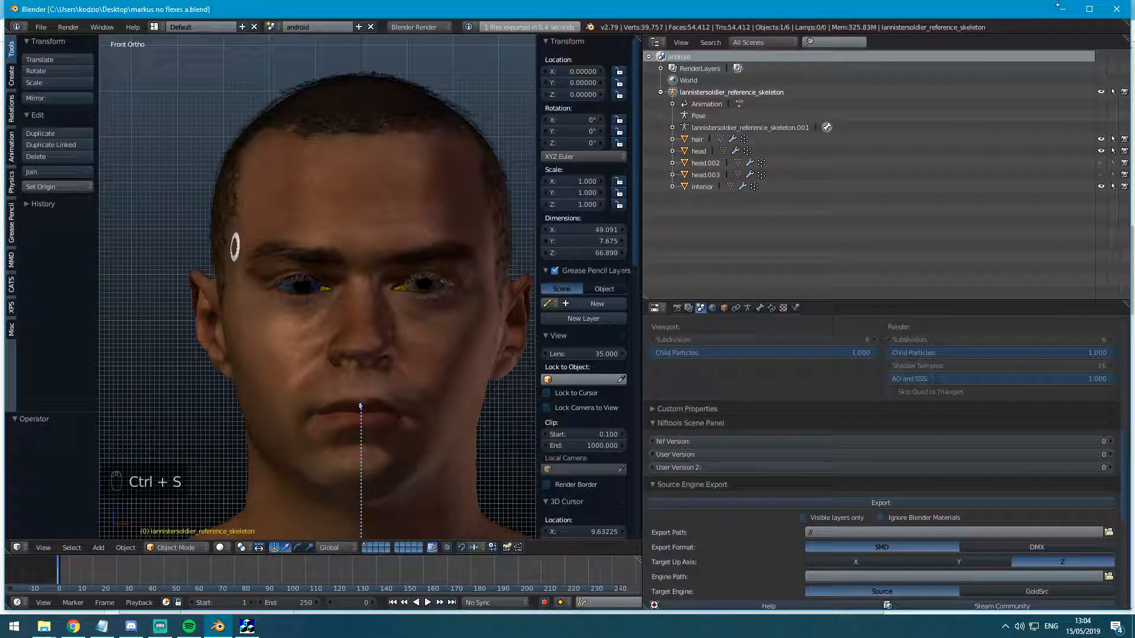
left_click(1061, 10)
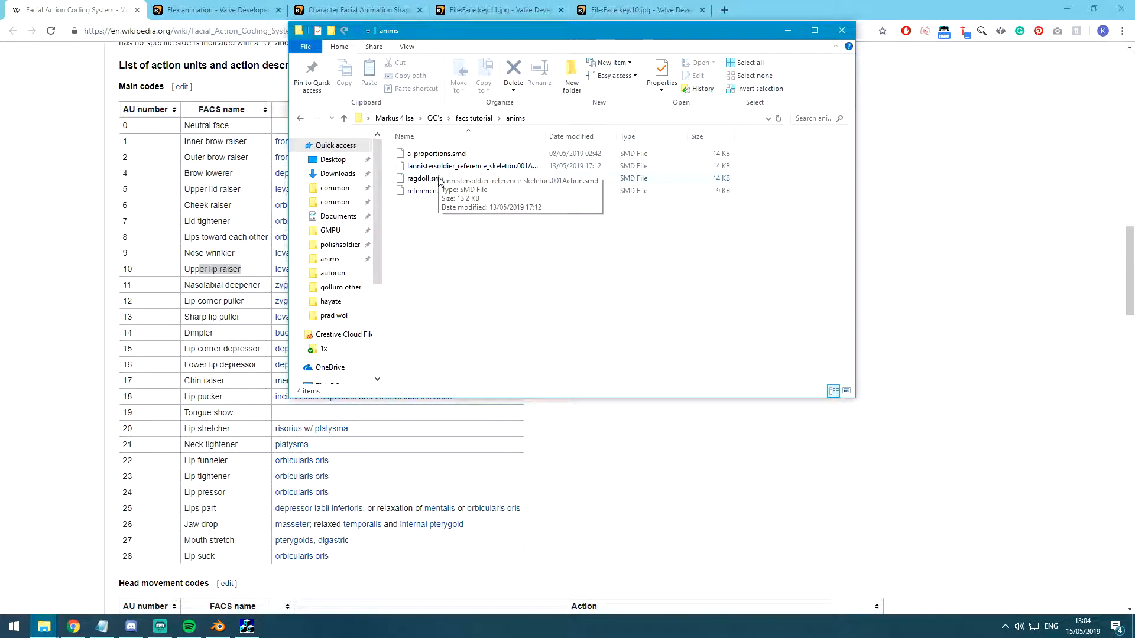
Delete a_proportions.smd, the old lannistersoldier_reference_skeleton action SMD and ragdoll.smd from the facs tutorial anims folder.
left_click(441, 154)
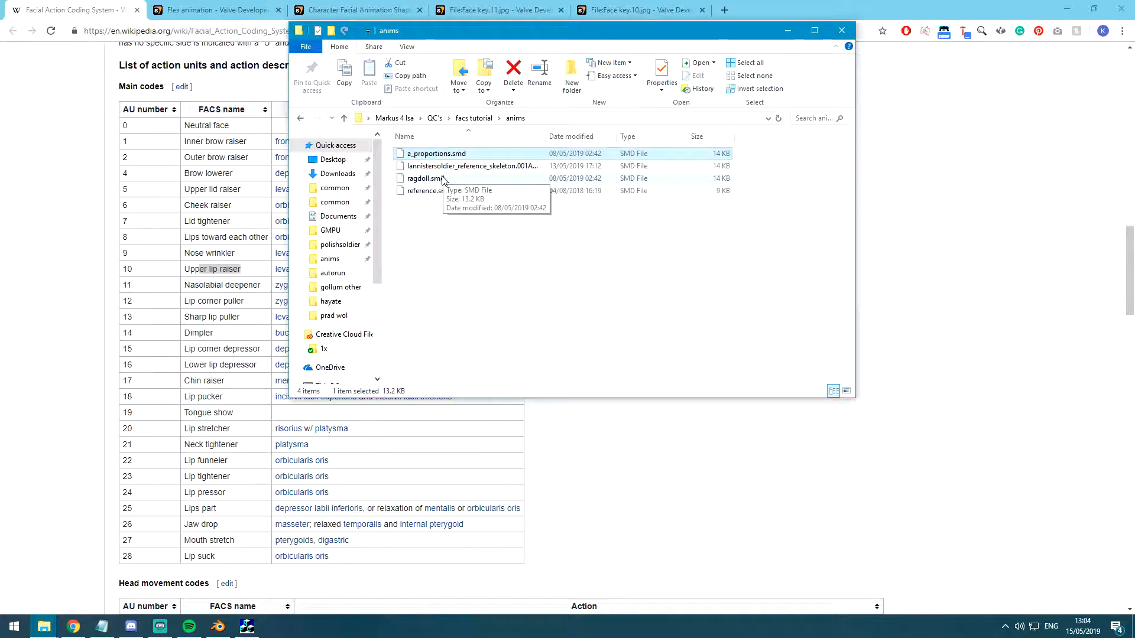
left_click(442, 179, "shift")
key("Delete")
key("Return")
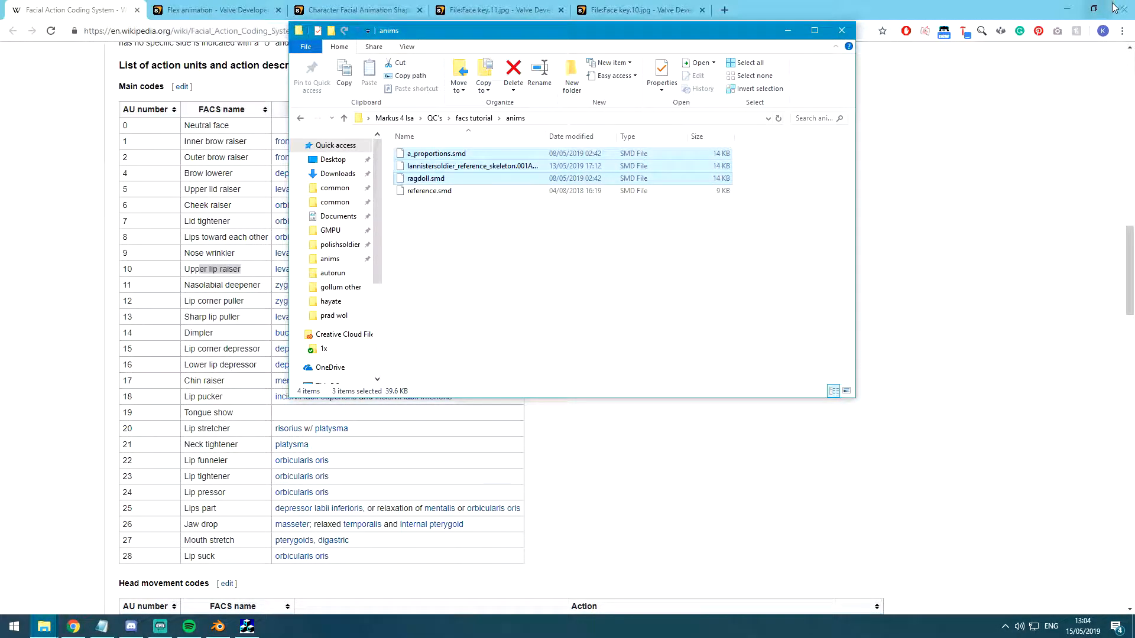
Close the browser and copy the newest lannistersoldier_reference_skeleton action SMD from the export anims folder into the facs tutorial anims folder.
left_click(1120, 9)
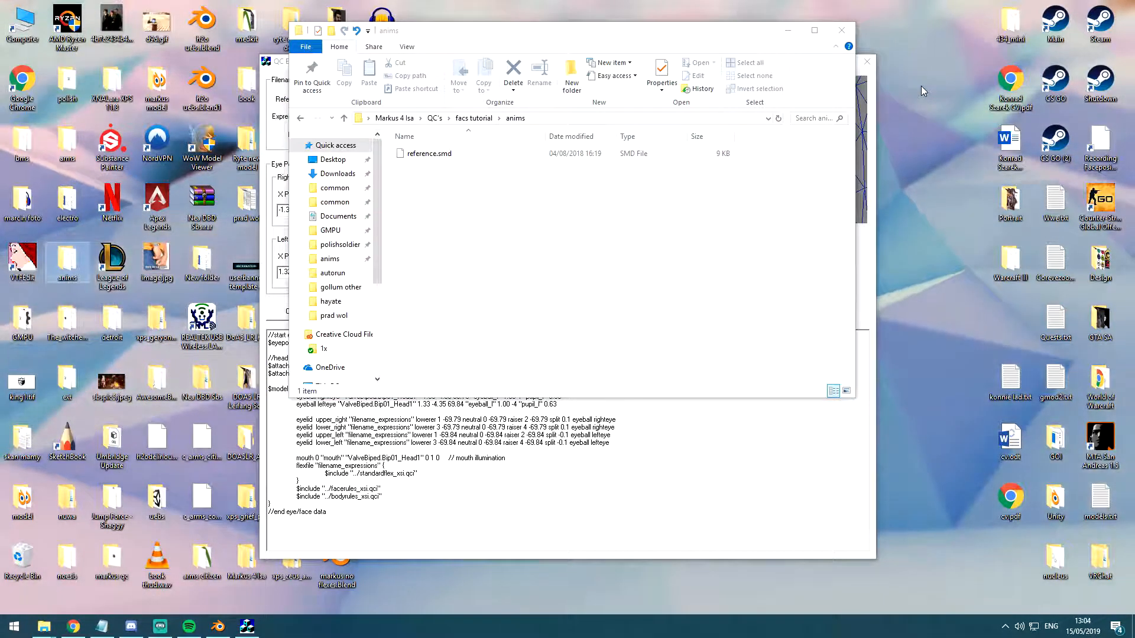
key("super+e")
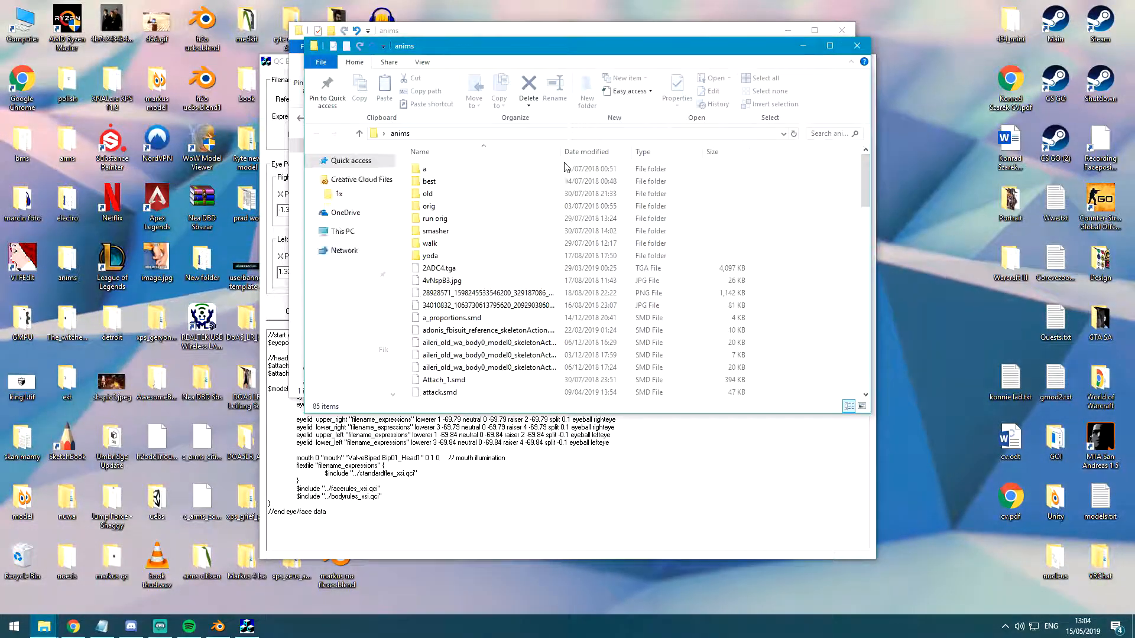
left_click(452, 171)
key("ctrl+c")
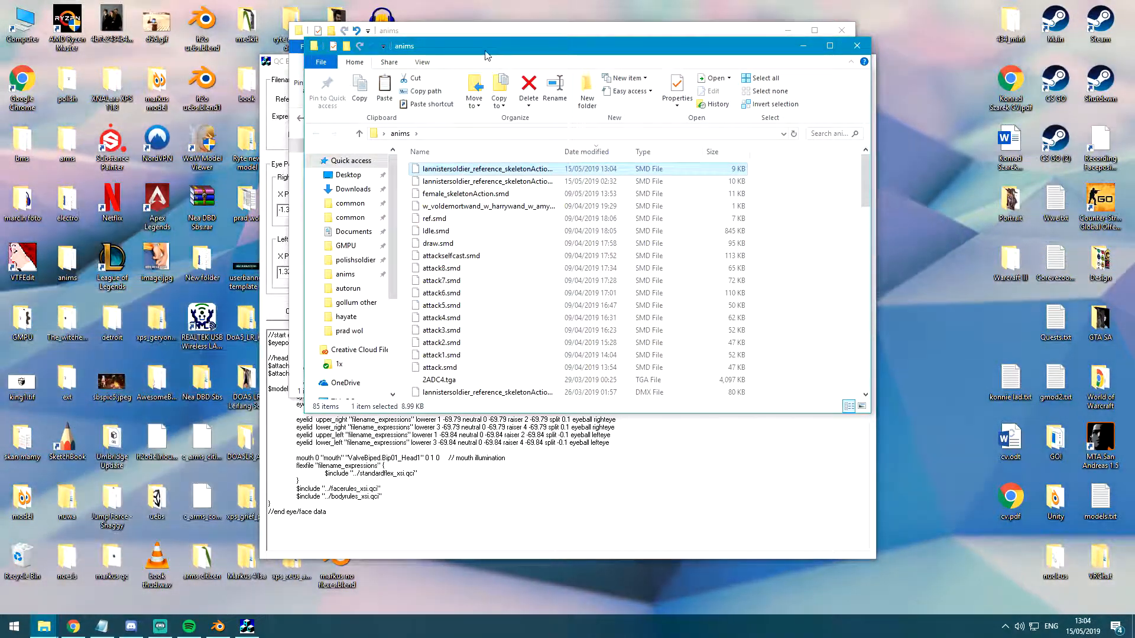
left_click_drag(484, 50, 731, 285)
left_click(512, 244)
key("ctrl+v")
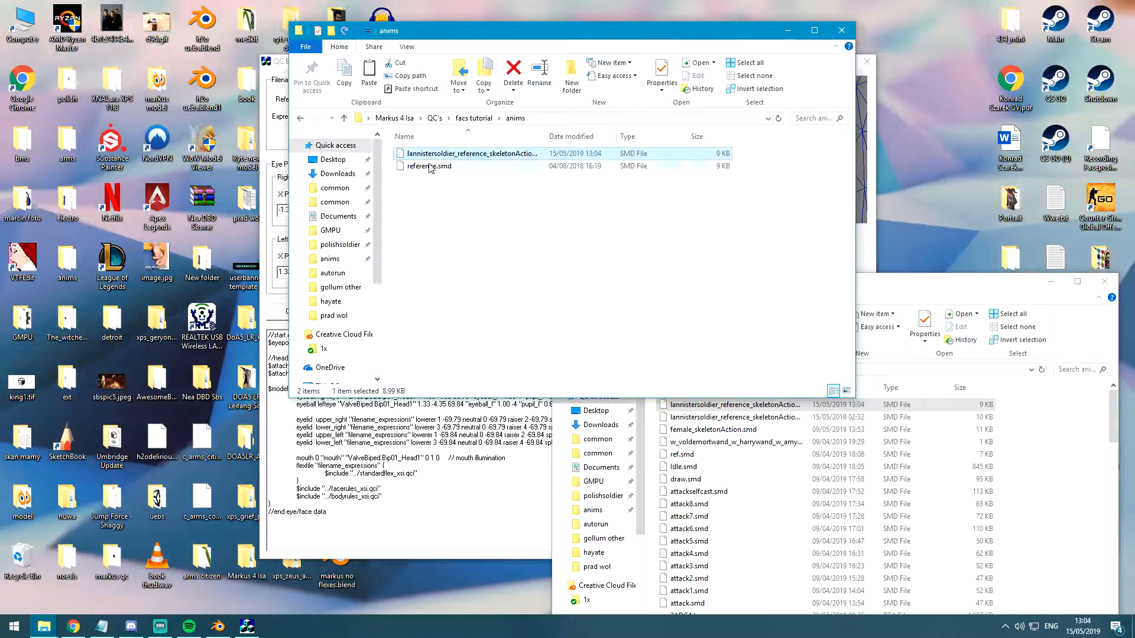
Rename the copied SMD as a_proportions.smd and paste a second copy of it named ragdoll.smd.
key("F2")
type("a_proportions.smd")
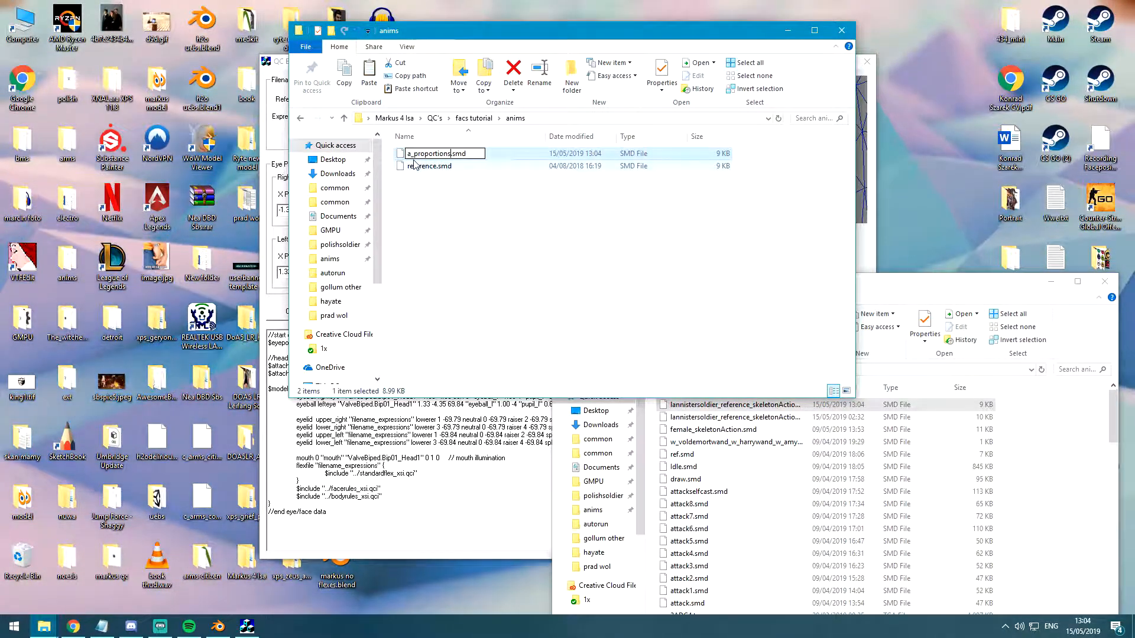
key("Return")
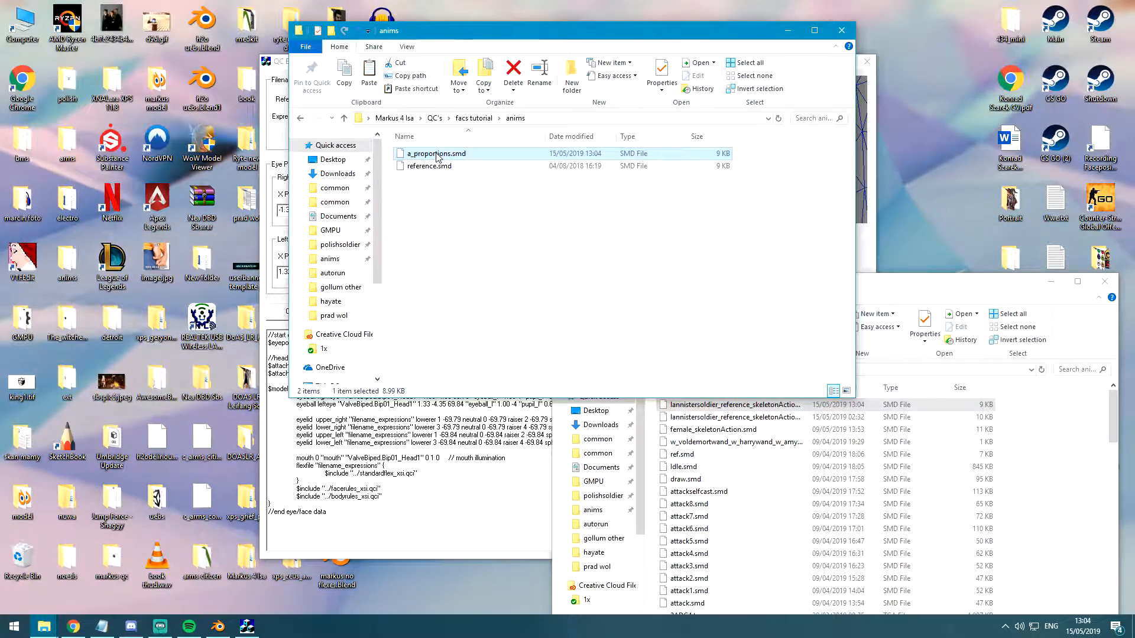
key("ctrl+v")
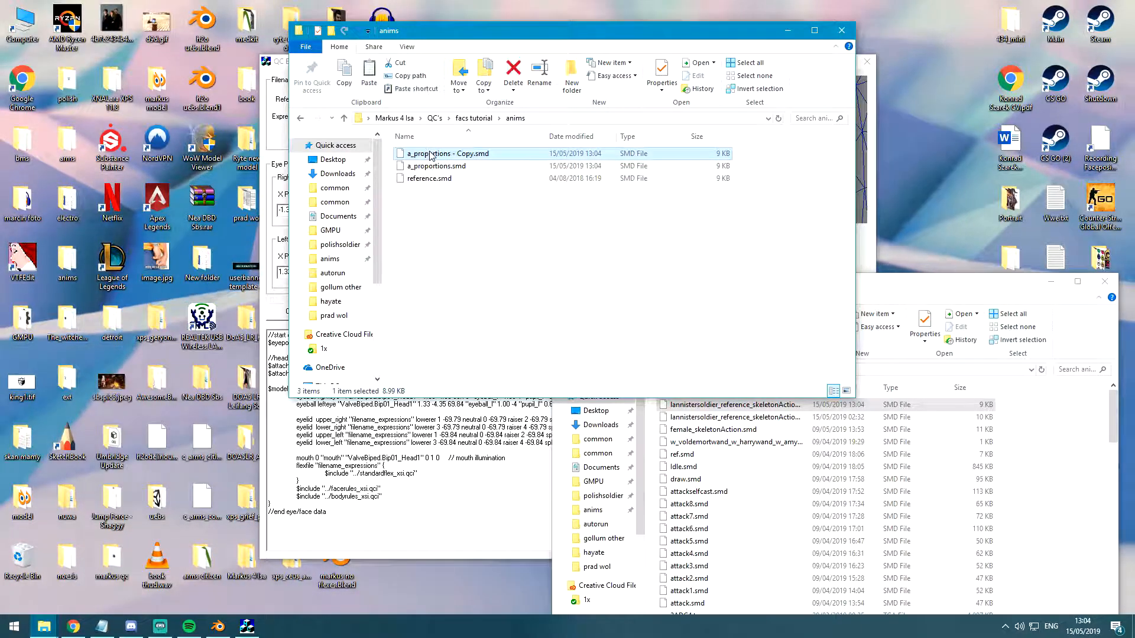
key("F2")
type("ragdoll")
key("Return")
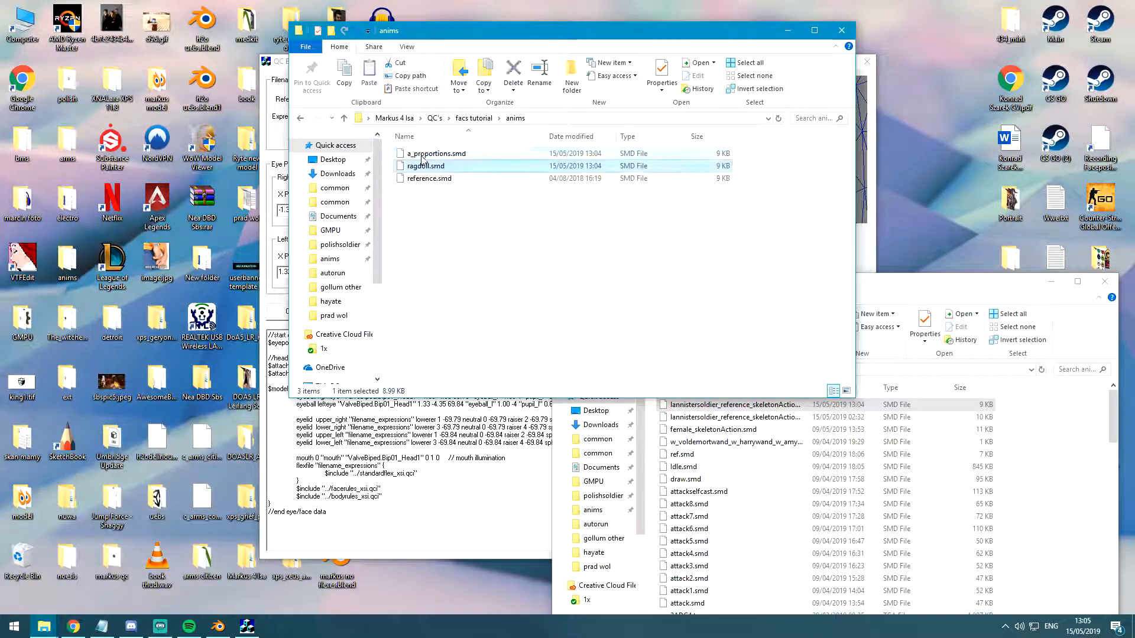
Open fbisuit.qc from the facs tutorial folder in Notepad++, reduce the body bodygroup to the single studio interior.smd and save.
key("alt+Up")
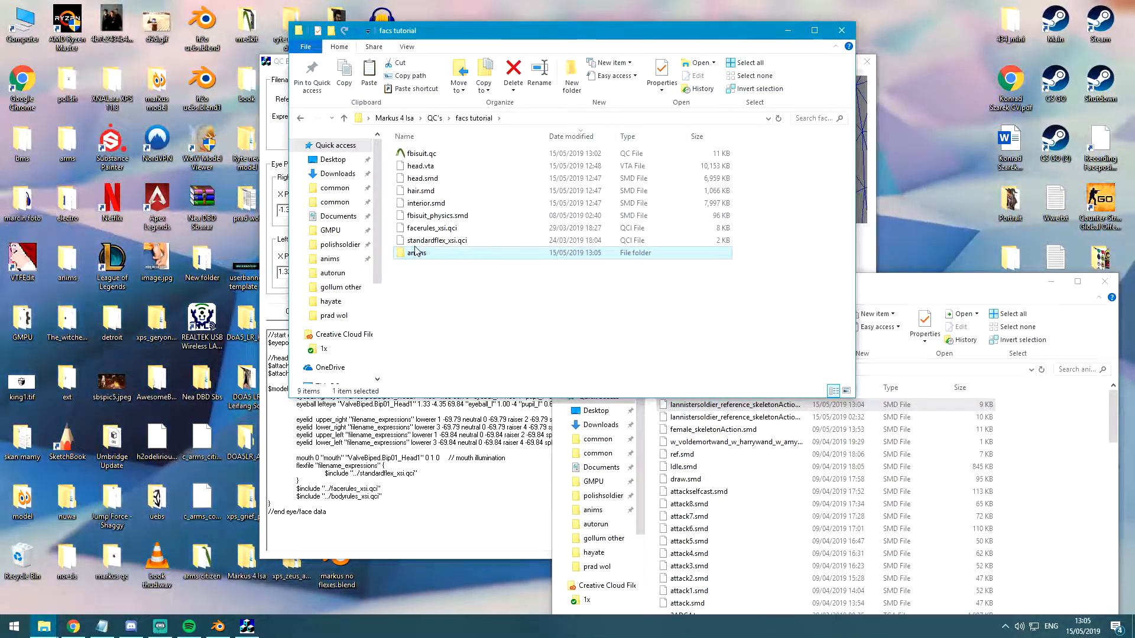
right_click(418, 154)
left_click(328, 188)
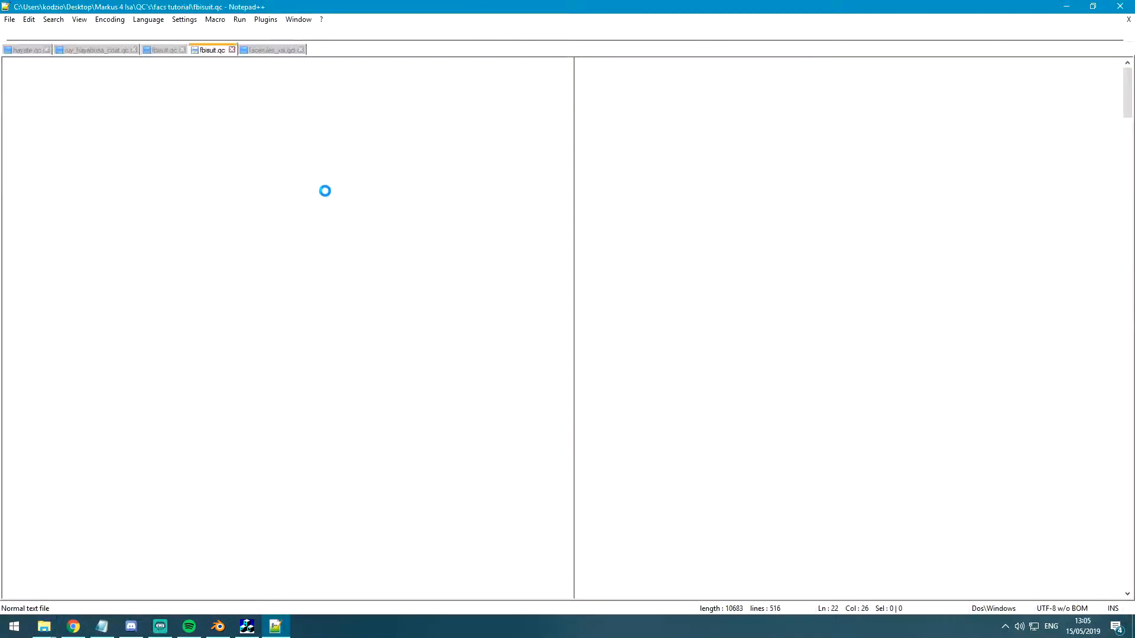
left_click_drag(143, 468, 144, 437)
key("Delete")
double_click(104, 435)
type("int")
key("ctrl+s")
key("alt+Tab")
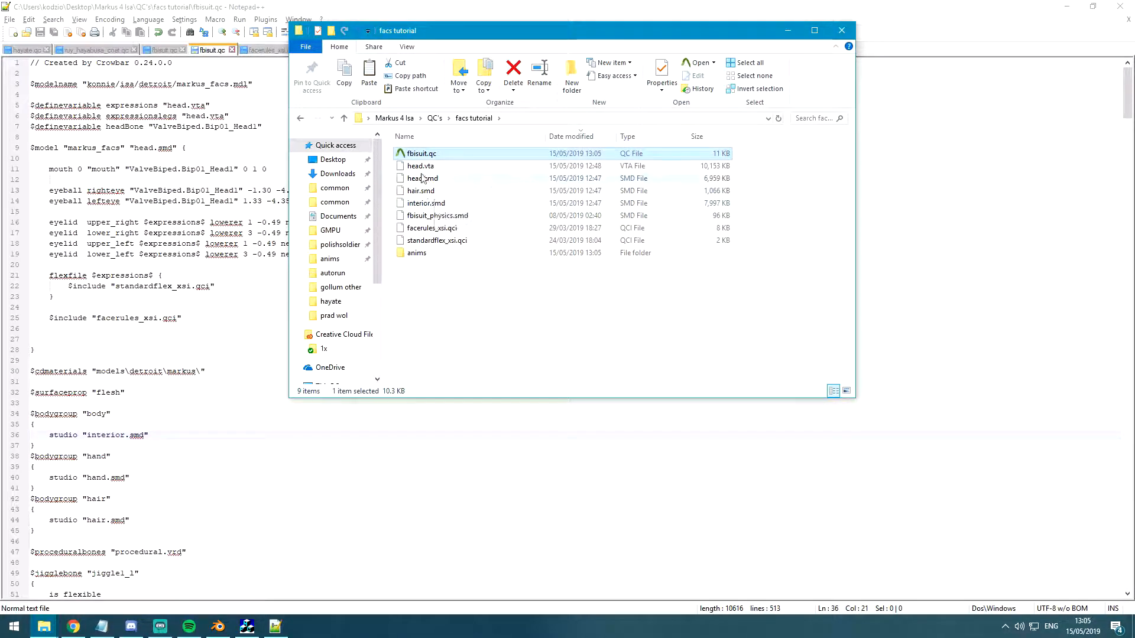
Check the facs tutorial folder's SMD files and delete the hand bodygroup block from fbisuit.qc.
key("alt+Tab")
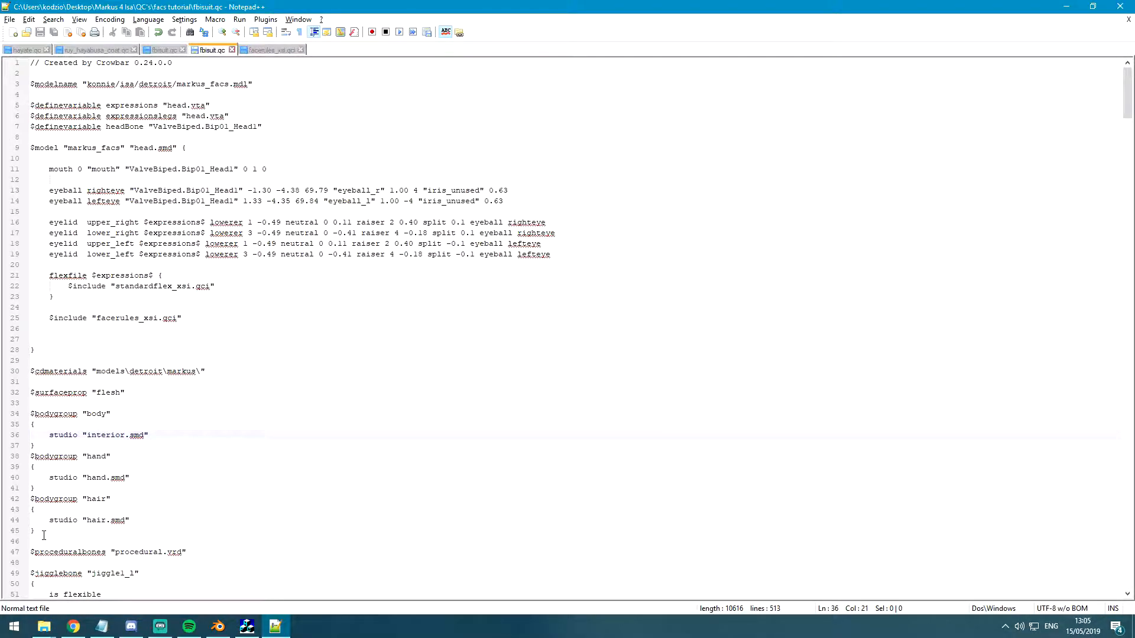
left_click_drag(48, 492, 36, 446)
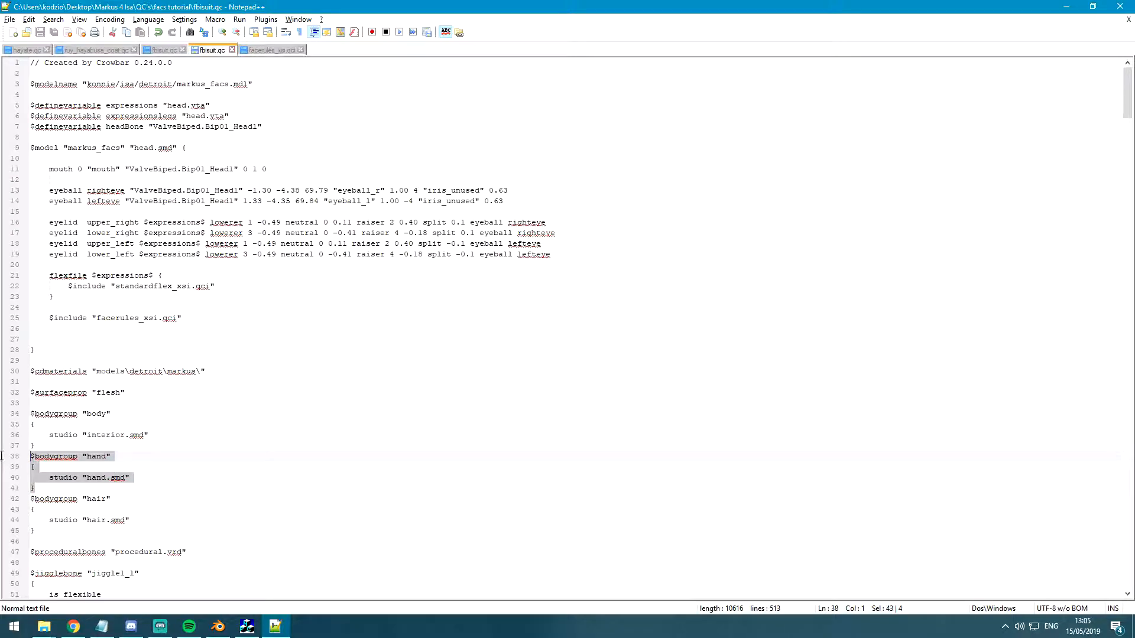
key("BackSpace")
key("alt+Tab")
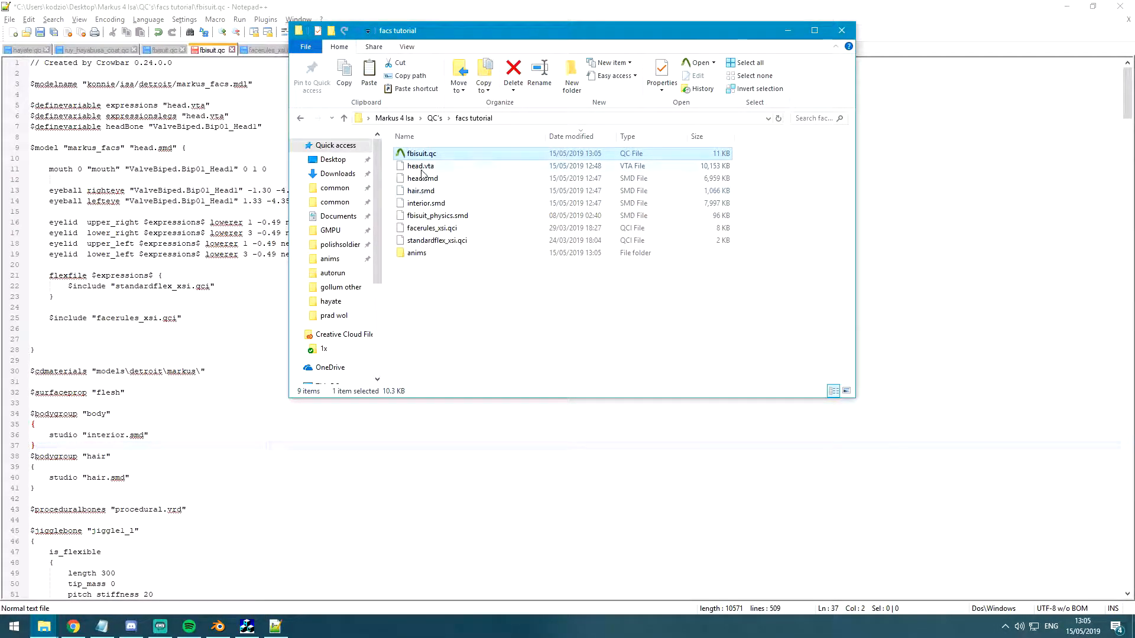
key("alt+Tab")
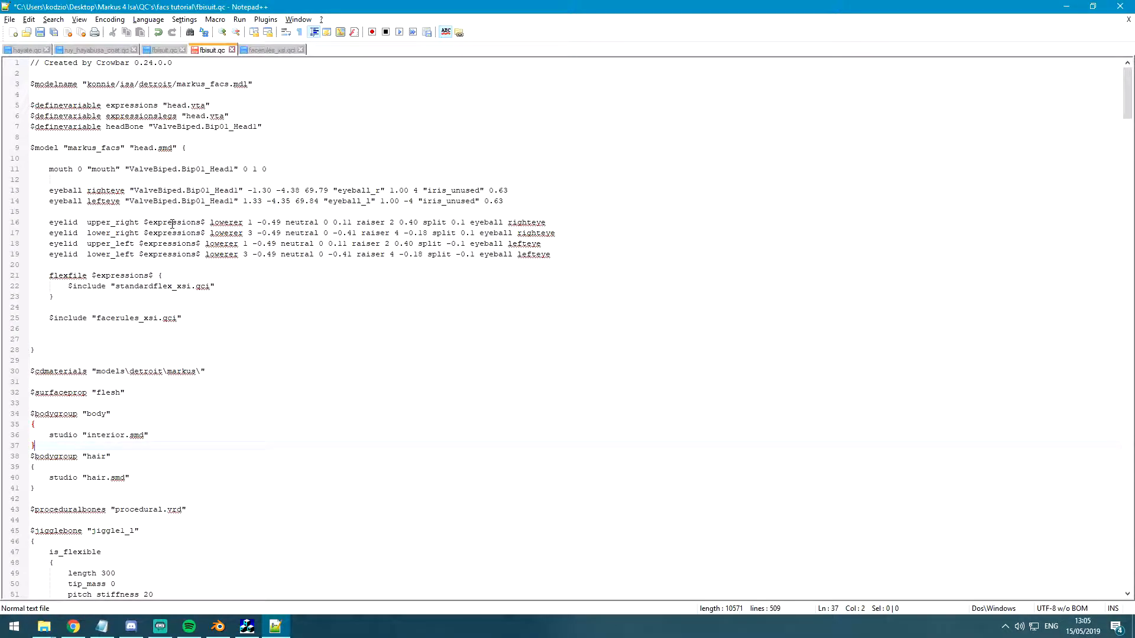
Remove the $proceduralbones "procedural.vrd" line from fbisuit.qc and save the file.
scroll(172, 224, "down", 3)
scroll(174, 295, "down", 1)
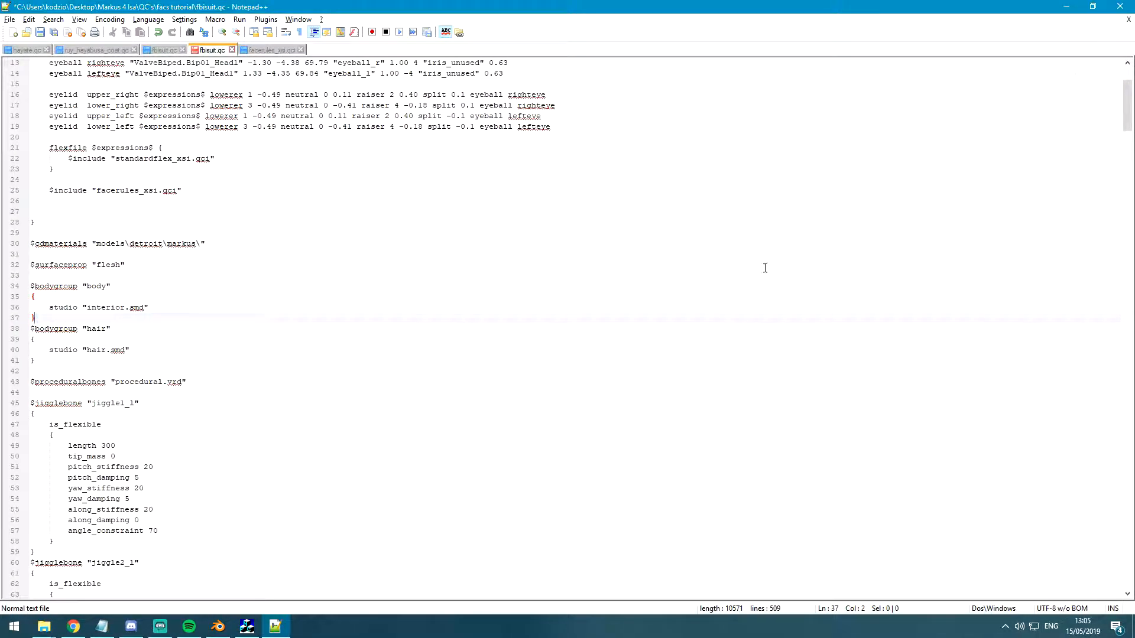
left_click_drag(195, 378, 2, 384)
key("BackSpace")
key("BackSpace")
key("BackSpace")
key("ctrl+s")
Review the animation, ragdoll and ikchain lines further down fbisuit.qc and close Notepad++.
scroll(1036, 434, "down", 20)
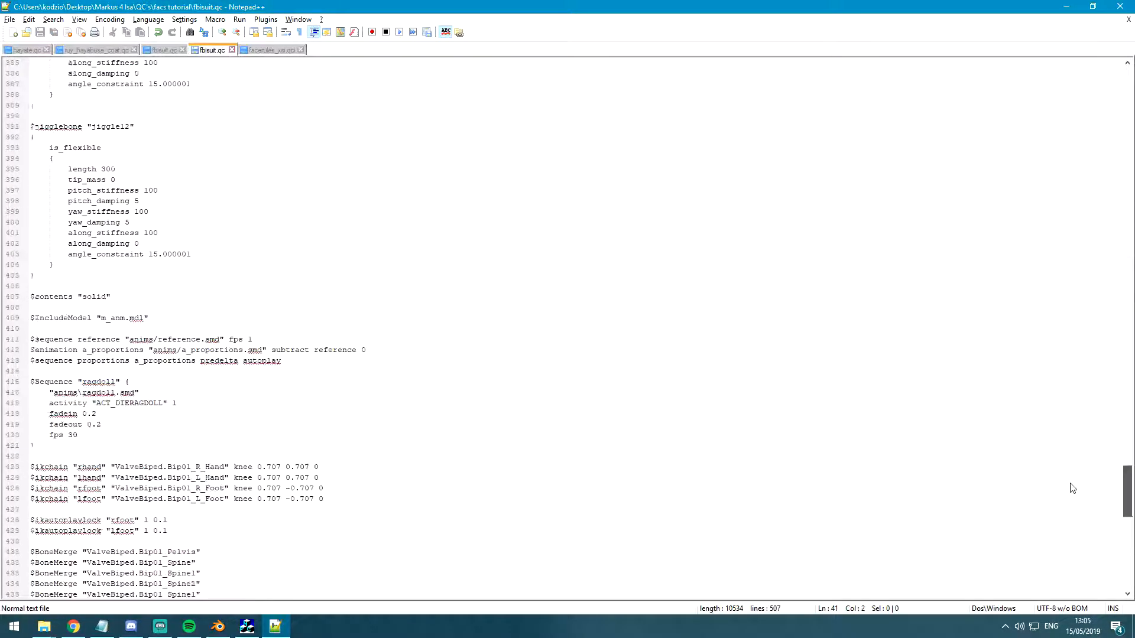
scroll(1066, 517, "up", 10)
scroll(1058, 490, "up", 13)
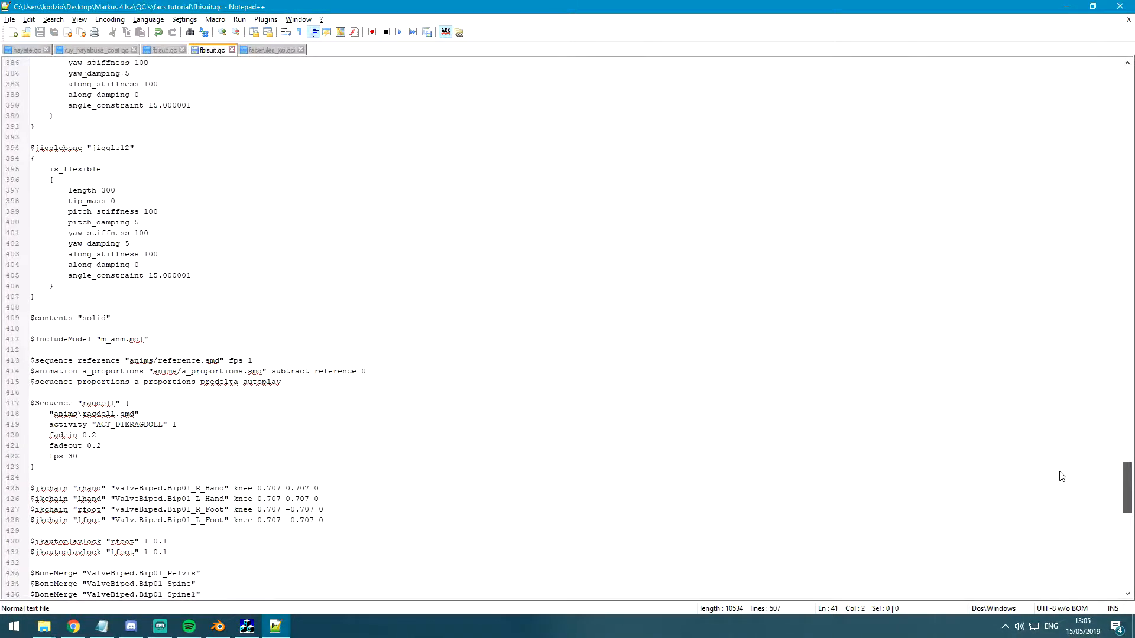
scroll(1036, 499, "down", 14)
left_click_drag(1073, 483, 1107, 70)
left_click(366, 148)
left_click(1120, 7)
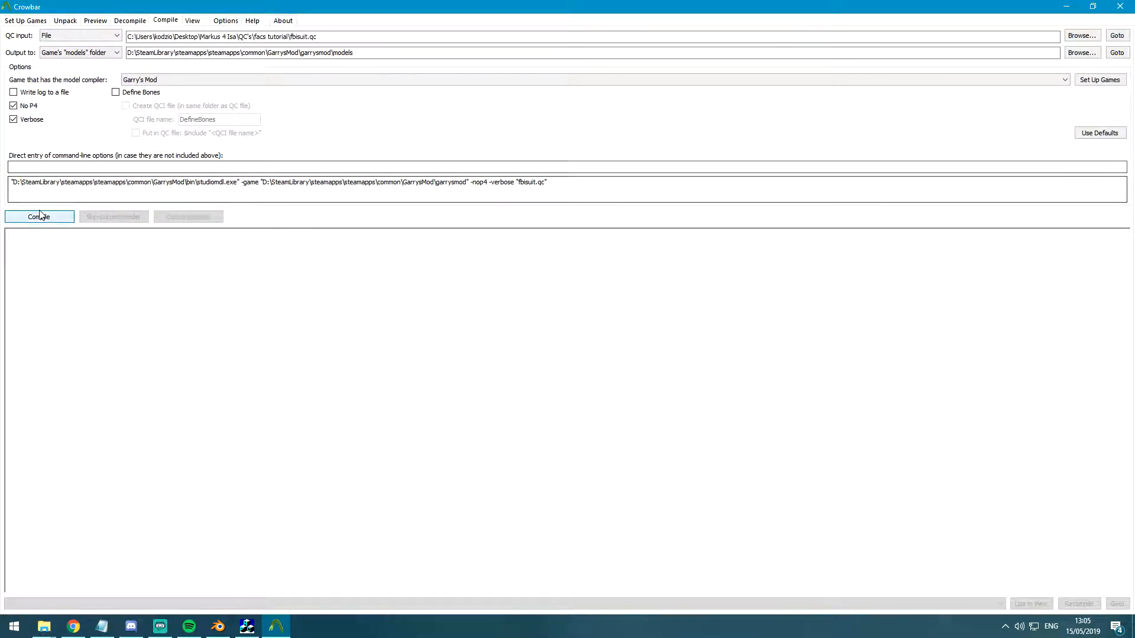
Compile fbisuit.qc for Garry's Mod in Crowbar and switch to Blender.
left_click(40, 215)
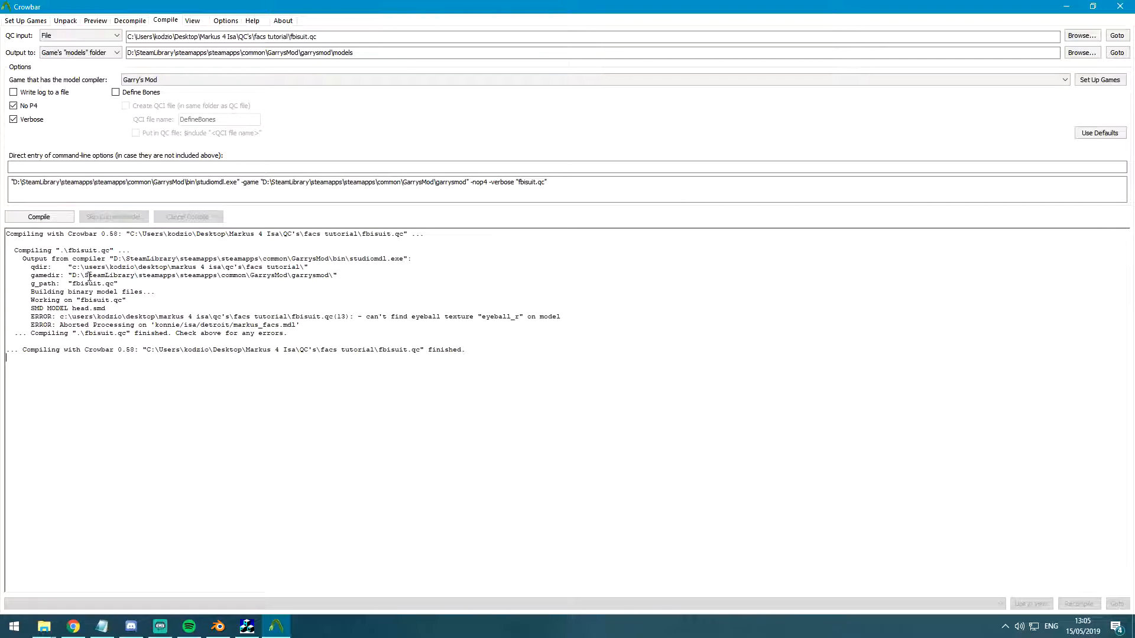
key("alt+Tab")
key("alt+Tab")
key("alt+Tab")
key("alt+Tab")
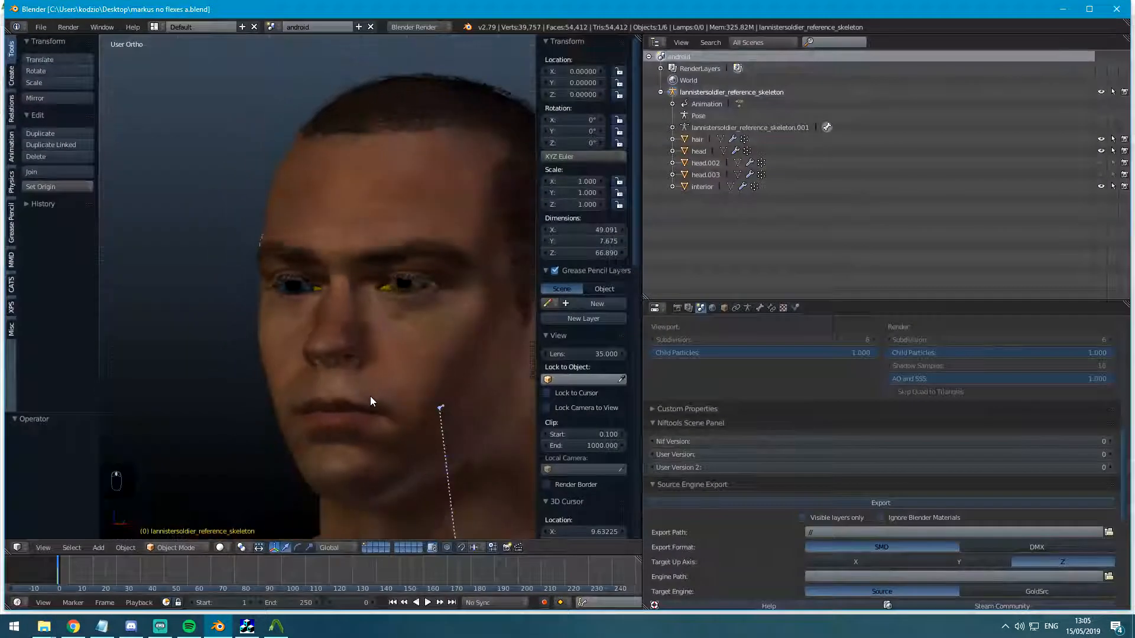
Enter Edit Mode on the head in a wireframe front view and reveal all its hidden geometry.
key("KP_1")
scroll(368, 395, "up", 3)
key("a")
key("a")
key("KP_5")
key("a")
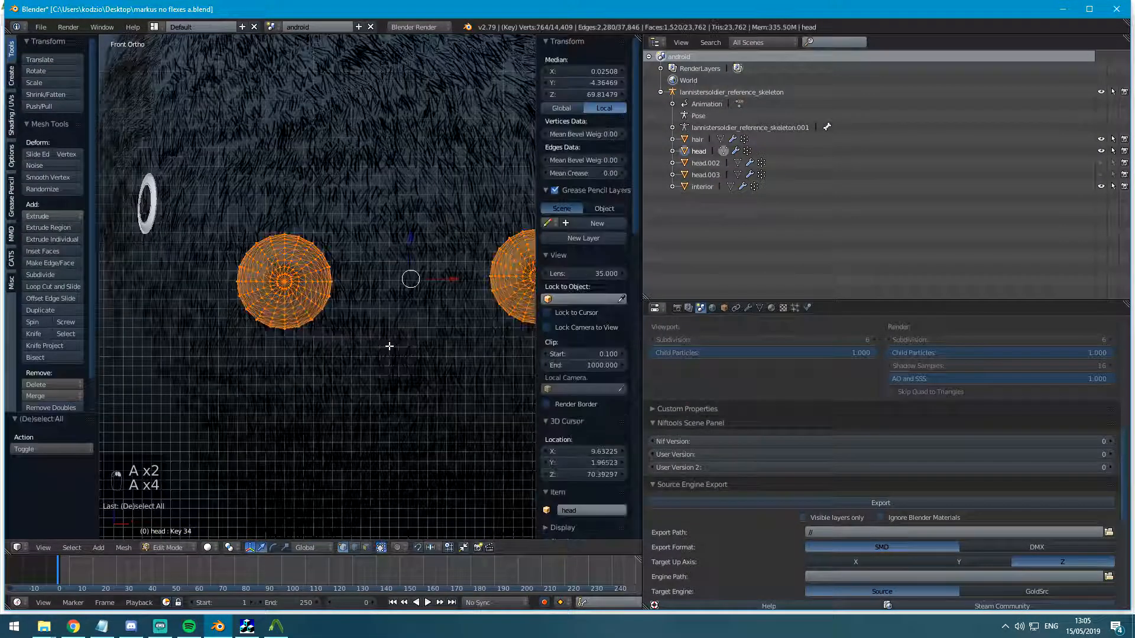
scroll(387, 344, "down", 3)
middle_click_drag(387, 345, 256, 347, "shift")
key("a")
key("alt+h")
key("z")
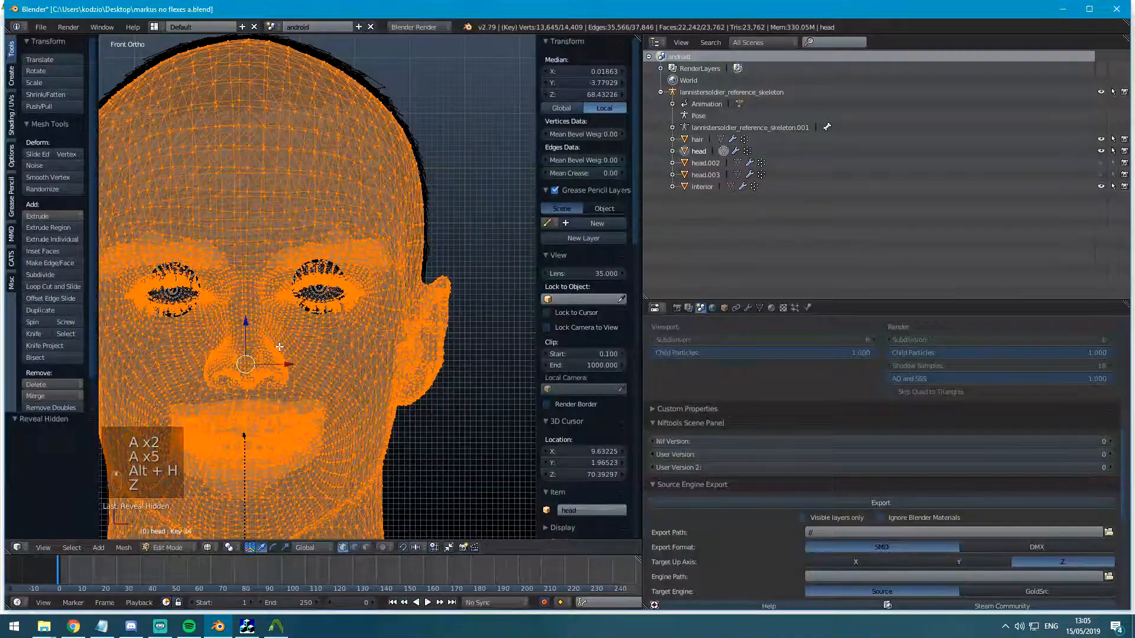
Hide the revealed face geometry so that only the two eyeballs of the head mesh can be edited.
key("h")
scroll(275, 344, "up", 2)
key("a")
middle_click_drag(332, 329, 294, 361)
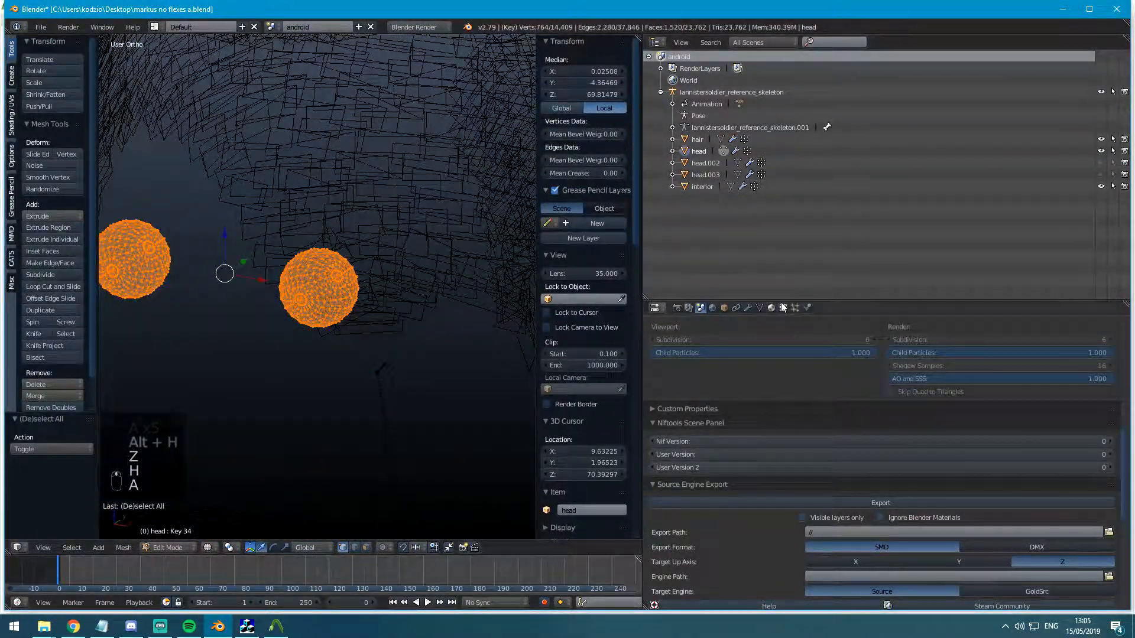
Circle-select the character's right eyeball and assign it a new material named eyeball_r.
left_click(771, 308)
middle_click_drag(177, 238, 291, 263, "shift")
key("a")
key("c")
left_click_drag(256, 267, 254, 278)
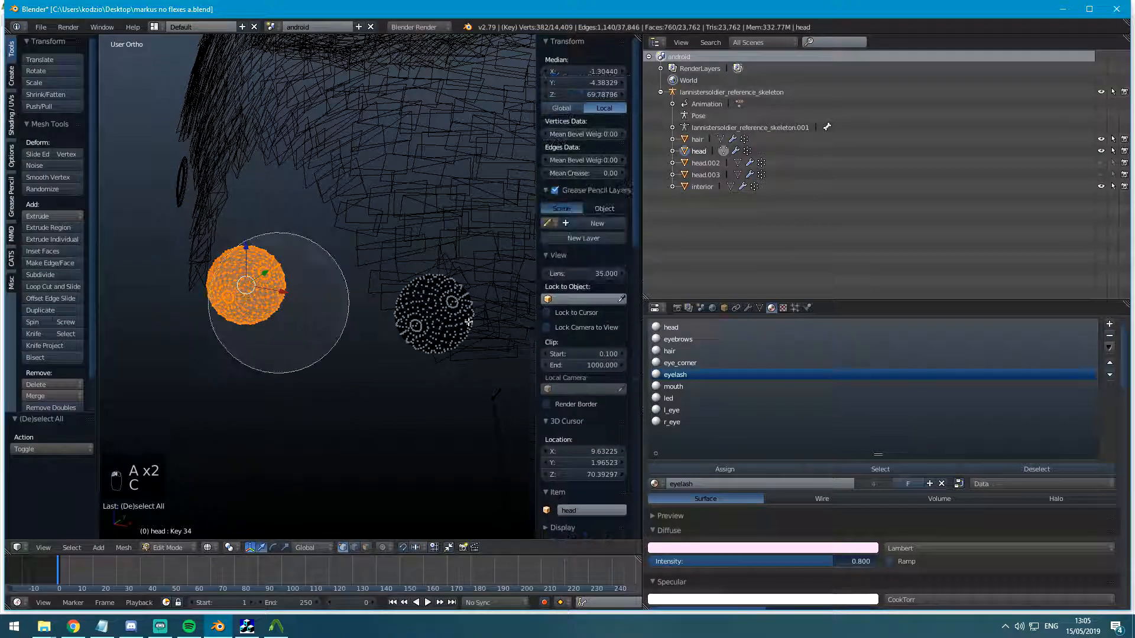
right_click(254, 278)
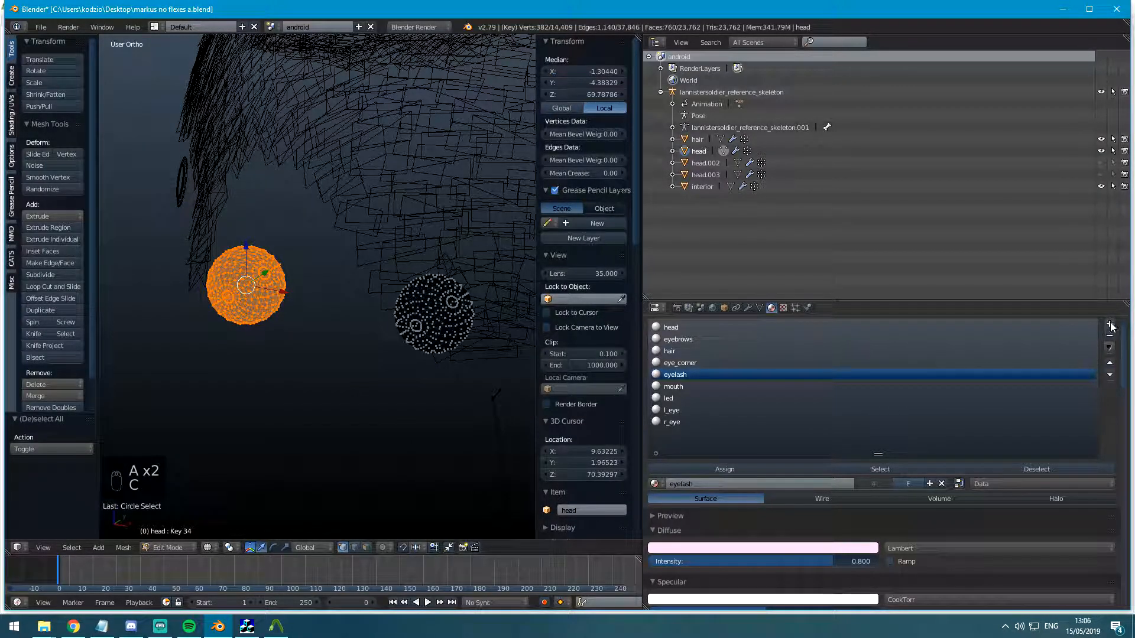
left_click(1110, 326)
left_click(880, 484)
double_click(750, 485)
type("eyeball_r")
key("Return")
left_click(742, 470)
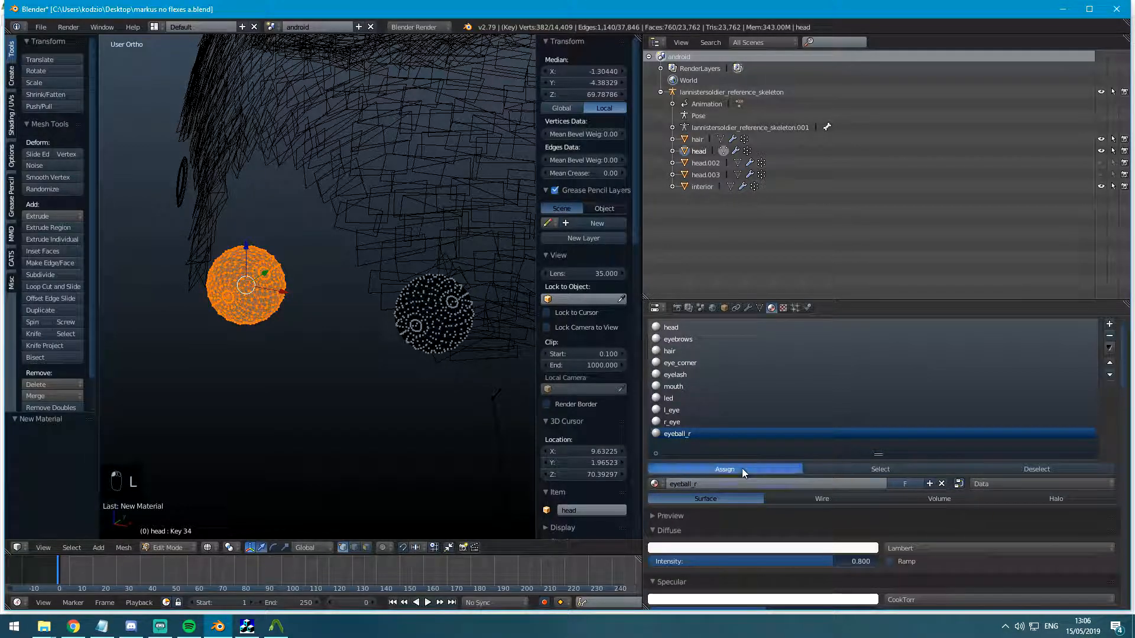
left_click(972, 470)
left_click(894, 471)
Circle-select the character's left eyeball and give it a new material named eyeball_l.
middle_click_drag(454, 329, 372, 321, "shift")
key("a")
key("c")
left_click_drag(387, 291, 365, 323)
right_click(365, 323)
left_click(1109, 324)
left_click(717, 482)
double_click(717, 482)
type("eyeball_l")
key("Return")
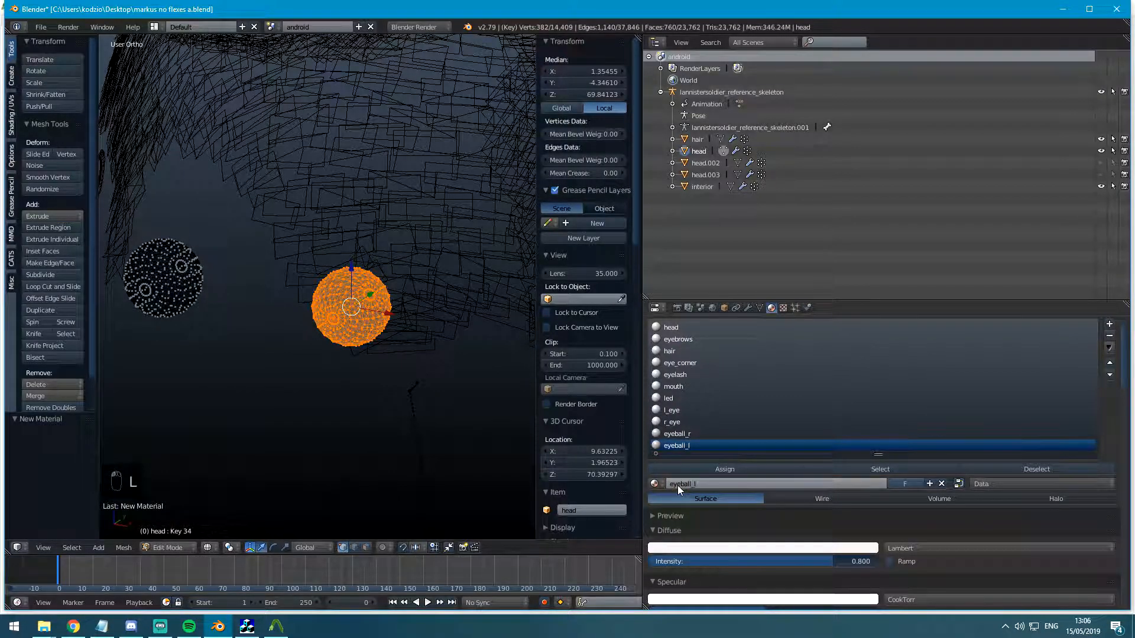
left_click(981, 469)
Return to Object Mode, reveal the hidden objects and select the meshes in a non-wireframe front view.
key("l")
key("a")
key("Tab")
key("alt+h")
key("KP_1")
key("a")
key("a")
key("z")
key("a")
key("a")
key("a")
key("a")
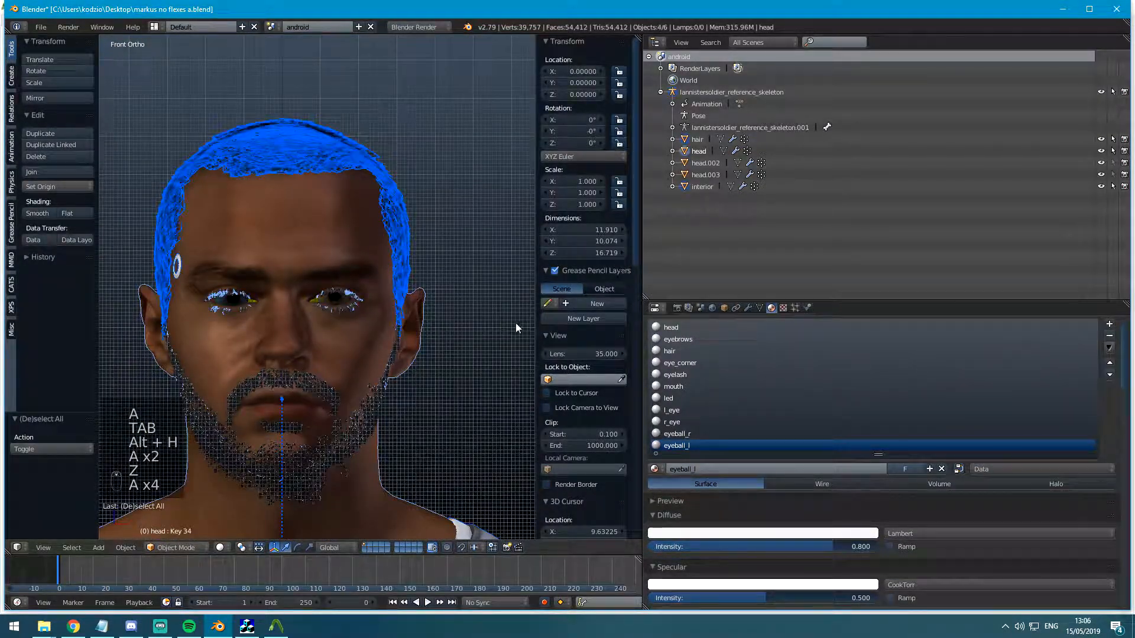
Export the selected objects as SMD with Source Engine Export and save over markus no flexes a.blend.
left_click(702, 308)
left_click(896, 504)
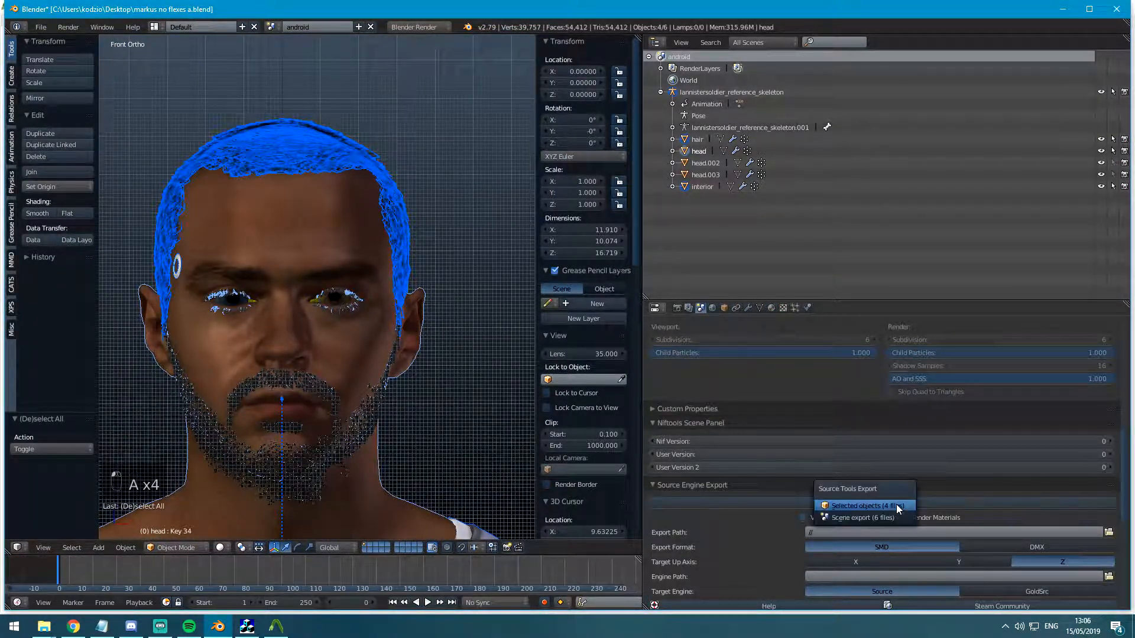
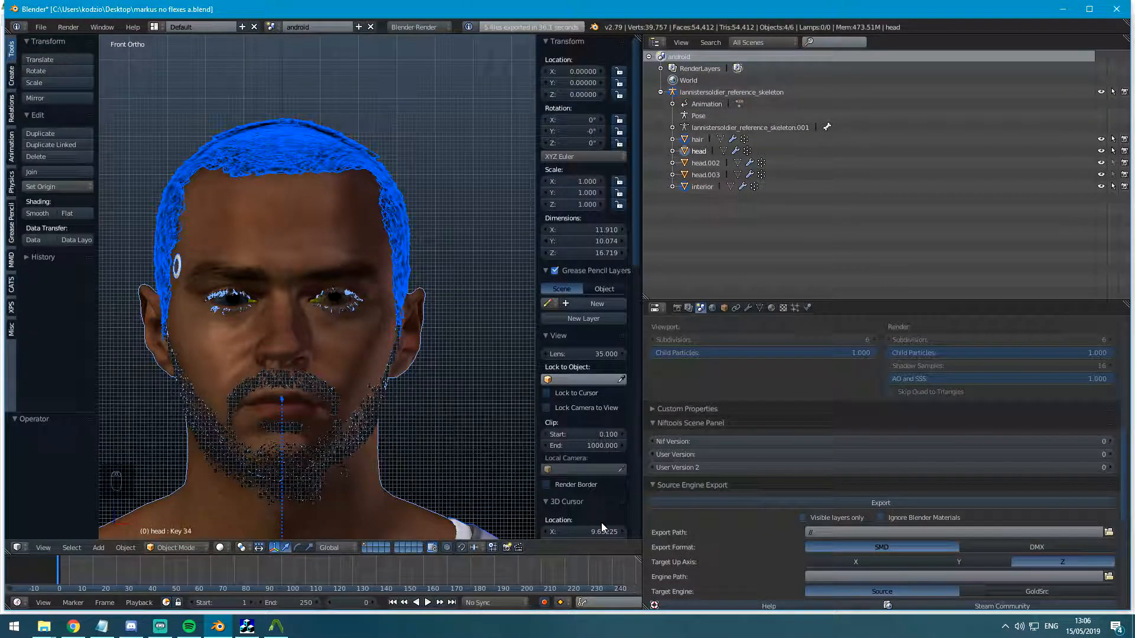
key("ctrl+s")
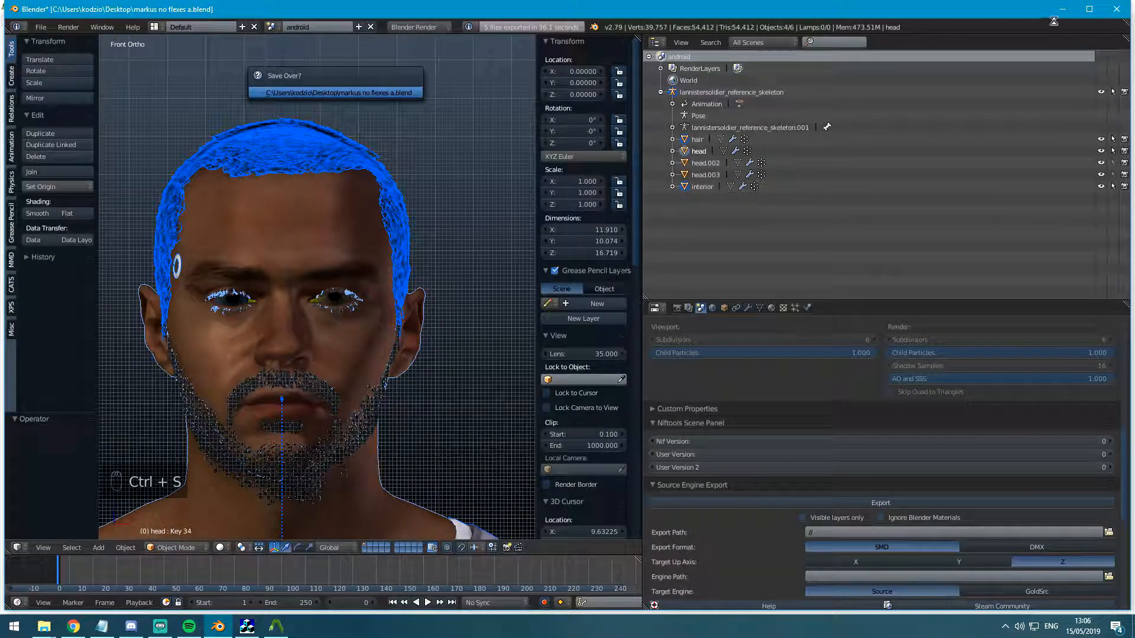
key("Return")
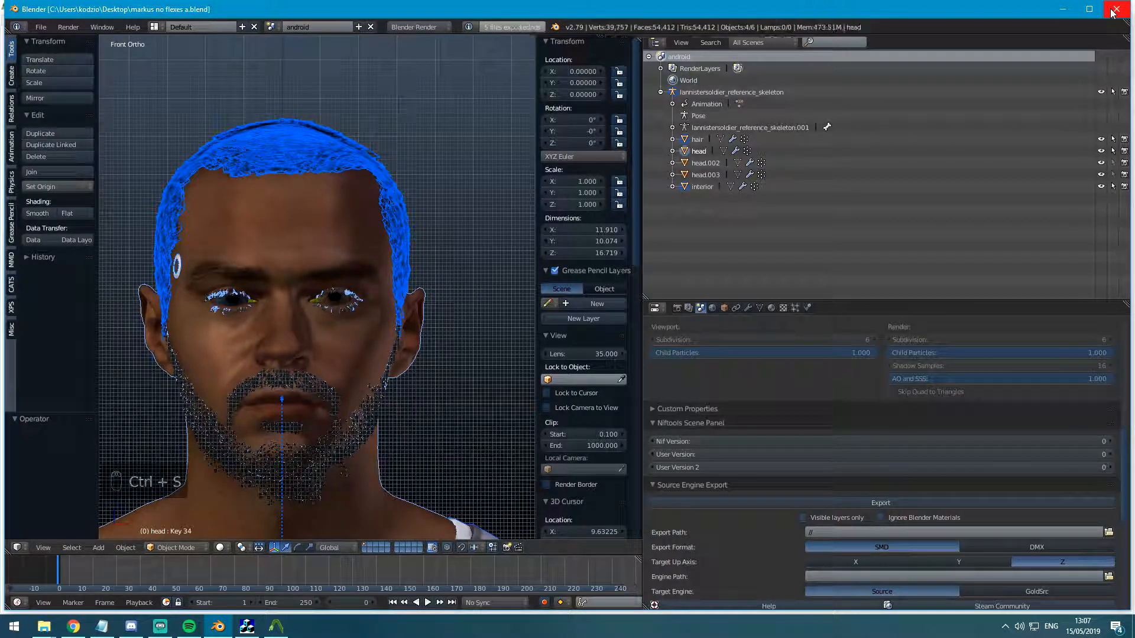
Close Blender and clear the other windows away, leaving the facs tutorial folder beside the exported files on the desktop.
left_click(1113, 10)
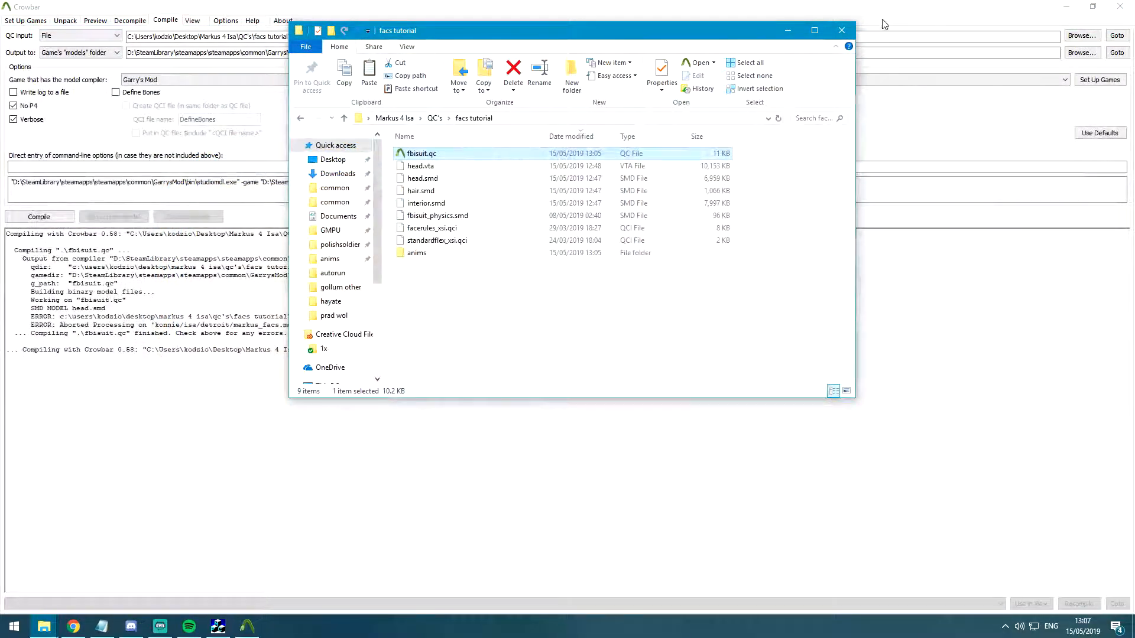
left_click(1067, 6)
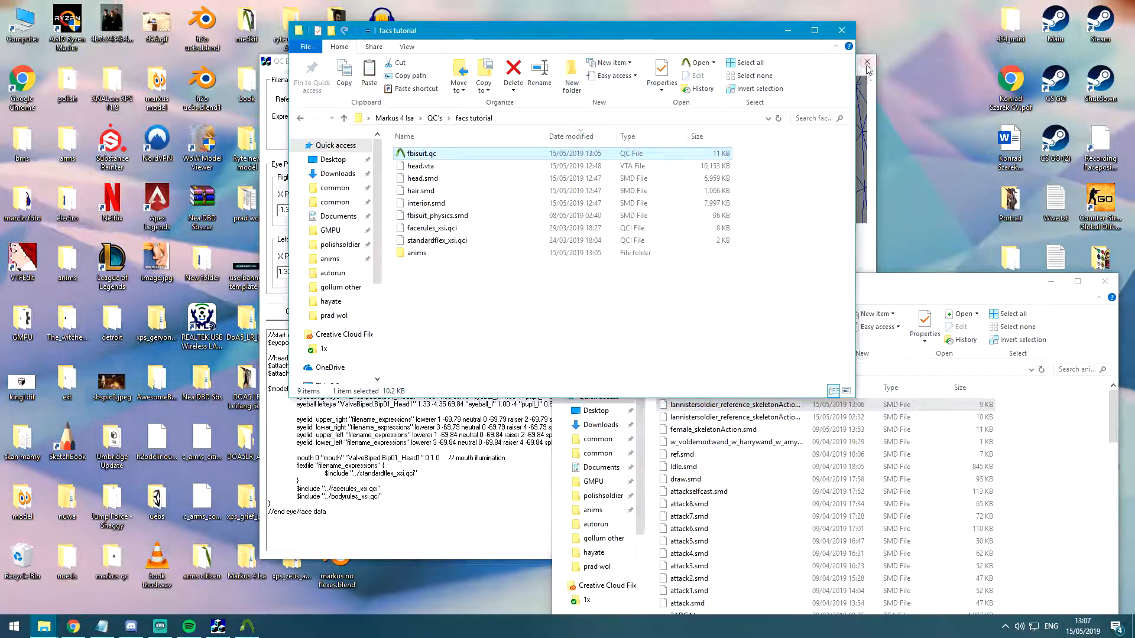
left_click(1049, 283)
left_click_drag(476, 28, 641, 68)
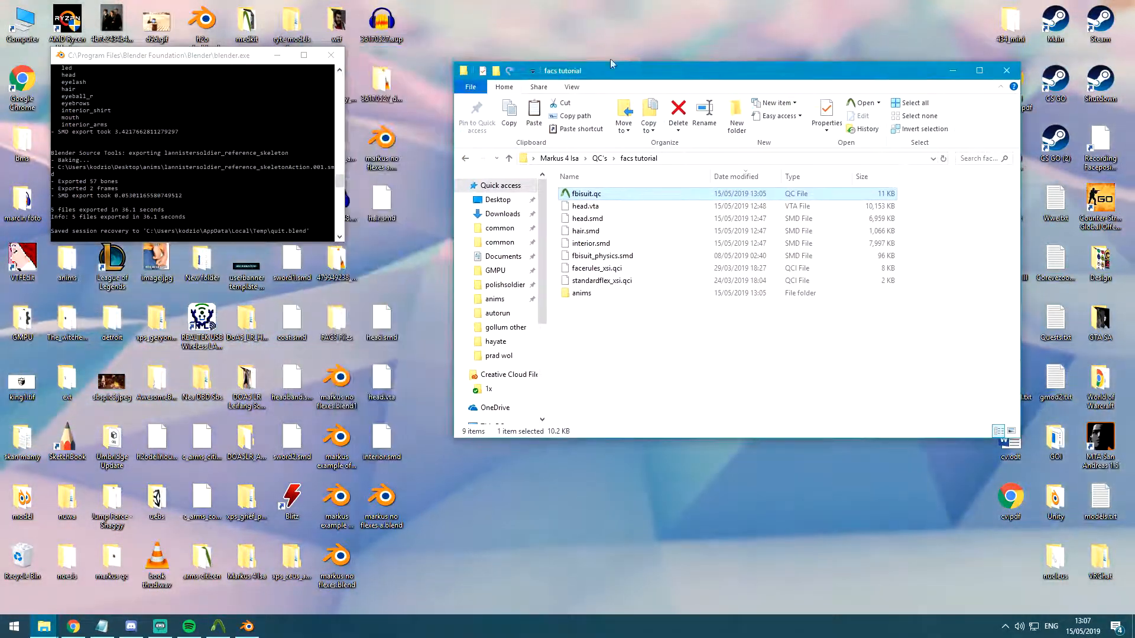
Move the exported head.smd and head.vta from the desktop into the facs tutorial folder, replacing the existing files.
left_click(499, 58)
left_click_drag(391, 289, 379, 399)
left_click_drag(381, 387, 670, 380)
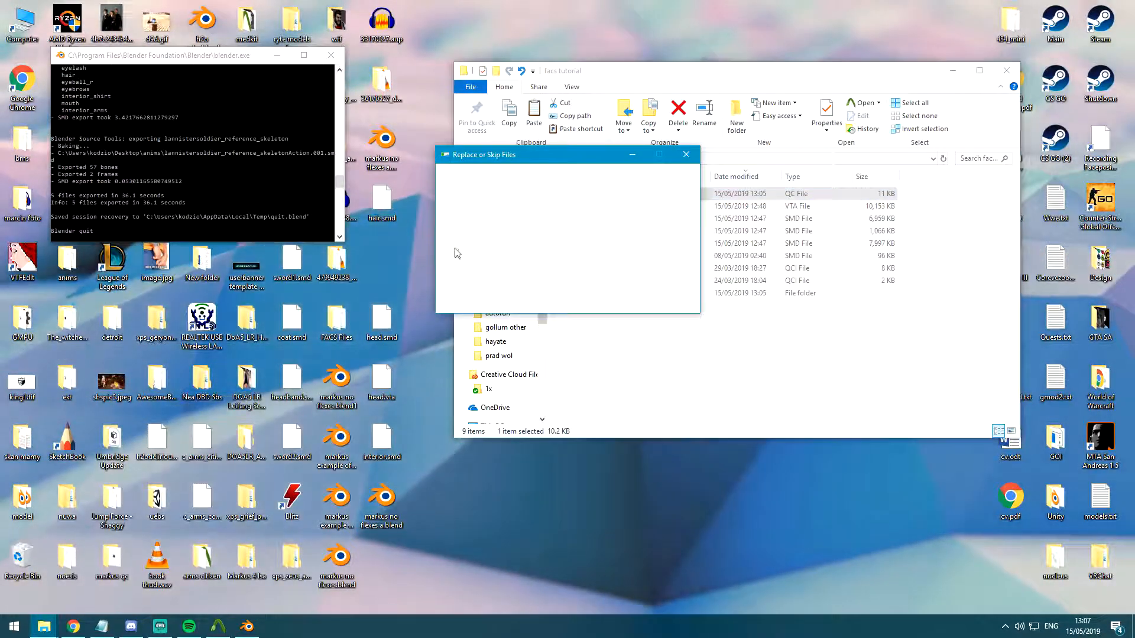
left_click(498, 220)
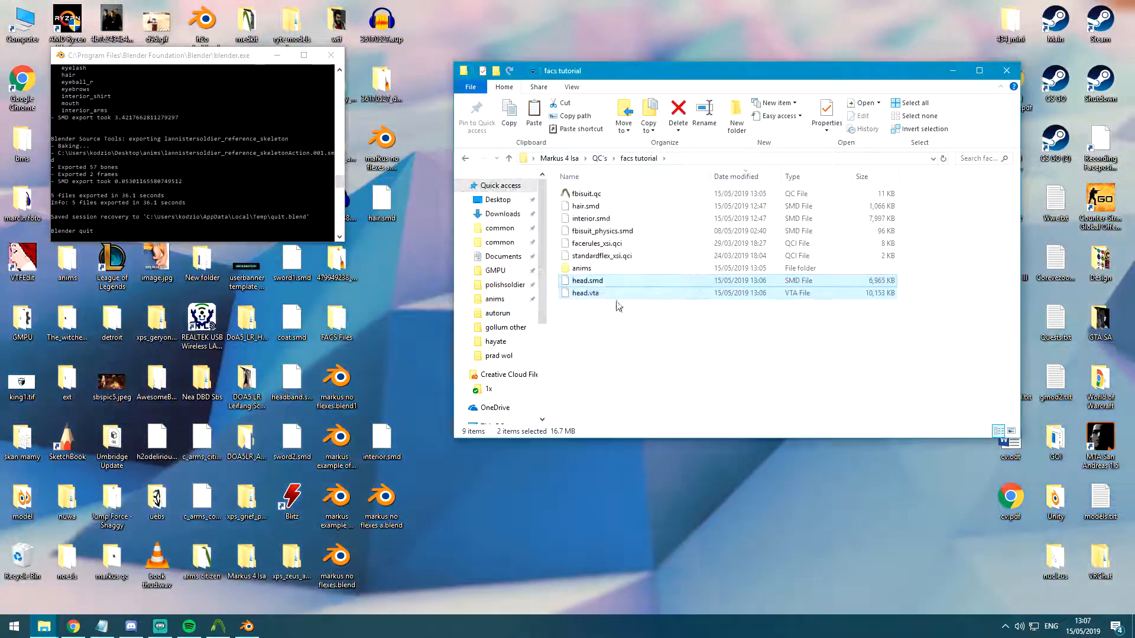
Switch to Crowbar, compile fbisuit.qc for Garry's Mod again, and close Crowbar when it finishes.
left_click(218, 627)
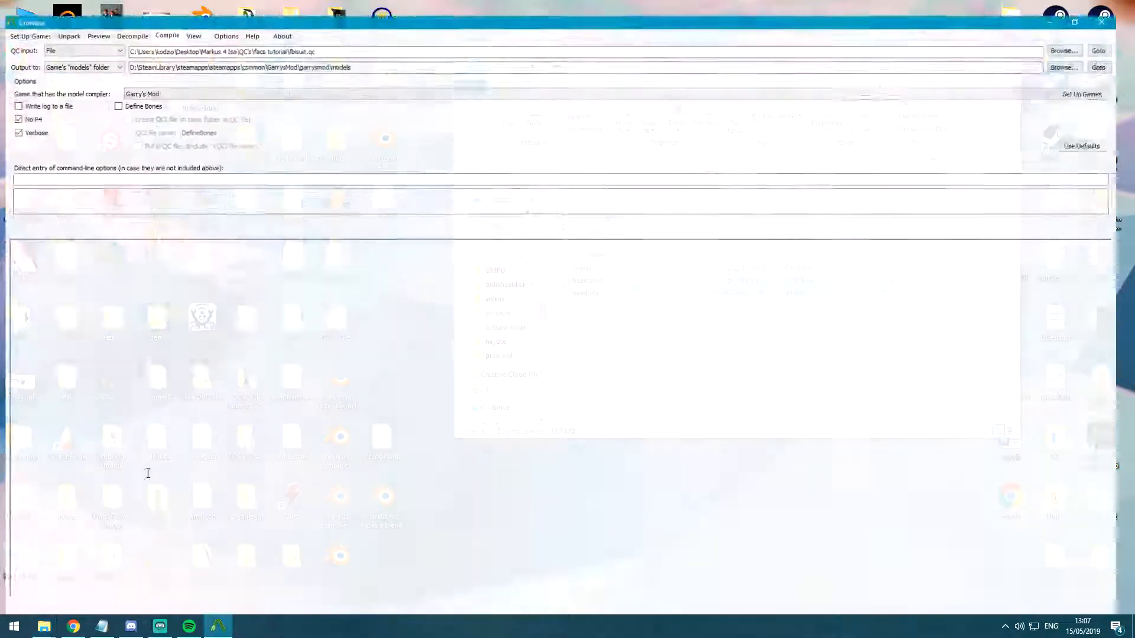
left_click(40, 216)
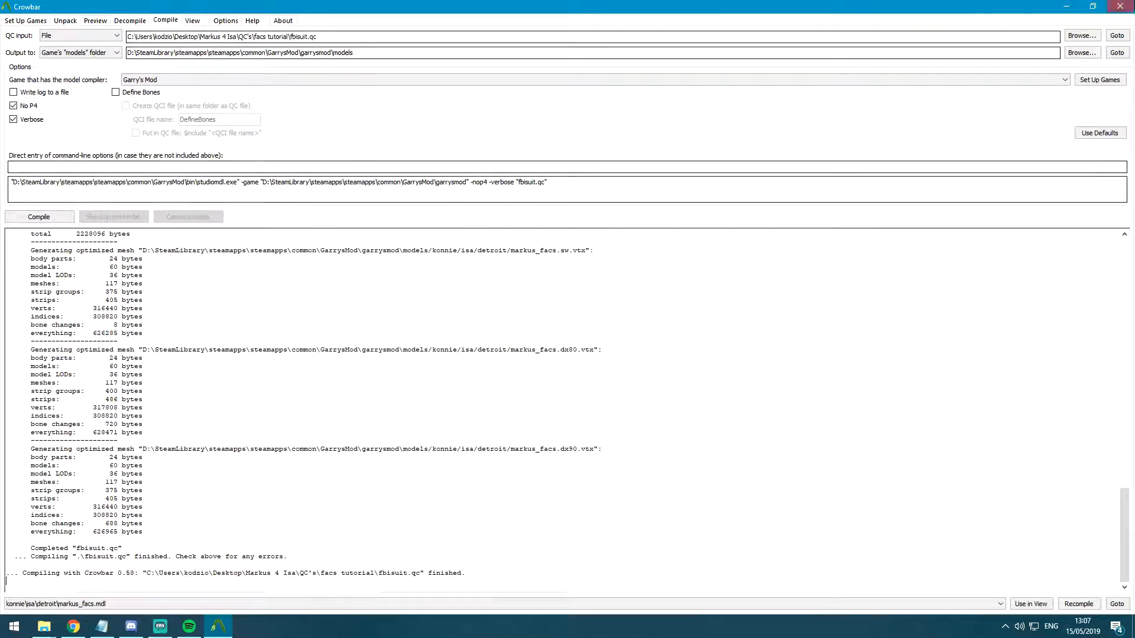
left_click(1120, 6)
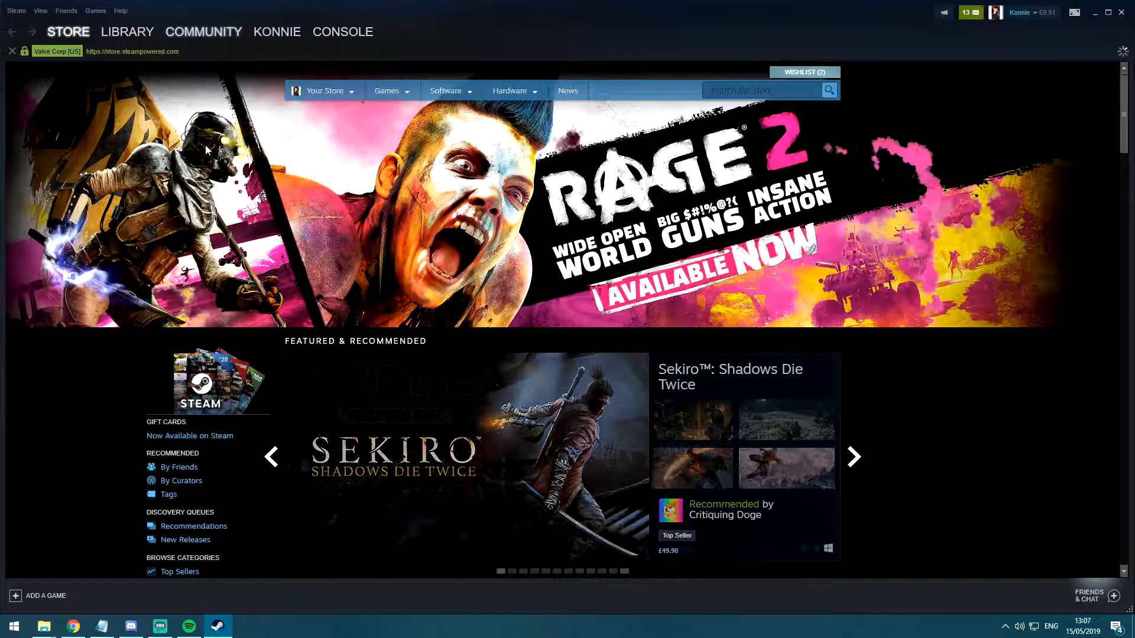
Open the game library in Steam and launch Garry's Mod.
left_click(123, 65)
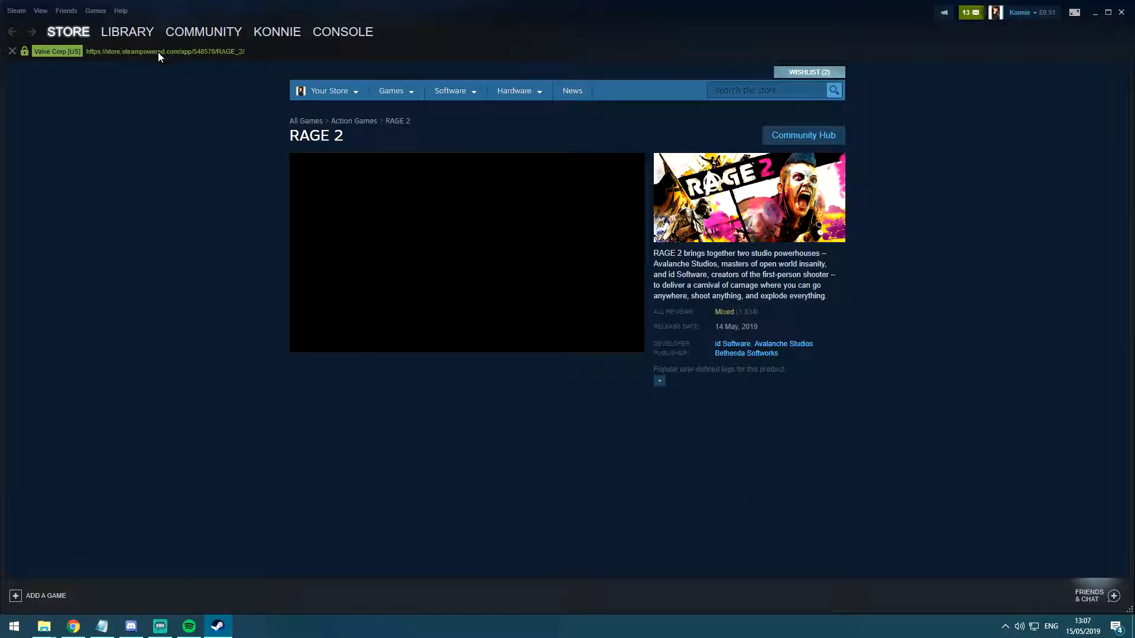
mouse_move(124, 35)
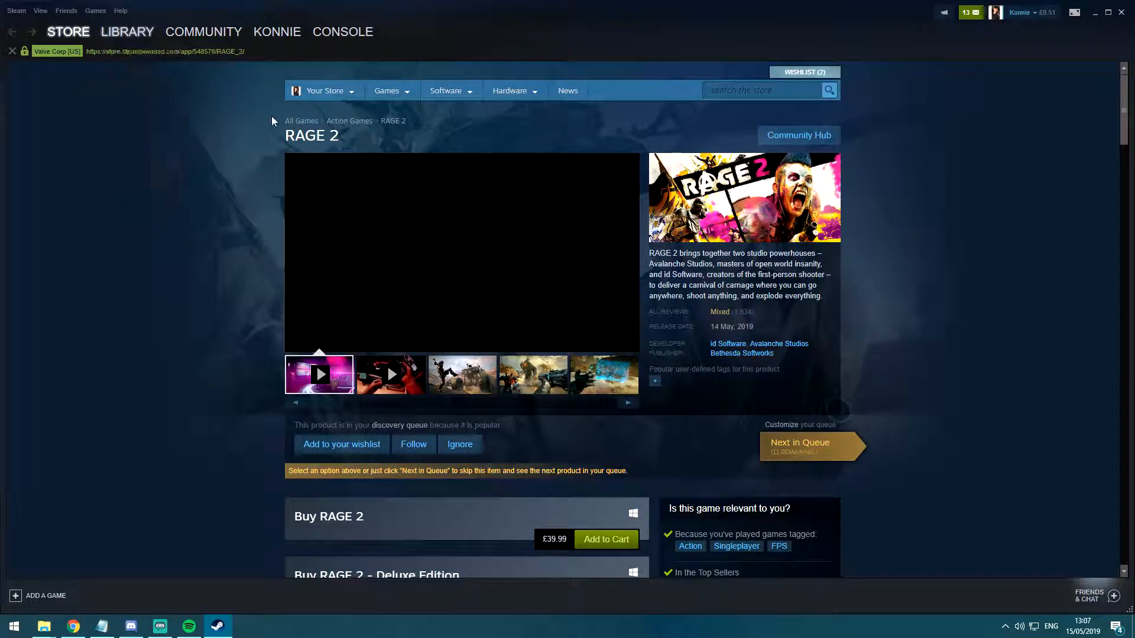
left_click(133, 33)
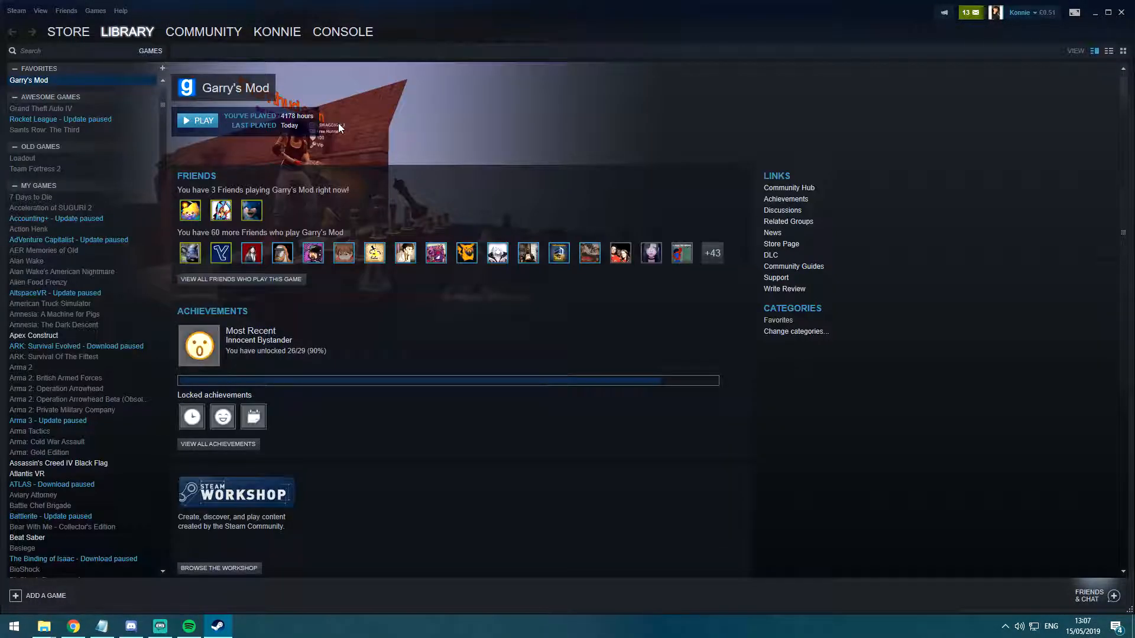
left_click(190, 126)
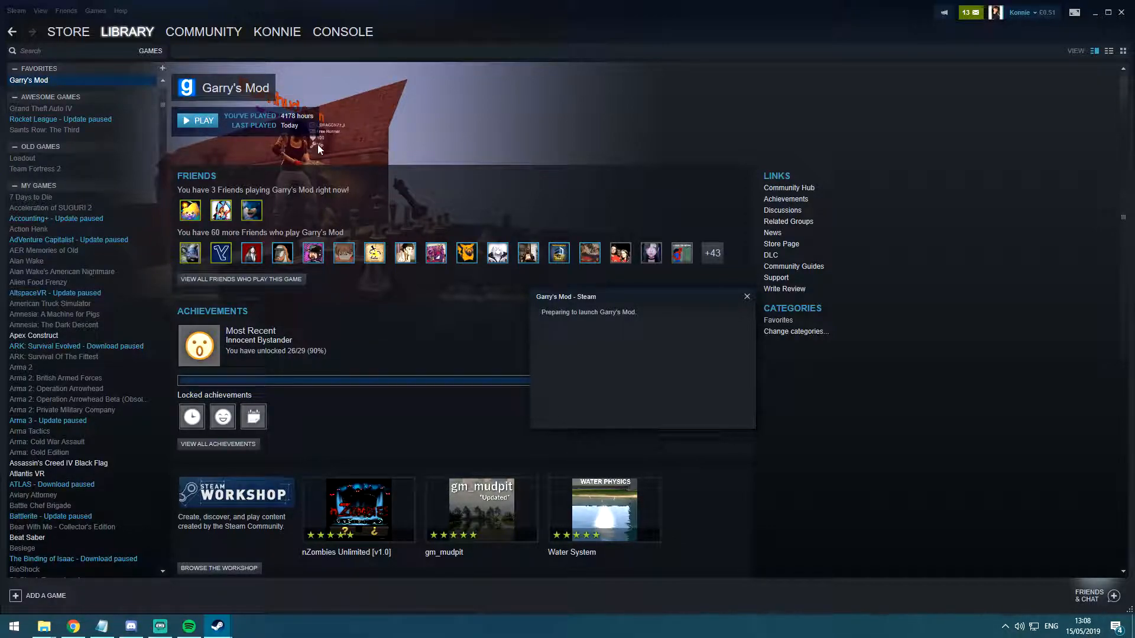
scroll(321, 155, "down", 2)
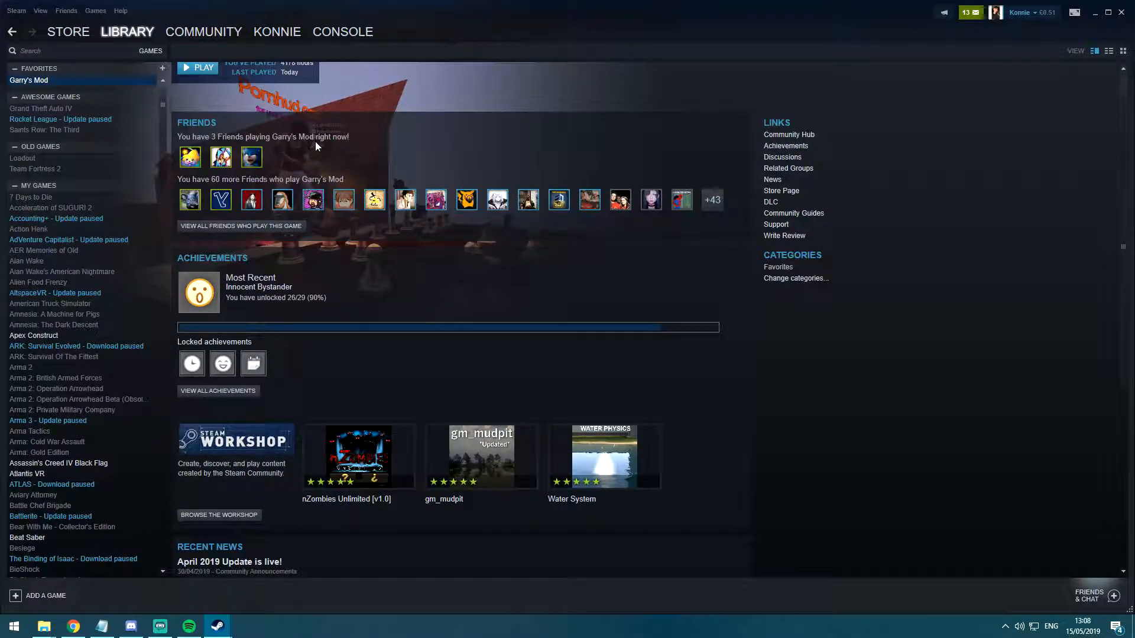
scroll(351, 190, "down", 5)
scroll(348, 194, "up", 7)
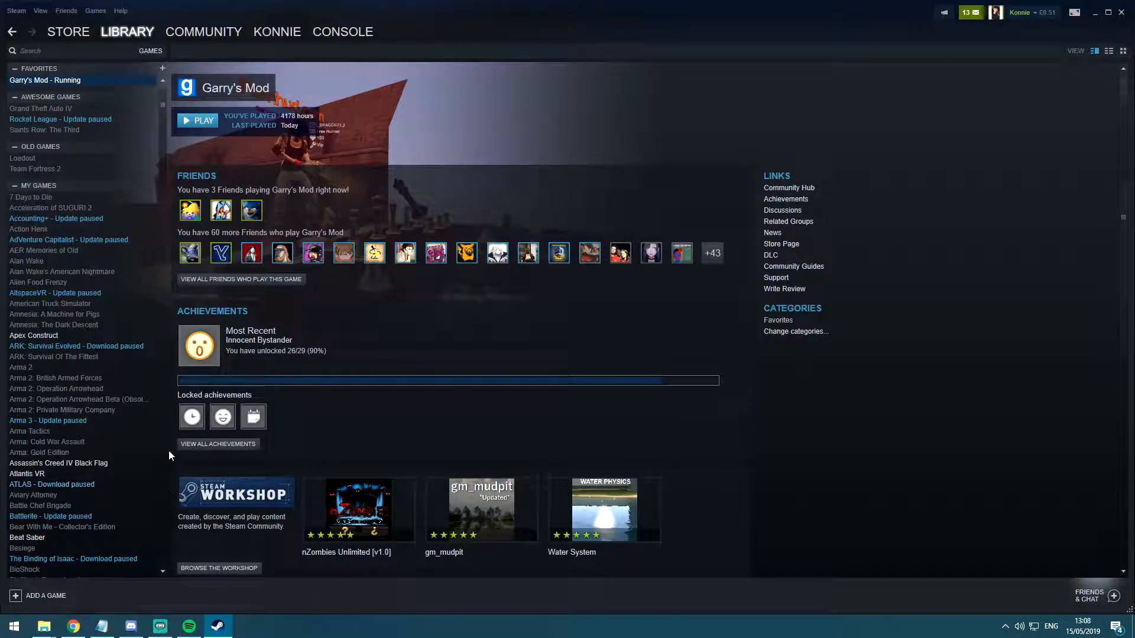
Switch to Chrome and examine the VTA format, QC template and flex definitions on the Valve wiki's Flex animation page.
left_click(74, 626)
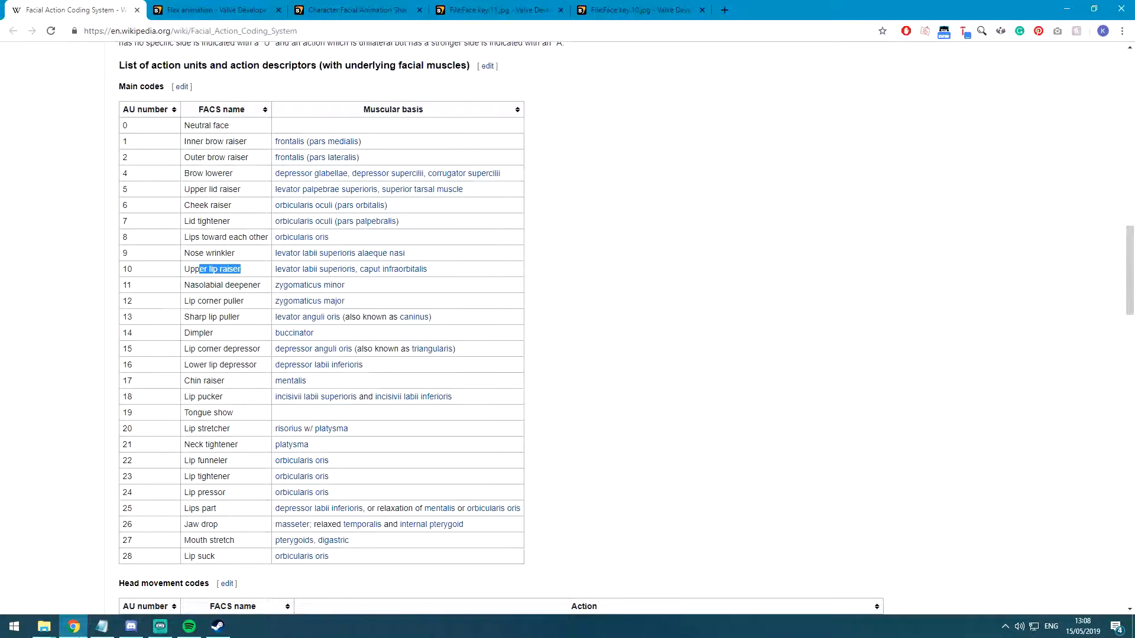
scroll(59, 467, "up", 20)
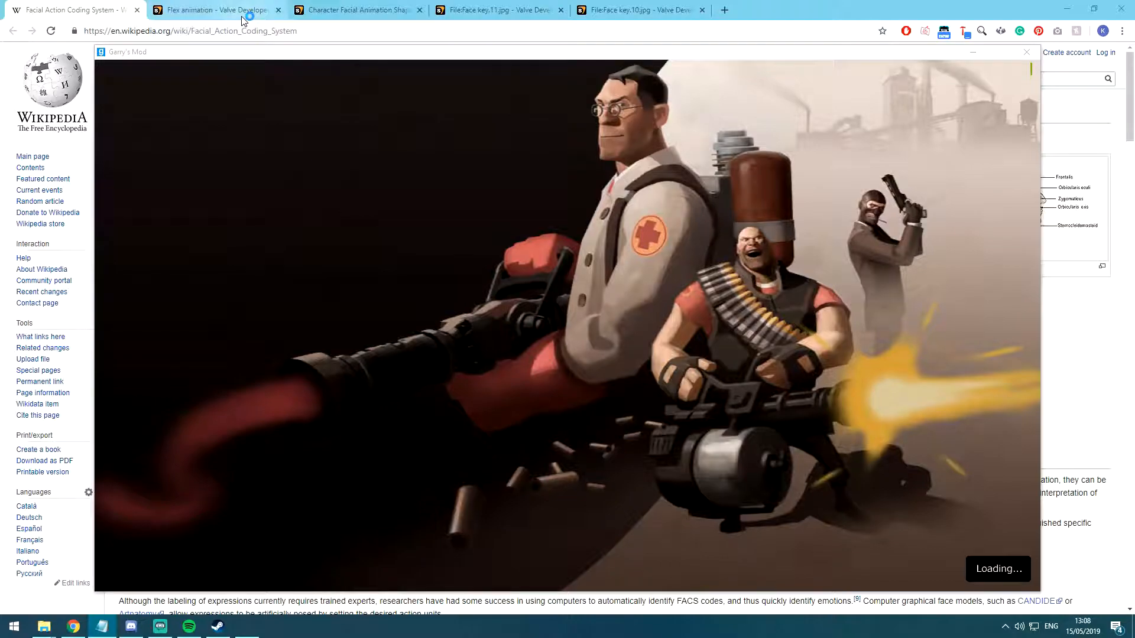
left_click(239, 10)
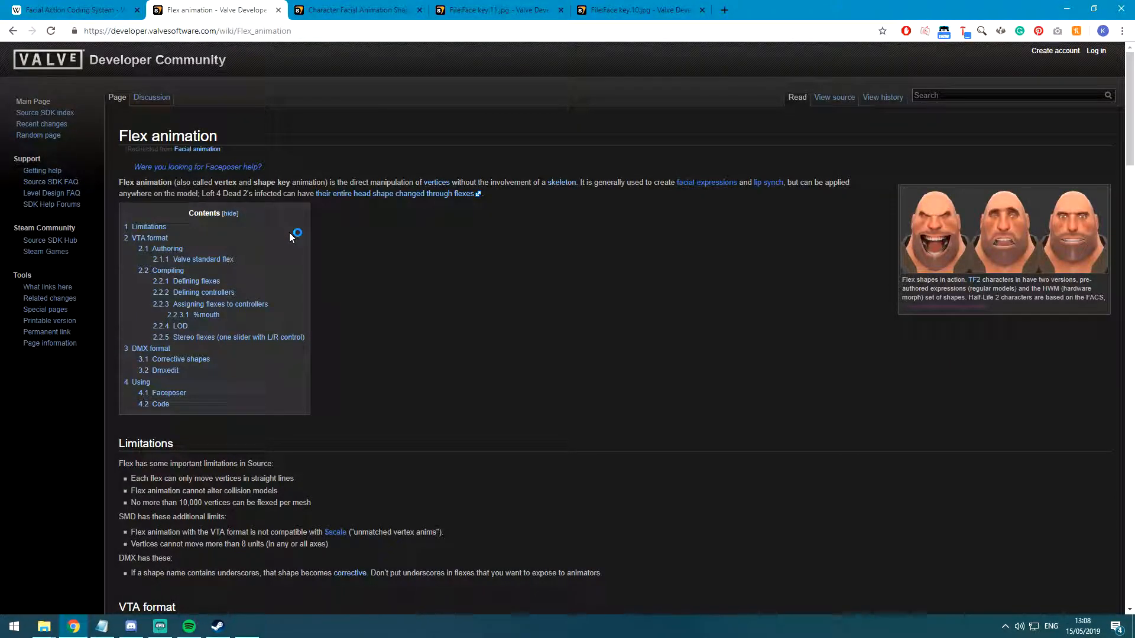
scroll(289, 232, "down", 7)
scroll(291, 237, "down", 1)
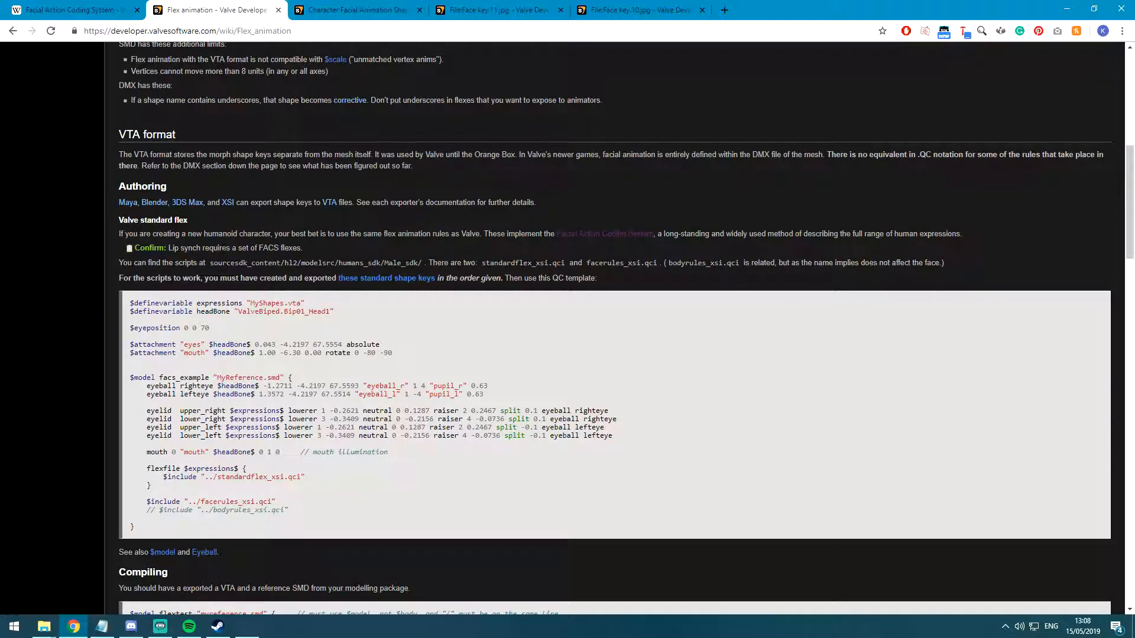
scroll(135, 183, "up", 4)
scroll(152, 594, "down", 13)
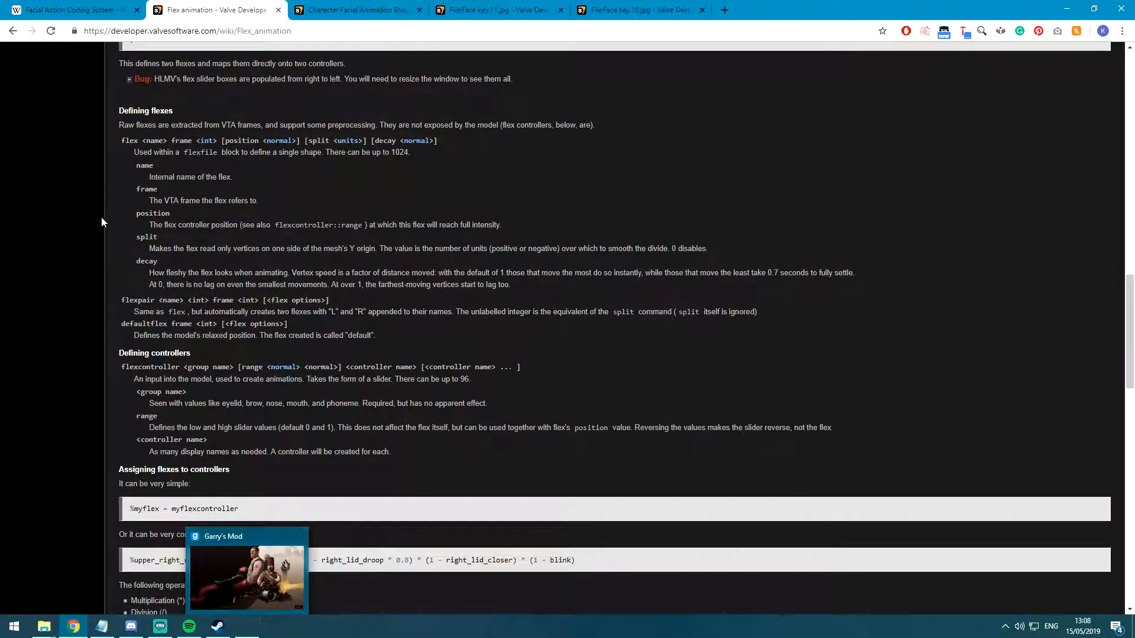
scroll(90, 264, "down", 6)
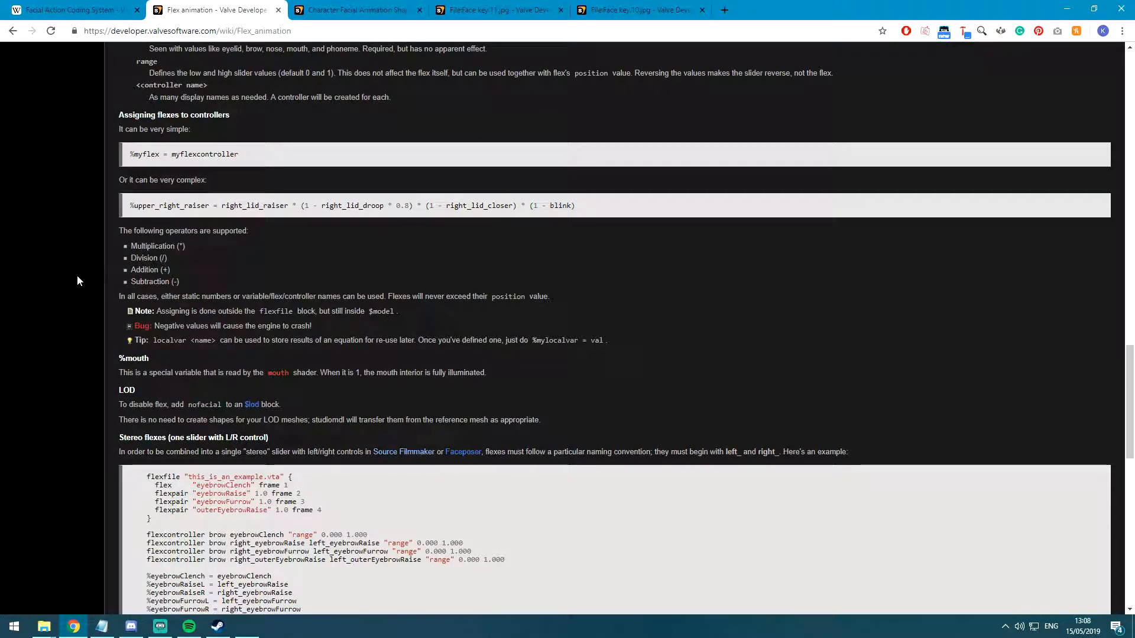
Read the simple and complex examples under Assigning flexes to controllers, highlighting the %upper_right_raiser expression.
scroll(89, 281, "up", 3)
mouse_move(117, 290)
left_mouse_down()
mouse_move(227, 299)
mouse_move(117, 289)
left_mouse_up()
left_click(232, 314)
left_click(177, 327)
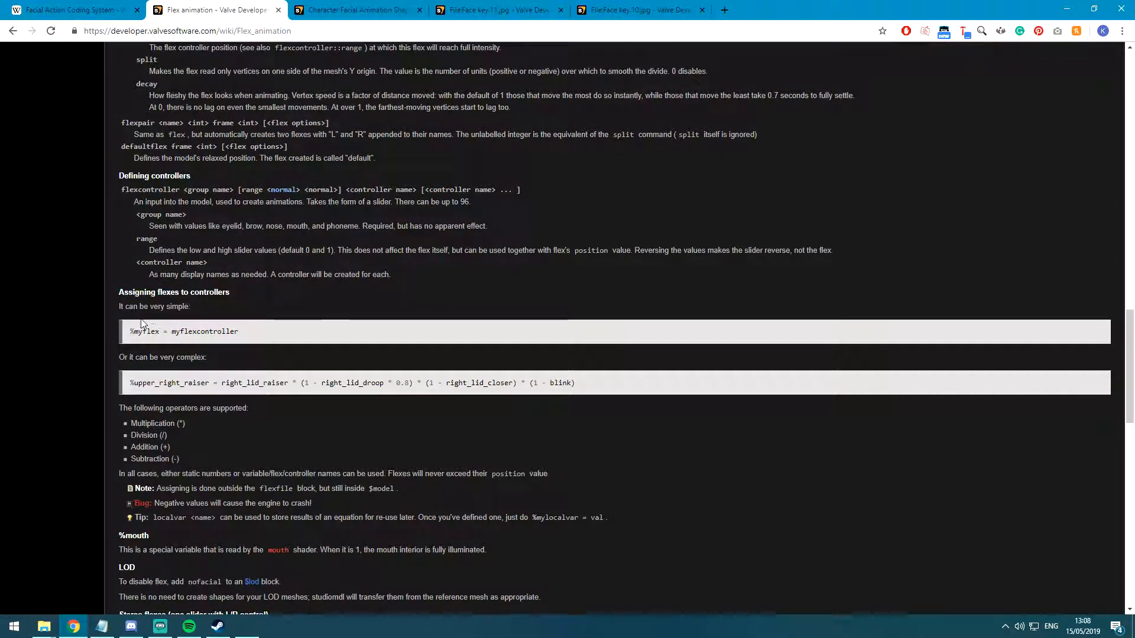
left_click_drag(118, 357, 208, 359)
left_click(234, 390)
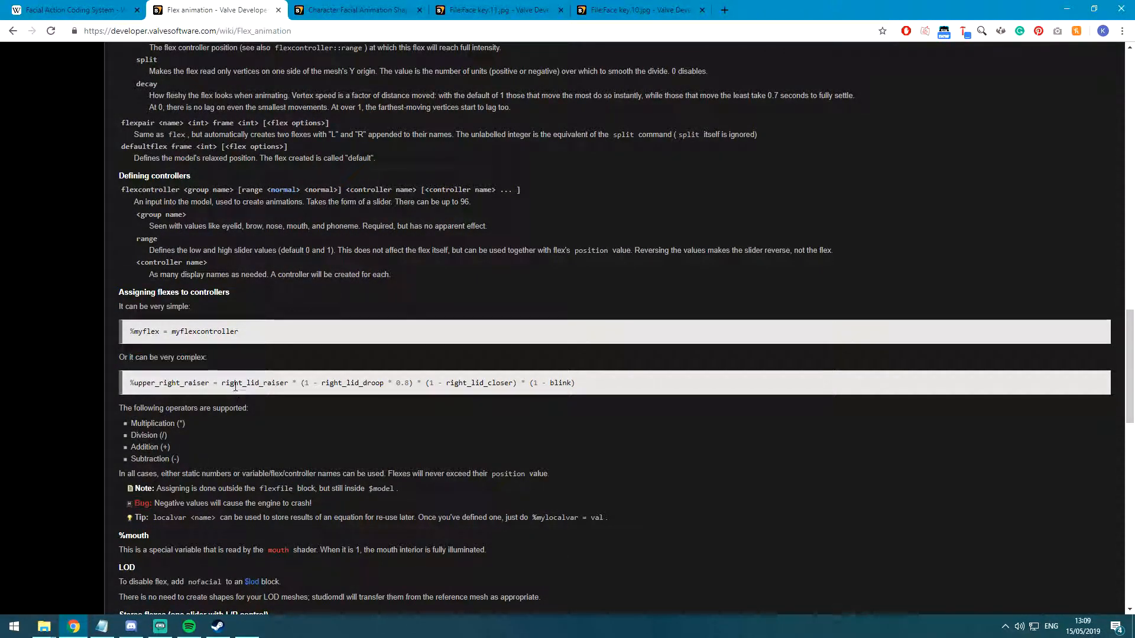
triple_click(234, 387)
Look over the QC template and the stereo flexes example, and return to highlight the complex flex expression.
scroll(122, 178, "up", 10)
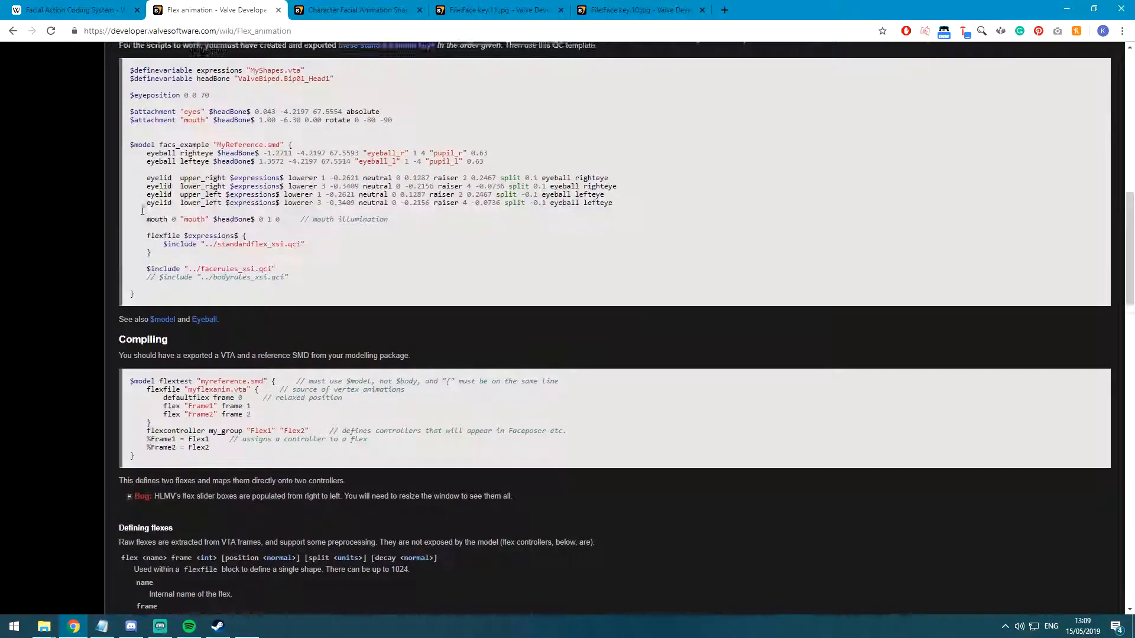
scroll(141, 215, "up", 4)
scroll(141, 215, "down", 18)
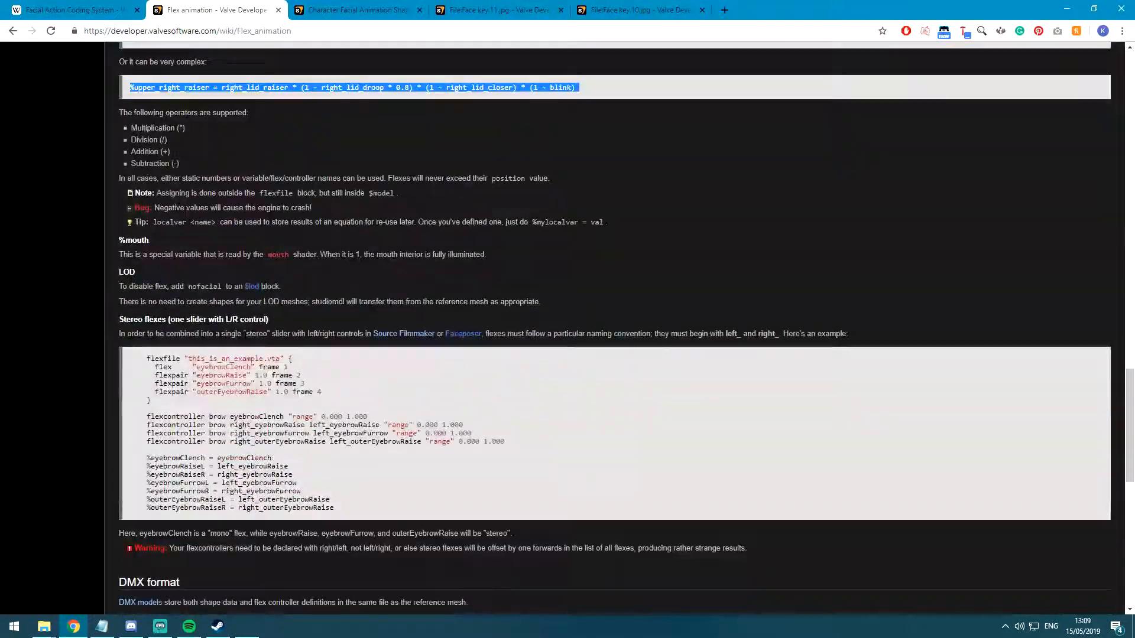
scroll(241, 319, "up", 2)
left_click(279, 244)
left_click_drag(577, 205, 178, 211)
triple_click(178, 211)
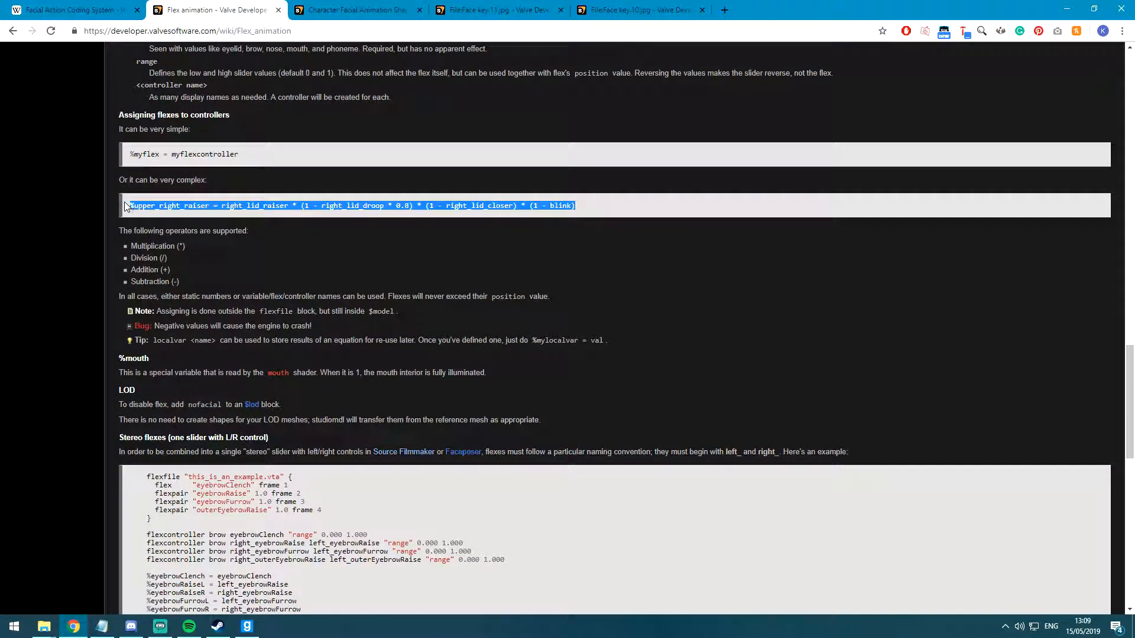
Review the flex assignment heading, the complex expression, the supported operators and the %mouth notes.
left_click(200, 226)
left_click_drag(227, 115, 149, 129)
left_click(190, 115)
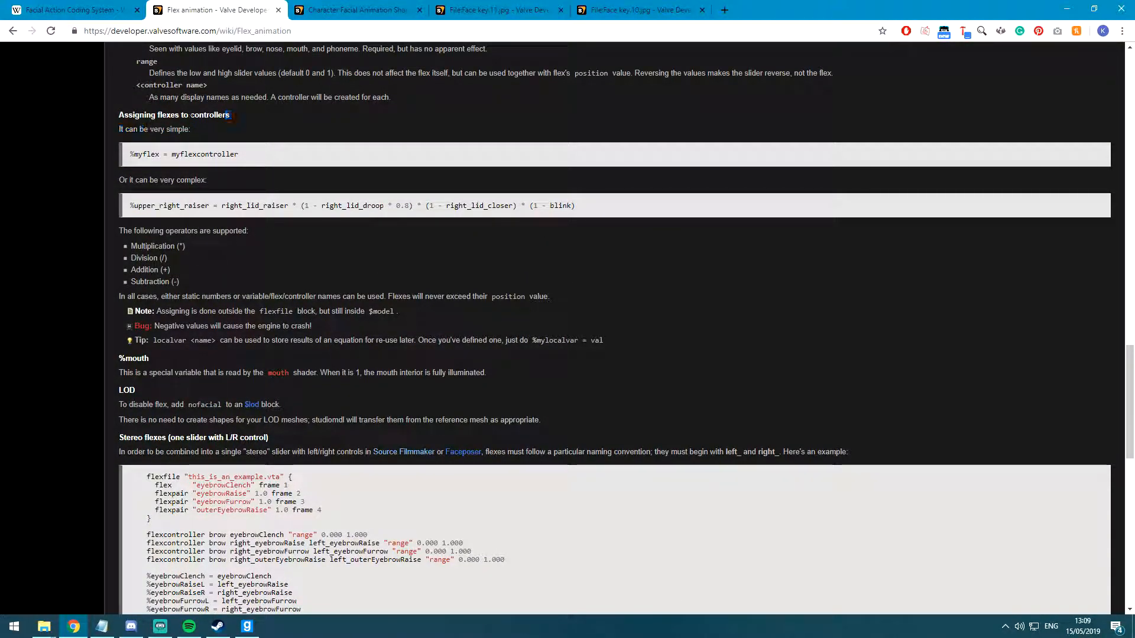
triple_click(257, 206)
left_click(369, 205)
left_click_drag(180, 296, 103, 242)
left_click(188, 278)
left_click_drag(314, 372, 135, 390)
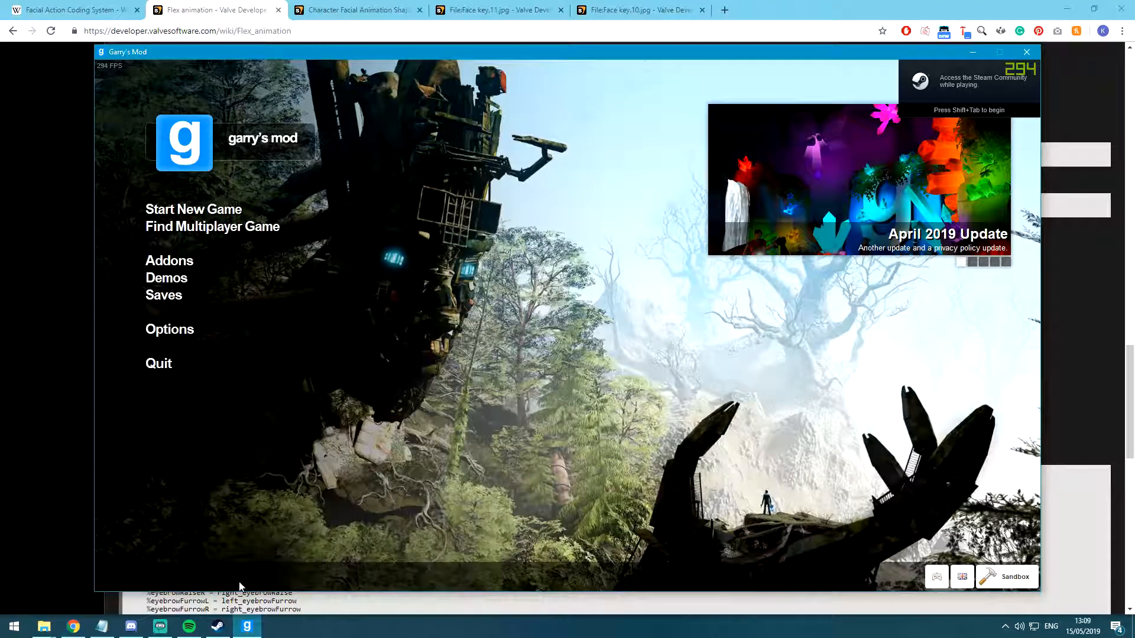
Switch to Garry's Mod, start a new Sandbox game on gm_construct, and minimize the game while it loads.
left_click(247, 626)
left_click(196, 214)
left_click(278, 175)
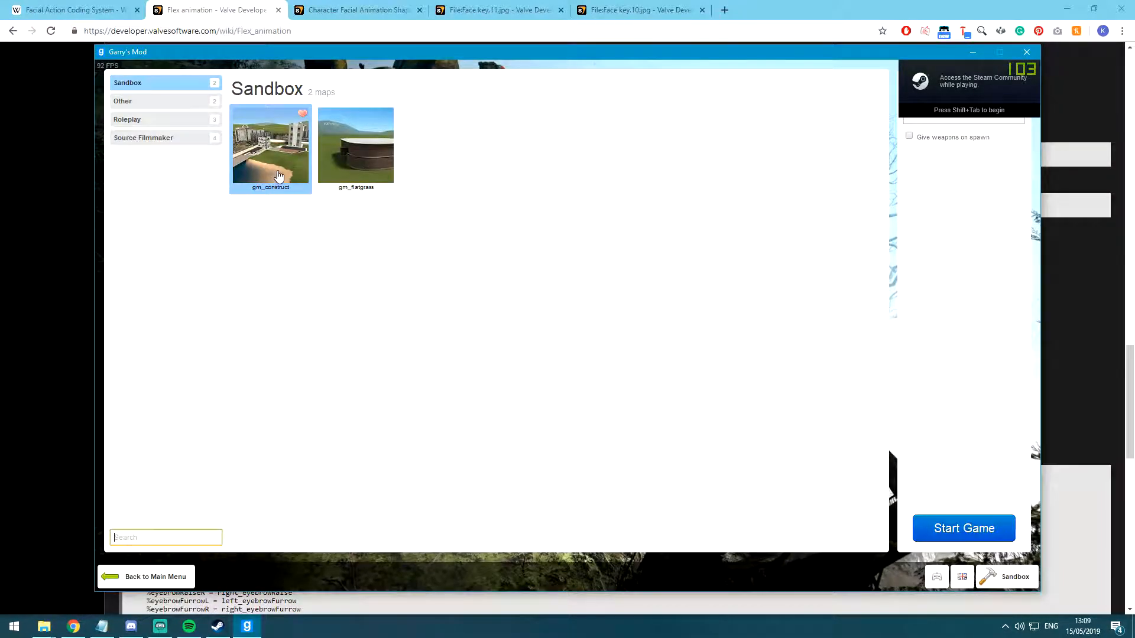
double_click(278, 177)
left_click(973, 52)
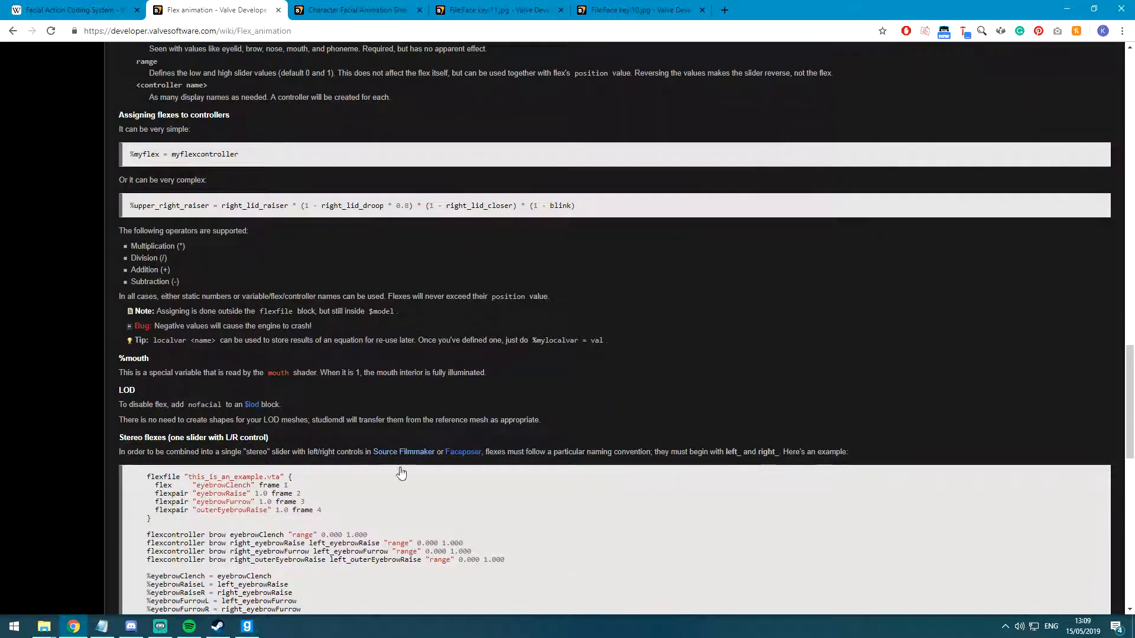
Examine the wiki's stereo flexes, DMX format and corrective shapes sections, and go back up to Defining flexes.
scroll(349, 431, "down", 2)
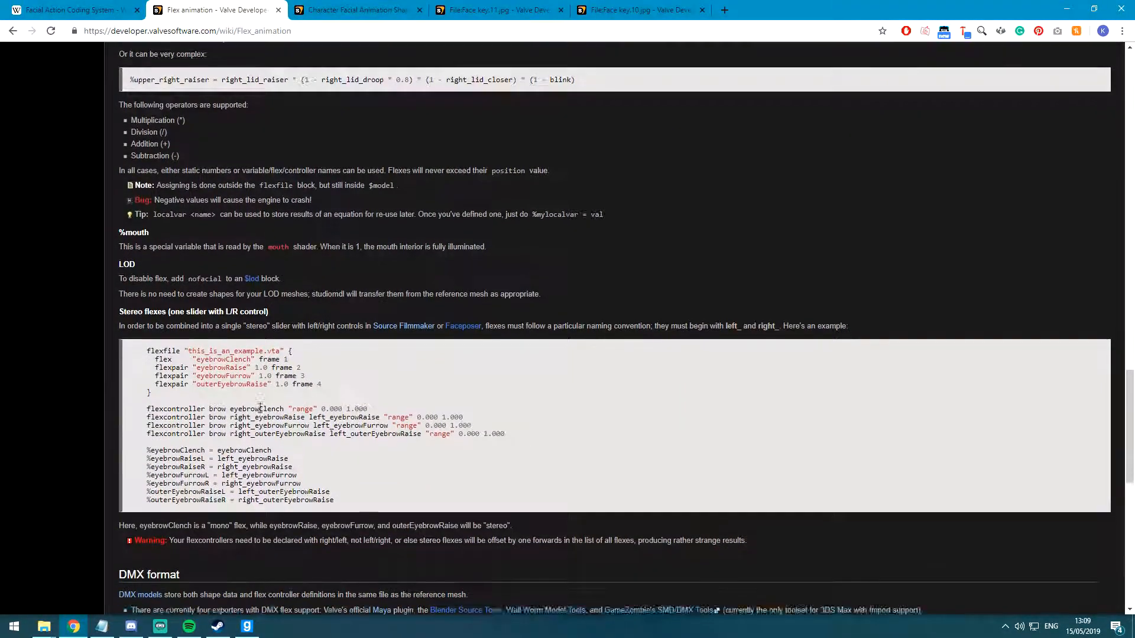
scroll(260, 408, "down", 6)
scroll(213, 414, "down", 5)
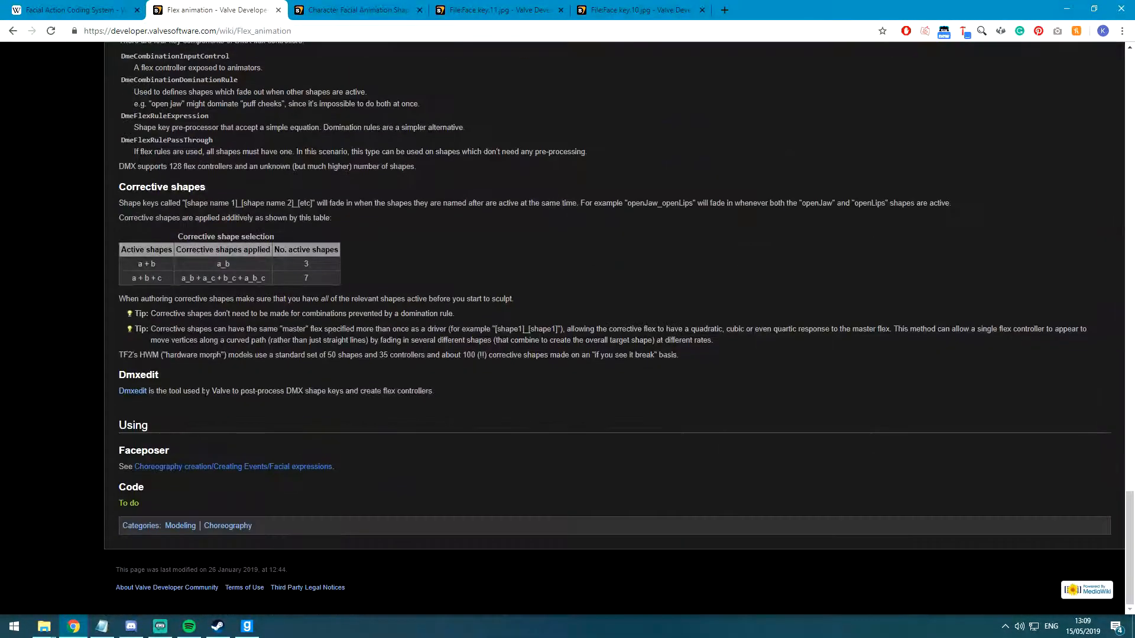
scroll(193, 401, "up", 9)
scroll(193, 400, "up", 5)
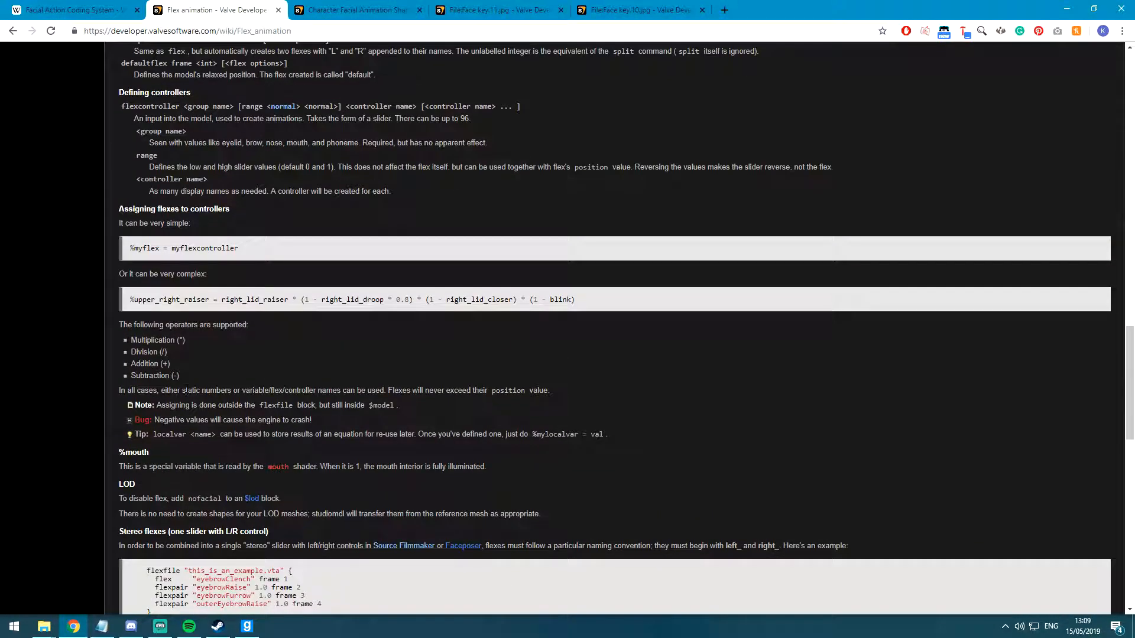
scroll(168, 356, "down", 5)
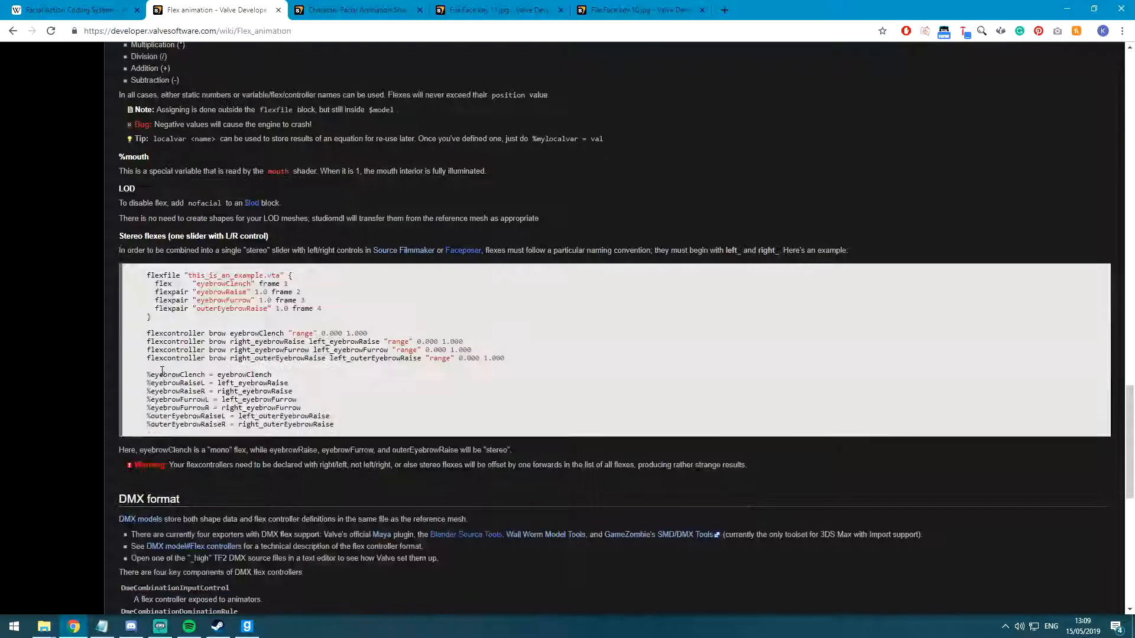
scroll(170, 378, "up", 12)
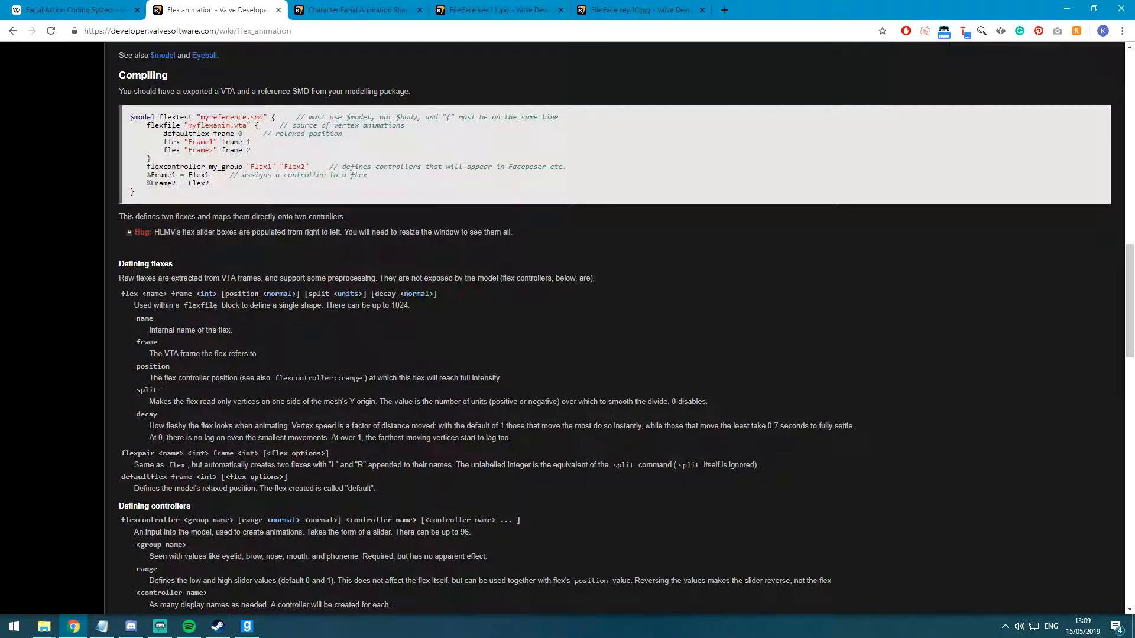
left_click_drag(119, 266, 175, 279)
left_click(176, 309)
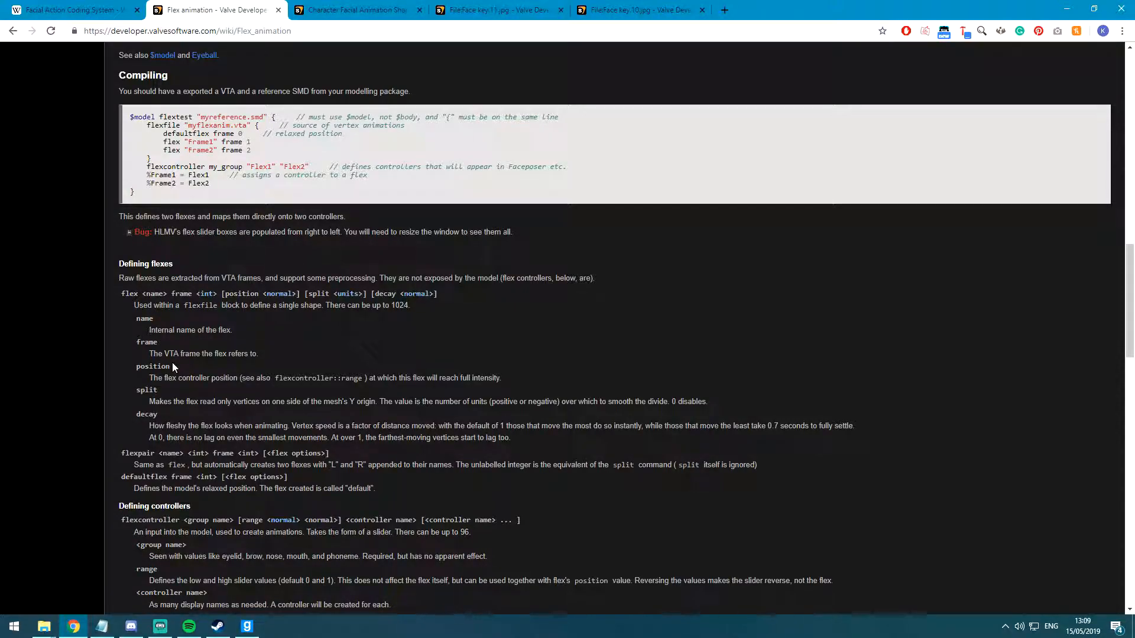
Review the wiki's flex definitions, controller assignment and QC template, and go back up to highlight the Valve standard flex notes.
scroll(192, 336, "down", 5)
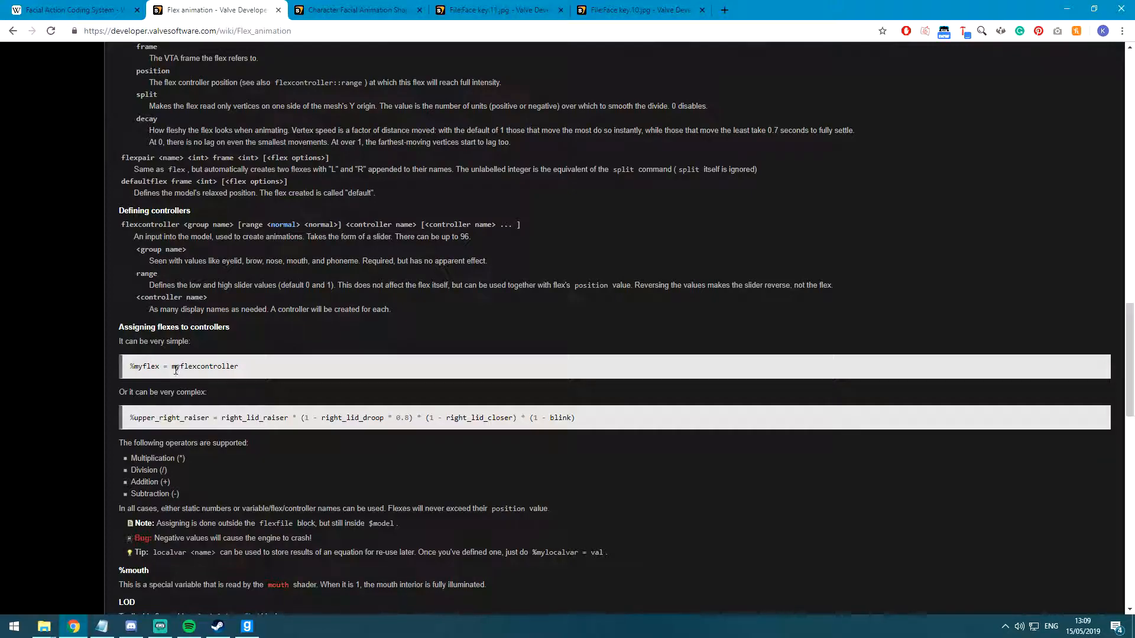
scroll(160, 360, "up", 15)
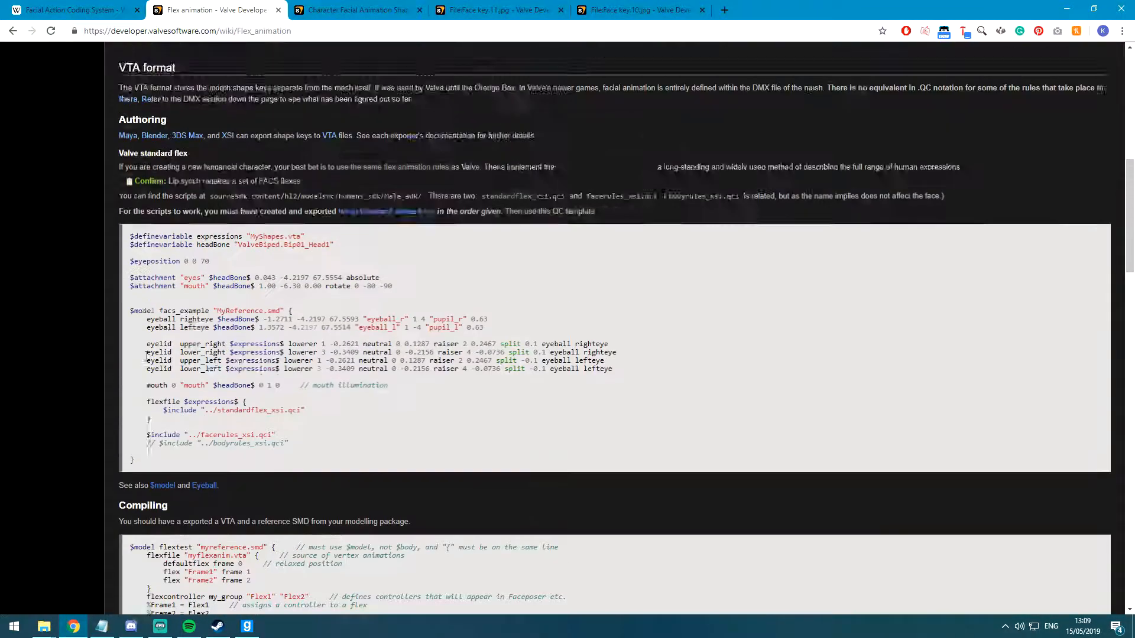
scroll(146, 356, "up", 5)
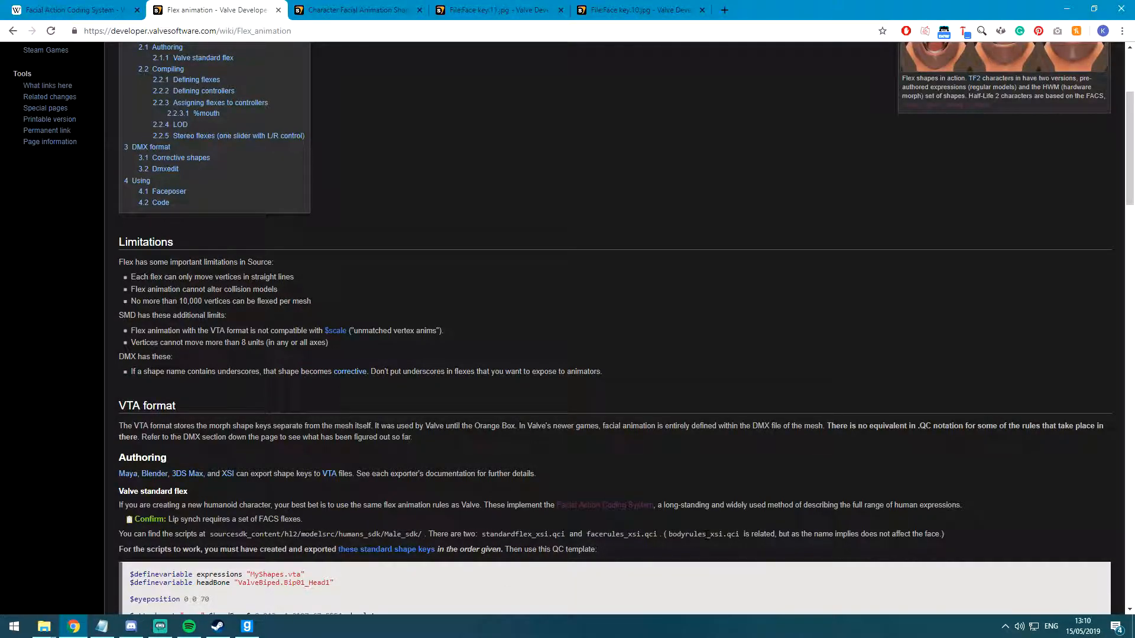
left_click_drag(767, 536, 287, 520)
left_click(378, 533)
left_click(295, 578)
Switch to Garry's Mod, return to the loaded game and search the spawnlists for "markus_facs".
left_click(246, 625)
left_click(787, 168)
key("q")
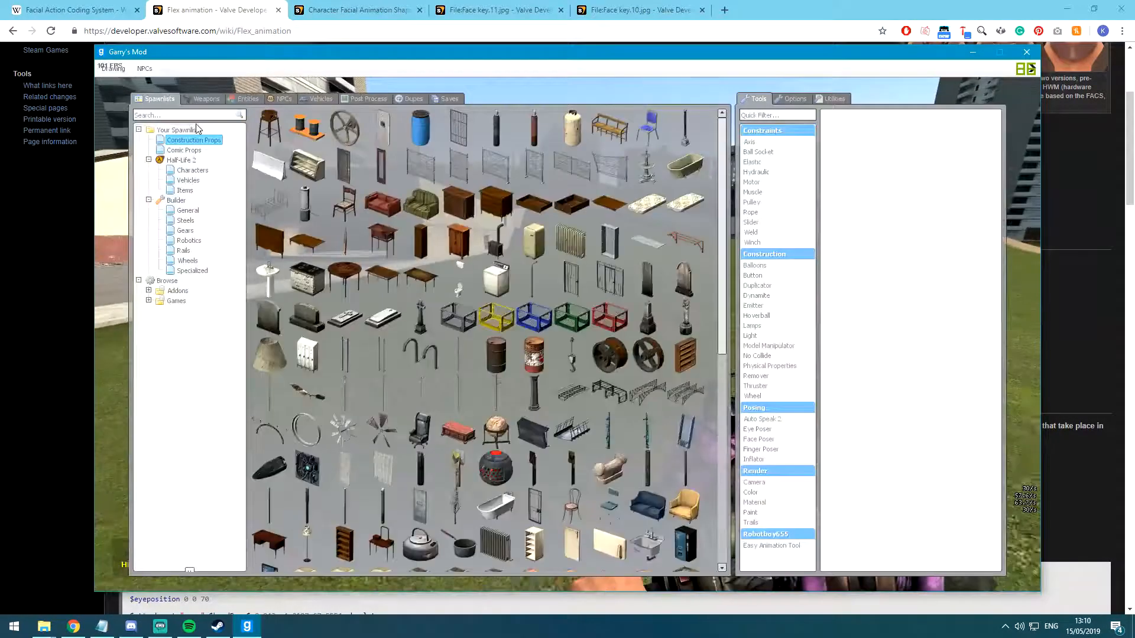
left_click(170, 116)
type("markus_facs")
key("Return")
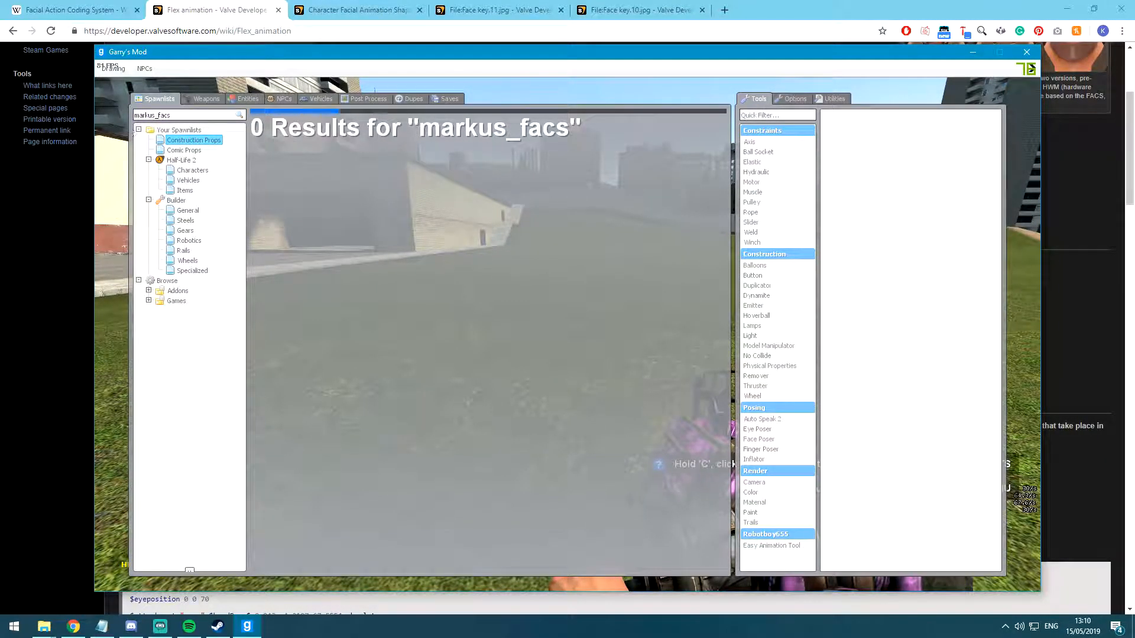
Spawn the markus_facs ragdoll on the open pavement and make it animatable.
key("q")
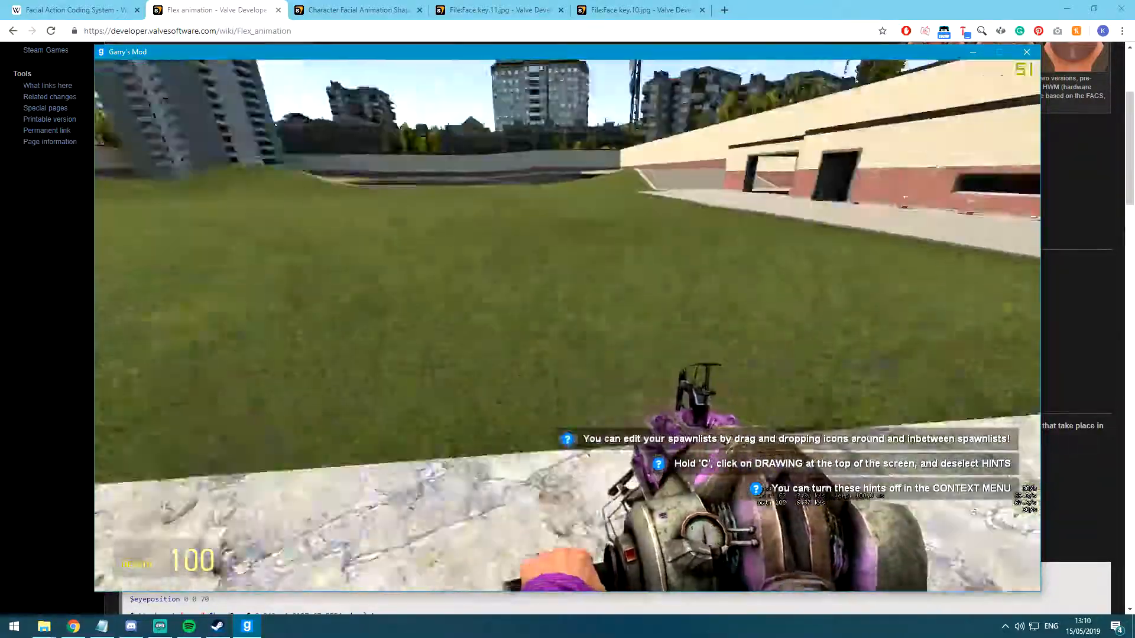
key("w")
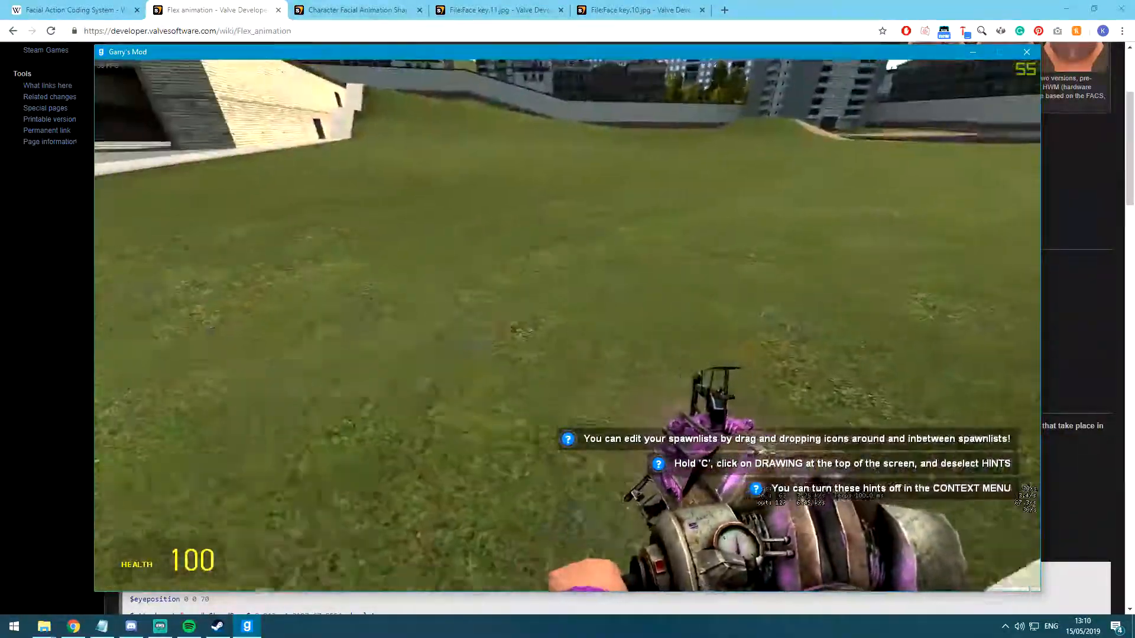
key("q")
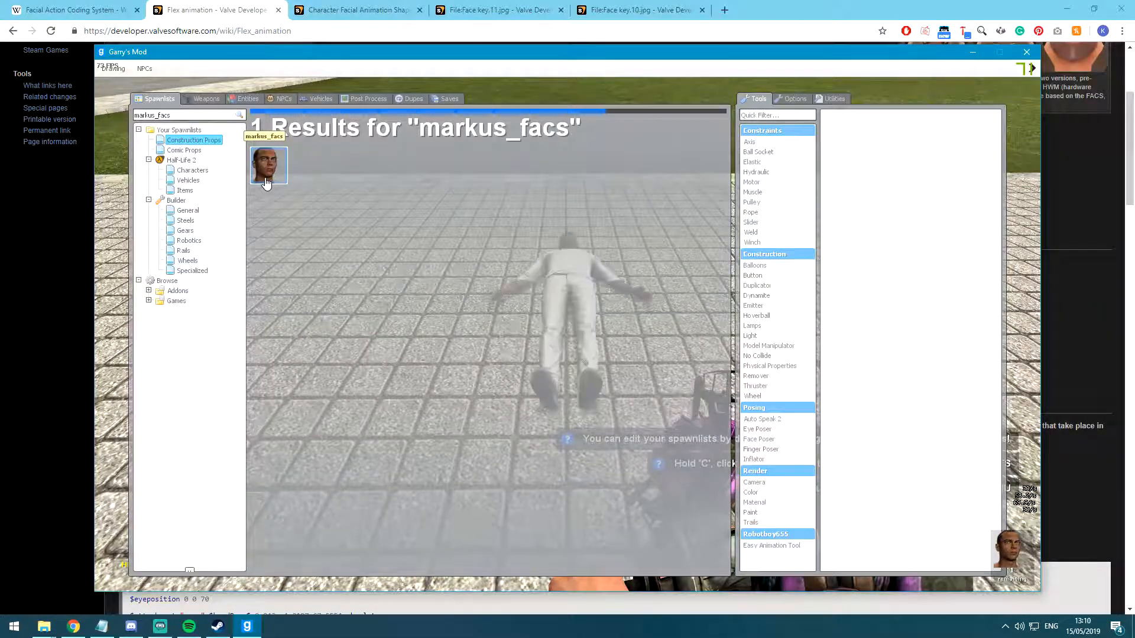
key("c")
right_click(589, 276)
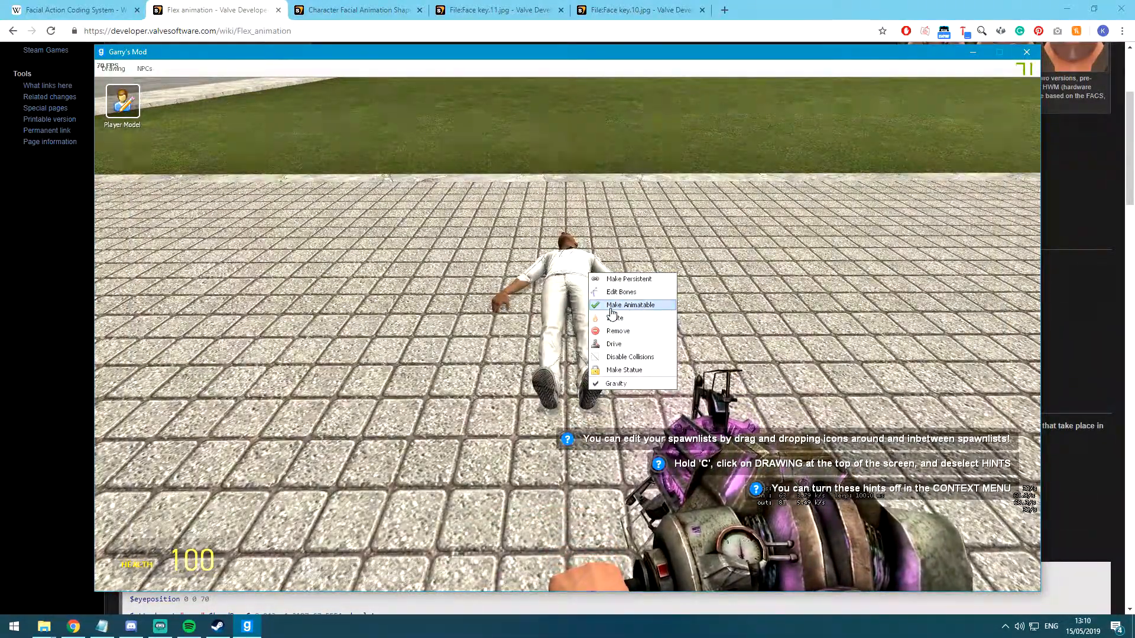
left_click(611, 305)
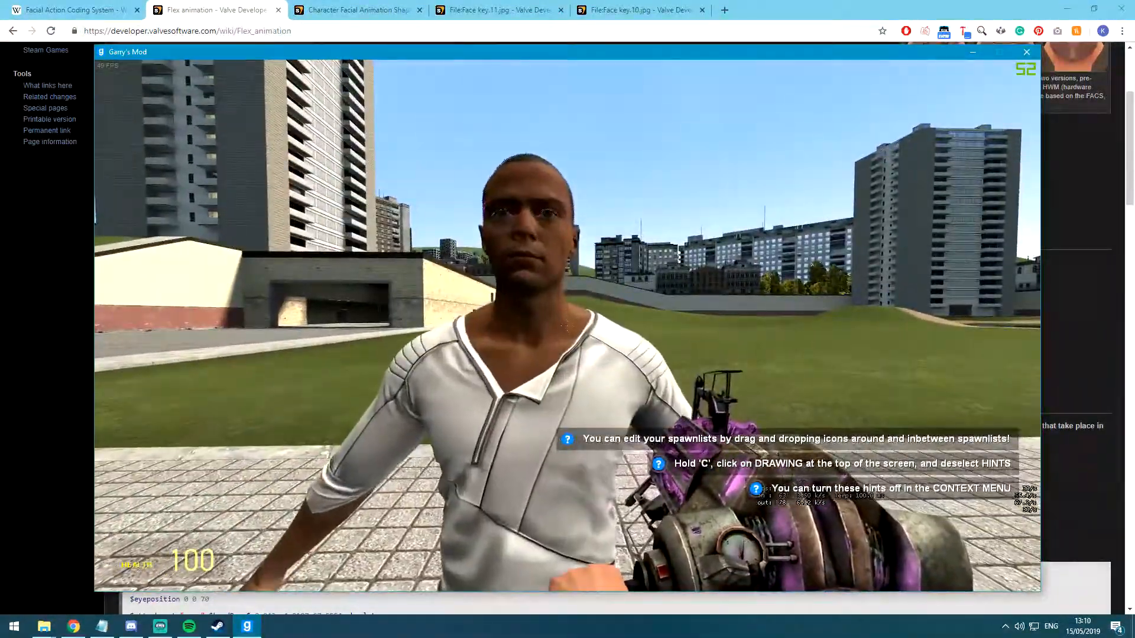
Use the Model Manipulator tool to set the player model to the spawned markus_facs model.
key("q")
left_click(798, 348)
key("q")
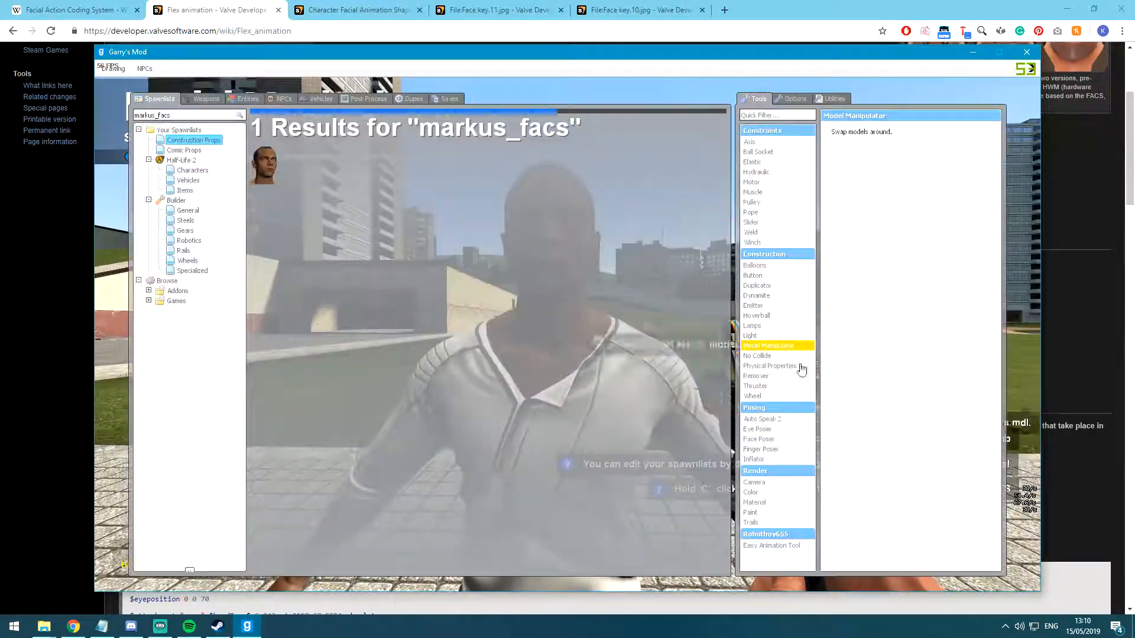
Place a camera with the Camera tool and view the player character through it.
left_click(754, 483)
left_click(567, 325)
key("KP_0")
key("w")
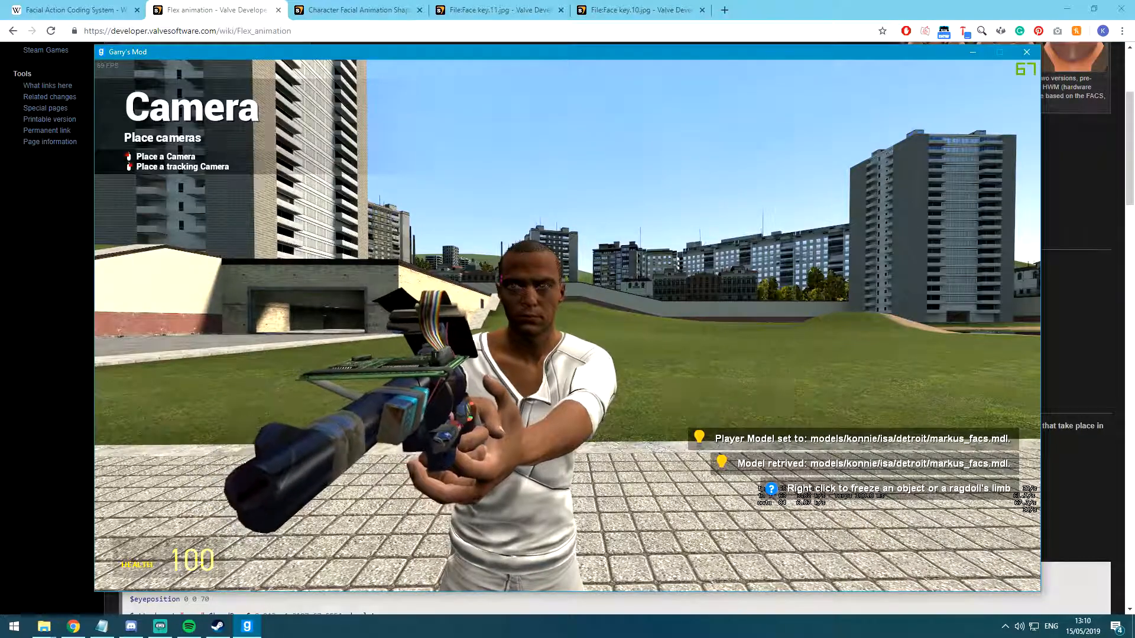
Move the player character up to the camera, inspect its face and eyes from several angles, and undo the camera.
key("w")
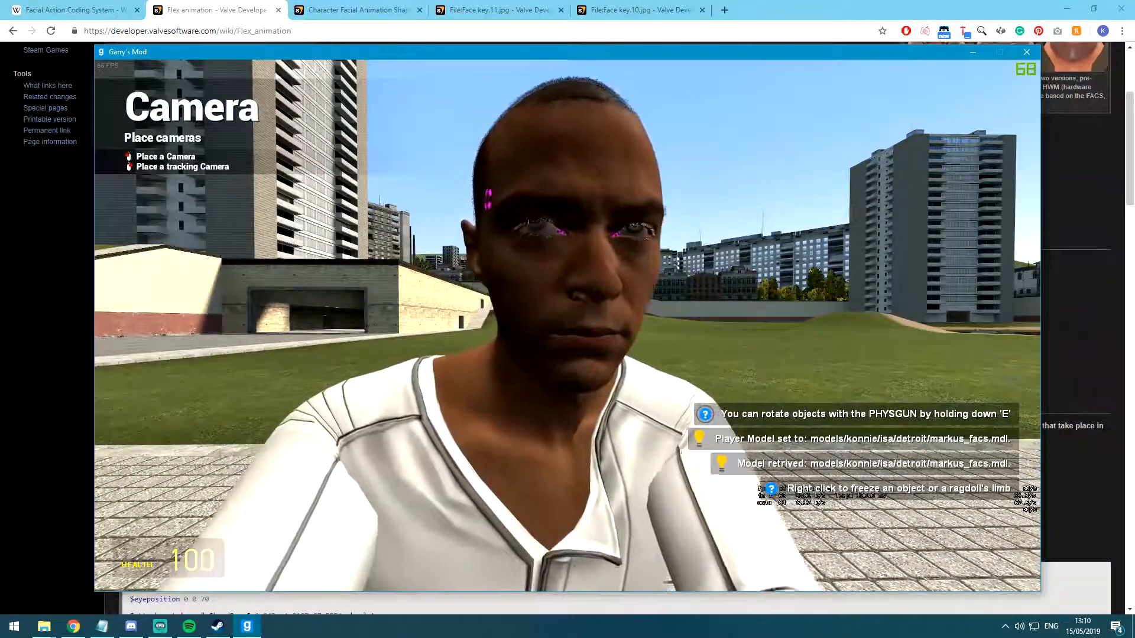
key("d")
key("3")
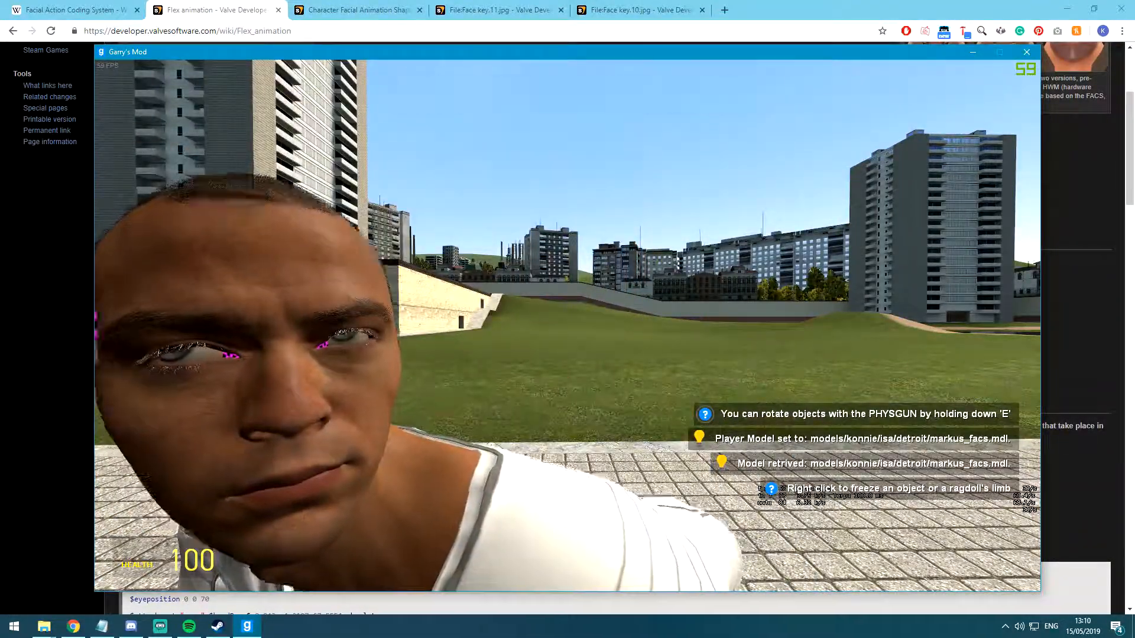
left_click(567, 325)
key("Escape")
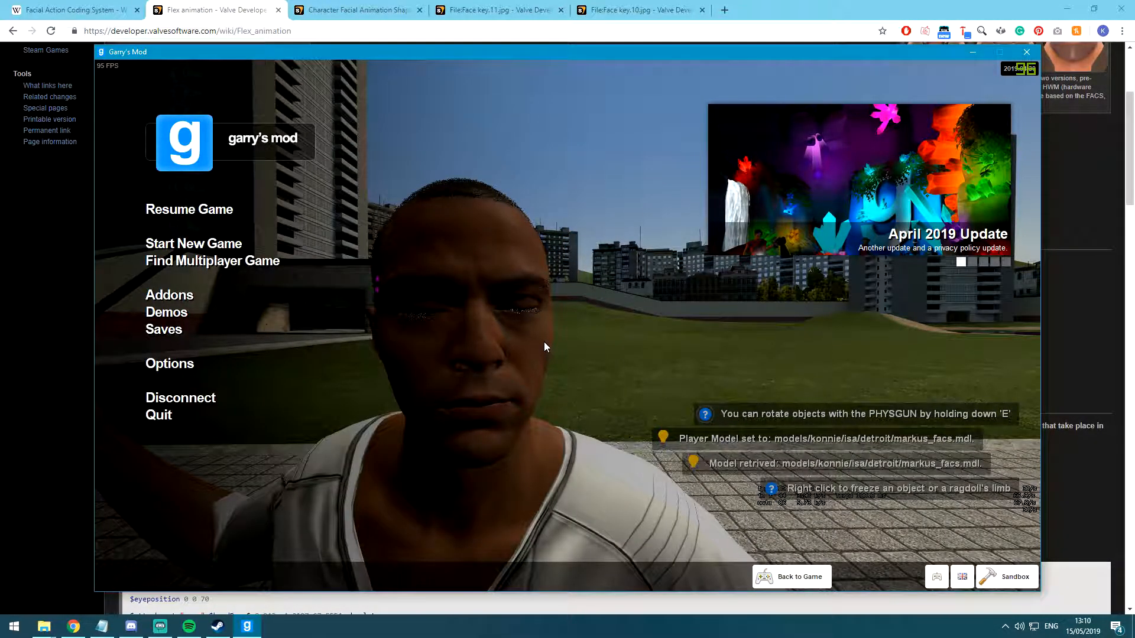
key("Escape")
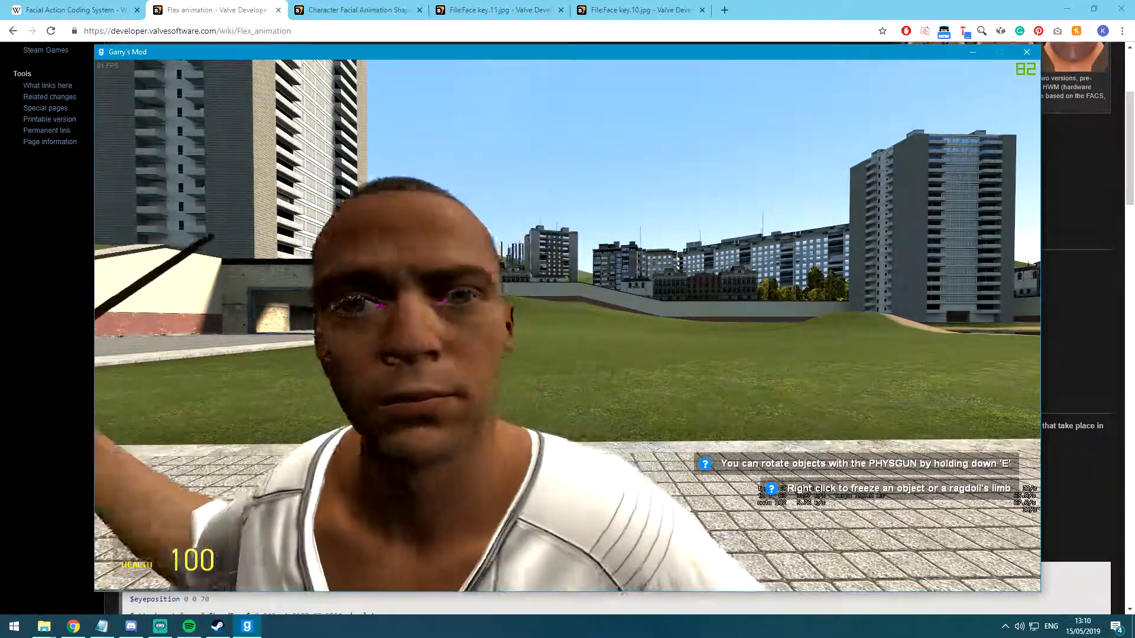
key("z")
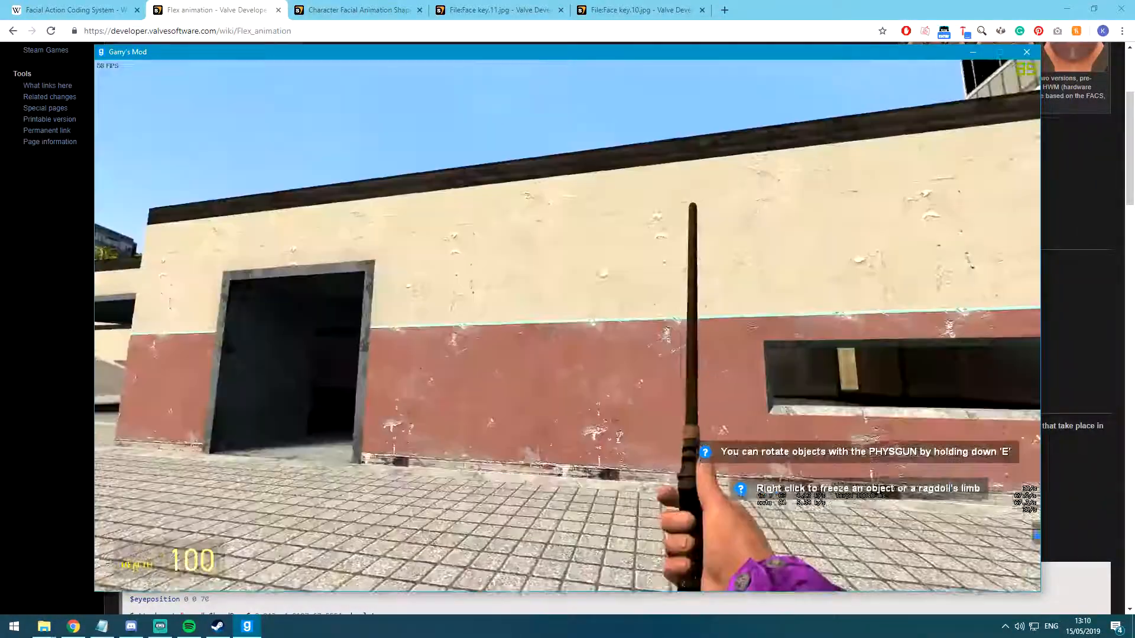
Start adjusting the spawned character's eye position with the Eye Poser and look over the console messages.
key("q")
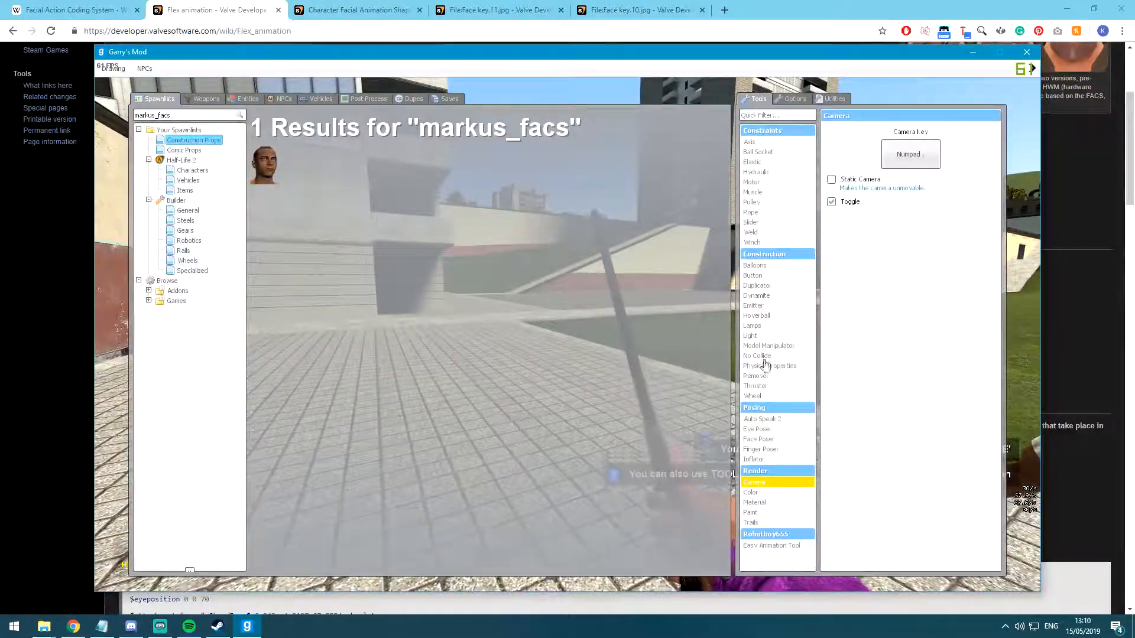
left_click(761, 429)
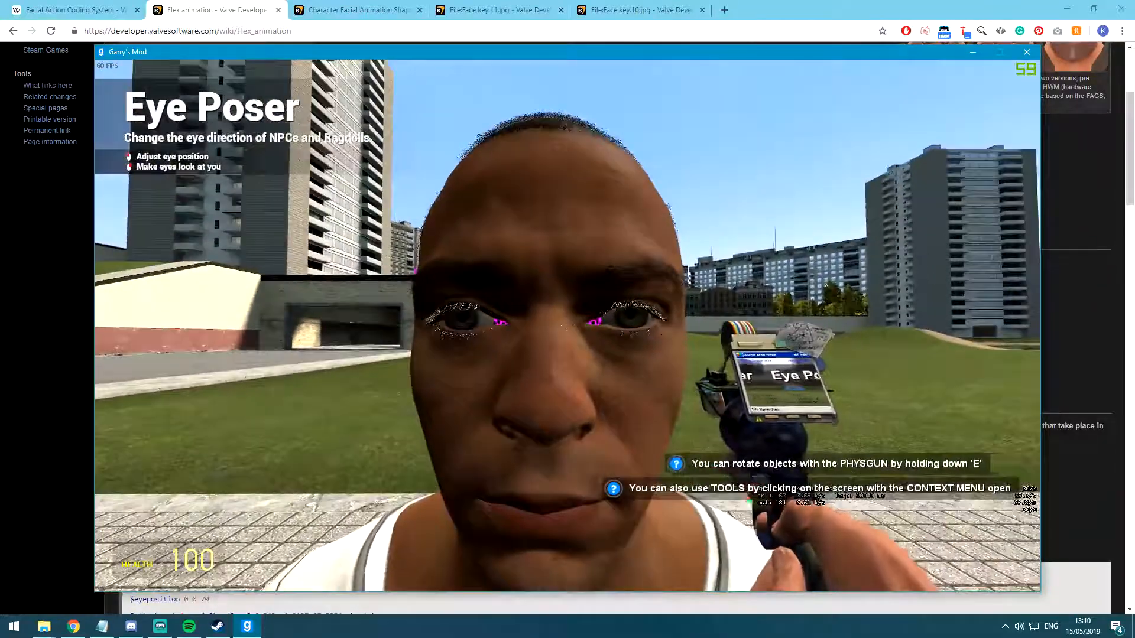
left_click(568, 325)
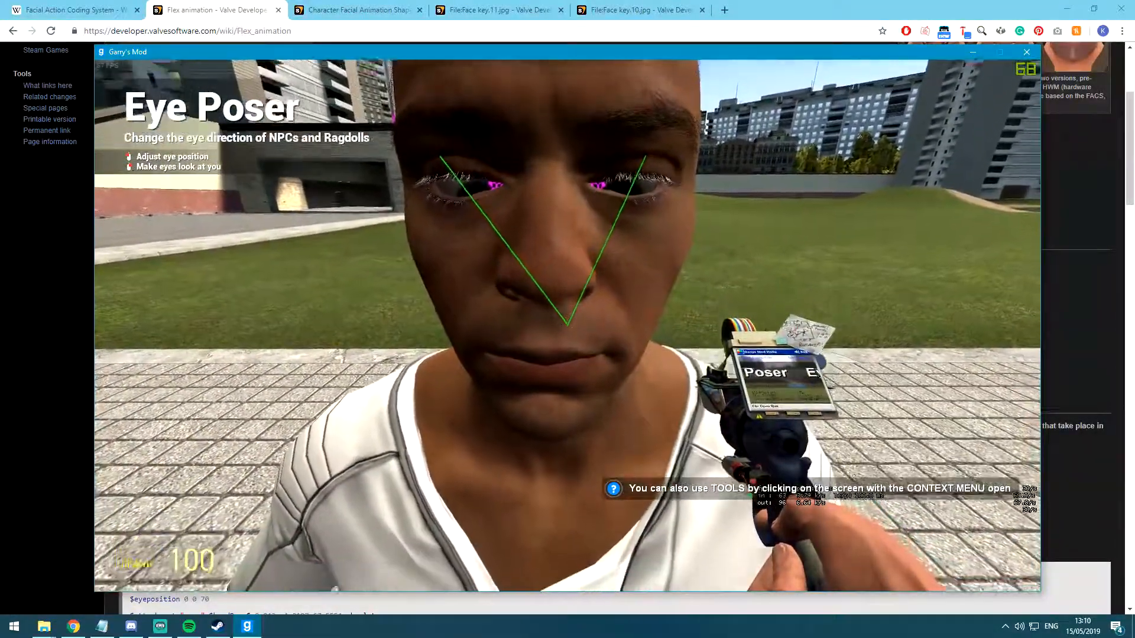
key("grave")
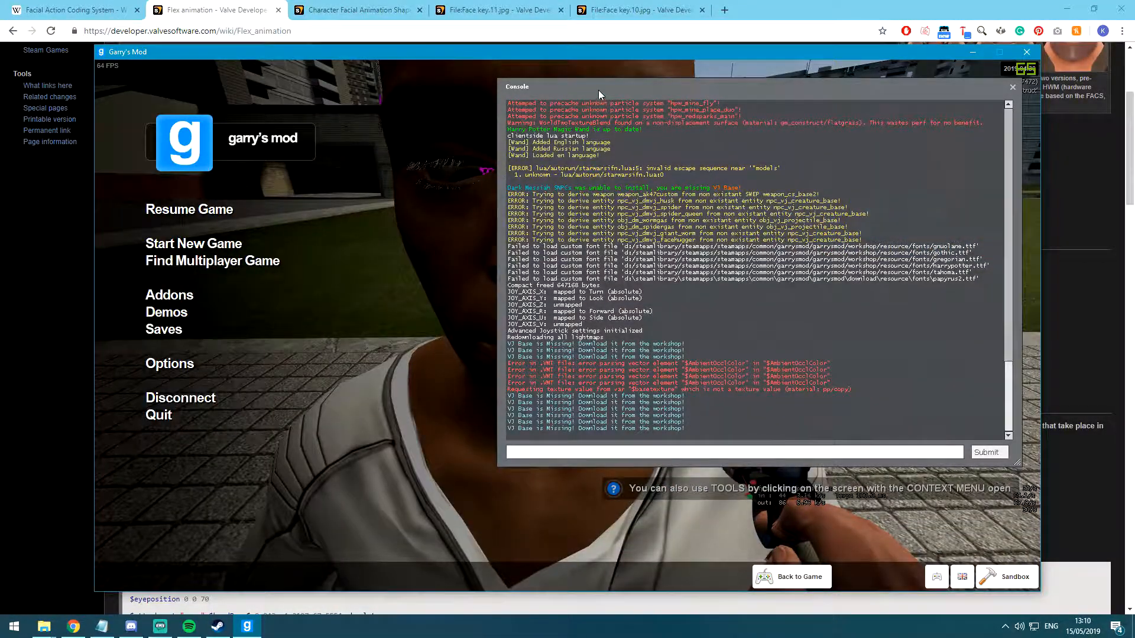
left_click_drag(596, 91, 673, 291)
key("grave")
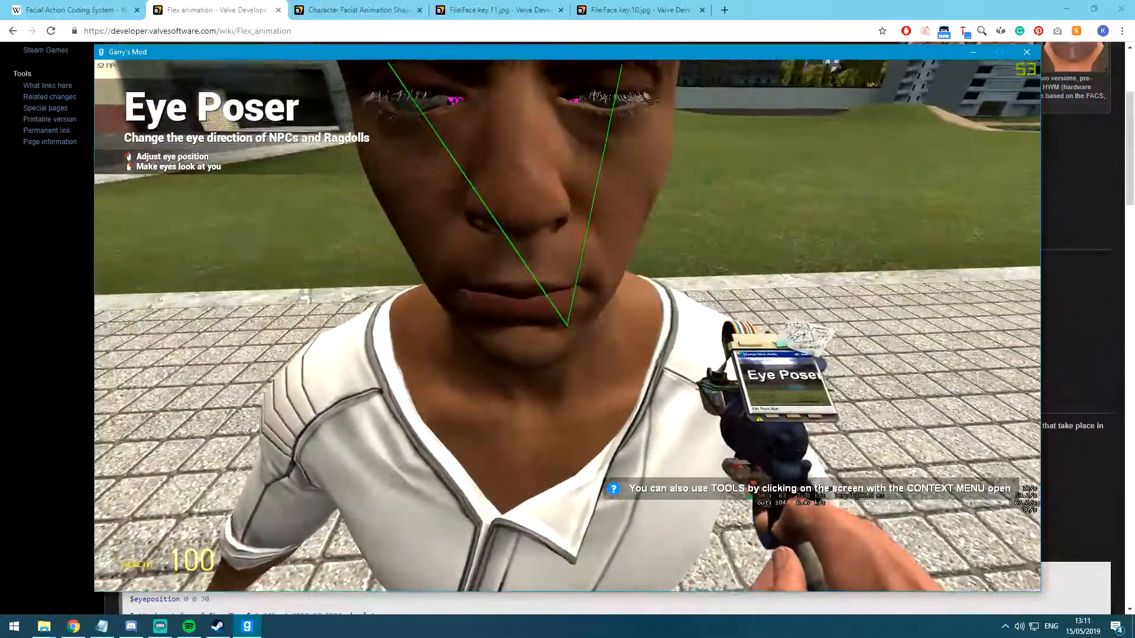
Try aiming the character's eyes at a point and at the player with the Eye Poser, and undo the ragdoll.
left_click(567, 325)
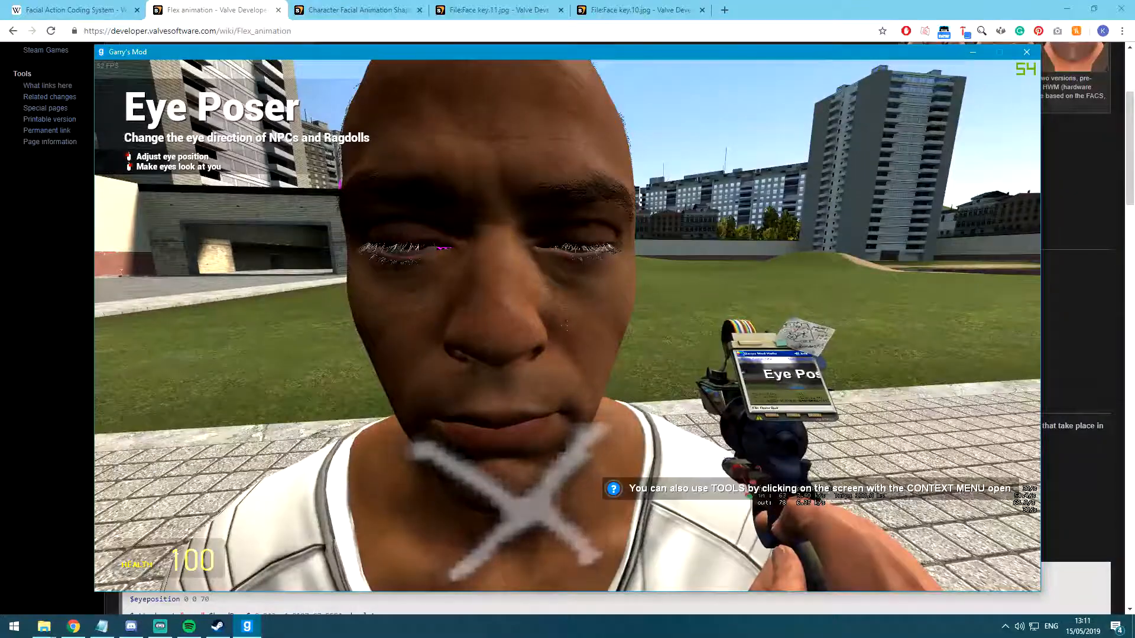
right_click(568, 325)
key("s")
key("w")
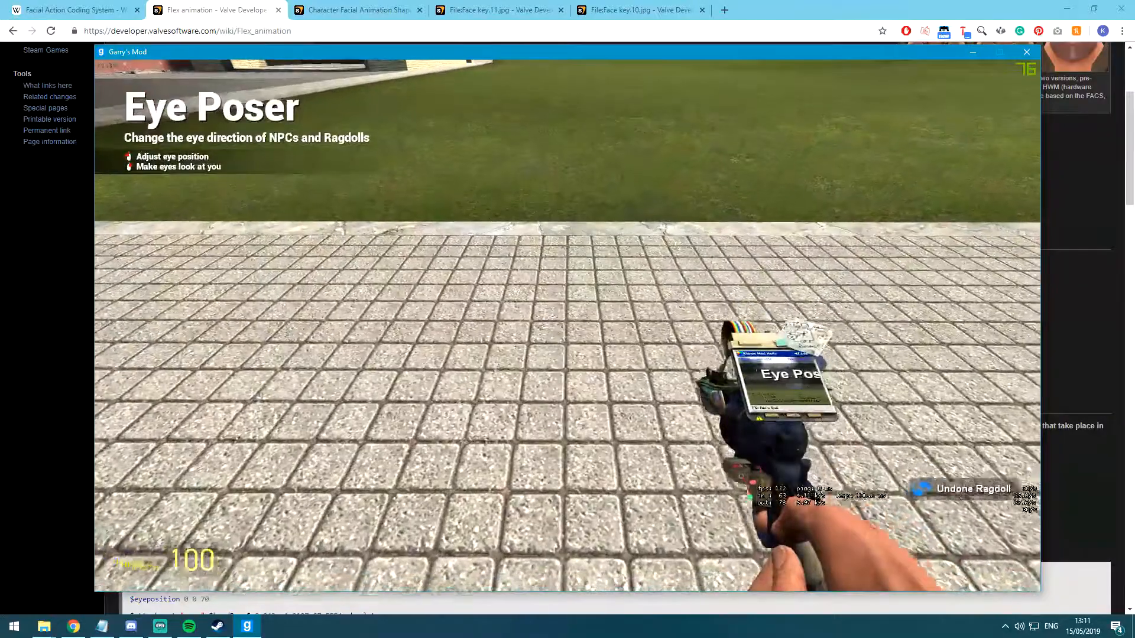
Spawn a fresh markus_facs ragdoll on the pavement and make it animatable.
key("q")
left_click(266, 168)
key("c")
right_click(586, 279)
left_click(596, 311)
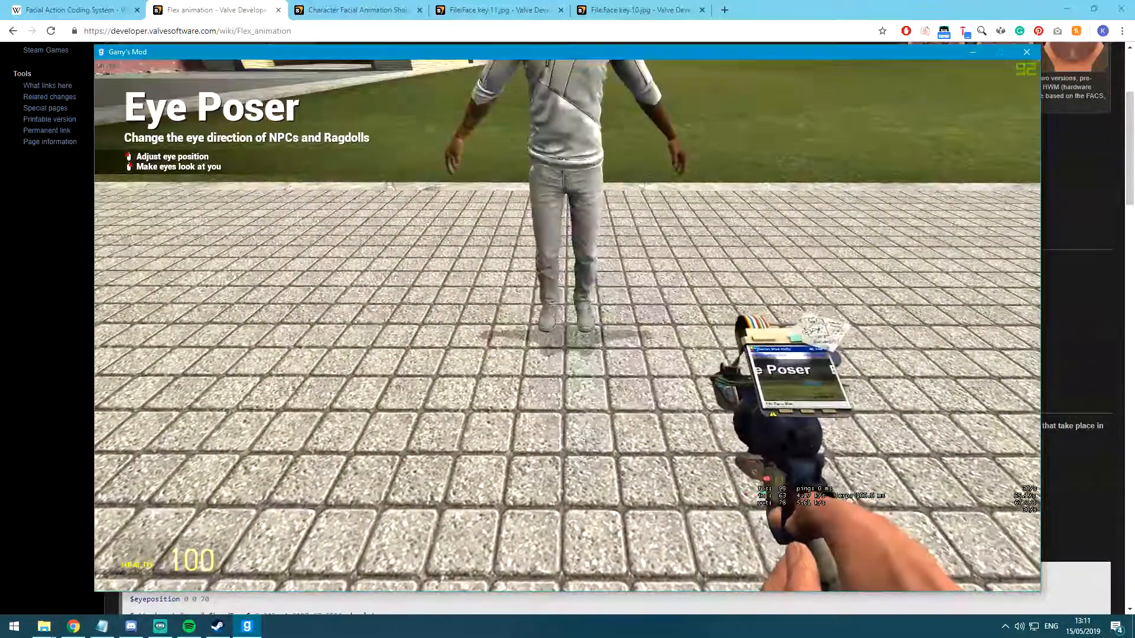
Select the new character with the Face Poser, move close to its face and open the expression sliders.
key("q")
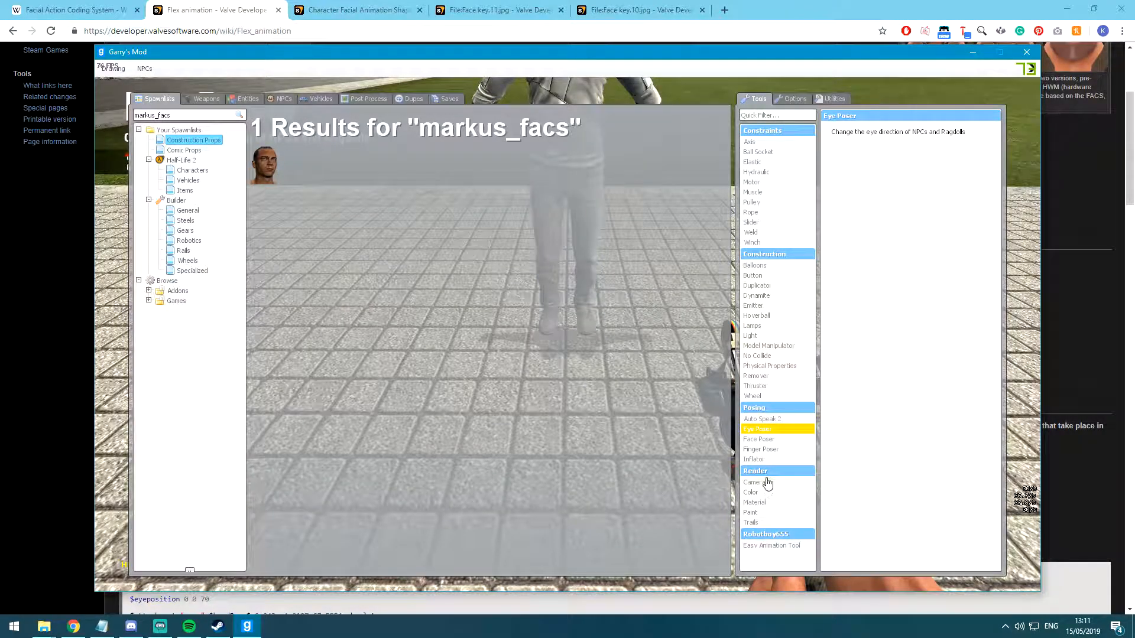
left_click(759, 439)
right_click(567, 325)
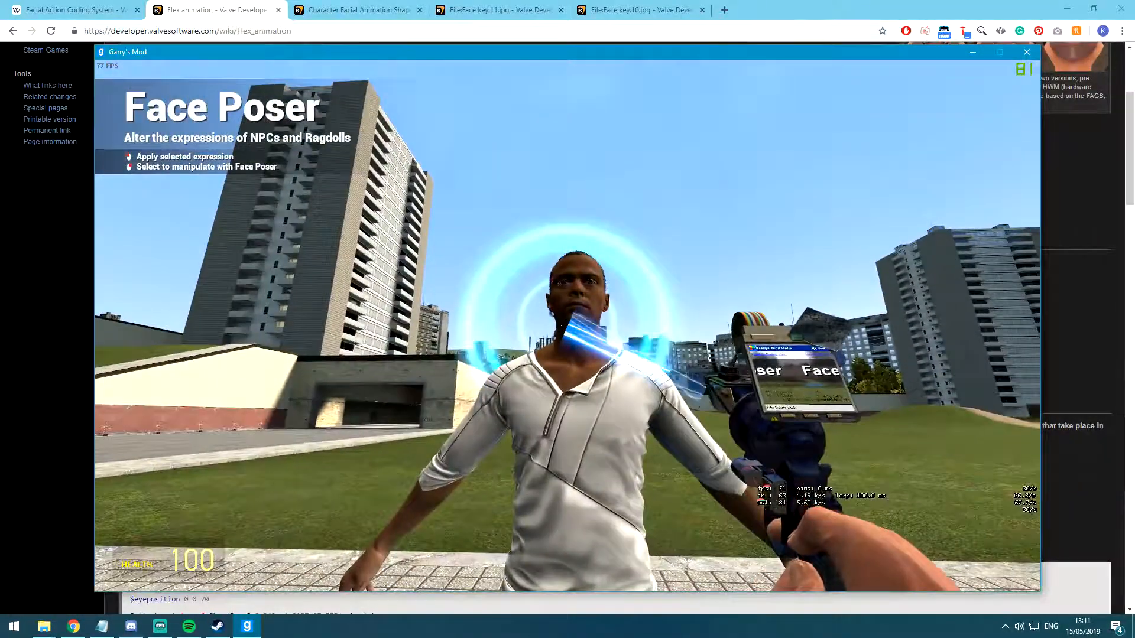
key("space")
key("w")
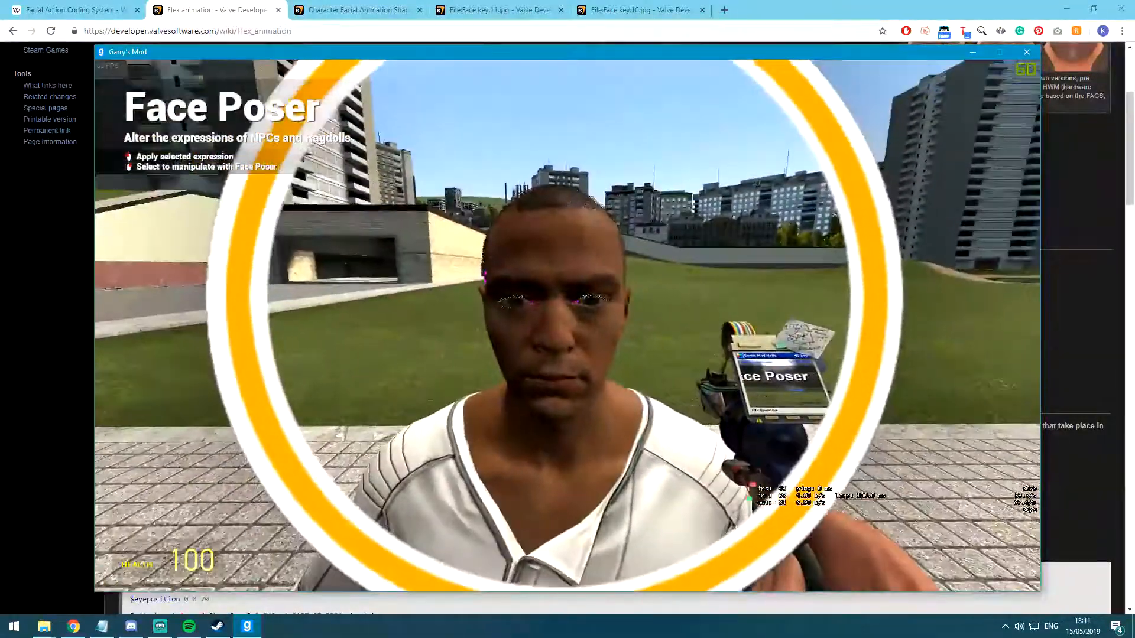
key("c")
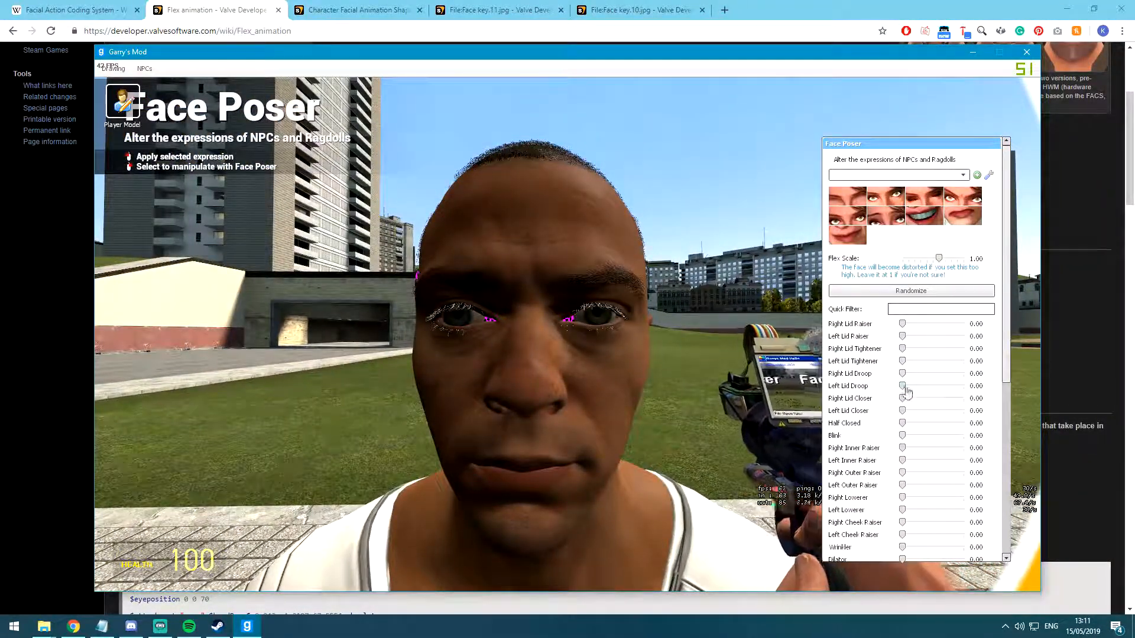
Test the eyelid, blink, inner raiser, upper raiser, wrinkler and lowerer flexes on the face, returning the sliders to 0.
left_click_drag(1039, 412, 908, 361)
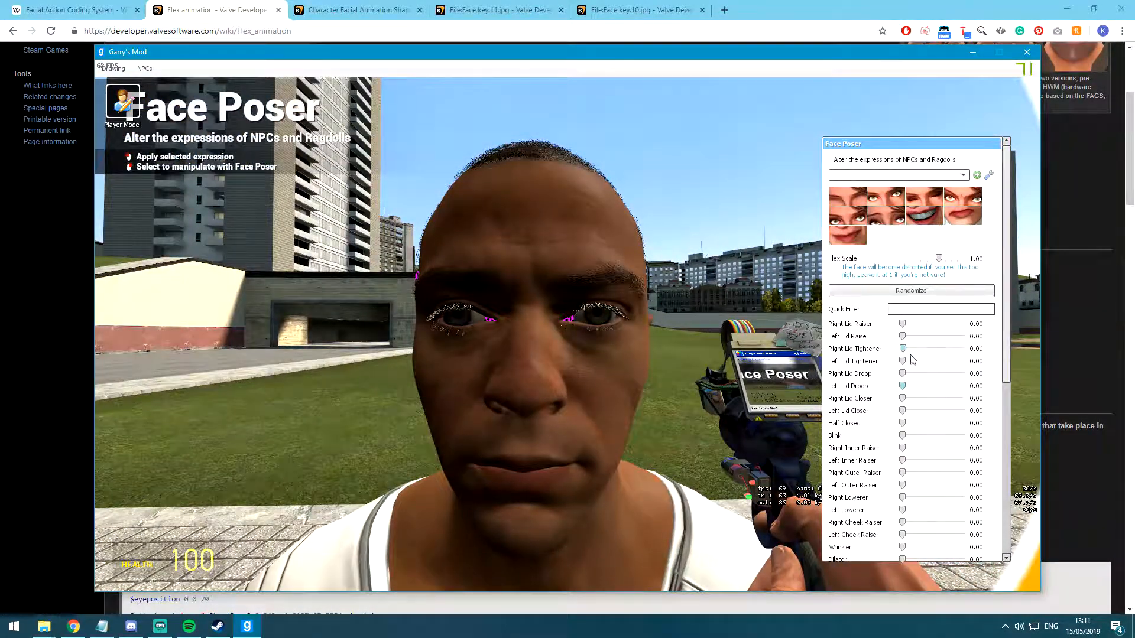
left_click_drag(903, 436, 845, 451)
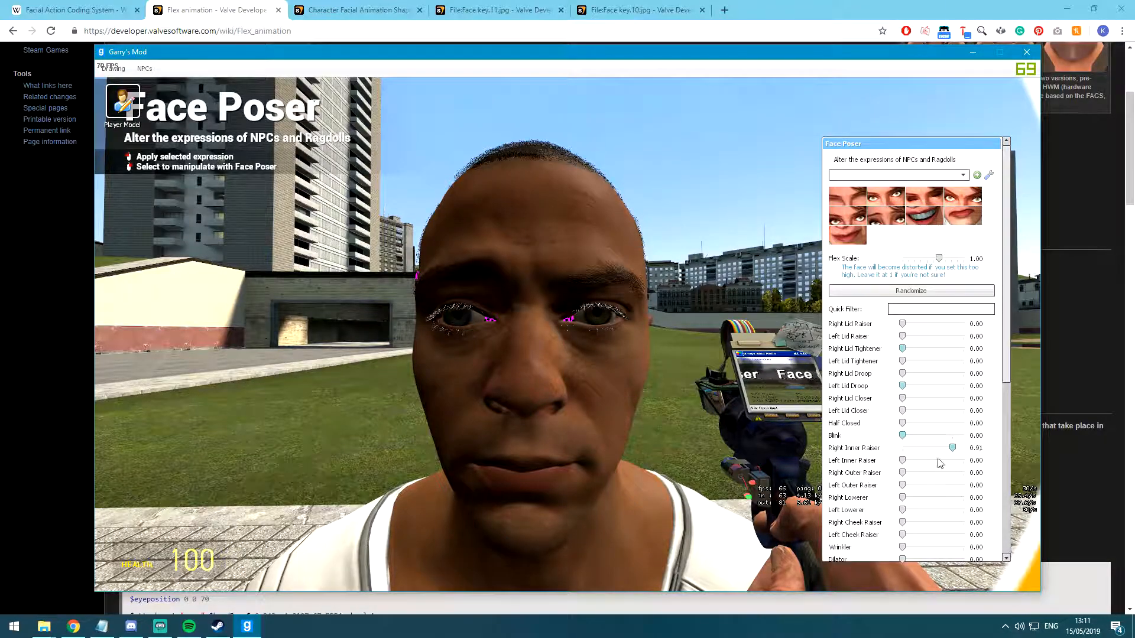
scroll(882, 455, "down", 1)
scroll(883, 455, "down", 1)
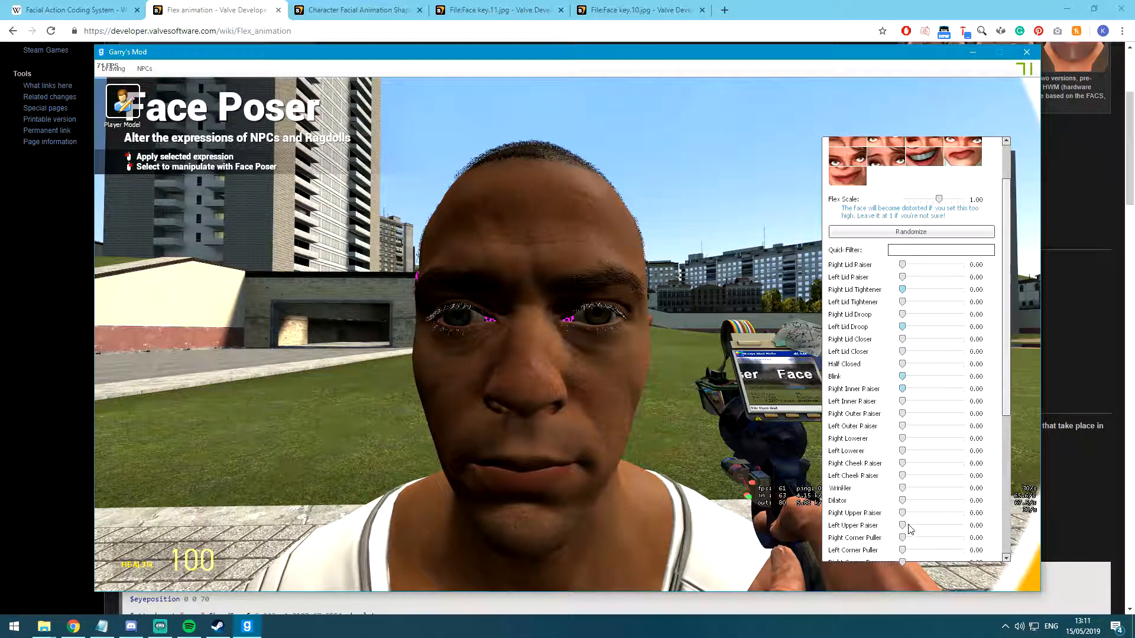
left_click_drag(963, 526, 901, 526)
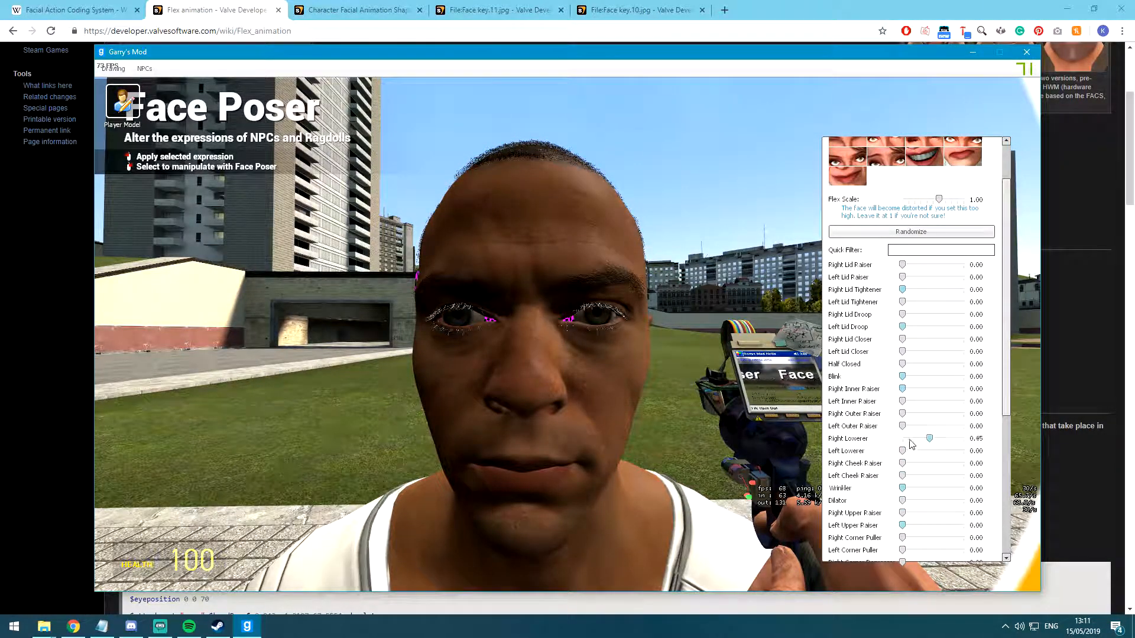
Test the right and left corner puller flexes at about 0.5 and examine the smile from the front and side.
scroll(886, 433, "down", 1)
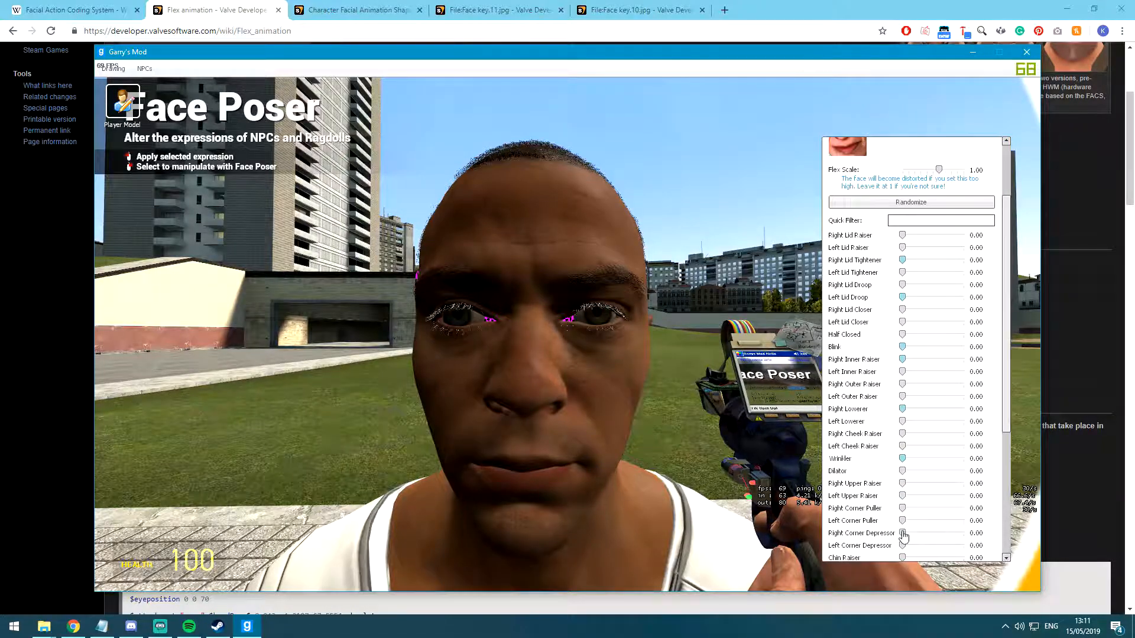
left_click_drag(902, 523, 959, 522)
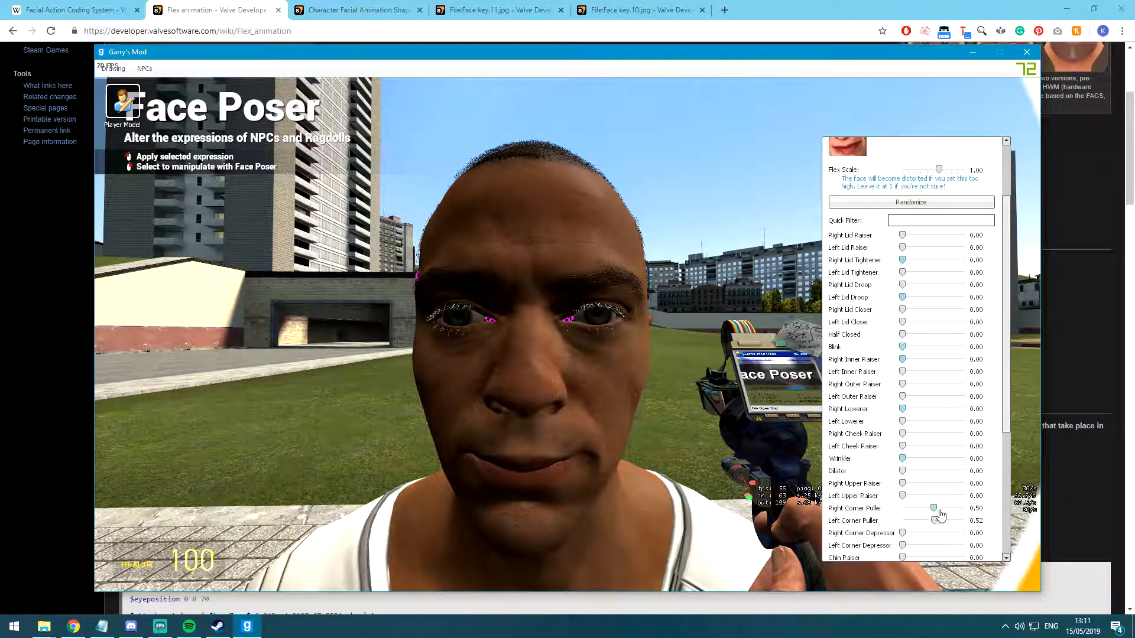
key("d")
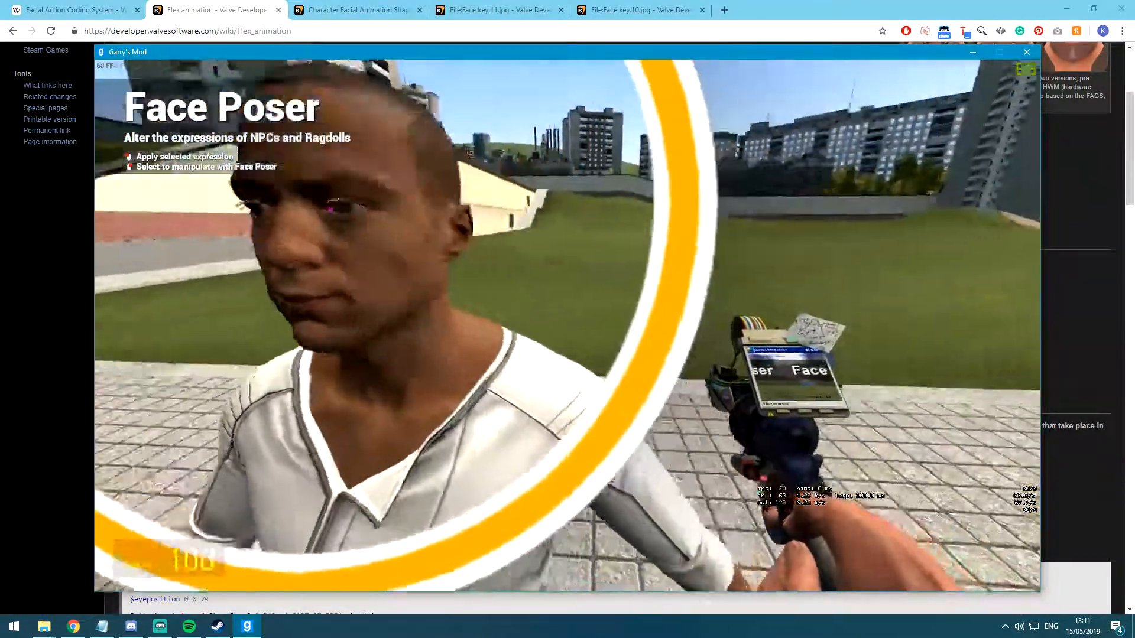
key("a")
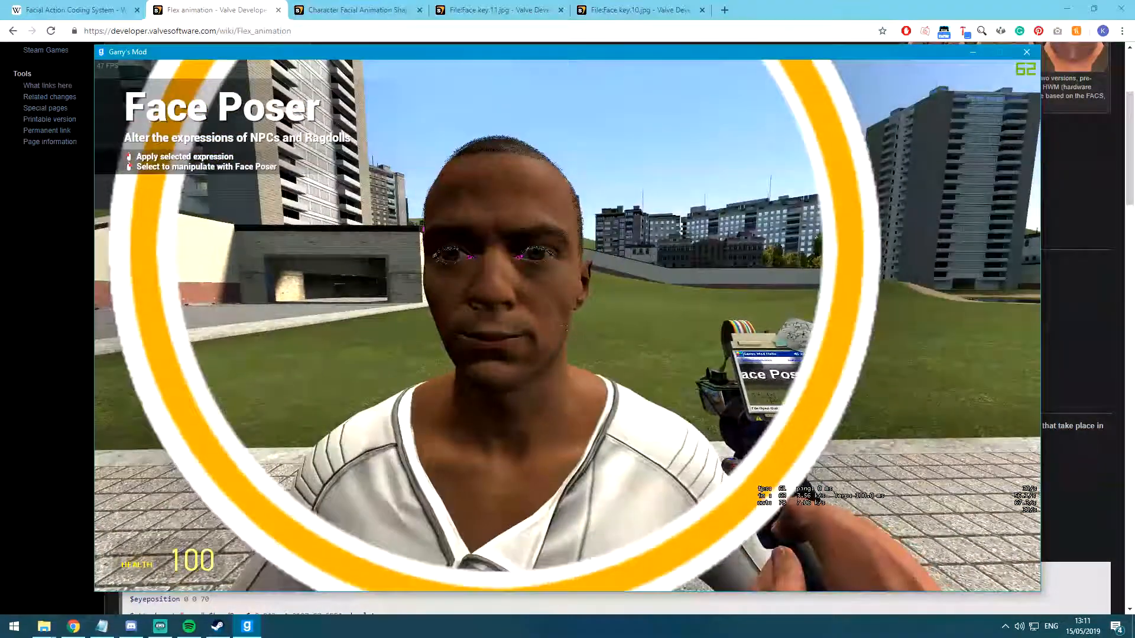
key("alt+Tab")
key("alt+Tab")
key("alt+Tab")
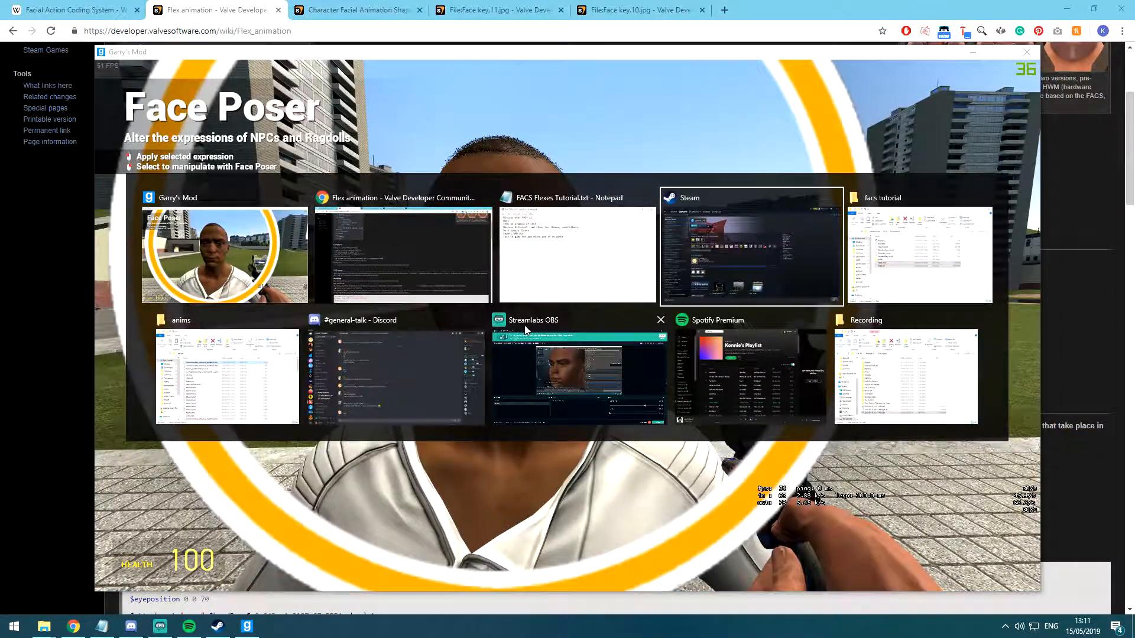
key("alt+Tab")
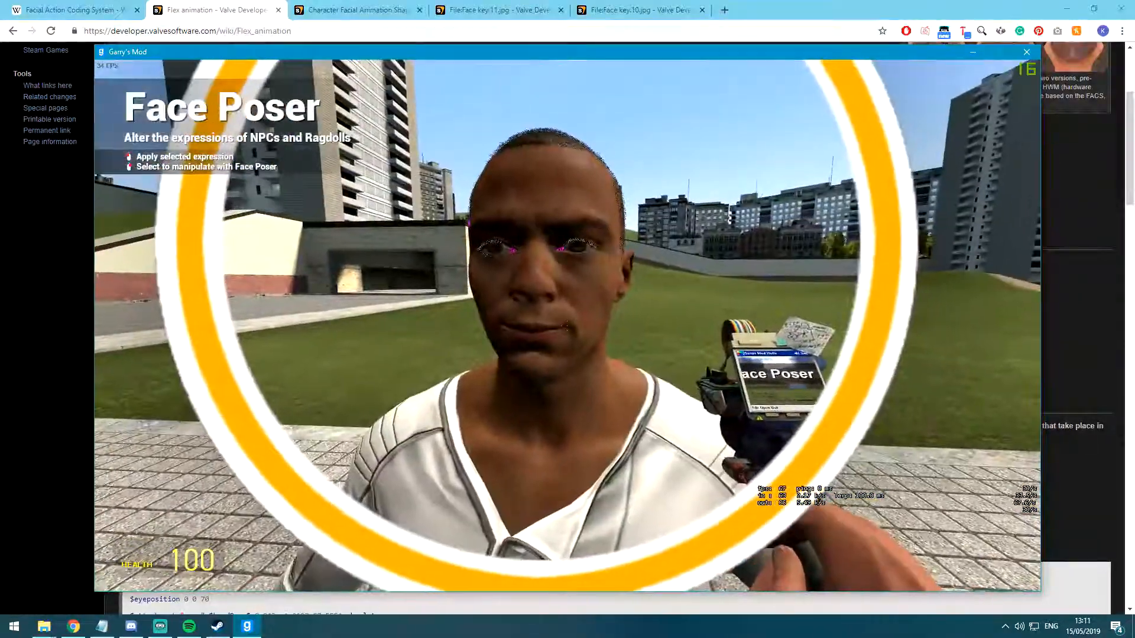
Undo the posed ragdoll and return to an open stretch of pavement.
key("c")
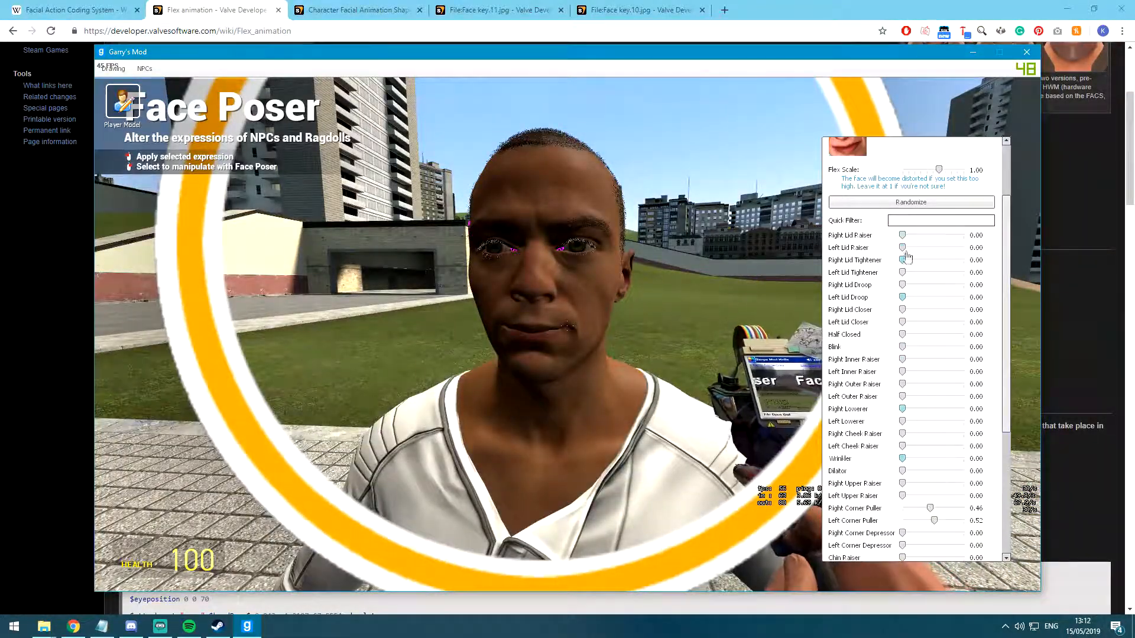
key("z")
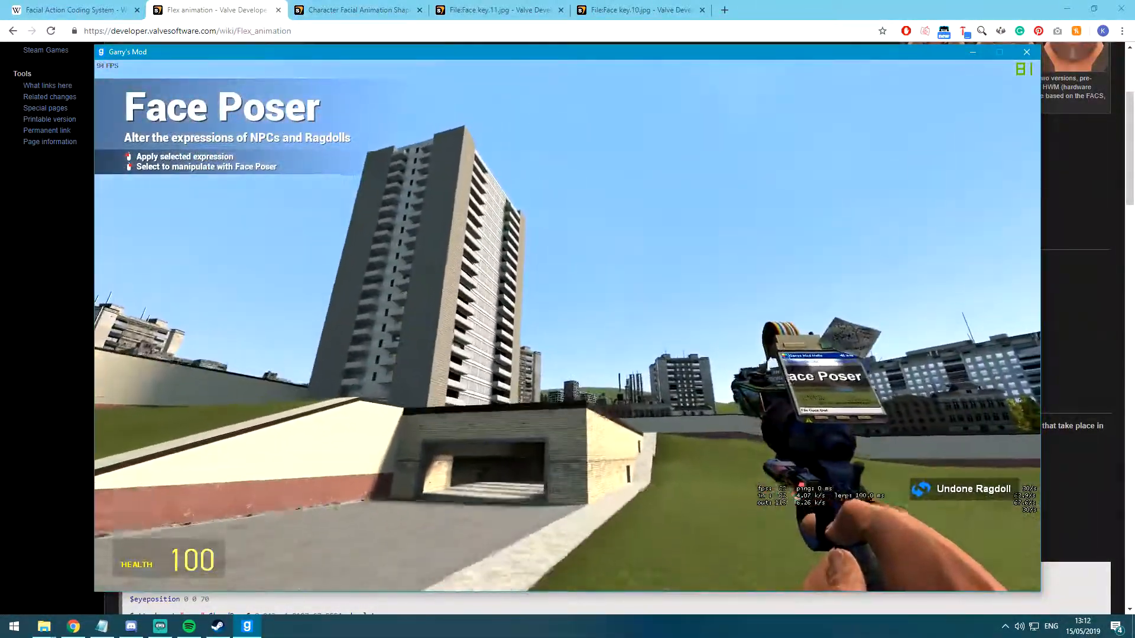
key("w")
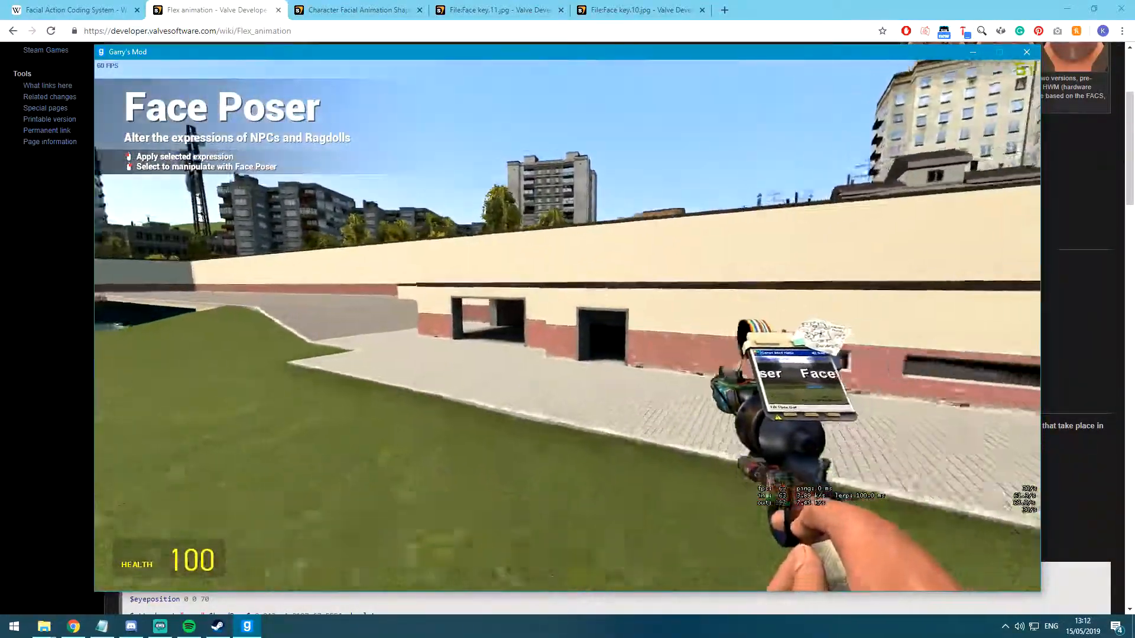
Spawn the markus_1 model on the pavement and make it animatable.
key("q")
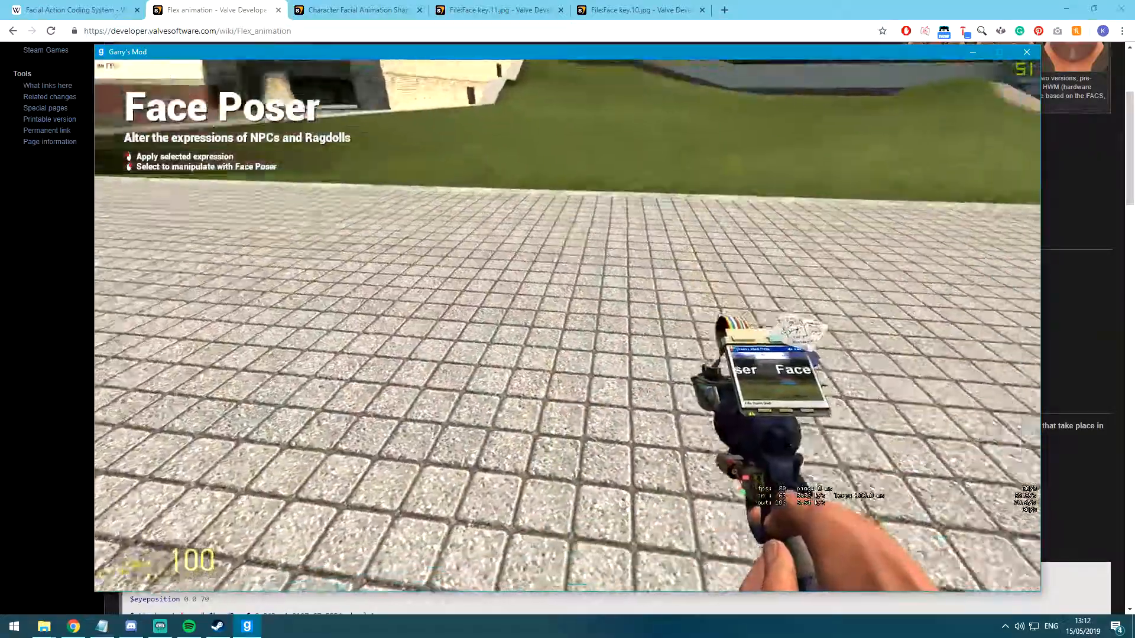
key("q")
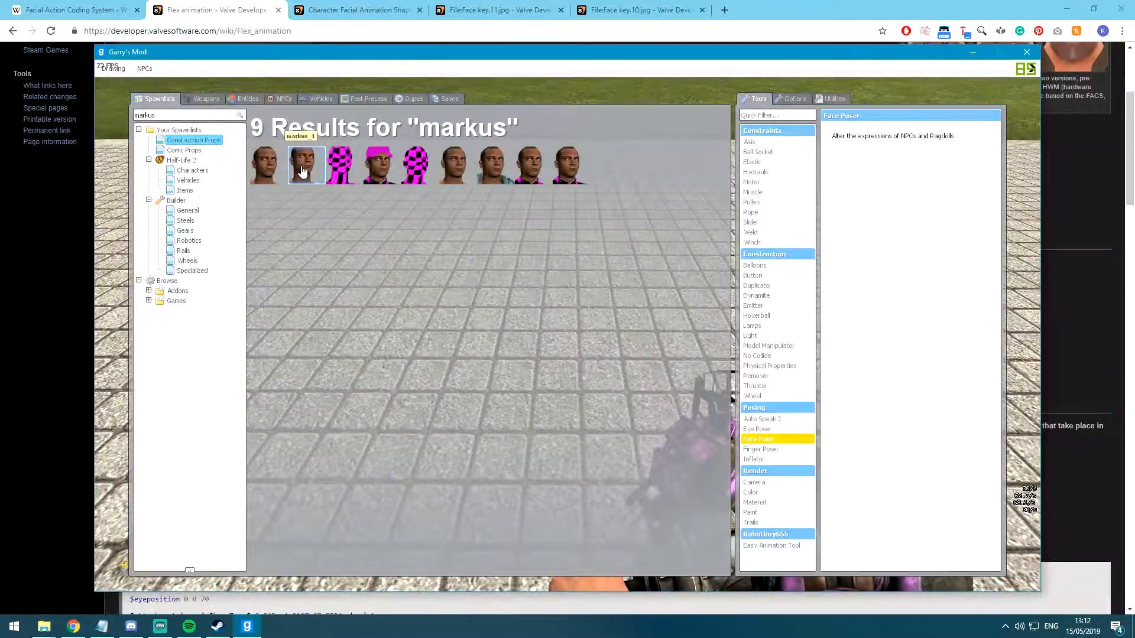
left_click(302, 172)
key("c")
right_click(593, 291)
left_click(618, 417)
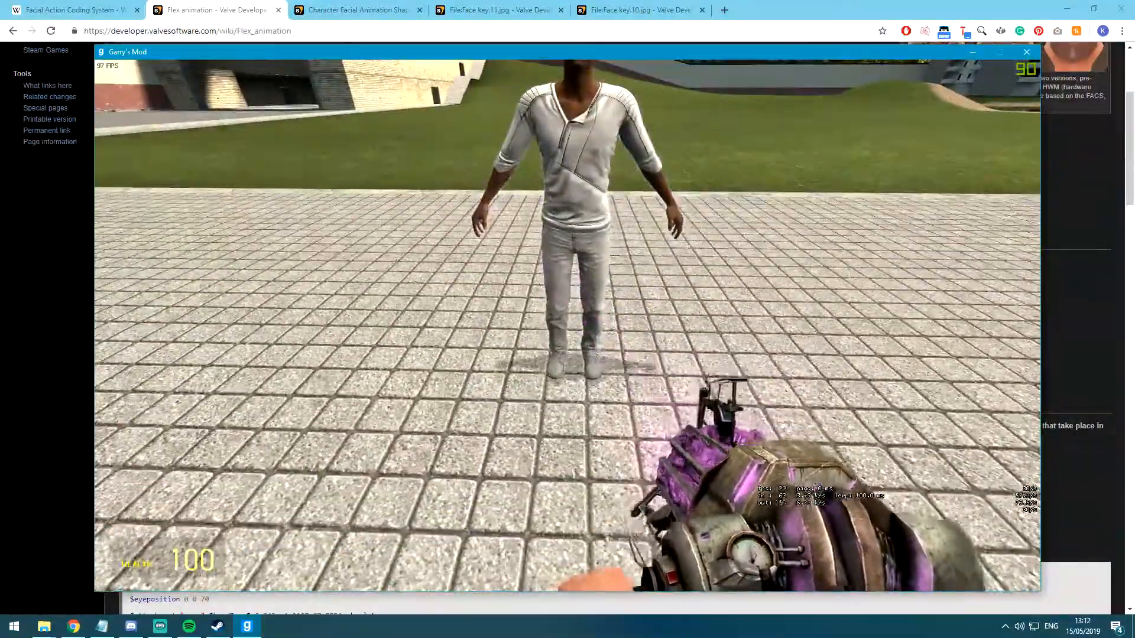
Select the fresh character with the Face Poser and bring up its expression sliders in front of the face.
key("q")
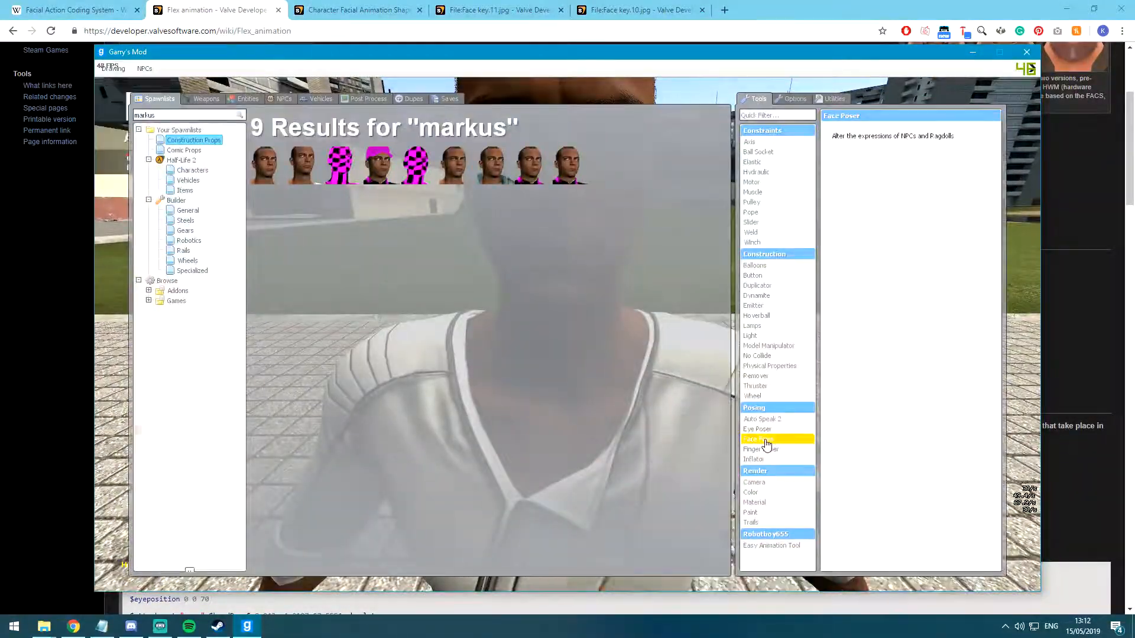
key("q")
right_click(567, 325)
key("s")
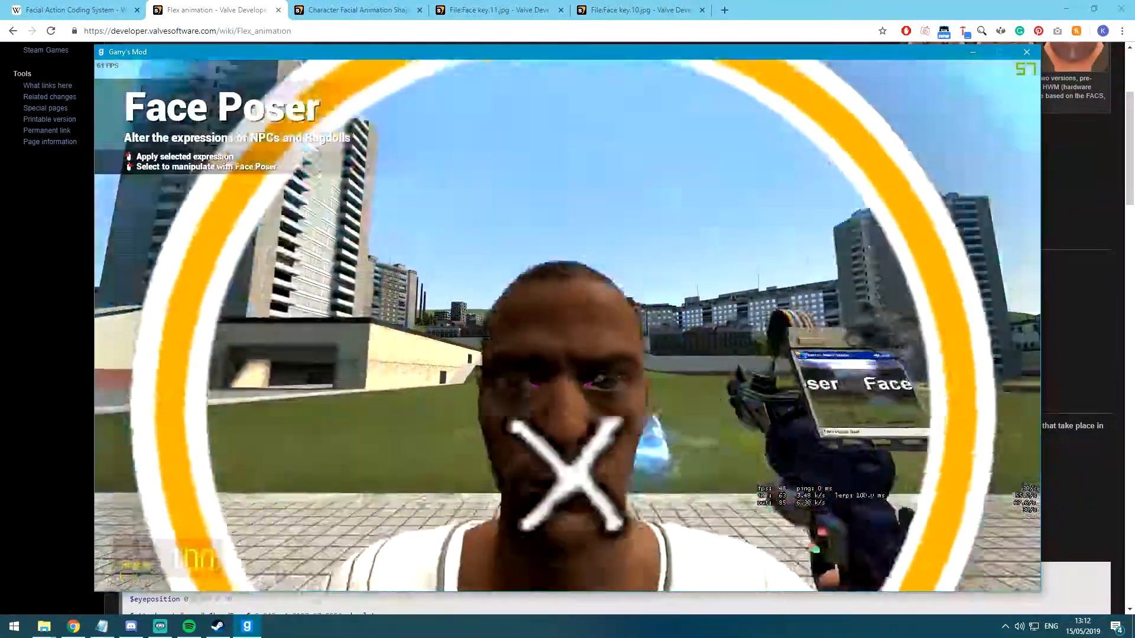
key("c")
Test the wrinkler, corner puller, right and left part and bite flexes on the face, returning each slider to 0.
scroll(871, 423, "down", 3)
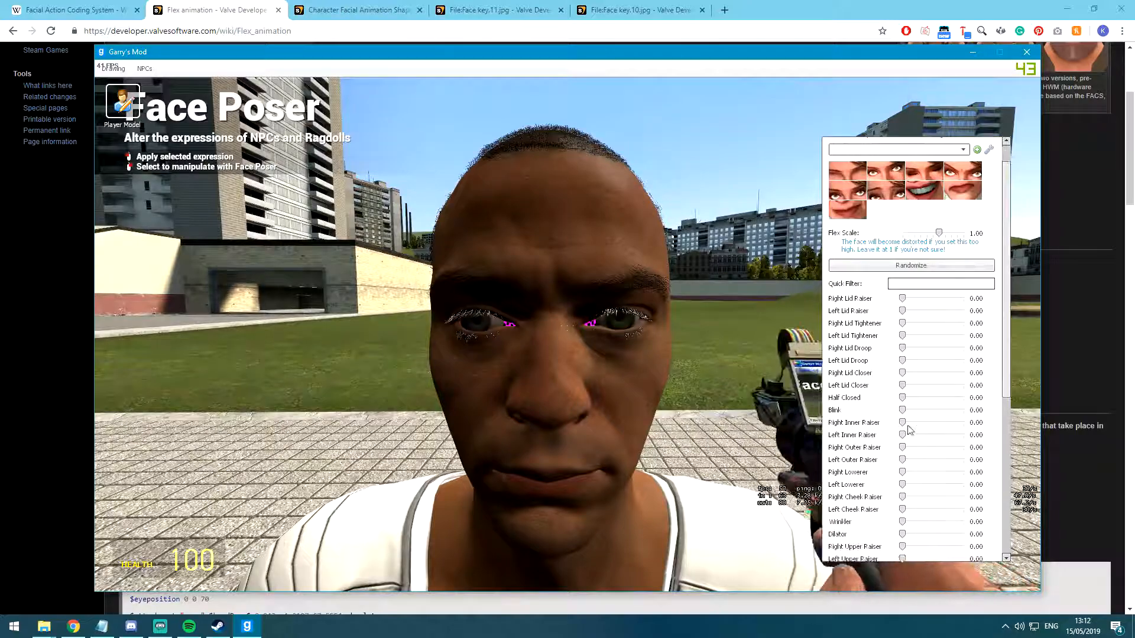
left_click(902, 463)
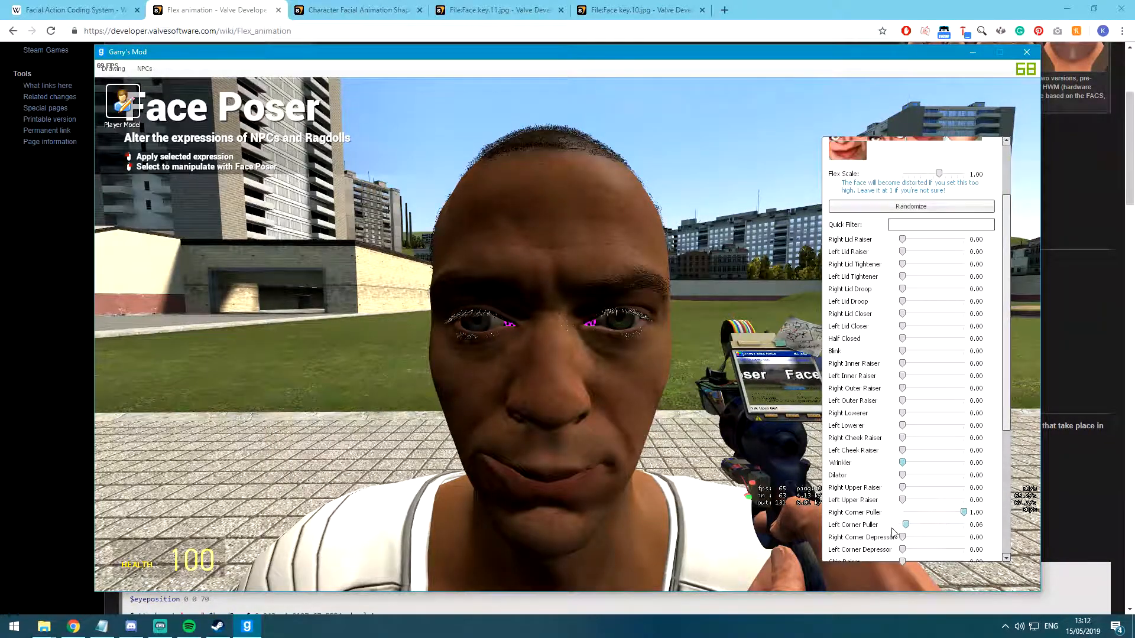
scroll(926, 506, "down", 3)
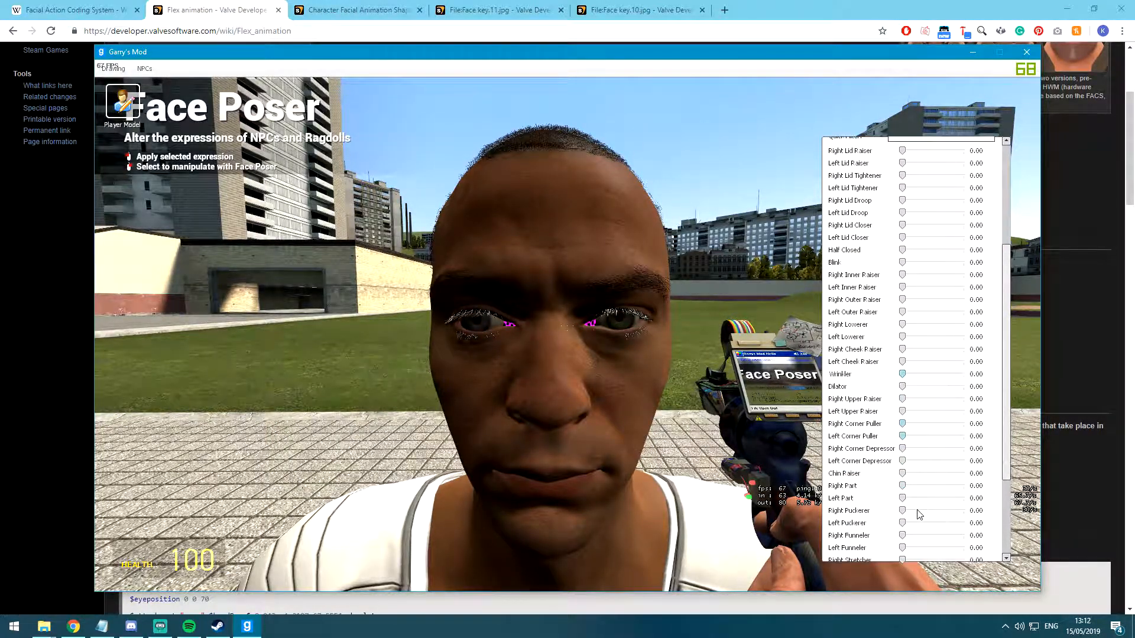
left_click_drag(939, 510, 1003, 515)
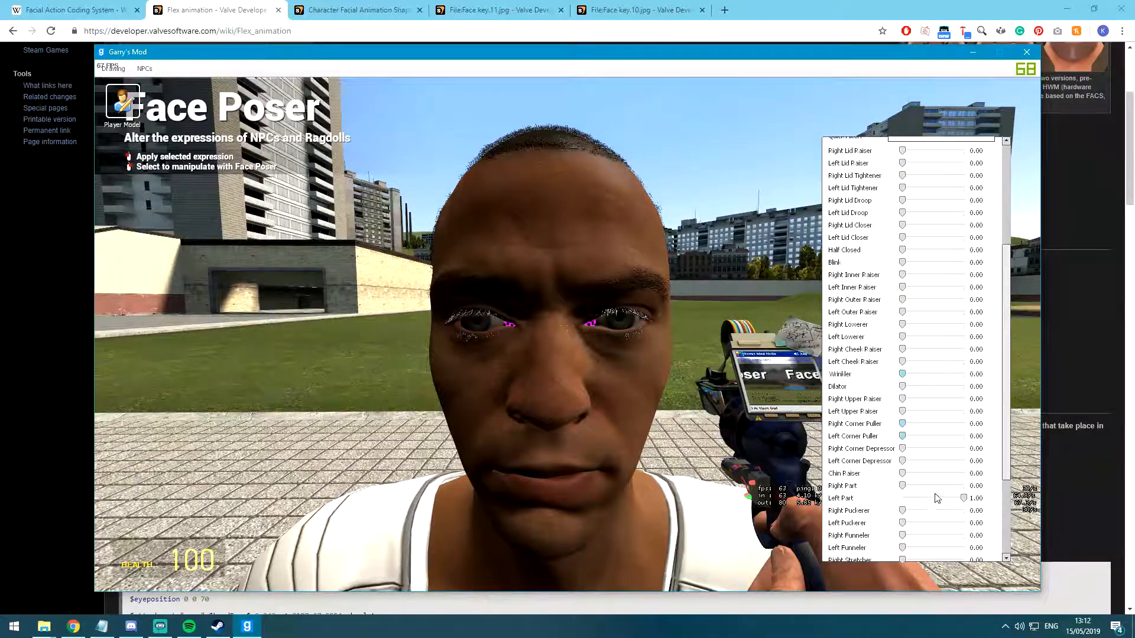
key("s")
key("w")
key("ctrl")
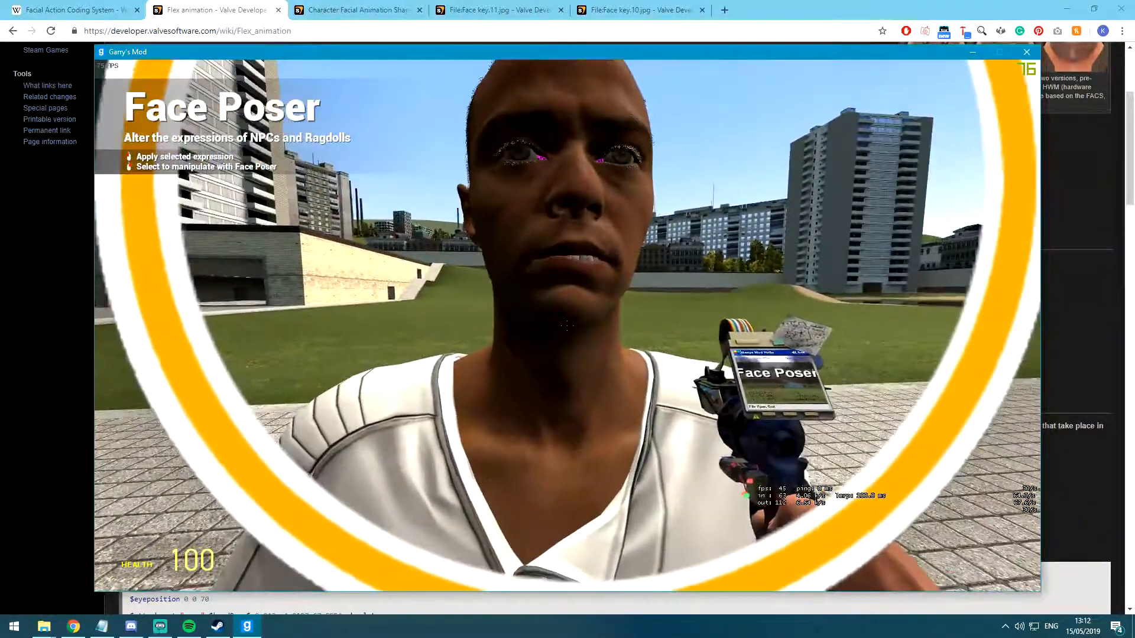
key("c")
left_click_drag(903, 486, 1052, 522)
scroll(886, 498, "down", 3)
left_click_drag(963, 496, 899, 497)
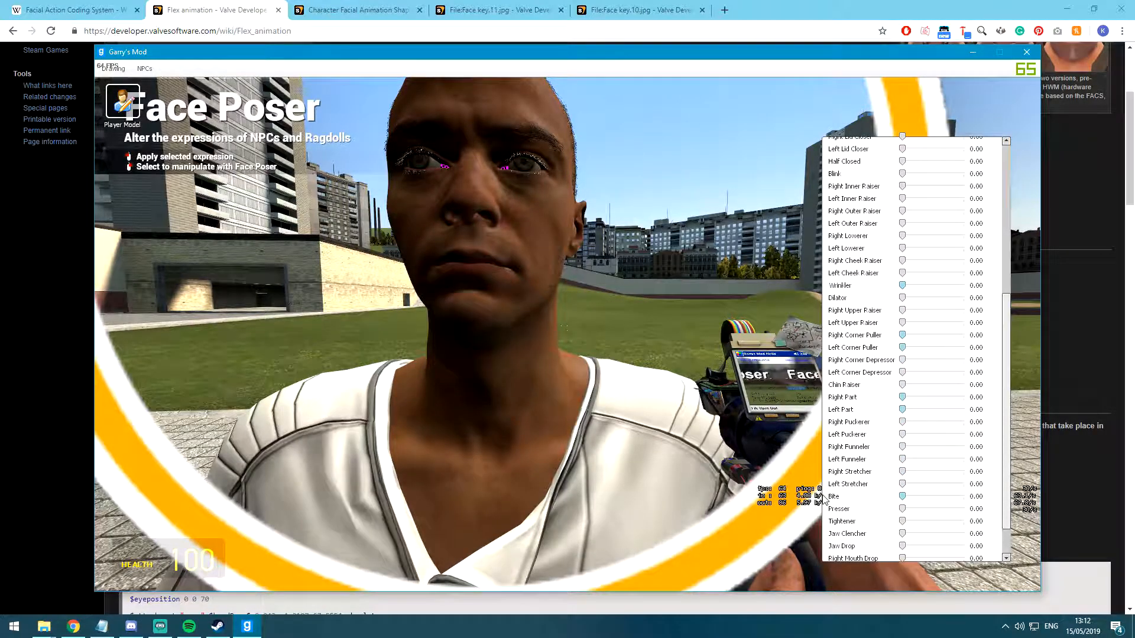
Test the jaw drop flex and the smile flex at 1.00, examine the grin up close, and return the smile to 0.
scroll(844, 505, "down", 1)
left_click_drag(953, 526, 994, 559)
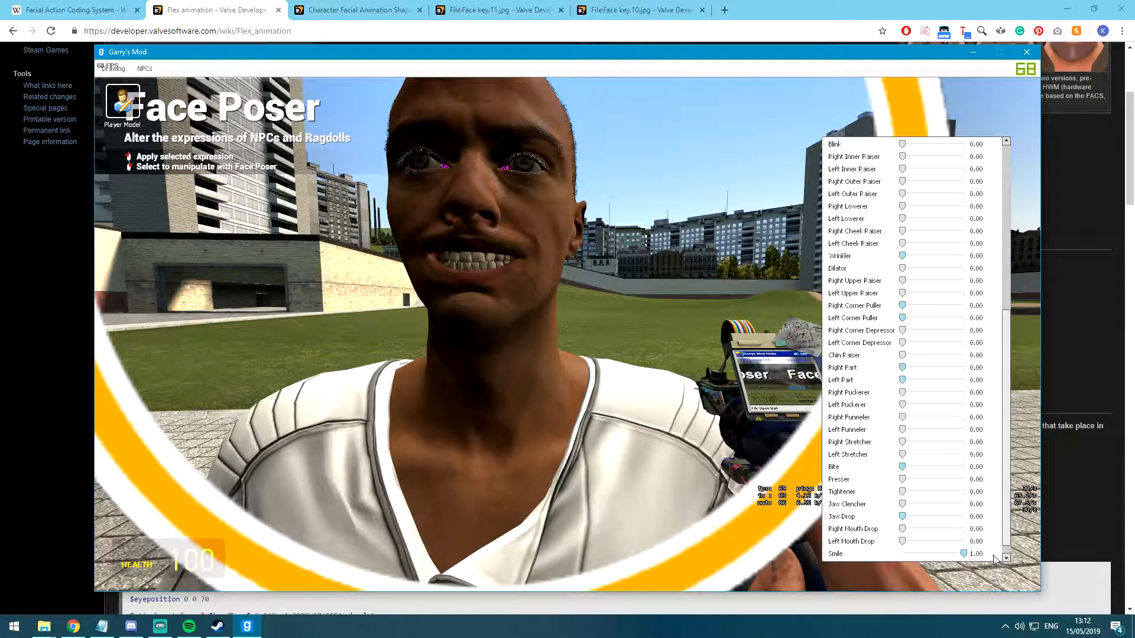
key("s")
key("a")
key("w")
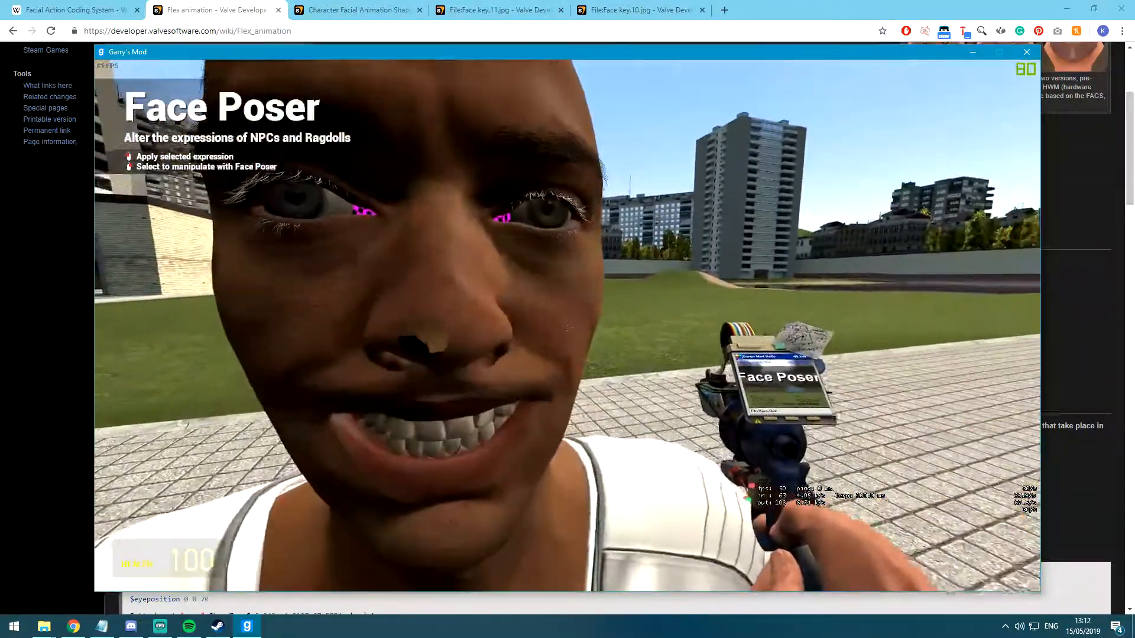
key("s")
key("c")
left_click_drag(965, 555, 855, 530)
Randomize all the face flexes of the character, then undo the ragdoll.
scroll(887, 353, "up", 8)
key("s")
key("c")
scroll(901, 191, "up", 3)
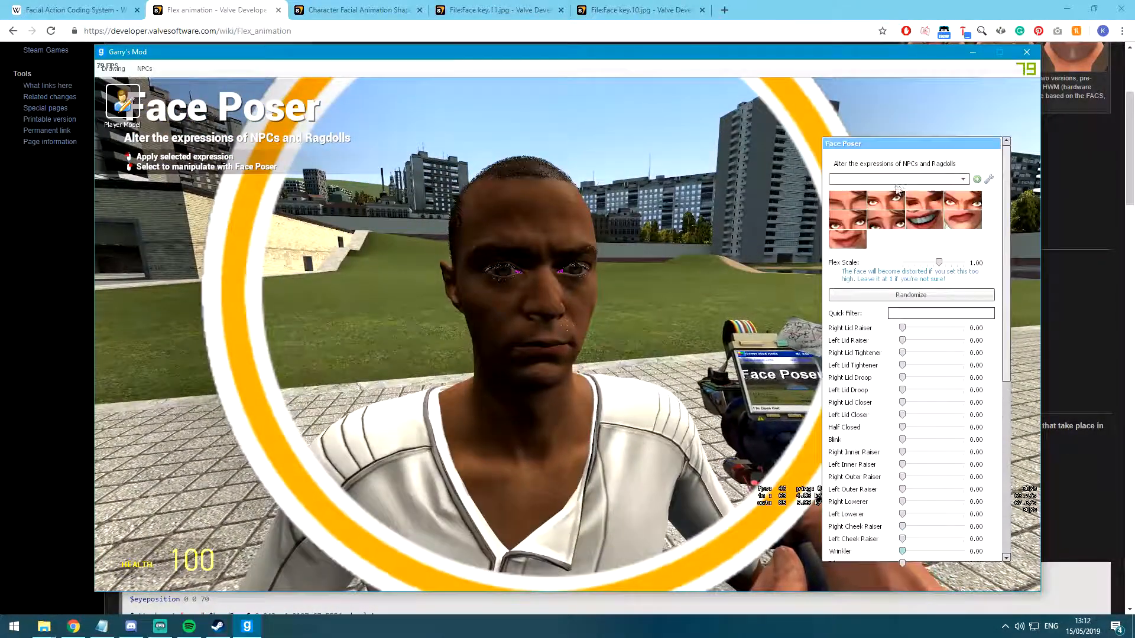
left_click(909, 296)
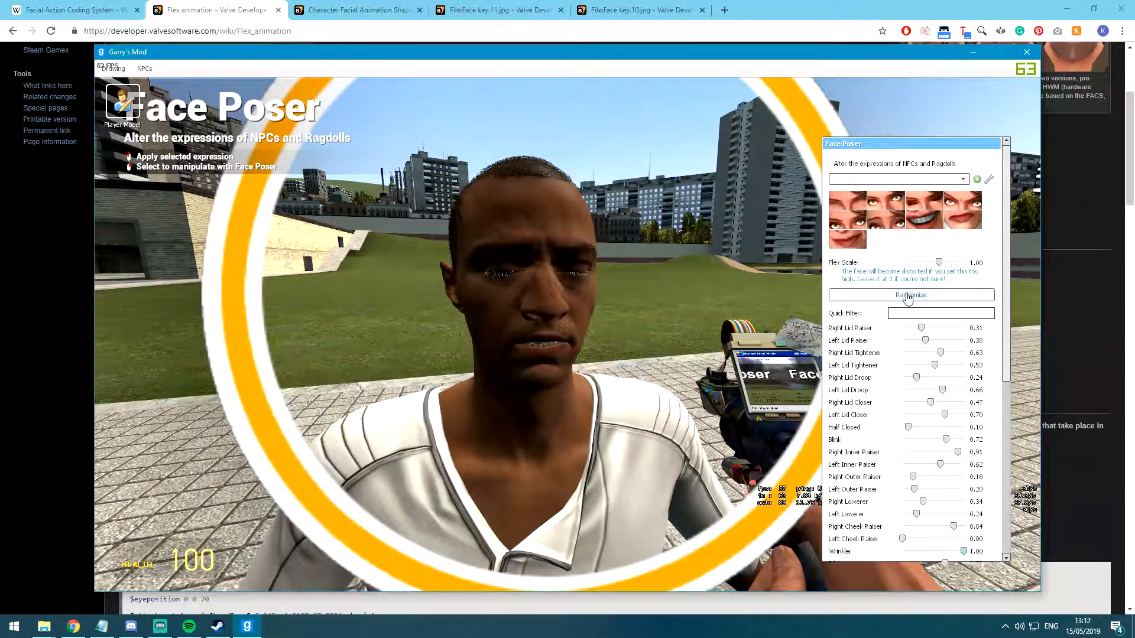
key("s")
key("z")
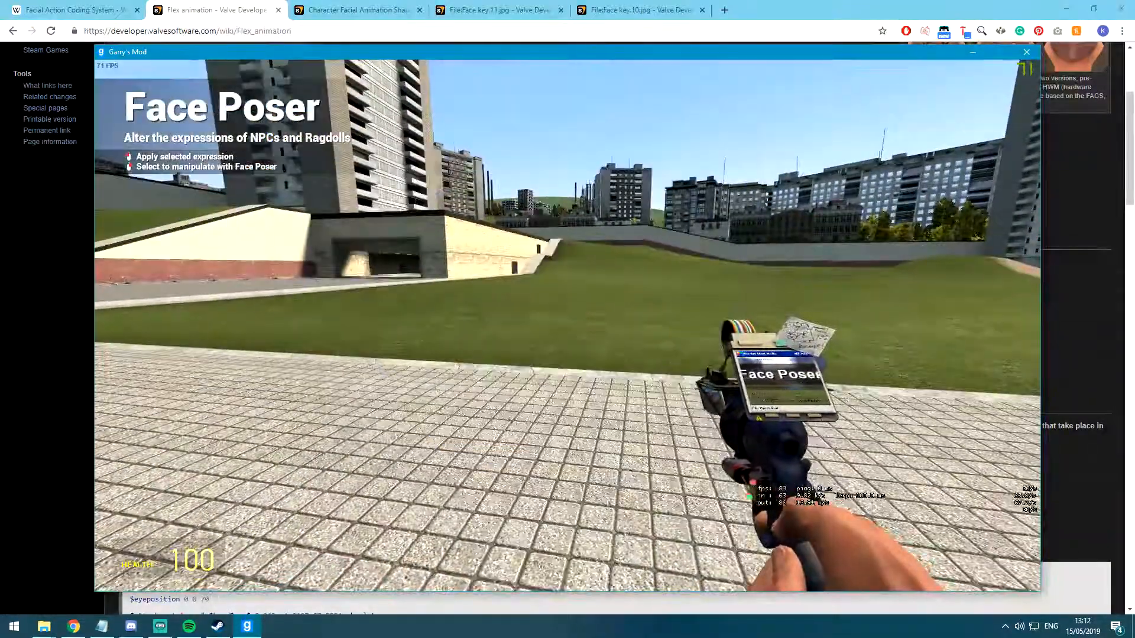
key("alt+Tab")
key("q")
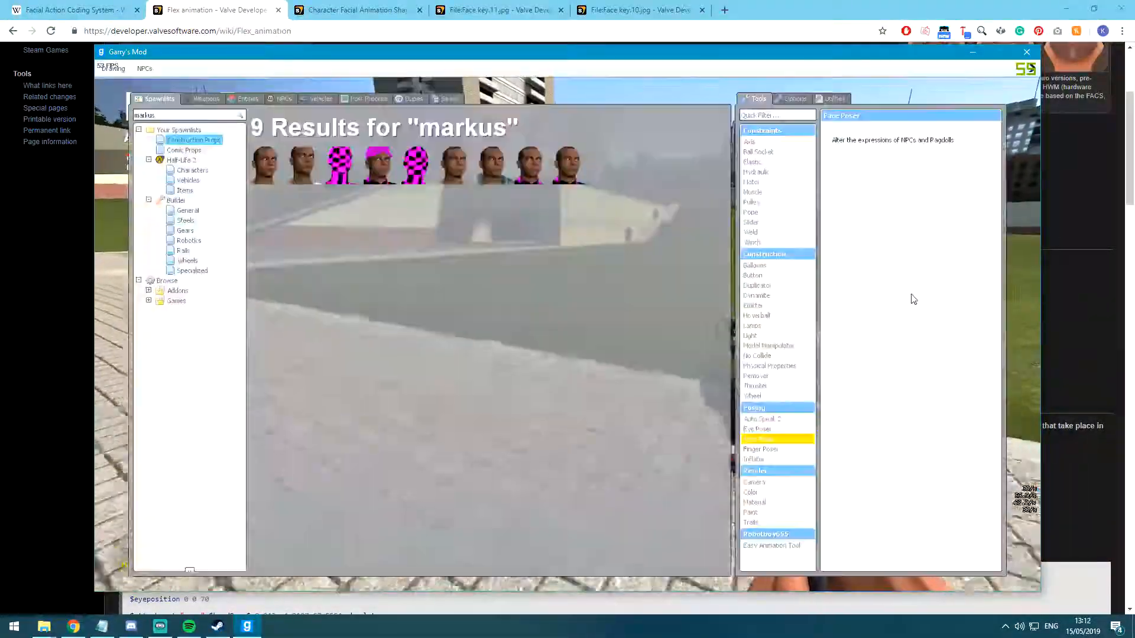
key("alt+Tab")
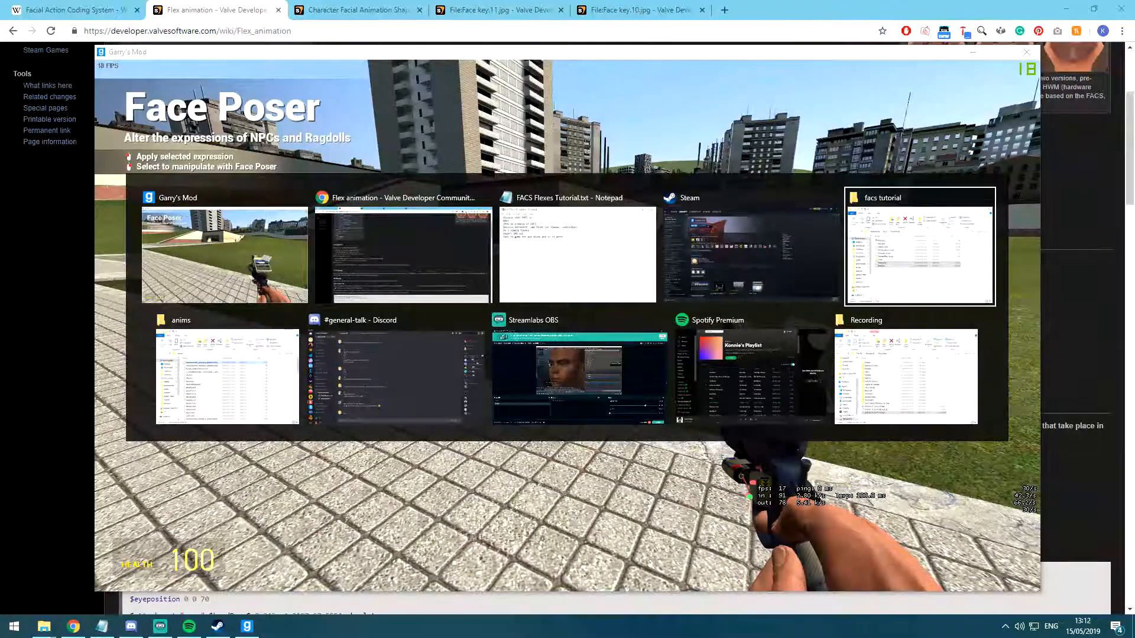
key("w")
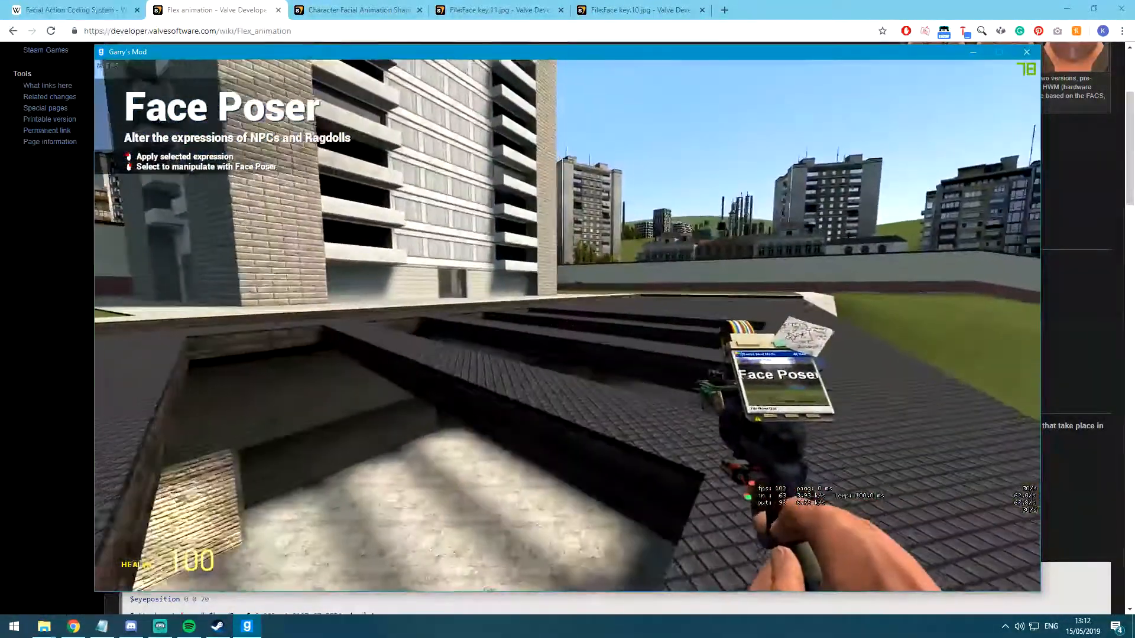
Switch to Chrome and go to the start of the Character Facial Animation Shapekey Set and Flex animation pages.
key("alt+Tab")
key("ctrl+Tab")
scroll(368, 254, "up", 2)
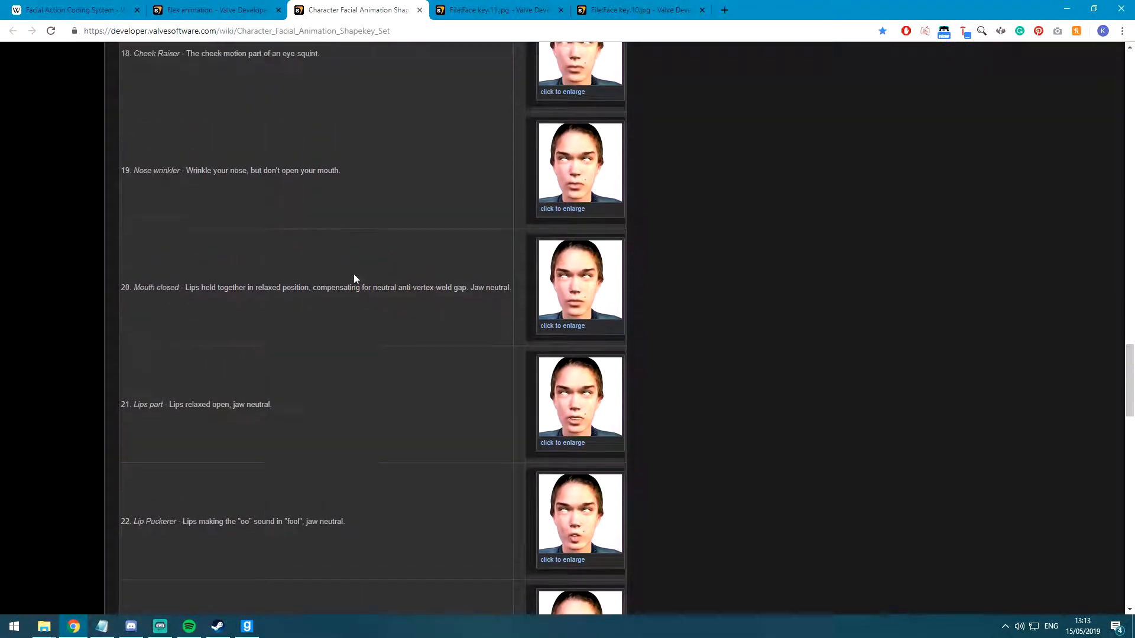
middle_click_drag(714, 412, 679, 148)
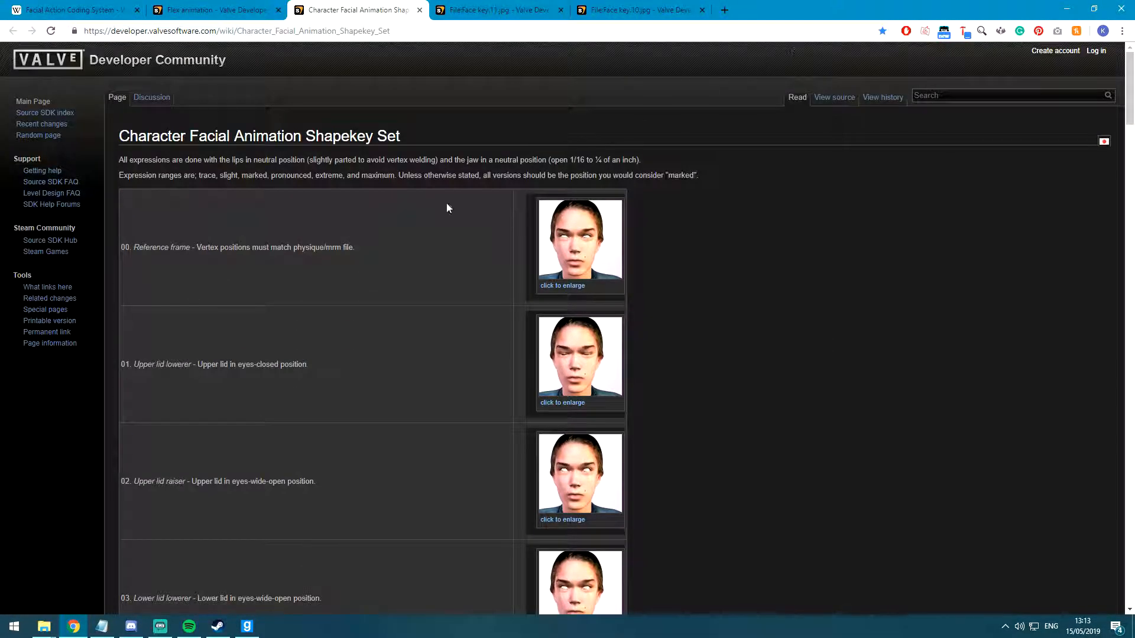
left_click(274, 3)
scroll(369, 263, "up", 4)
Skim the Wikipedia Facial Action Coding System article, including its emotion table and action unit codes.
left_click(105, 6)
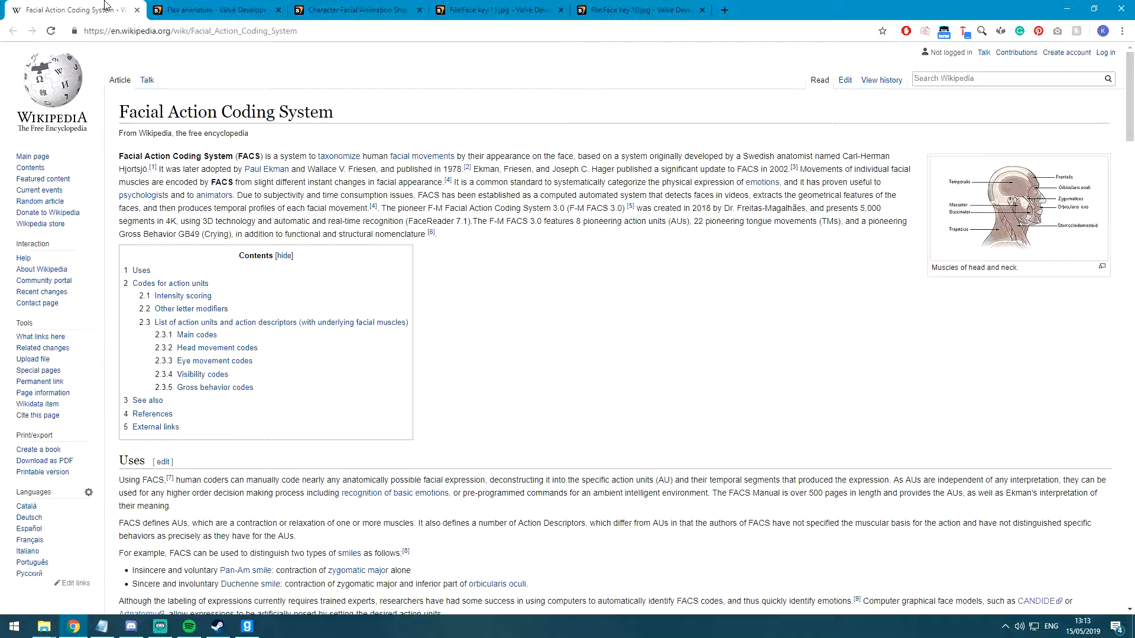
scroll(331, 224, "down", 20)
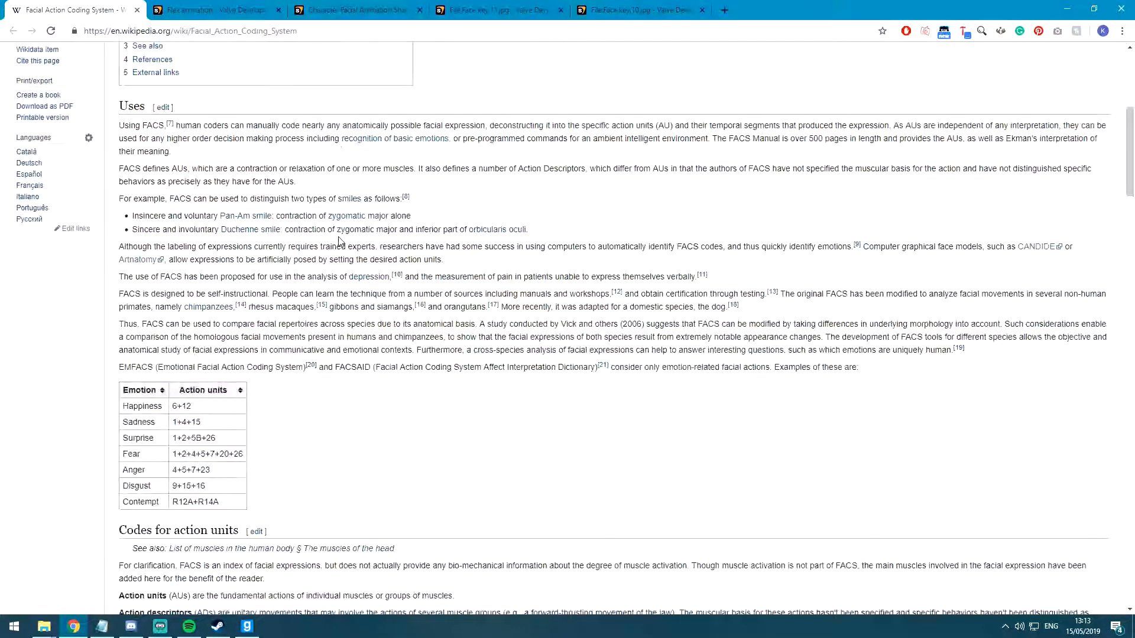
scroll(339, 245, "down", 5)
scroll(375, 481, "up", 13)
scroll(254, 378, "up", 15)
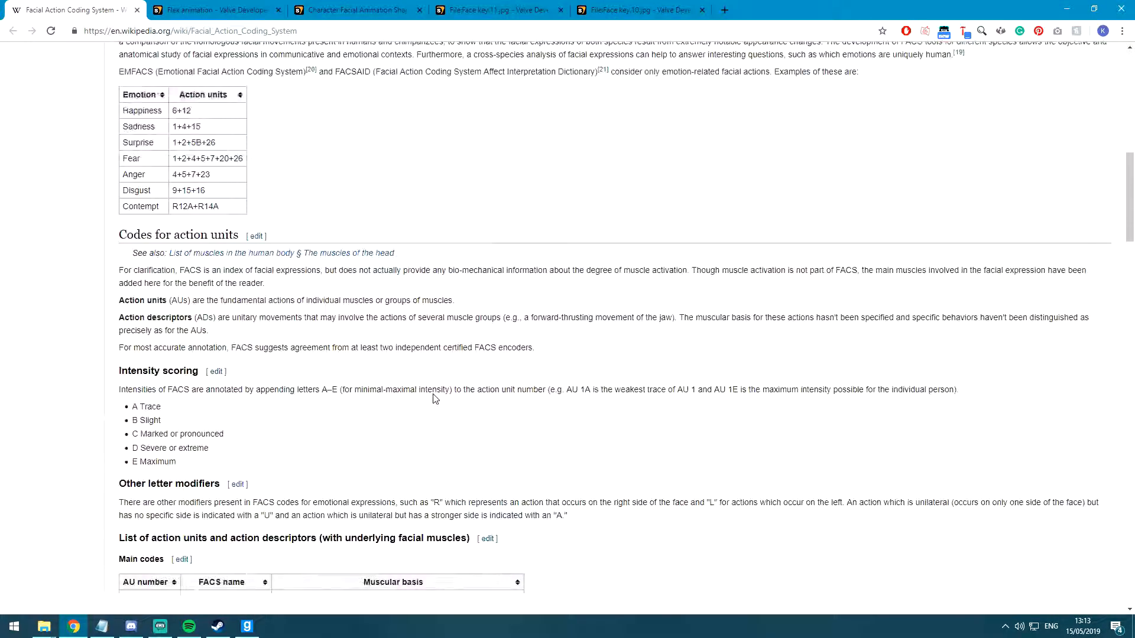
Review the Flex animation, Character Facial Animation Shapekey Set and Face key.11.jpg pages, ending on the Shapekey Set page.
left_click(215, 9)
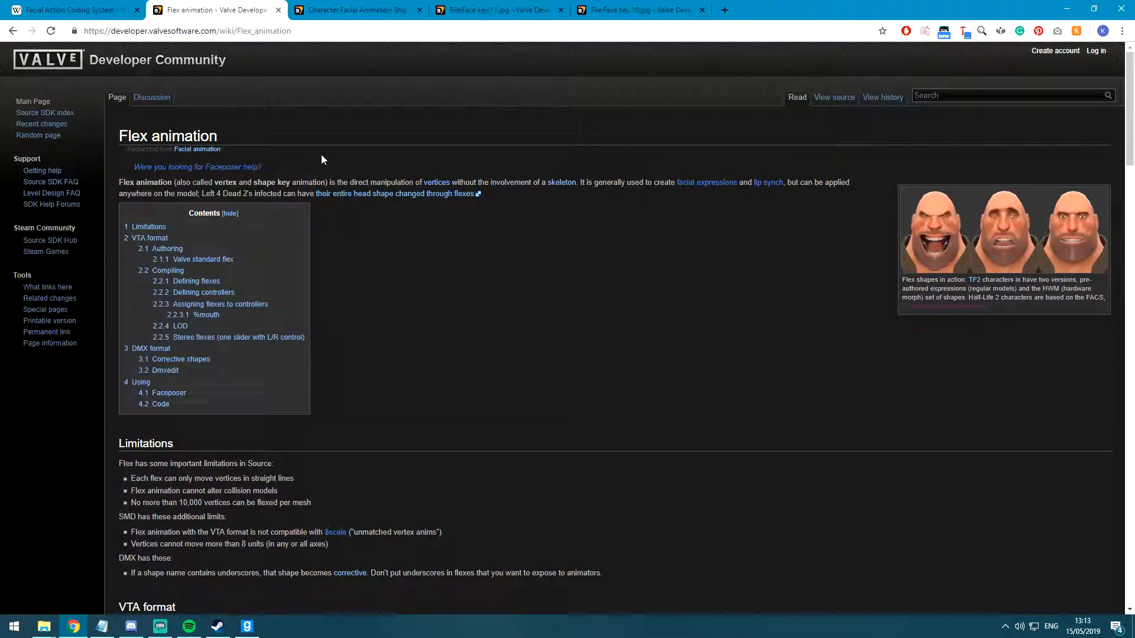
left_click(355, 9)
scroll(737, 352, "down", 20)
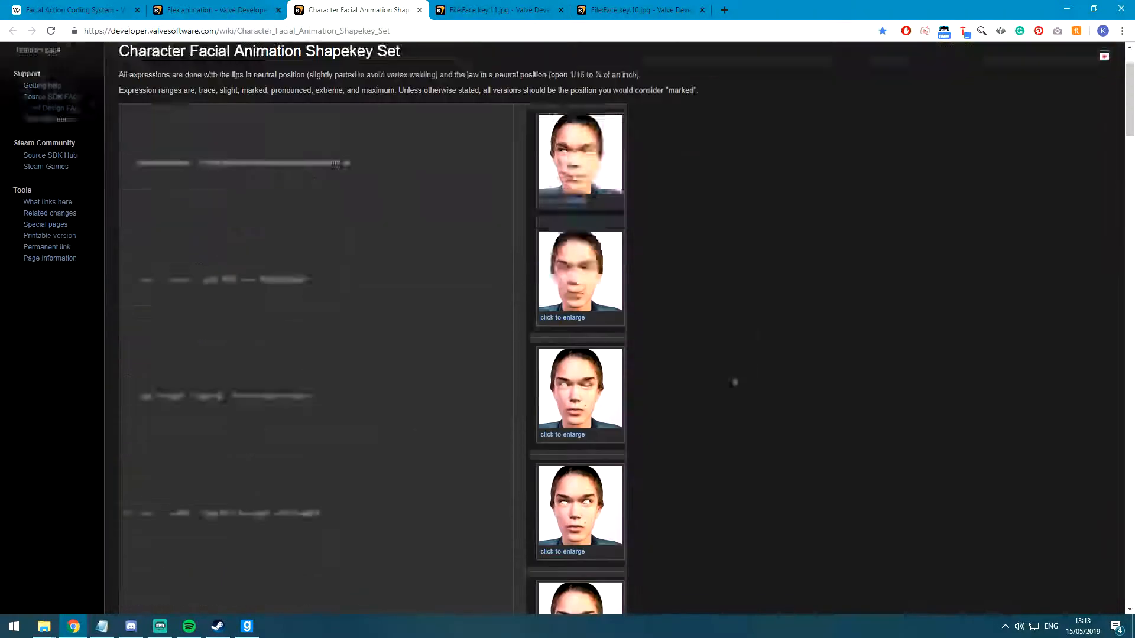
scroll(709, 520, "up", 20)
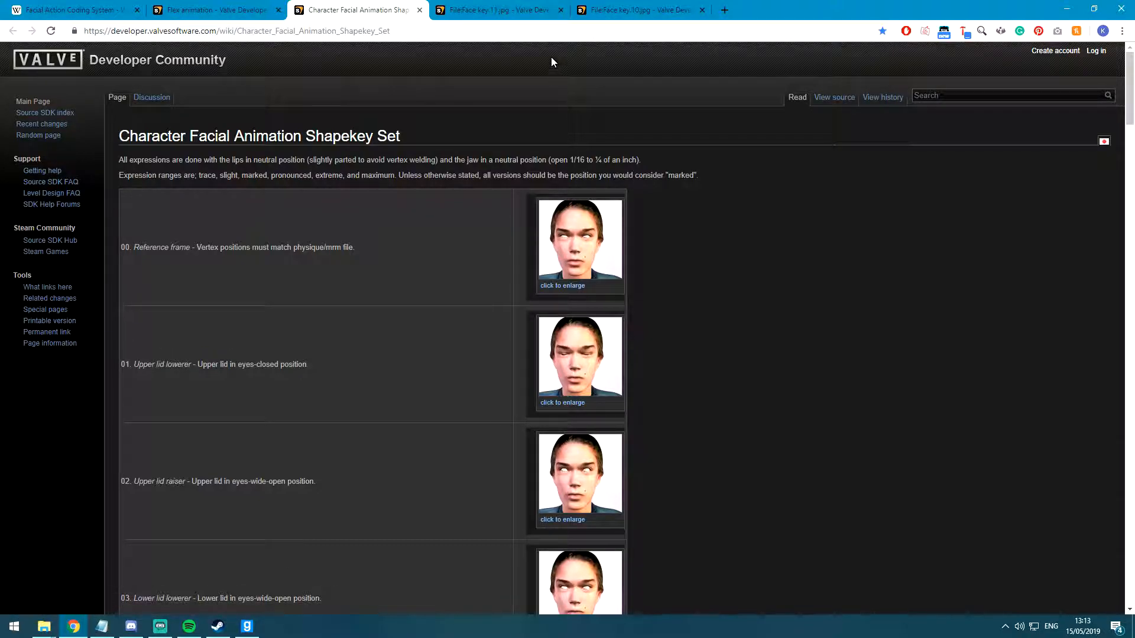
left_click(506, 8)
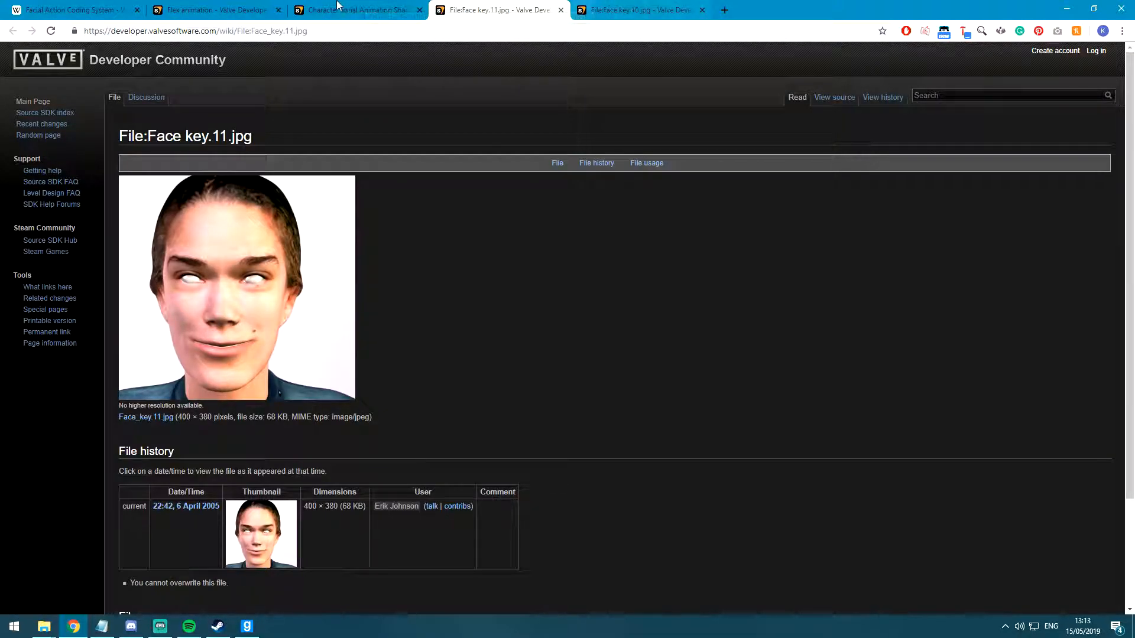
left_click(355, 11)
Switch to the facs tutorial folder in File Explorer, inspect the contents of fbisuit.qc, and close the file.
left_click(44, 626)
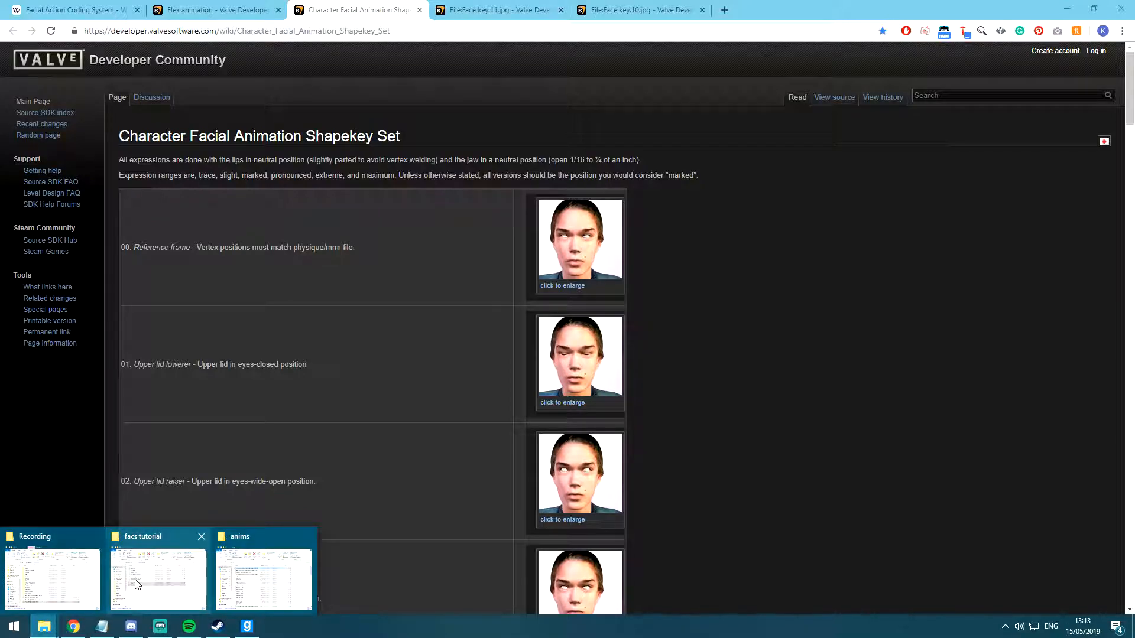
left_click(148, 588)
right_click(576, 190)
left_click(424, 226)
left_click_drag(56, 350, 48, 162)
left_click(81, 203)
triple_click(155, 201)
left_click(156, 201)
left_click(198, 436)
left_click(1120, 6)
Compare the Face key.11.jpg and Face key.10.jpg reference pages and return to the Character Facial Animation Shapekey Set page.
left_click(498, 4)
left_click(636, 9)
left_click(360, 9)
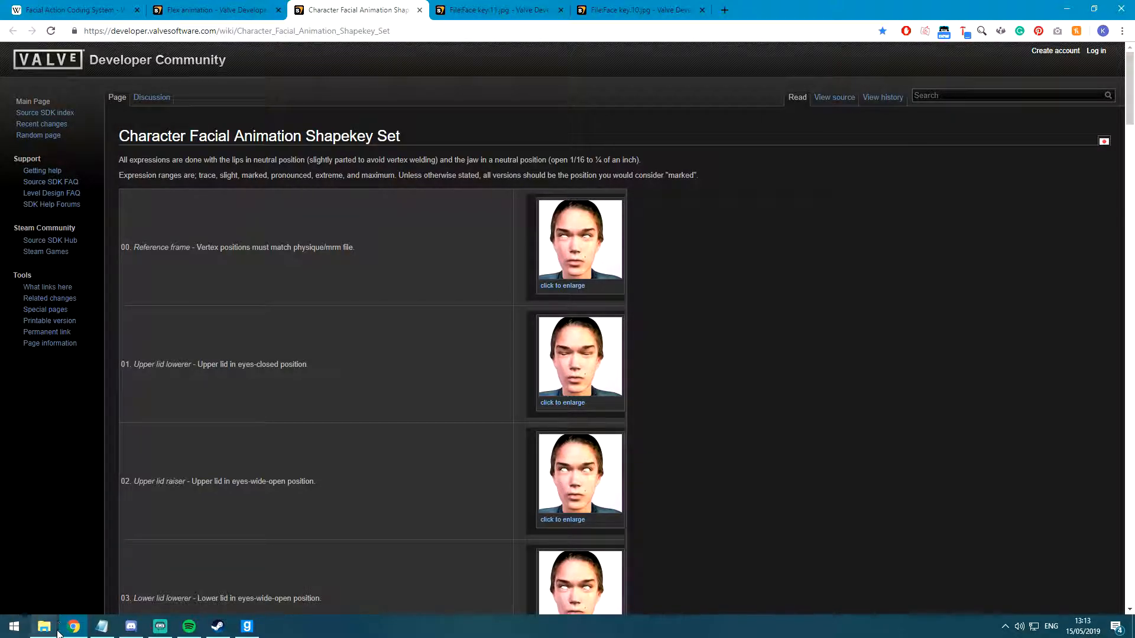
Point out standardflex_xsi.qci and facerules_xsi.qci in the facs tutorial folder, and put the folder window away.
mouse_move(43, 627)
left_click(156, 573)
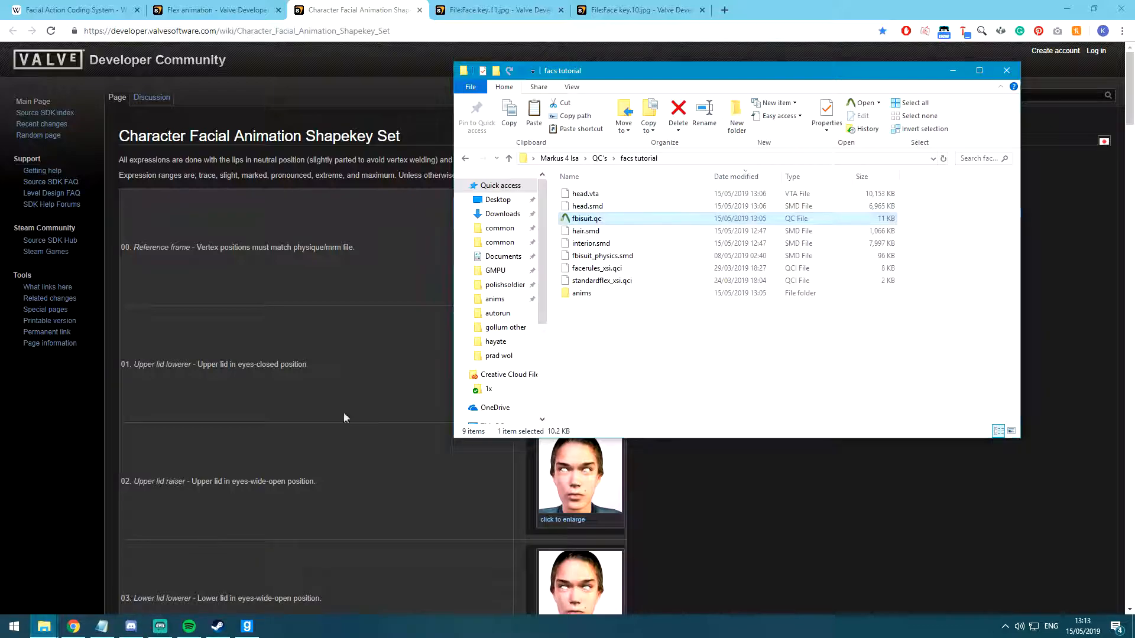
left_click(613, 281)
left_click(607, 270)
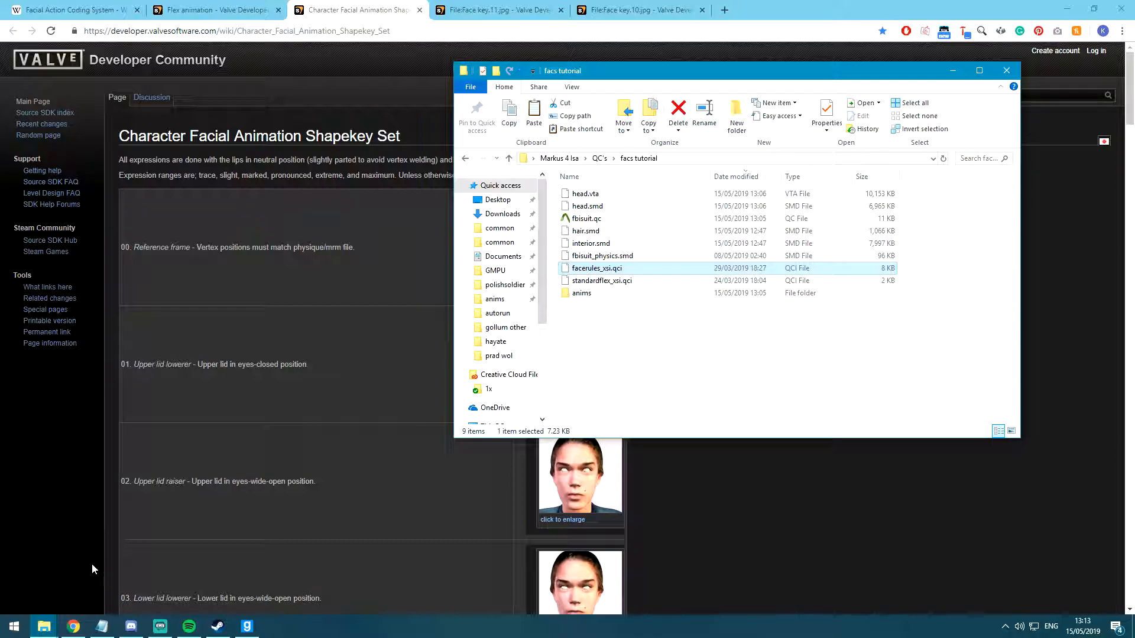
left_click(38, 529)
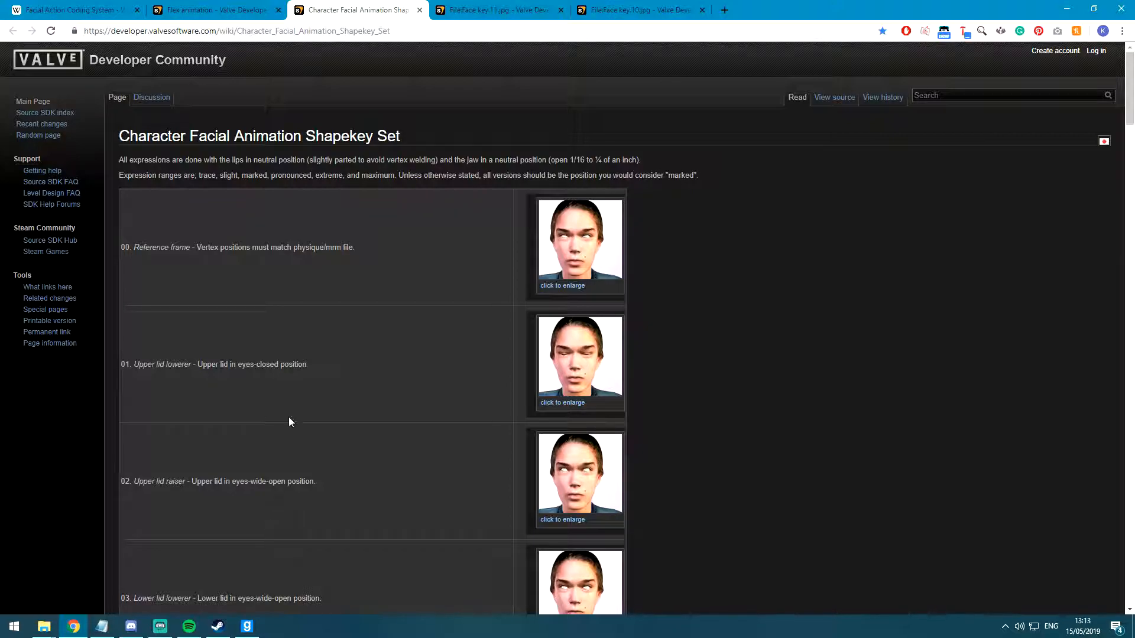
Close the Character Facial Animation Shapekey Set page and both Face key image pages, keeping the Wikipedia and Flex animation pages open.
left_click(419, 9)
left_click(418, 9)
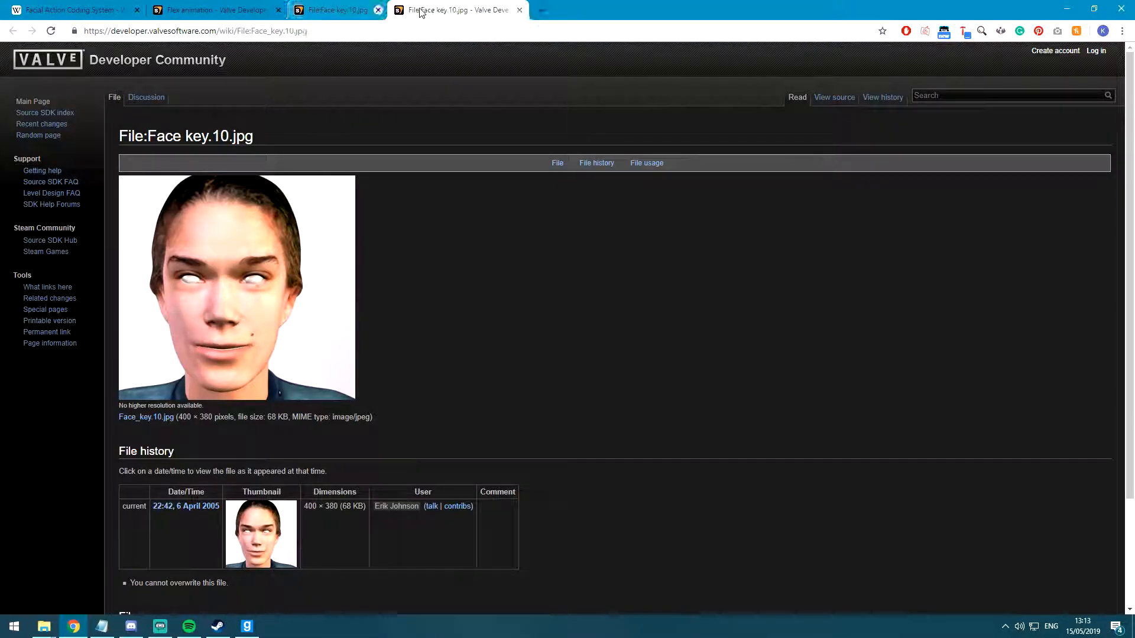
left_click(419, 9)
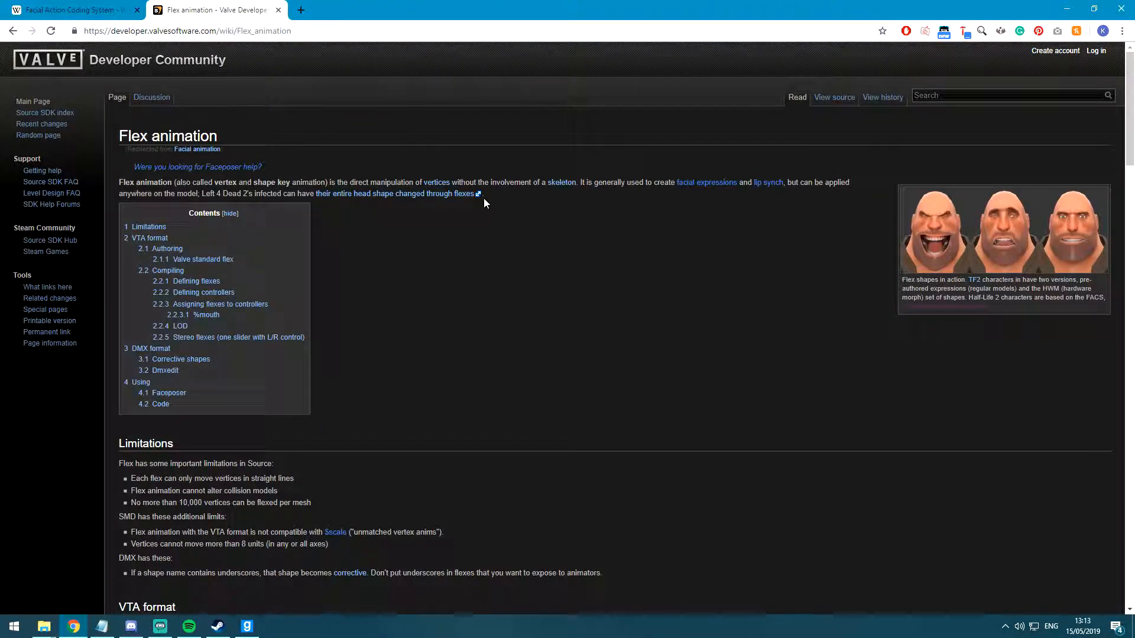
left_click(159, 625)
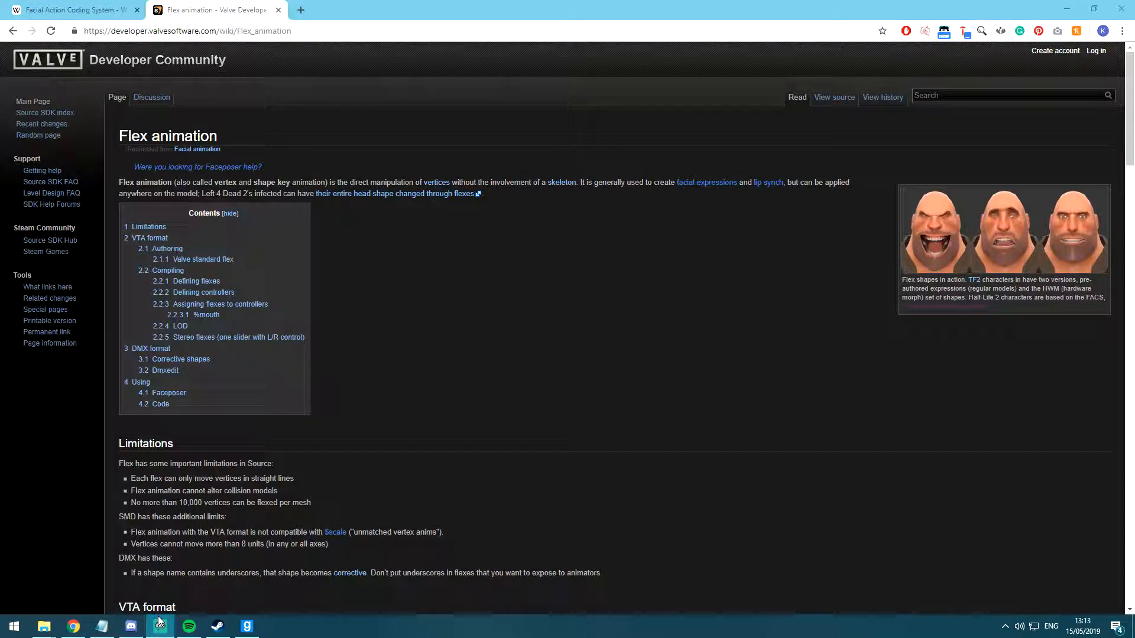